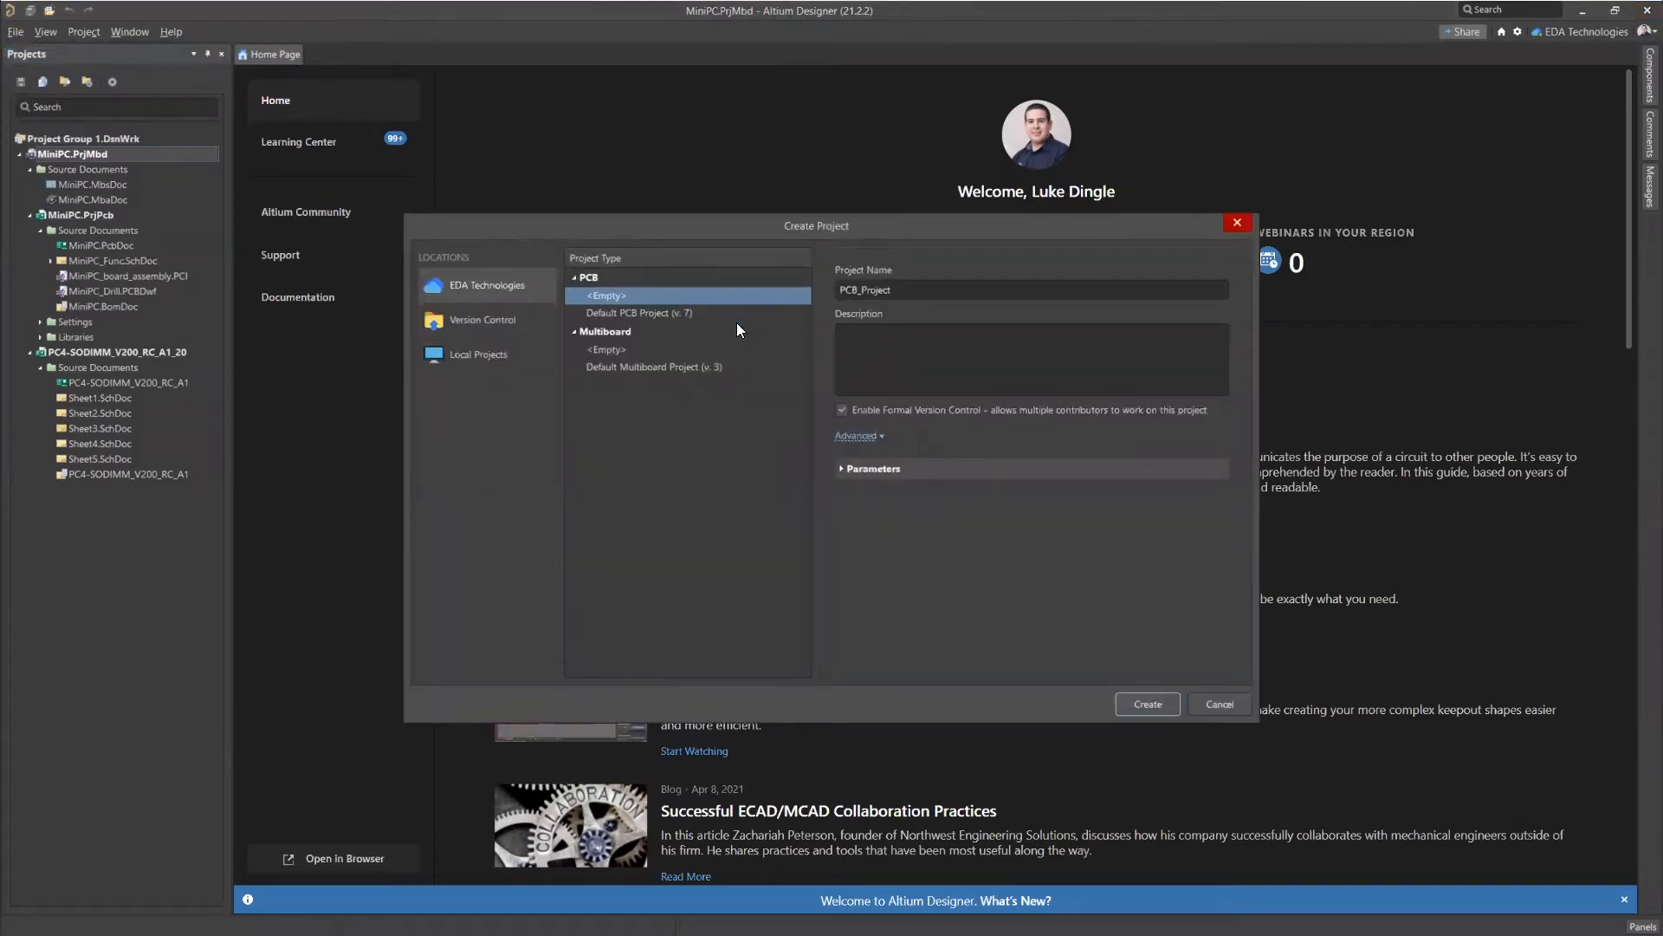
click(458, 287)
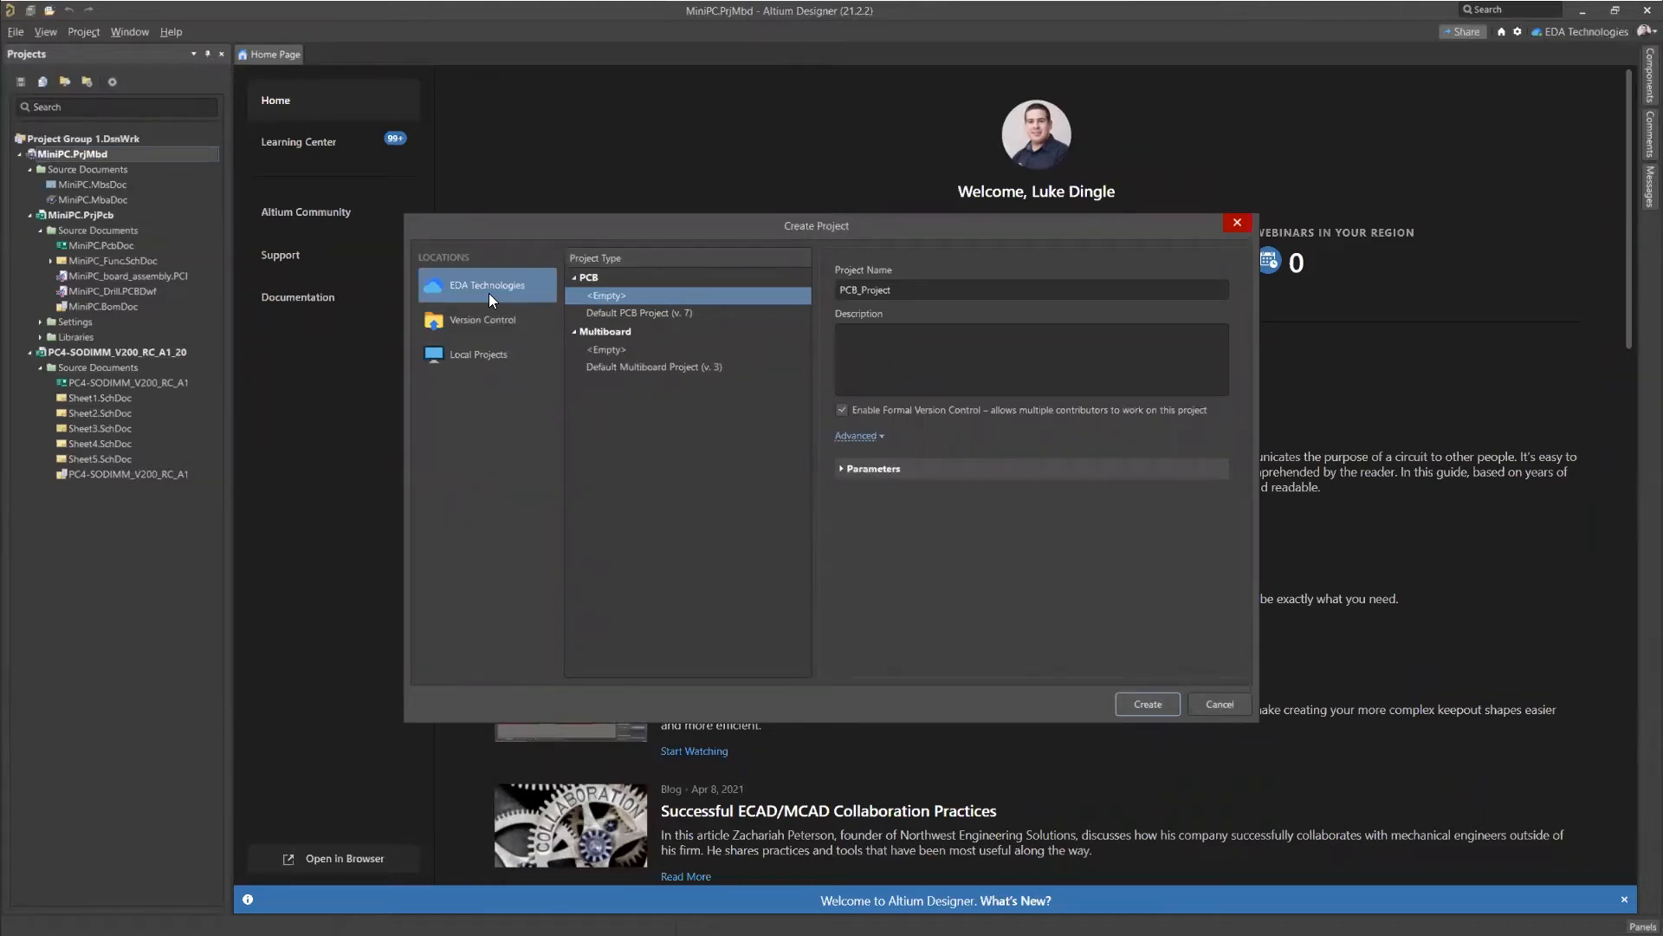
click(503, 355)
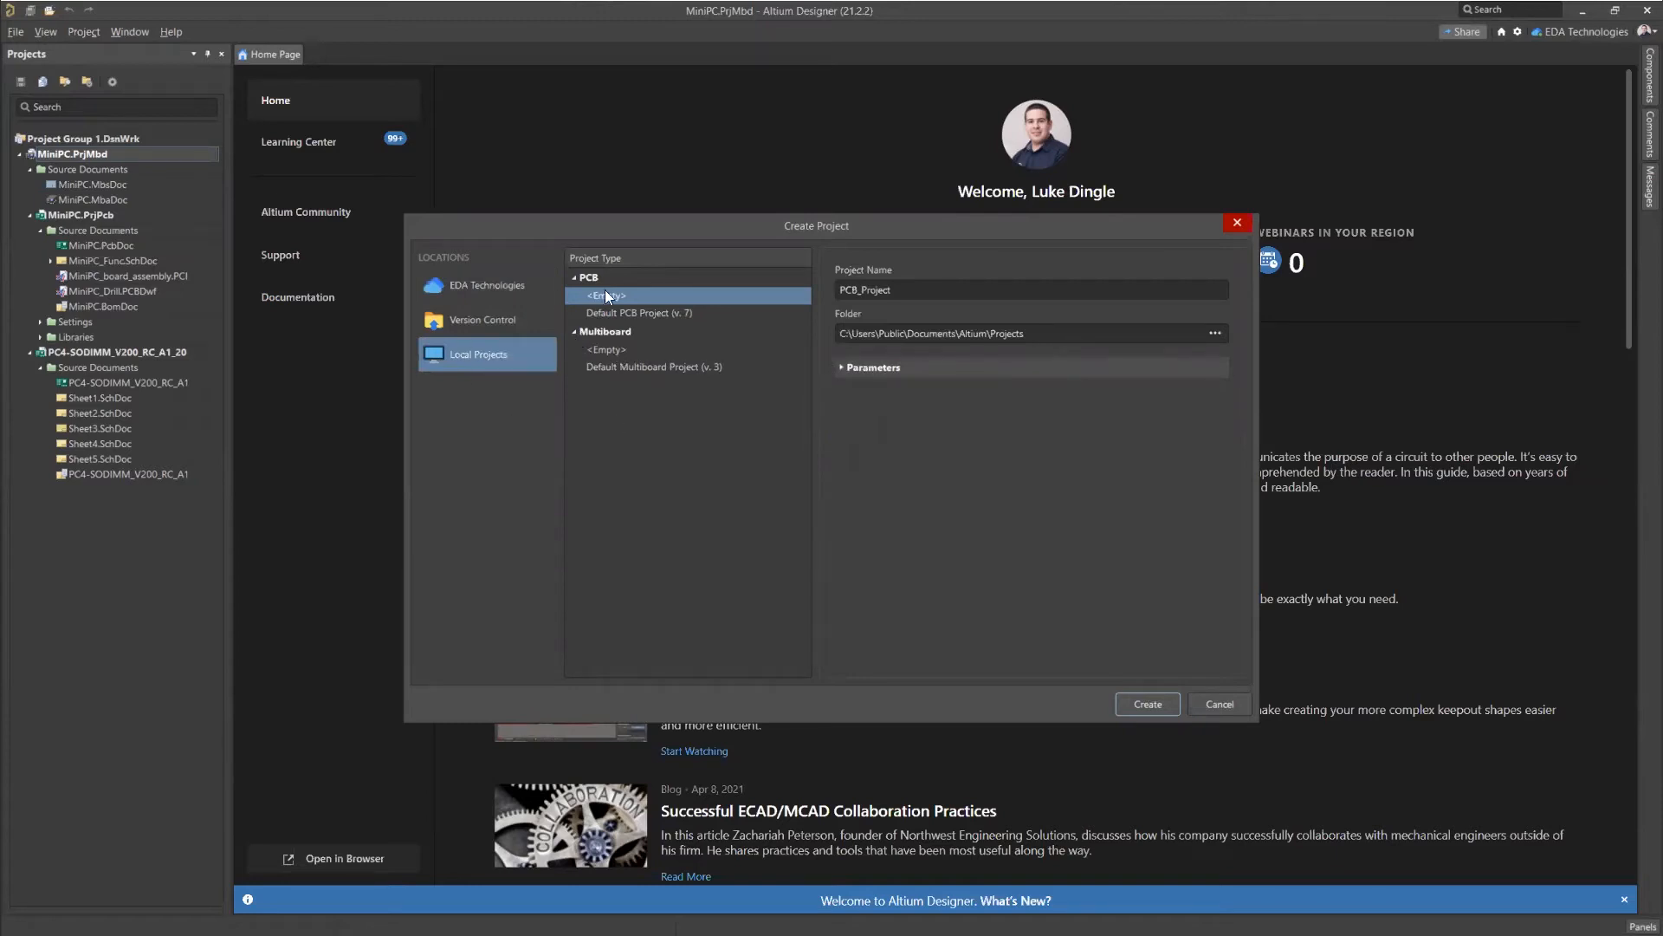
click(608, 350)
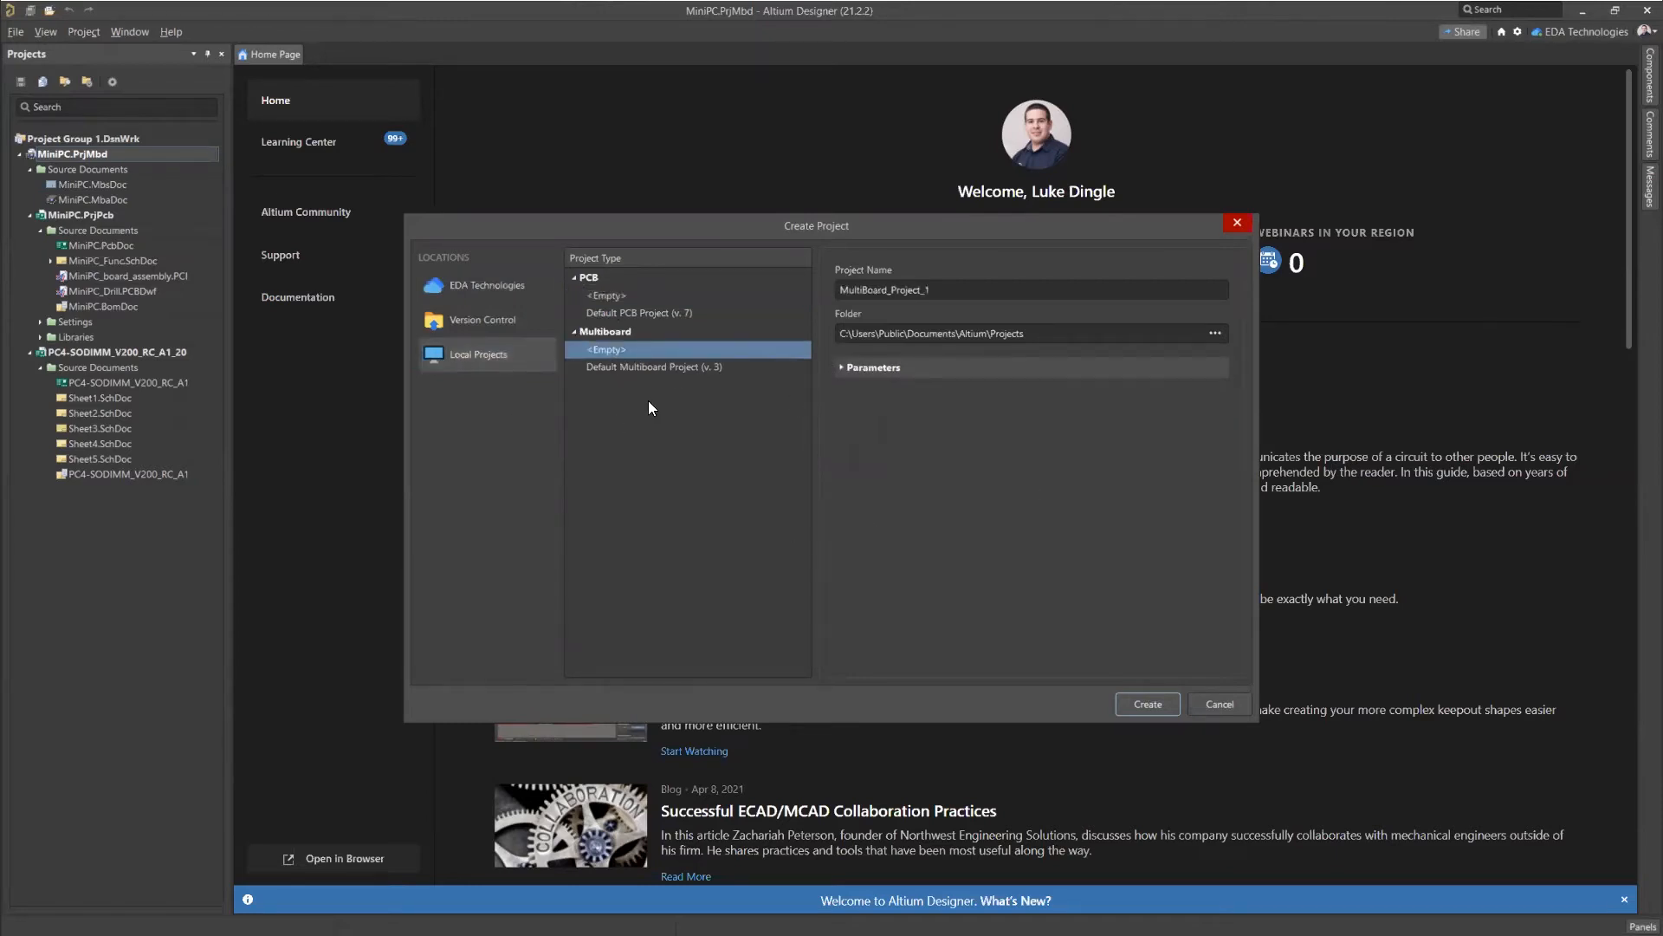
click(653, 368)
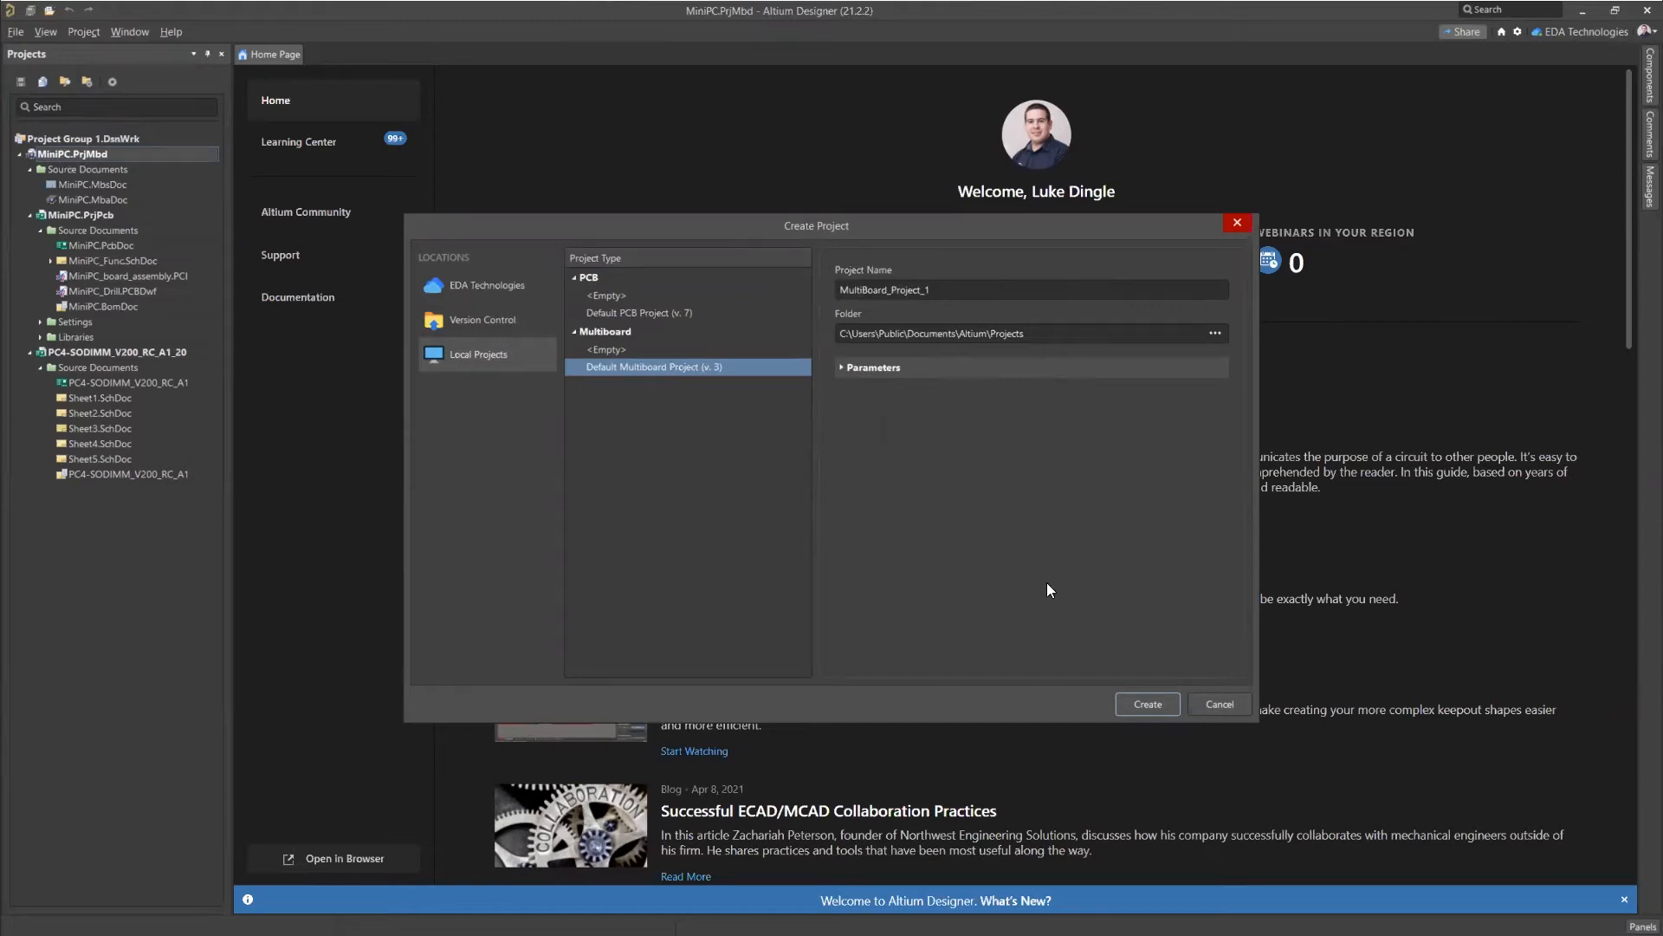
click(1219, 703)
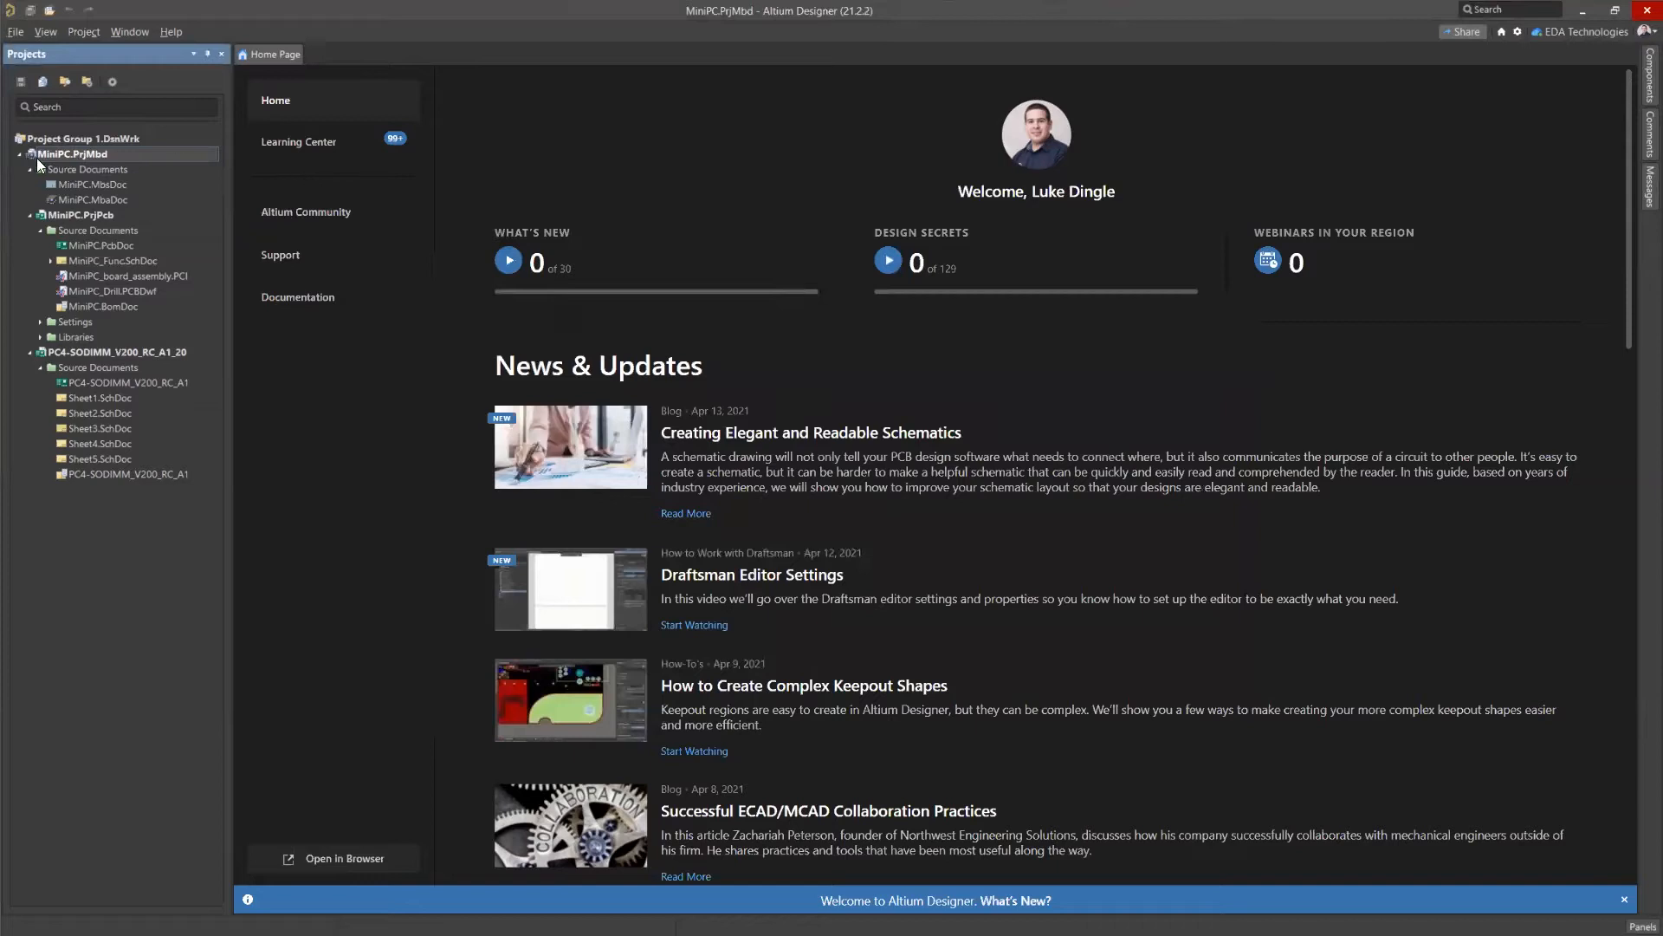
Examine the multiboard schematic MiniPC.MbsDoc, with its motherboard and SODIMM modules and the child projects behind them.
click(96, 216)
click(135, 352)
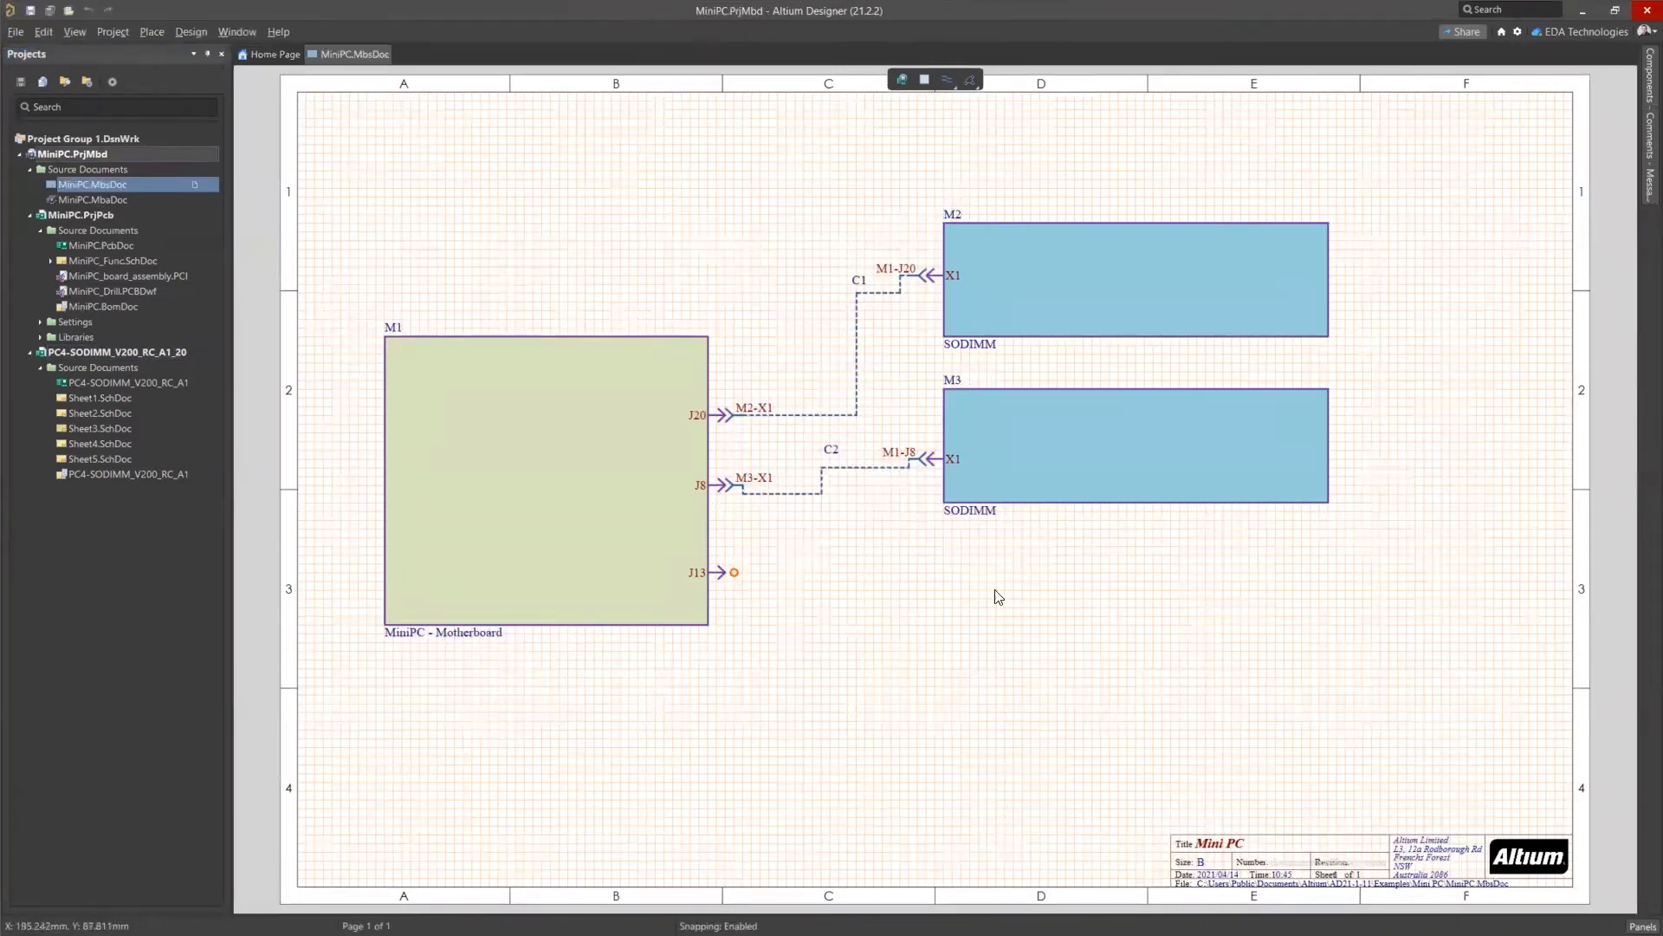
ctrl+scroll(901, 562, down, 1)
middle_drag(942, 606, 924, 602)
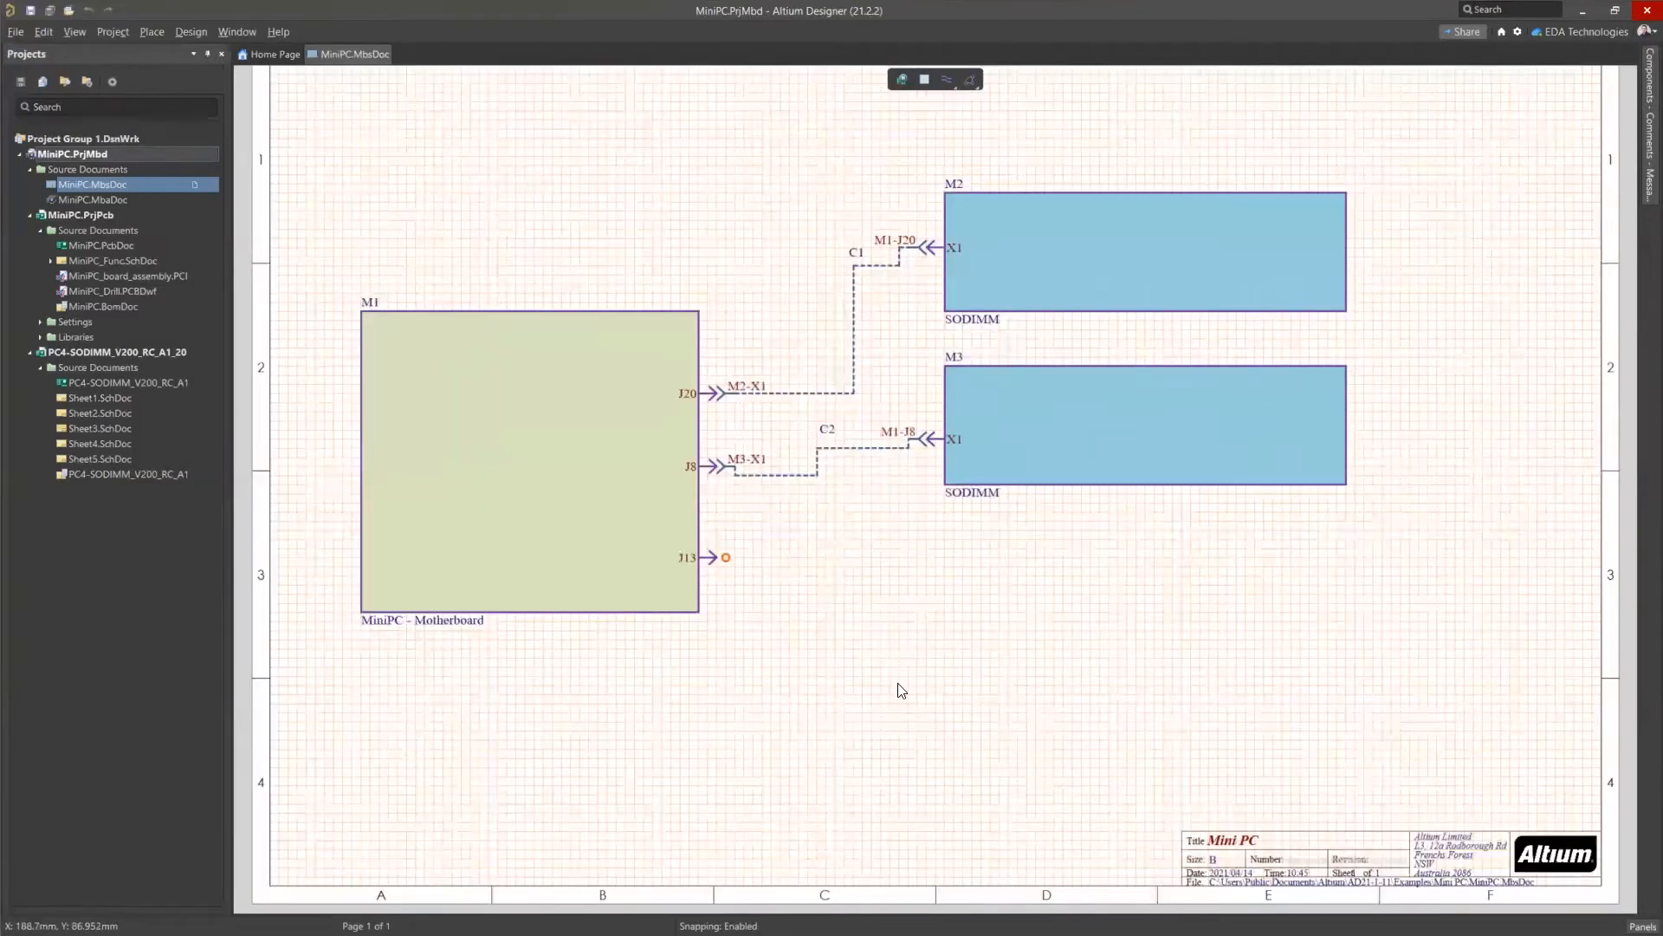
scroll(924, 620, up, 1)
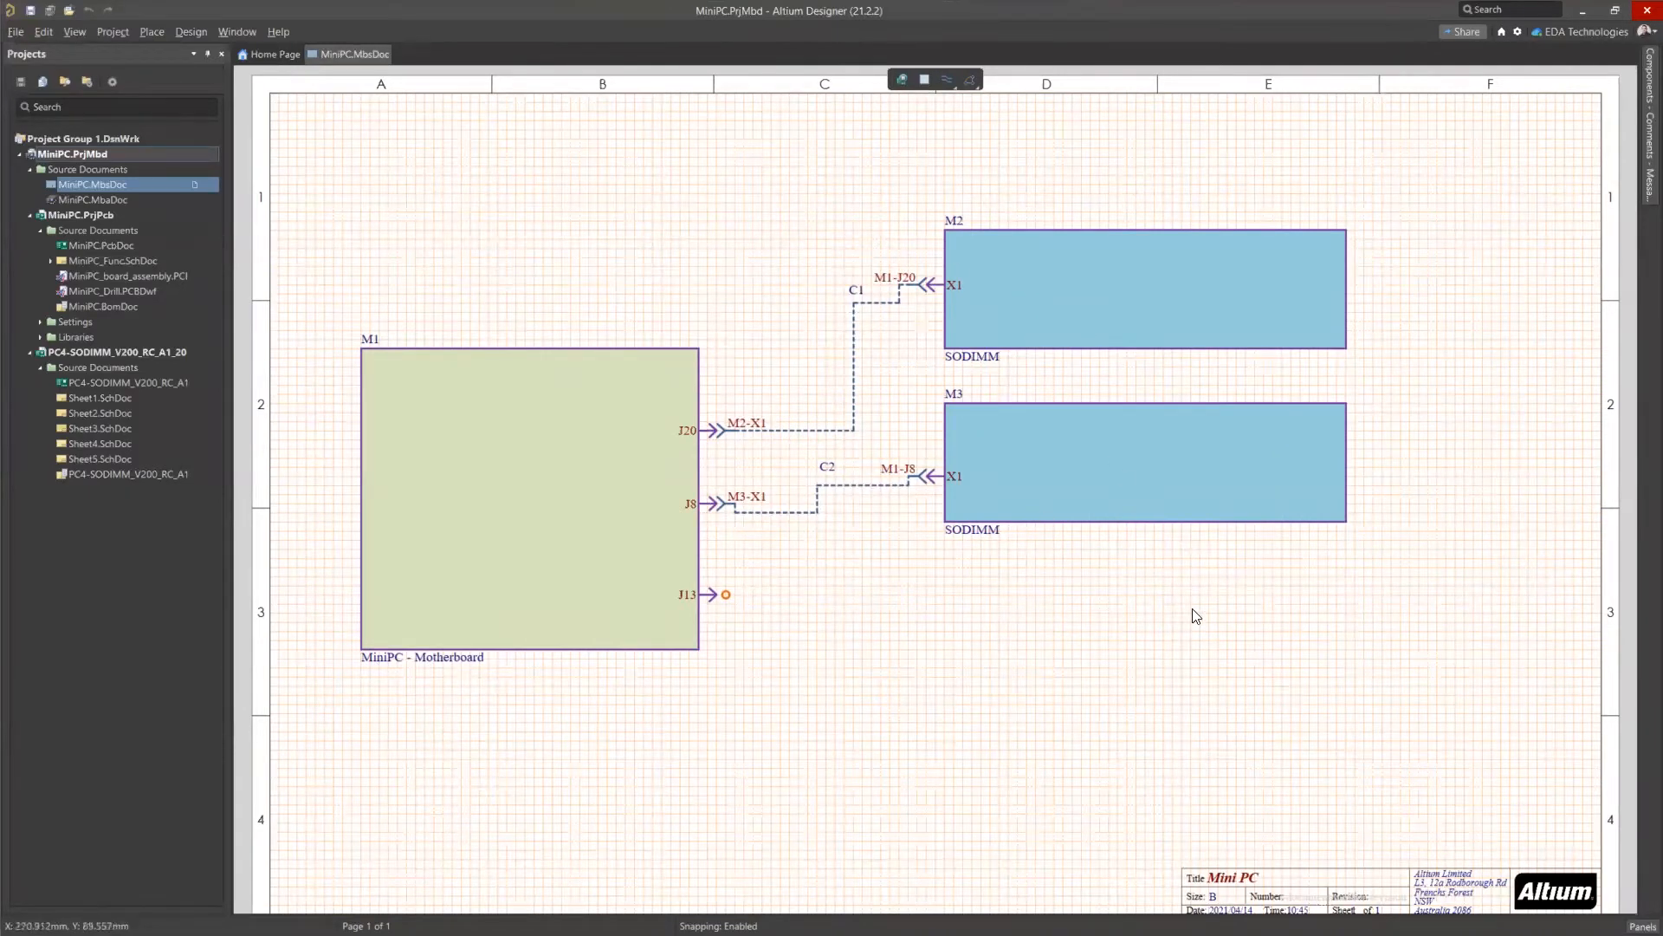
scroll(1179, 703, down, 1)
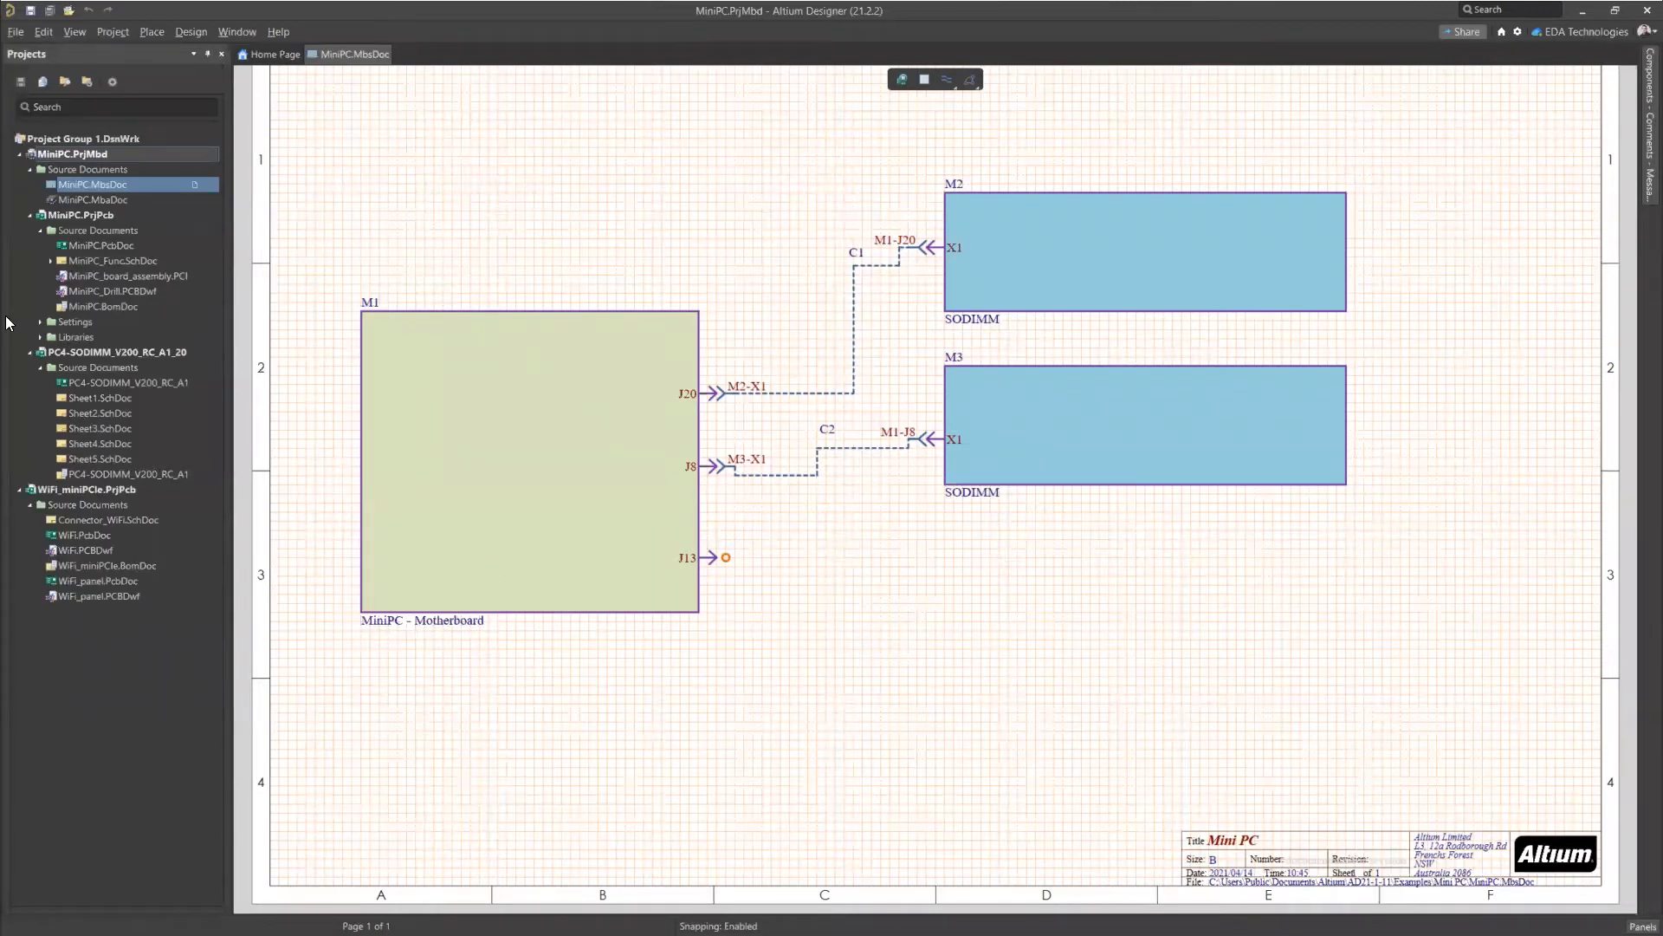
Collapse the MiniPC and PC4-SODIMM branches in the project tree and open Connector_WiFi.SchDoc from WiFi_miniPCIe.PrjPcb.
click(71, 490)
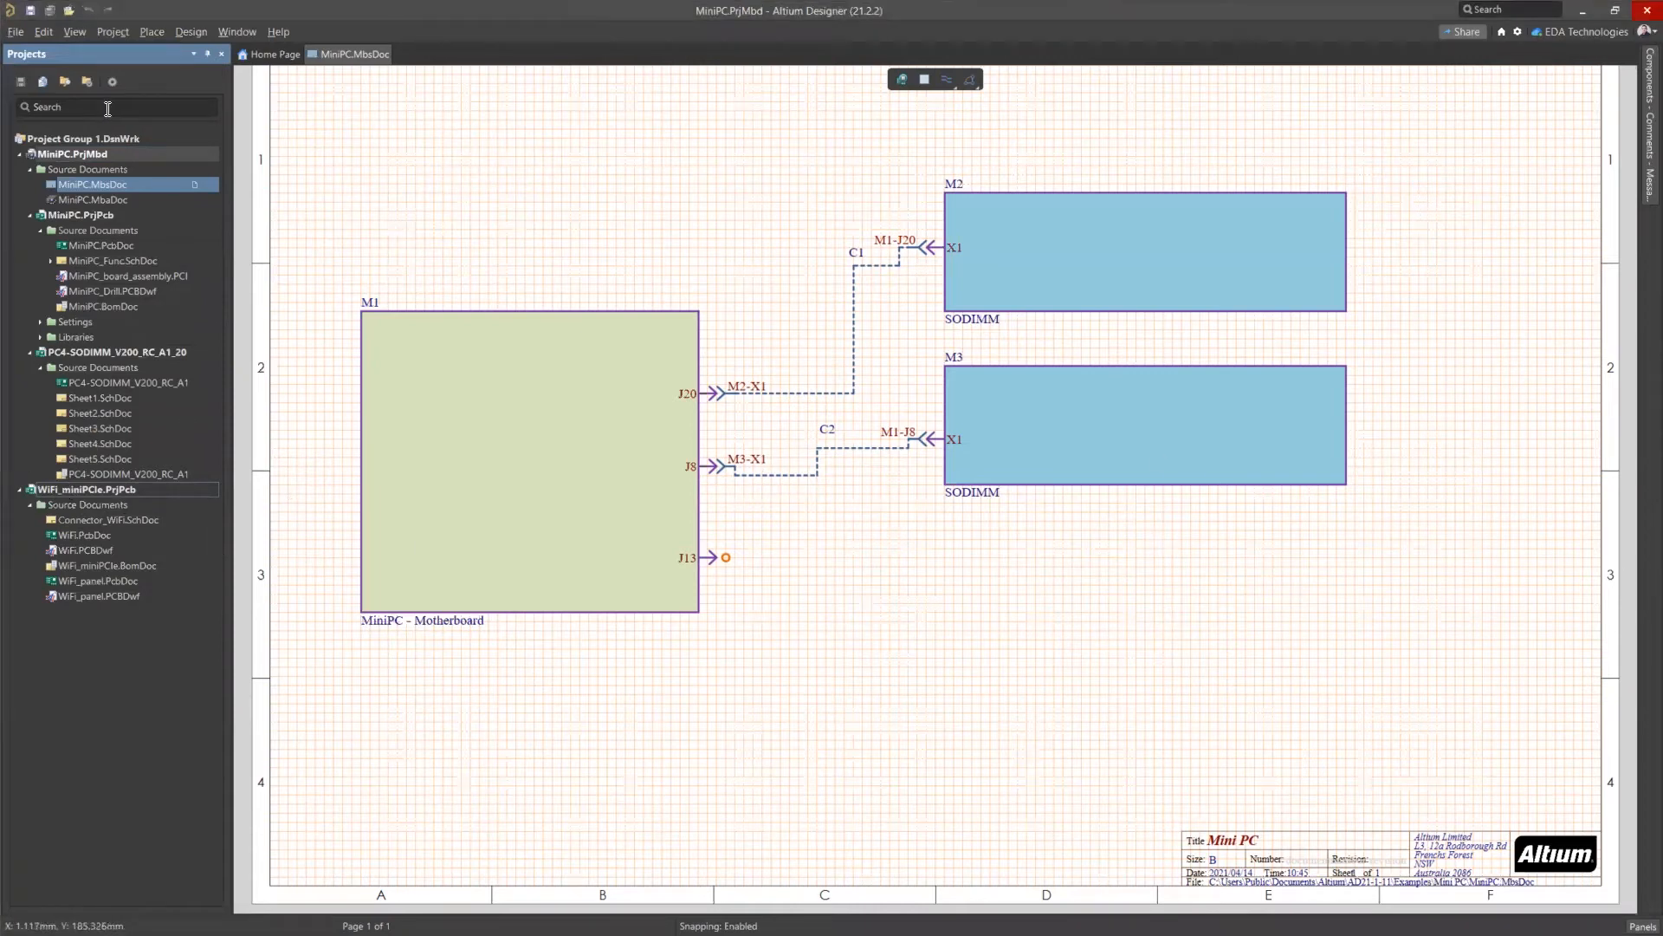
click(29, 169)
click(29, 184)
click(30, 199)
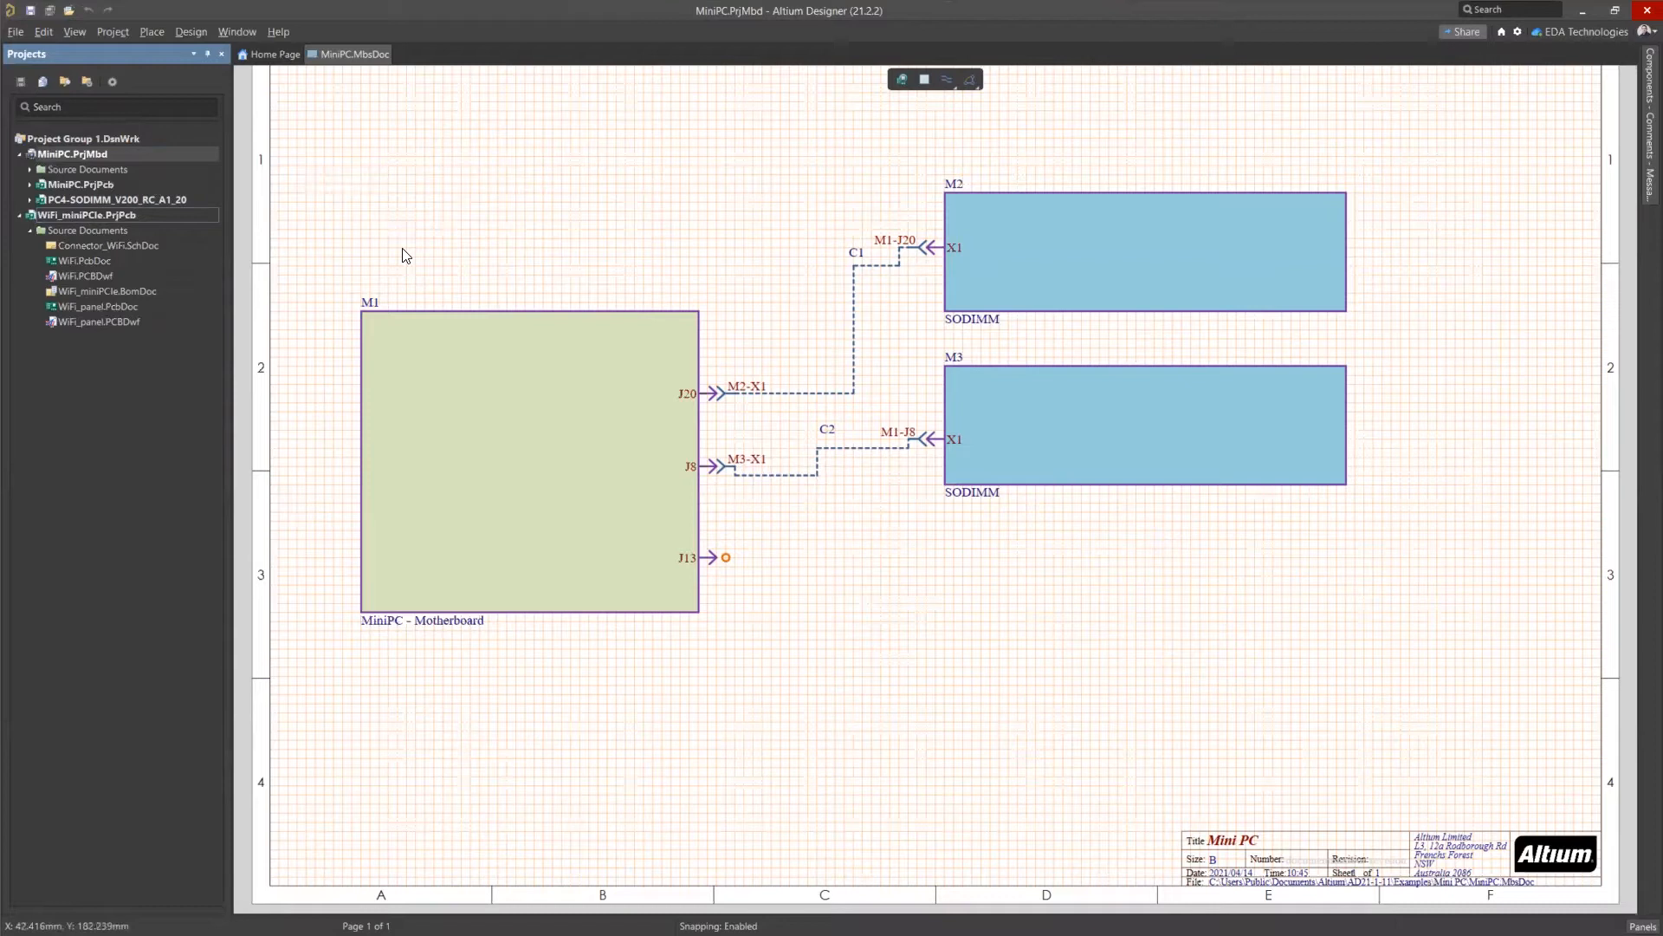
click(140, 248)
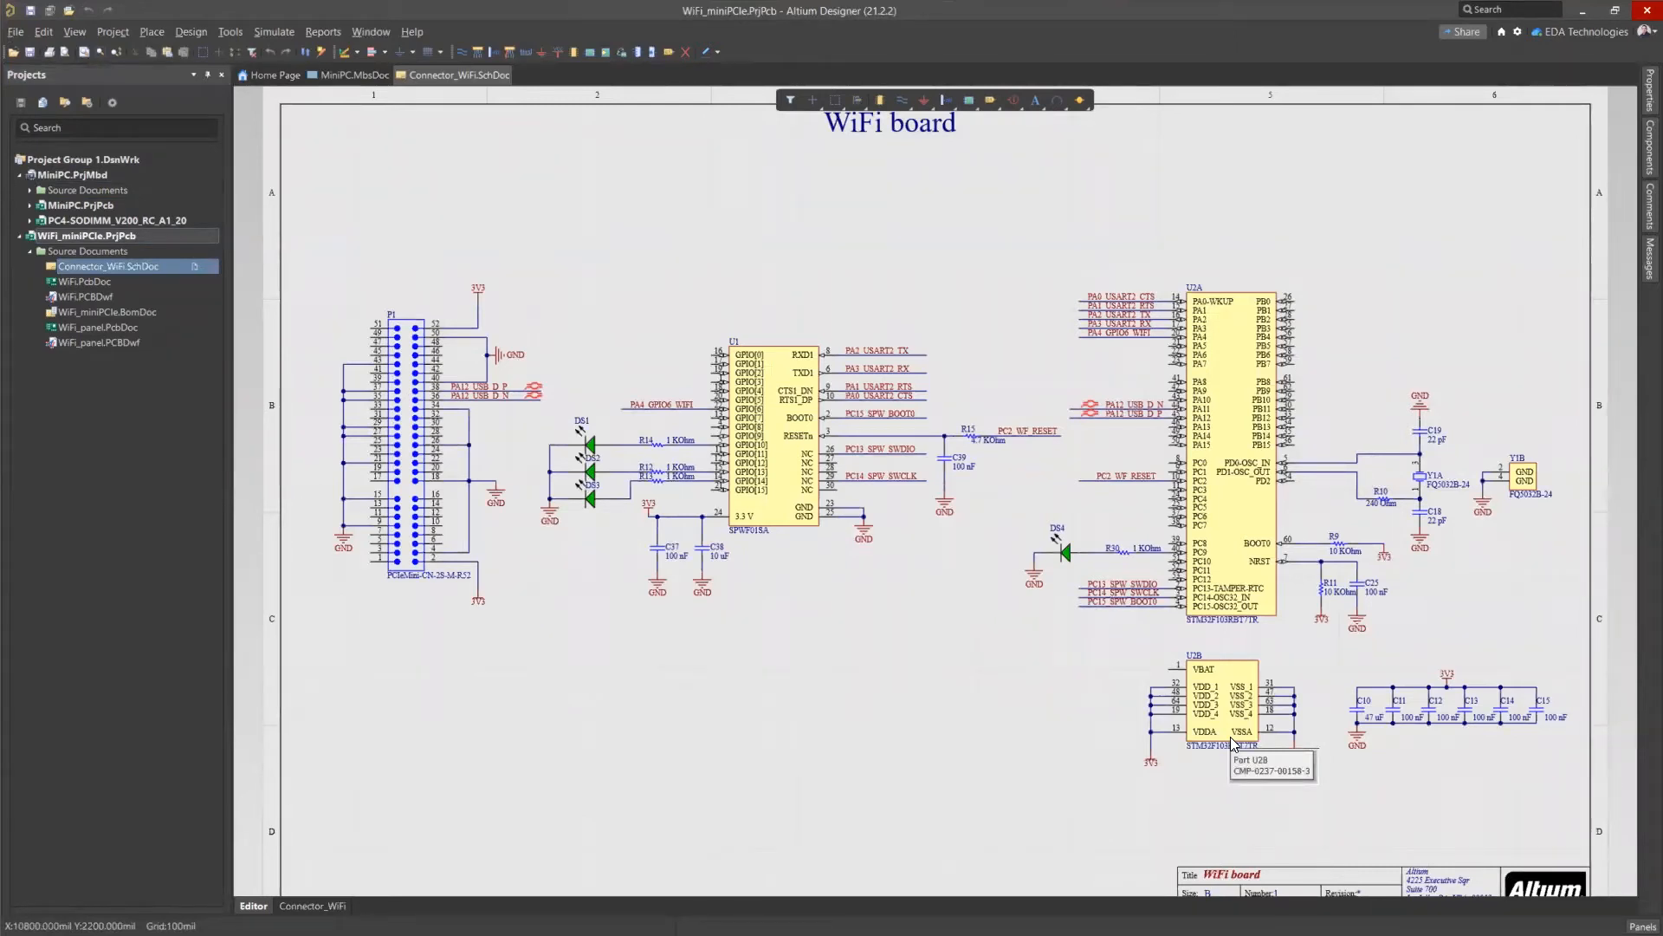
Open the component properties of the PCIe Mini edge connector P1 in the WiFi board schematic.
ctrl+scroll(390, 460, up, 2)
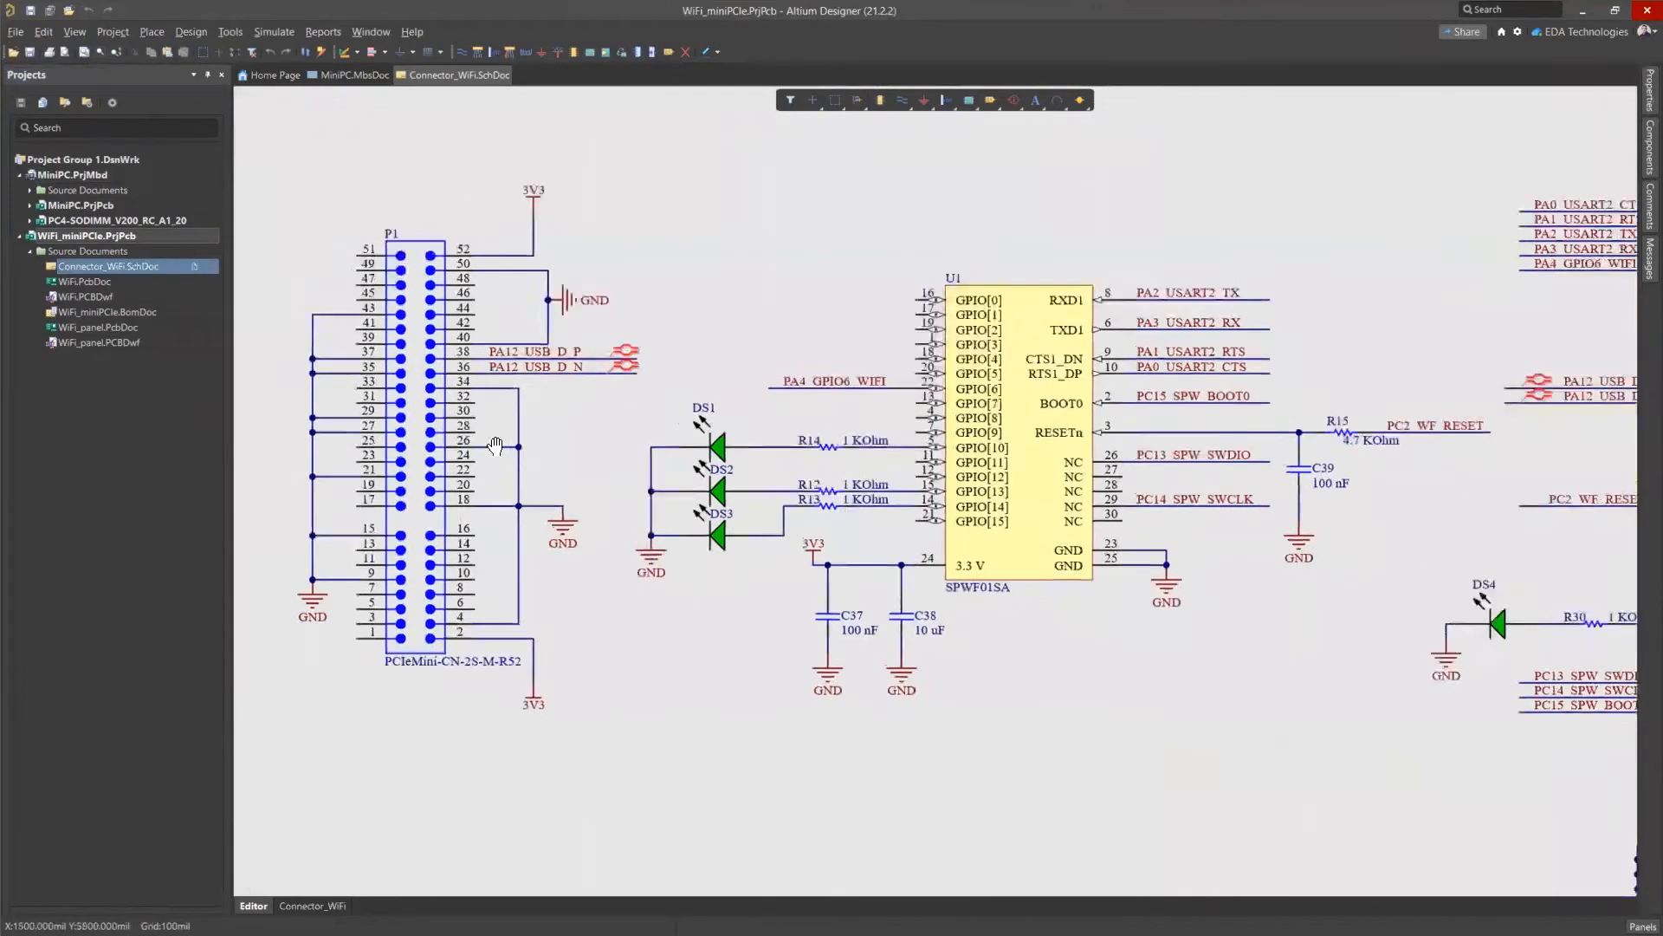
right_drag(496, 445, 594, 481)
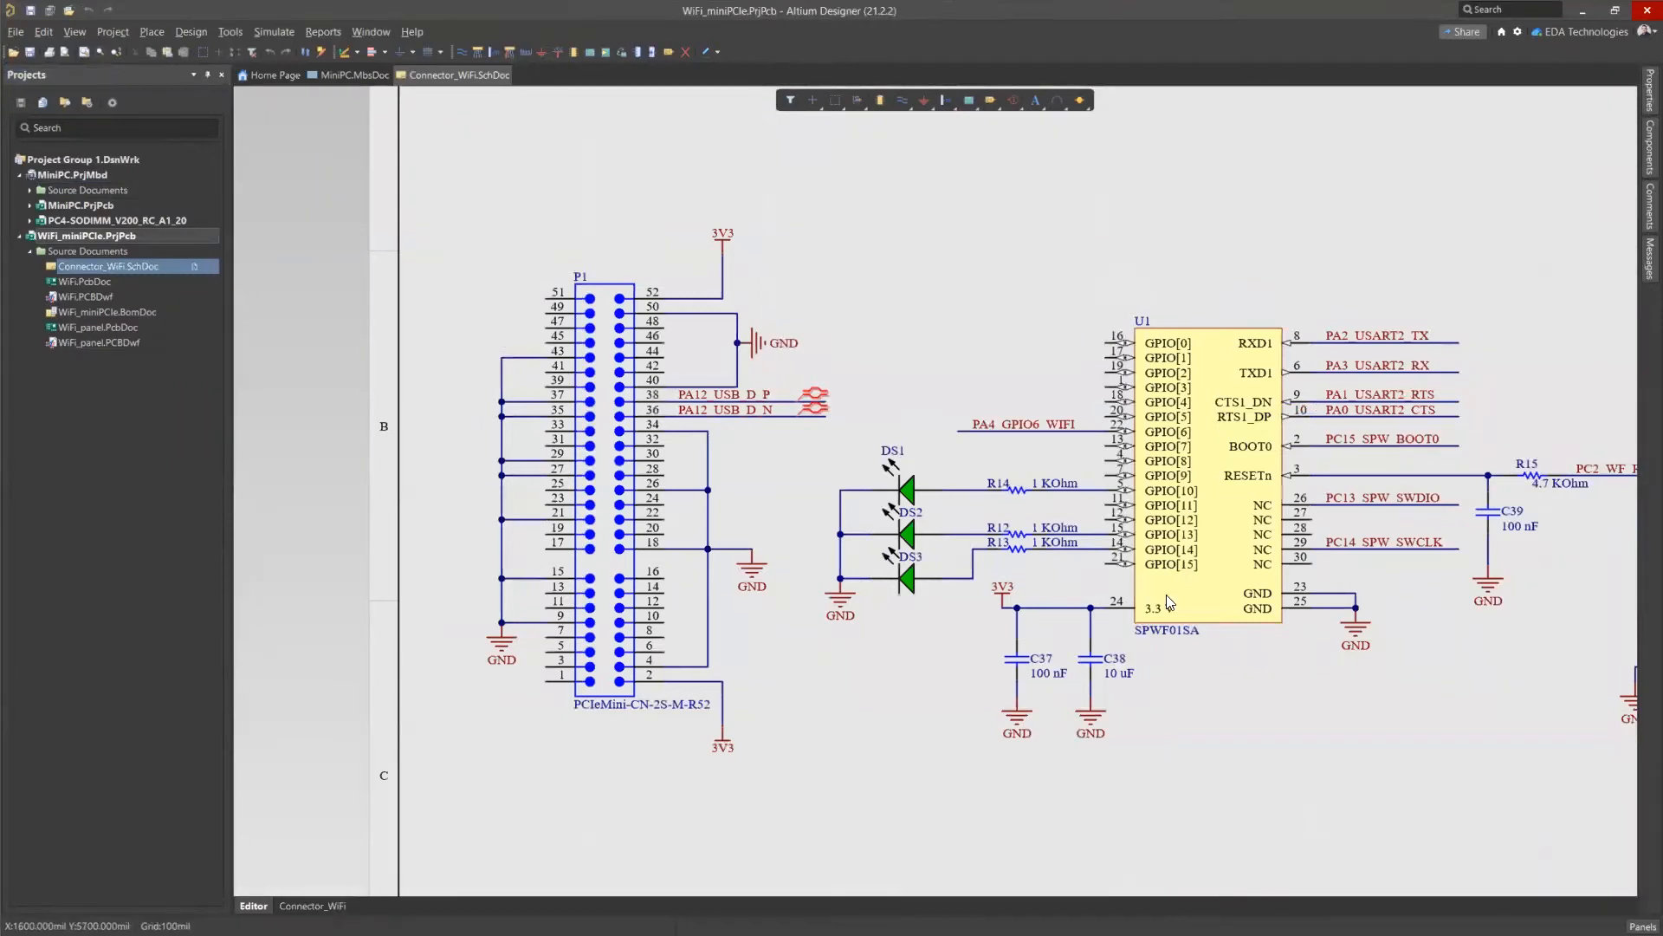
double_click(600, 443)
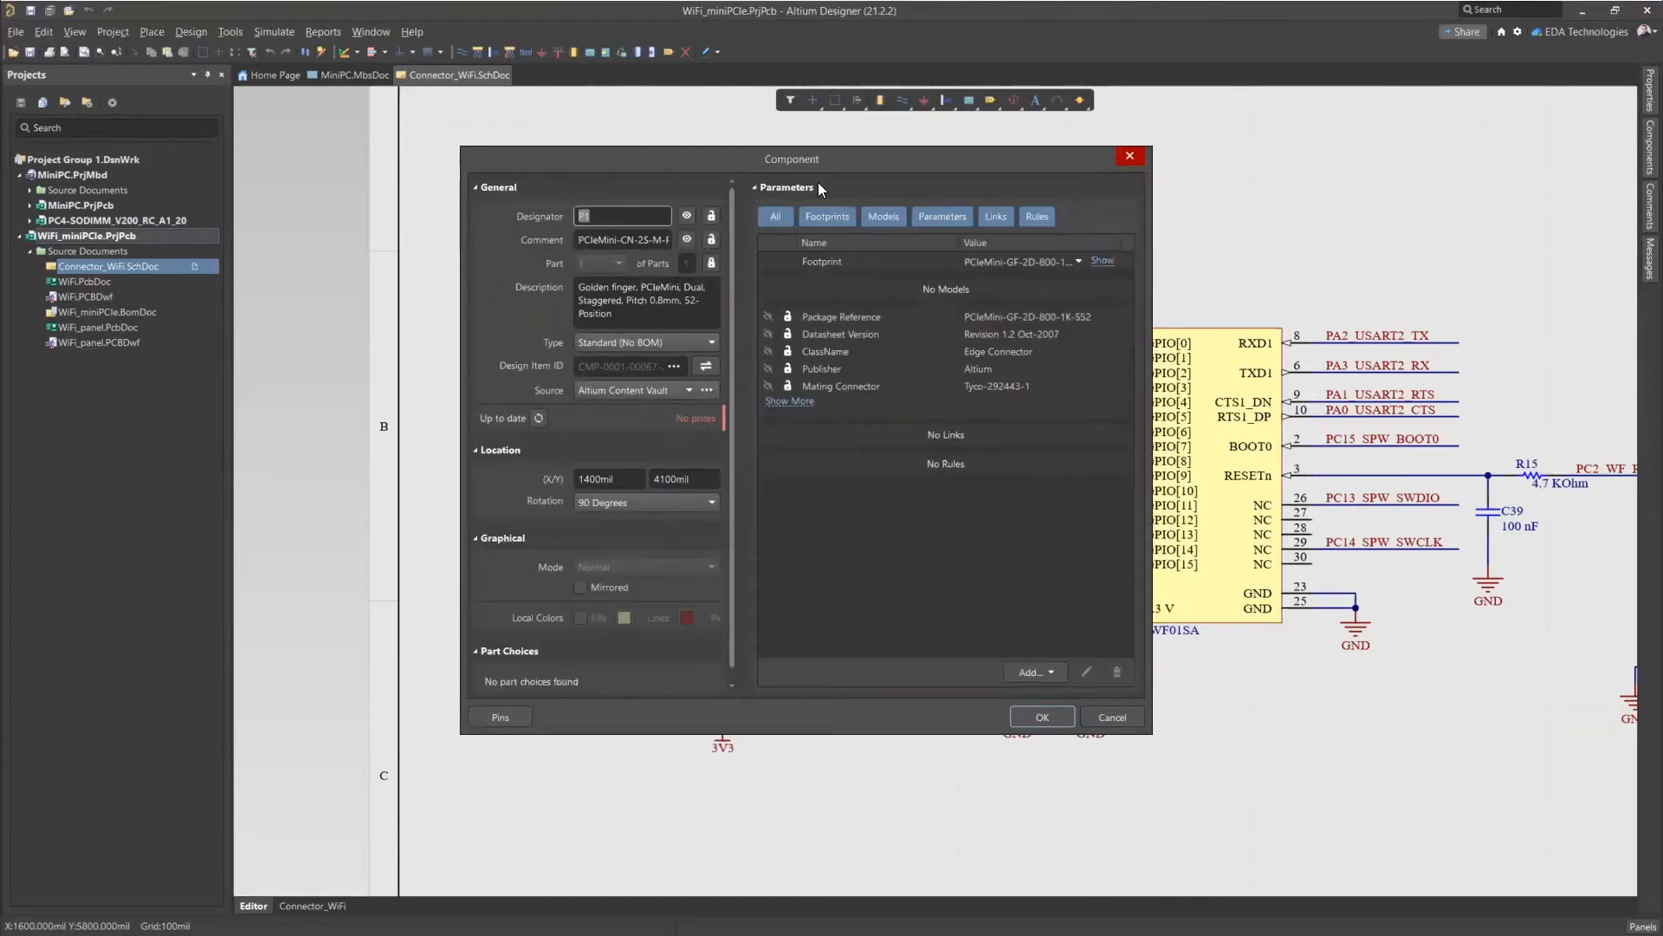
Add a trial parameter to connector P1 beside its System parameter, and delete it again.
click(1046, 669)
click(1192, 801)
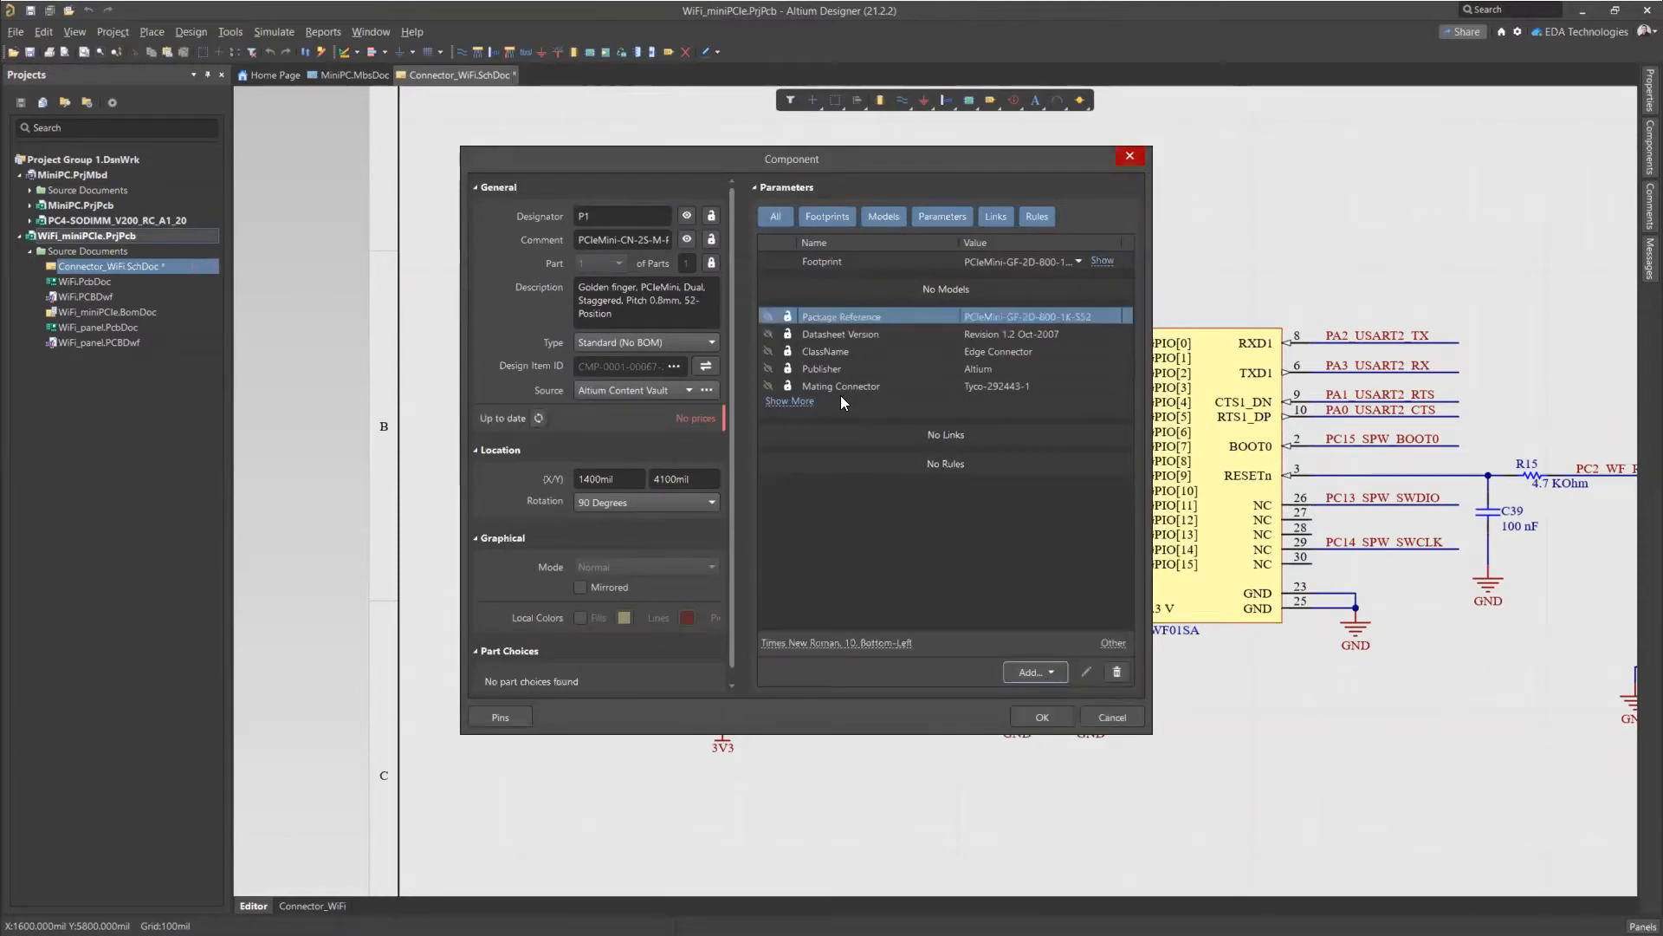
click(790, 402)
double_click(871, 455)
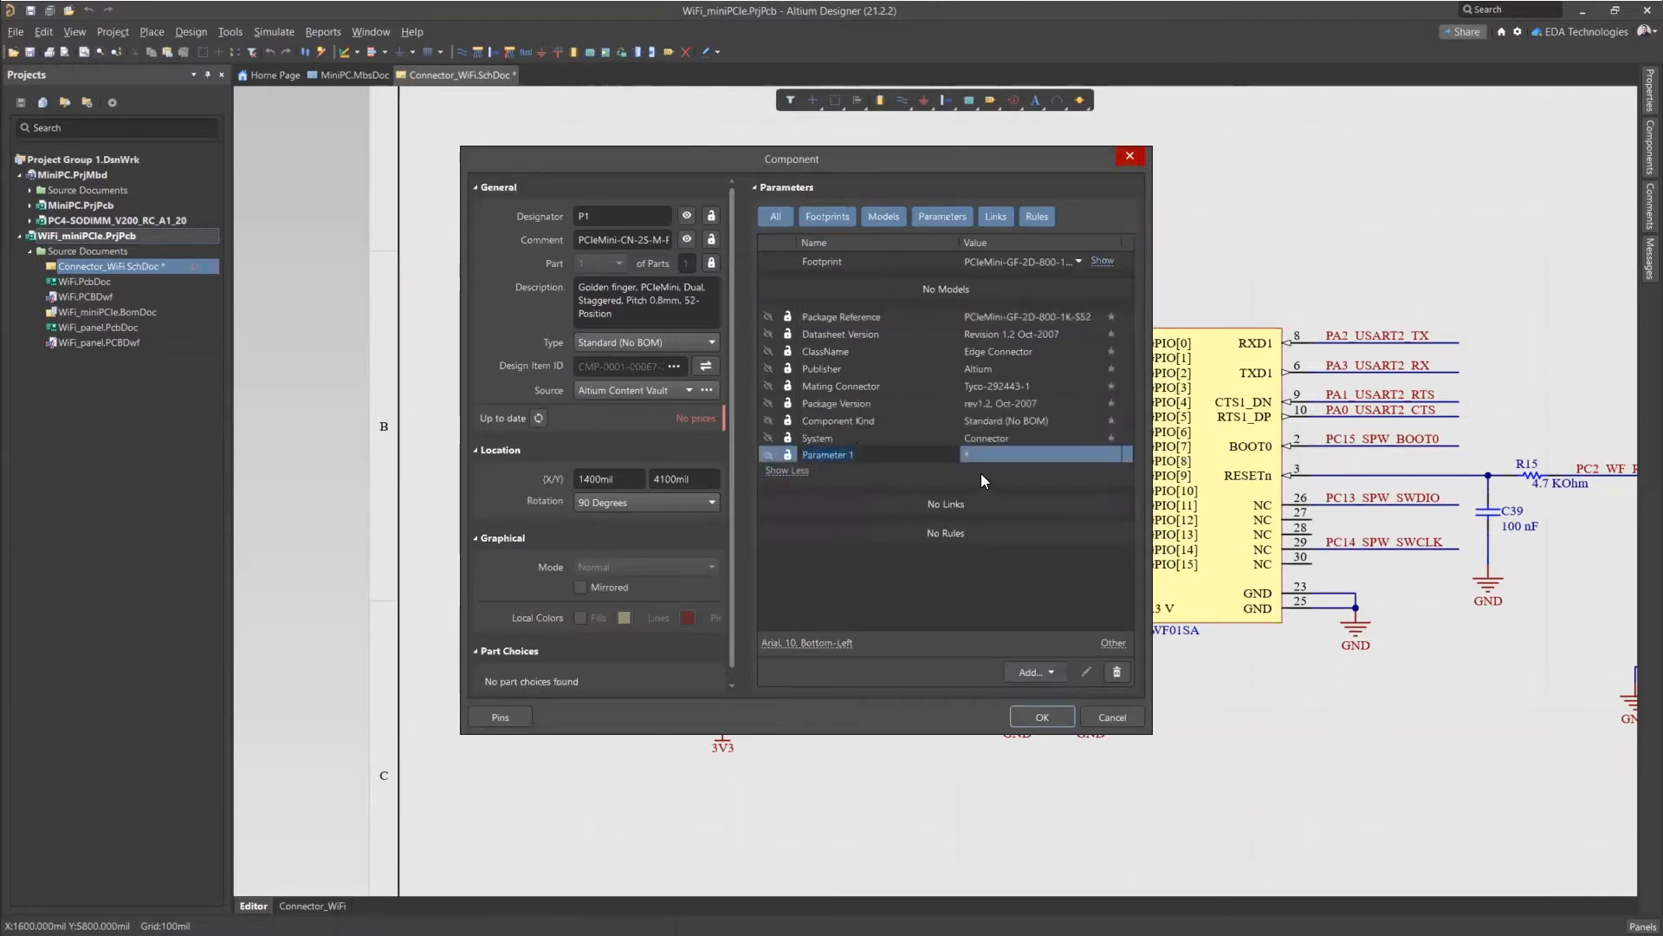
click(1064, 440)
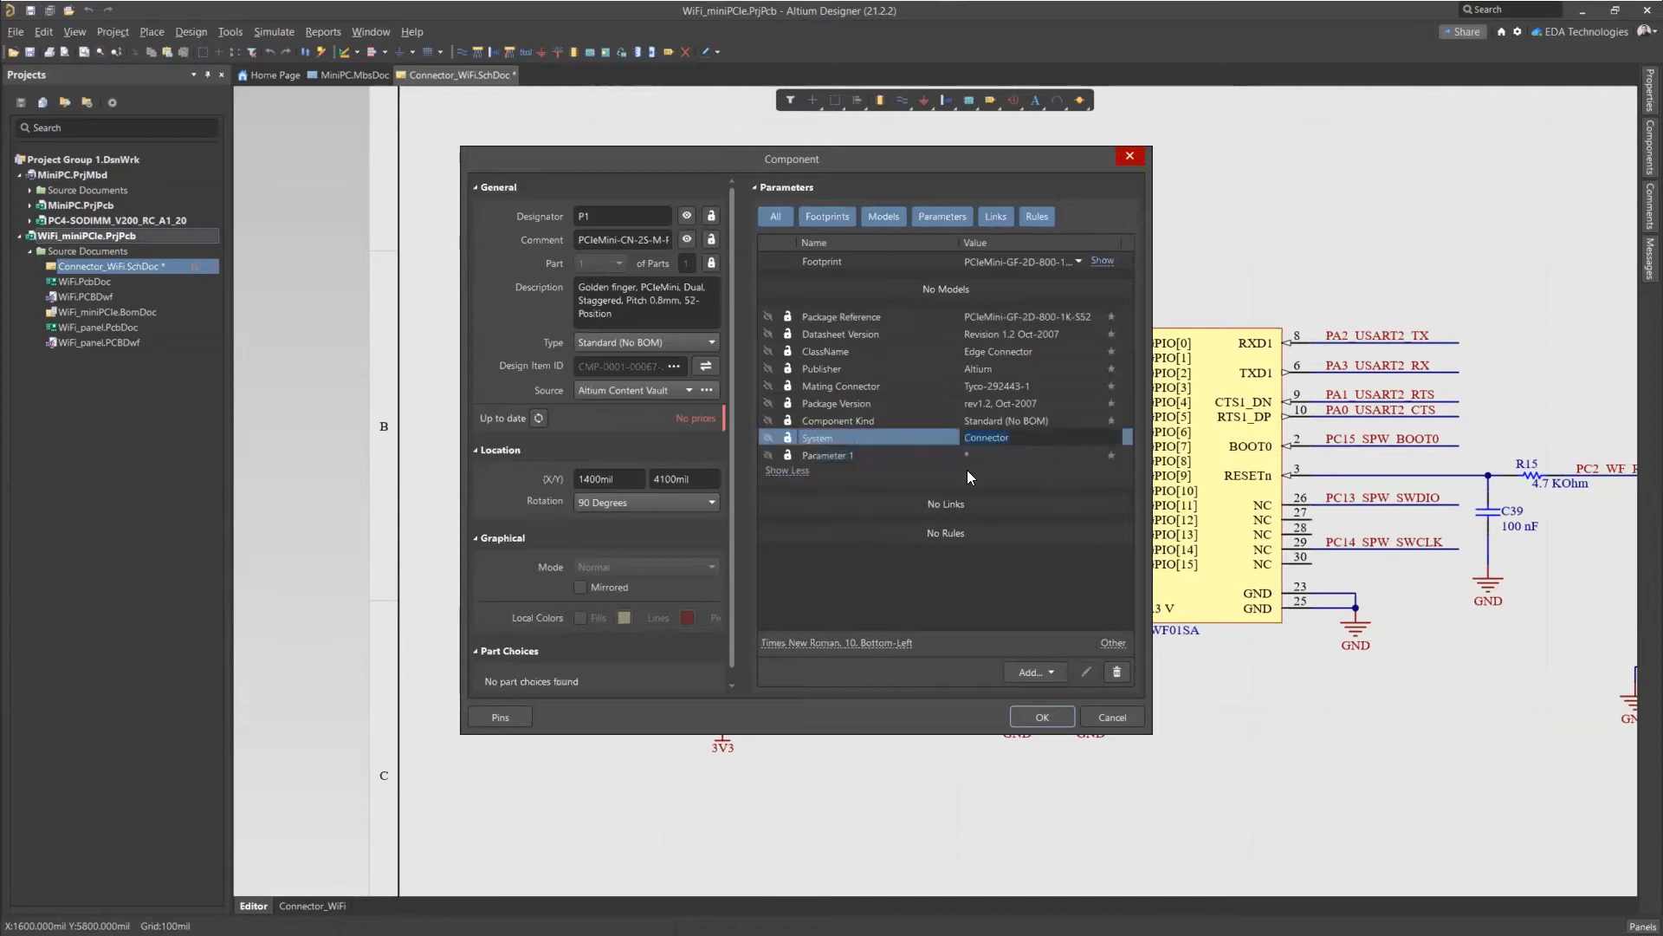
click(890, 455)
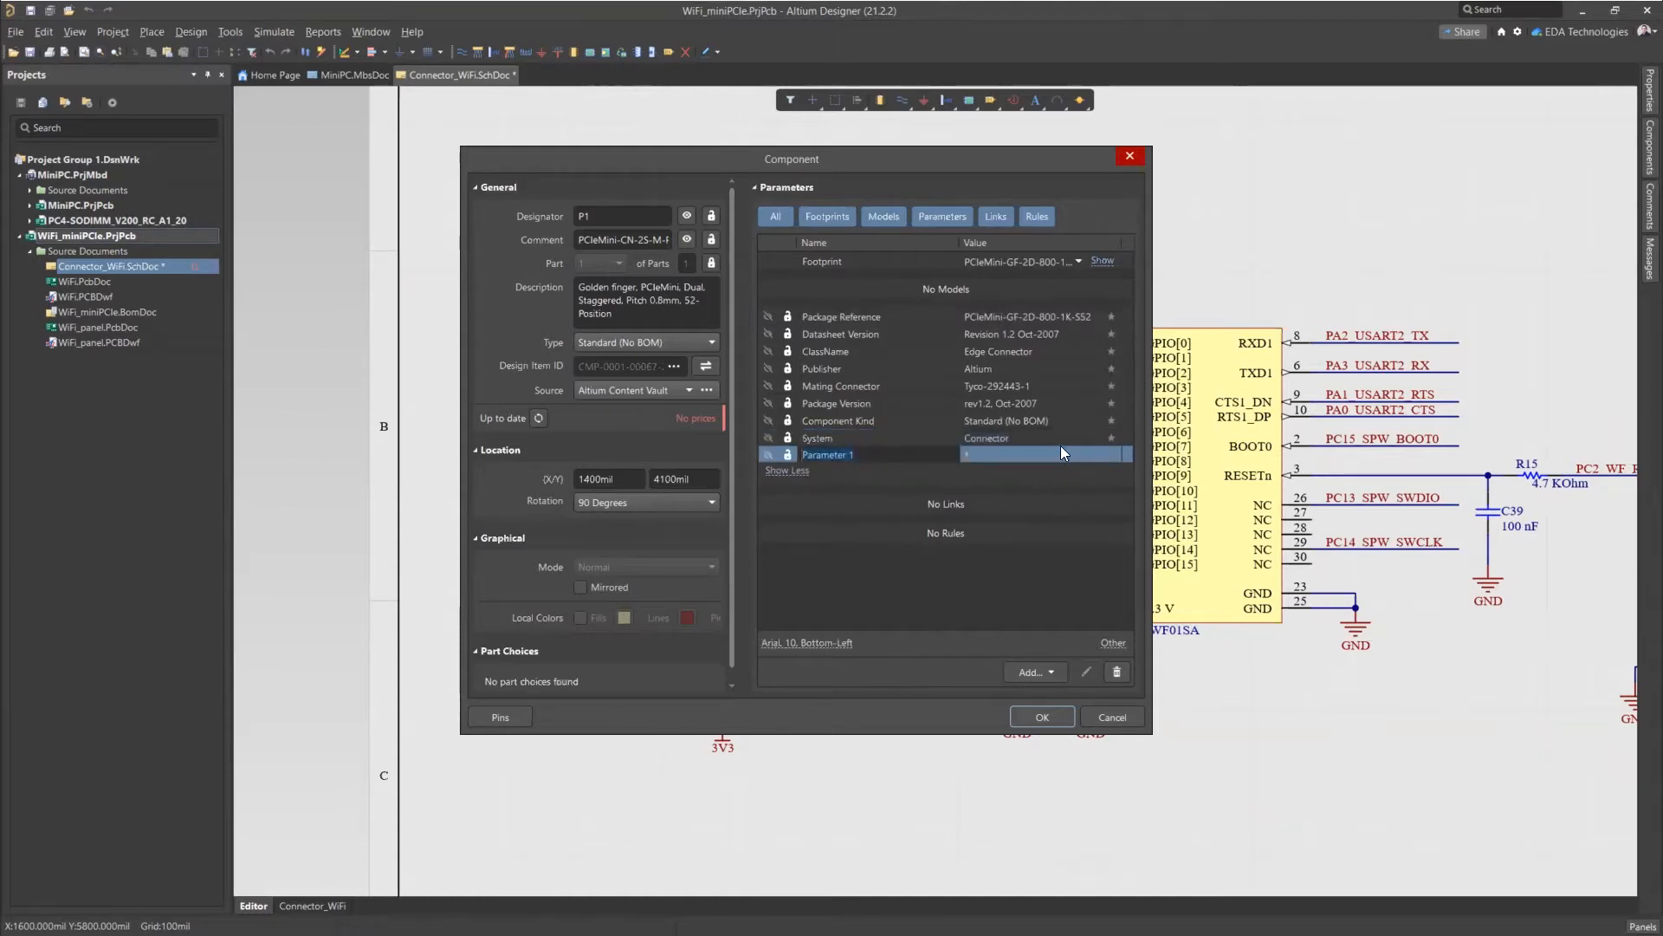
click(829, 437)
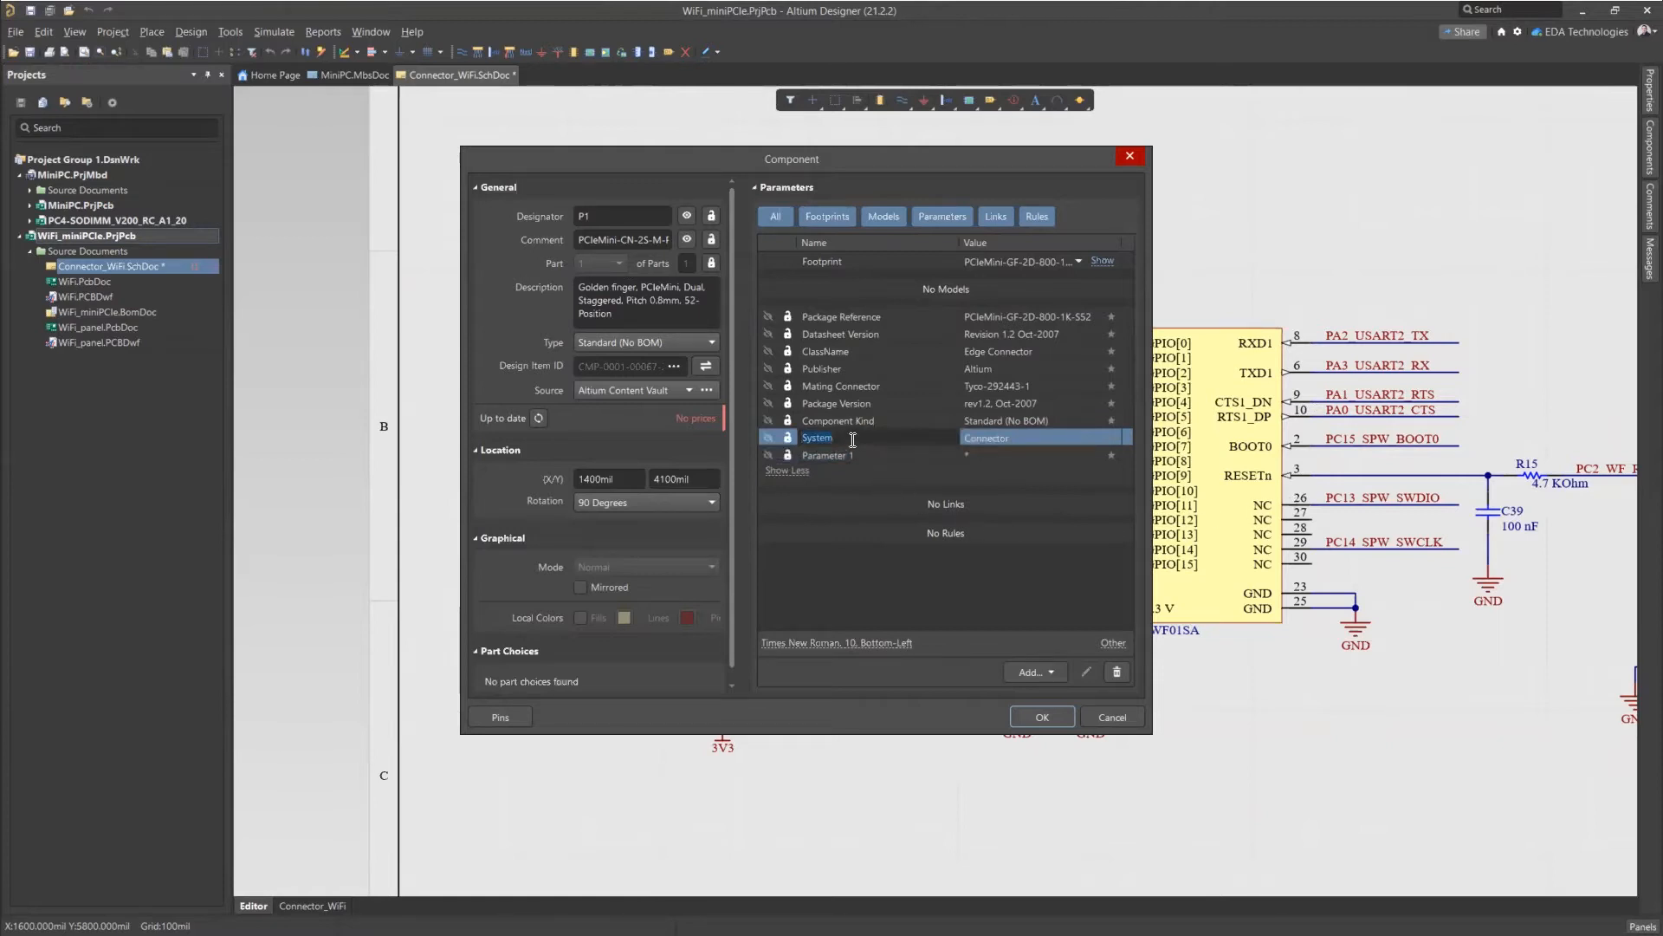
click(1024, 437)
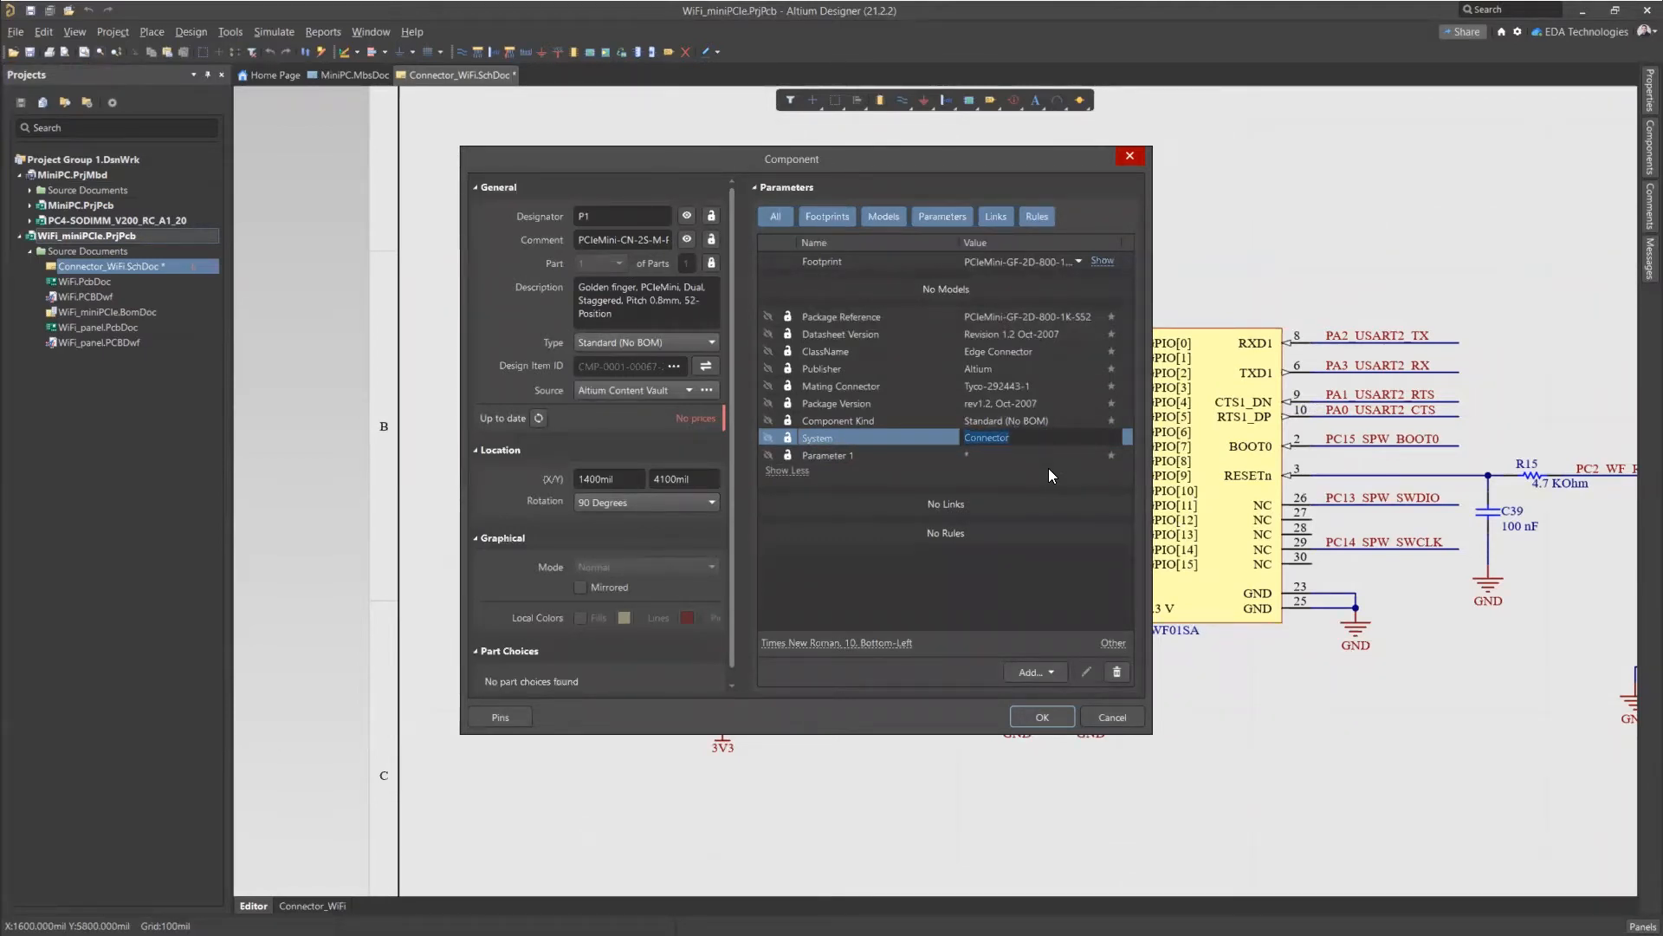
click(935, 453)
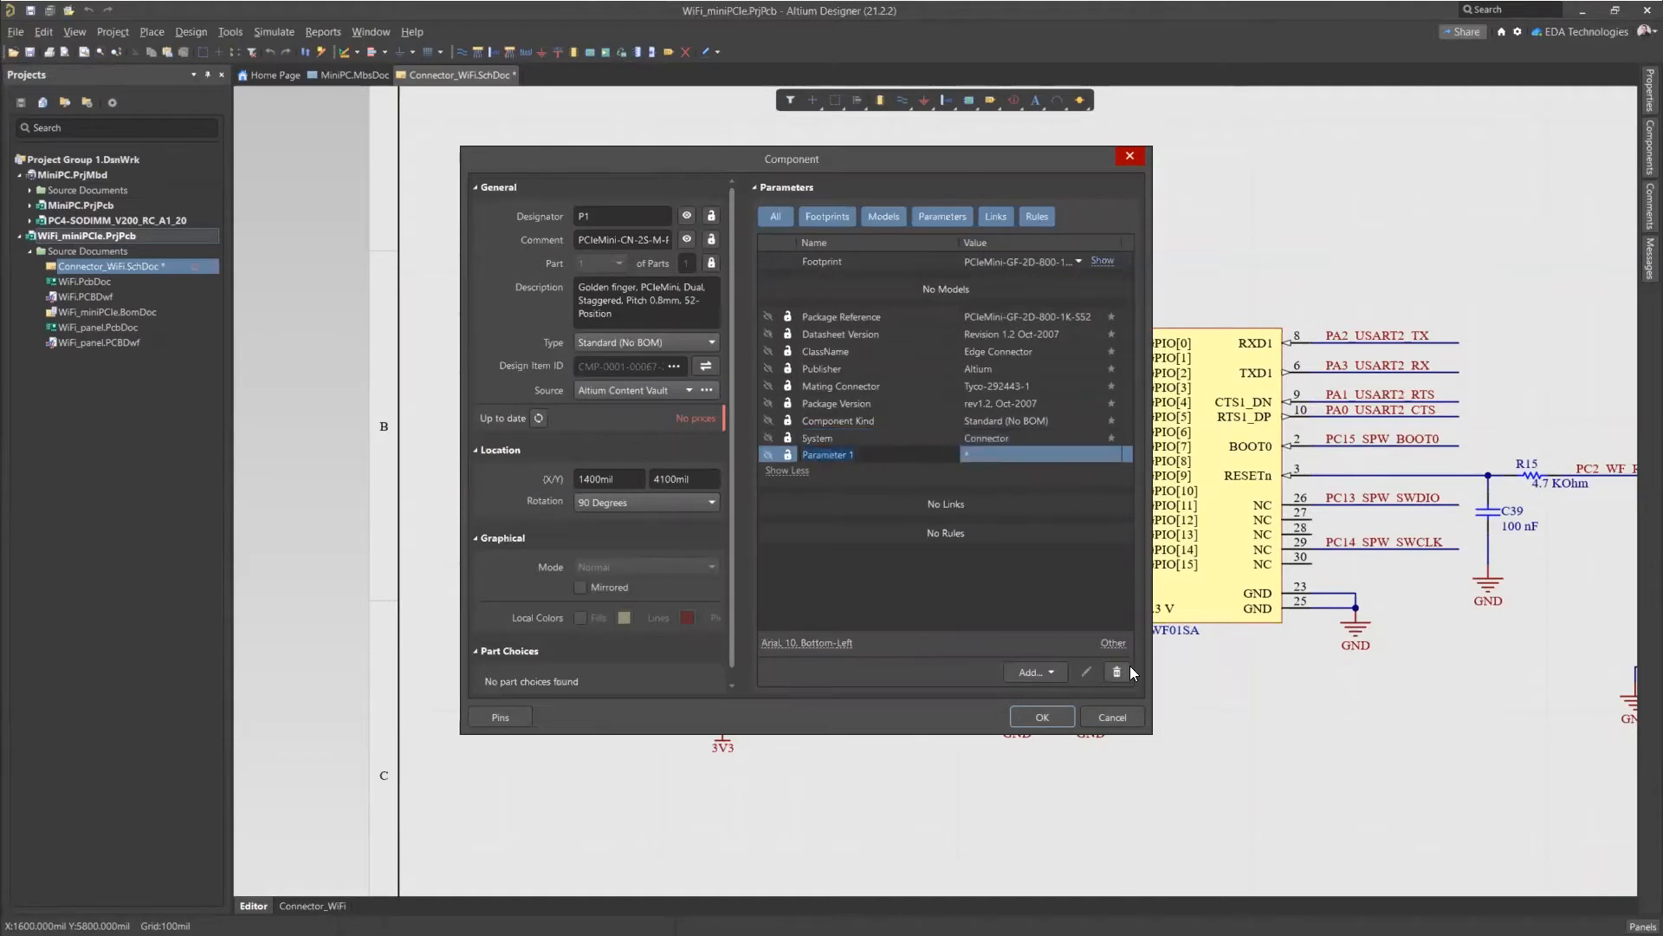
click(1117, 672)
click(1017, 677)
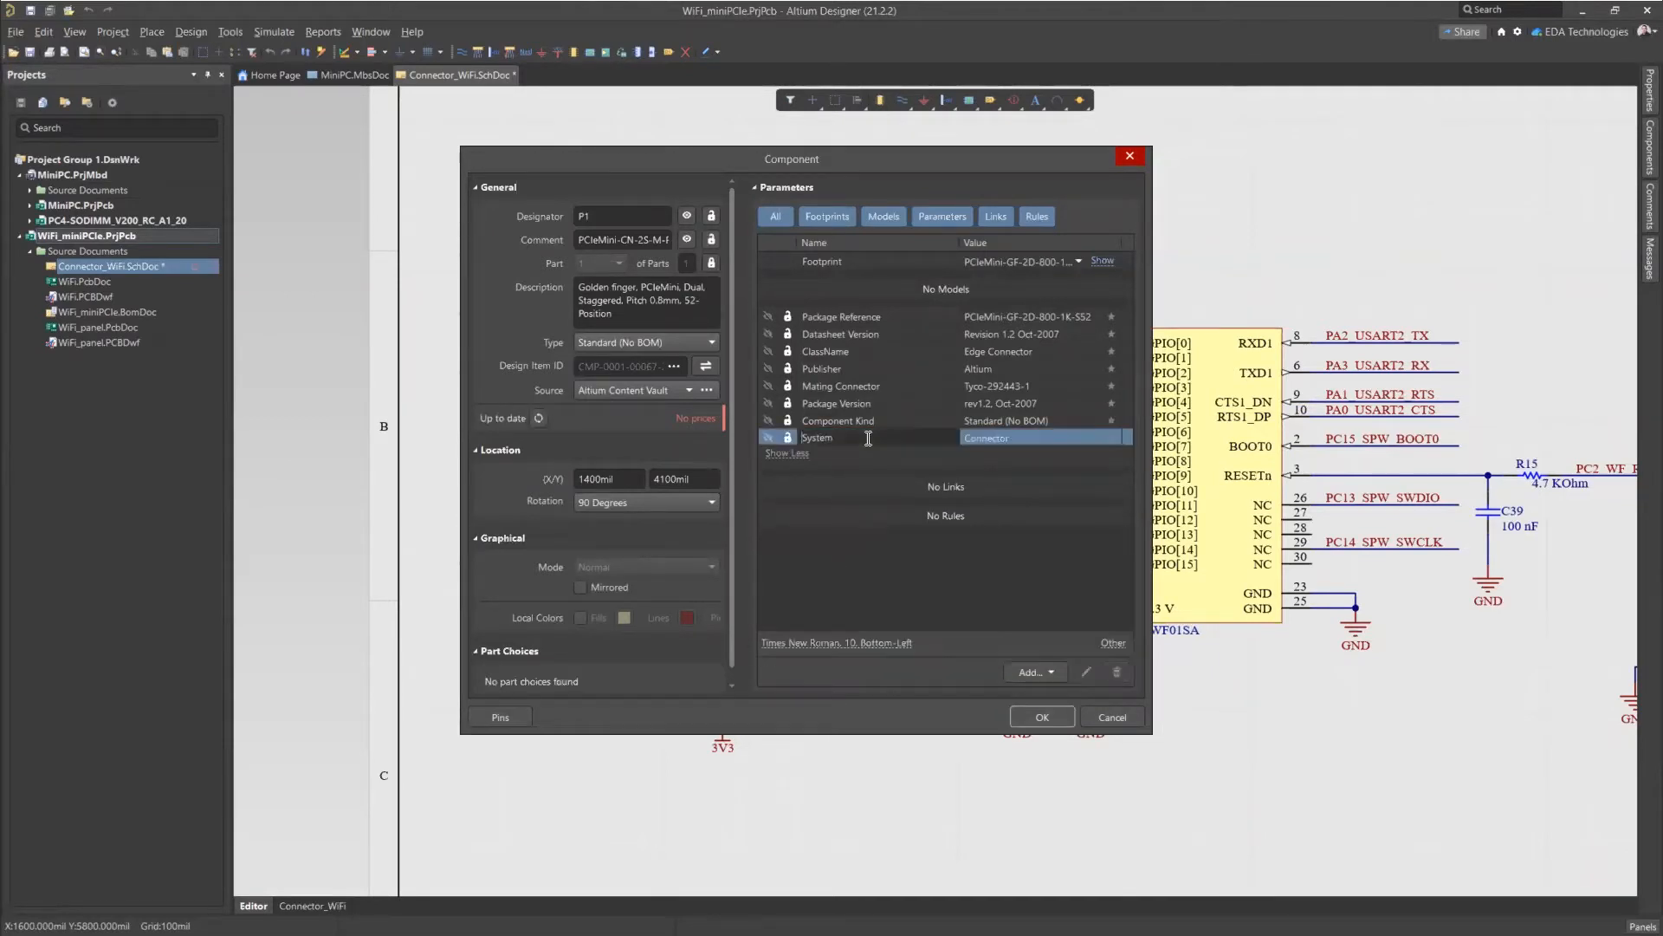
Accept P1's properties with the System parameter set to Connector, and save Connector_WiFi.SchDoc.
click(1008, 437)
click(1042, 716)
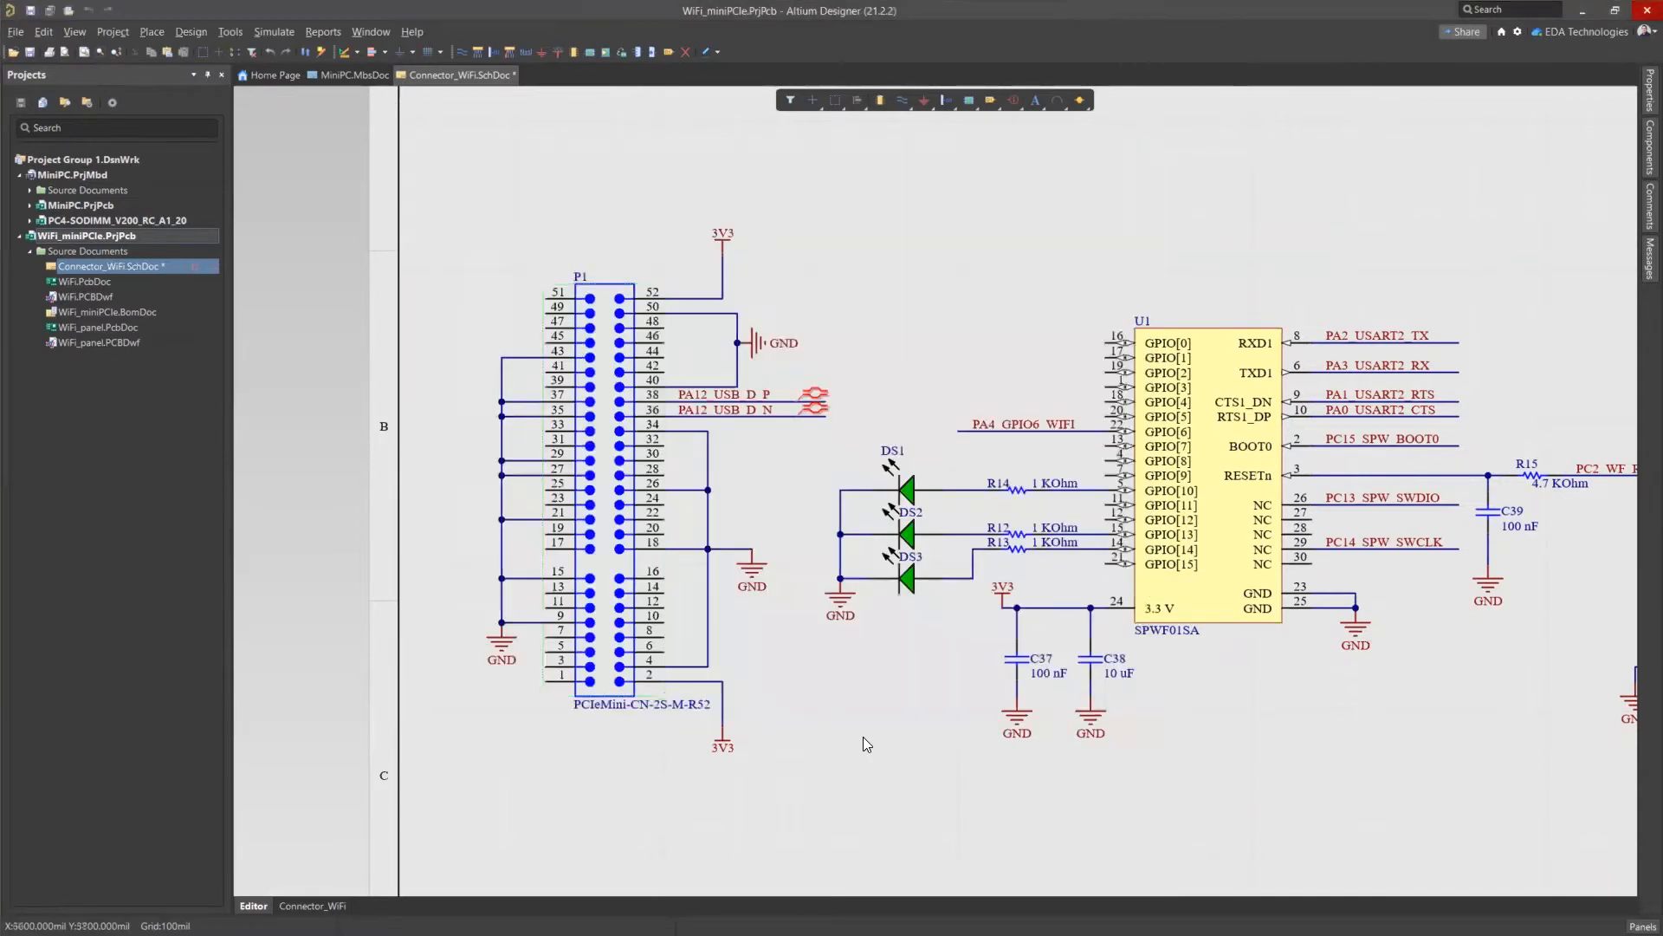
right_click(113, 265)
click(206, 320)
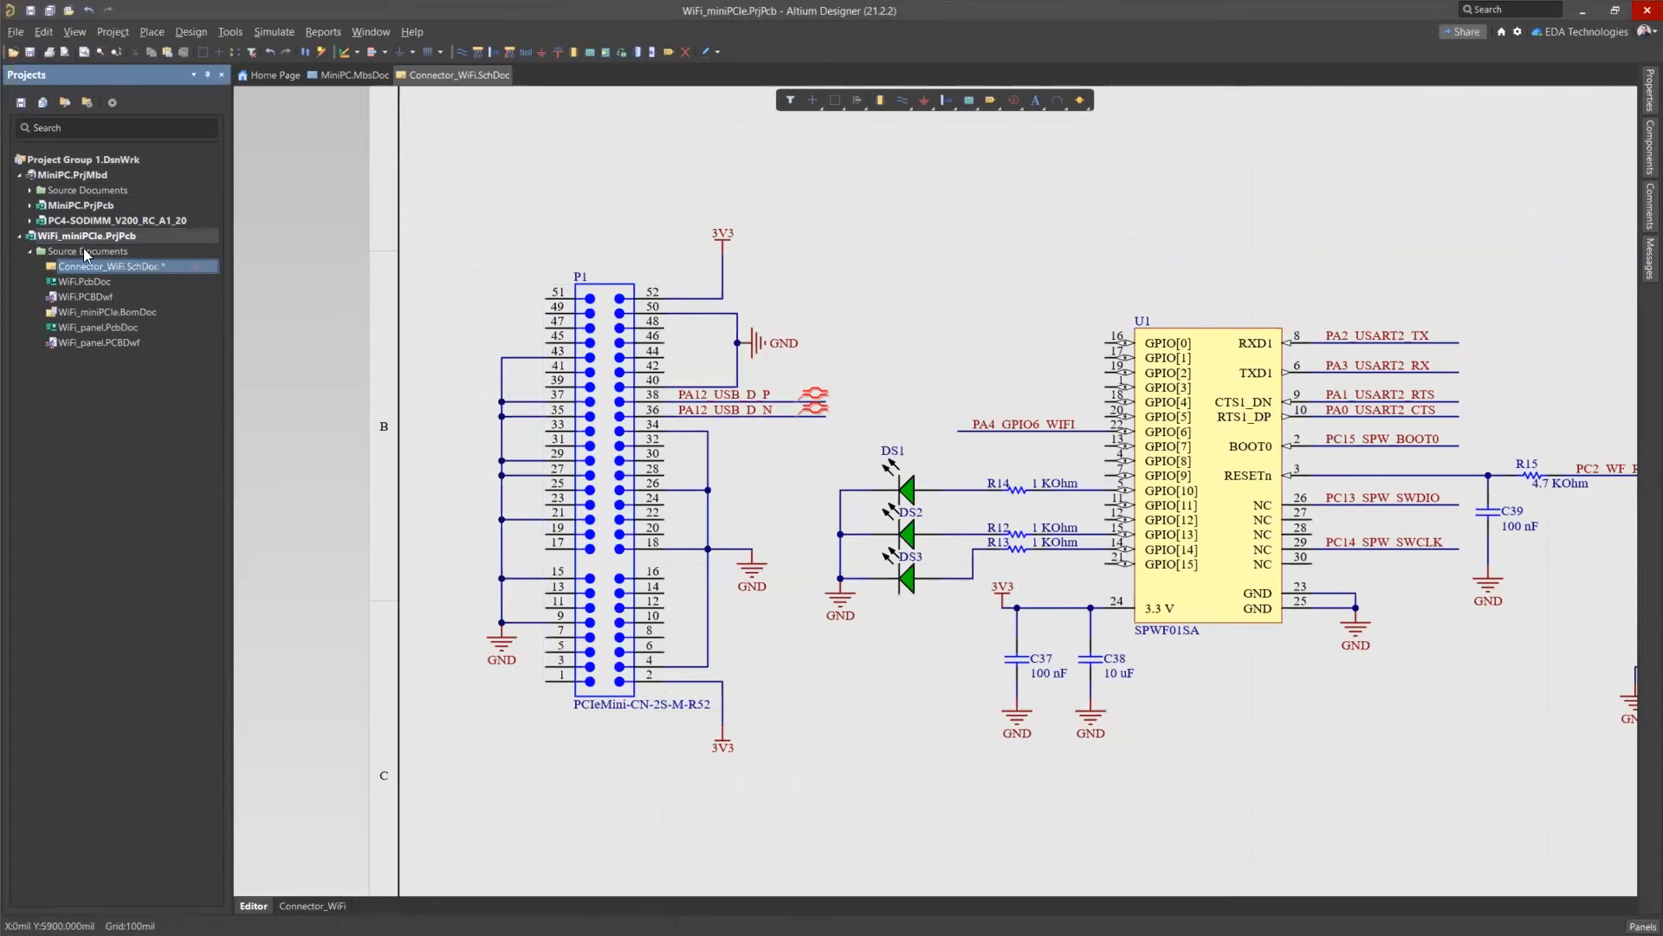
Return to MiniPC.MbsDoc and place a new module directly below module M3, matching its width.
click(30, 190)
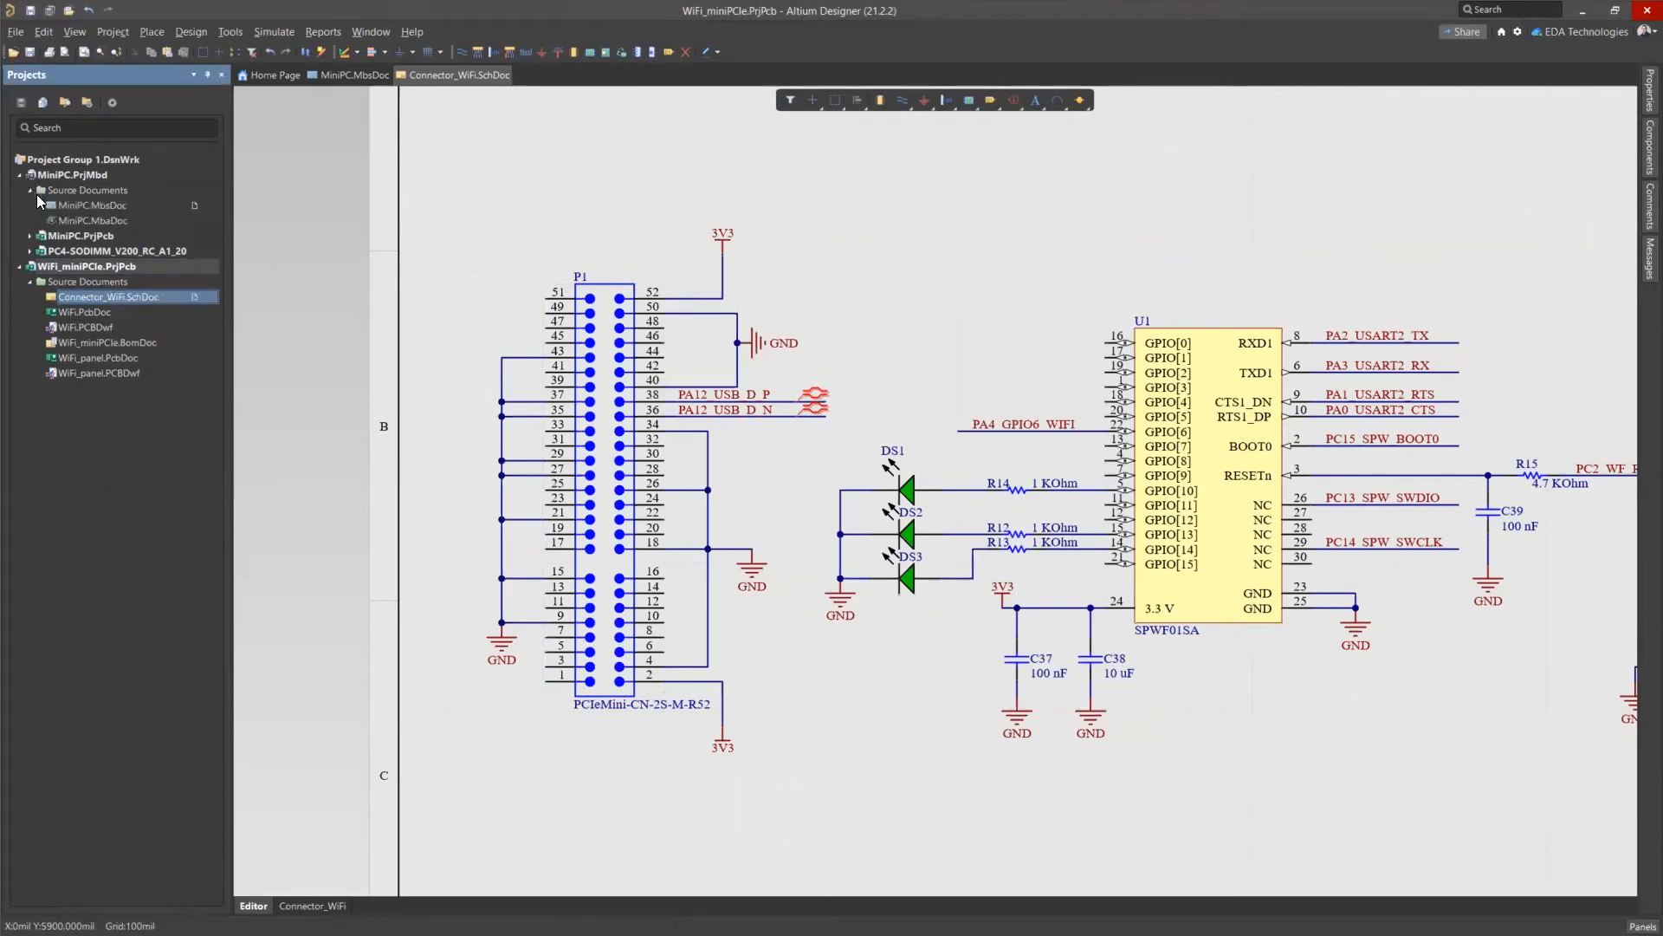
click(351, 74)
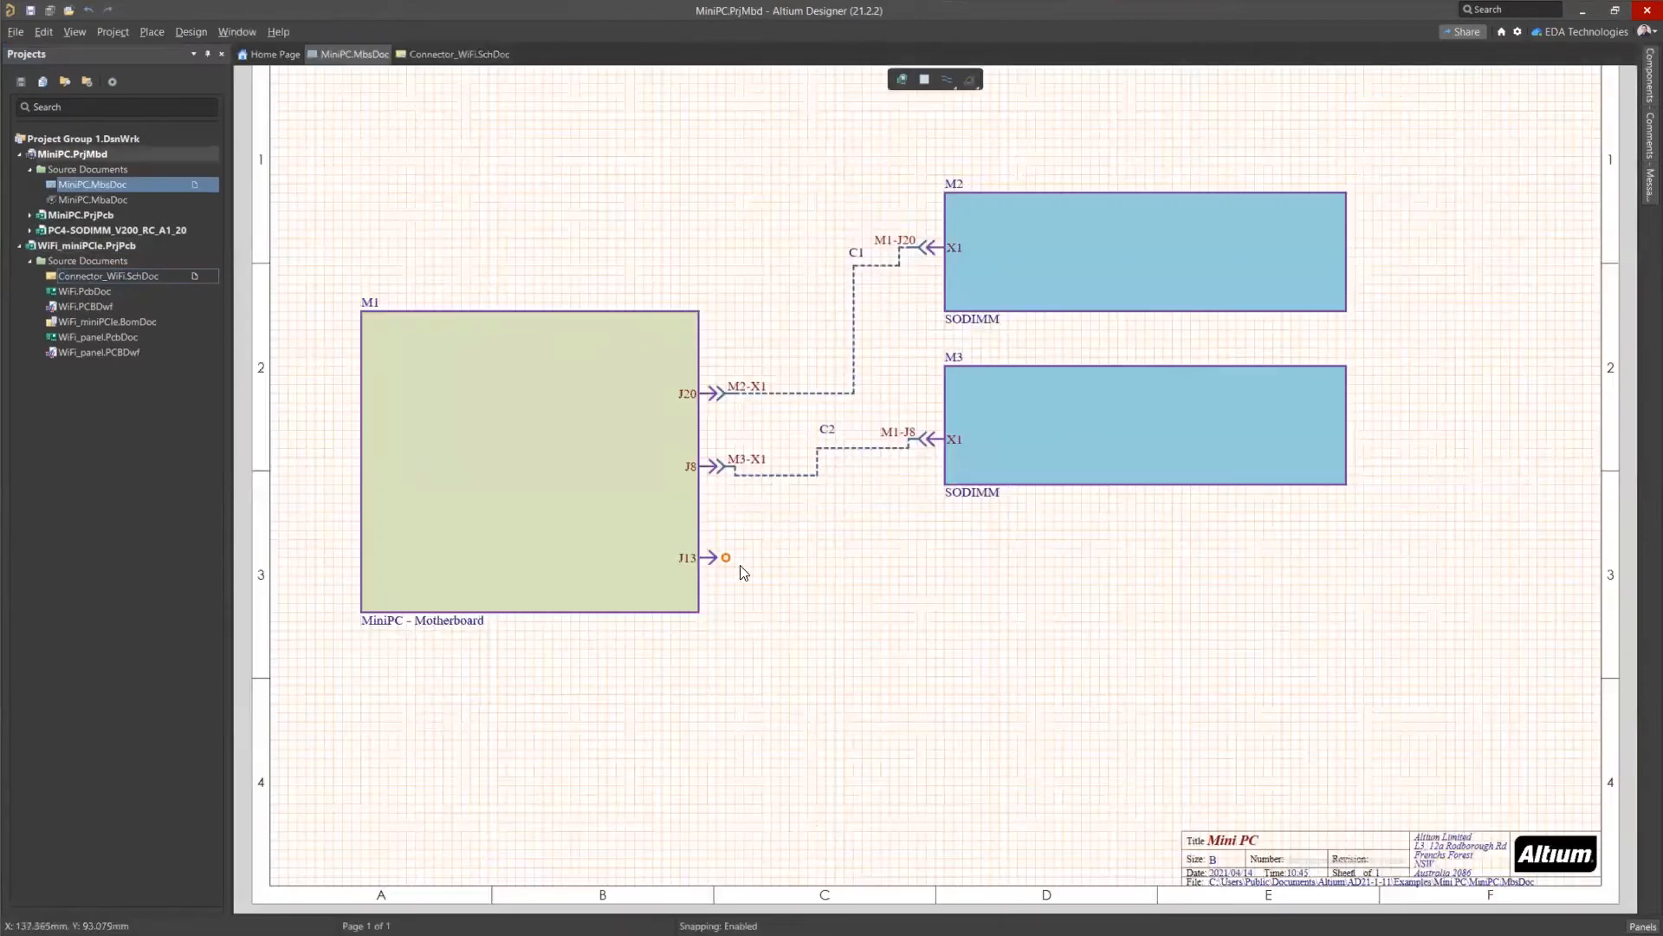
click(157, 34)
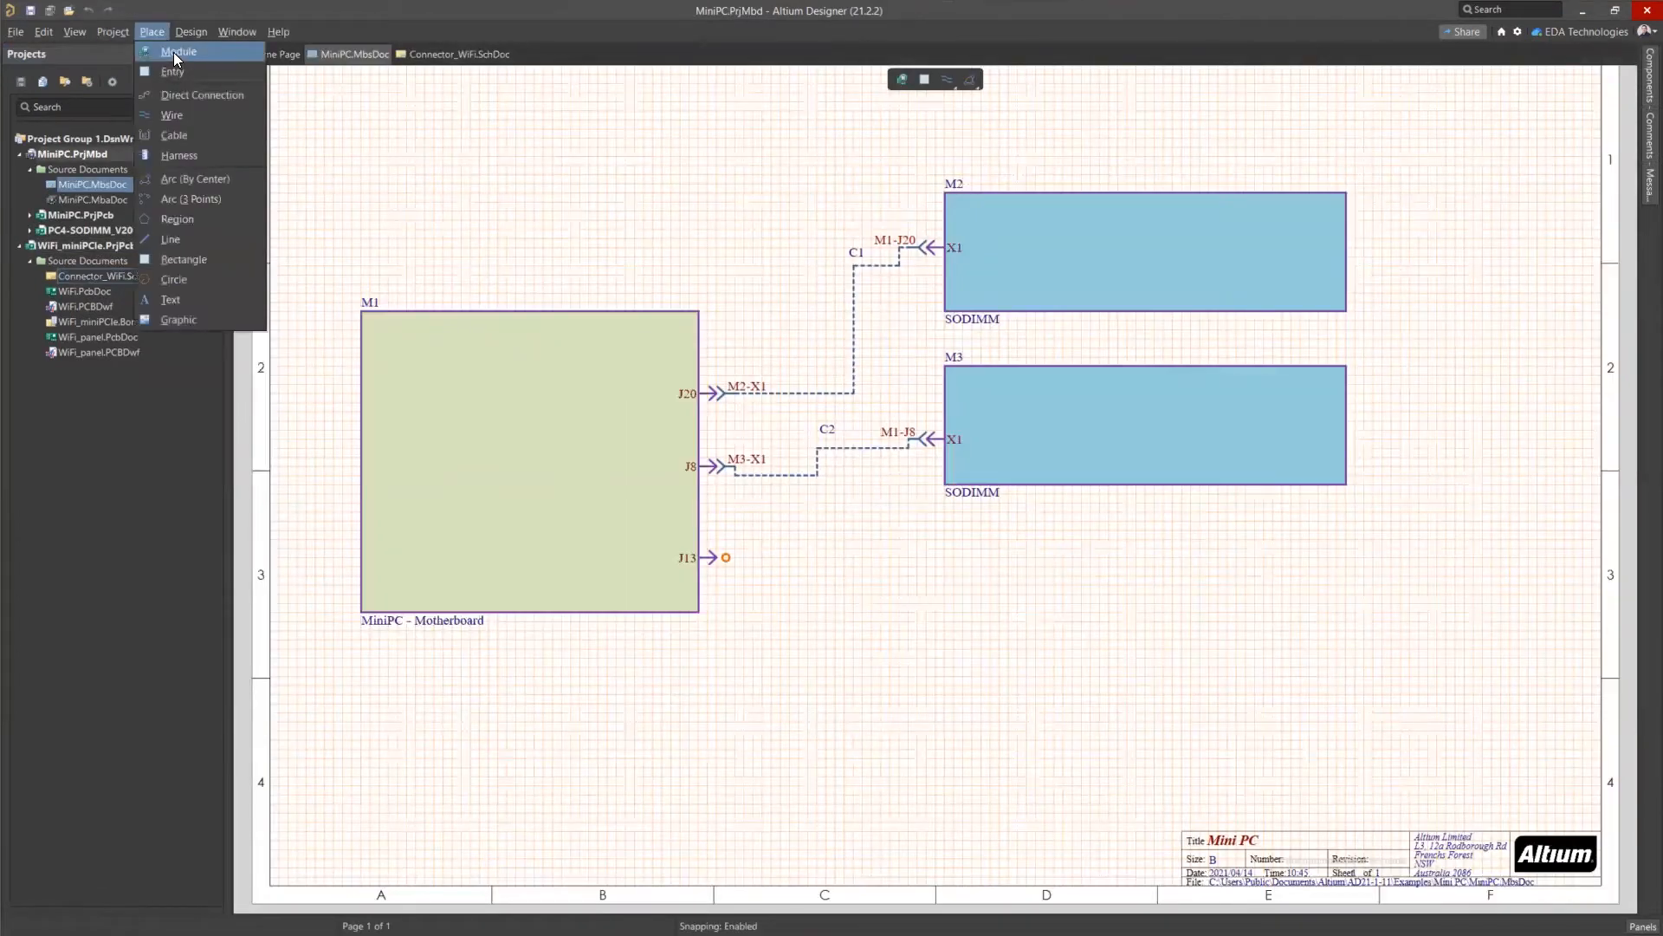
click(178, 51)
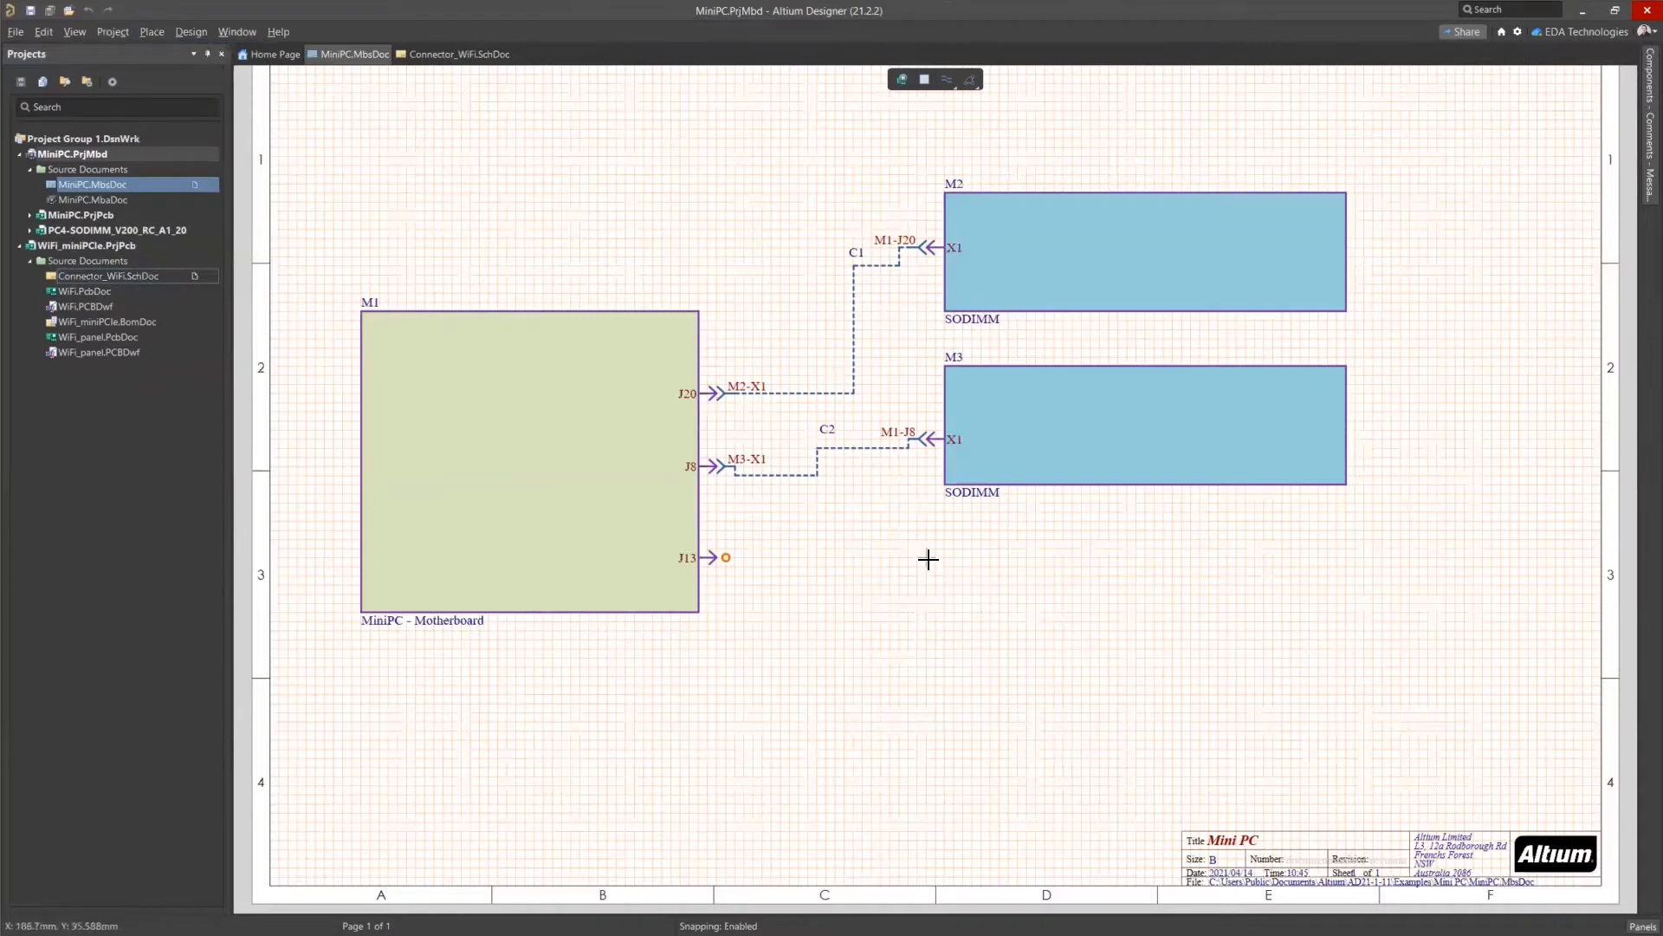
click(942, 529)
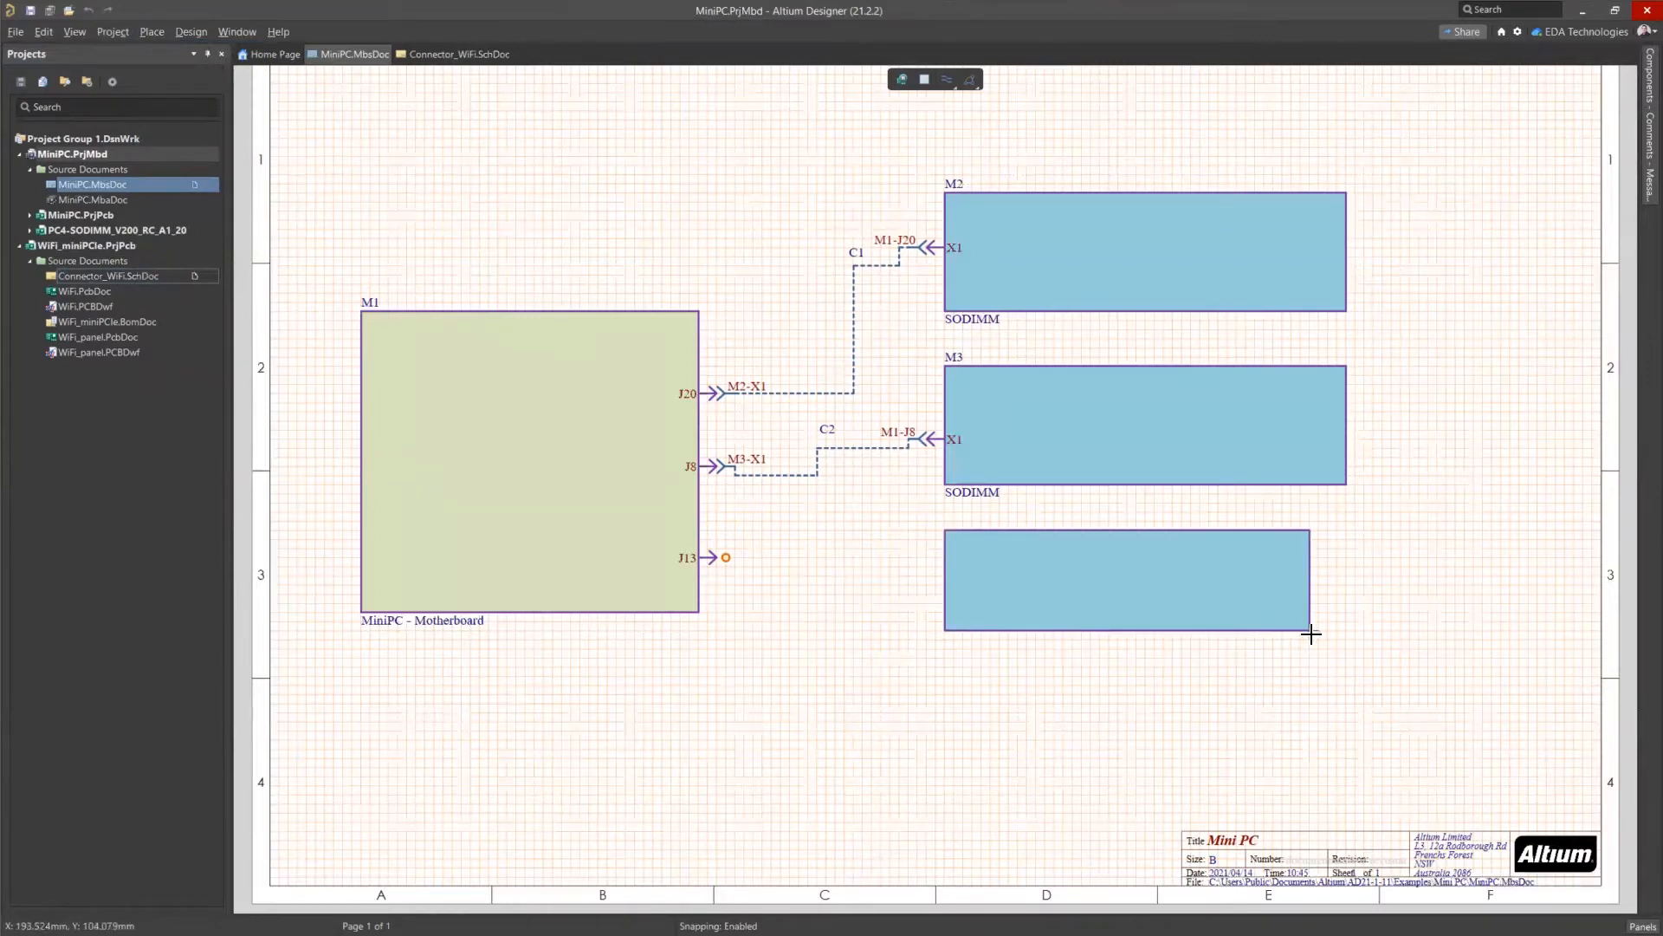
click(1345, 631)
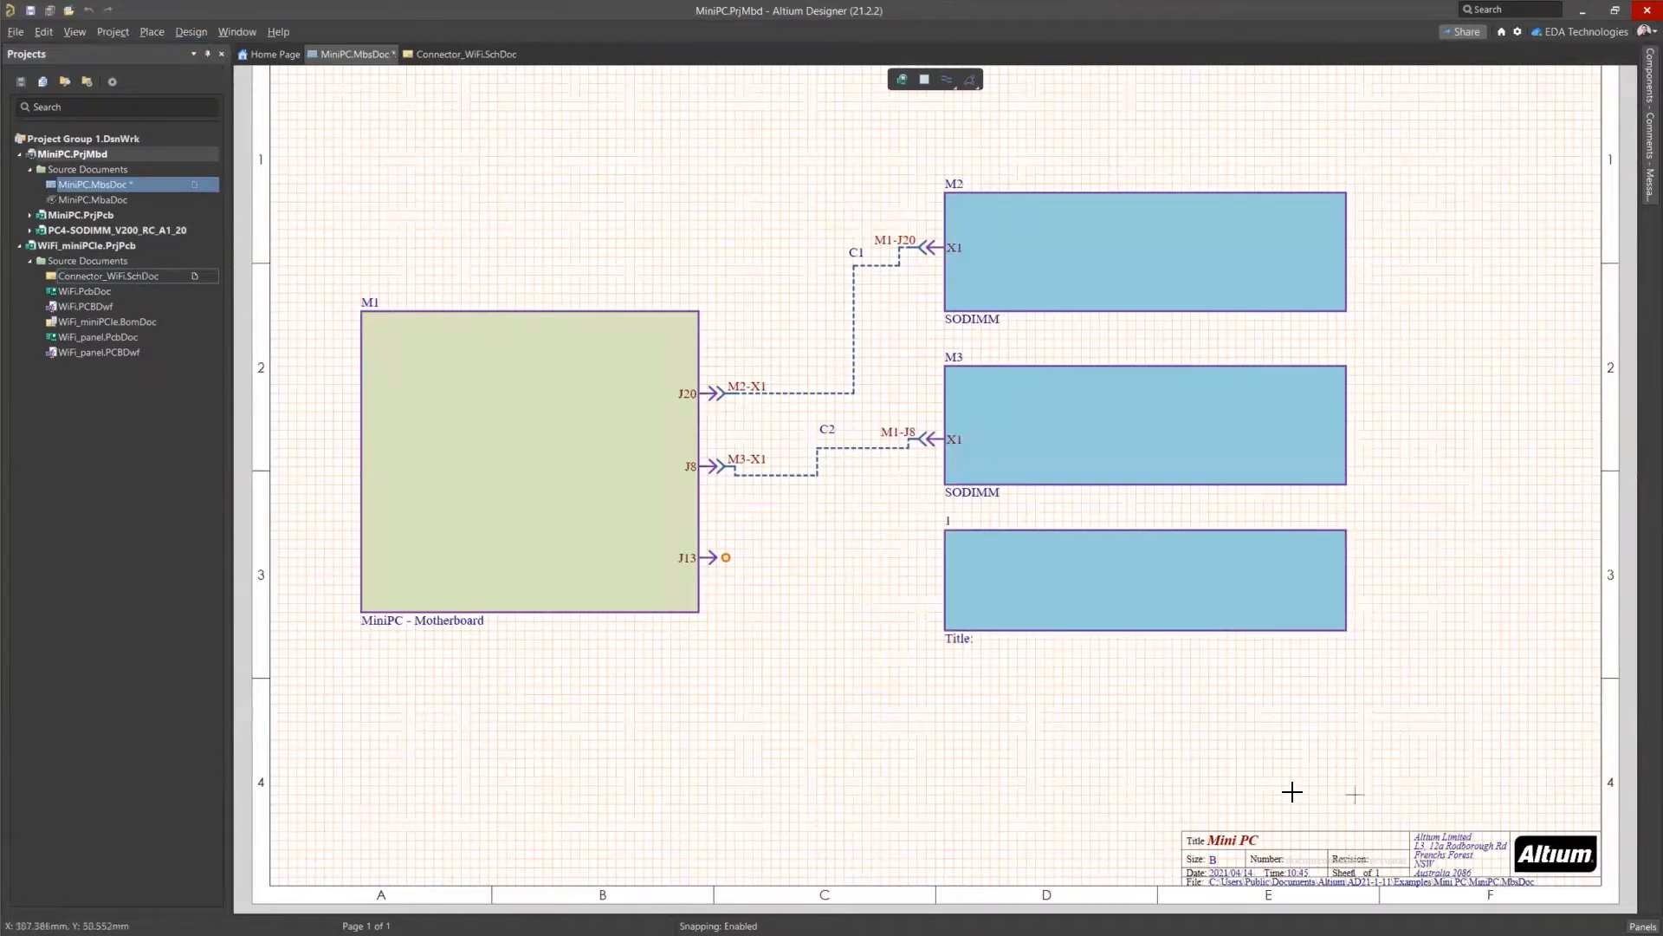
Show the properties of the new module below M3 and open the project selection for its source.
click(1081, 600)
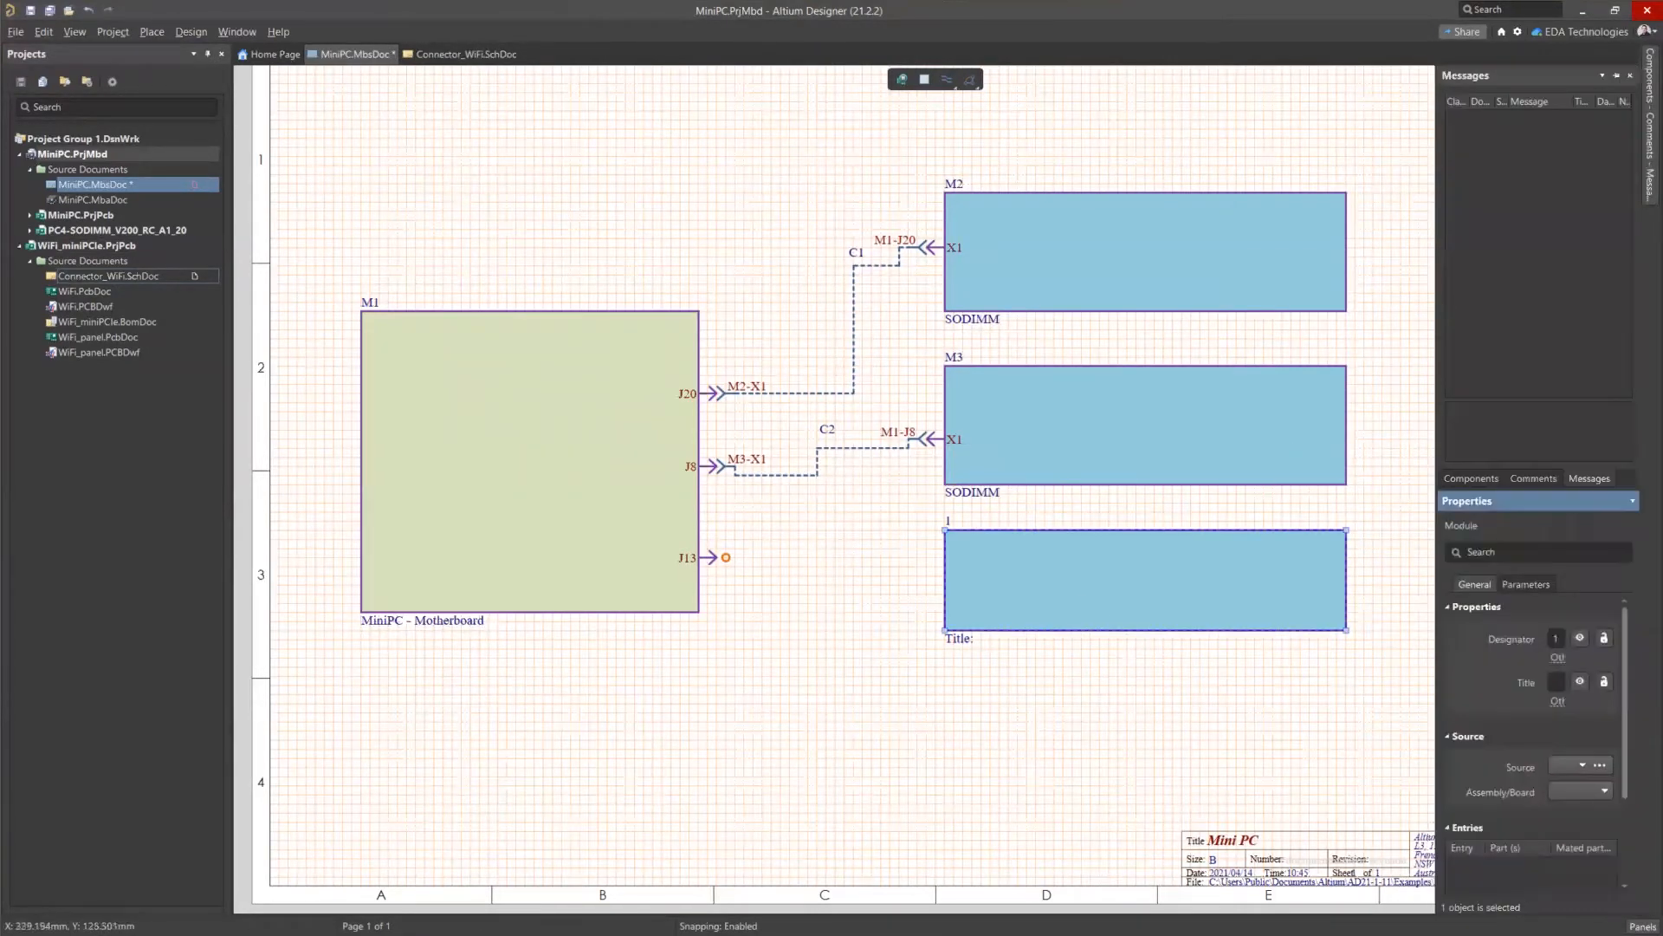
drag(1471, 508, 1641, 260)
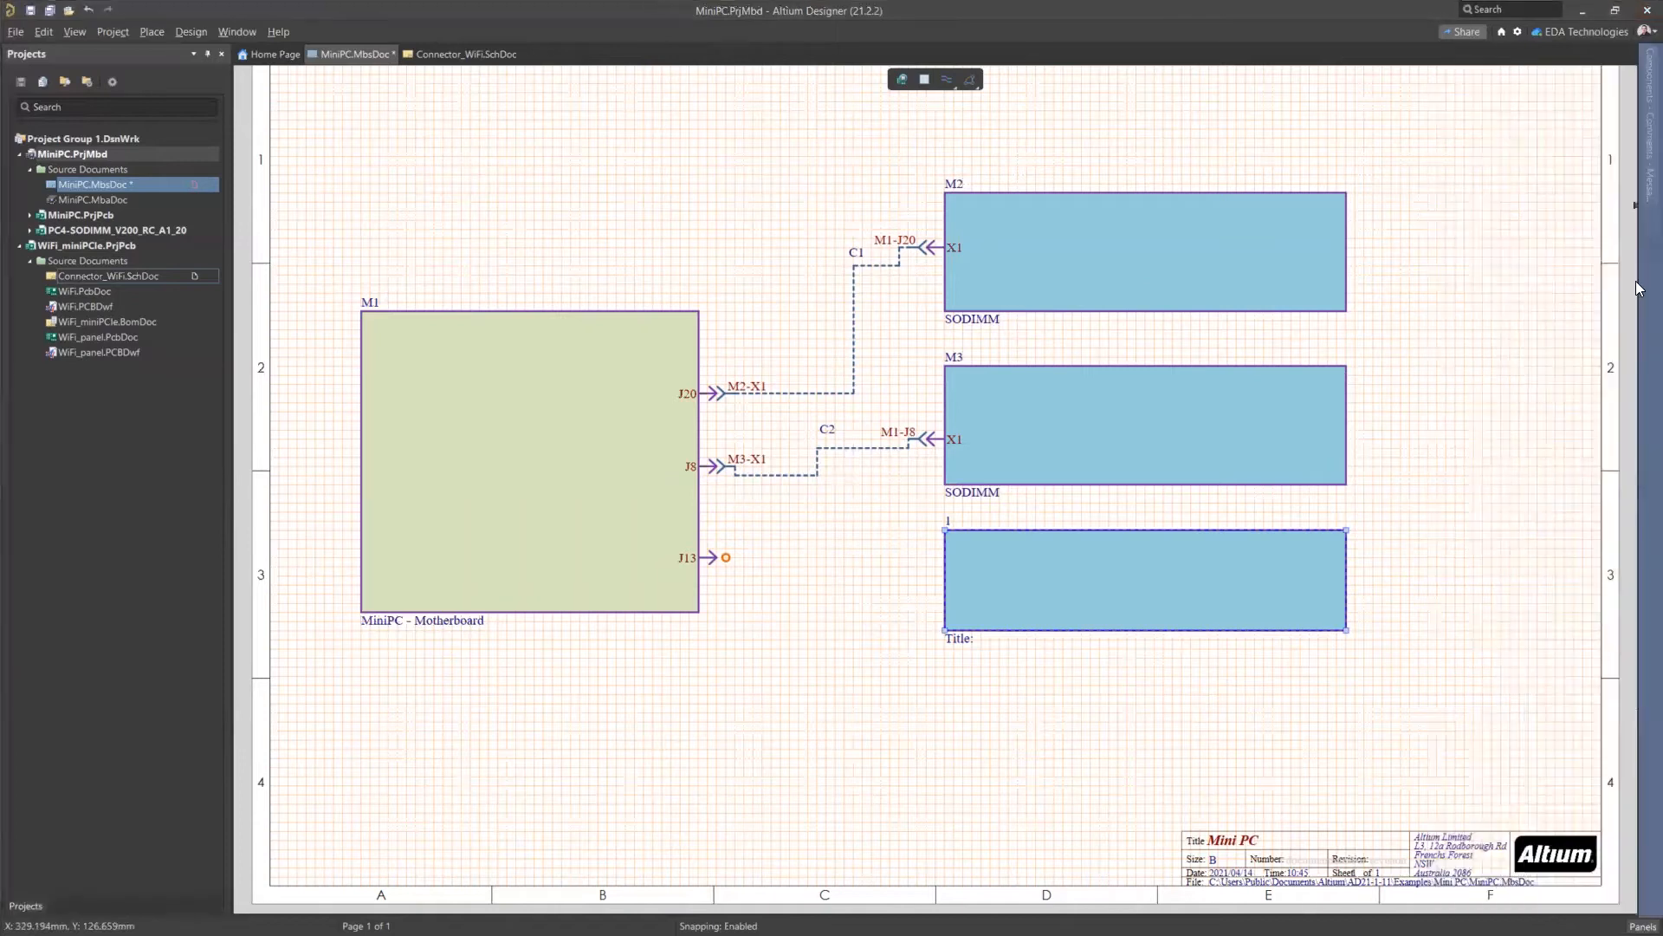
click(1638, 136)
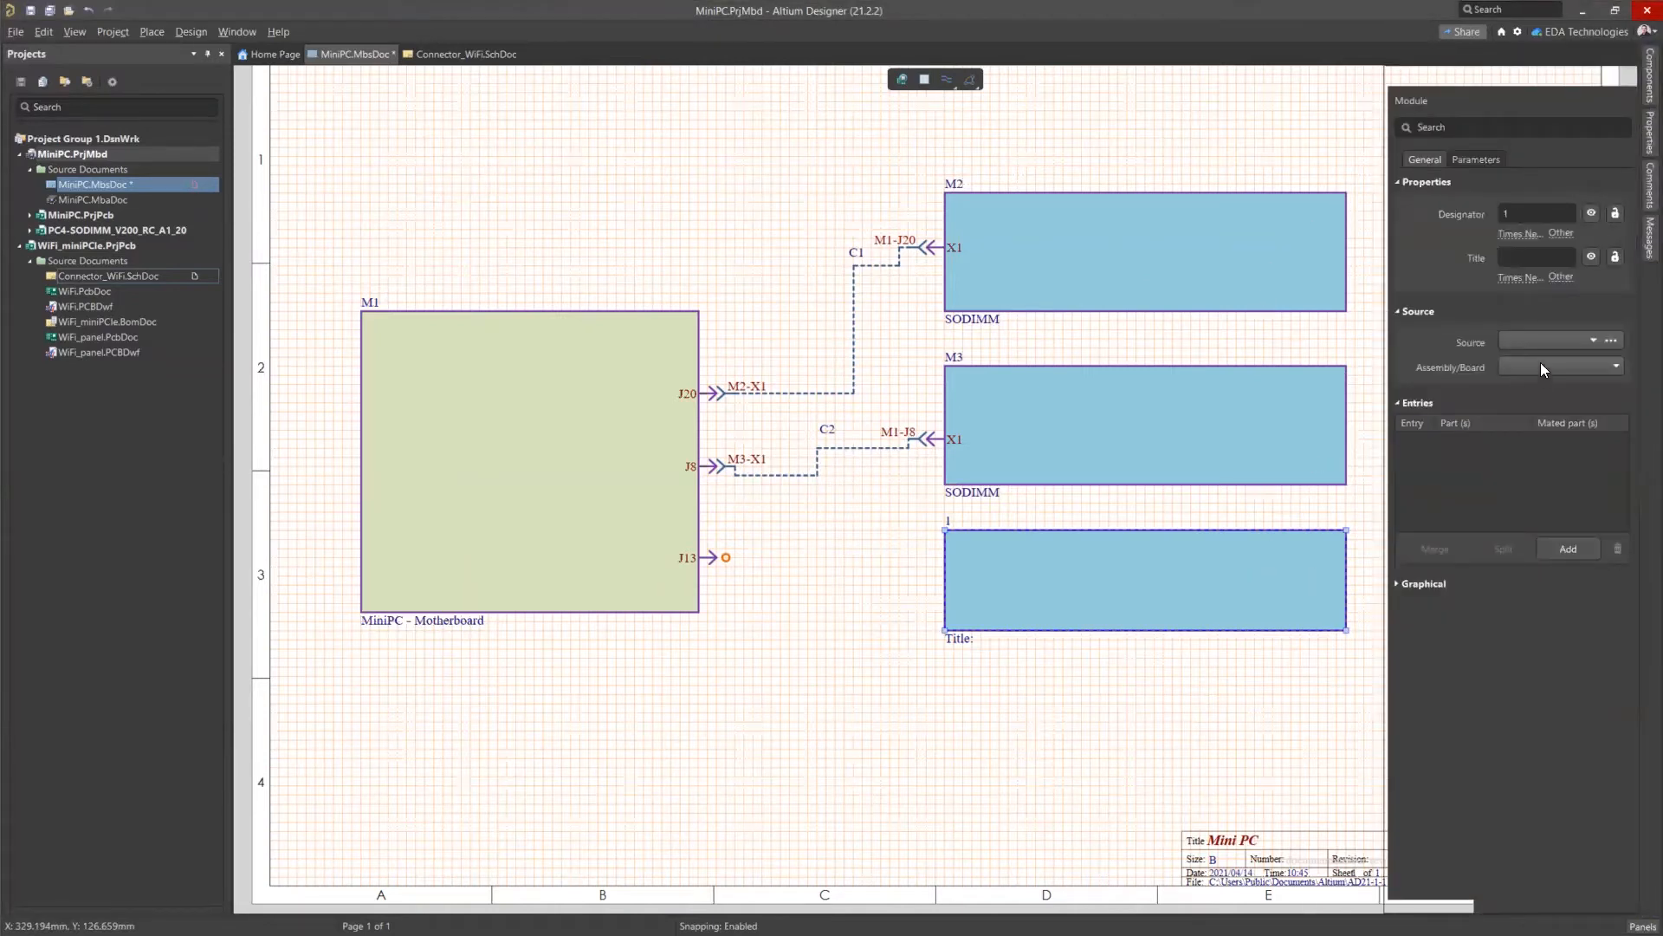
click(1613, 343)
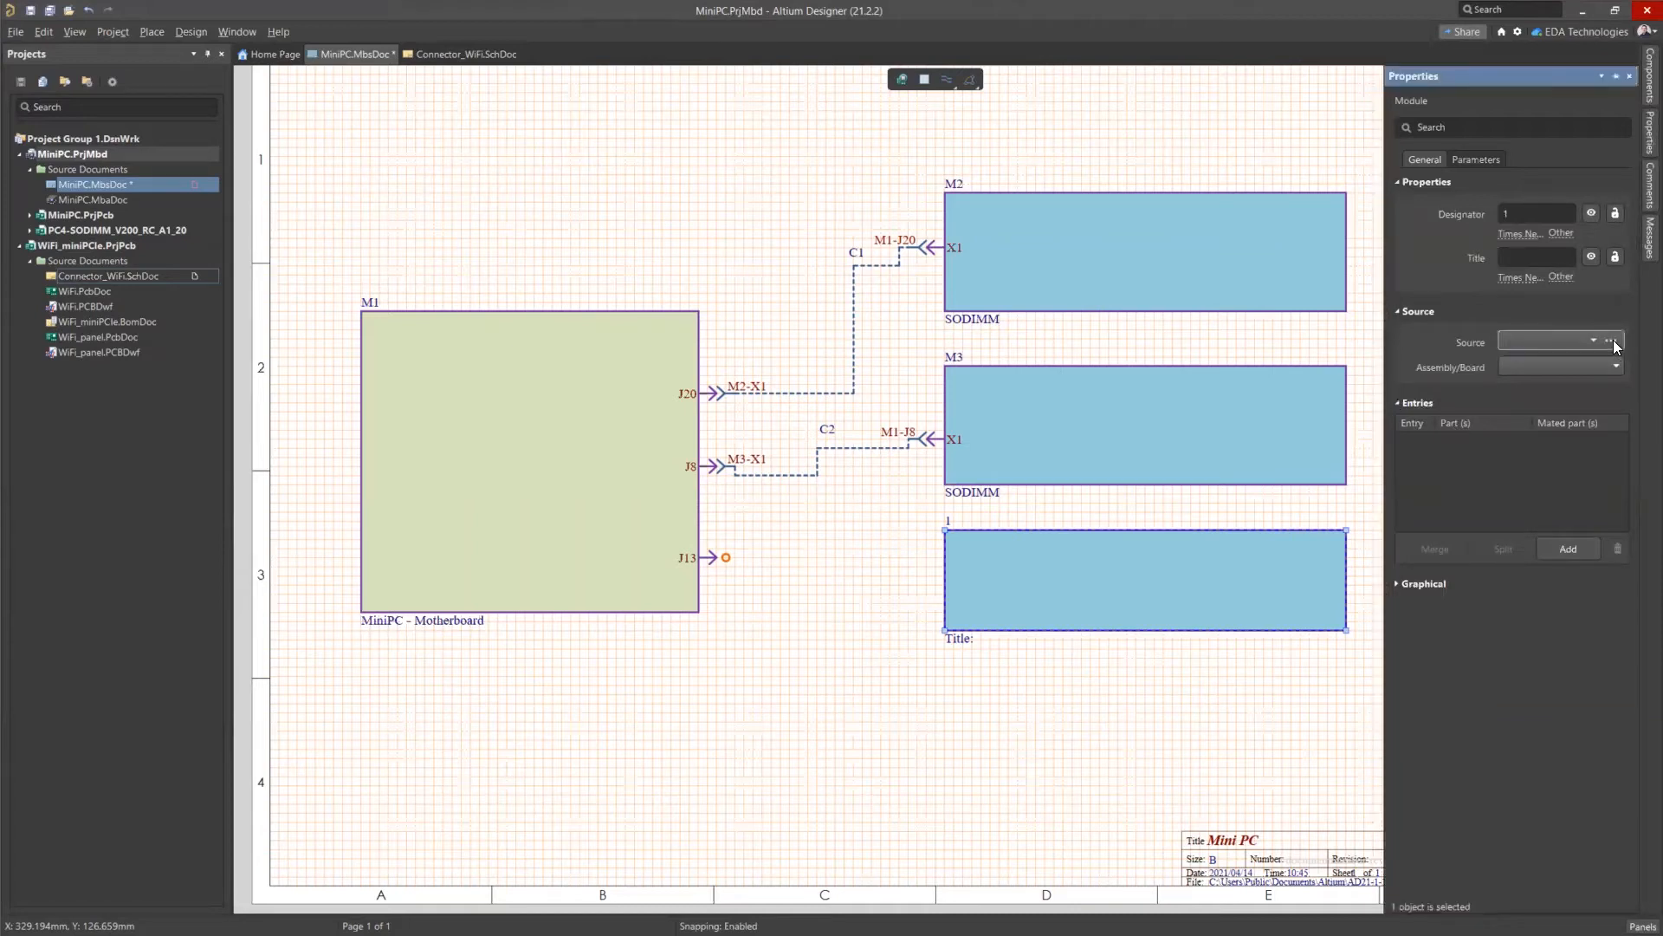
click(1613, 342)
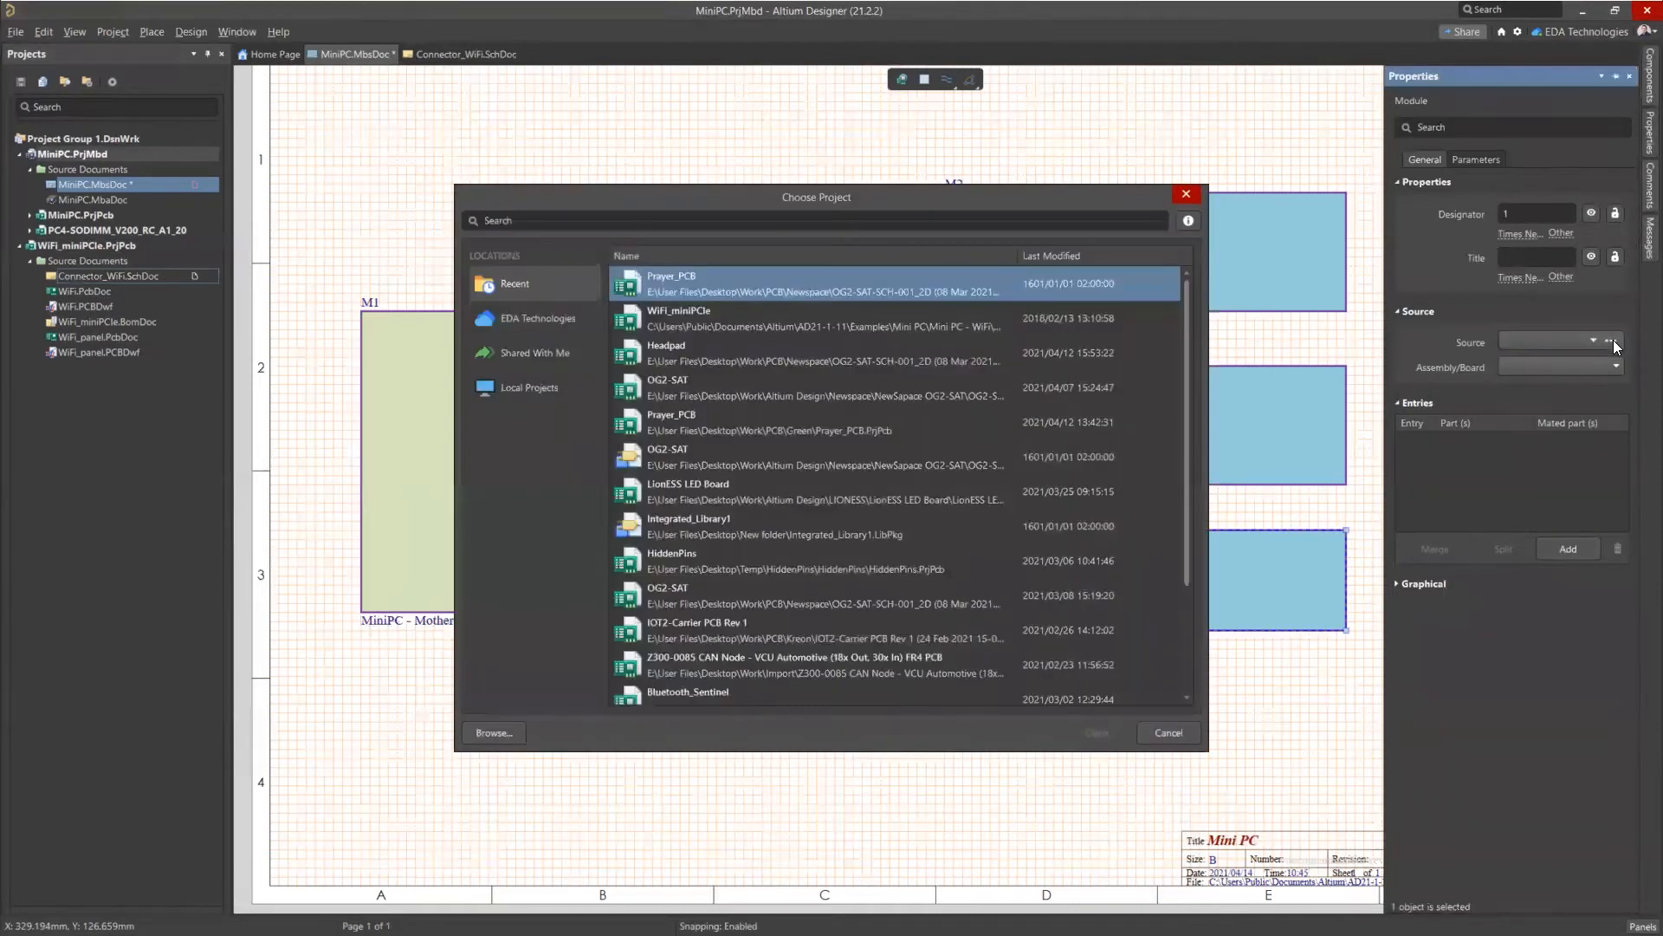
Look through the recent projects and select the WiFi_miniPCIe entry.
scroll(896, 366, down, 3)
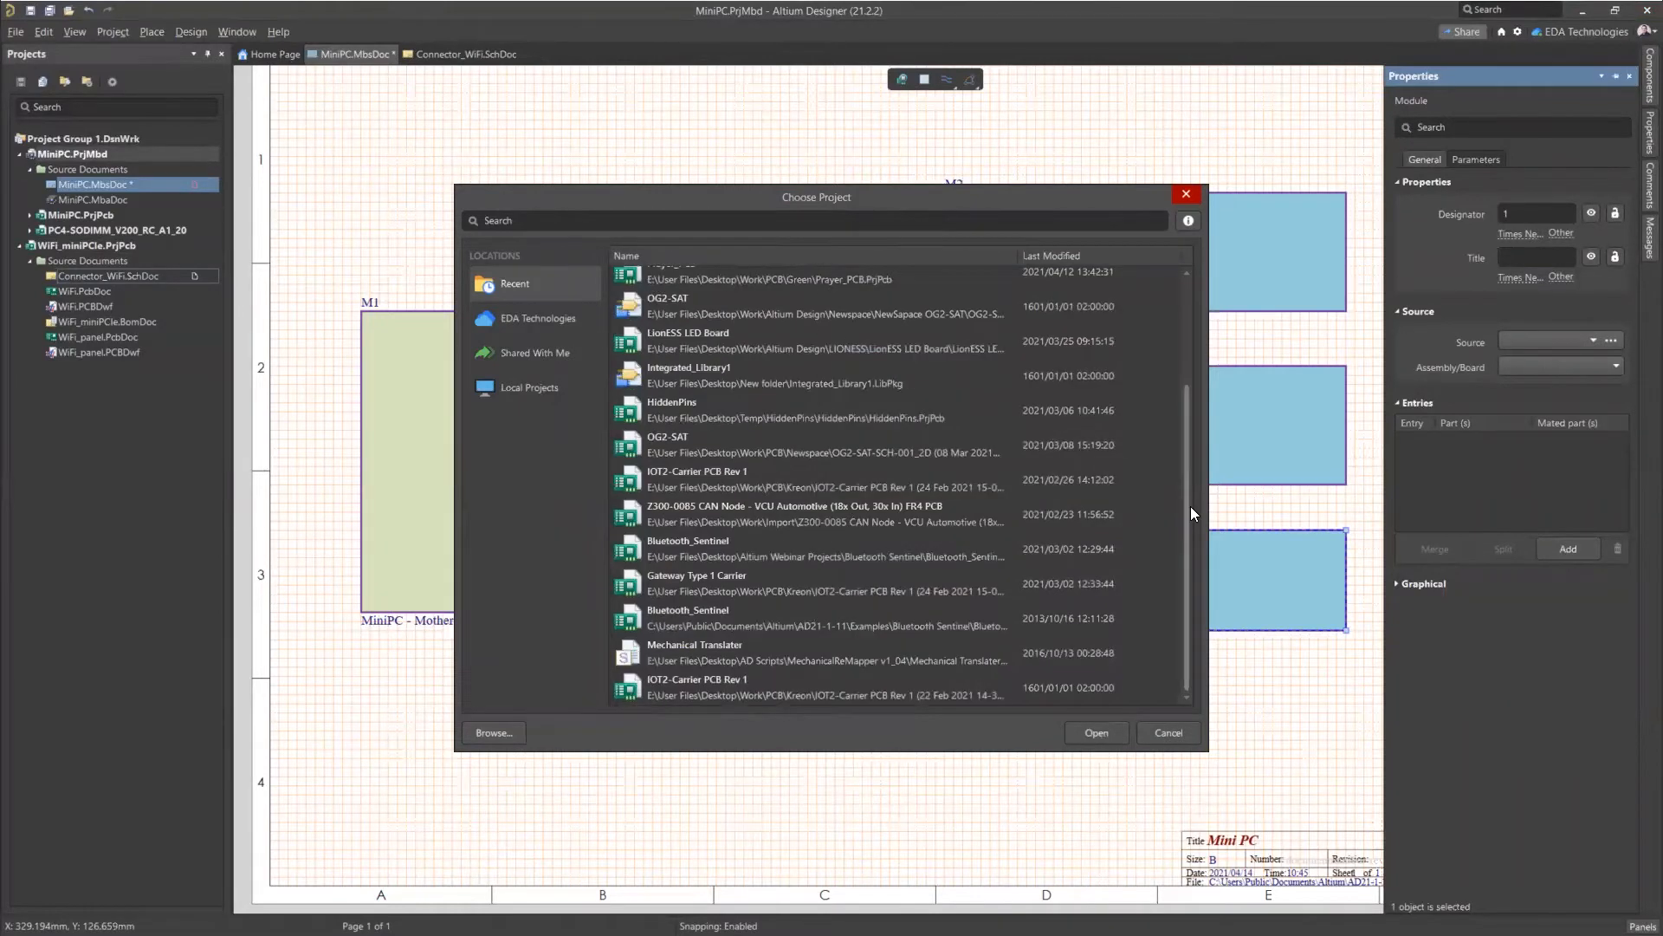
drag(1193, 515, 1192, 556)
scroll(728, 598, up, 2)
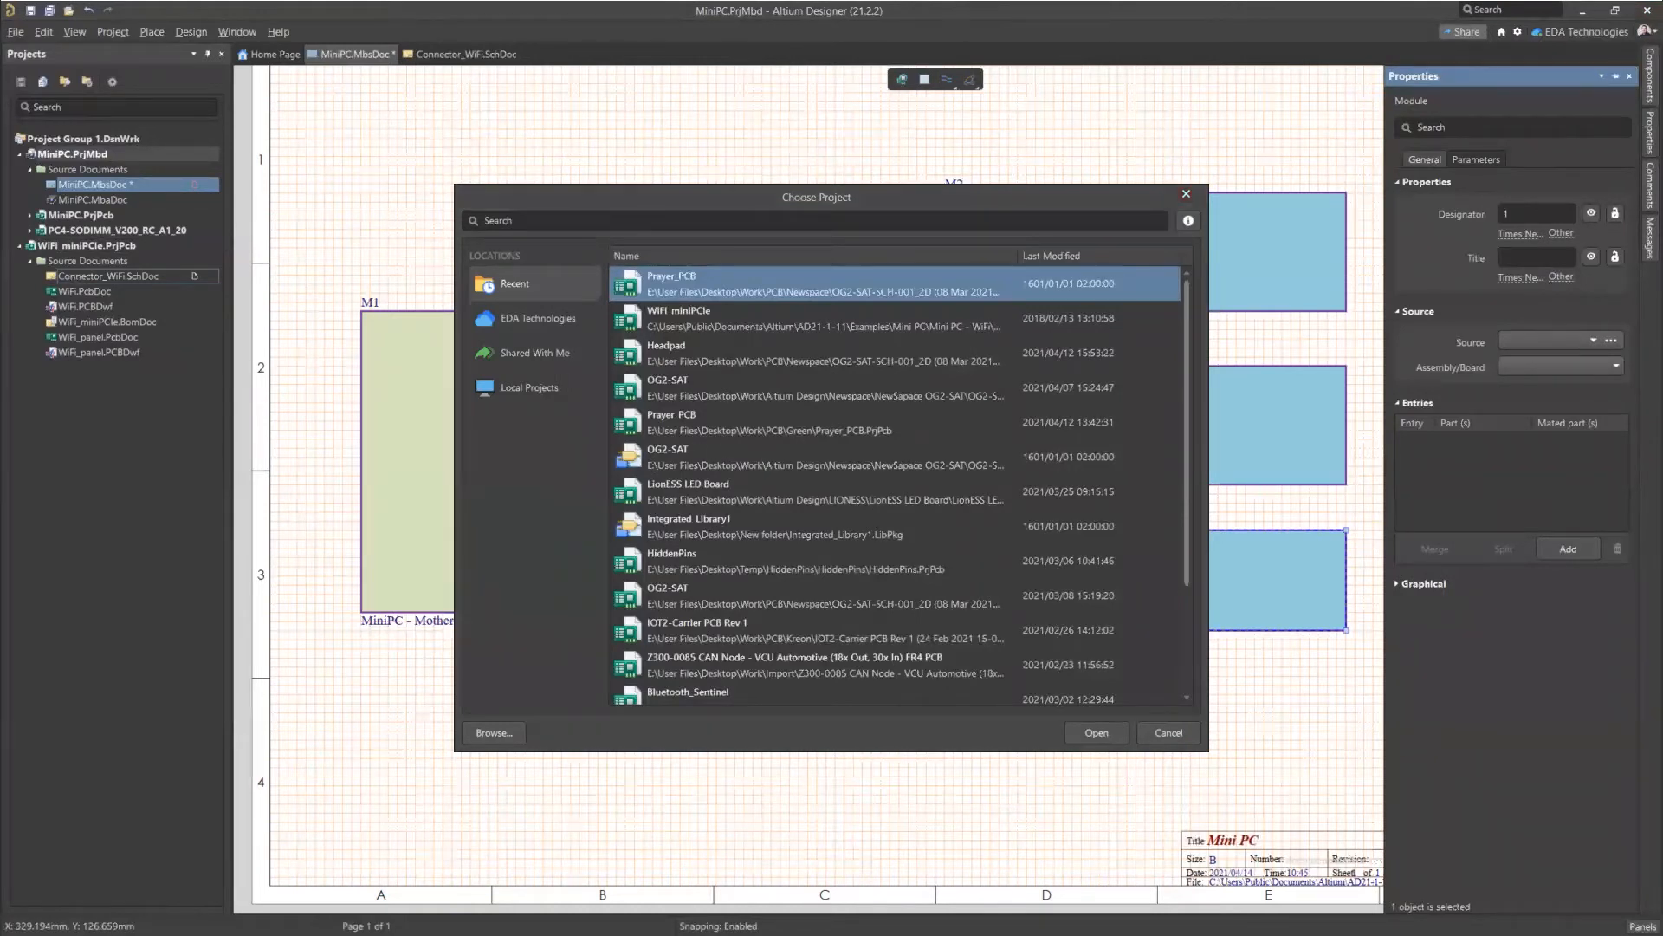
scroll(863, 560, down, 3)
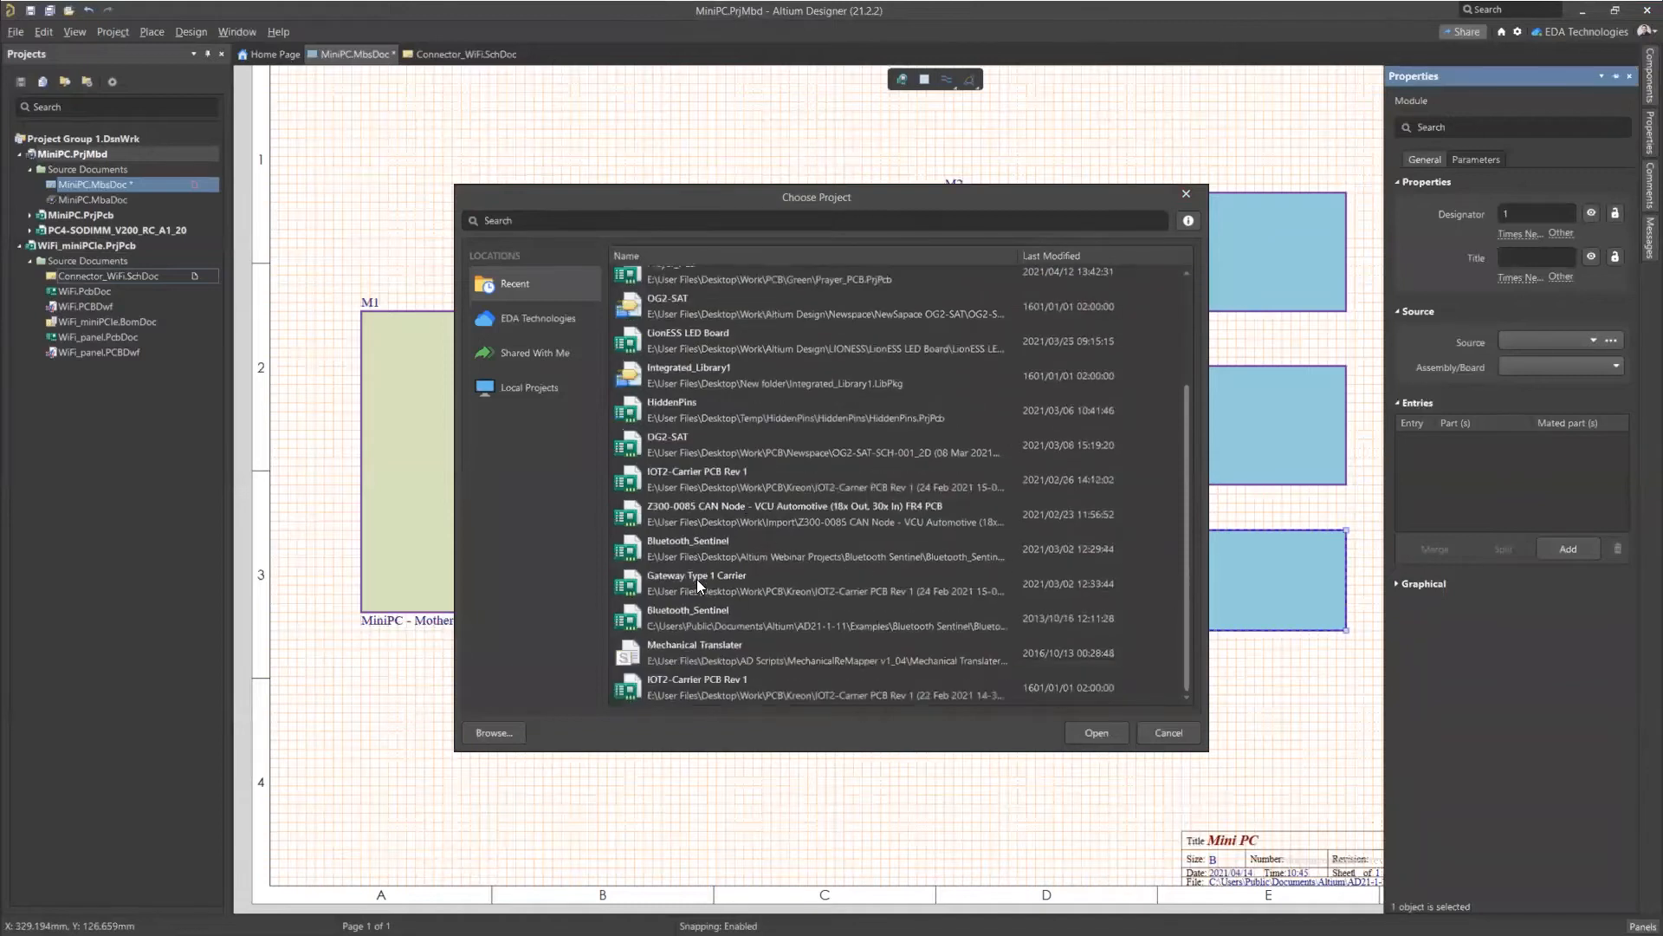
click(745, 624)
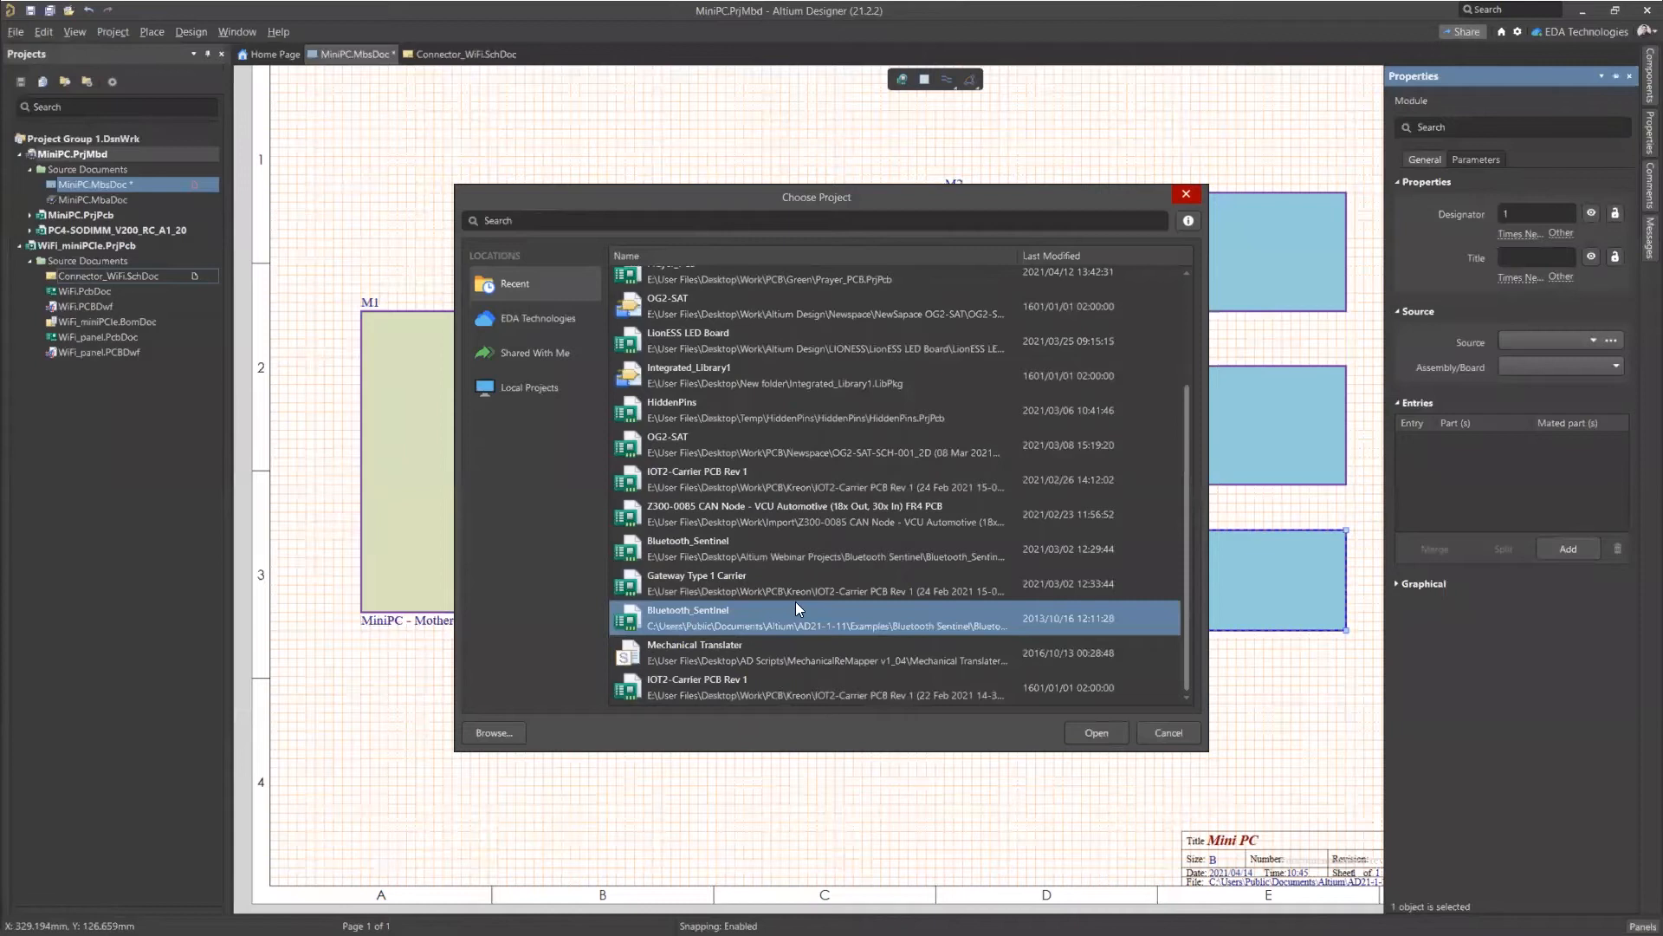
scroll(869, 620, up, 3)
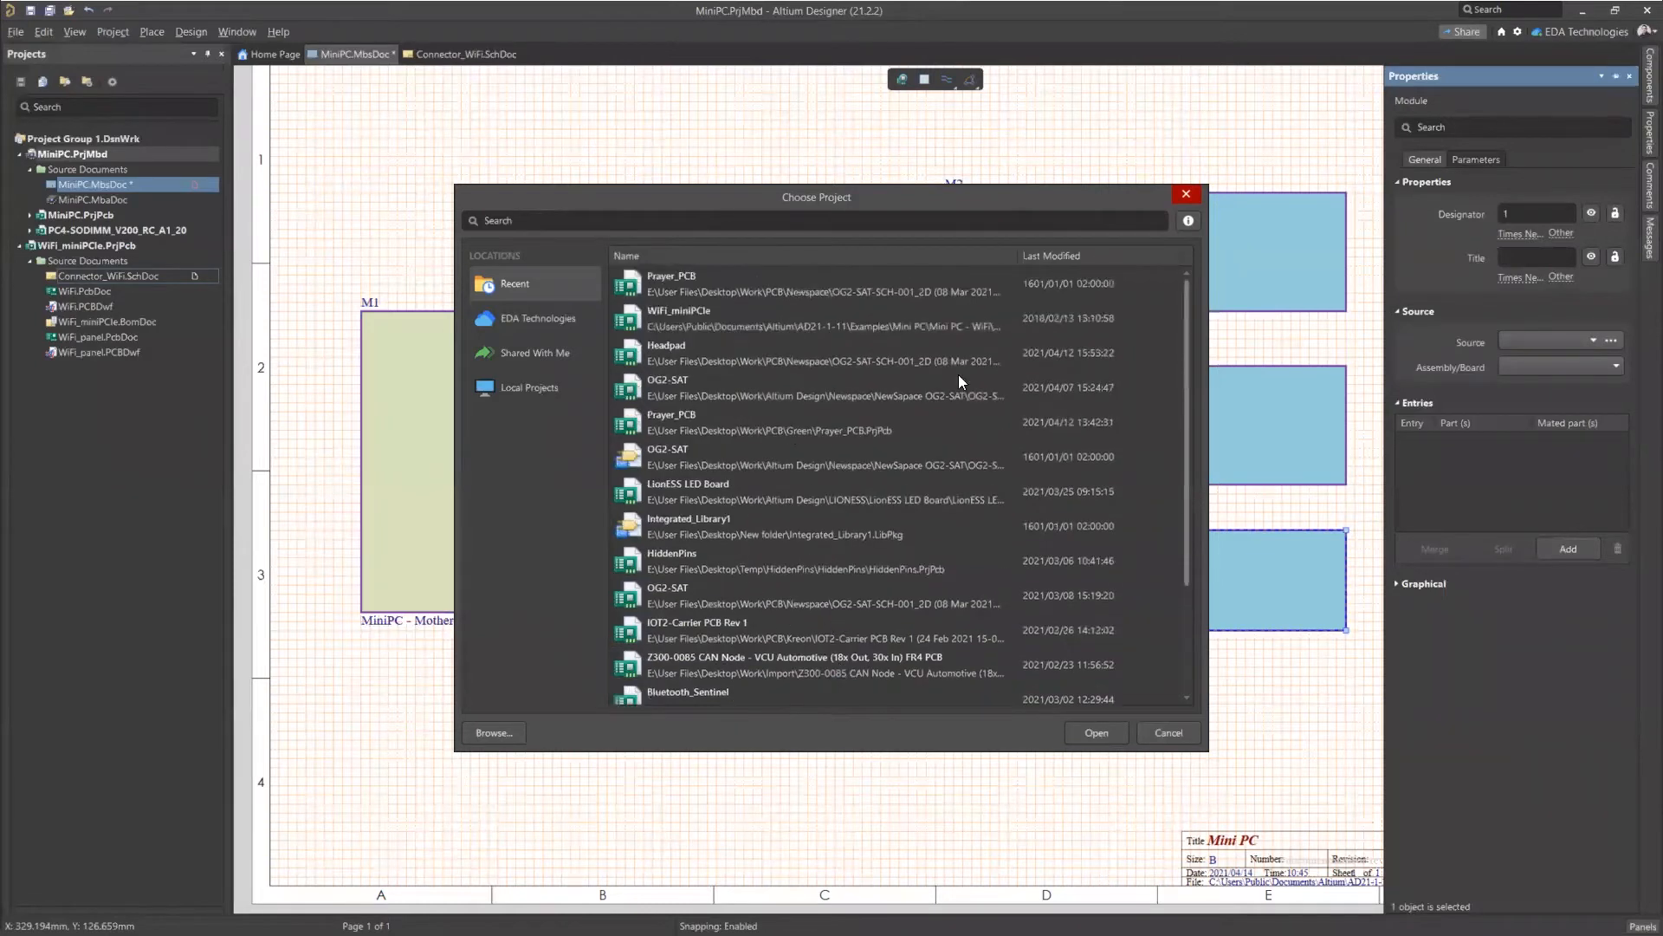
click(683, 310)
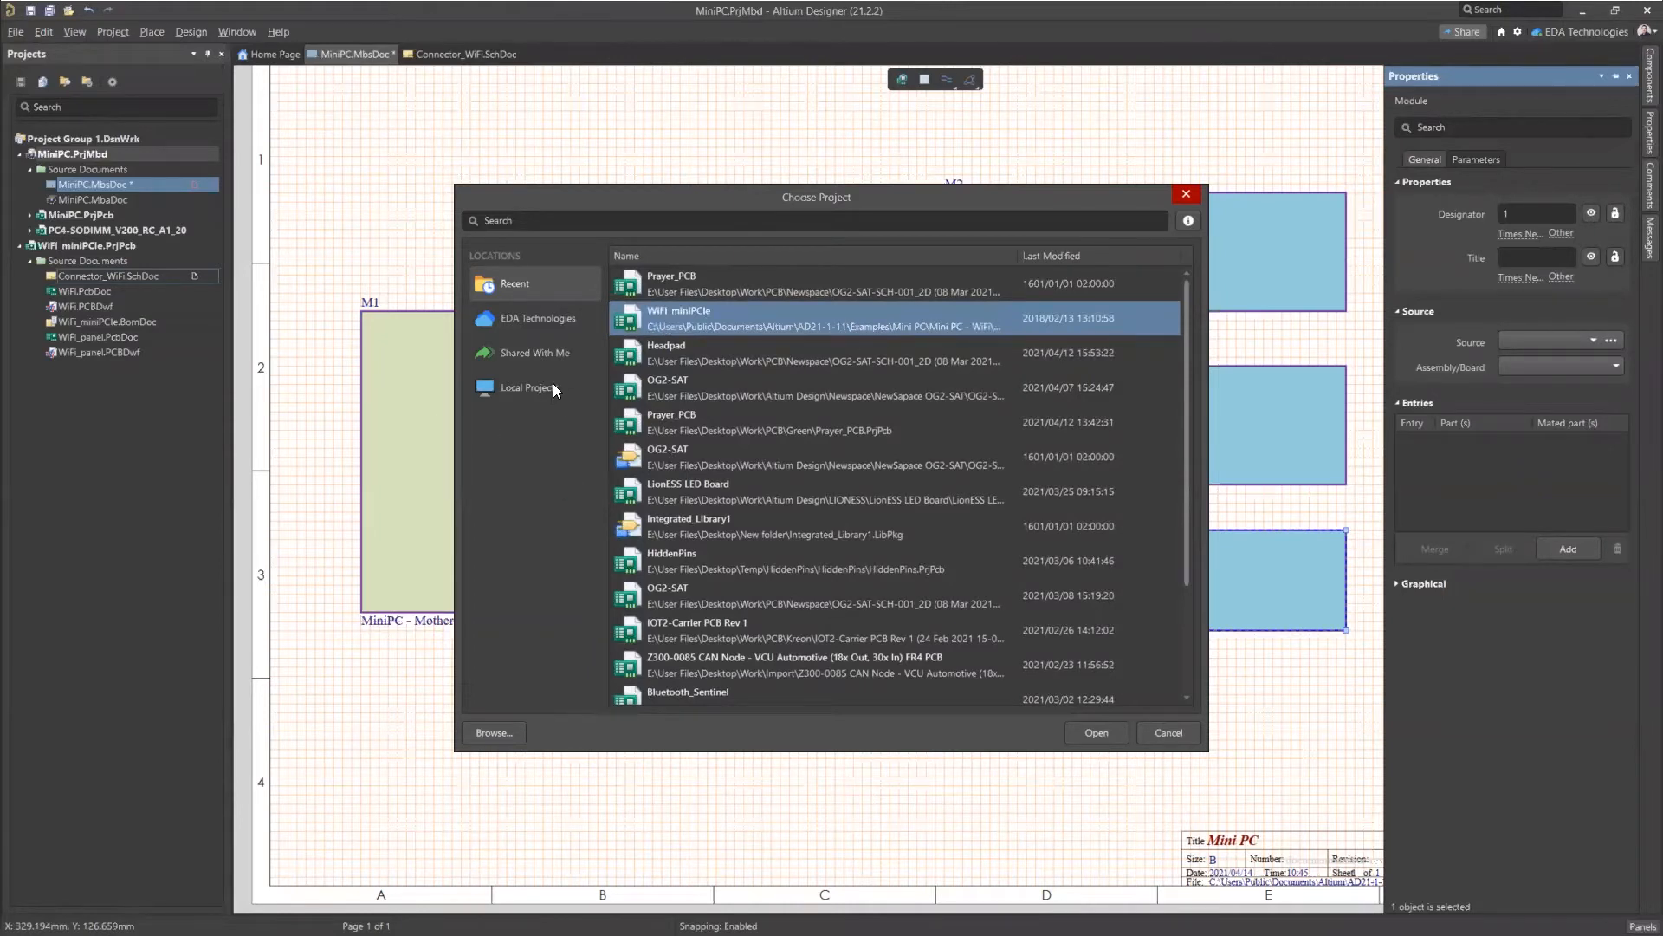
Assign WiFi_miniPCIe.PrjPcb from the local folder Desktop > Webinars > Multiboard > Mini PC > Mini PC - WiFi as the module's source project.
click(530, 388)
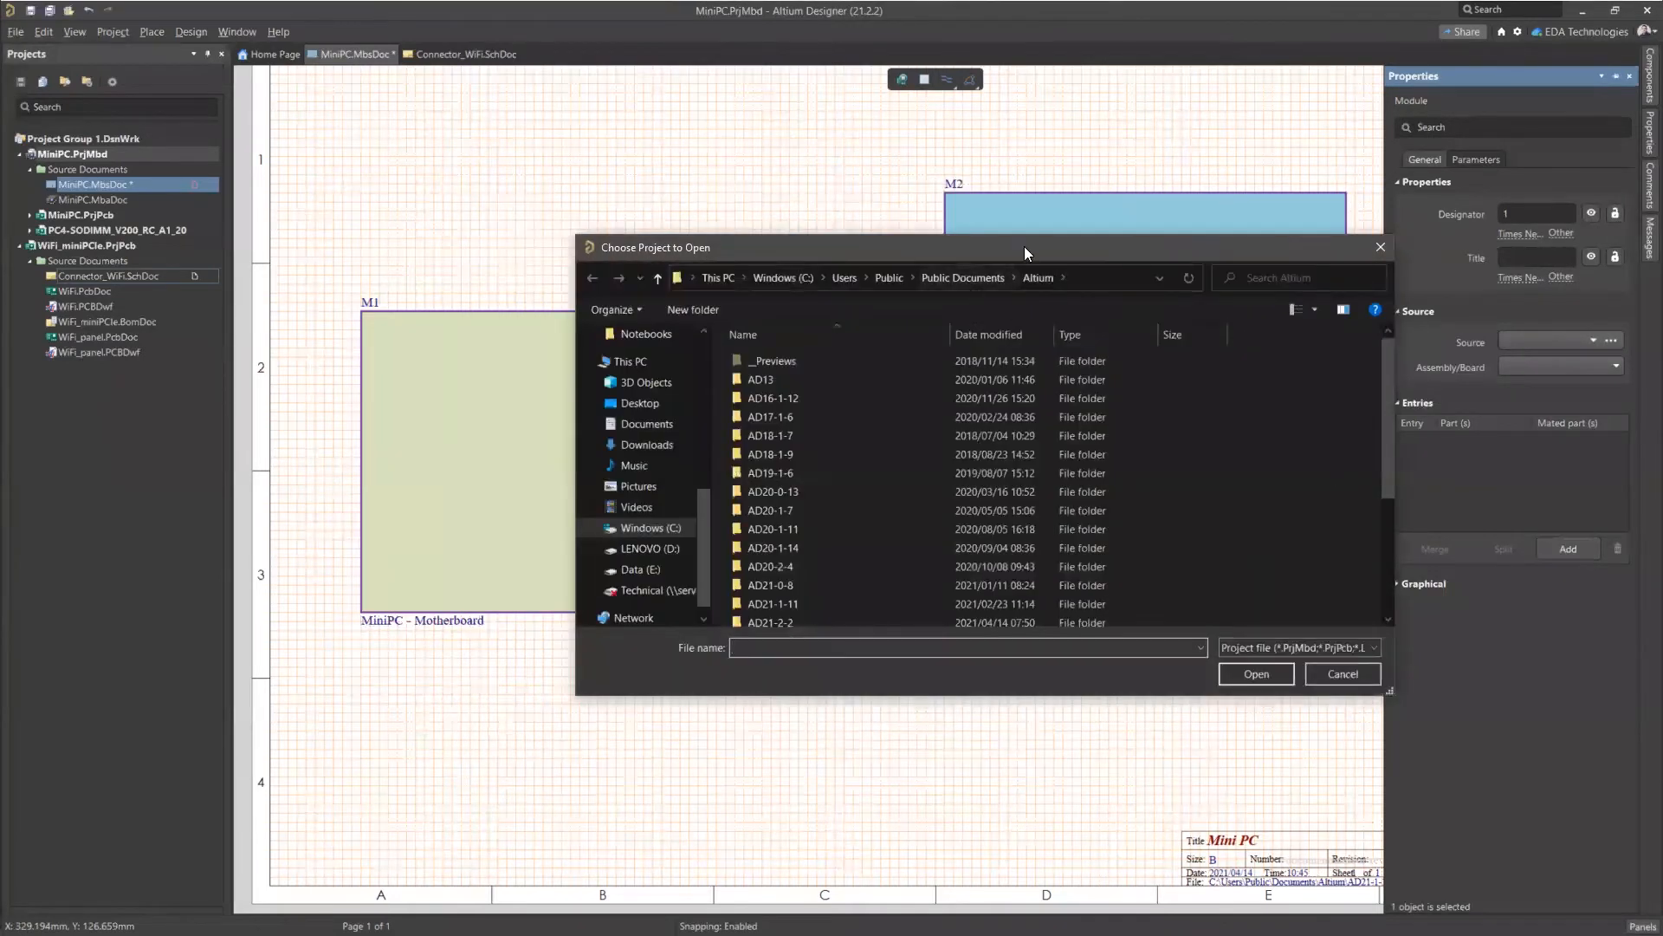
drag(1014, 246, 834, 219)
click(444, 379)
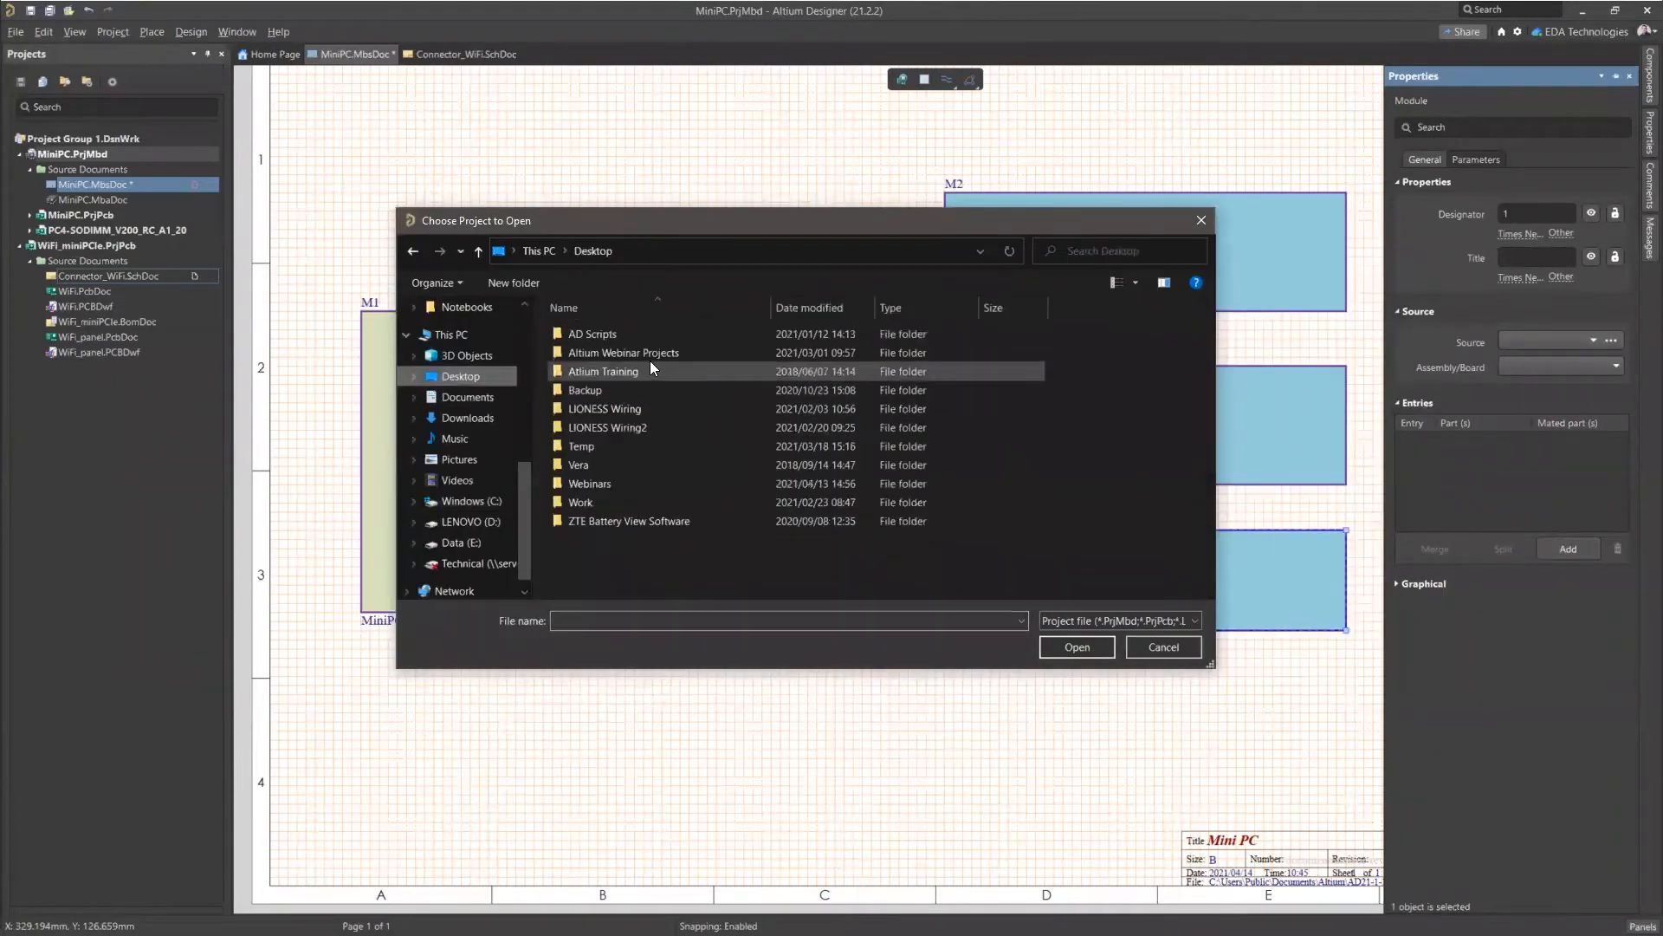
click(607, 483)
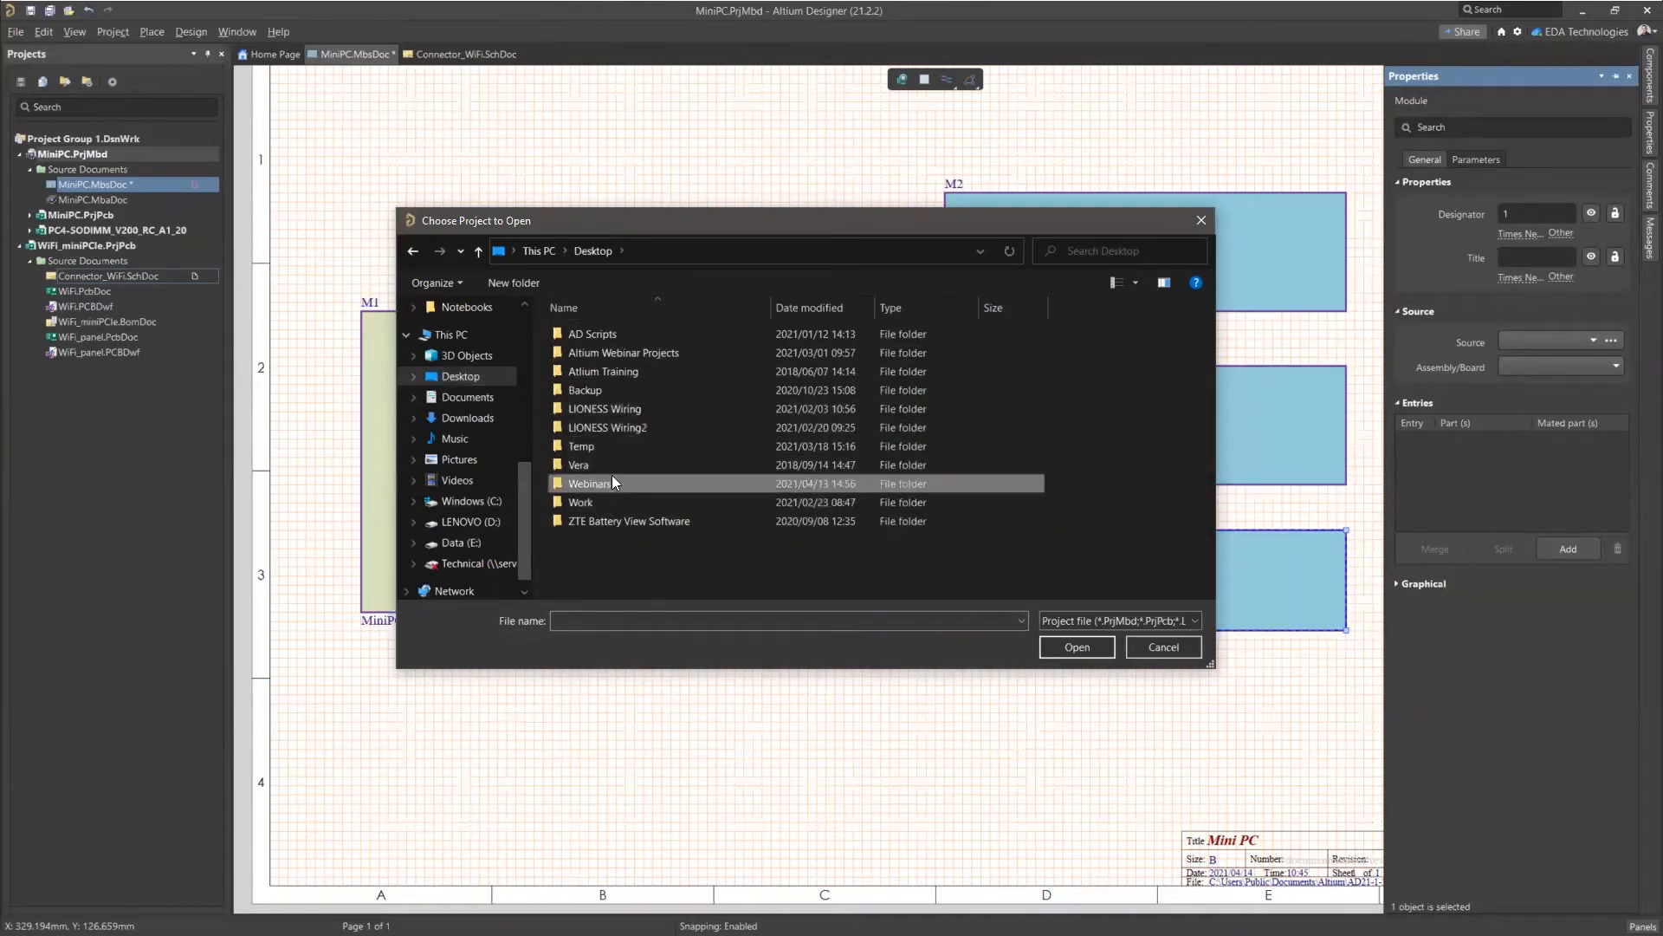
double_click(611, 483)
double_click(601, 408)
double_click(592, 334)
double_click(624, 373)
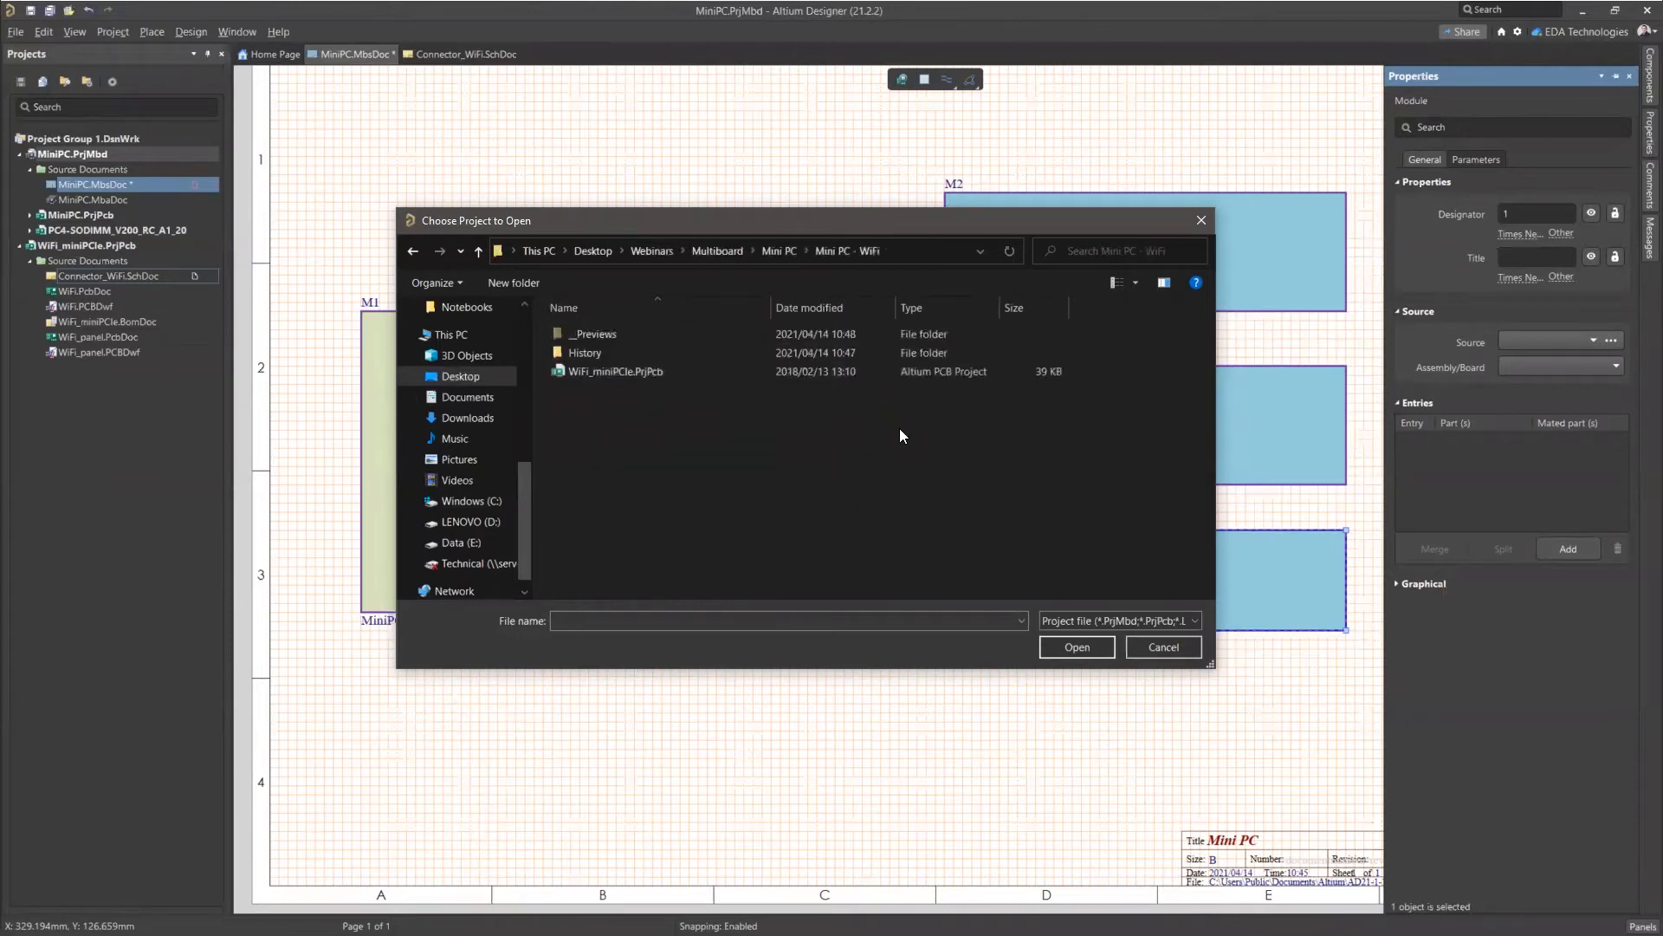
click(631, 372)
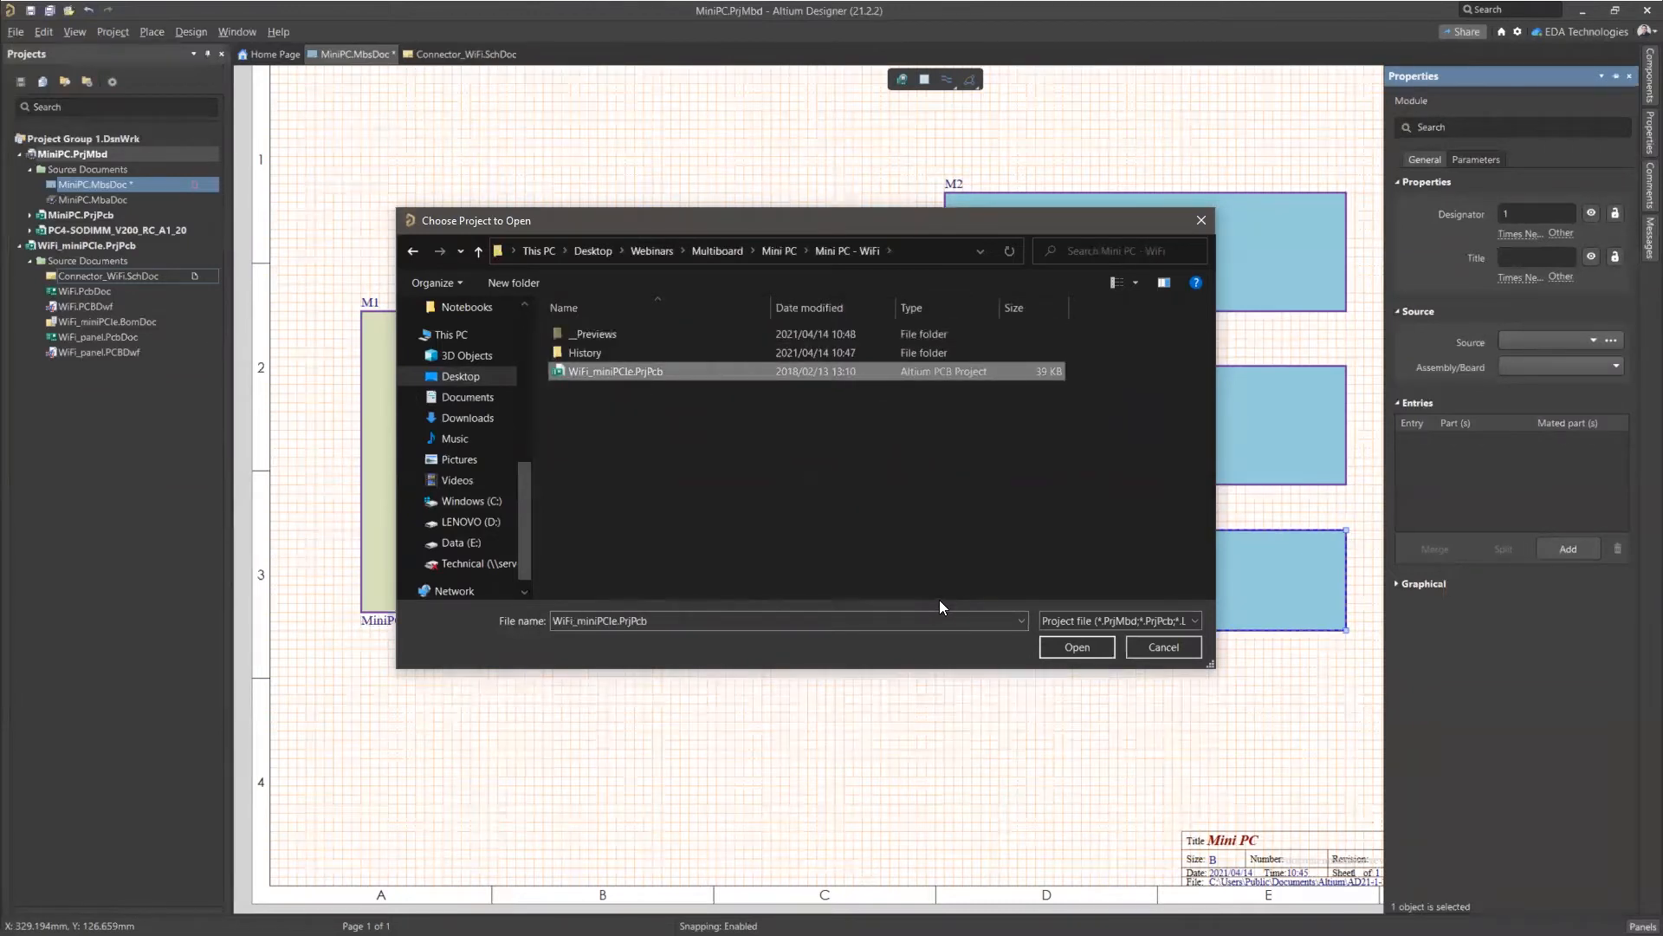
click(1071, 648)
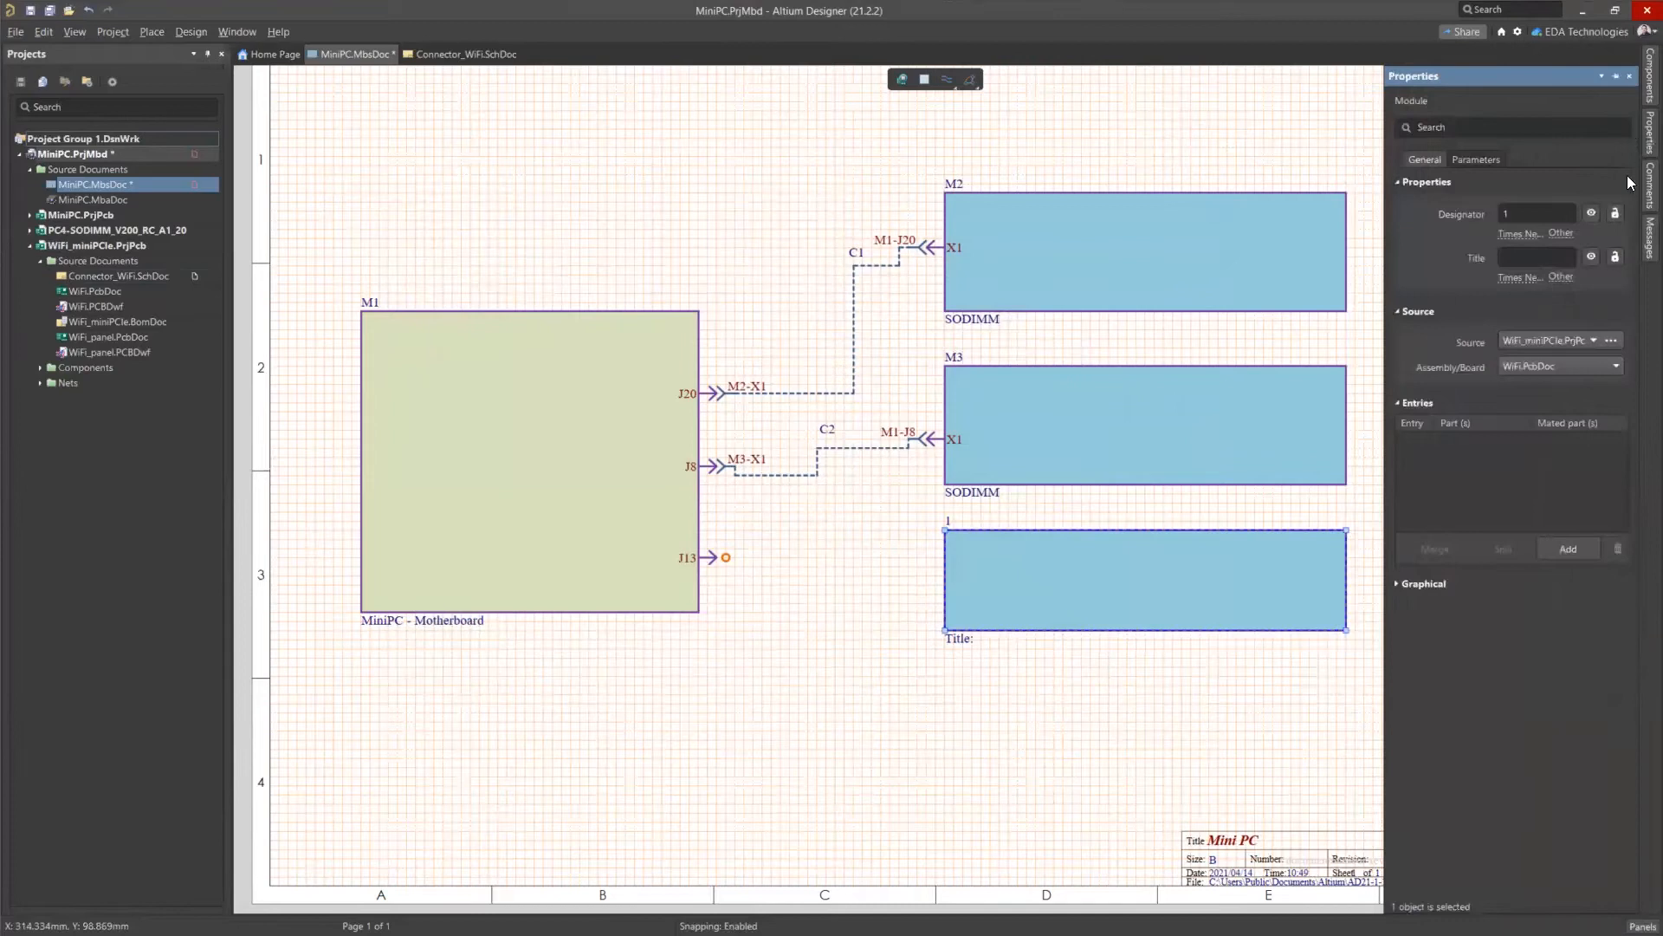
Review the messages listed for the multiboard project, and return to the new module's properties.
click(1640, 234)
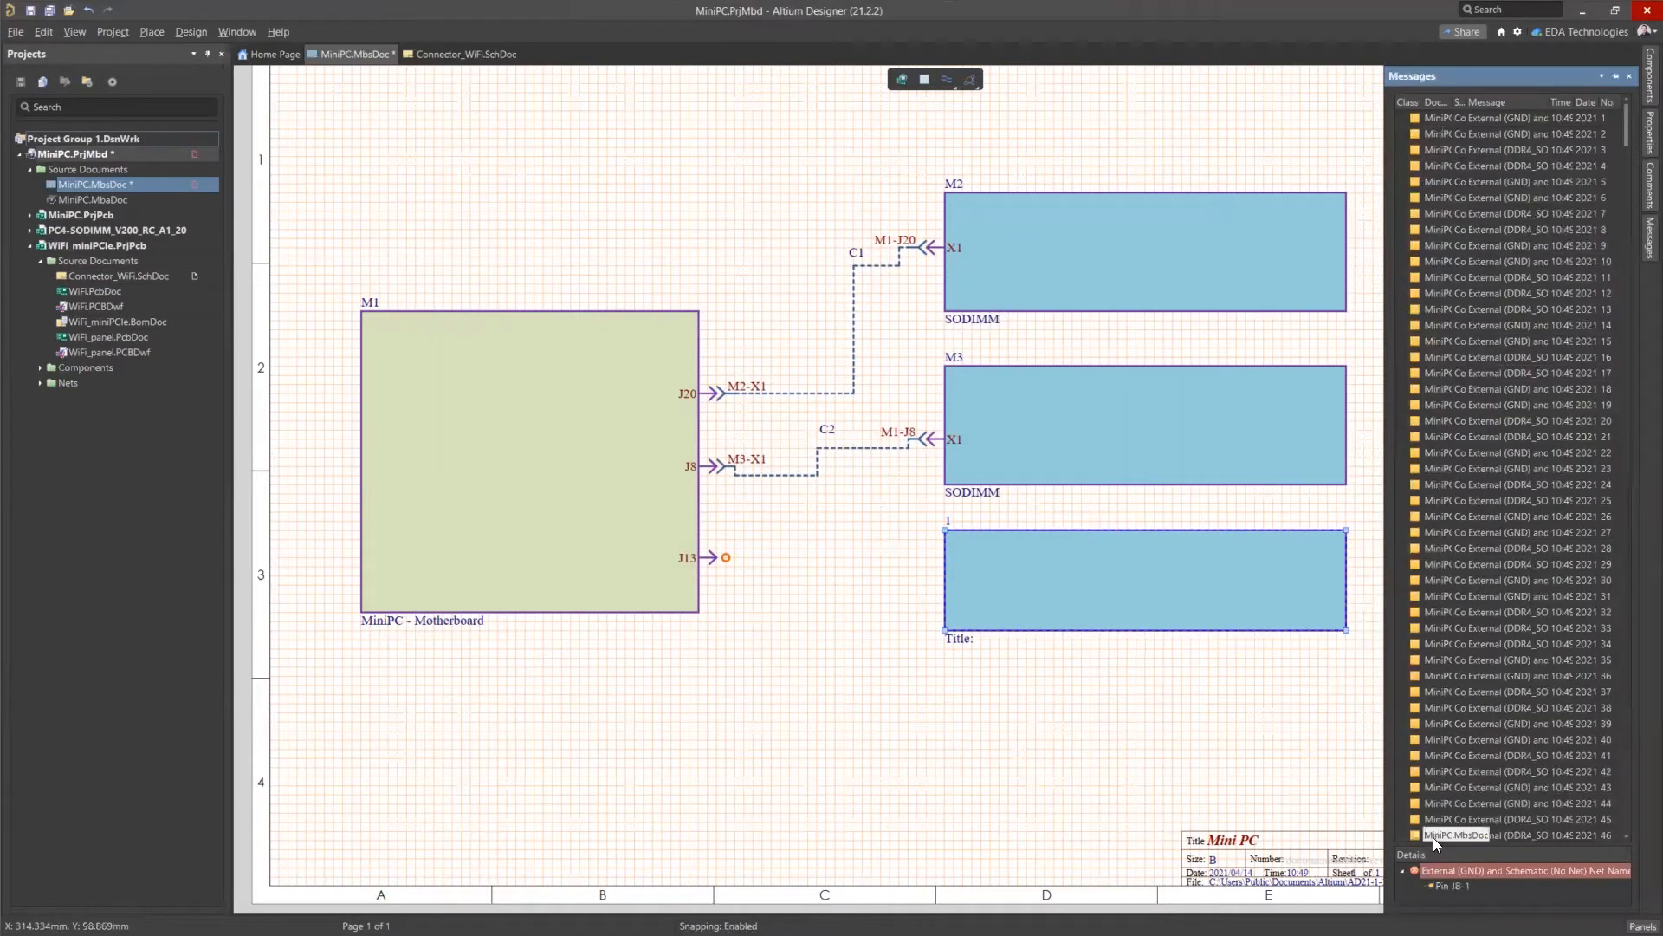
scroll(1432, 837, down, 4)
scroll(1612, 165, up, 4)
click(1649, 132)
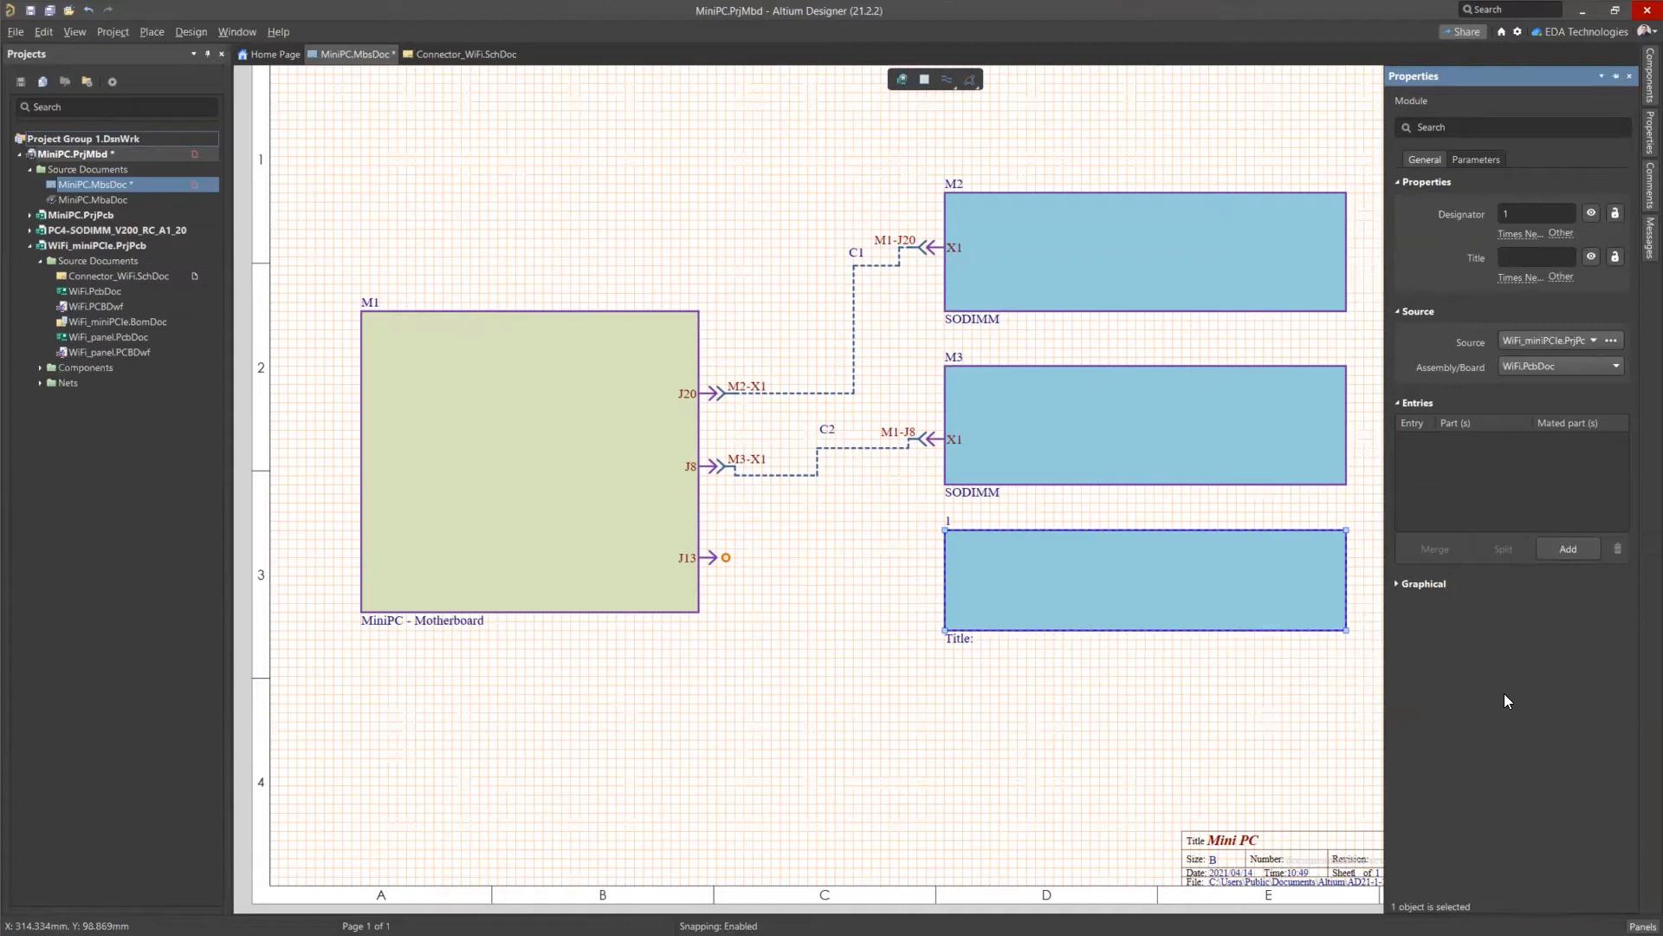
Choose WiFi.PcbDoc as the assembly/board of the new module.
click(1525, 367)
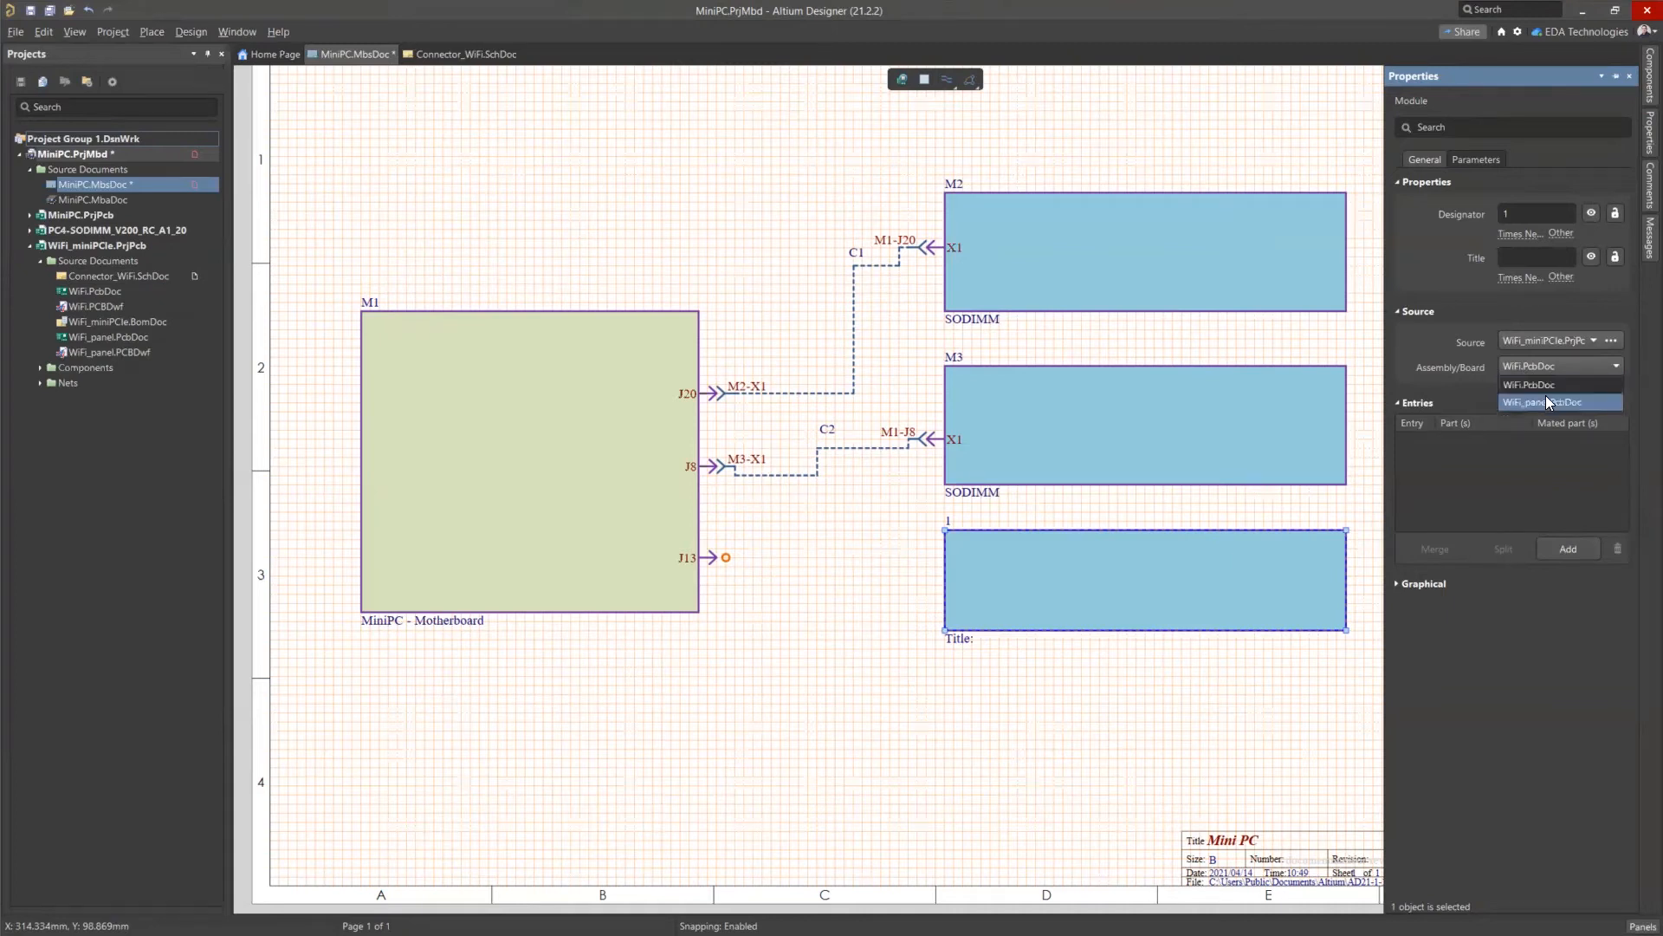
click(1540, 386)
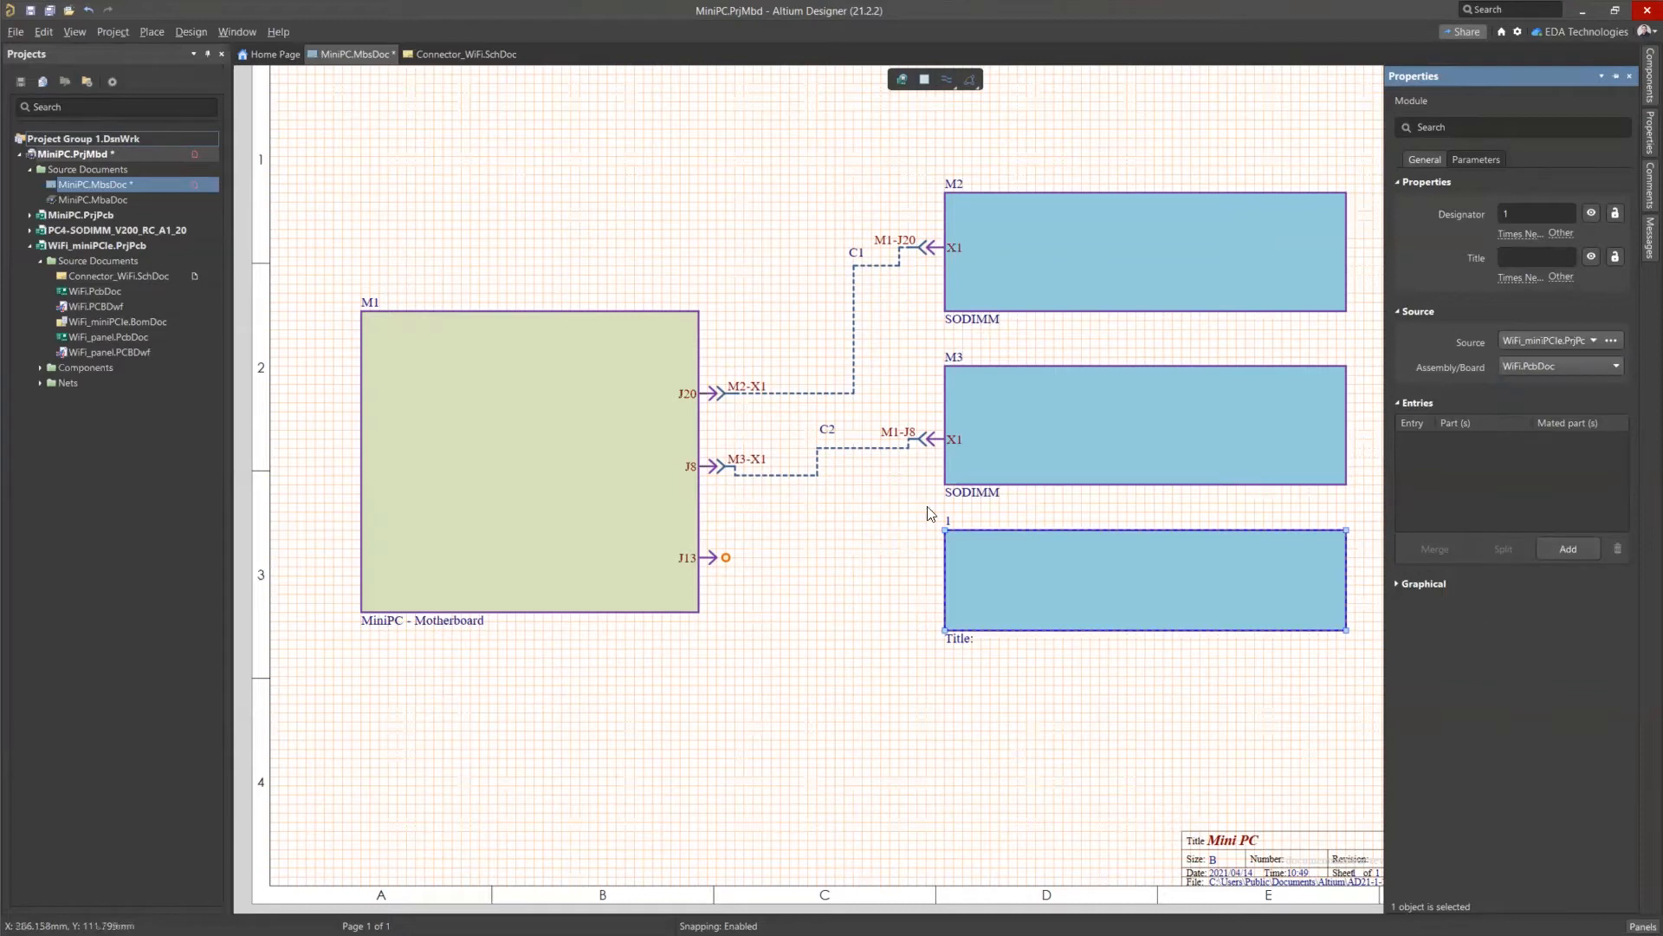
ctrl+scroll(1161, 717, down, 1)
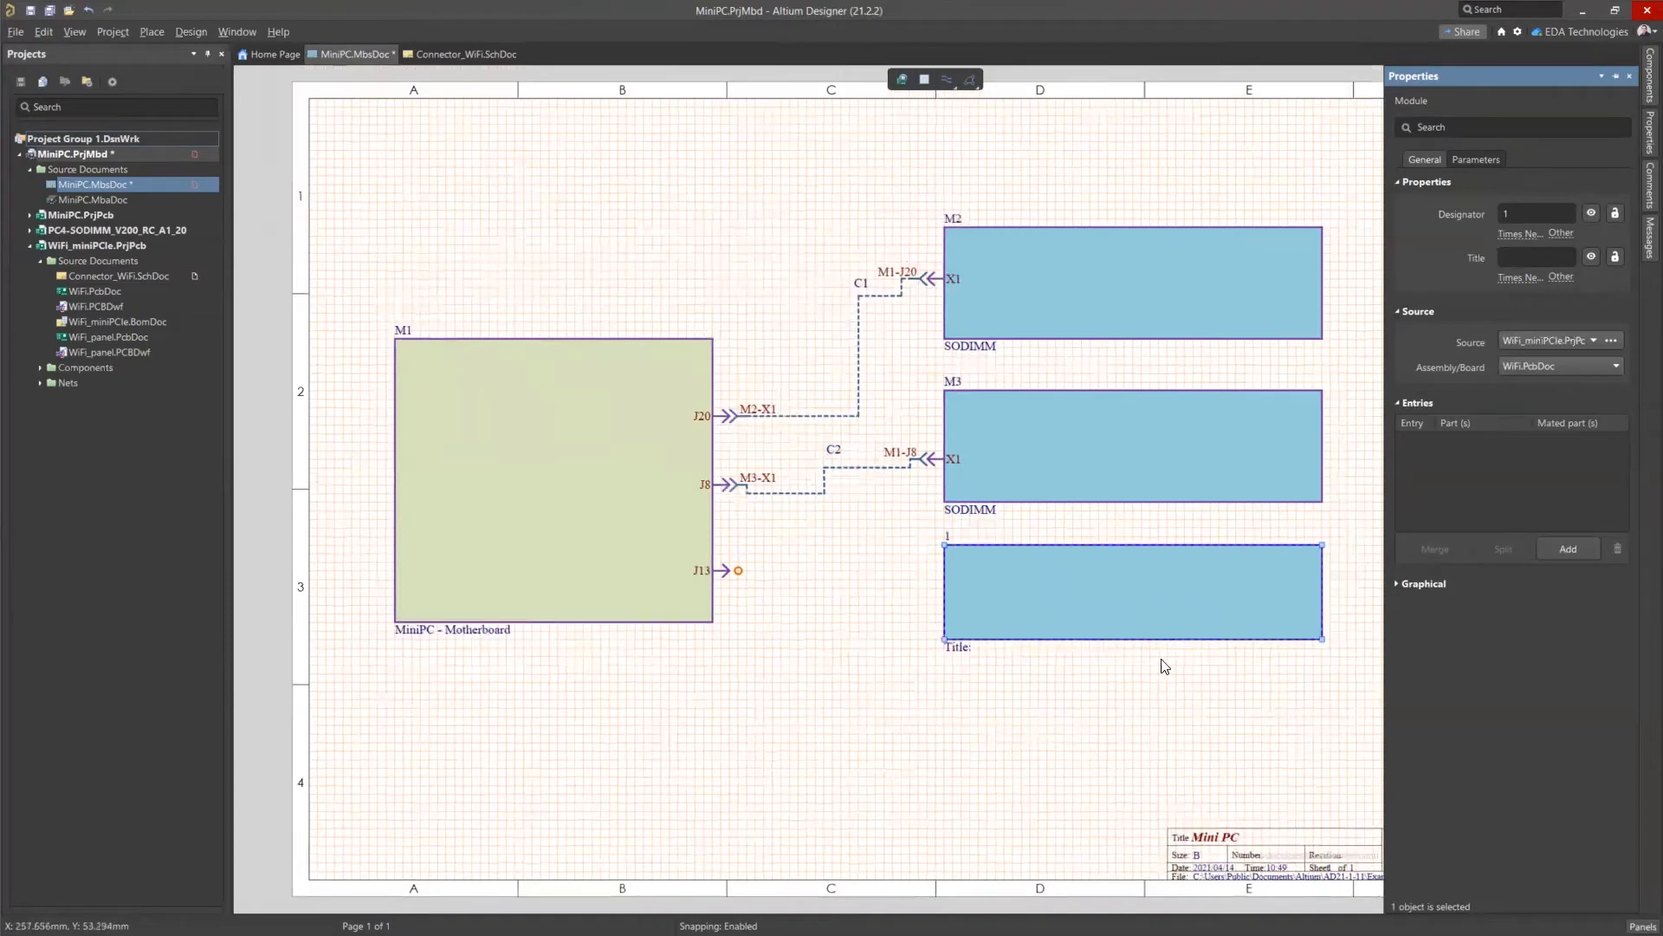
ctrl+scroll(1130, 676, up, 1)
Set the new module's designator to M4 and its title to Wifi.
click(1536, 214)
ctrl+scroll(1232, 390, down, 1)
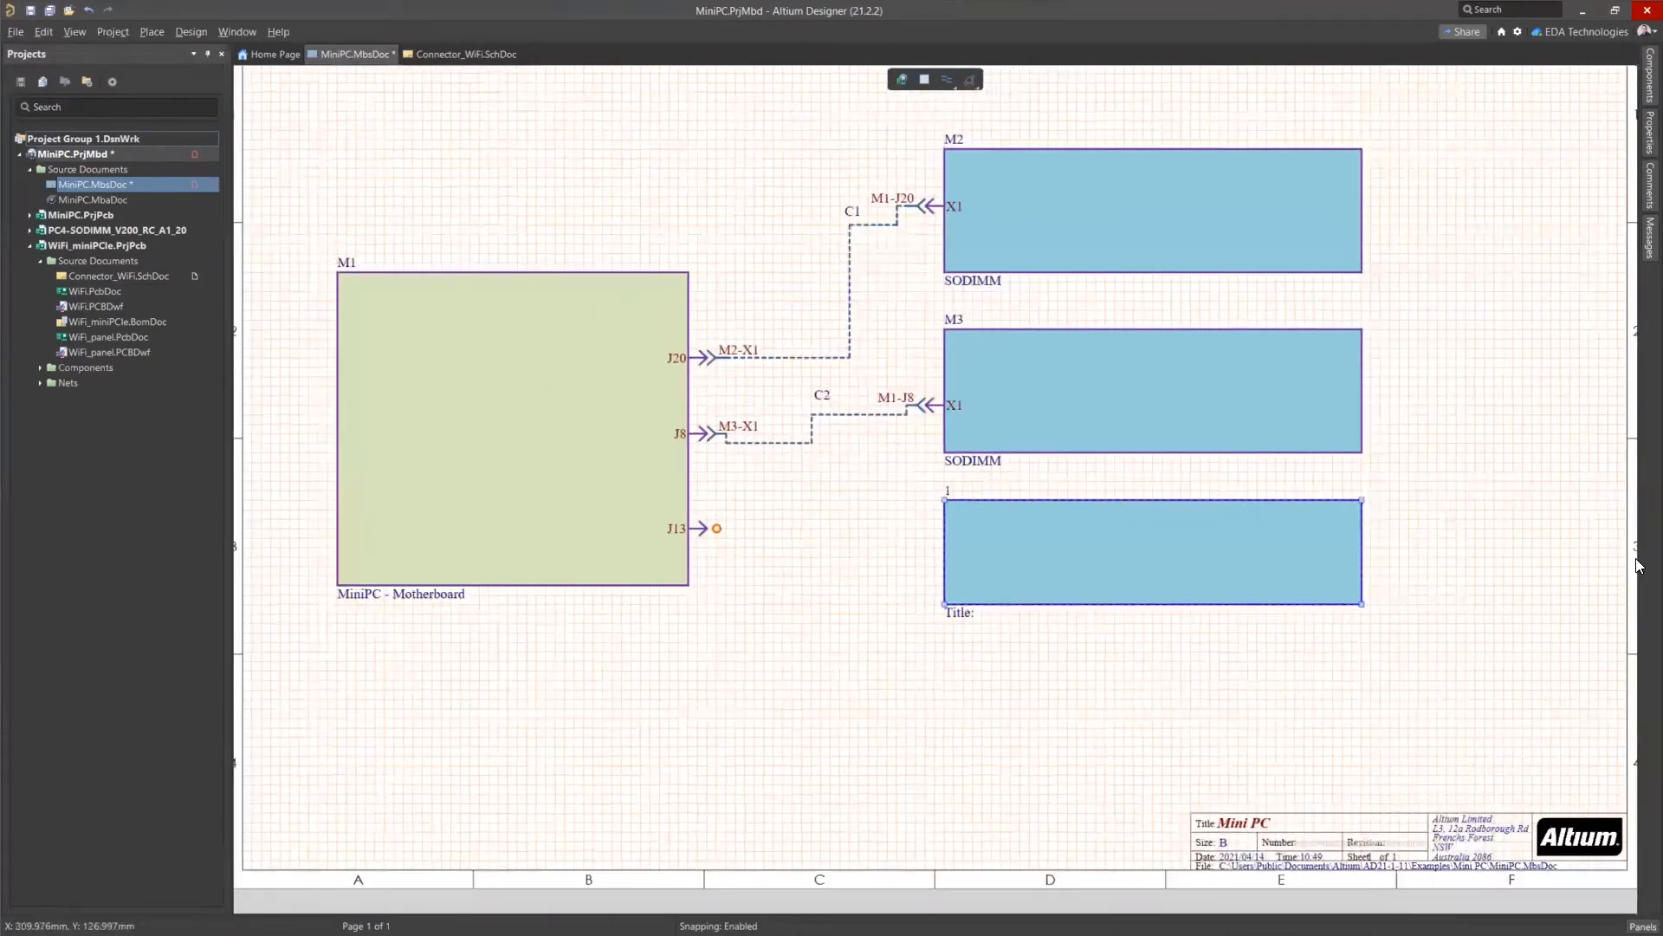
mouse_move(1650, 134)
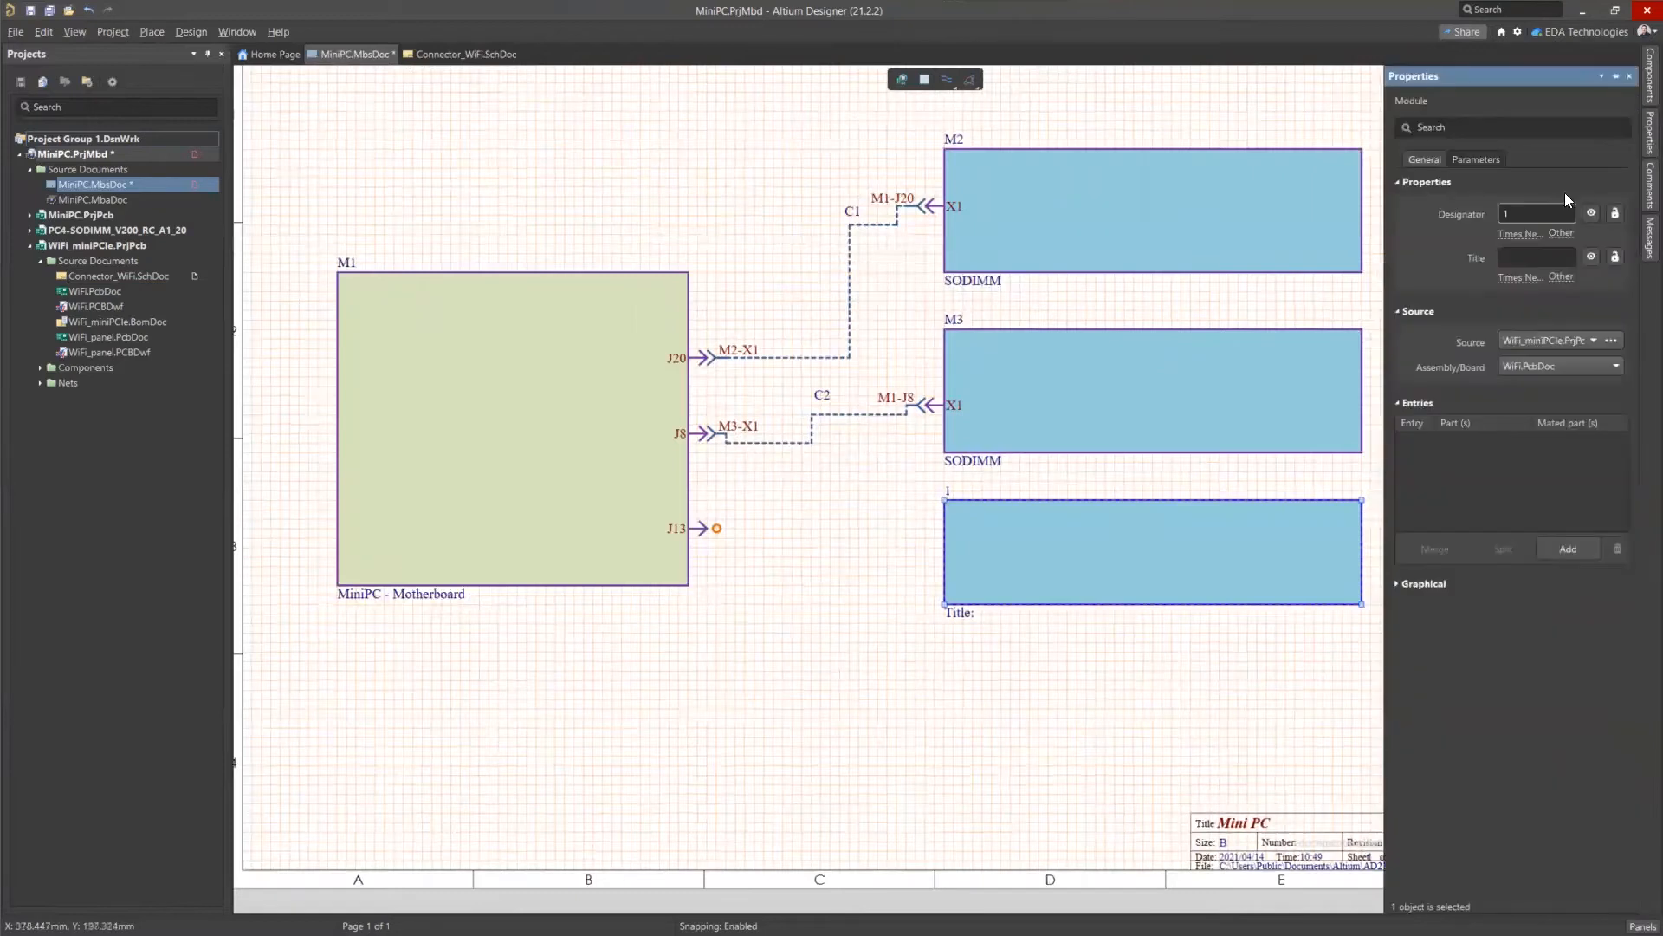
text(M4)
click(1523, 253)
text(Wifi)
key(Return)
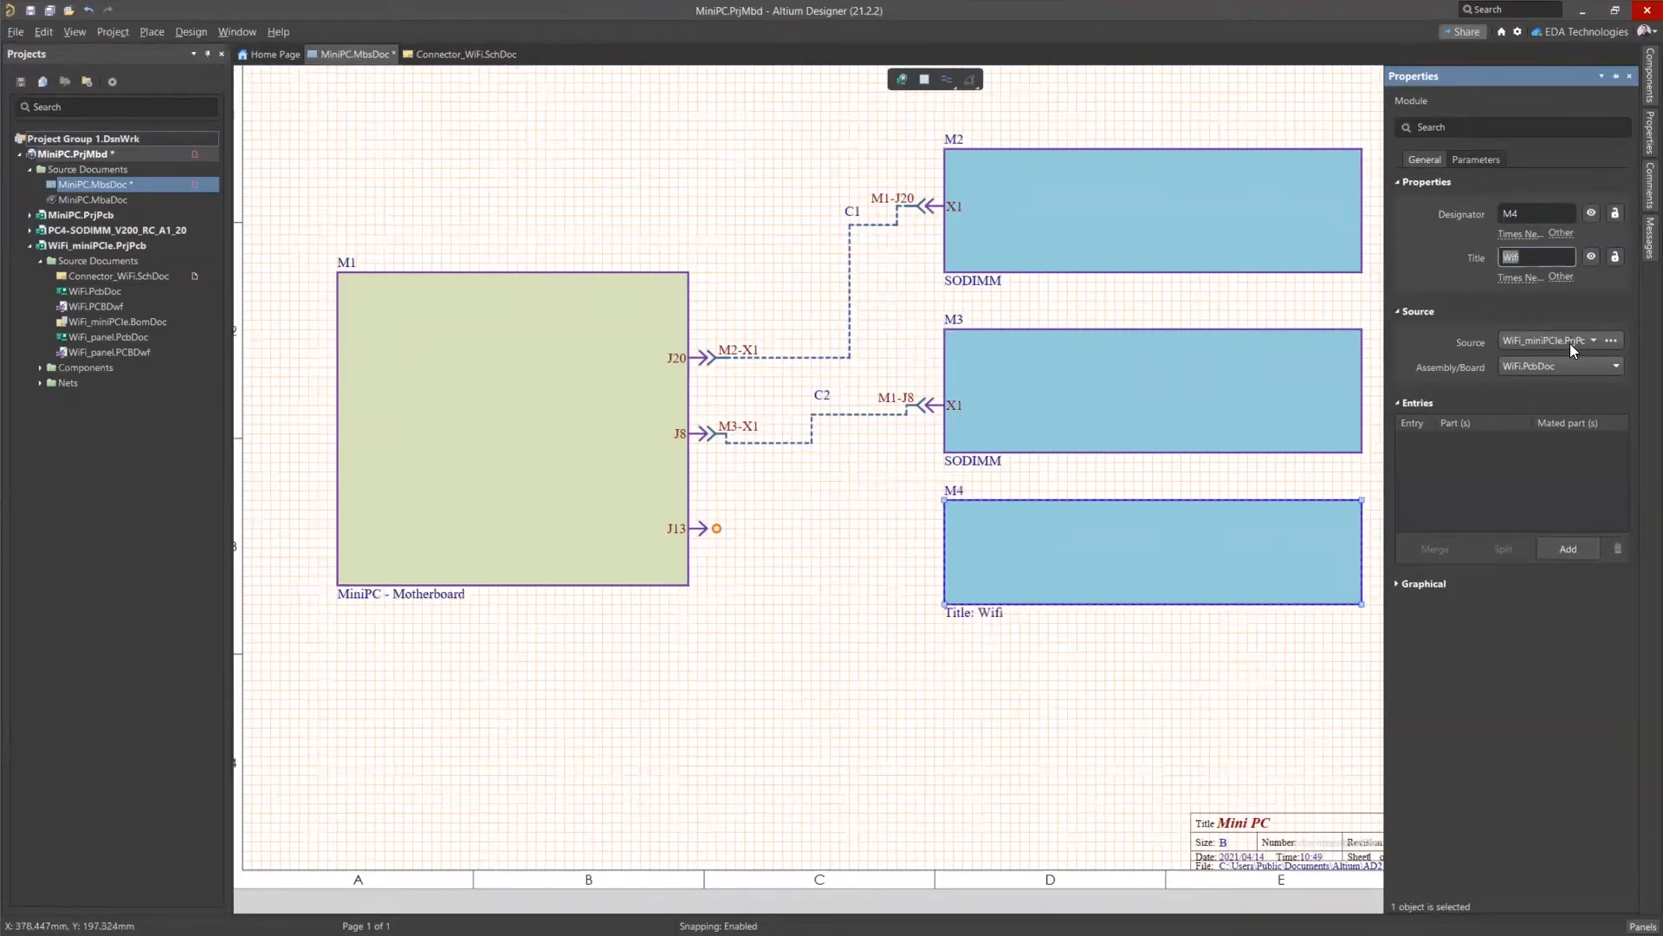
click(998, 711)
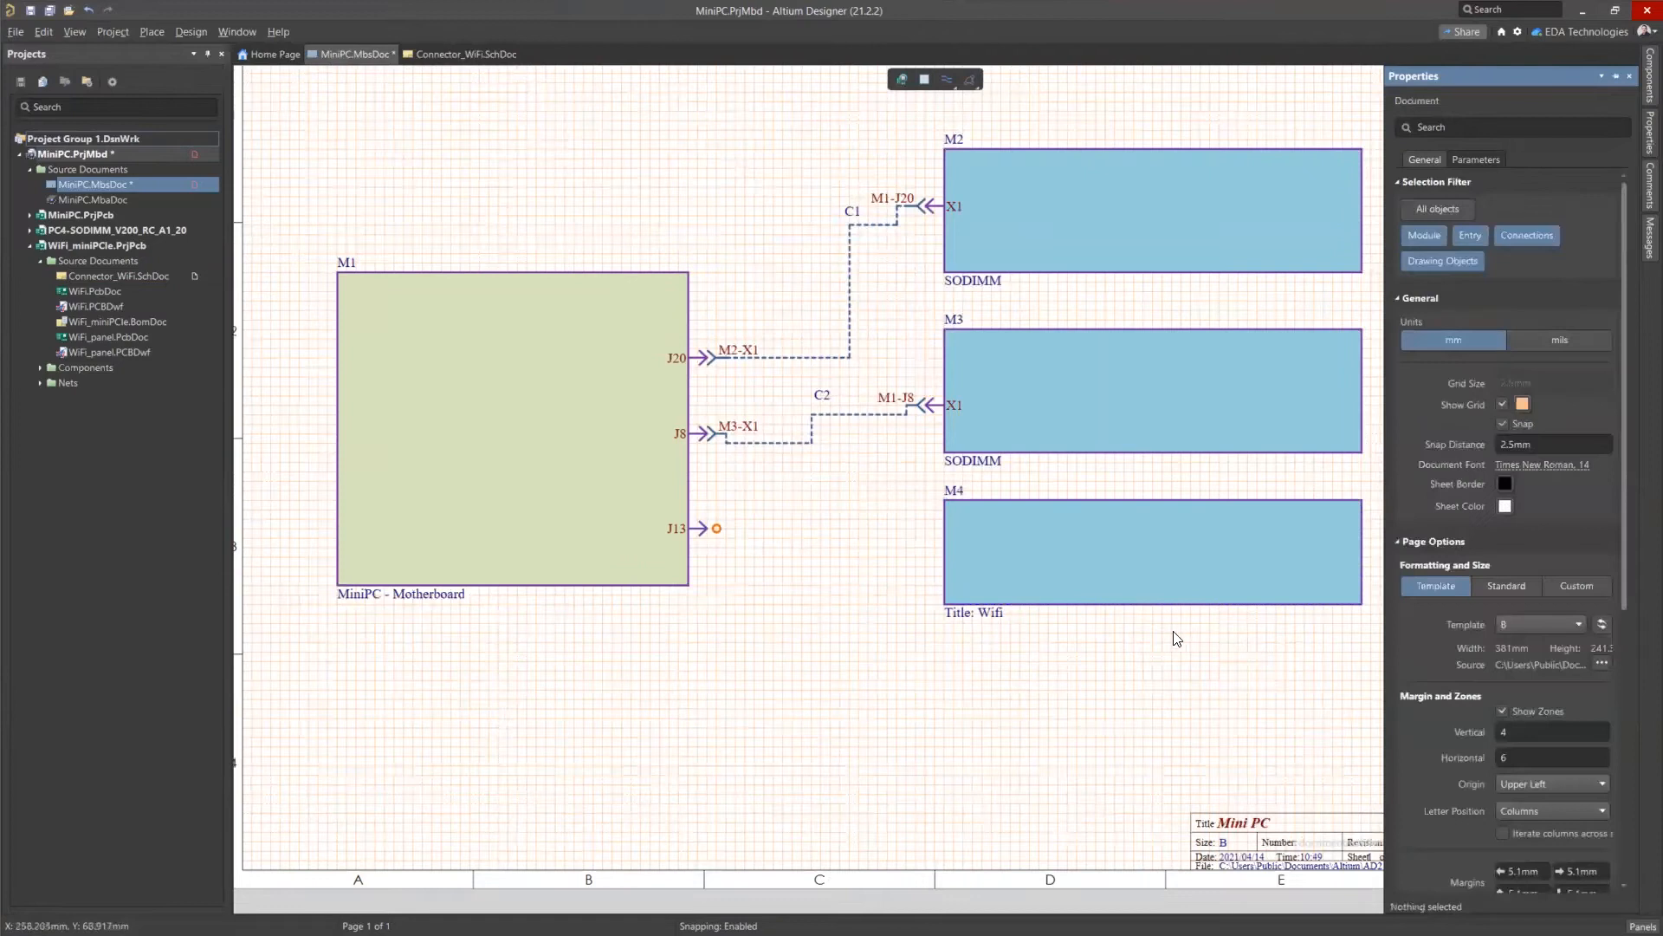
Collapse the WiFi_miniPCIe project in the project tree and close the documents other than MiniPC.MbsDoc.
right_drag(999, 658, 979, 668)
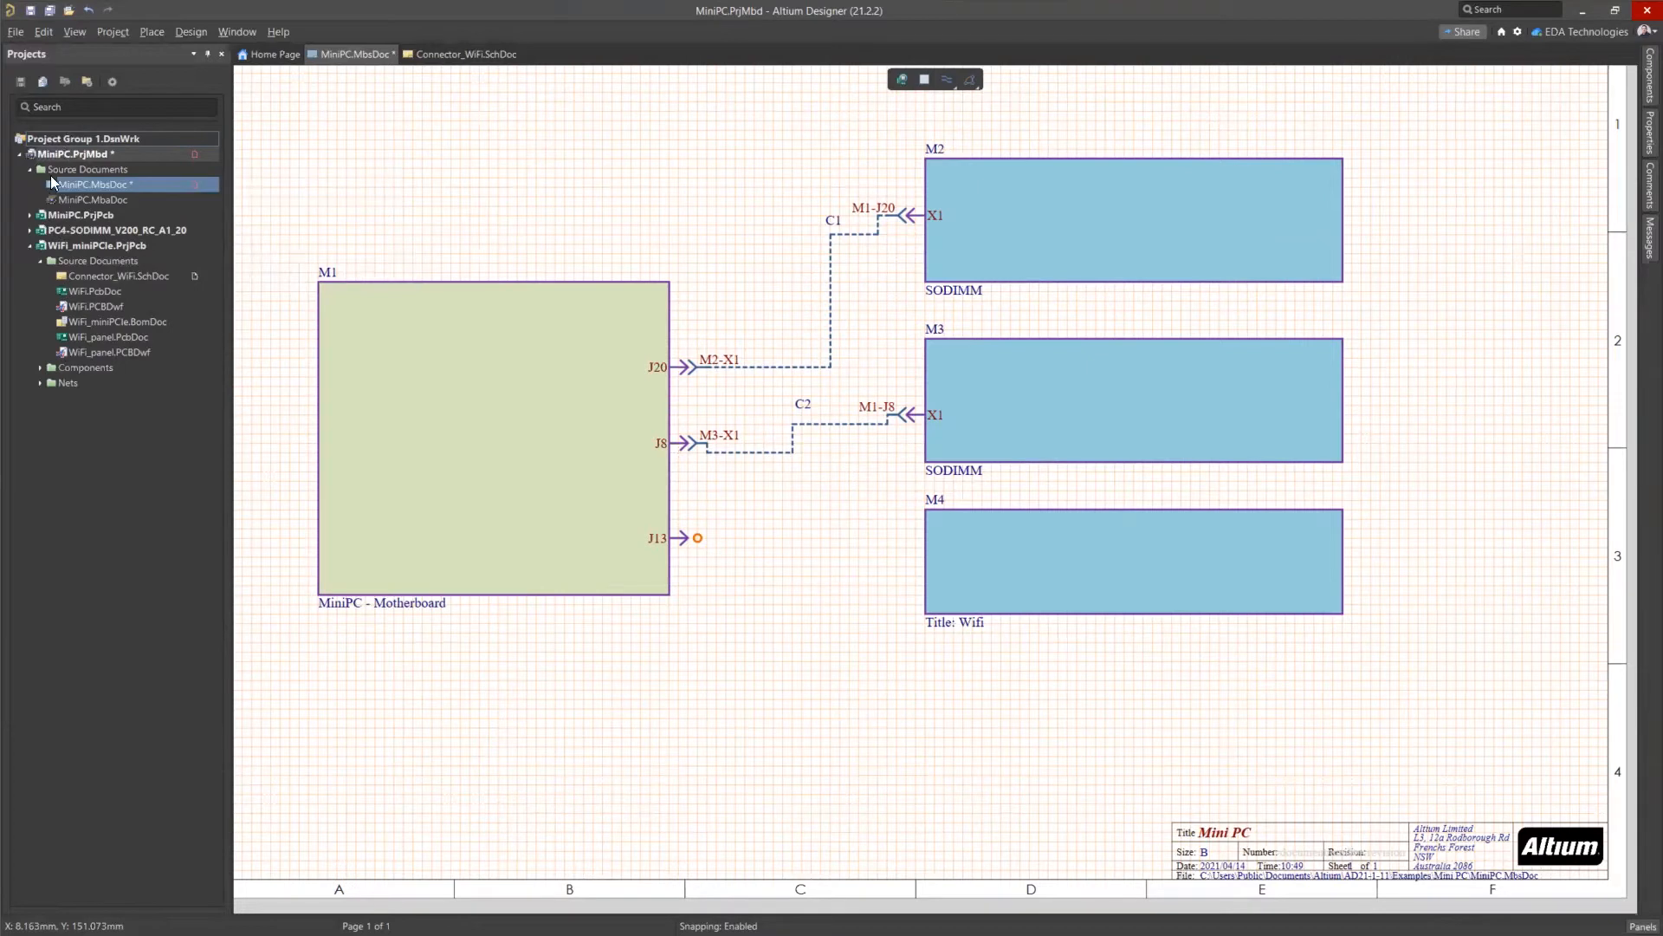
click(30, 246)
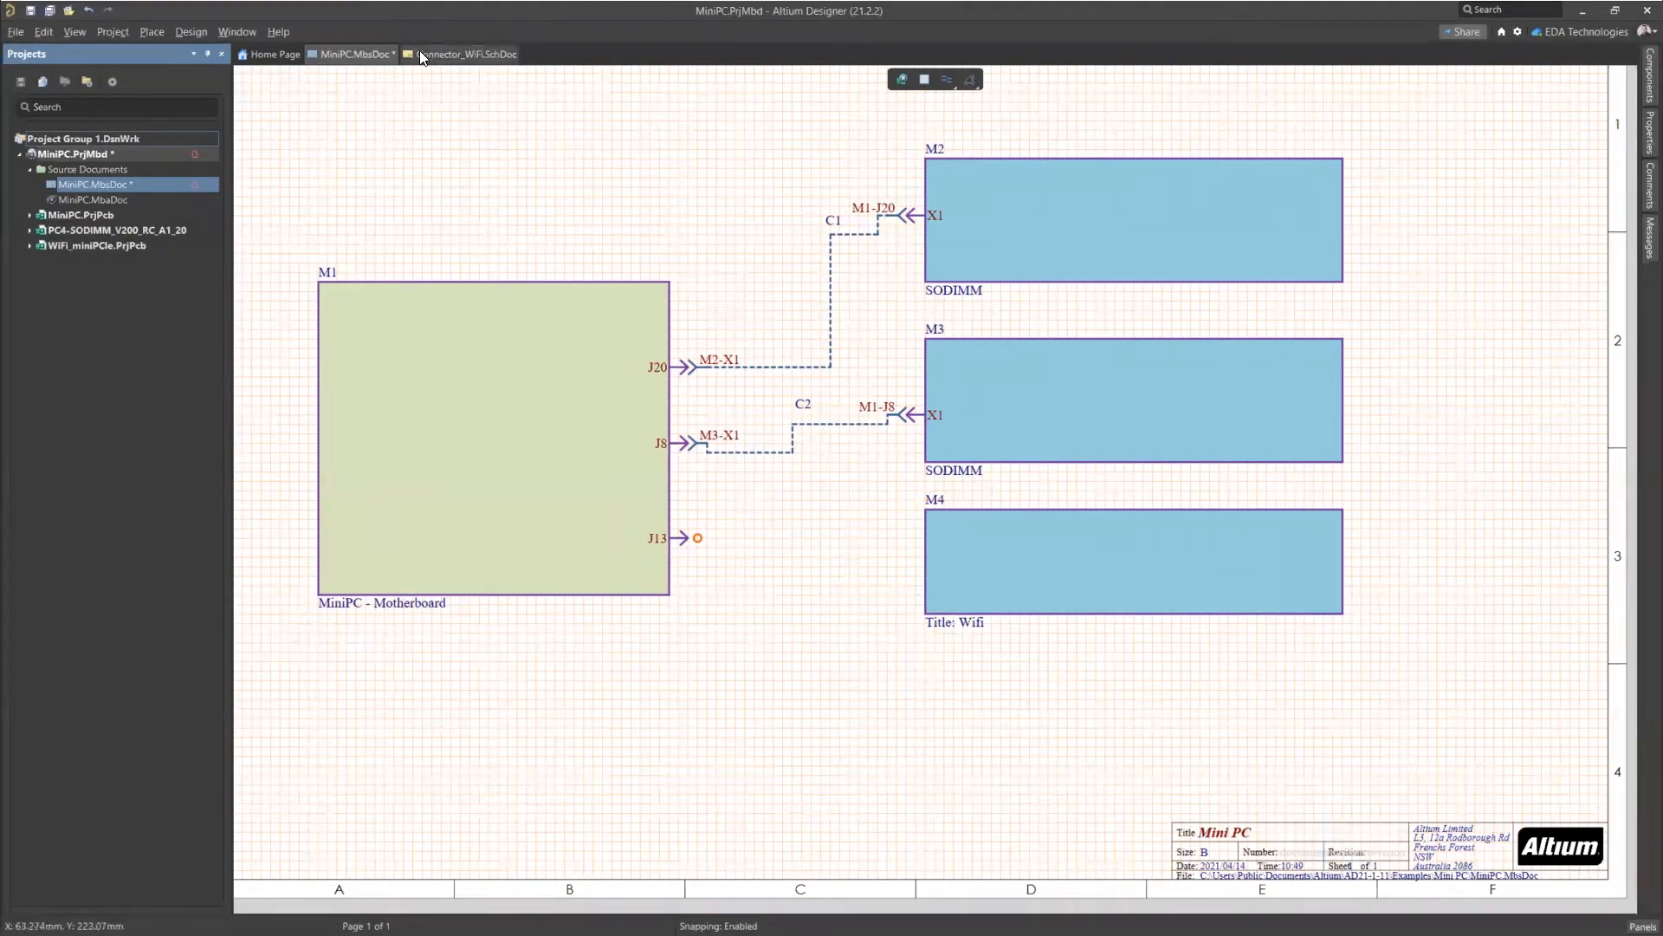
drag(420, 52, 653, 104)
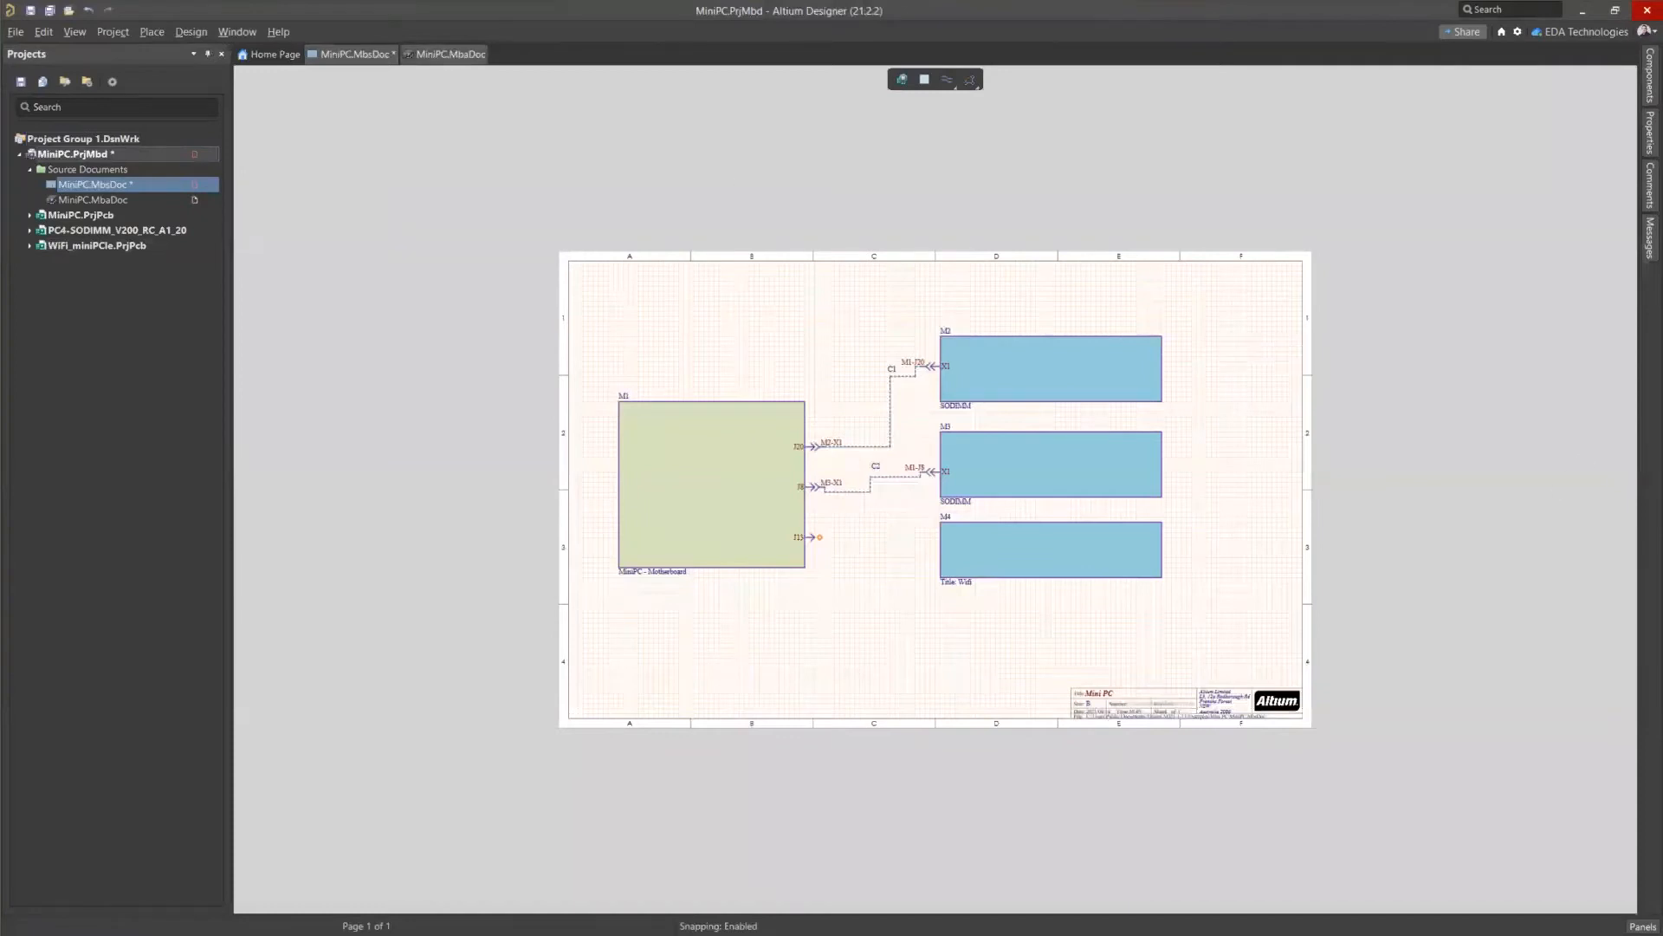
click(93, 199)
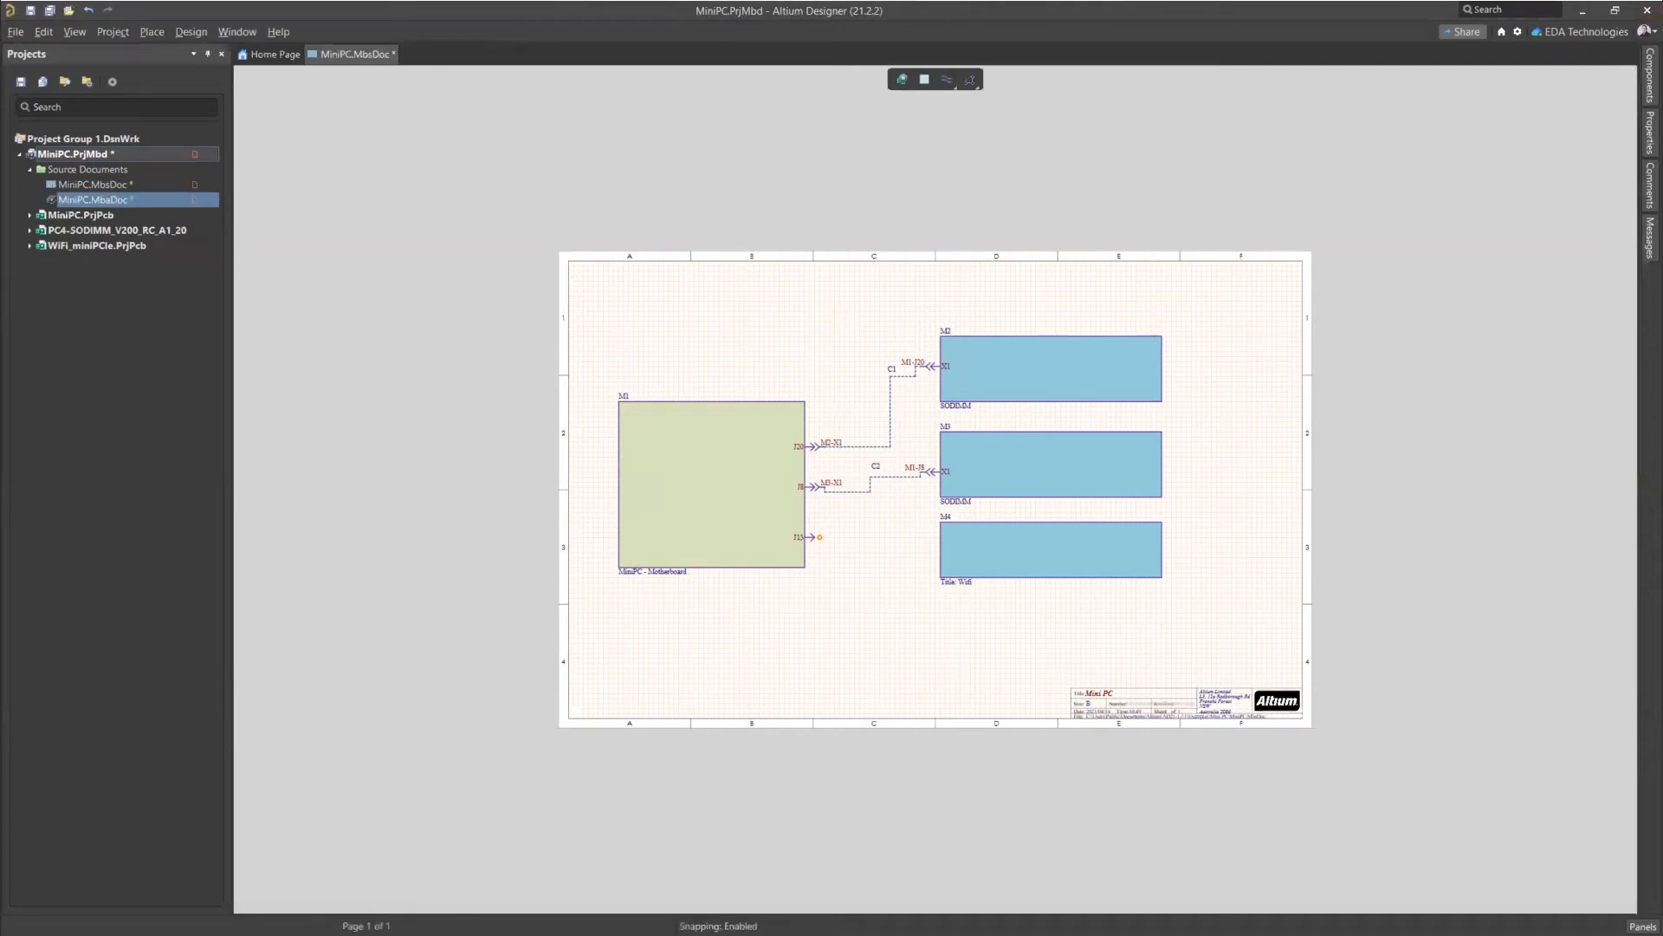
Place a new entry on the left edge of module M4, facing the motherboard, and open its properties.
ctrl+scroll(830, 520, up, 1)
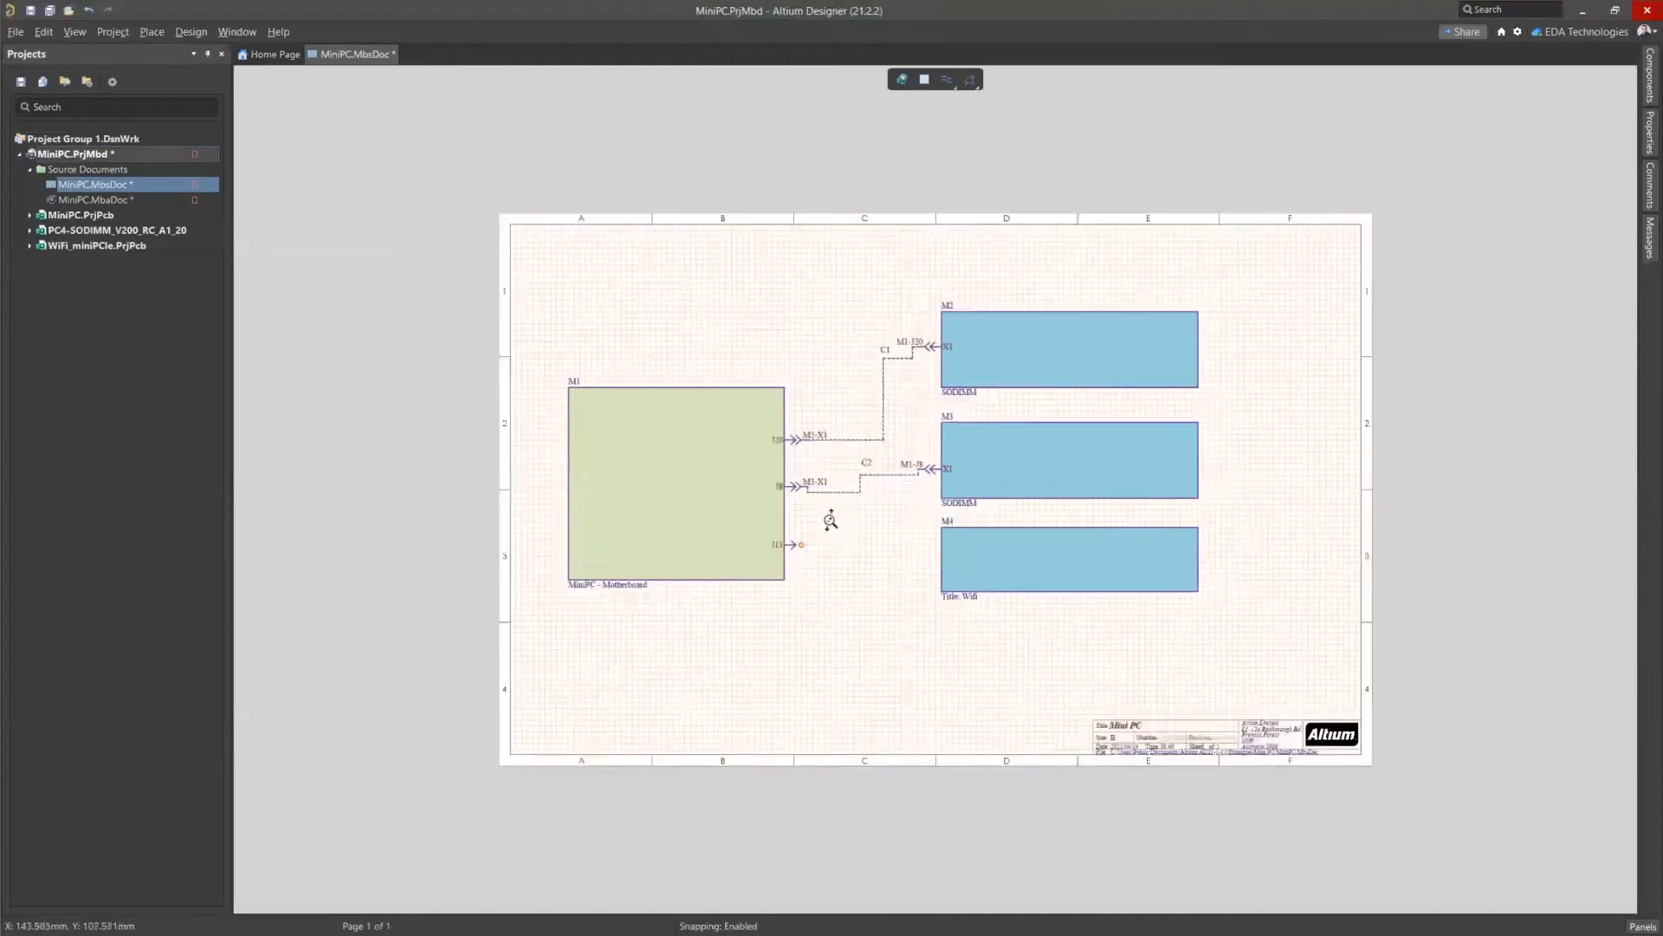
ctrl+scroll(700, 583, up, 2)
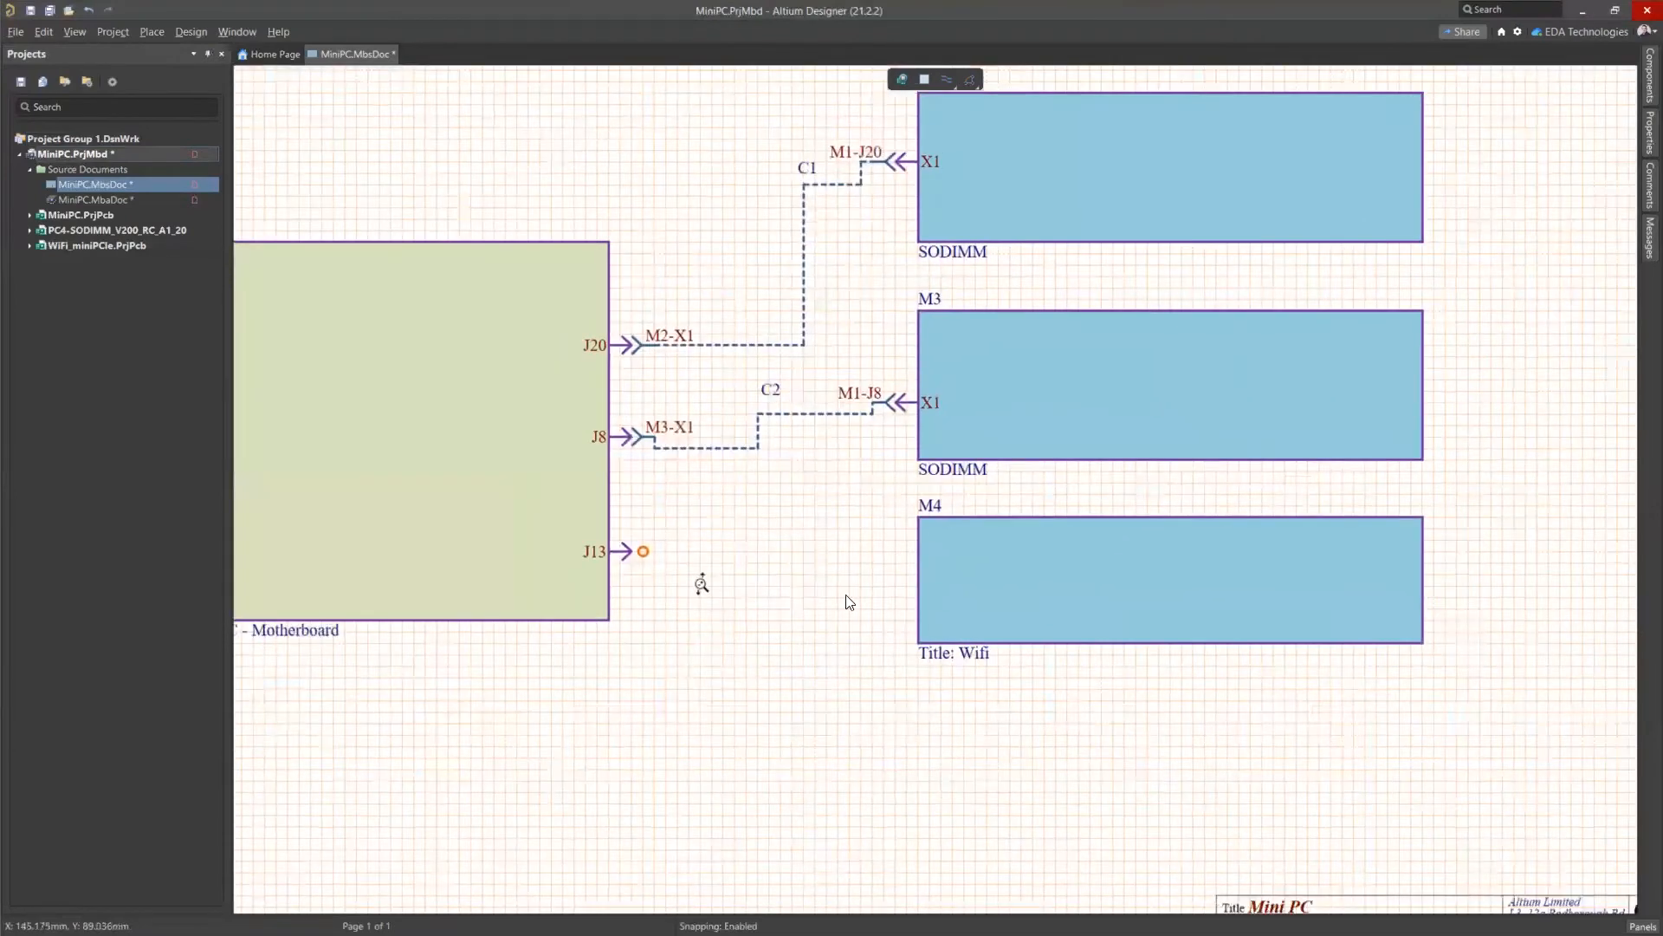
key(ctrl+Page_Down)
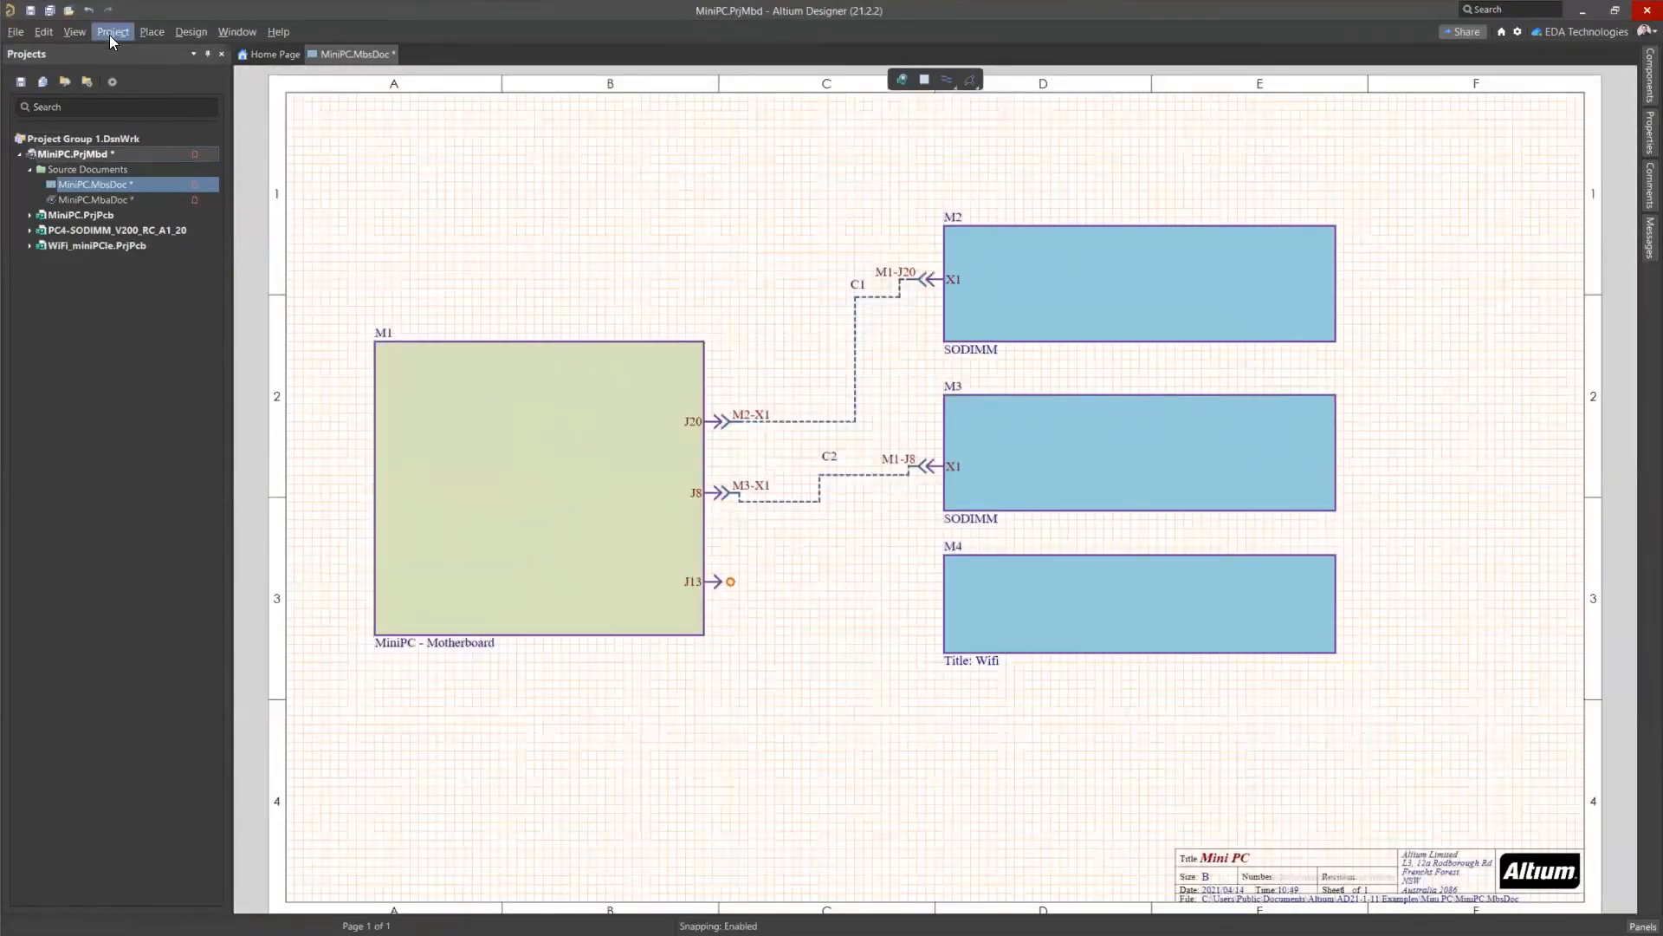
click(156, 35)
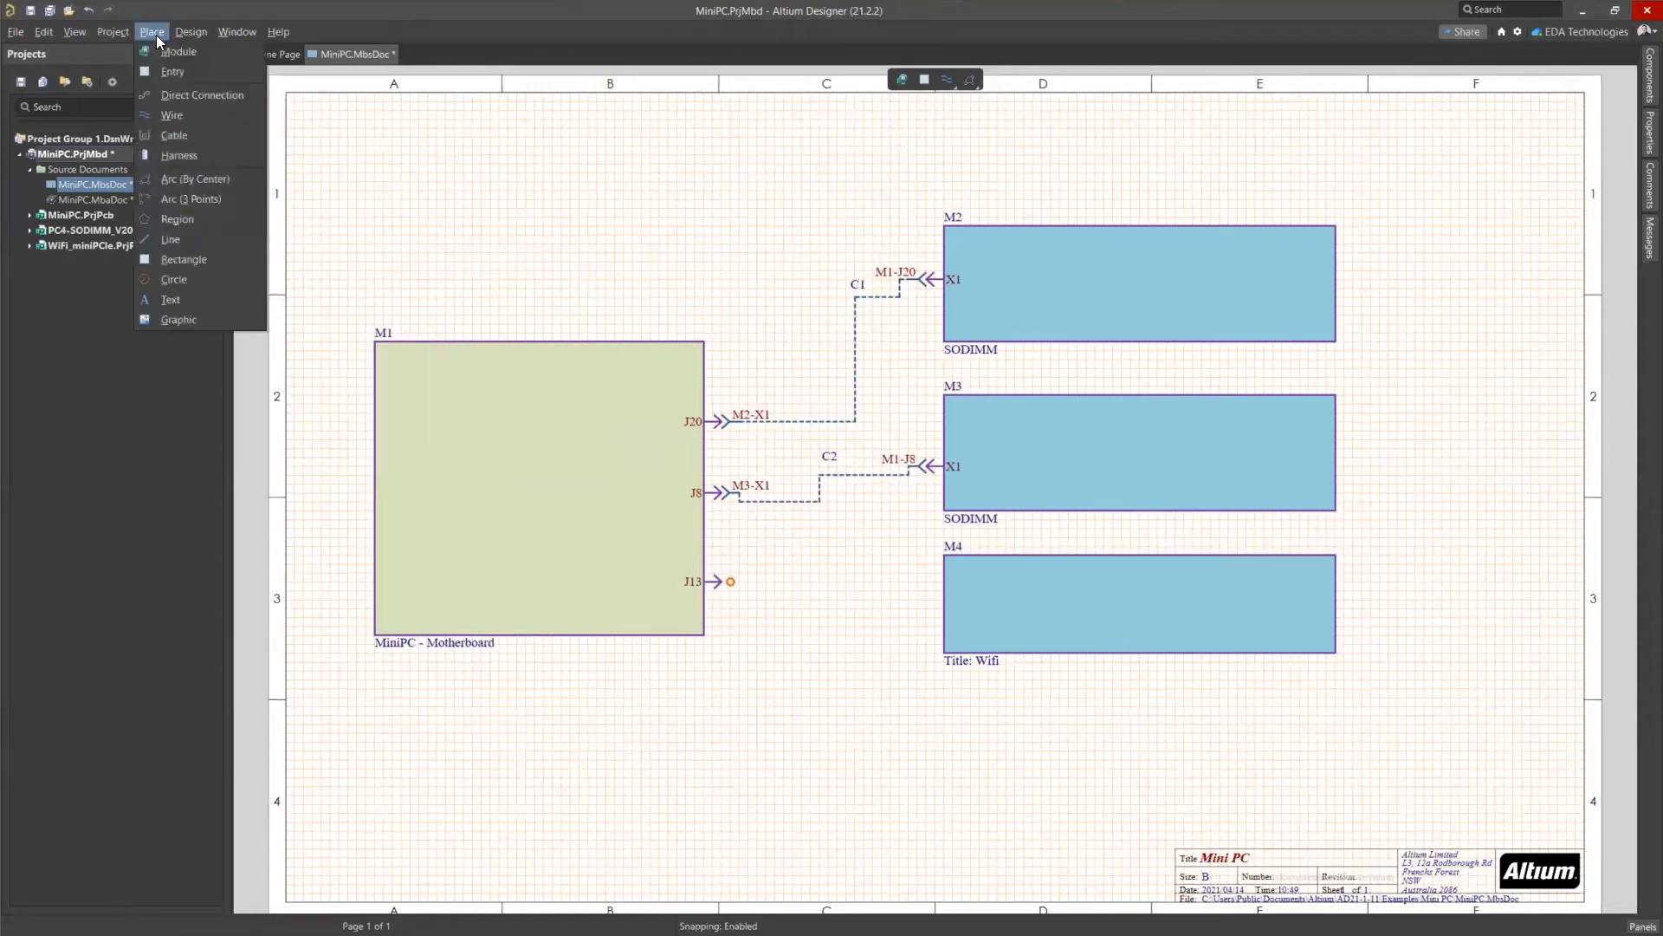
click(173, 67)
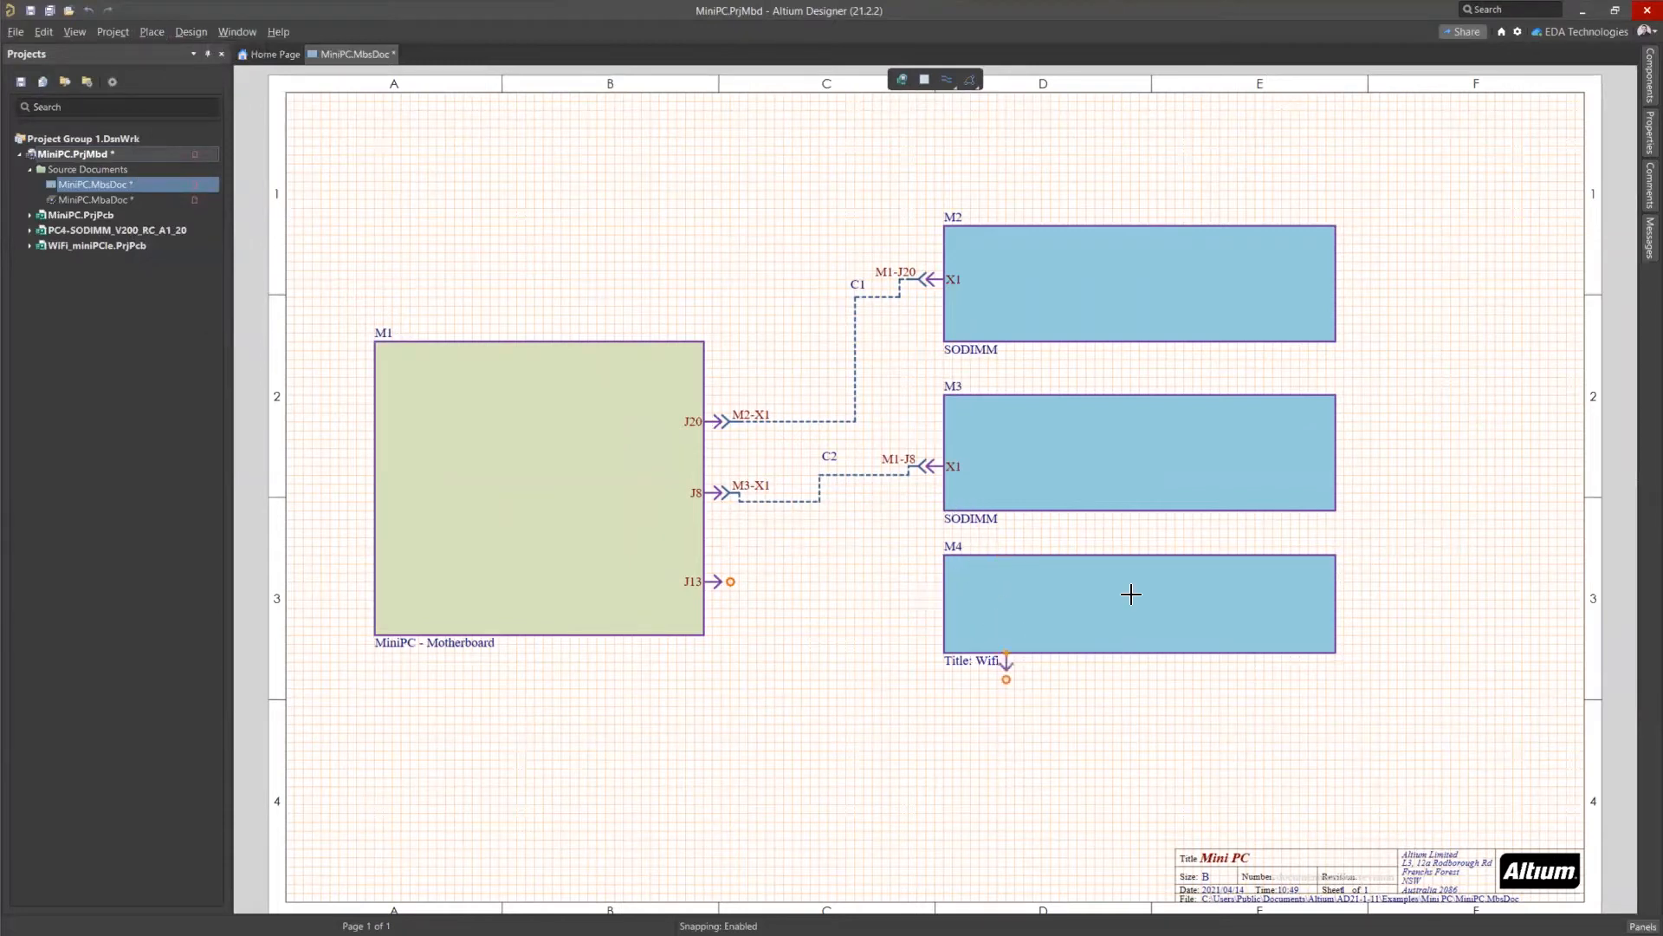
click(976, 599)
right_click(922, 599)
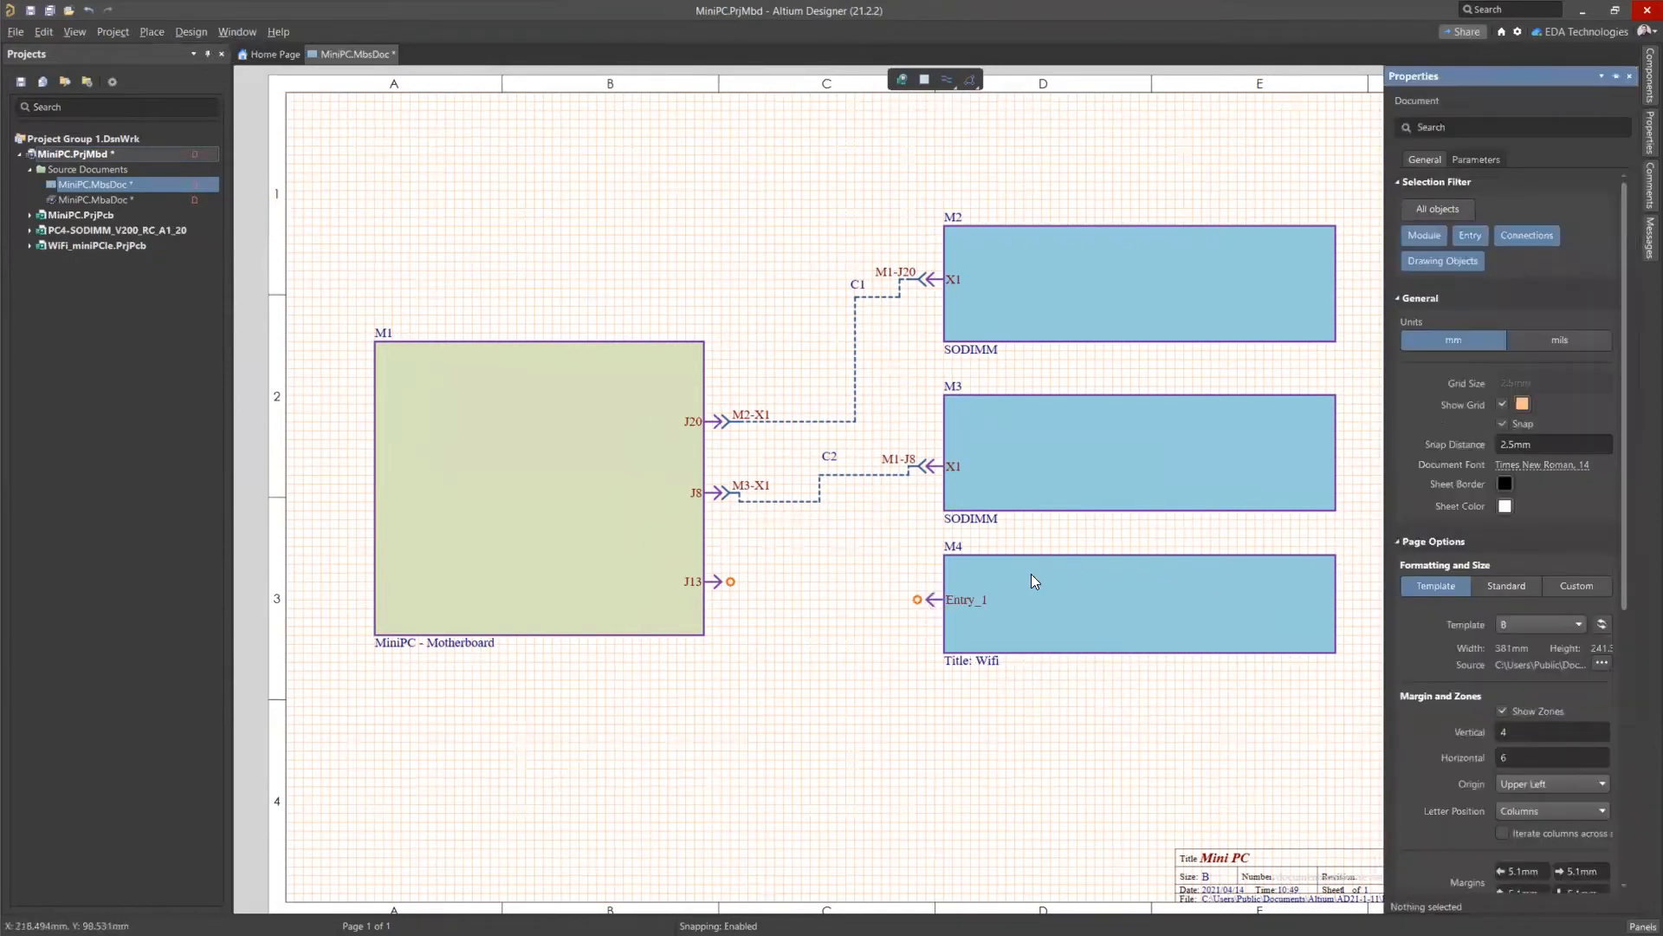
click(958, 600)
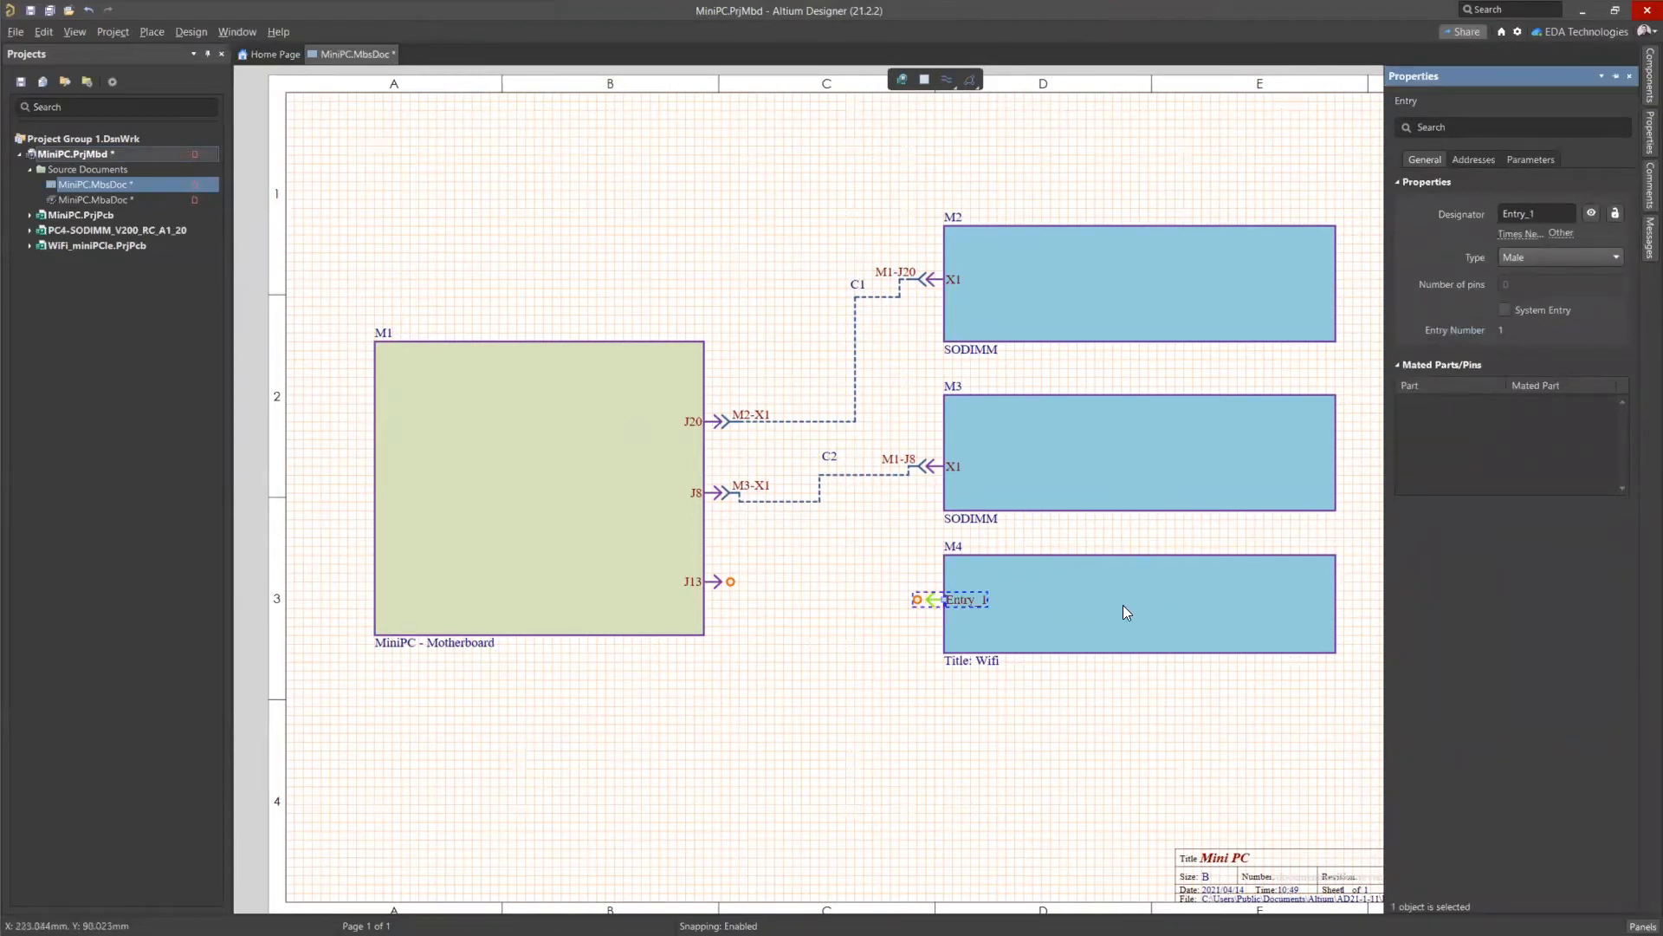
Shift module M4 slightly upward and delete the entry on its left edge.
drag(1123, 604, 1123, 596)
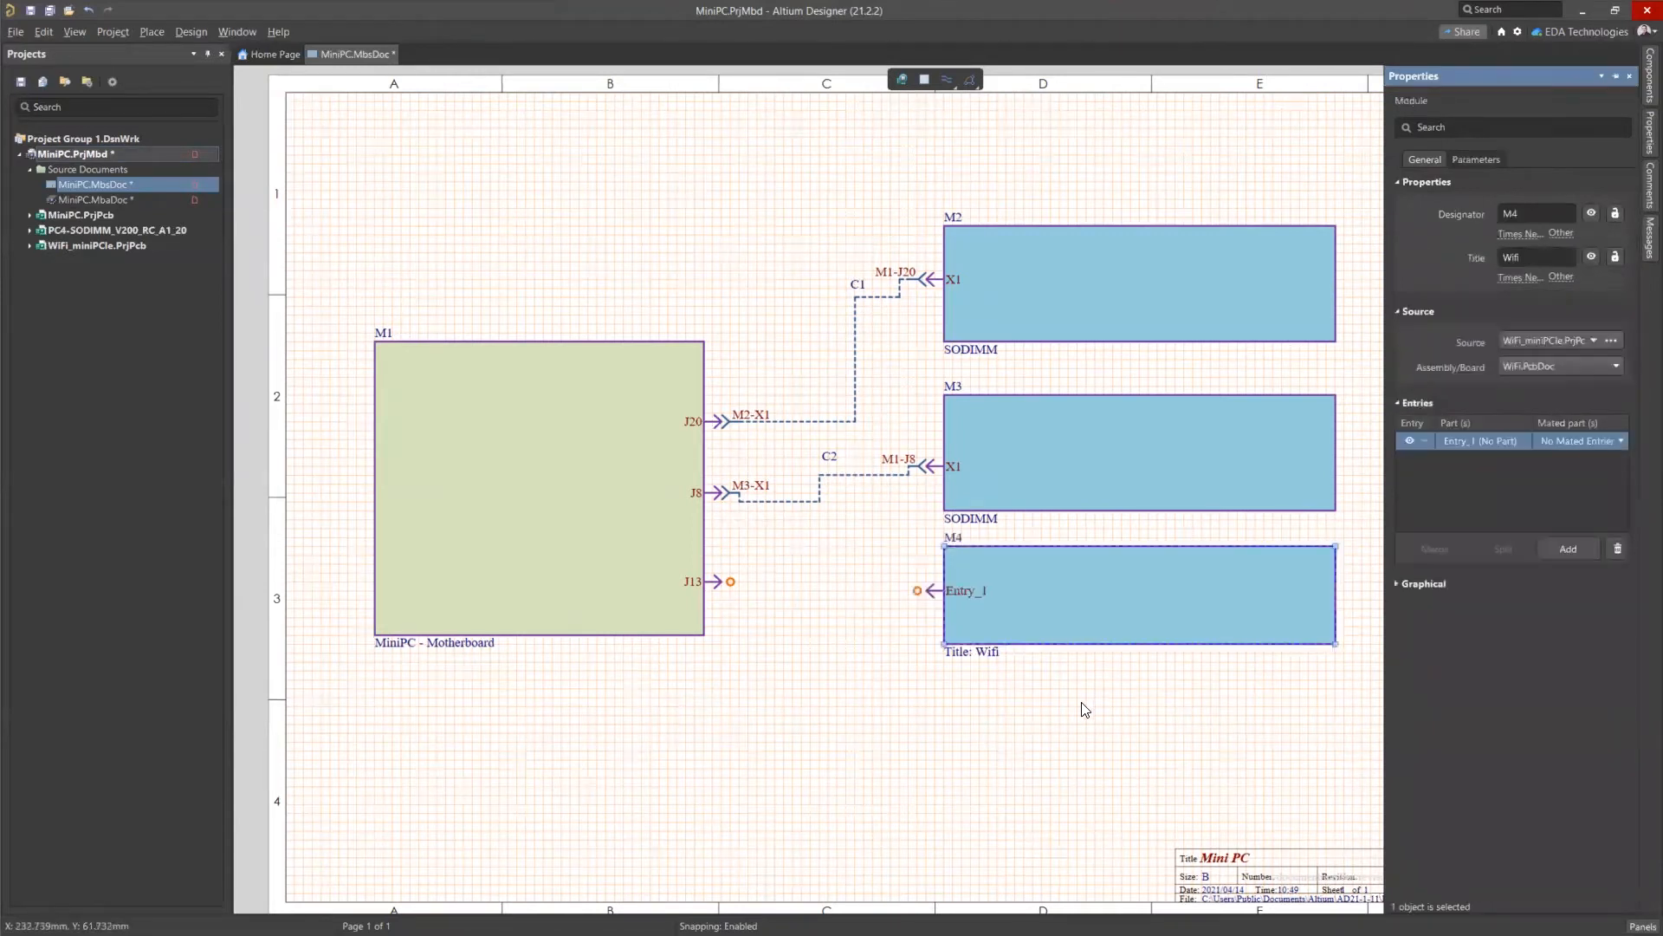
click(936, 594)
key(Delete)
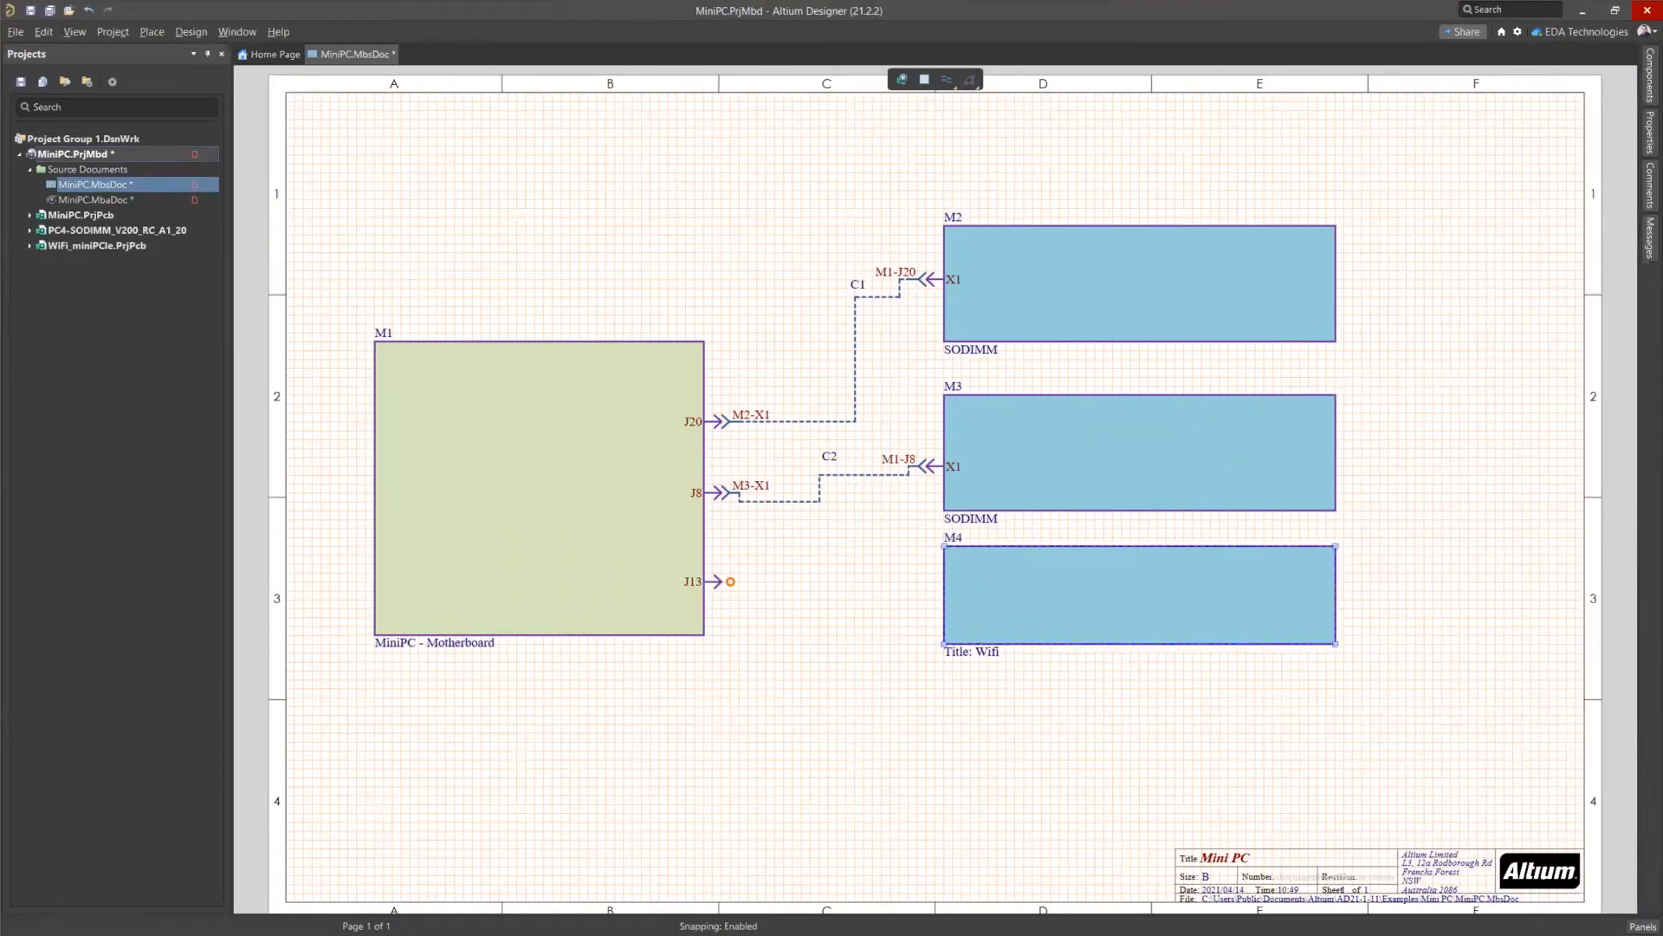
Add an entry to module M4 from its properties and move it to the module's left edge.
click(1640, 130)
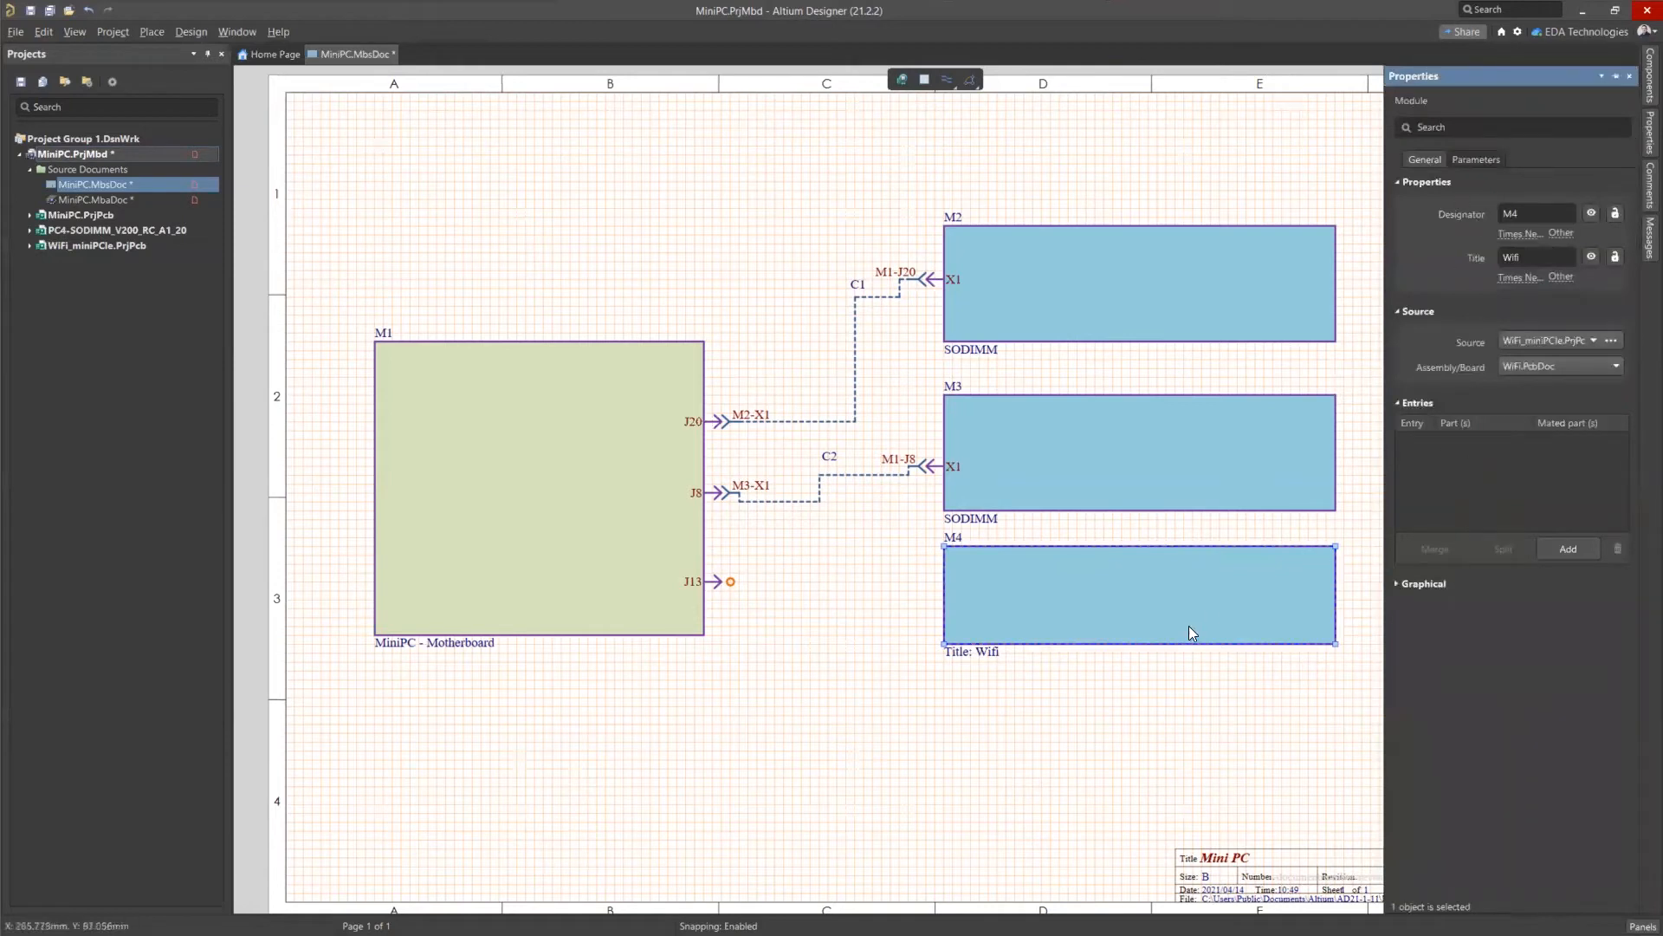
click(1568, 549)
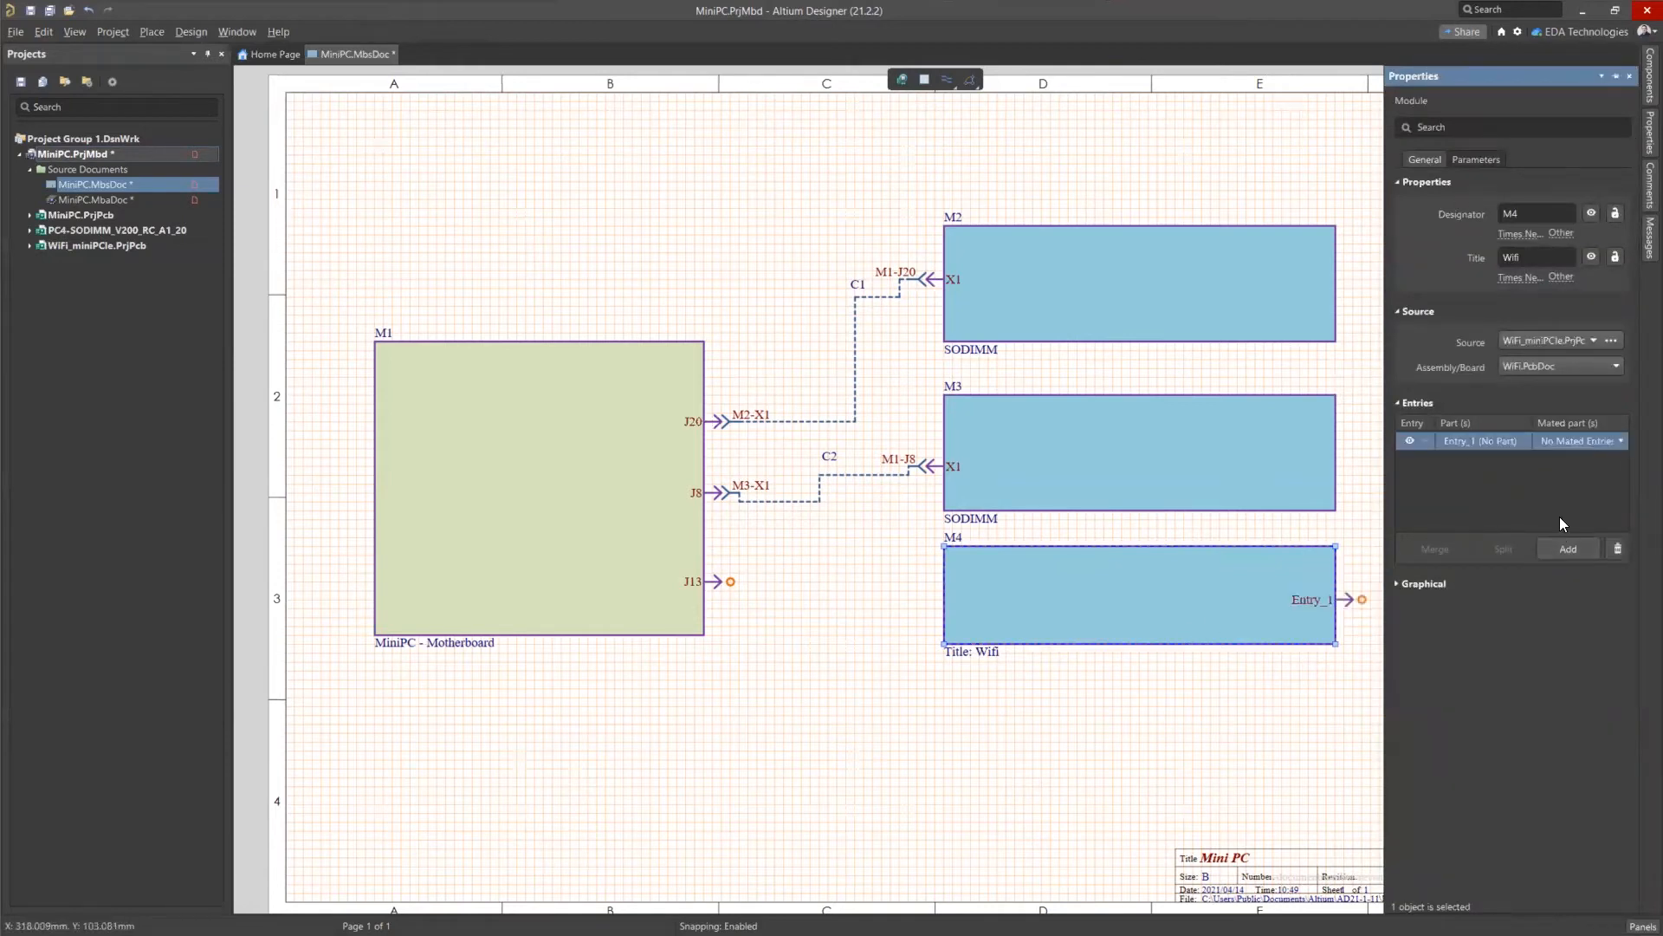
drag(1345, 598, 958, 600)
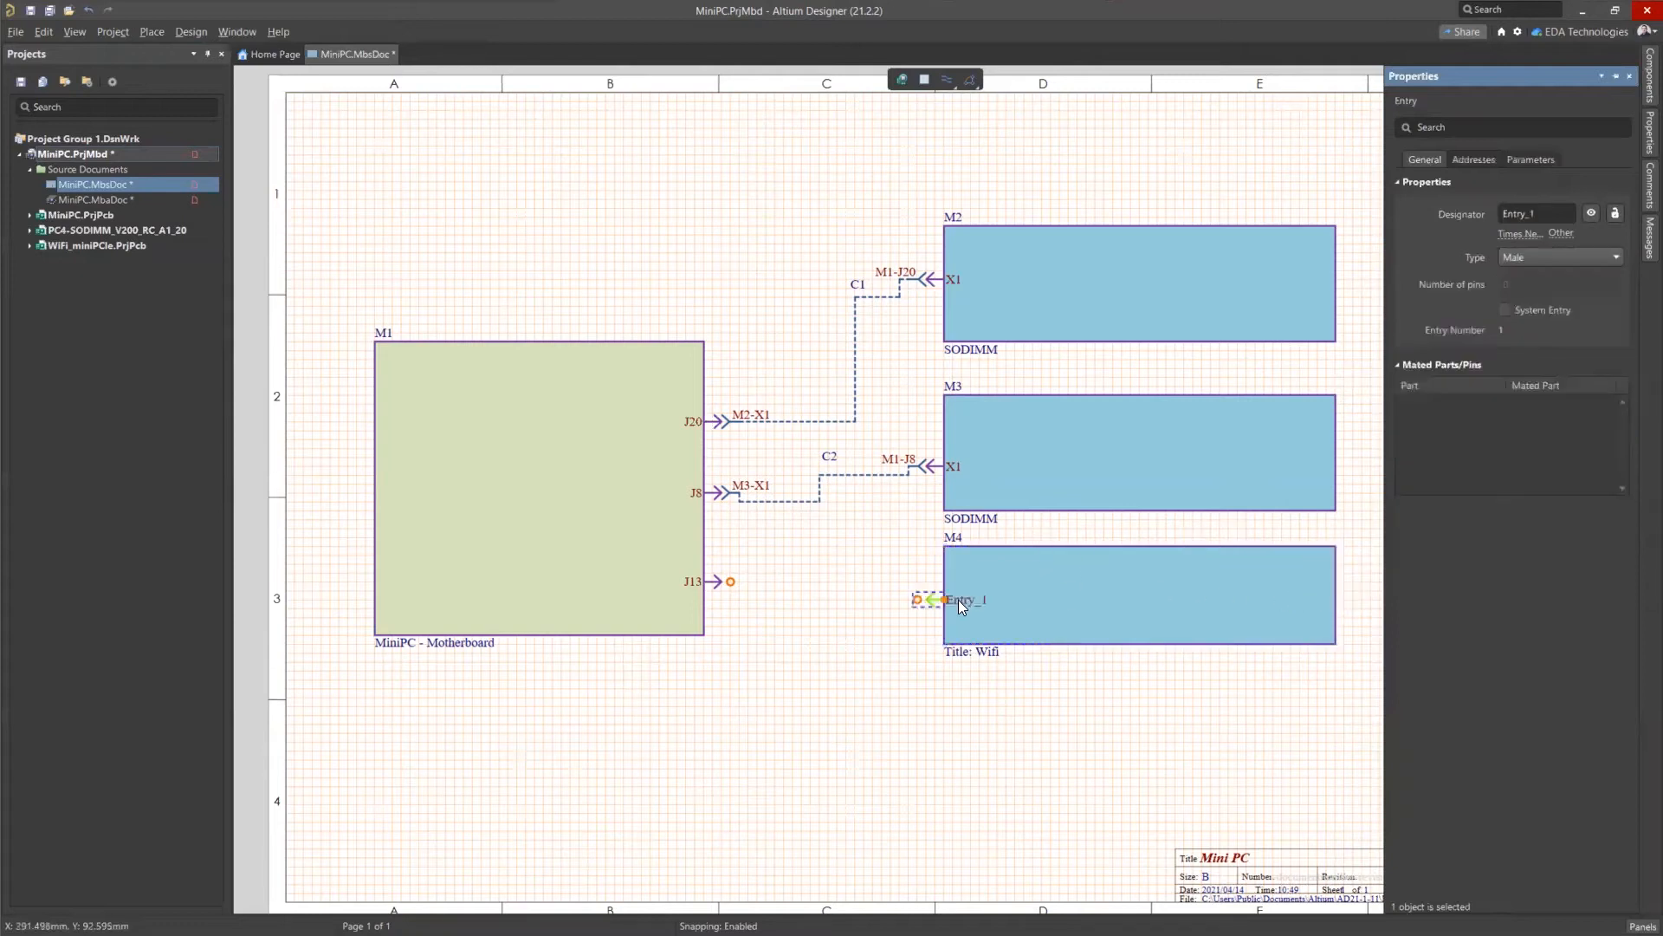
click(1086, 603)
double_click(928, 599)
click(975, 599)
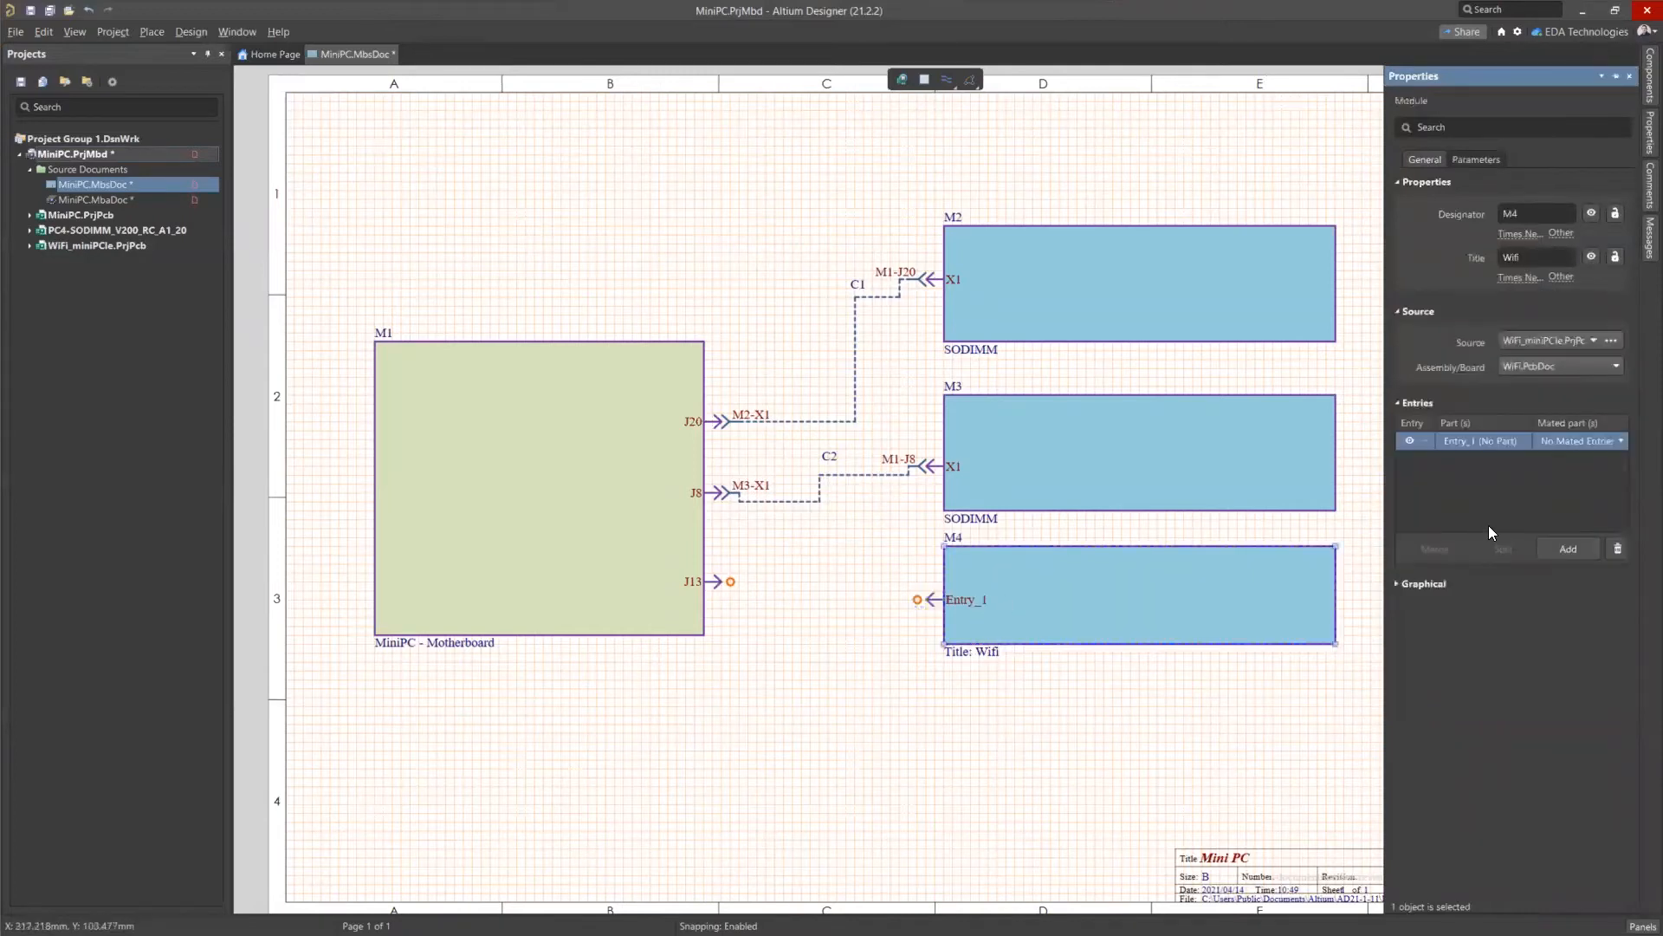
Try to edit the part assignment of M4's entry, and delete the entry from the module.
click(1504, 438)
click(1524, 480)
click(1617, 548)
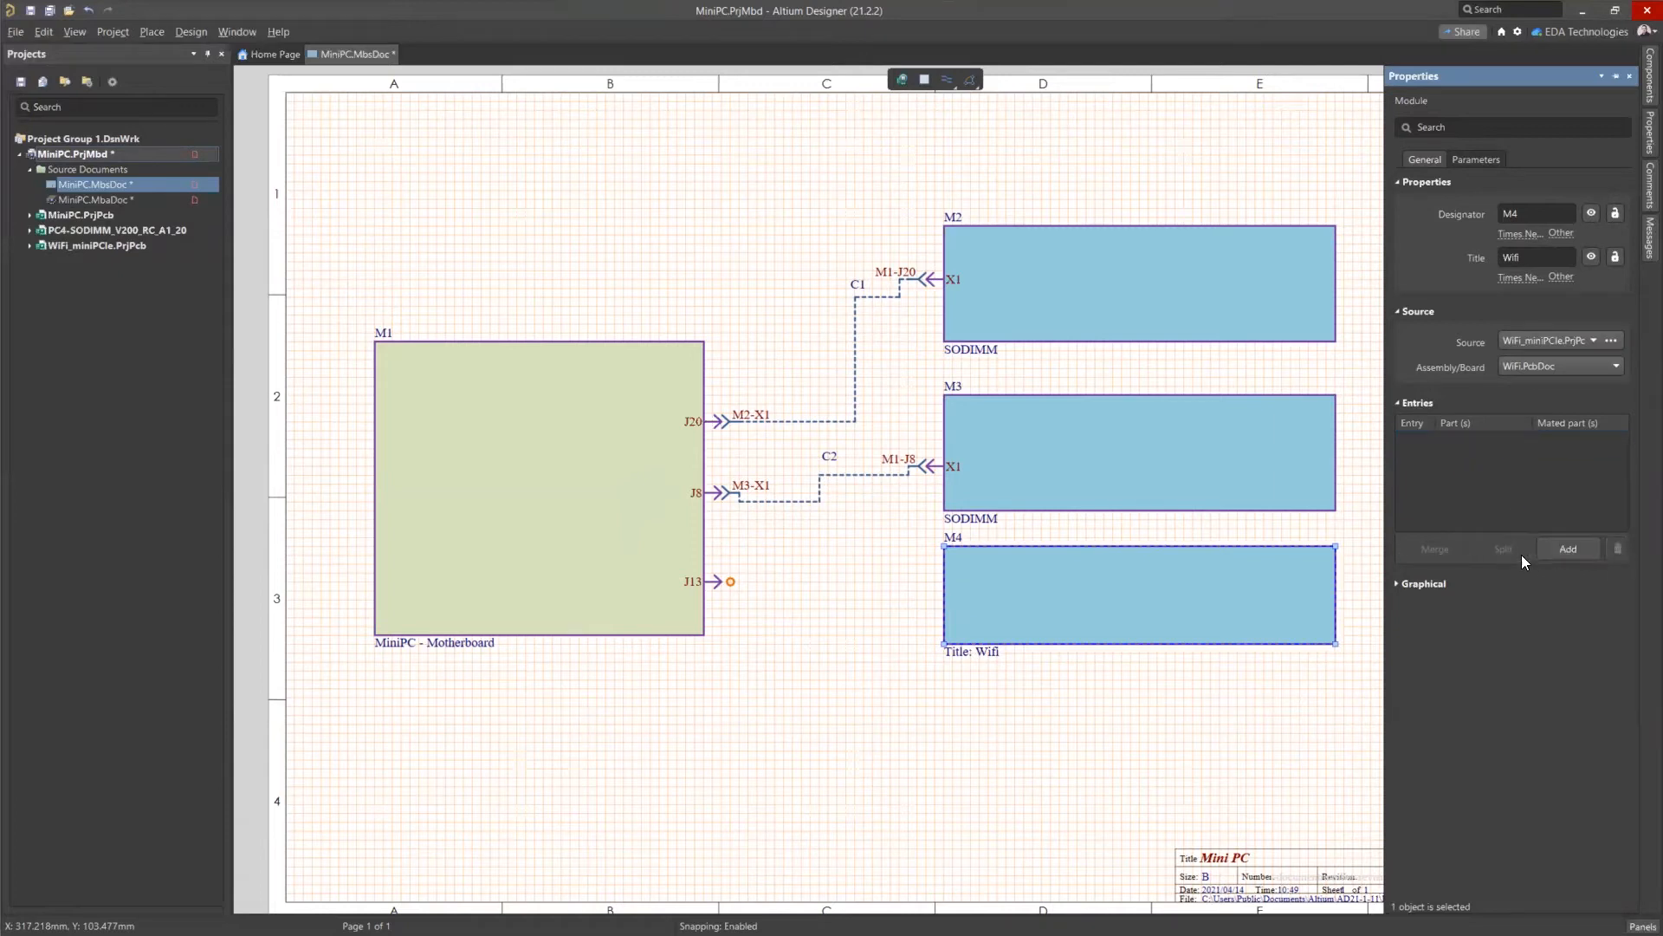
Inspect the PCIeMini edge connector's parameters in the WiFi board's Connector_WiFi.SchDoc, and return to the MiniPC multiboard schematic.
click(29, 246)
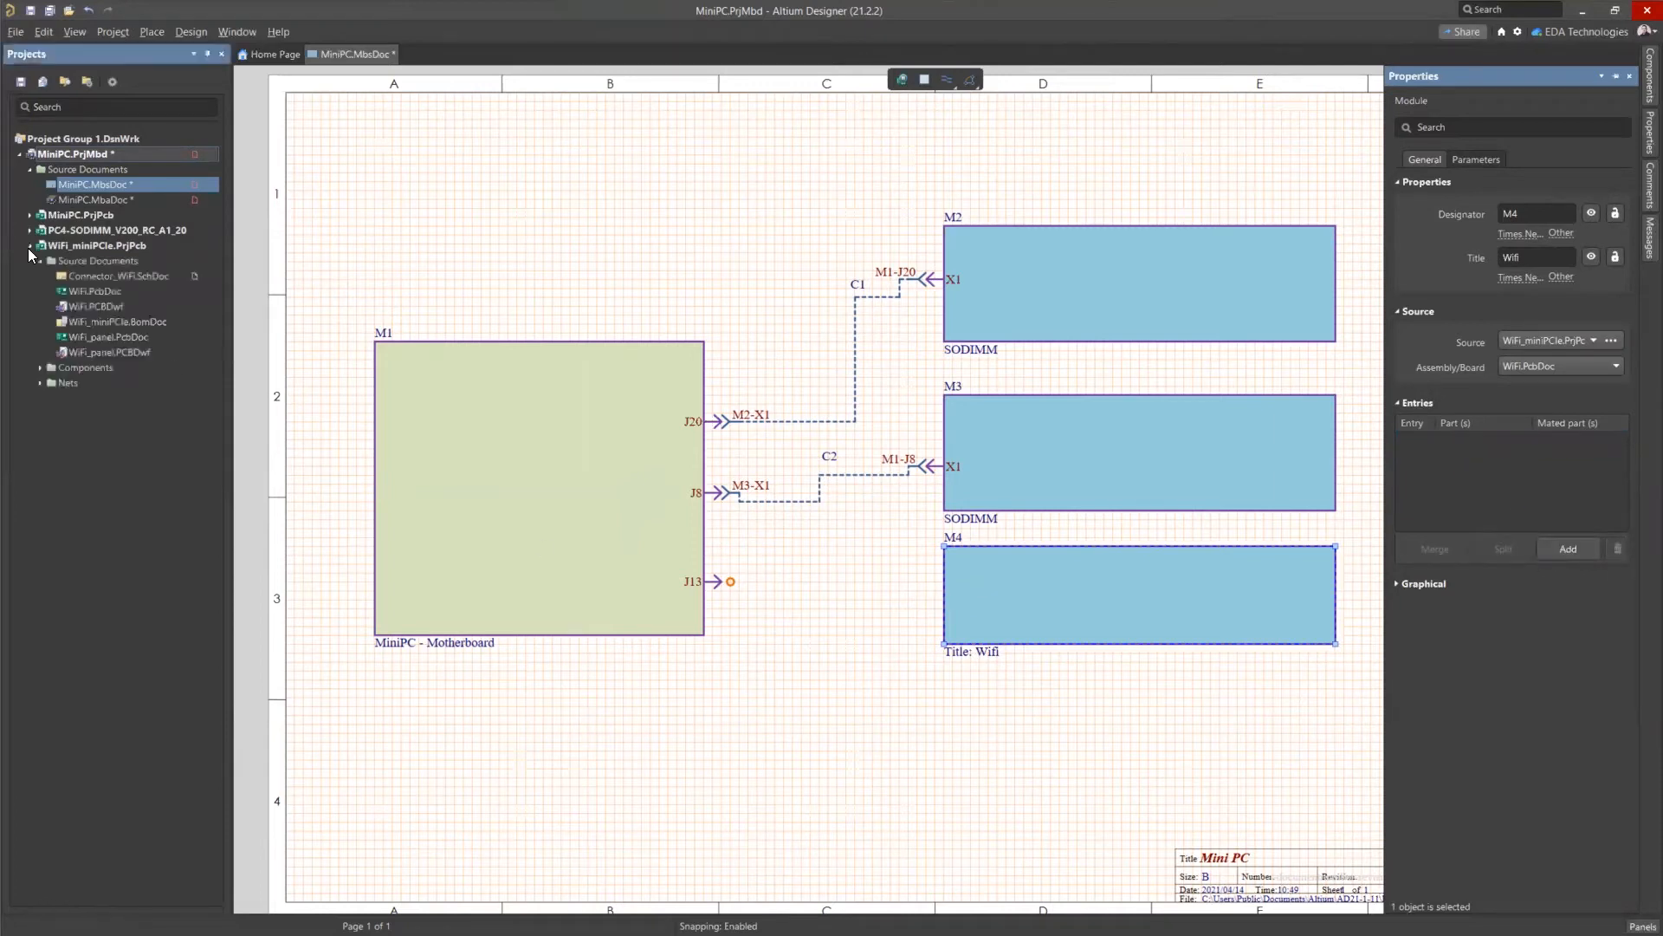
click(99, 274)
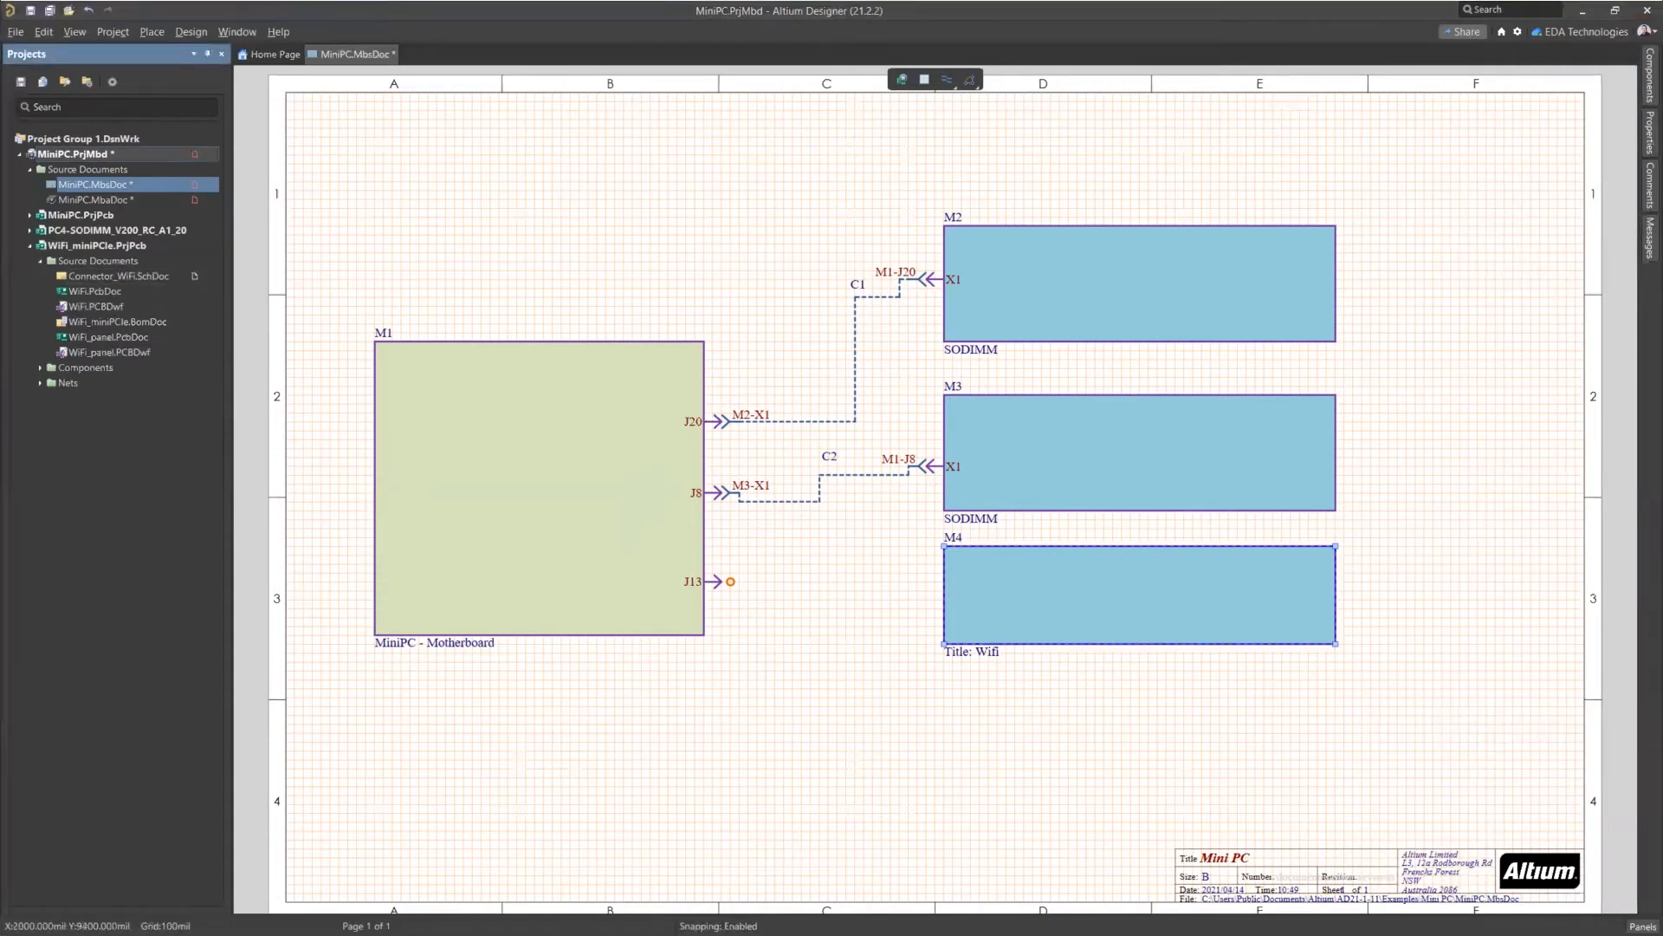
drag(119, 275, 598, 226)
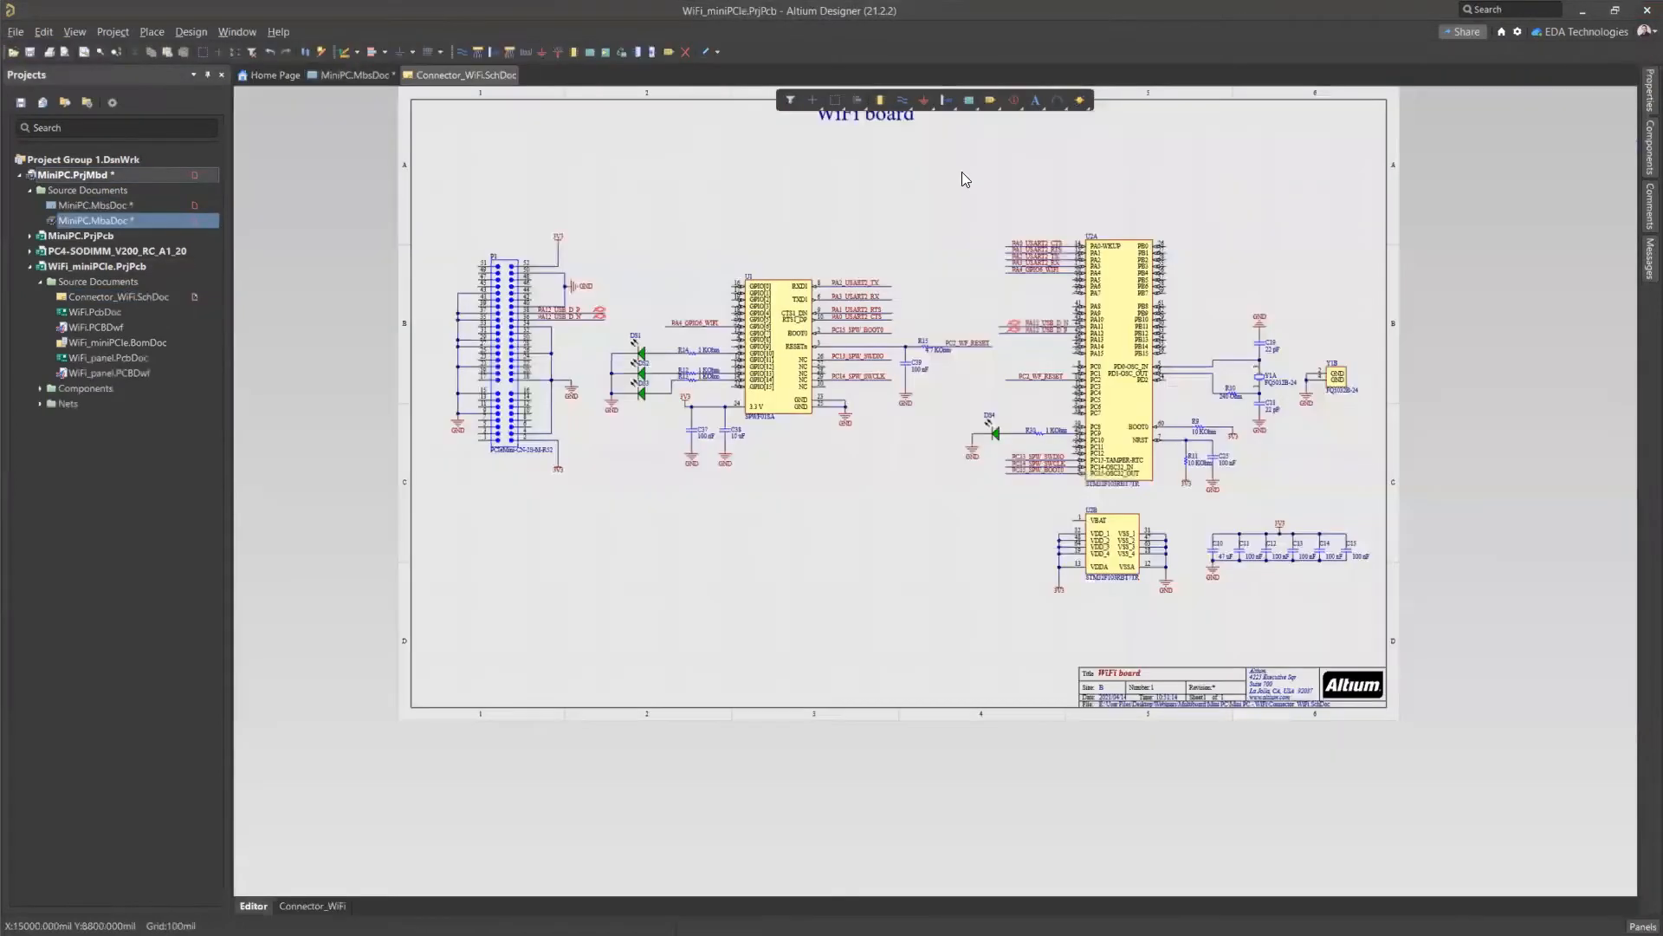
click(443, 73)
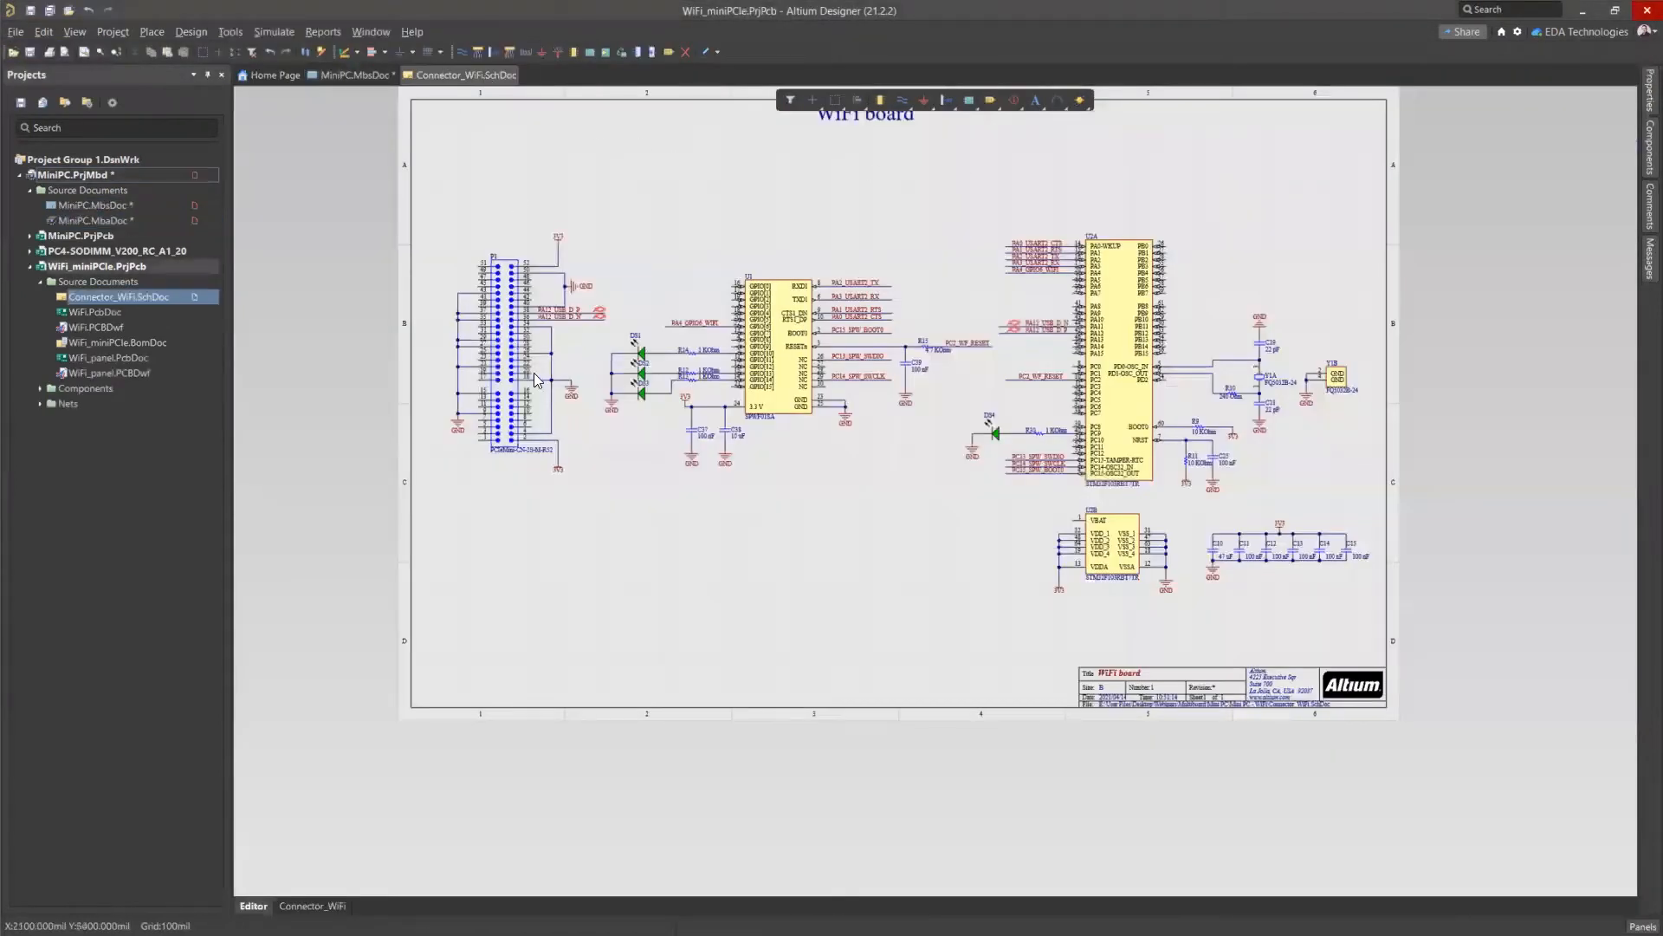
double_click(497, 338)
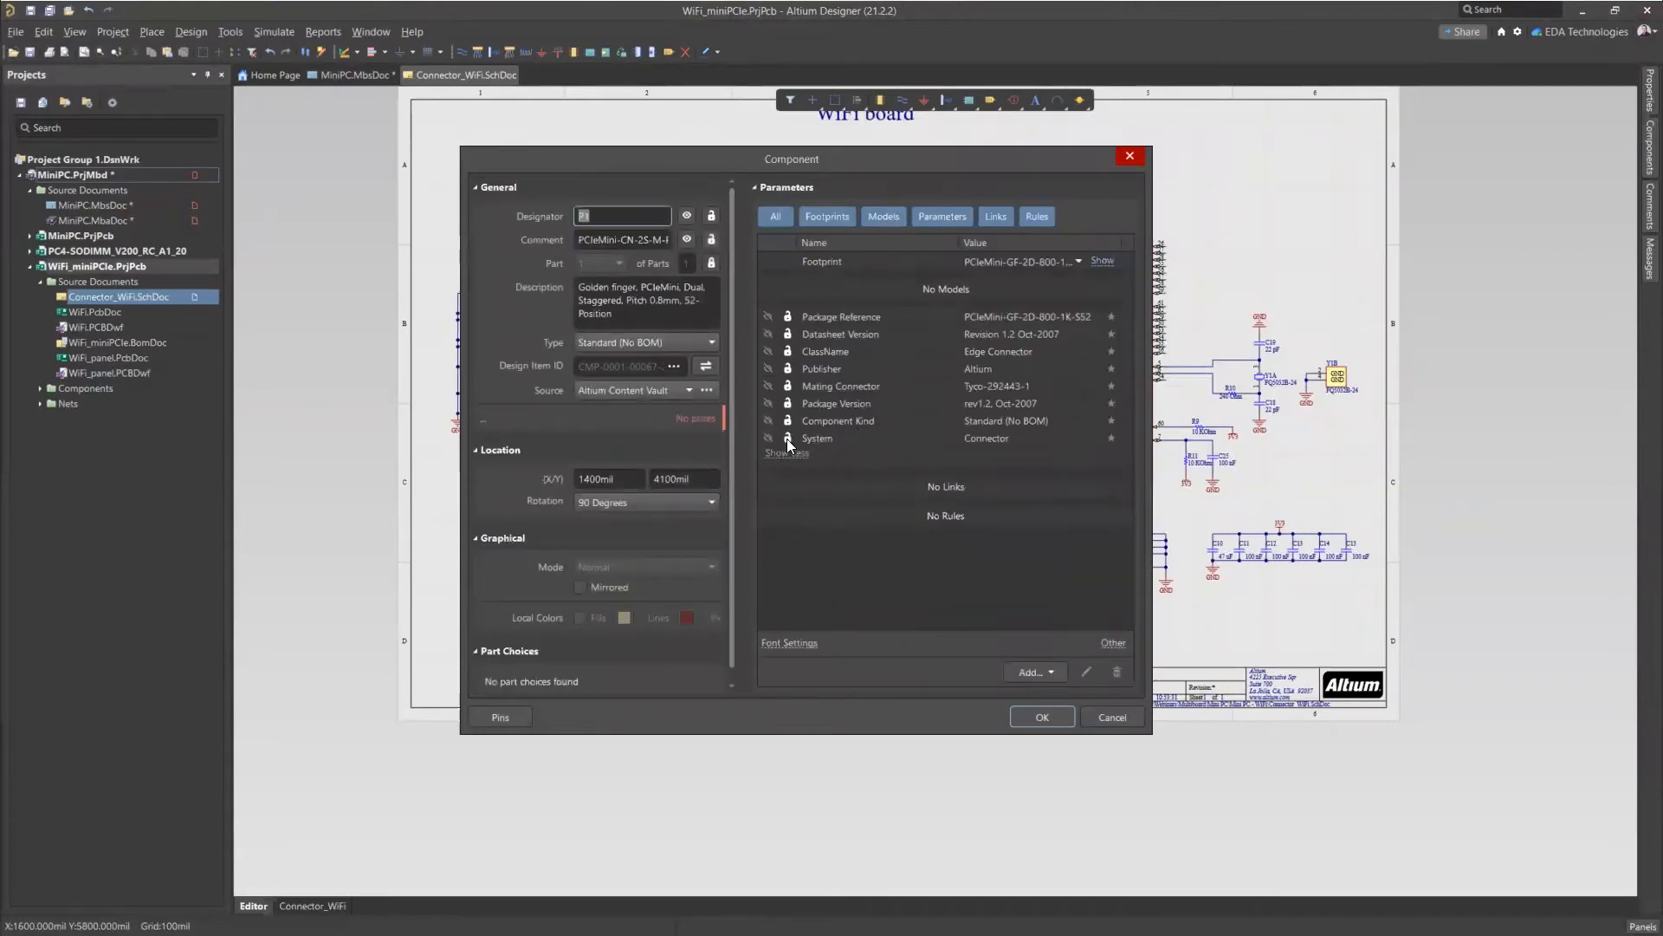
click(1109, 716)
double_click(101, 205)
Add an entry to module M4 again and try to assign its part and mated part.
click(847, 672)
click(1639, 140)
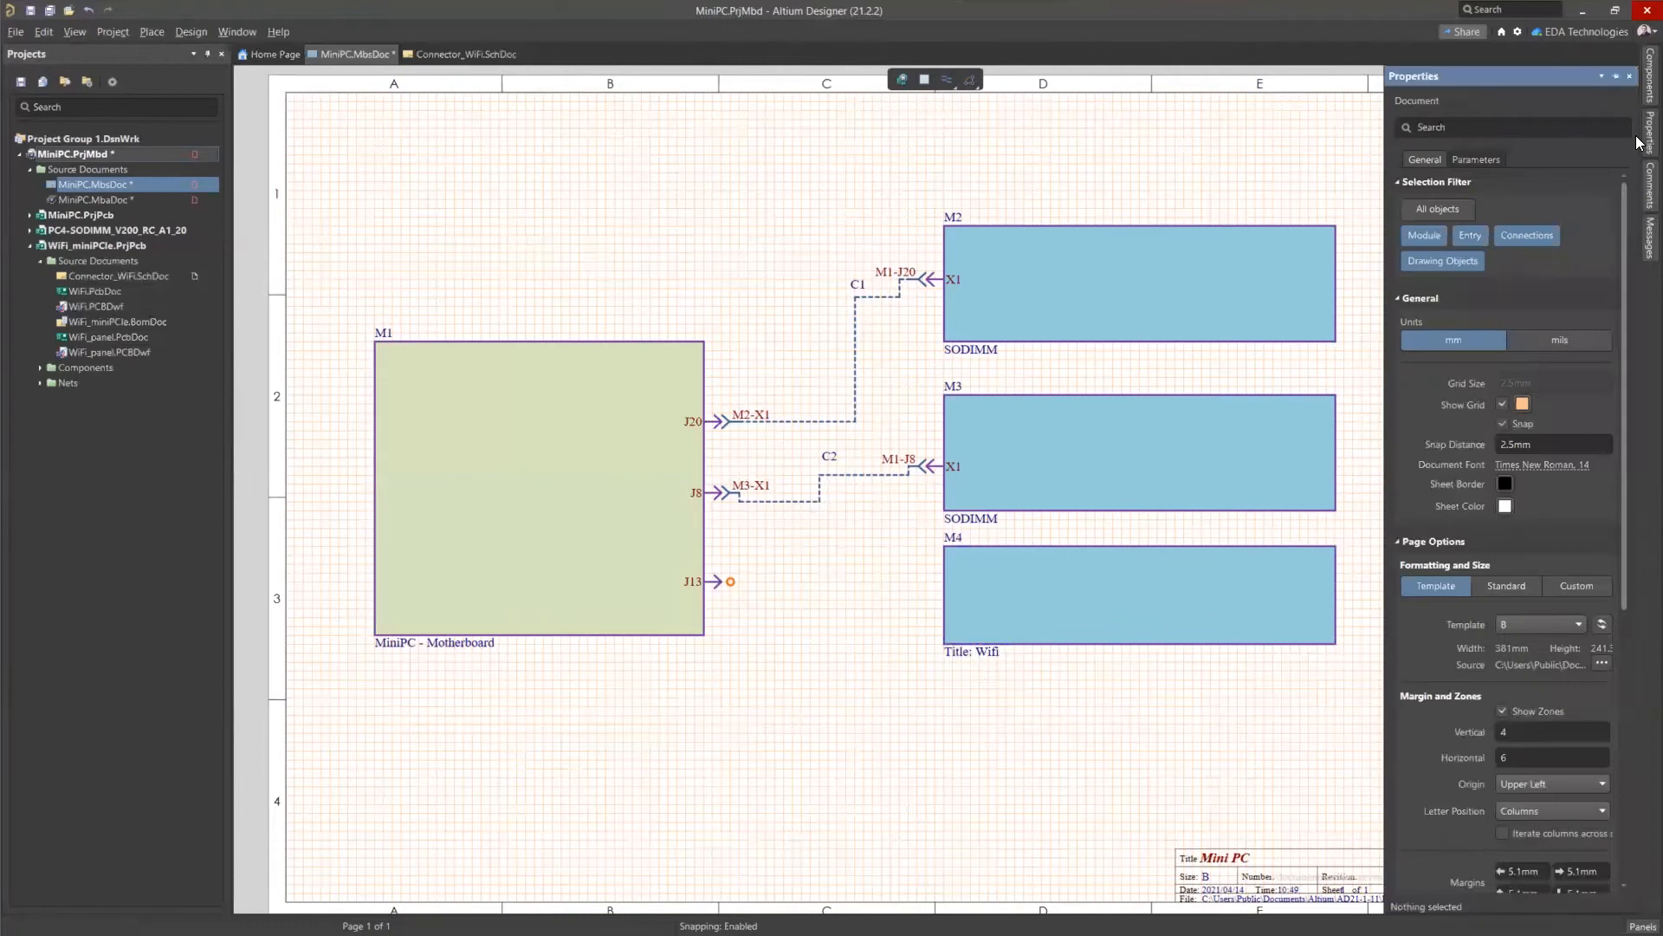
click(1145, 568)
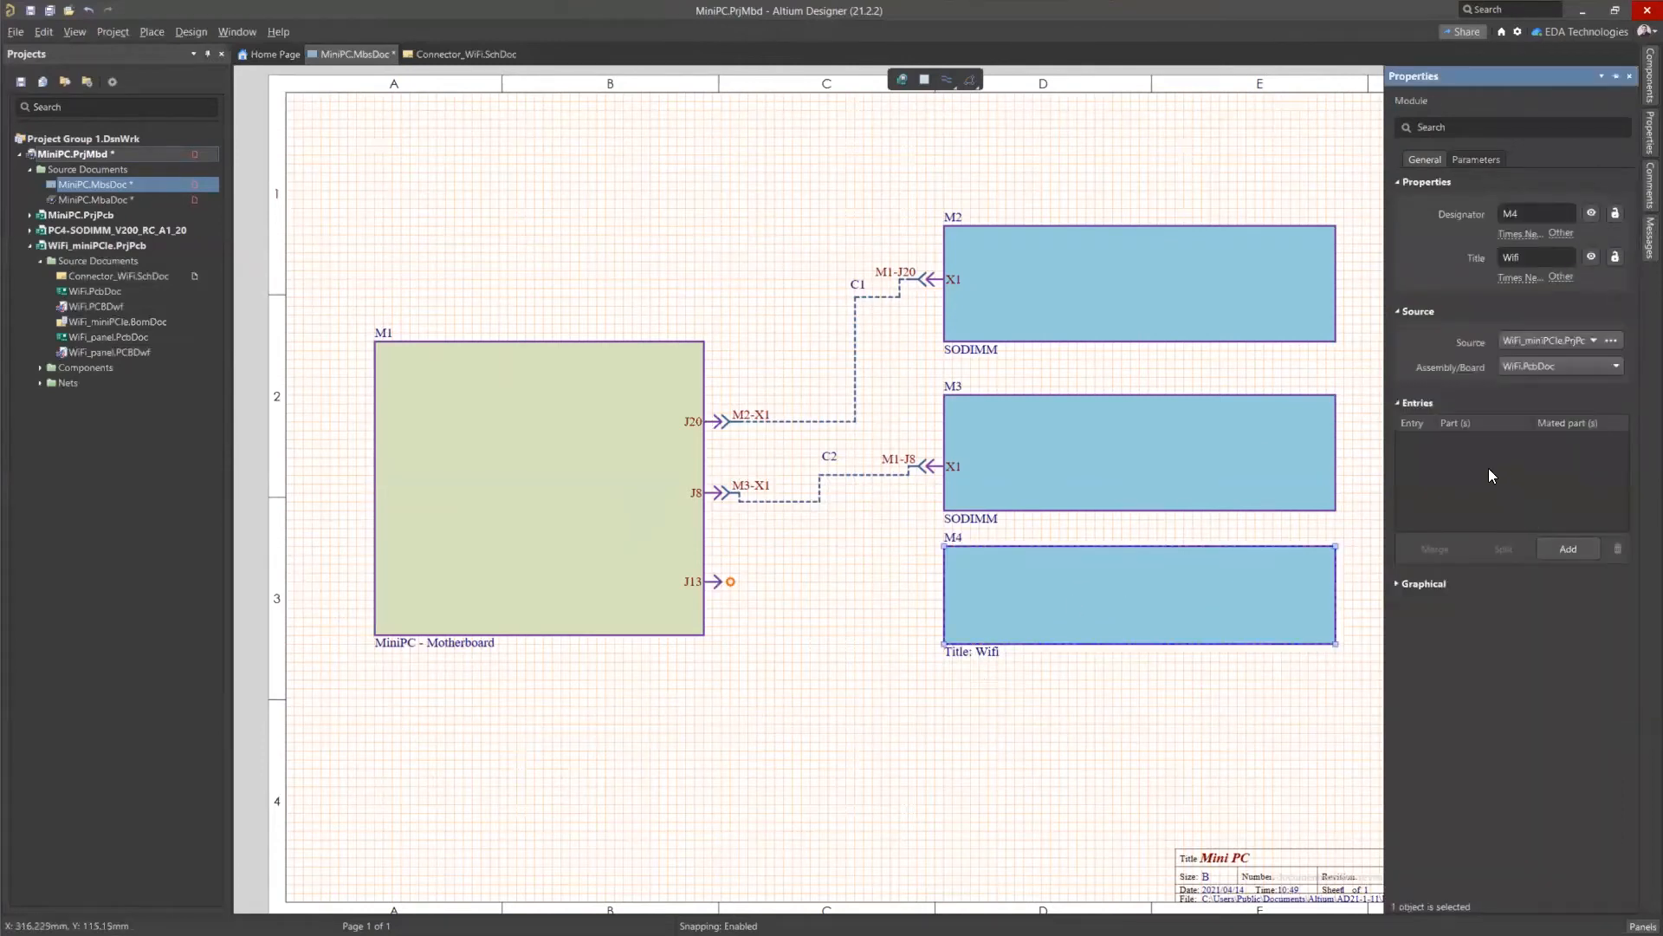
click(1570, 550)
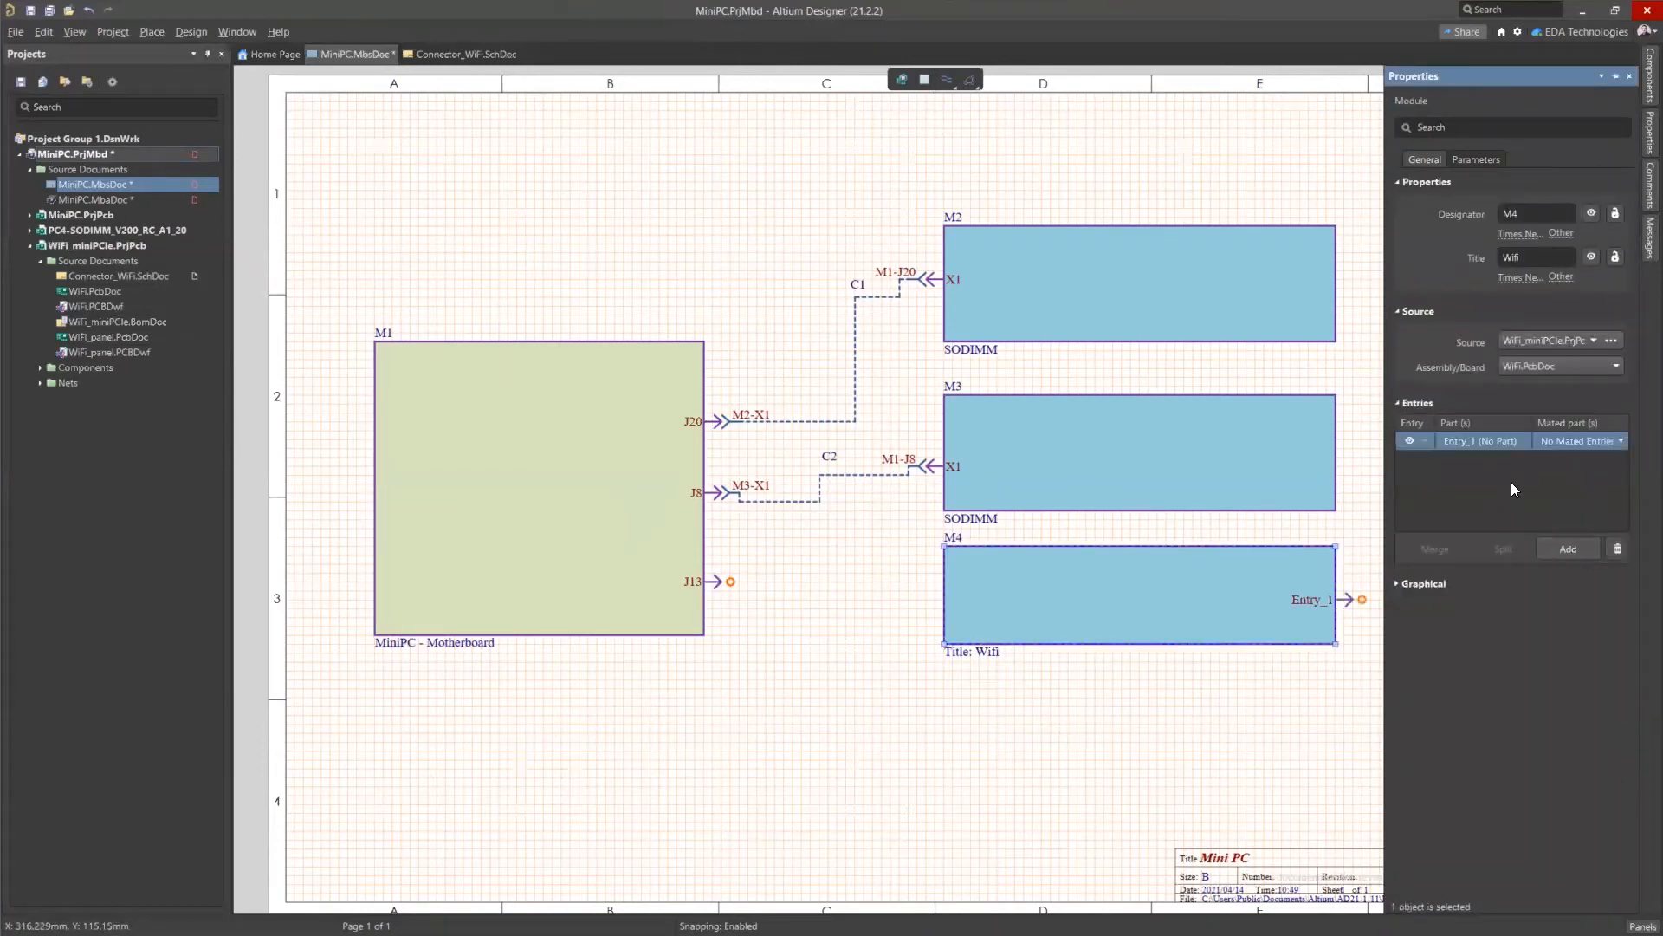
double_click(1469, 437)
click(1527, 442)
click(1493, 525)
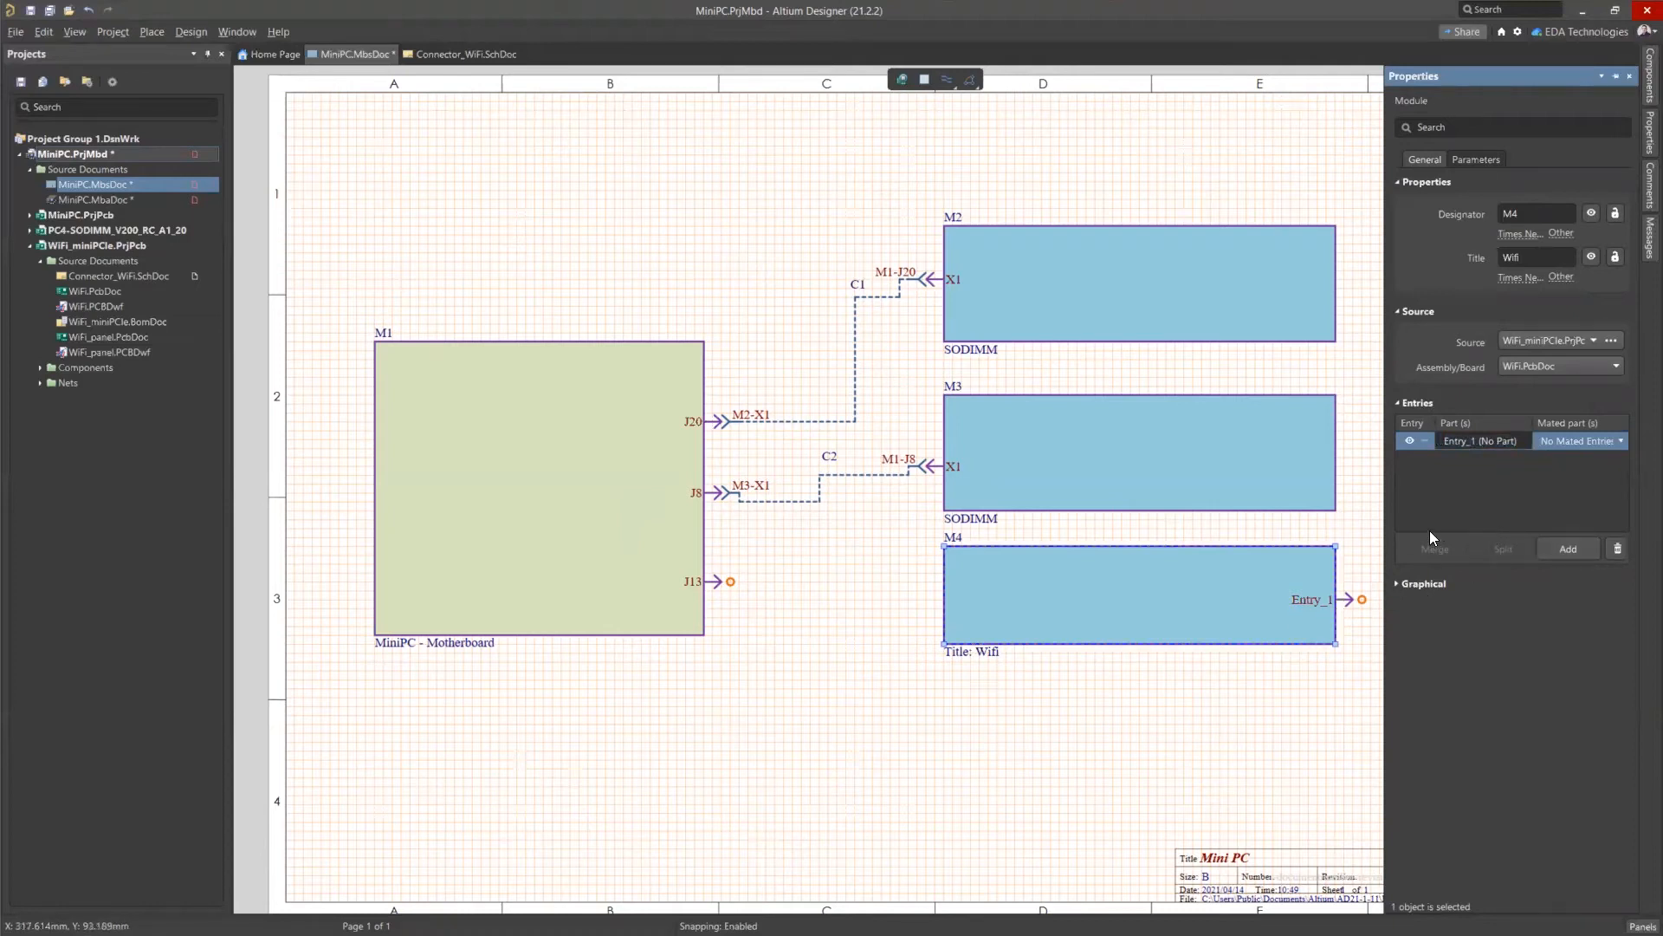
Compare the entries of SODIMM modules M3 and M2 with the entry of module M4.
click(1190, 494)
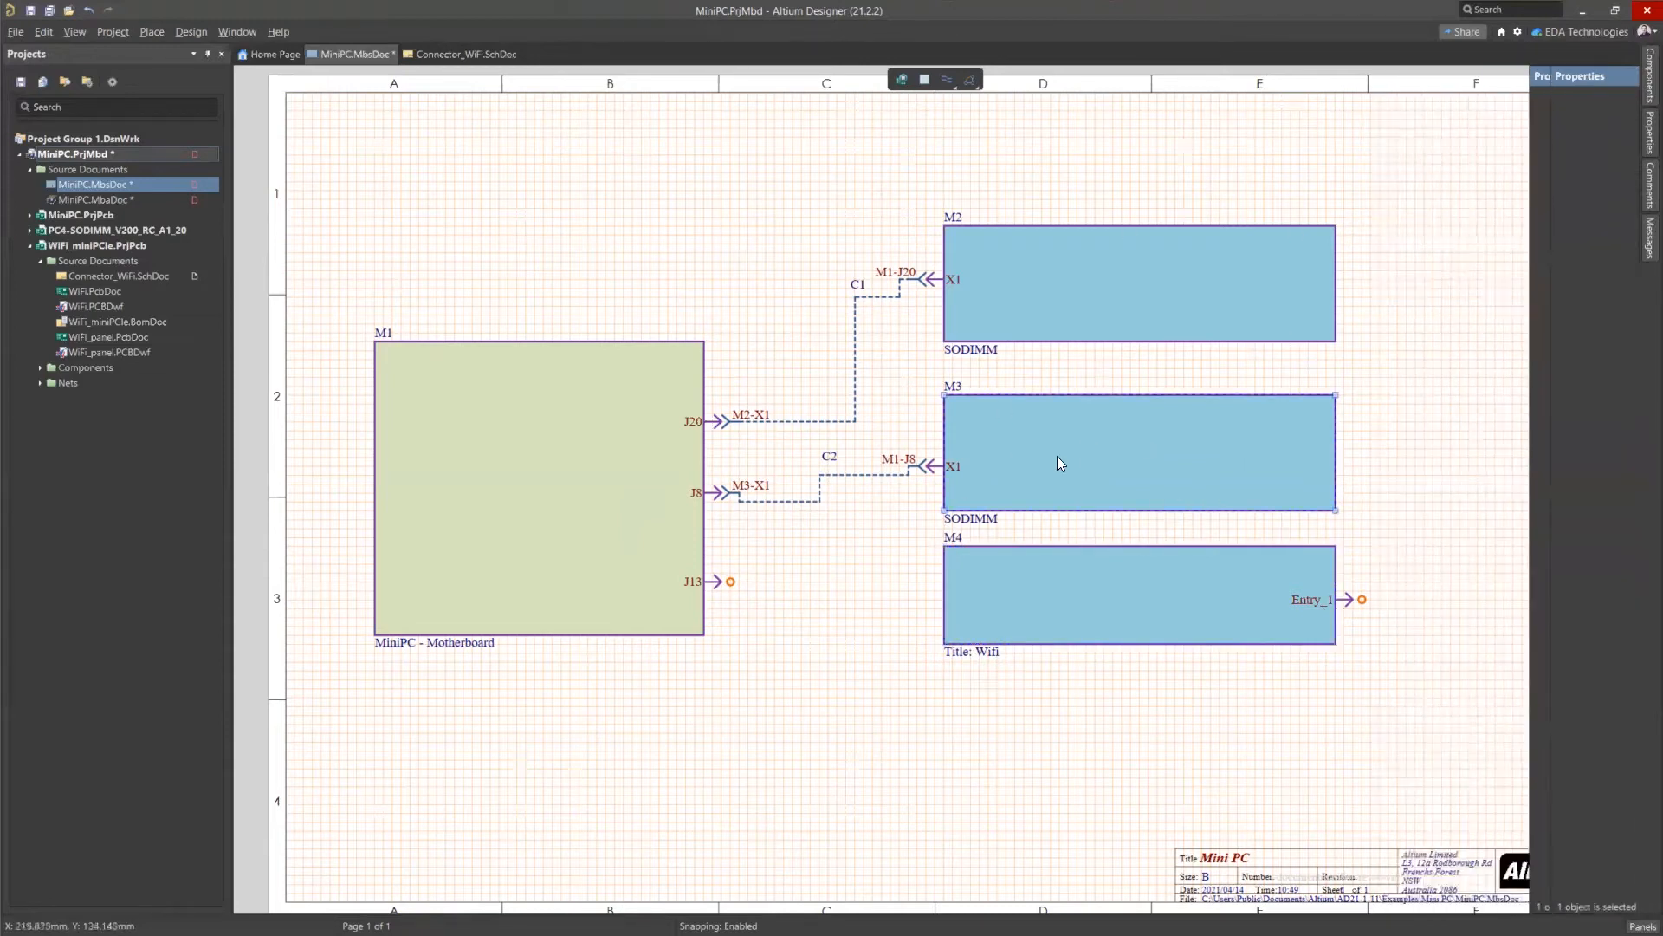
mouse_move(1639, 132)
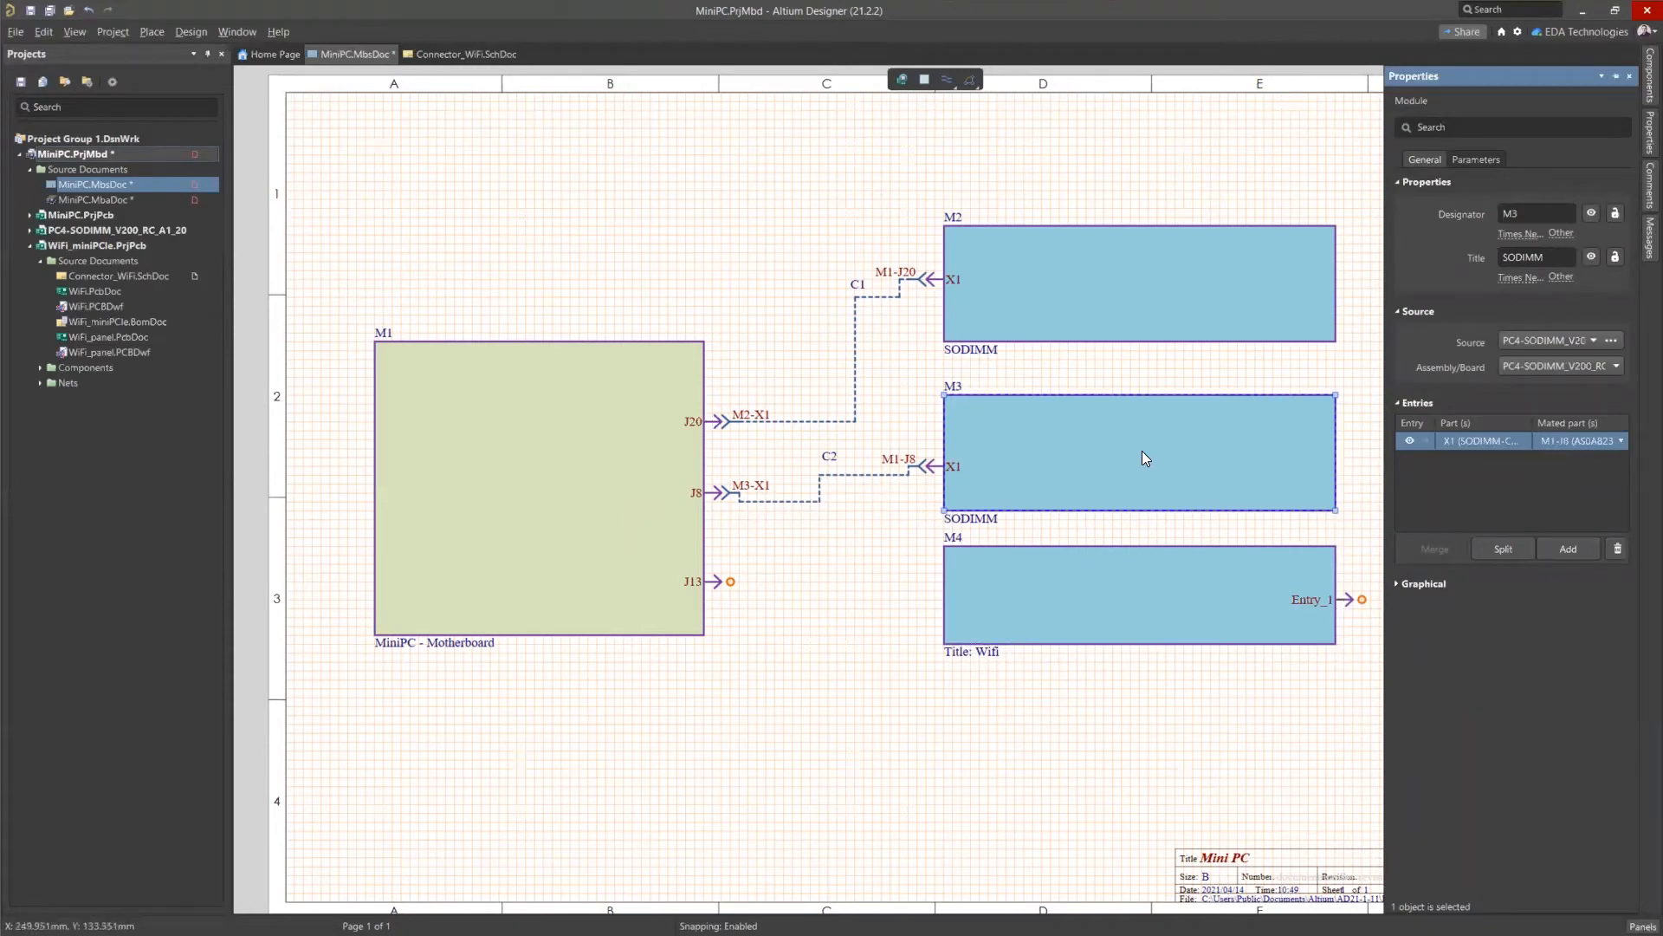
click(1092, 279)
click(1112, 617)
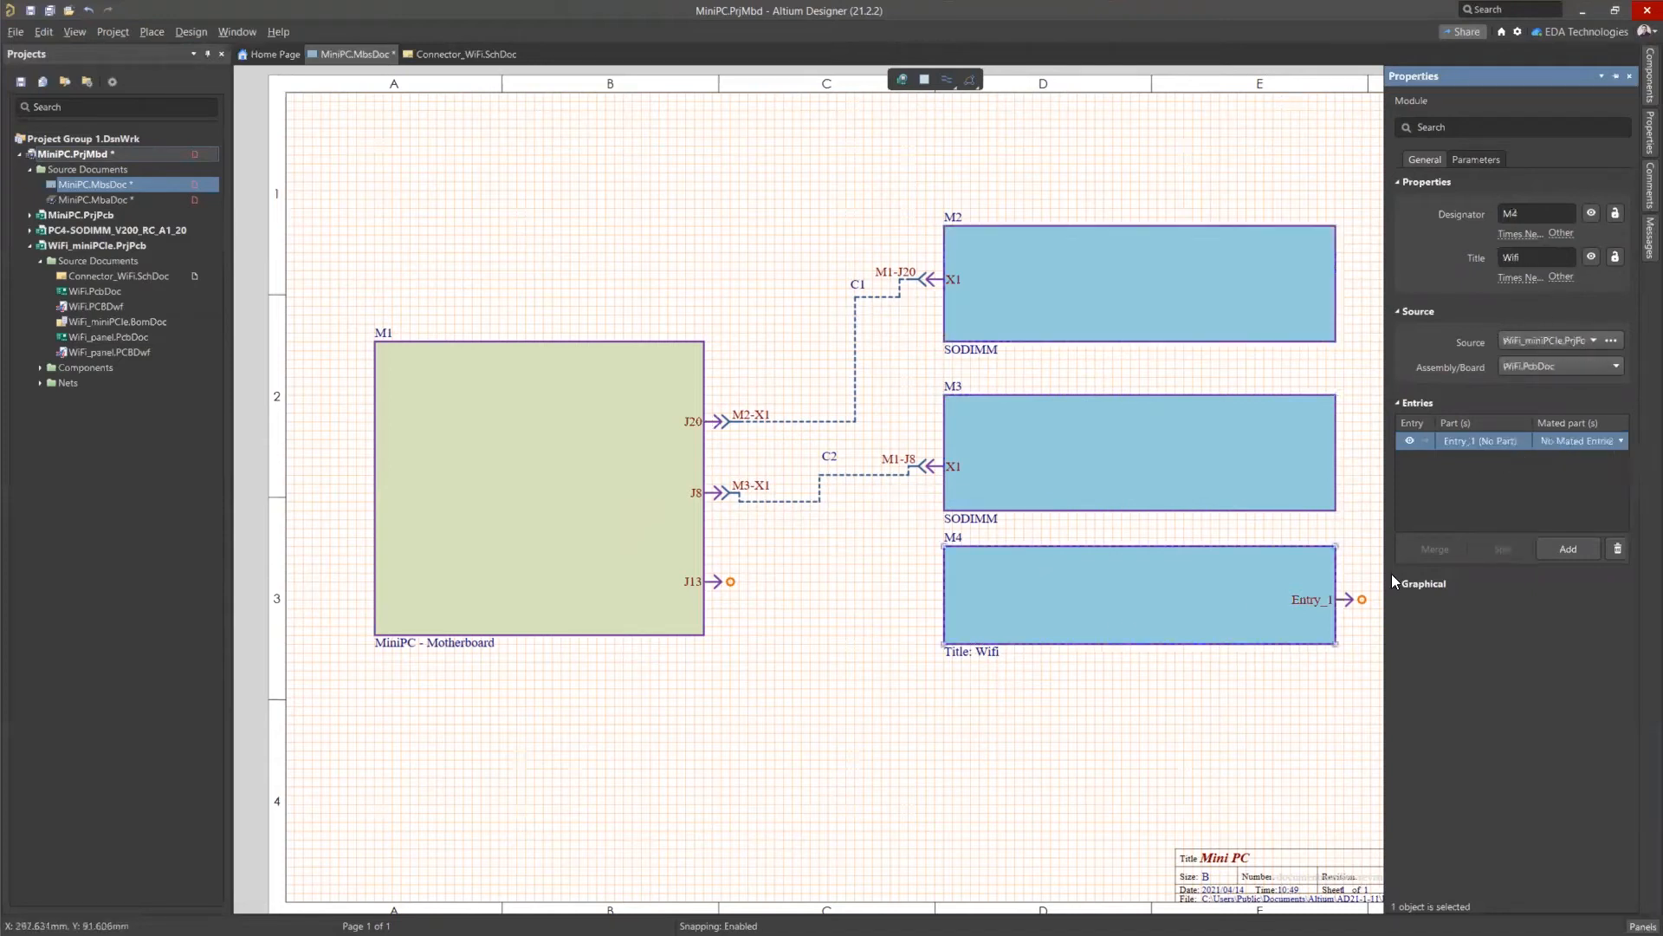
mouse_move(1650, 132)
click(1506, 442)
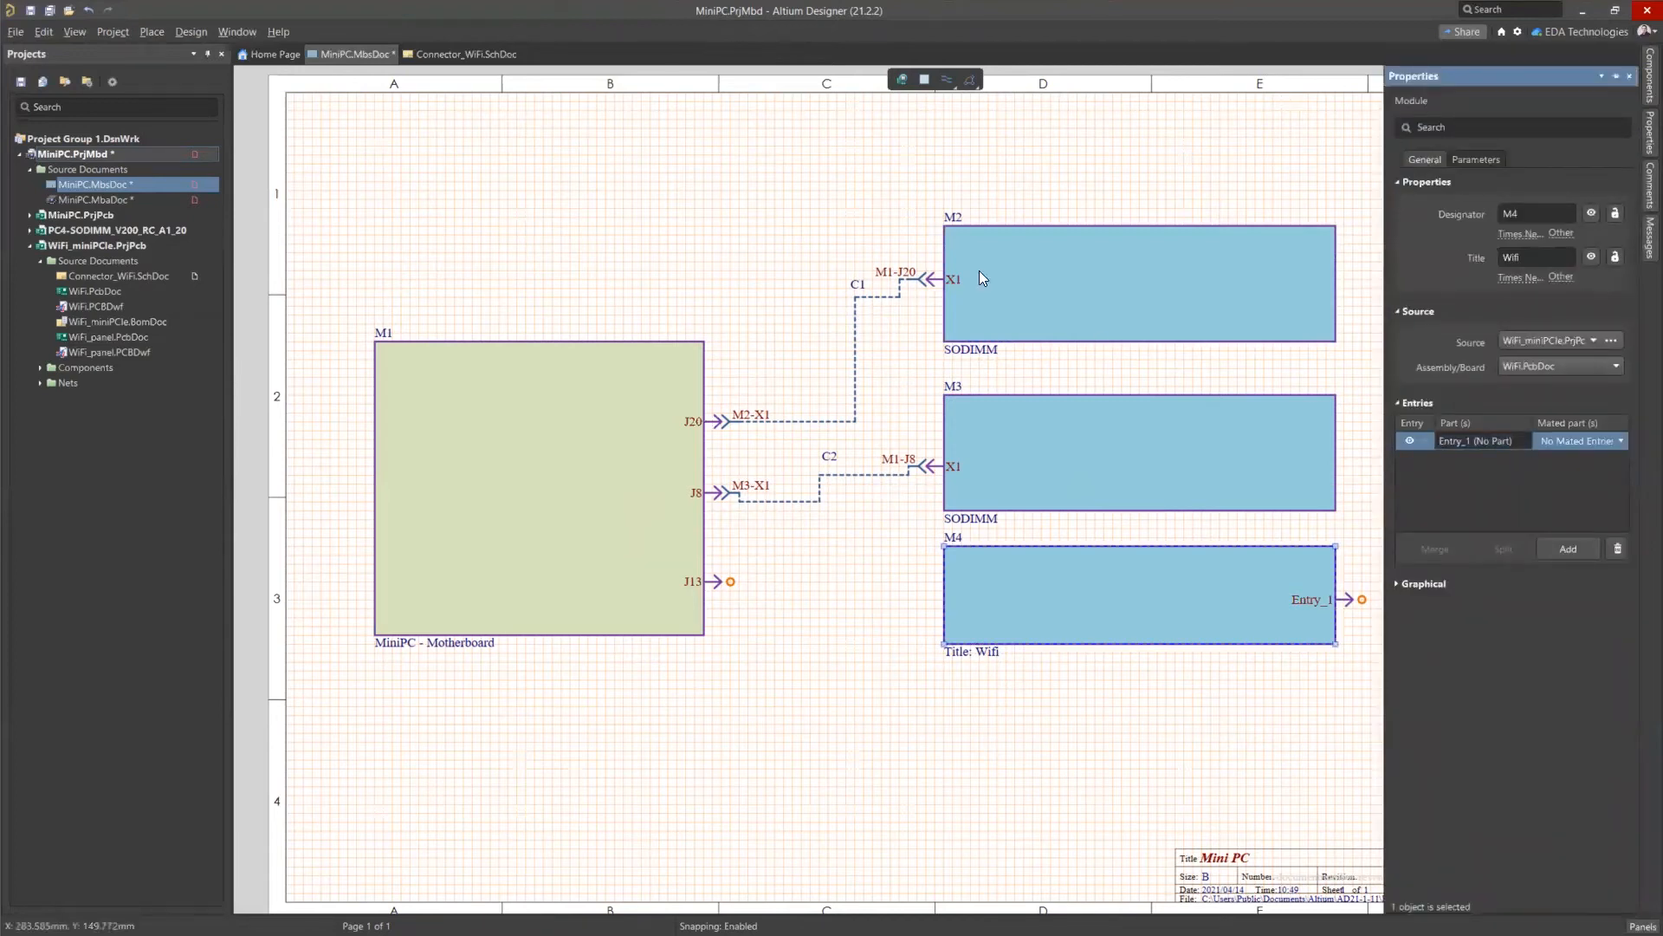
Review connector P1 in the Connector_WiFi schematic, and return to the multiboard schematic.
click(463, 54)
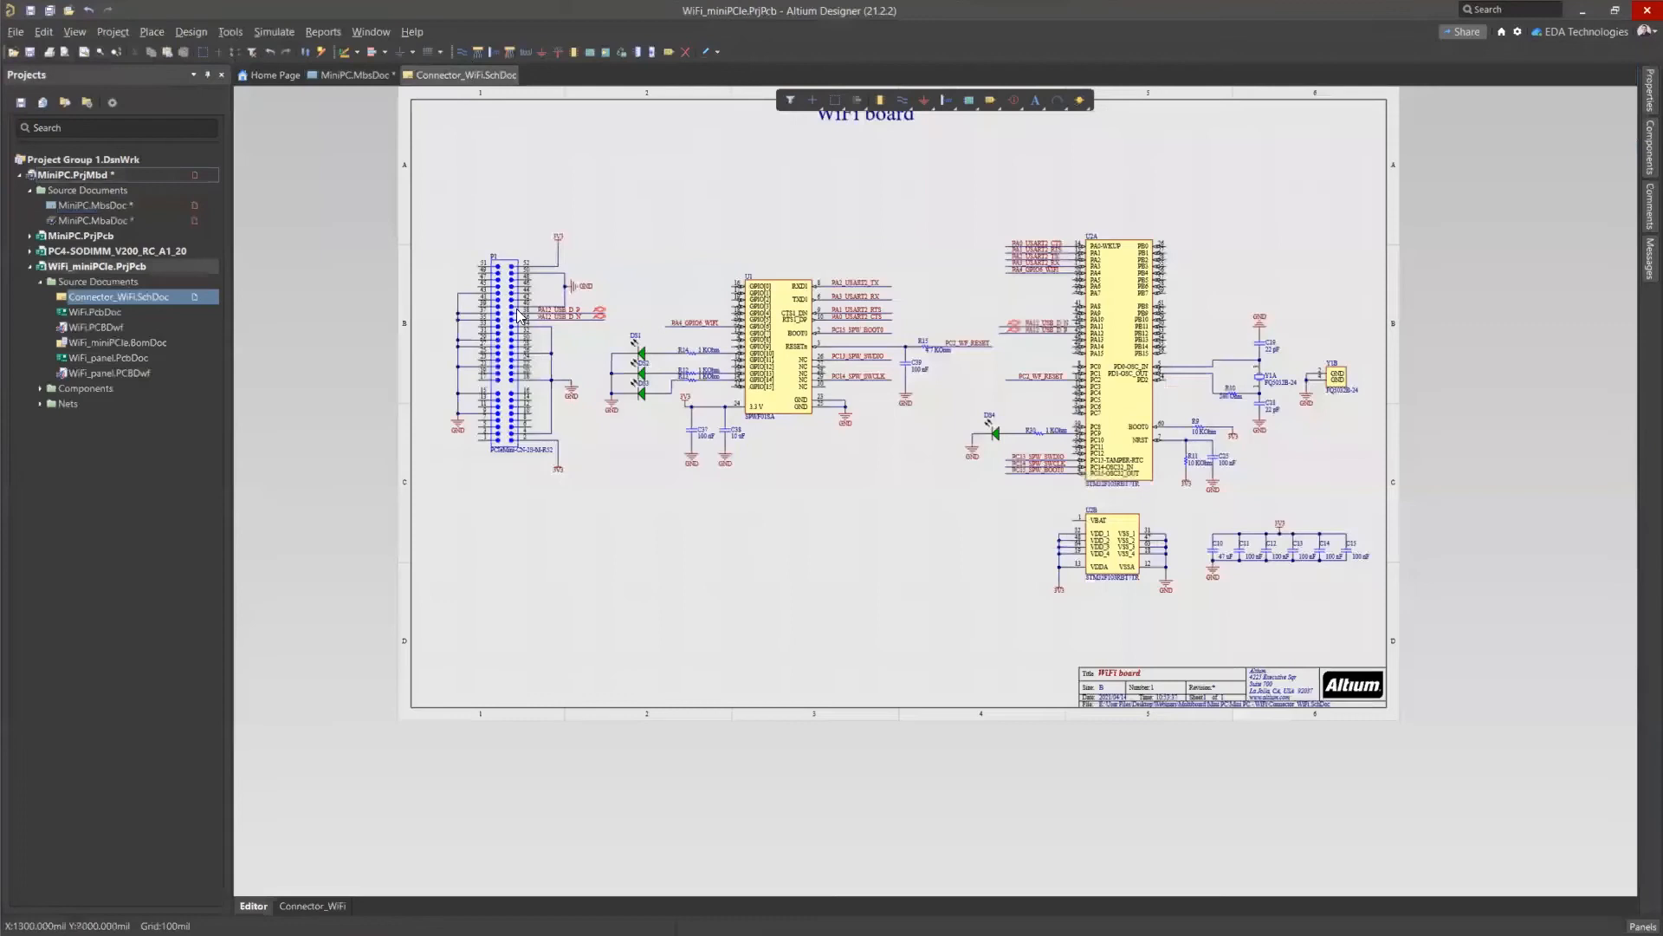
ctrl+scroll(500, 312, up, 2)
click(355, 75)
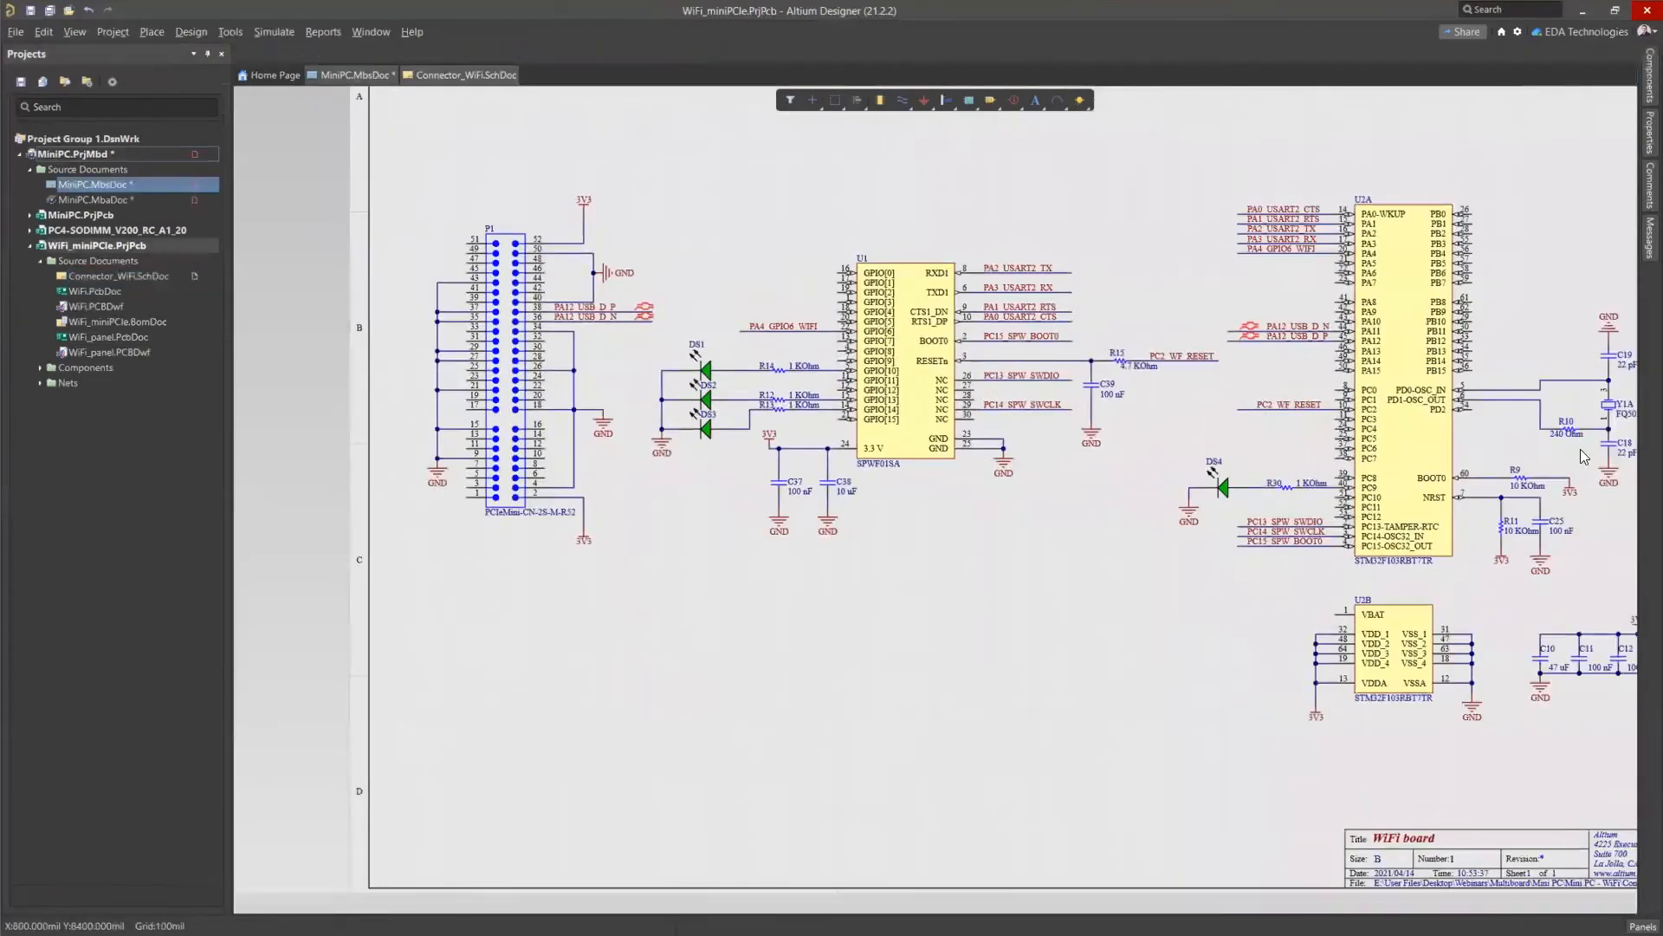
Delete the unassigned entry from module M4.
click(1277, 582)
click(1648, 131)
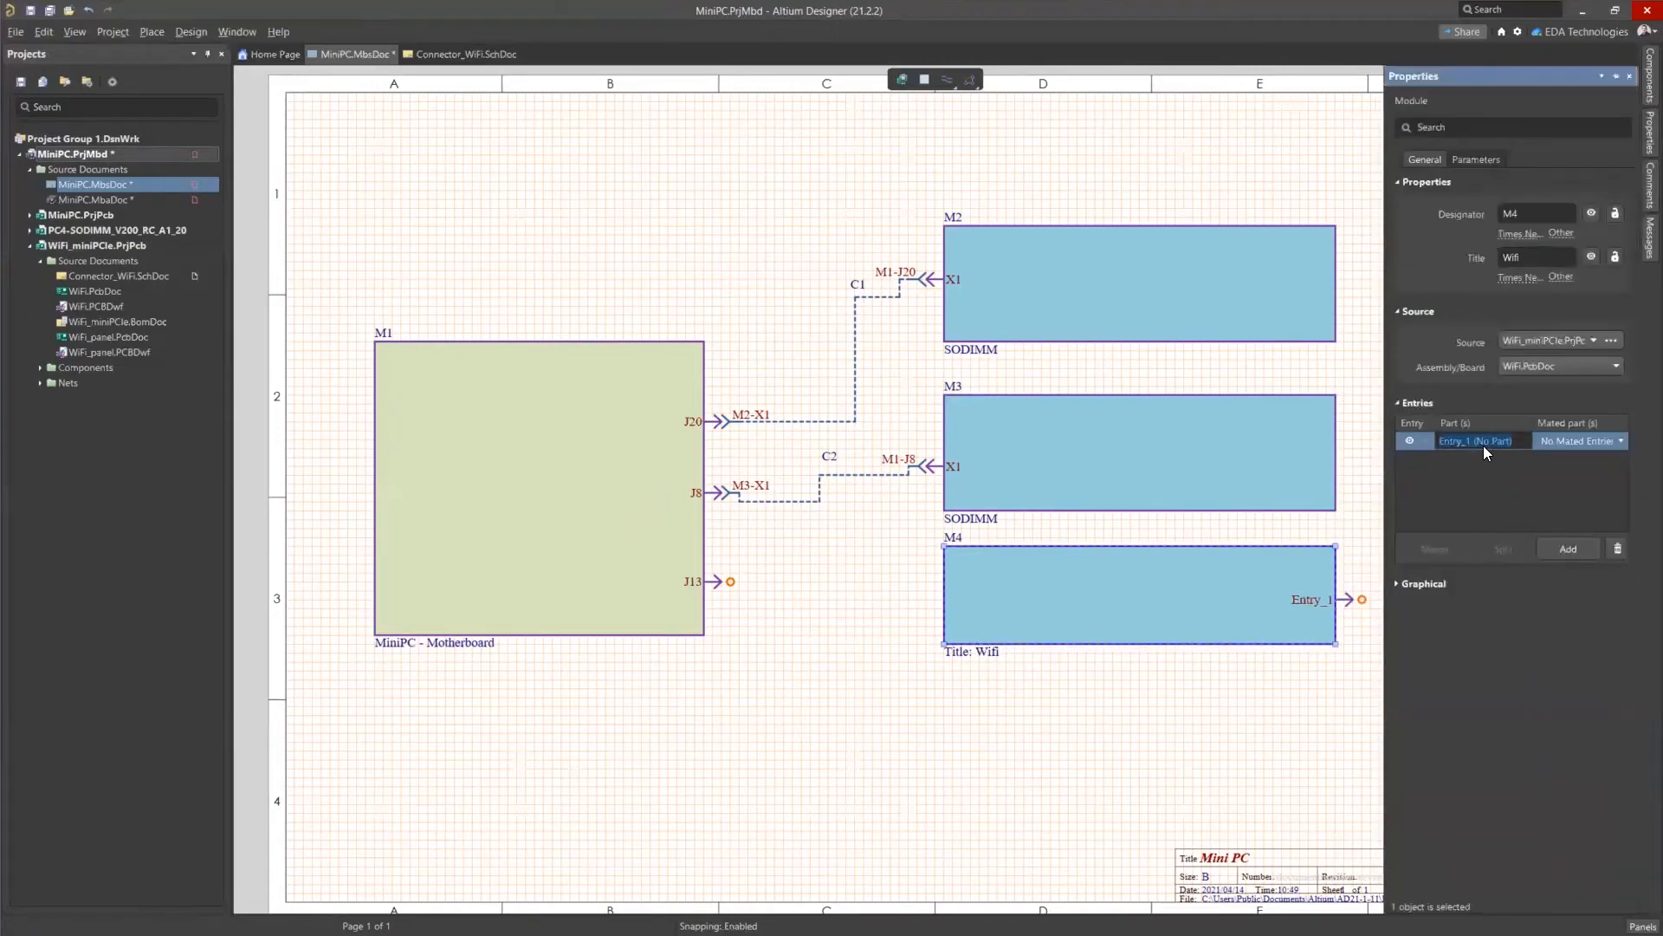
click(1617, 549)
click(1532, 551)
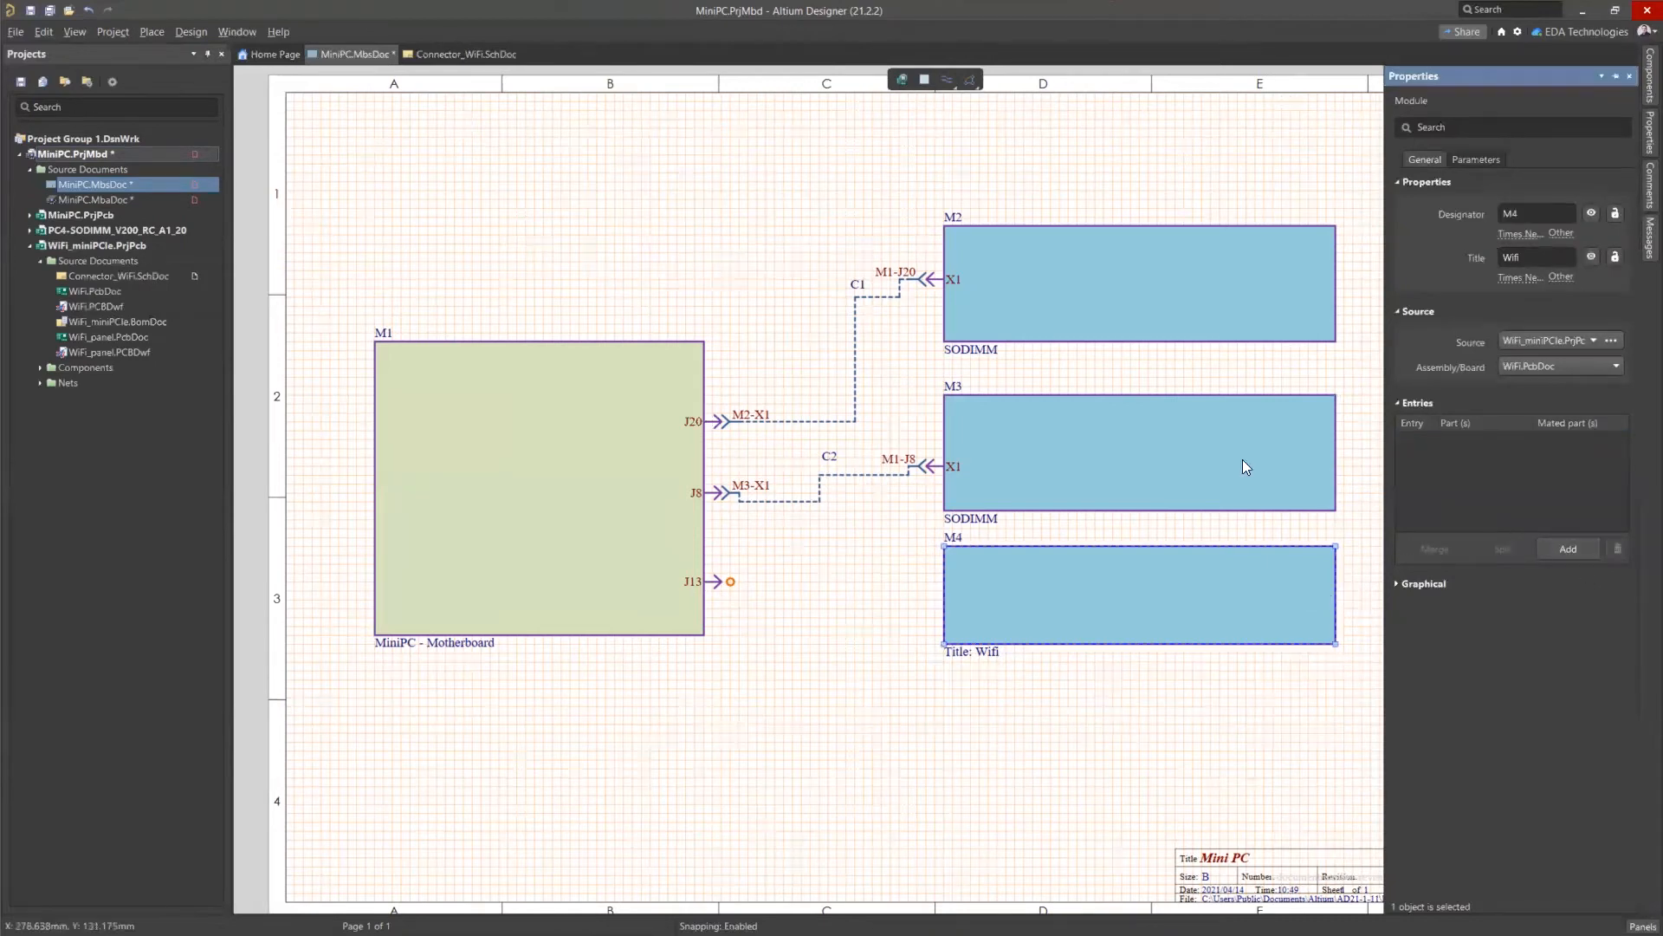
Reselect WiFi.PcbDoc as the assembly/board of module M4.
click(152, 32)
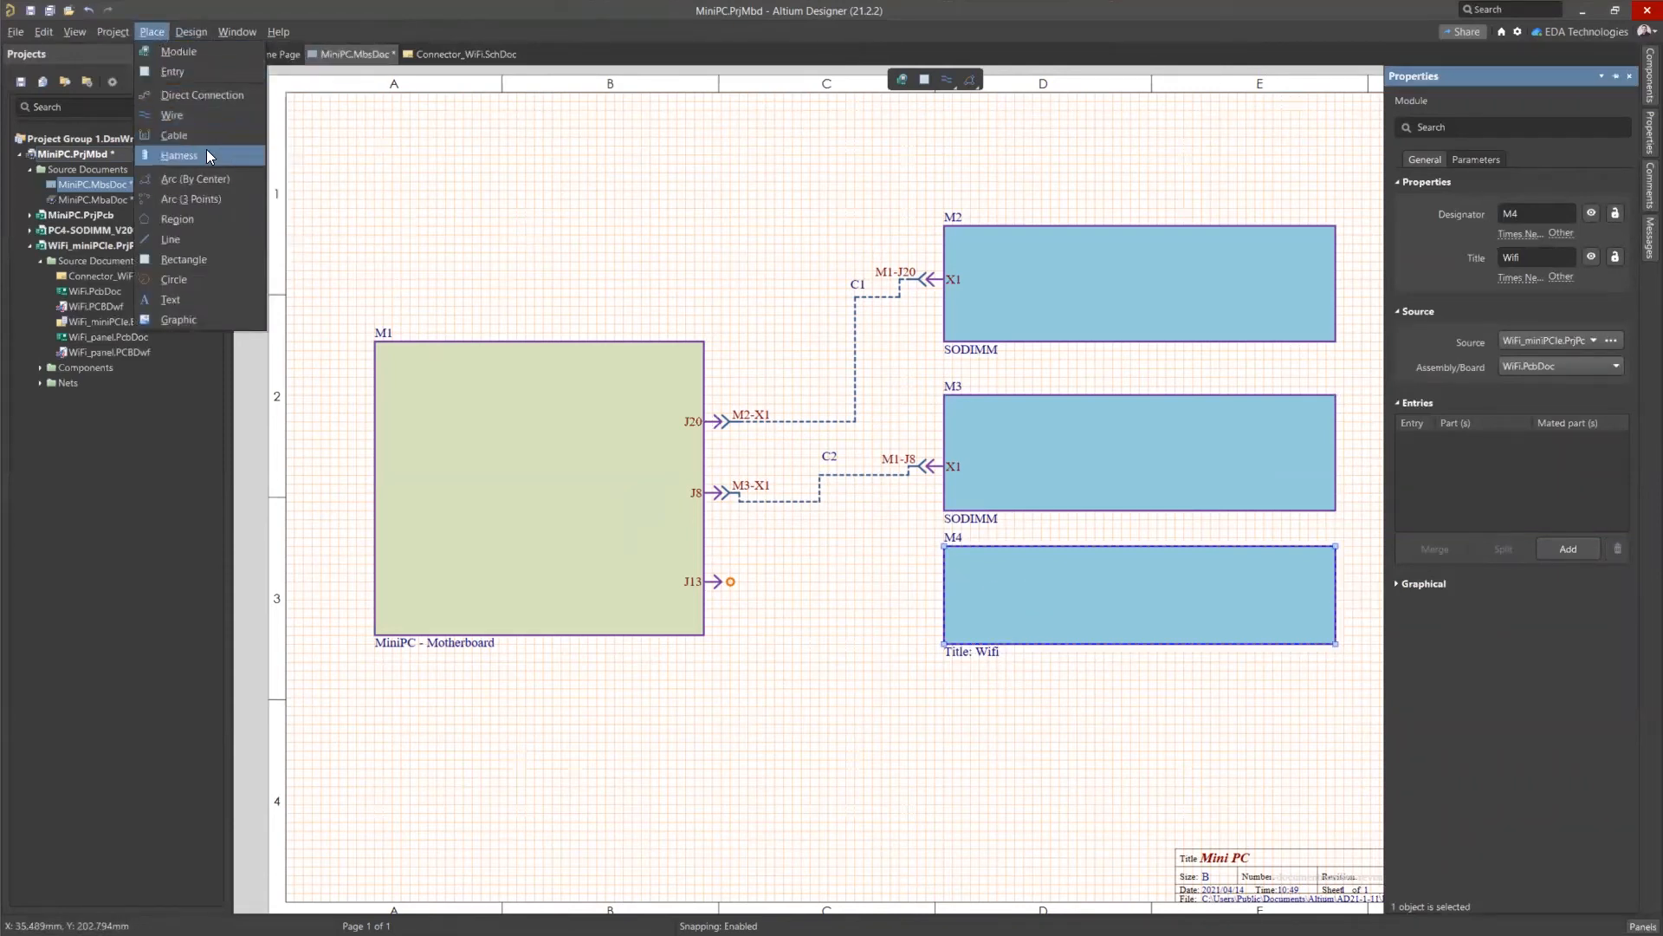
click(183, 69)
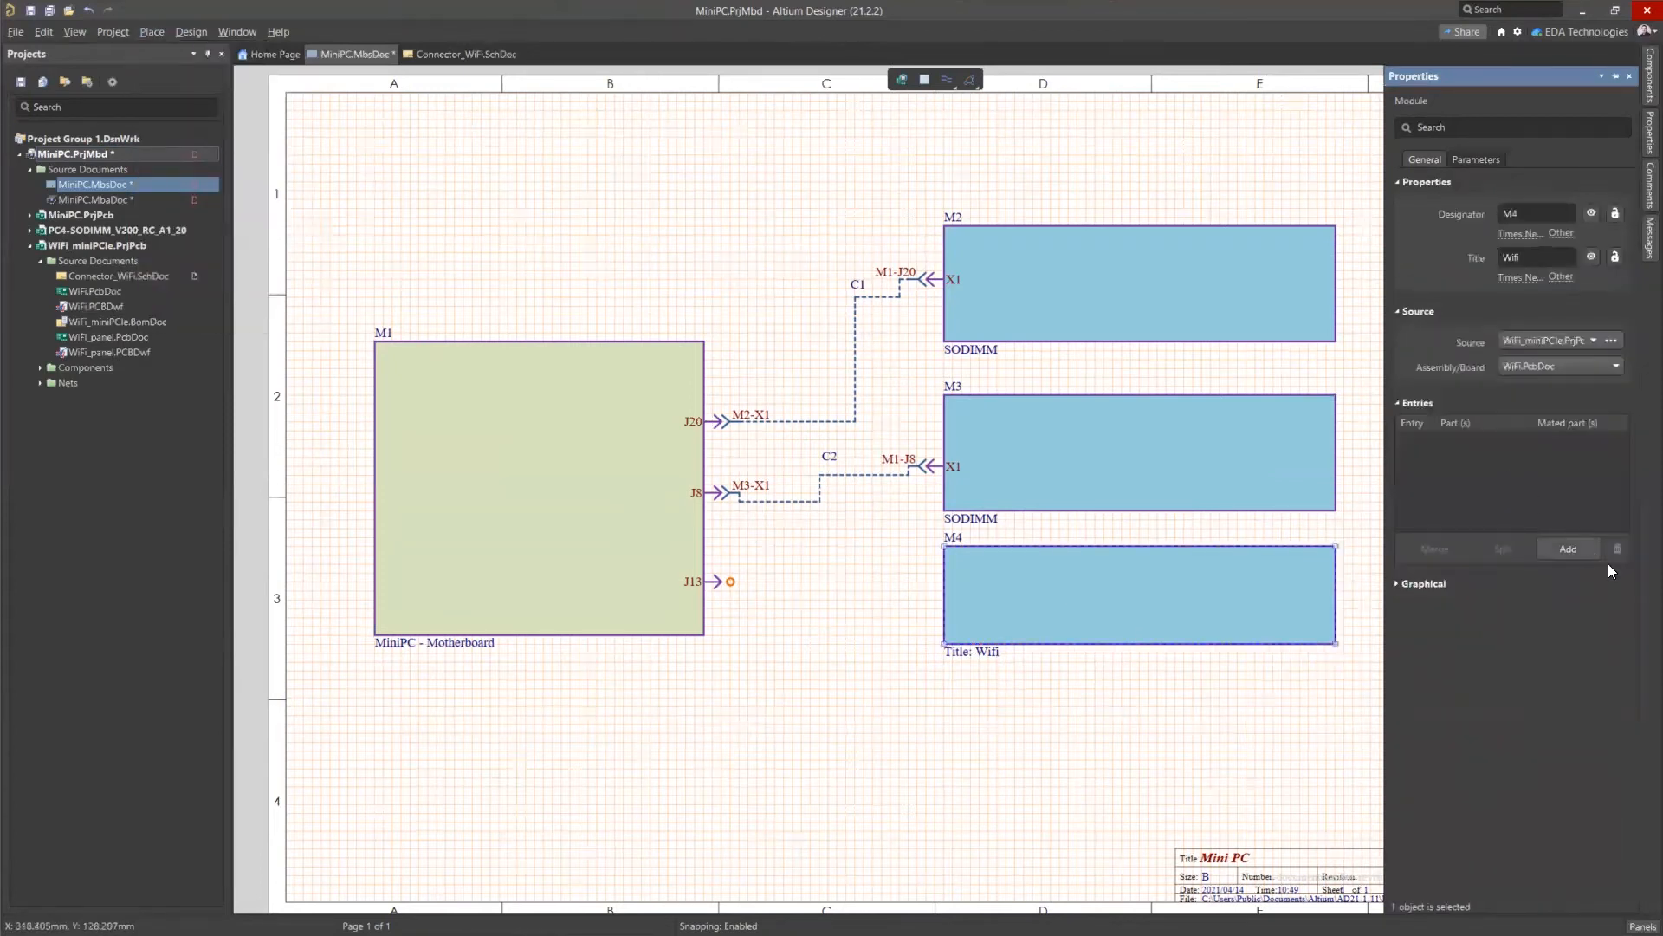
click(1564, 365)
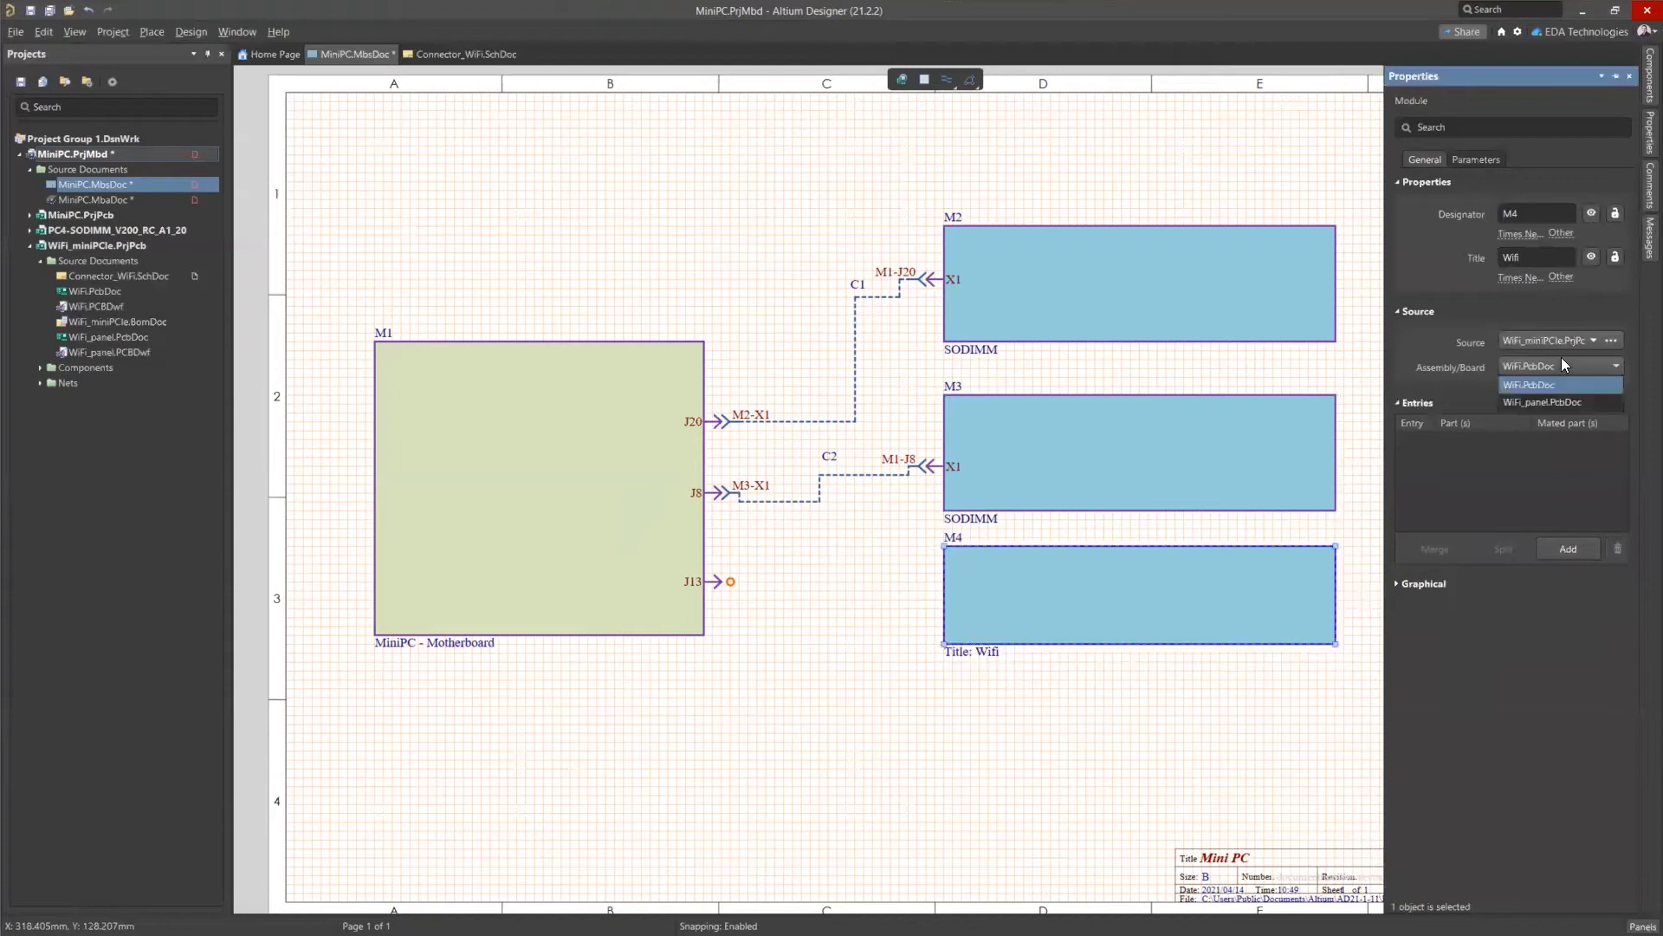
click(1530, 385)
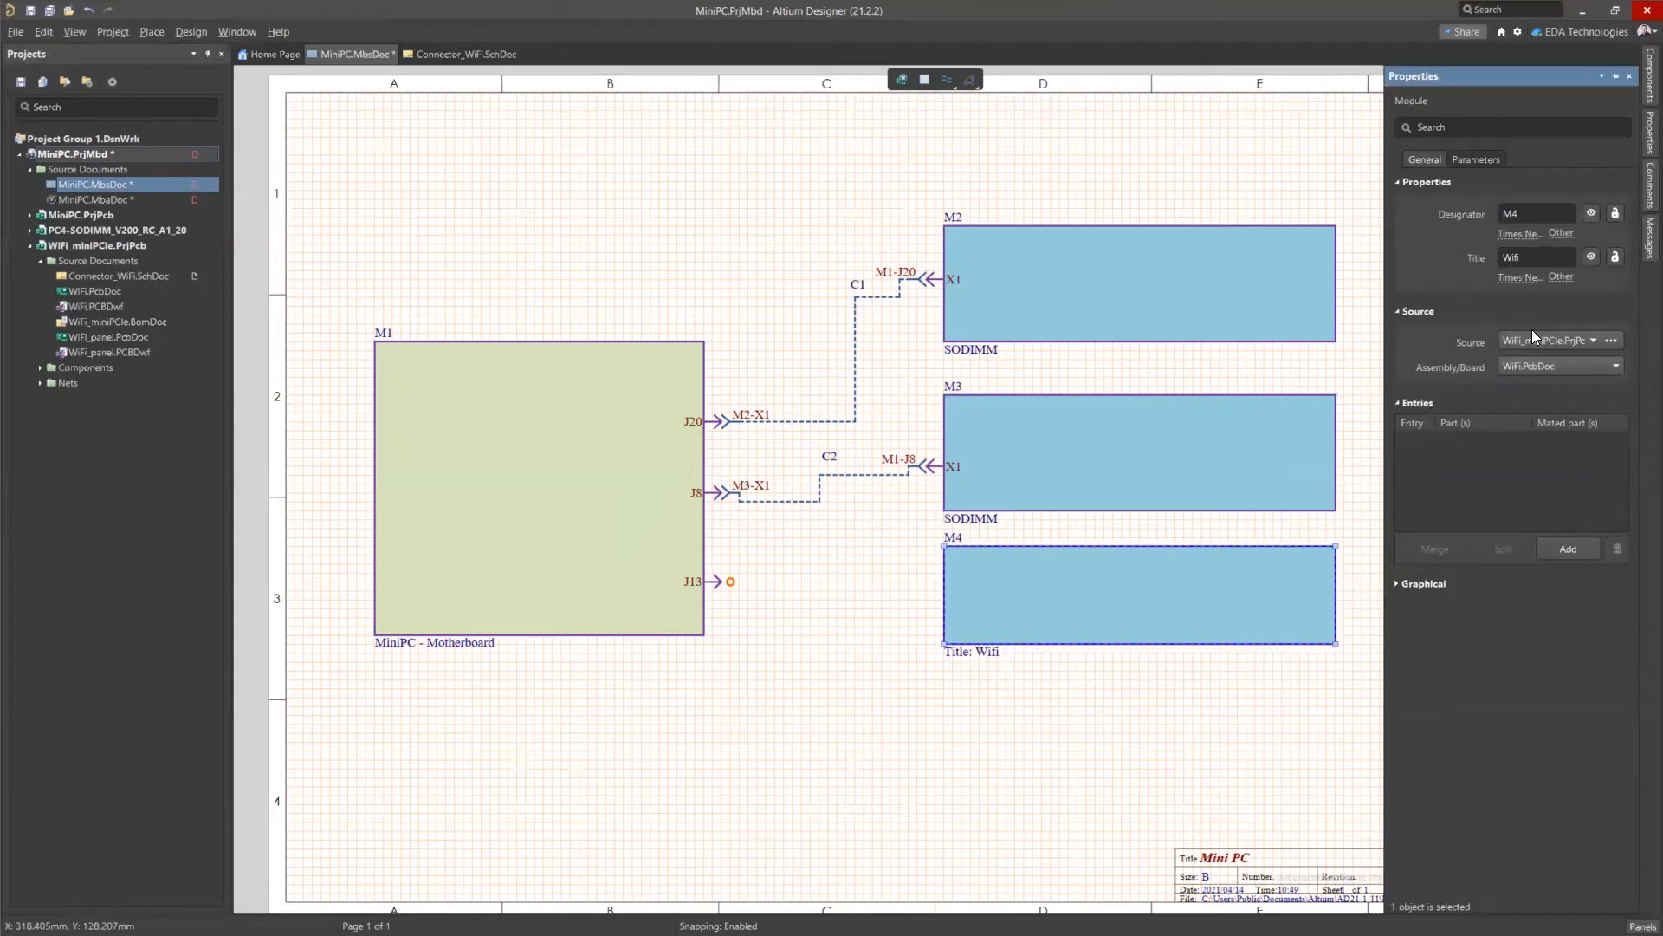
Add a new entry to module M4 and change its connector type to socket.
click(1416, 310)
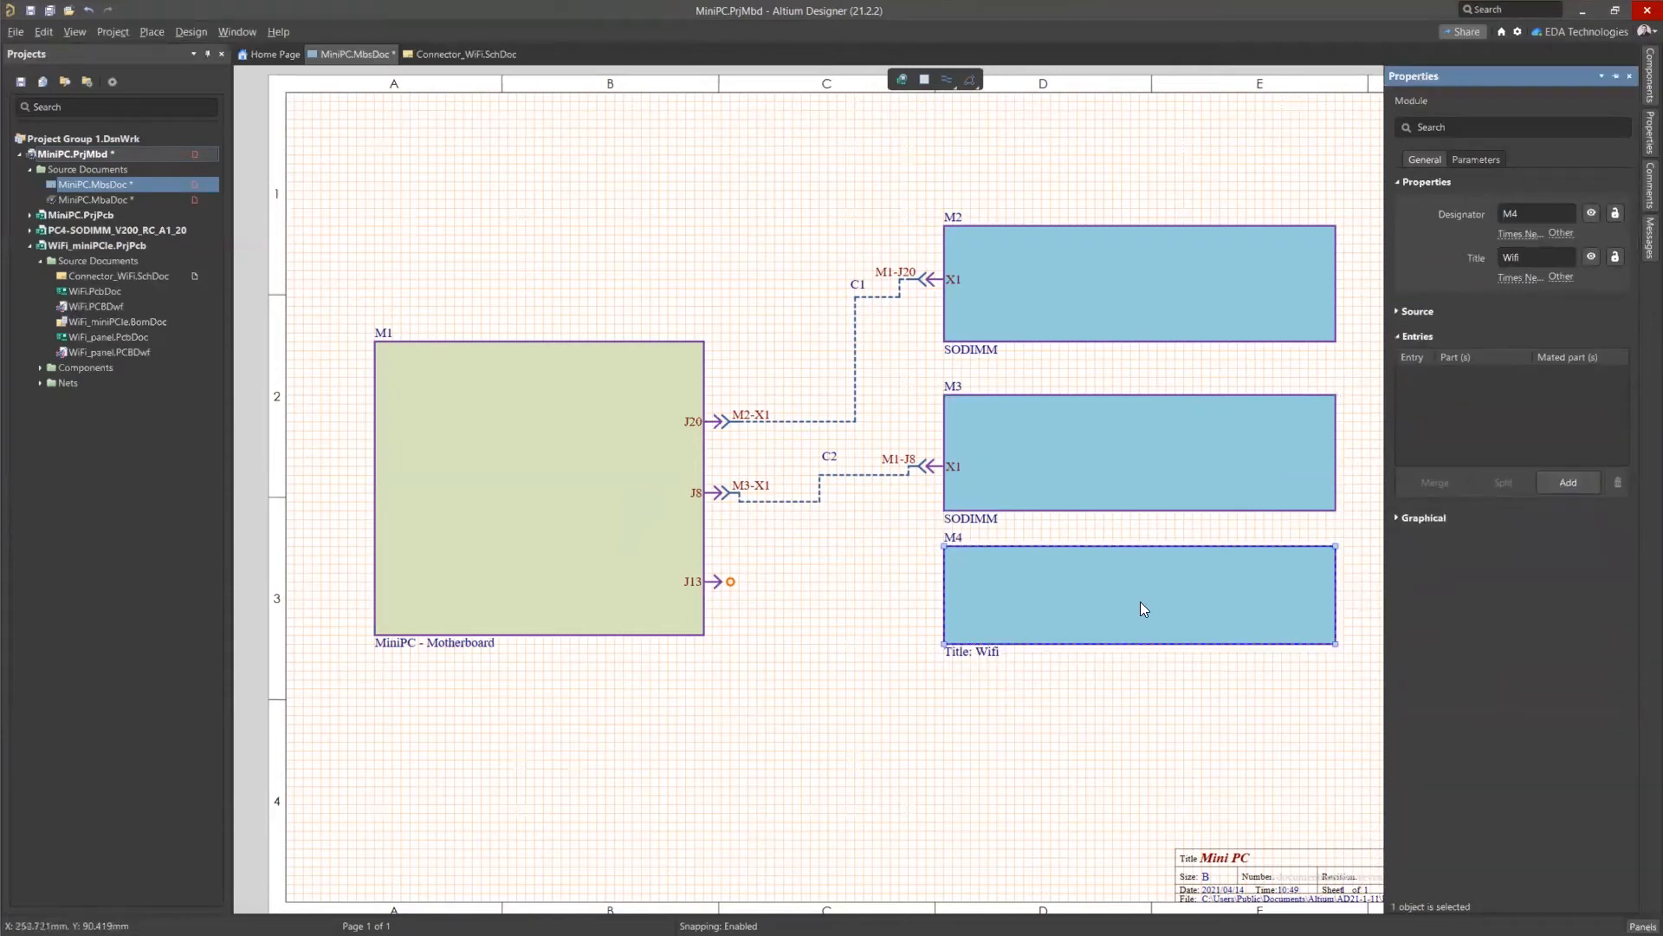
click(1581, 481)
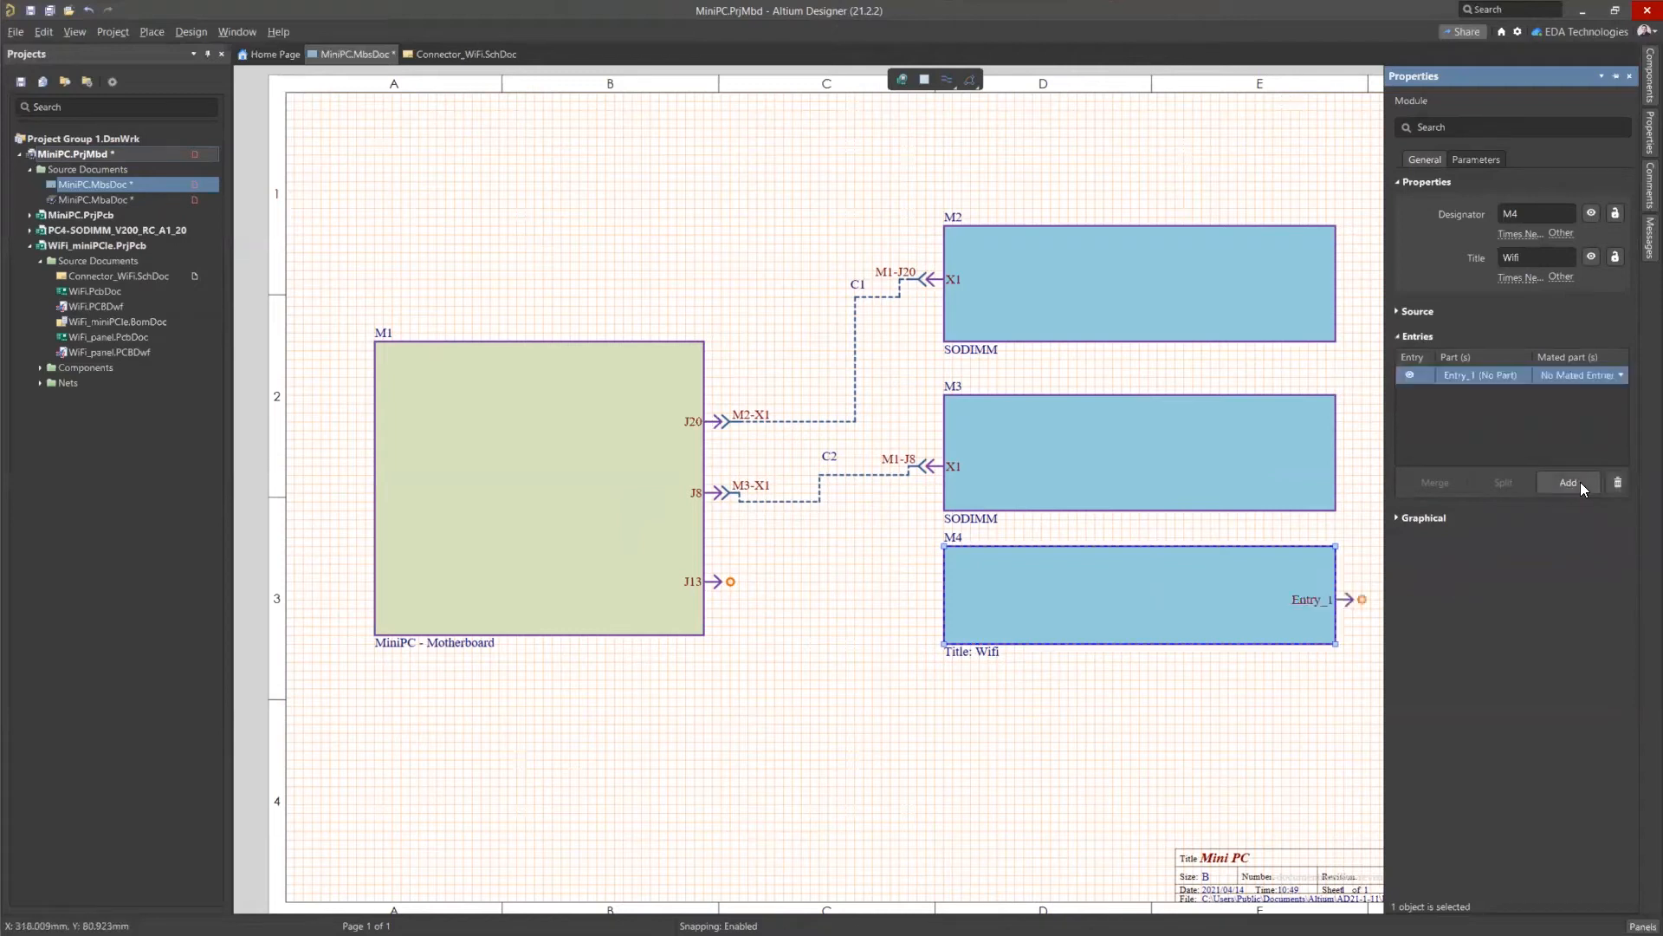
click(1396, 312)
click(1394, 310)
click(1419, 375)
click(1609, 374)
click(1478, 377)
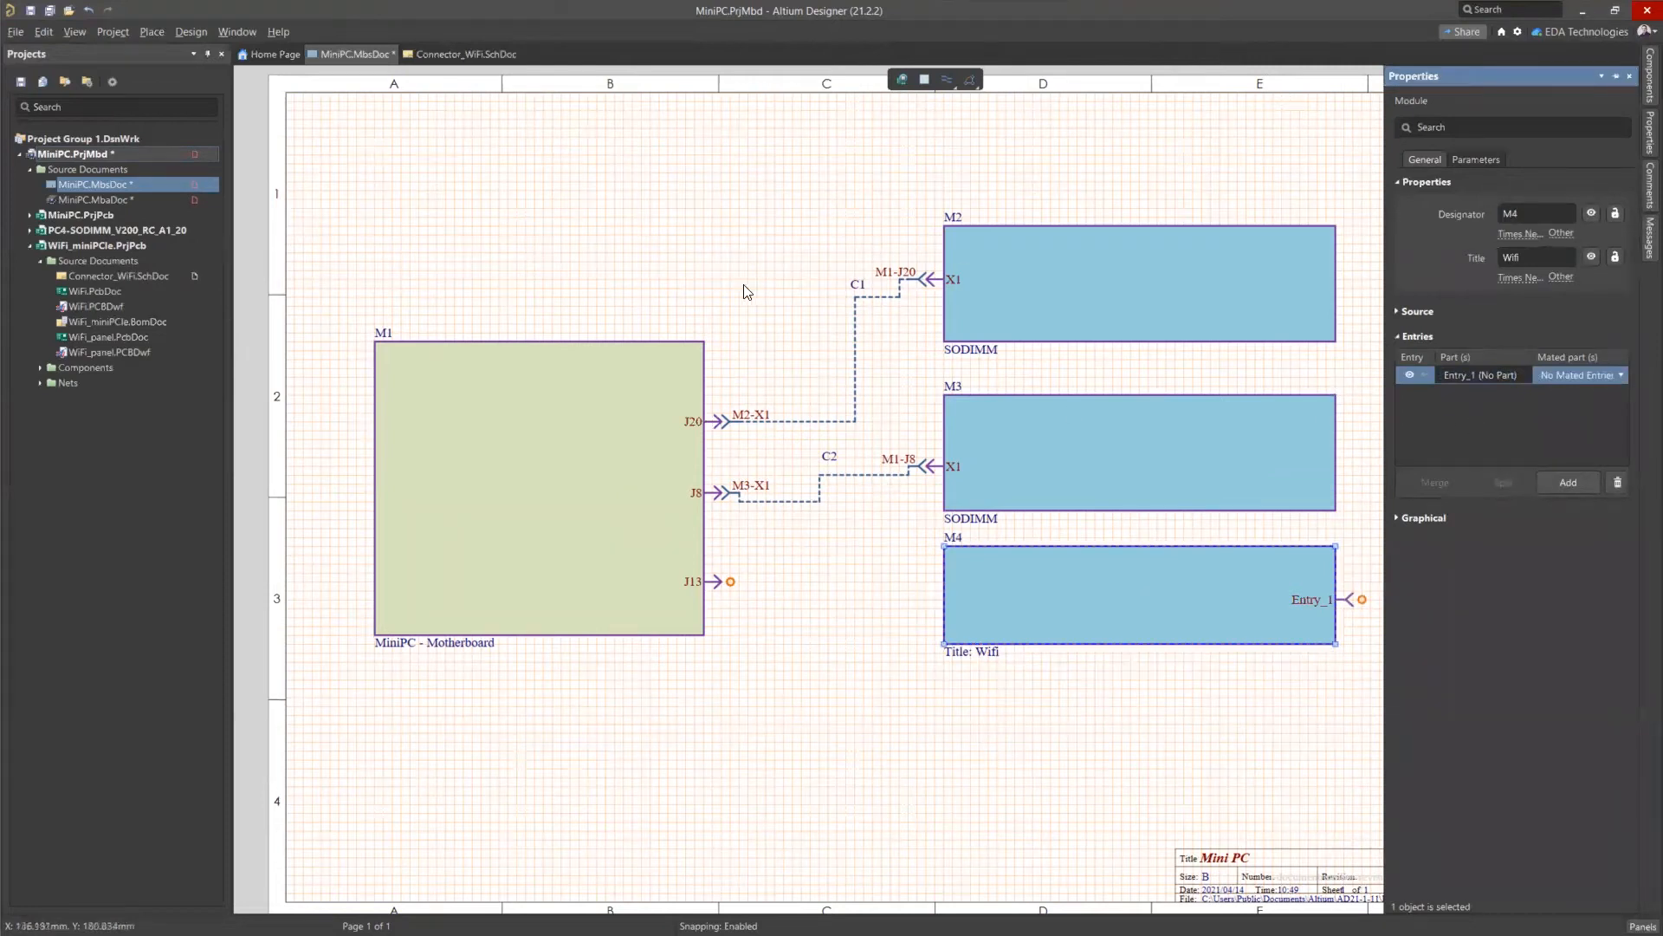
Close the MiniPC.PrjMbd project together with its whole project tree.
click(682, 160)
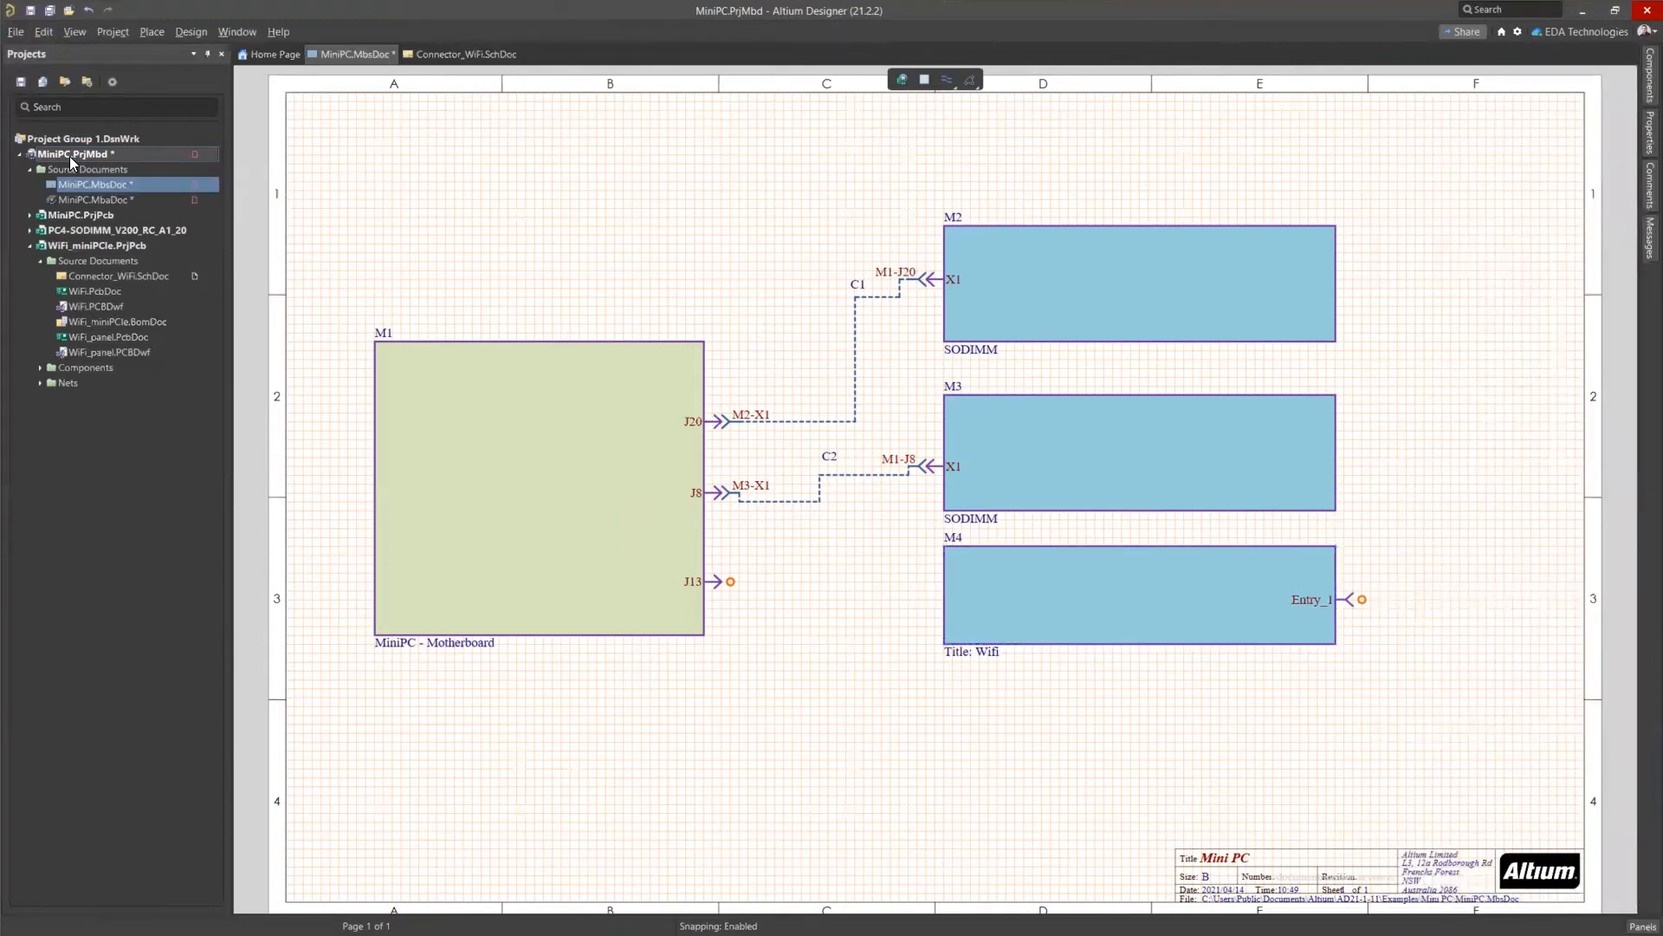
right_click(70, 156)
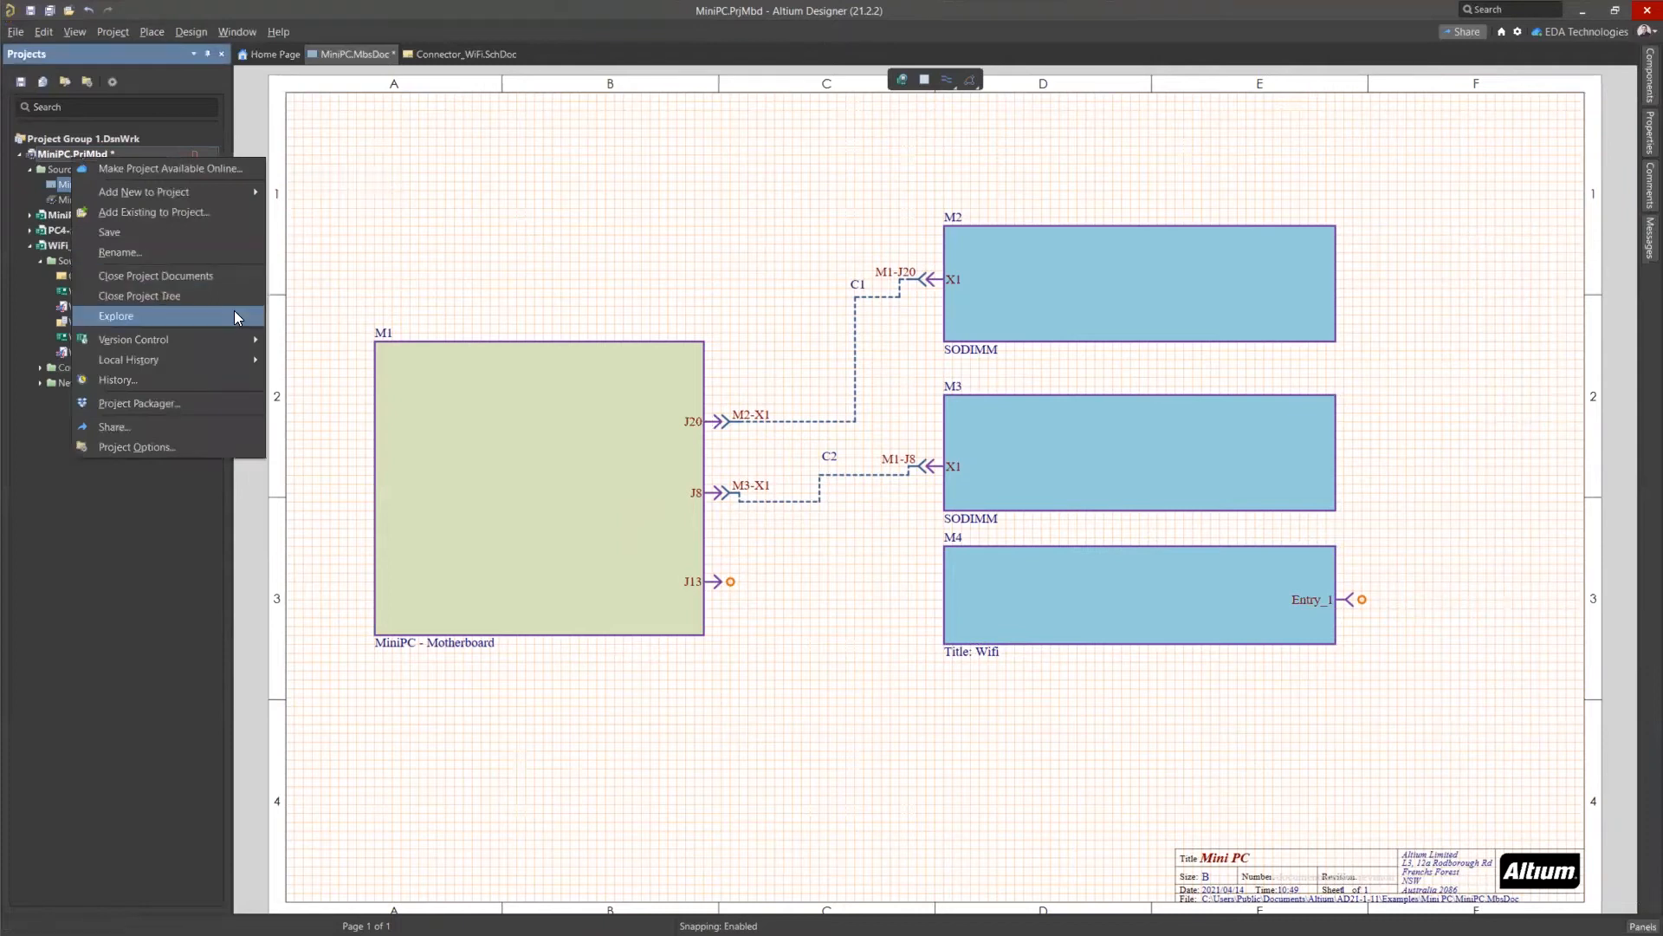
click(190, 299)
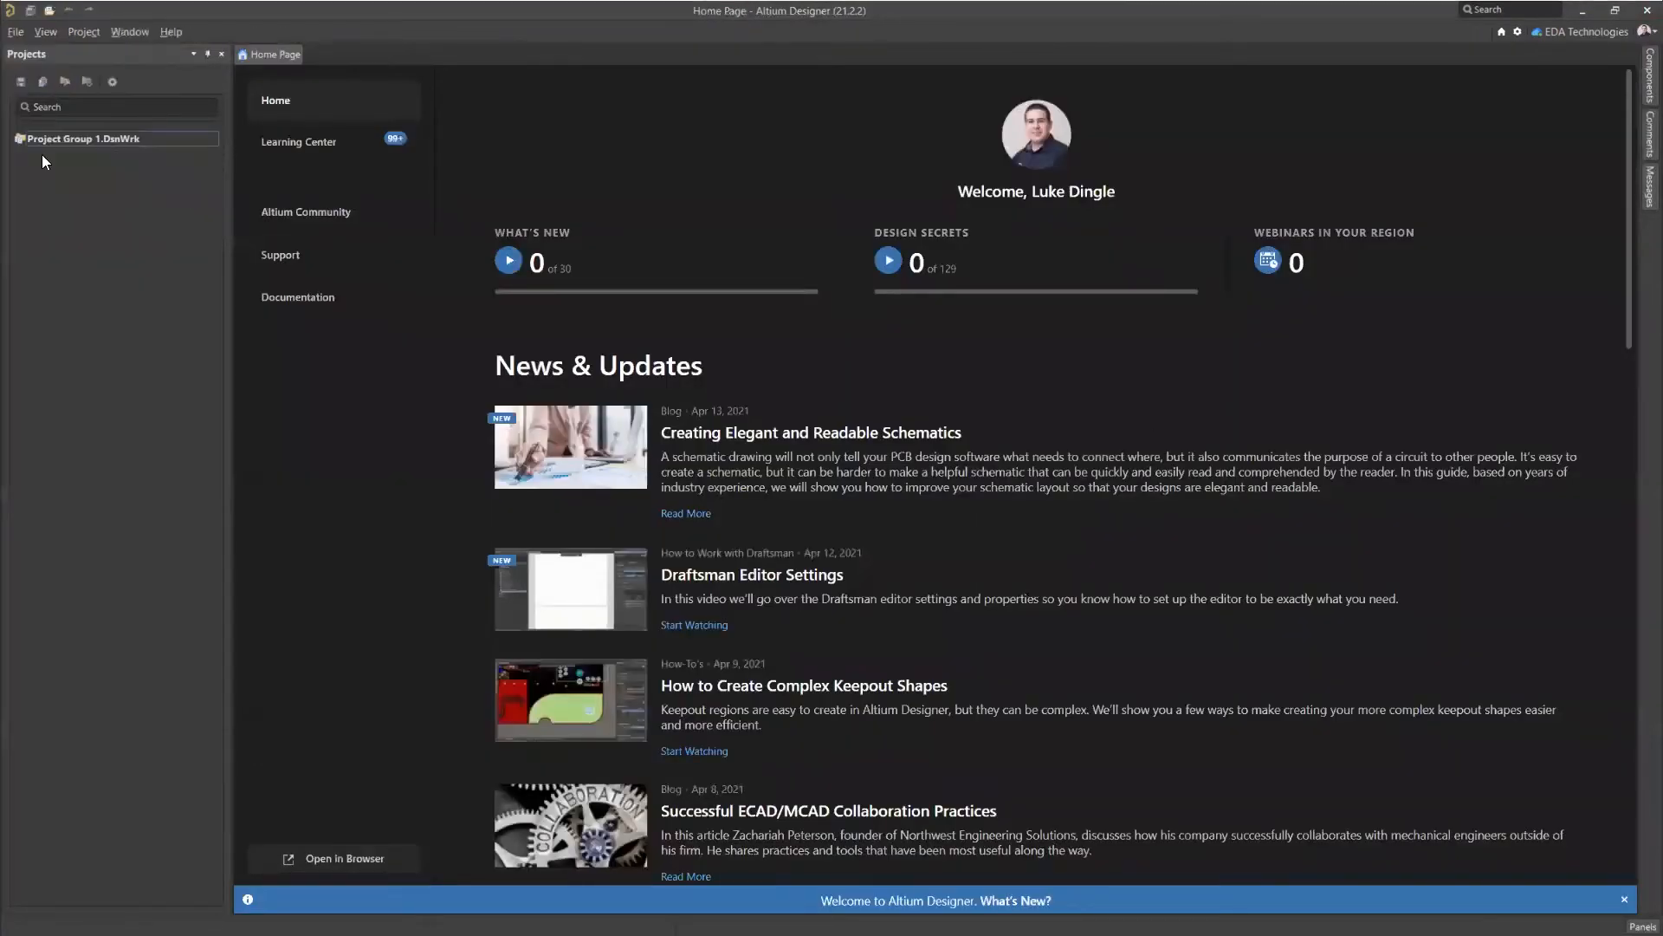
Open the MiniPC multiboard project from the AD21-2-2 Examples folder, in the Mini PC subfolder.
click(20, 34)
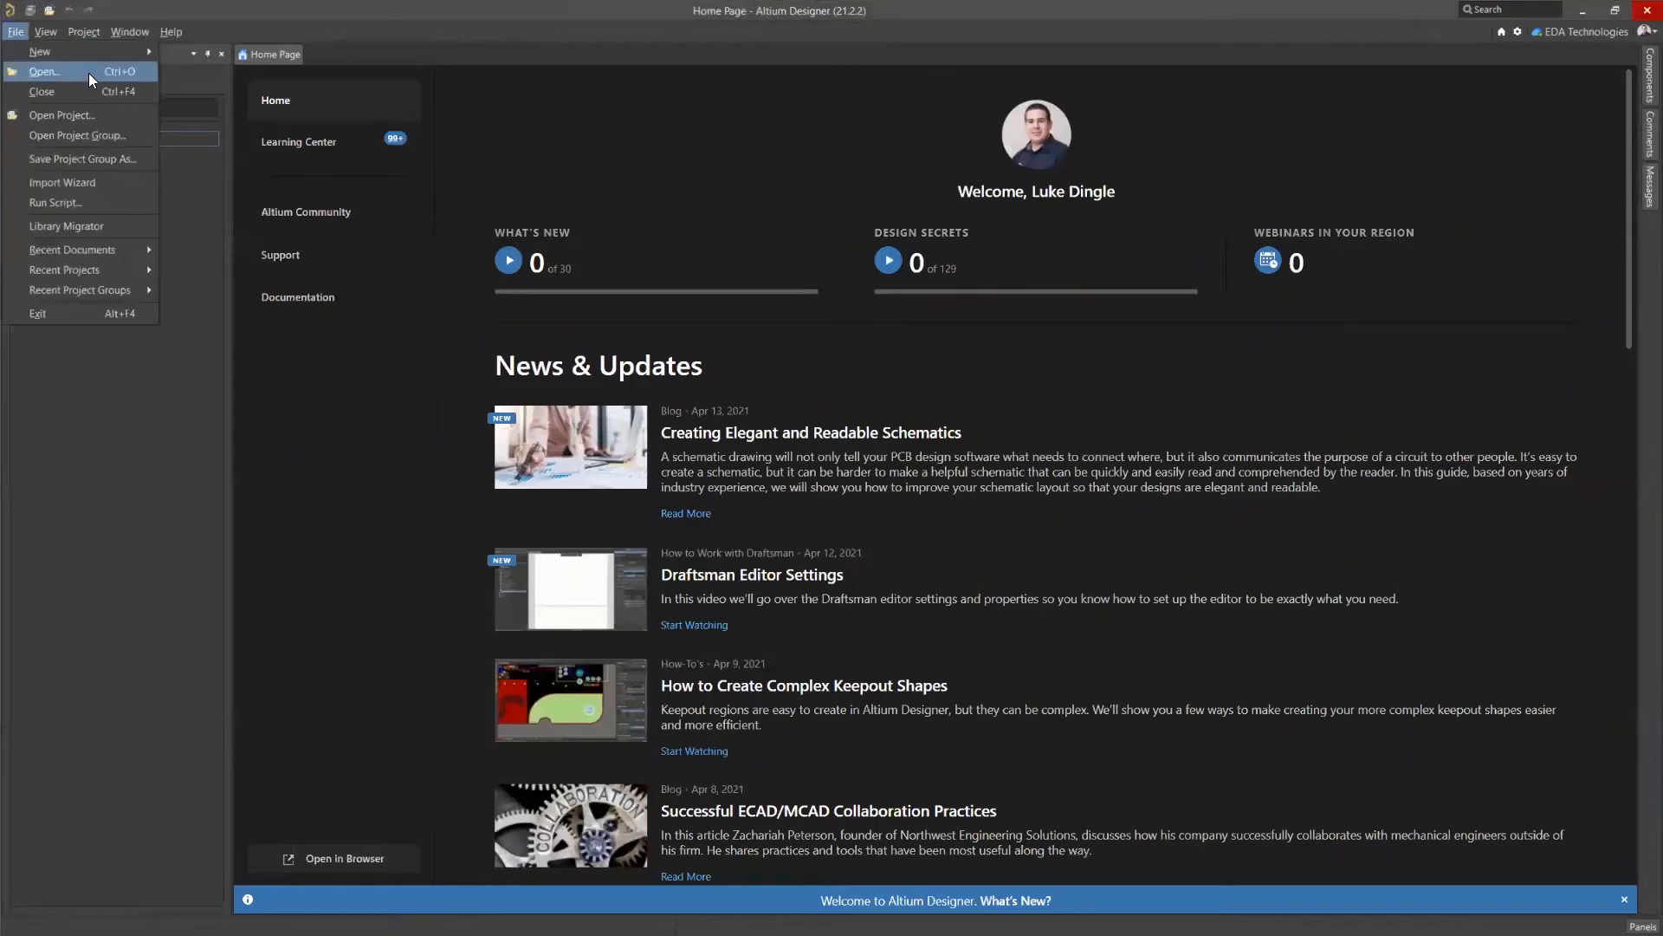
click(80, 117)
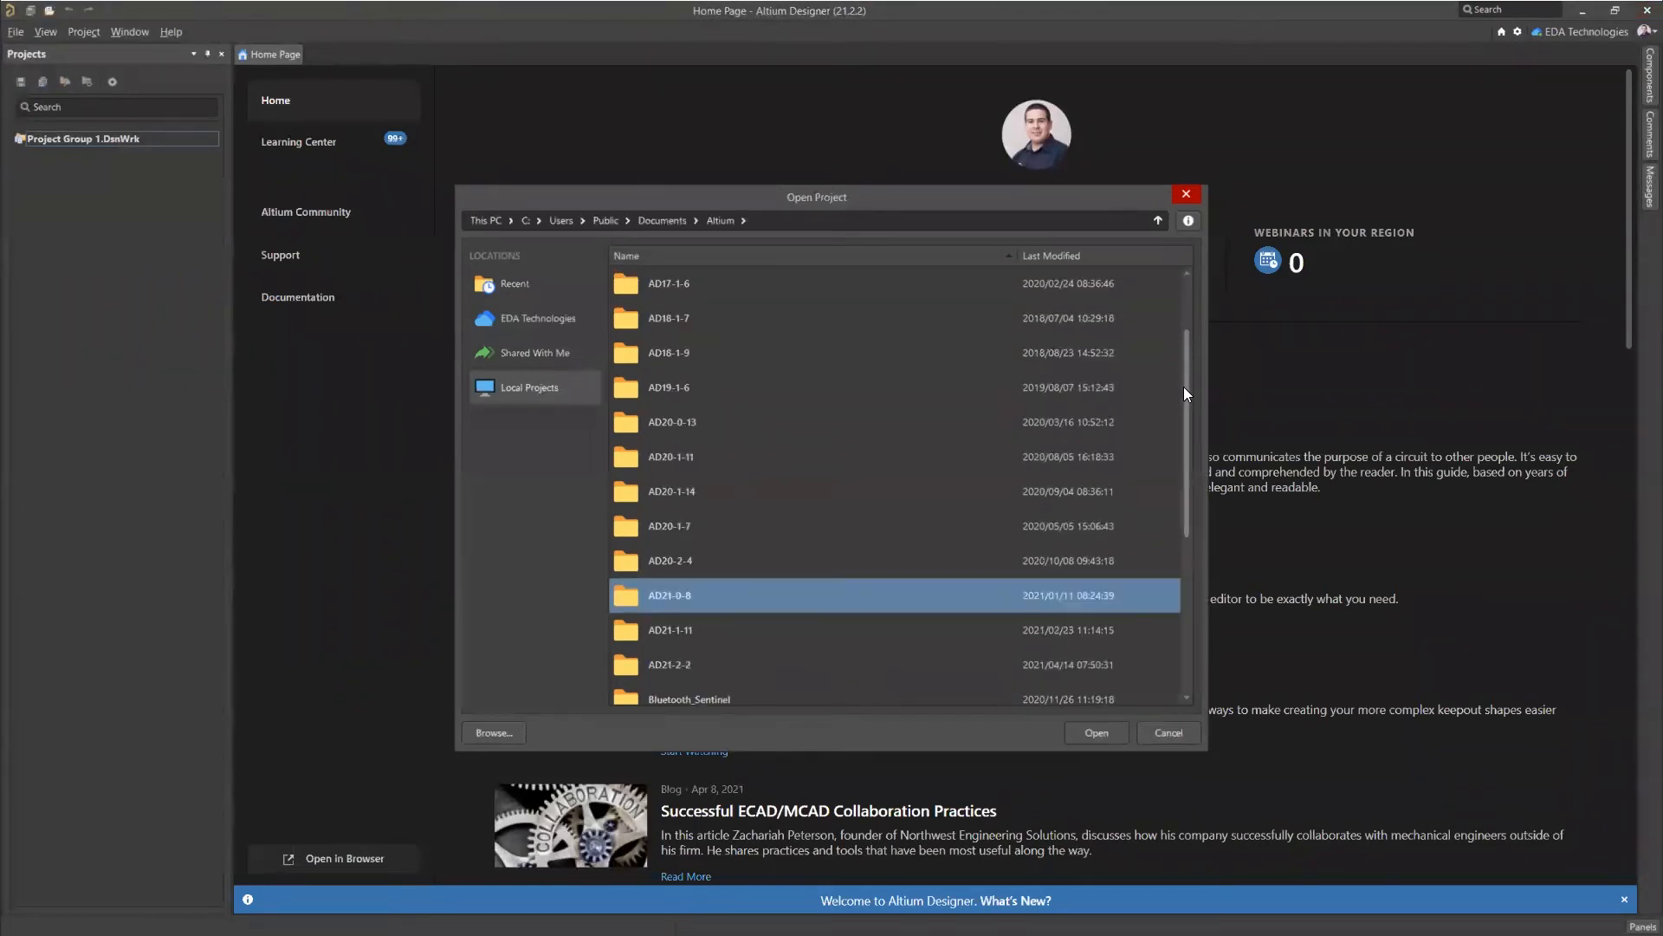
double_click(726, 660)
double_click(691, 285)
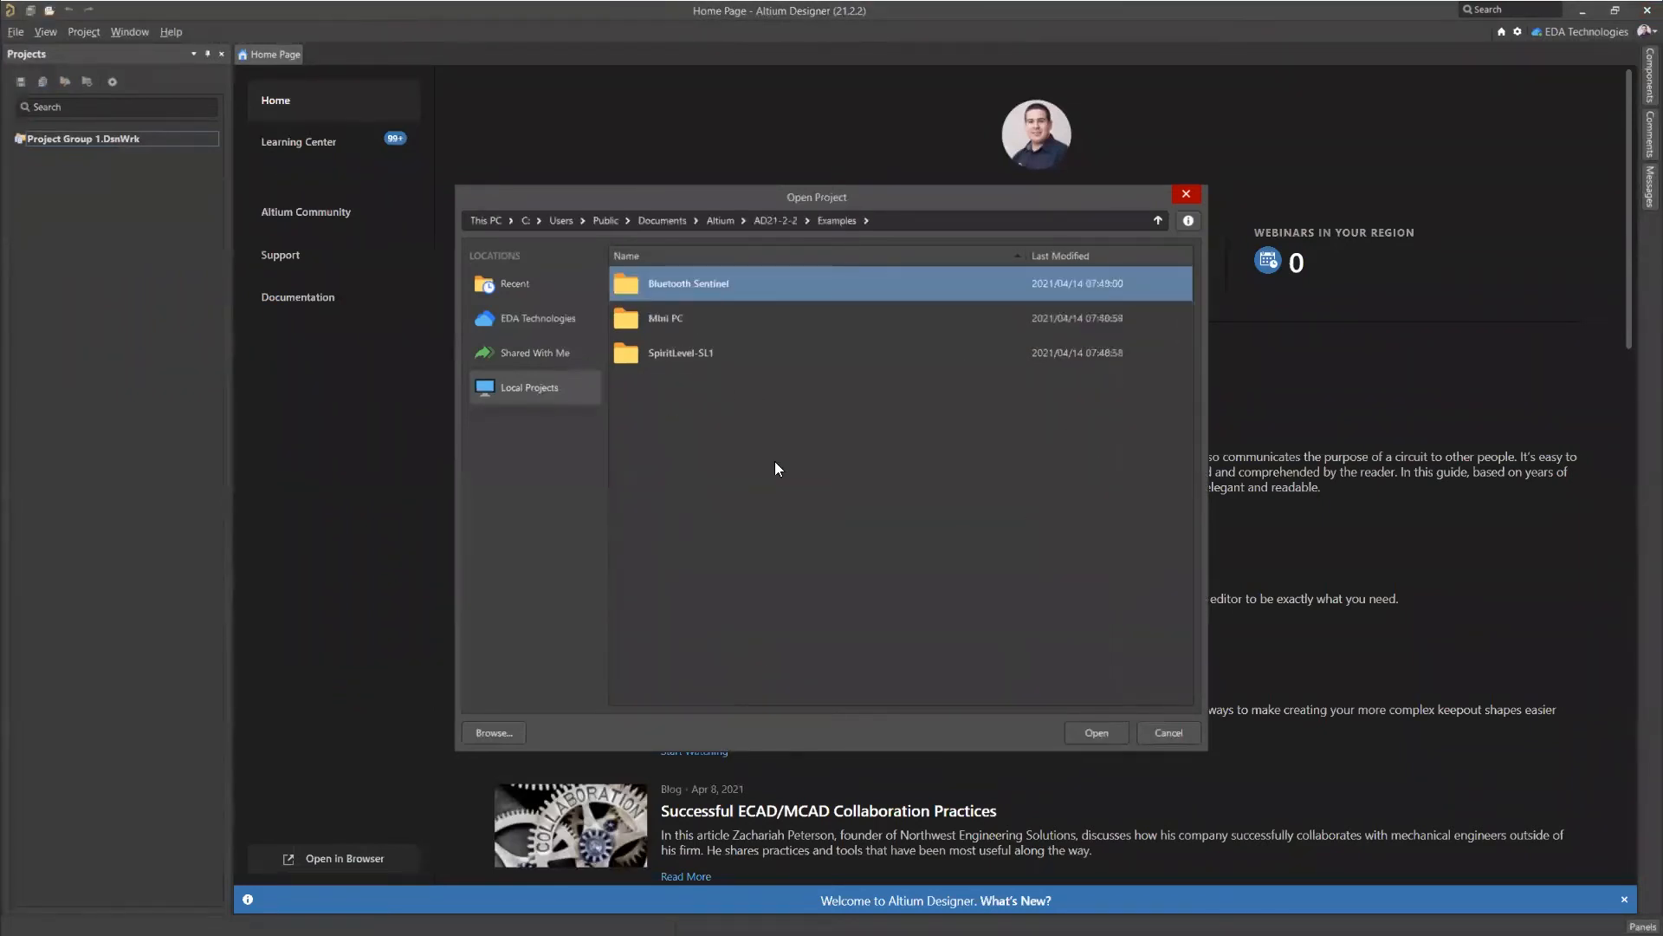
double_click(673, 318)
click(719, 394)
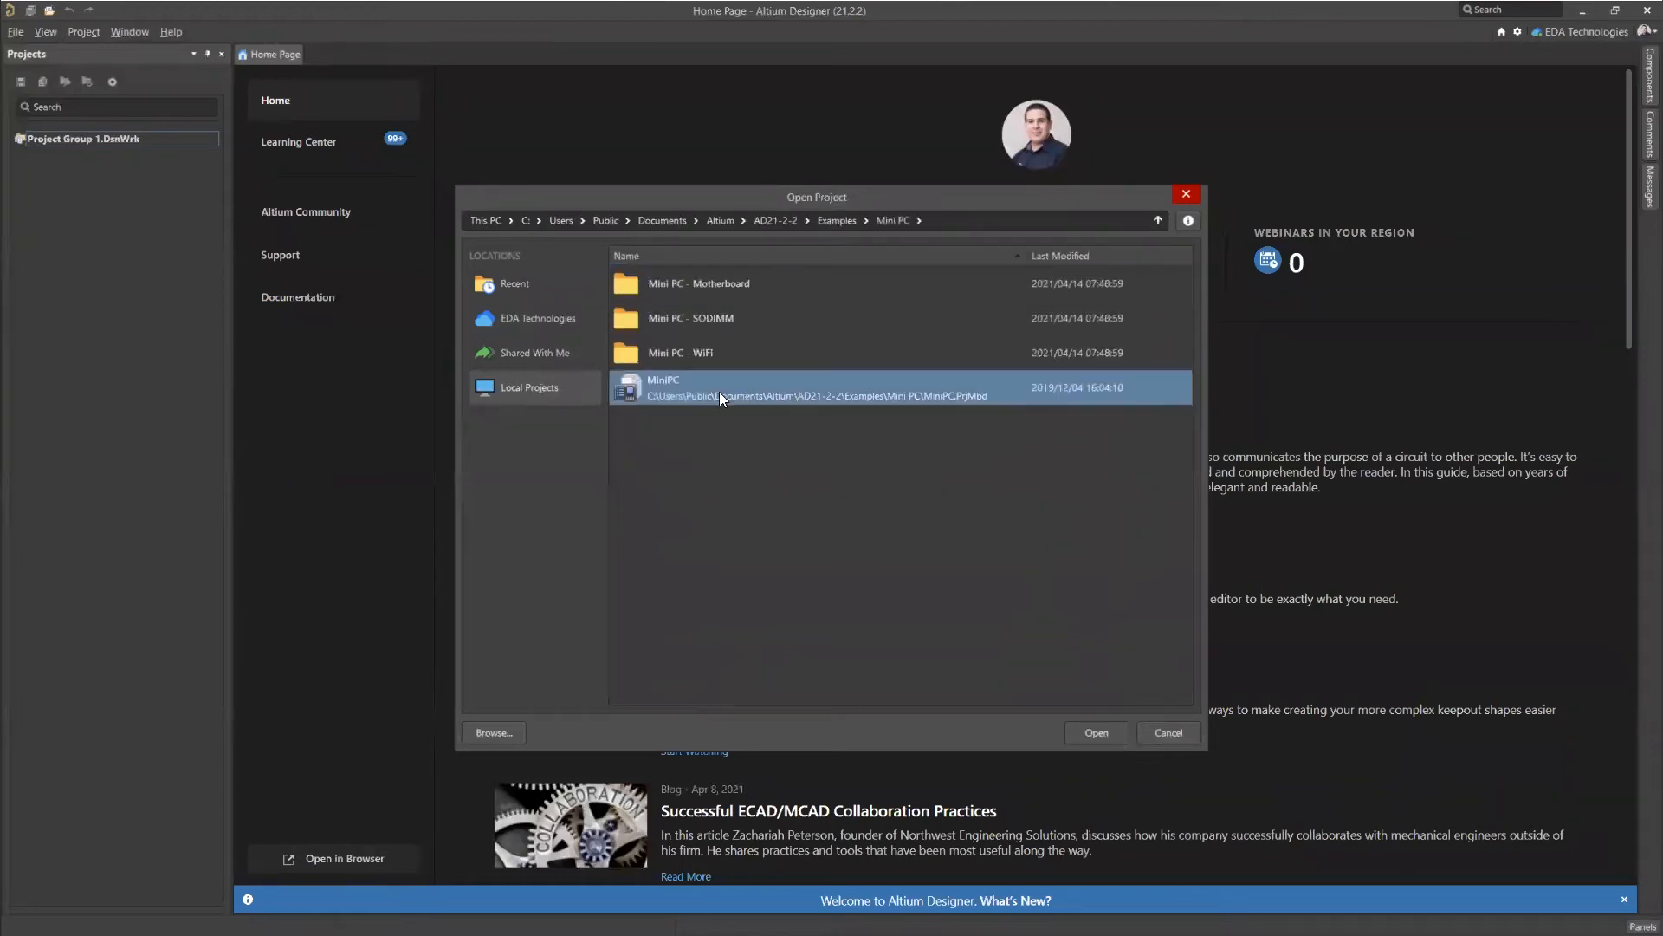
click(1104, 733)
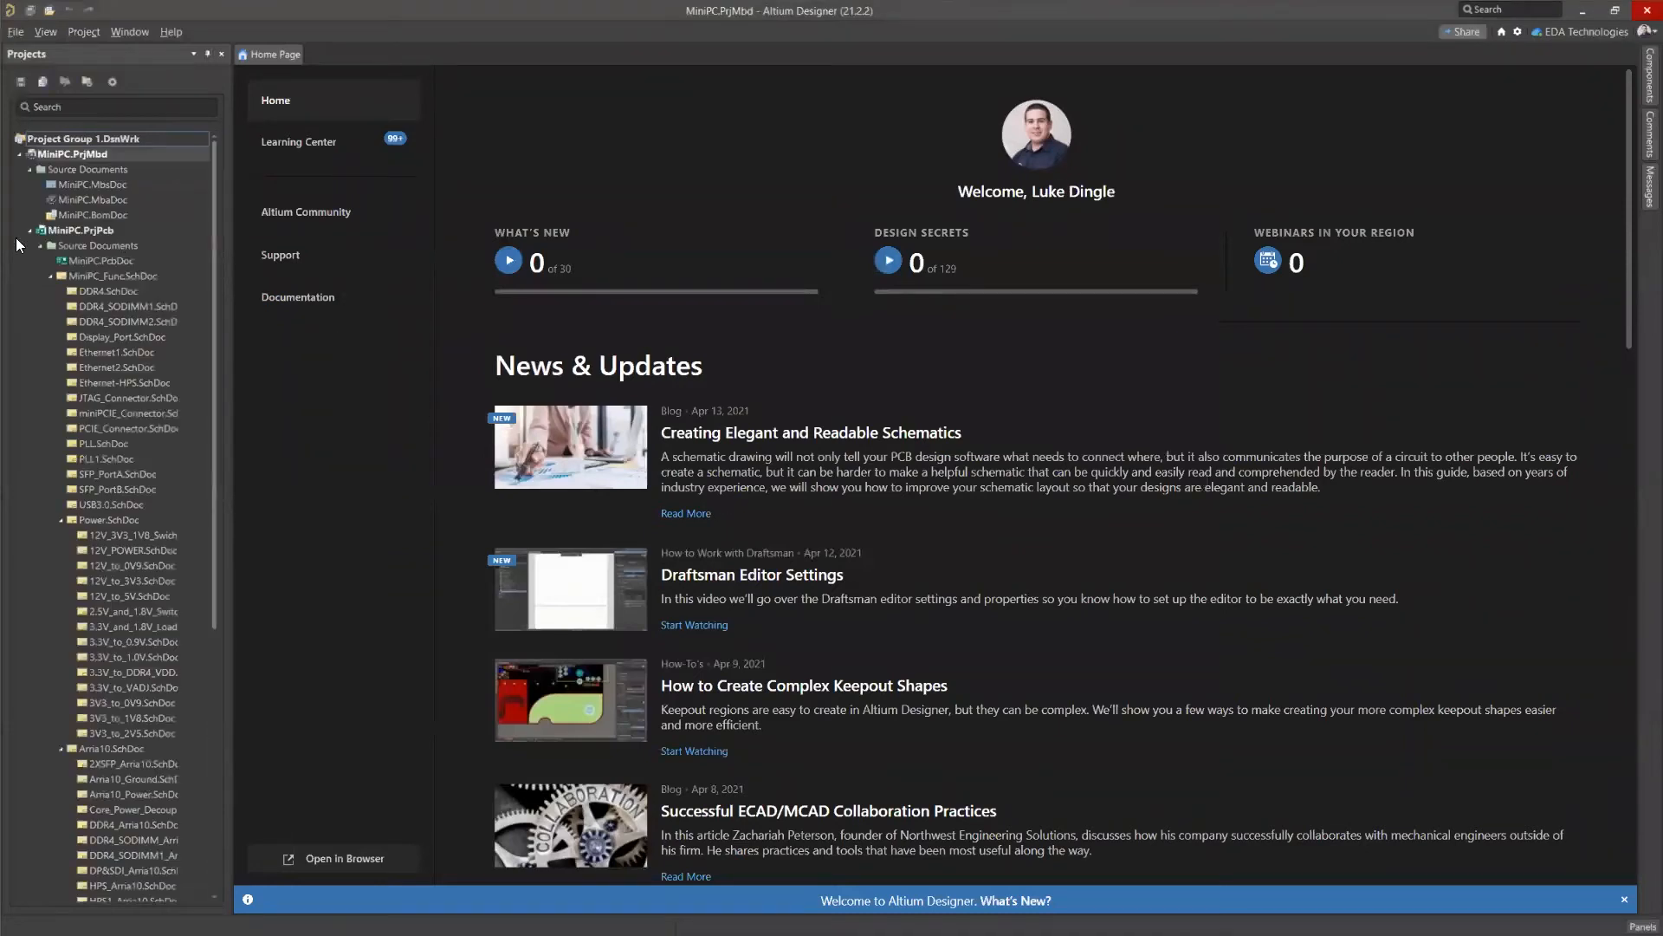
Open the Connector_WiFi schematic and check the component parameters of edge connector P1.
click(35, 230)
click(31, 229)
click(37, 246)
double_click(123, 293)
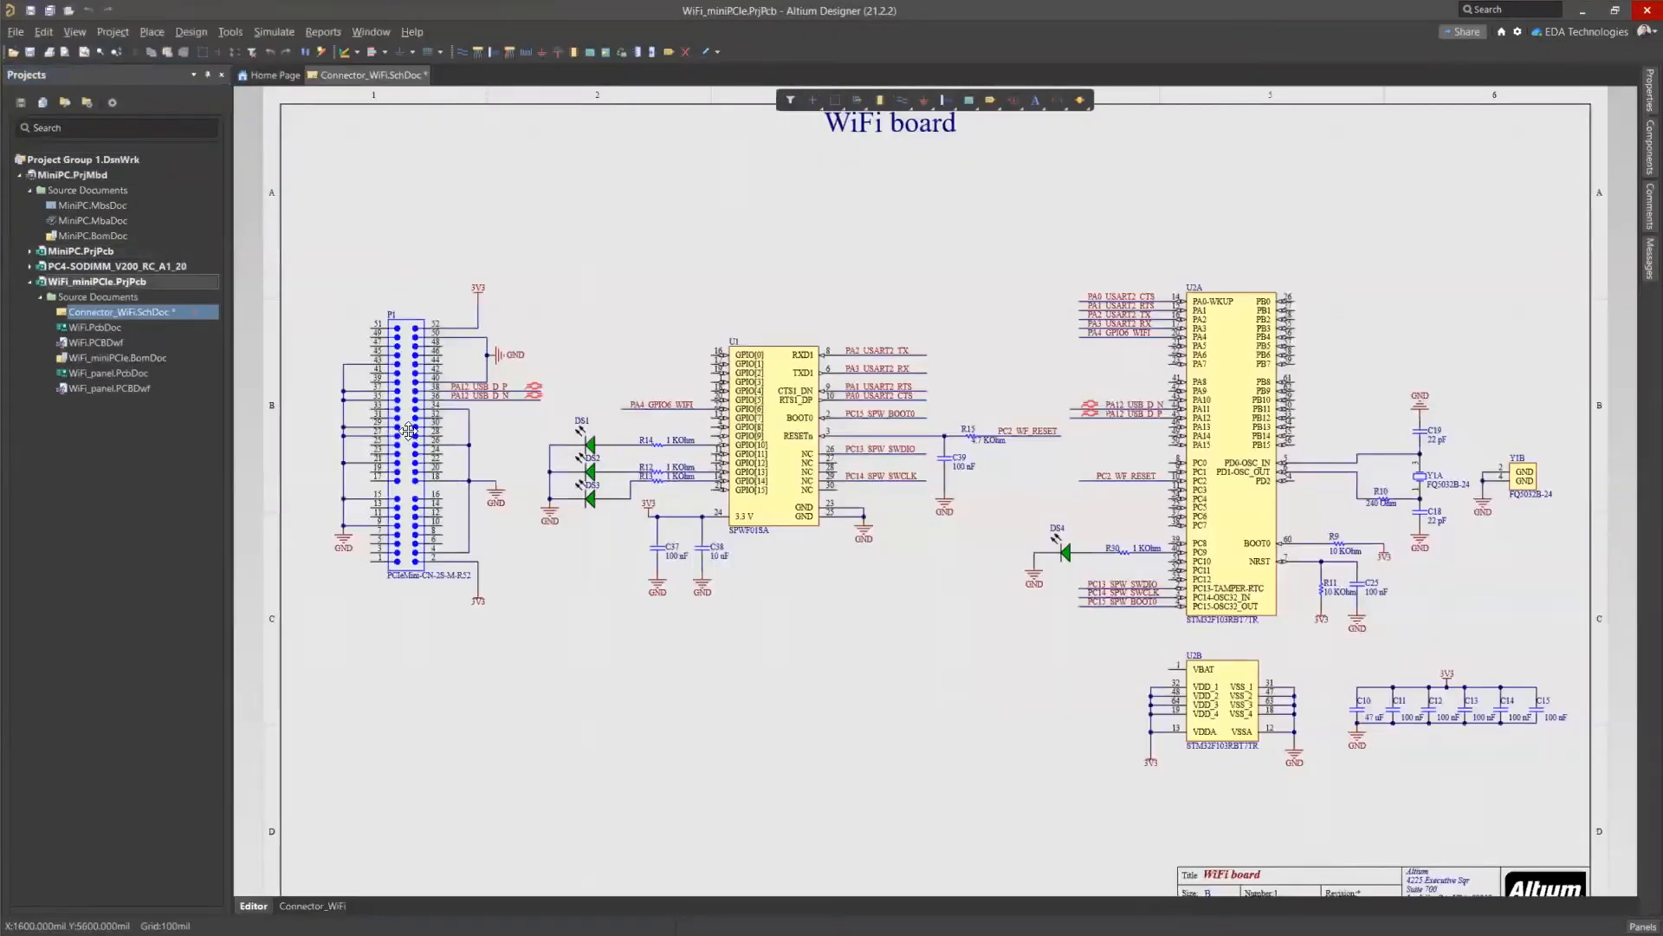
double_click(409, 431)
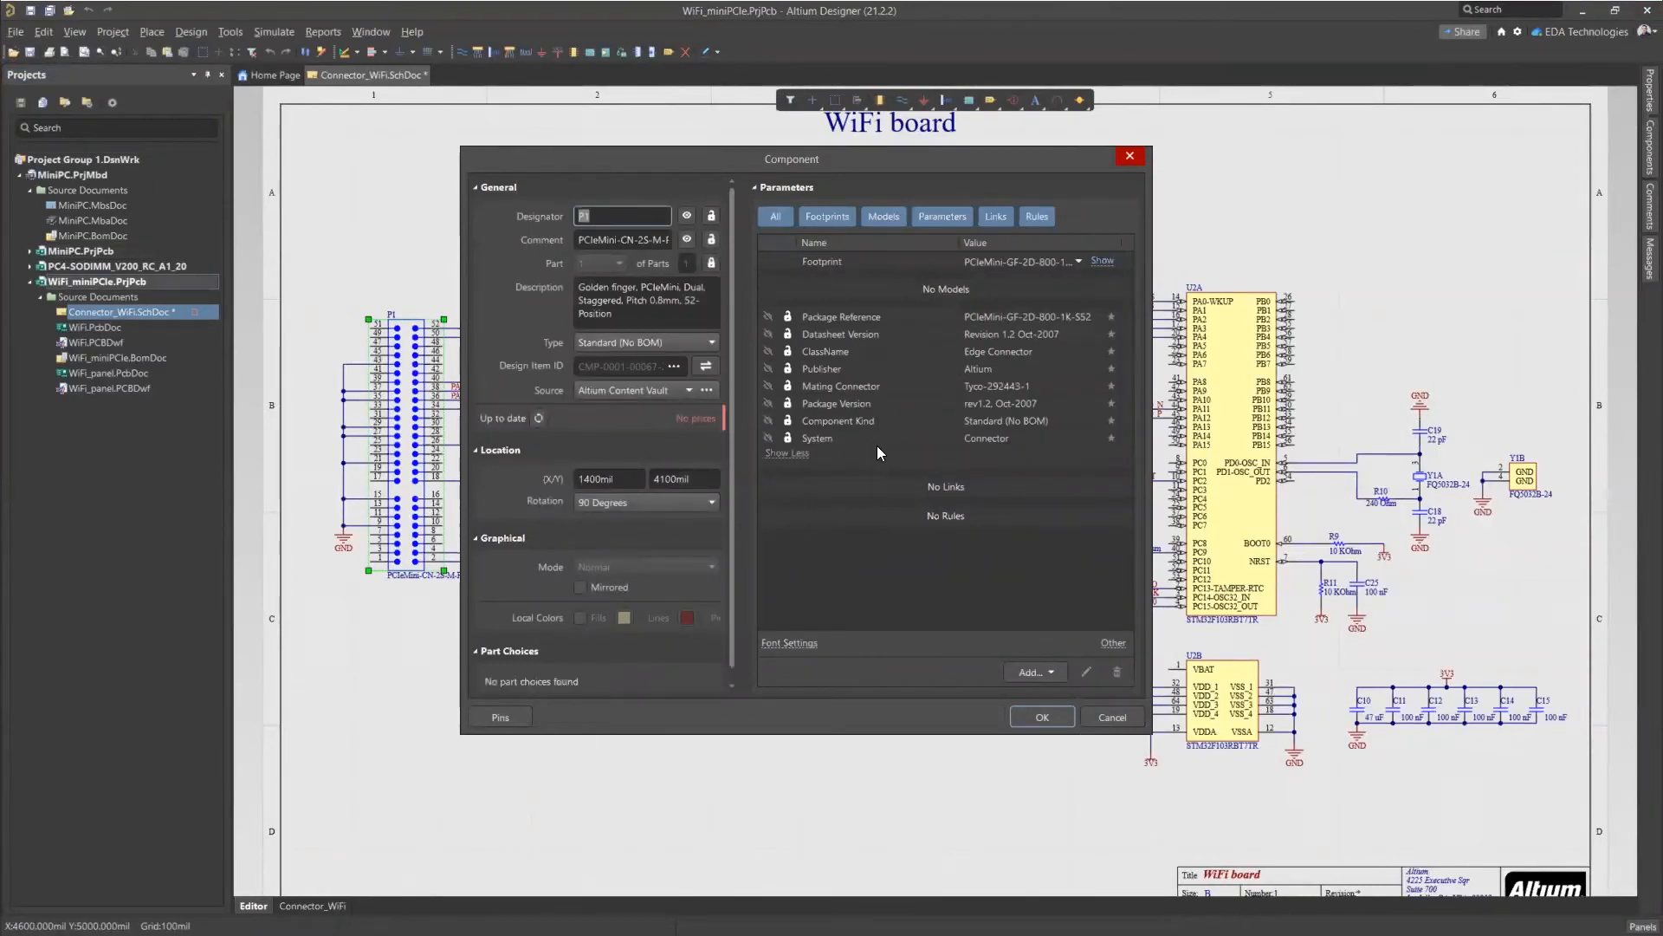
click(1105, 716)
click(541, 259)
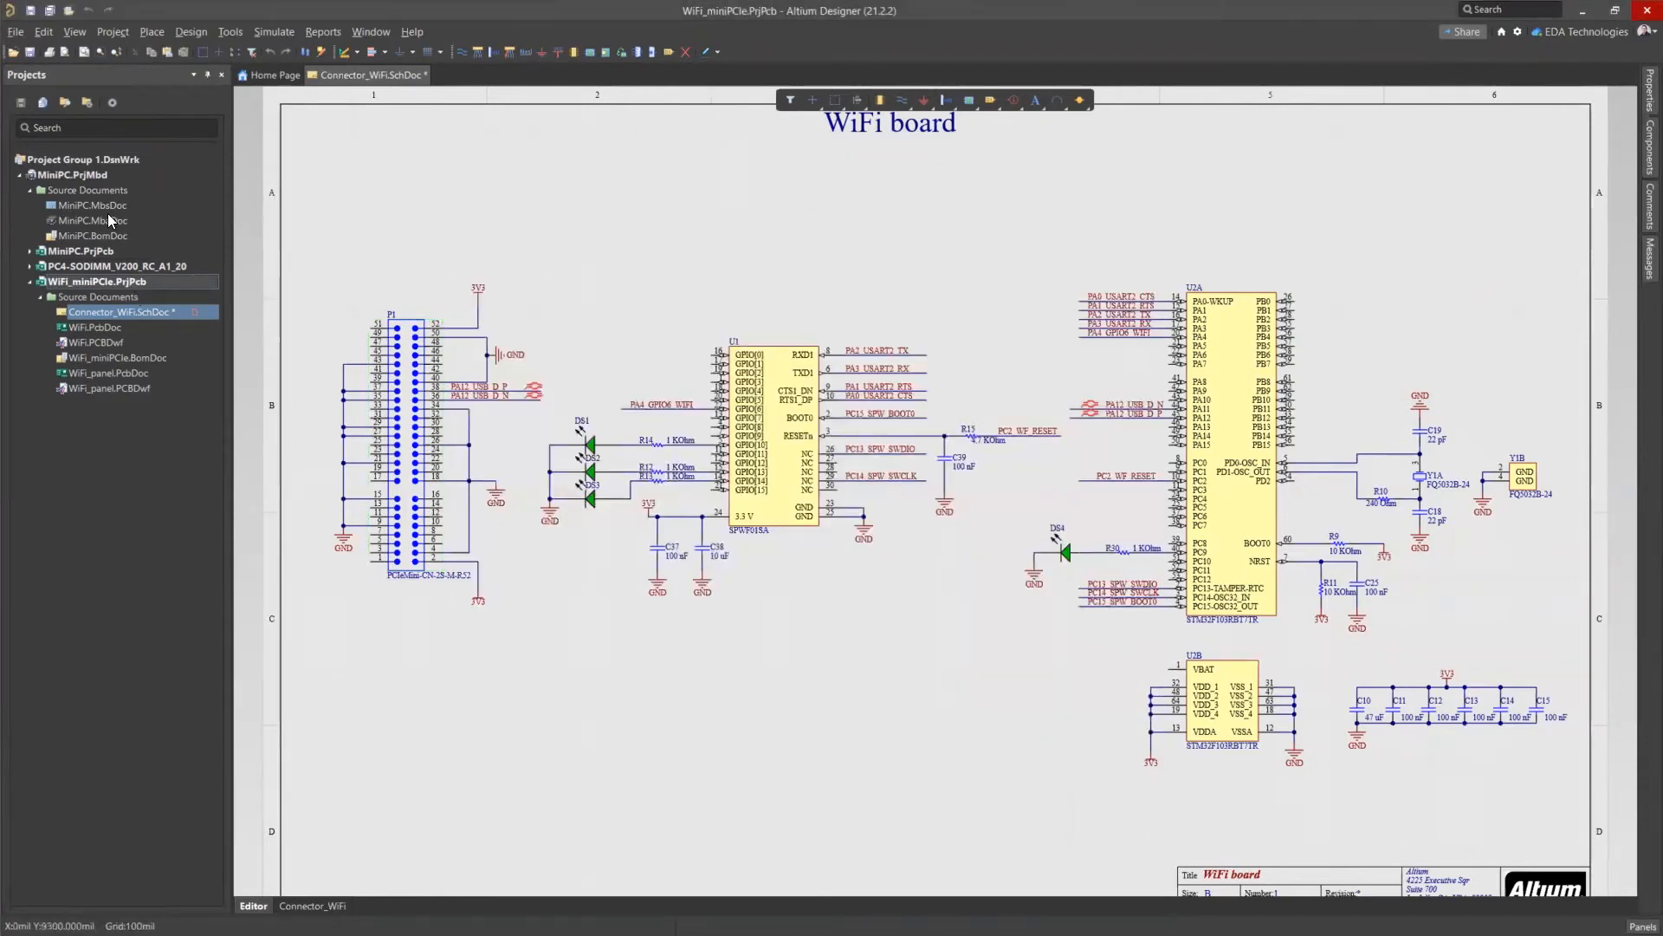
Open the MiniPC.MbsDoc schematic and inspect the entry properties of WiFi module M4.
click(47, 204)
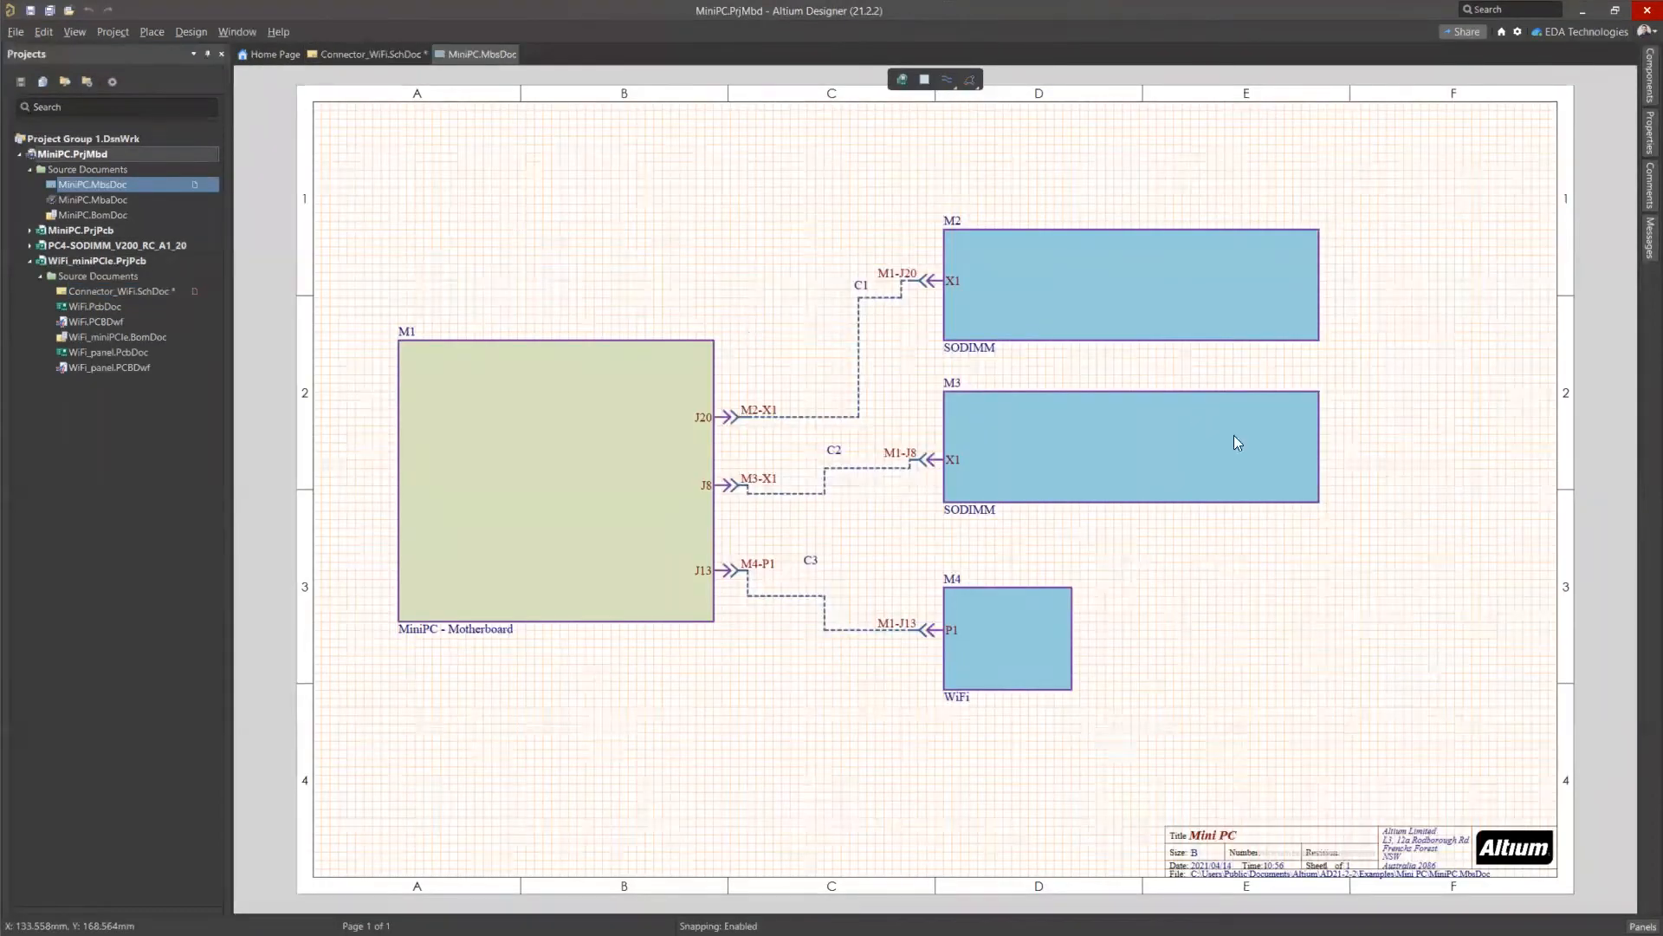
click(1012, 662)
click(1640, 134)
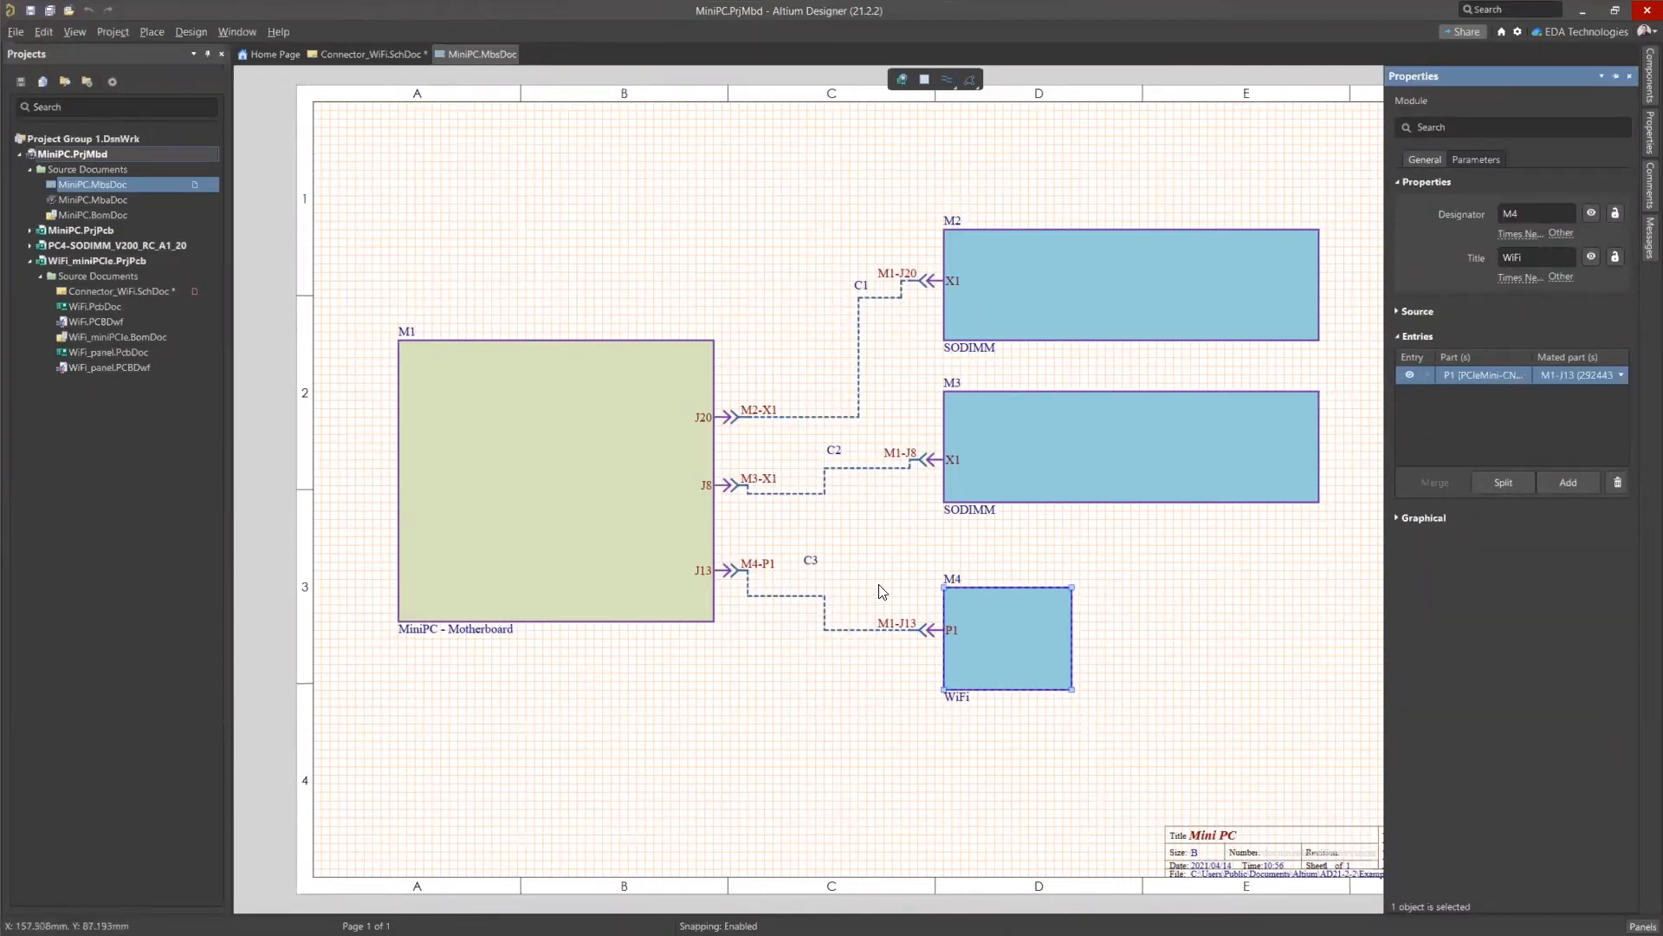
Delete connection C3 between motherboard entry J13 and entry P1 of WiFi module M4.
click(827, 630)
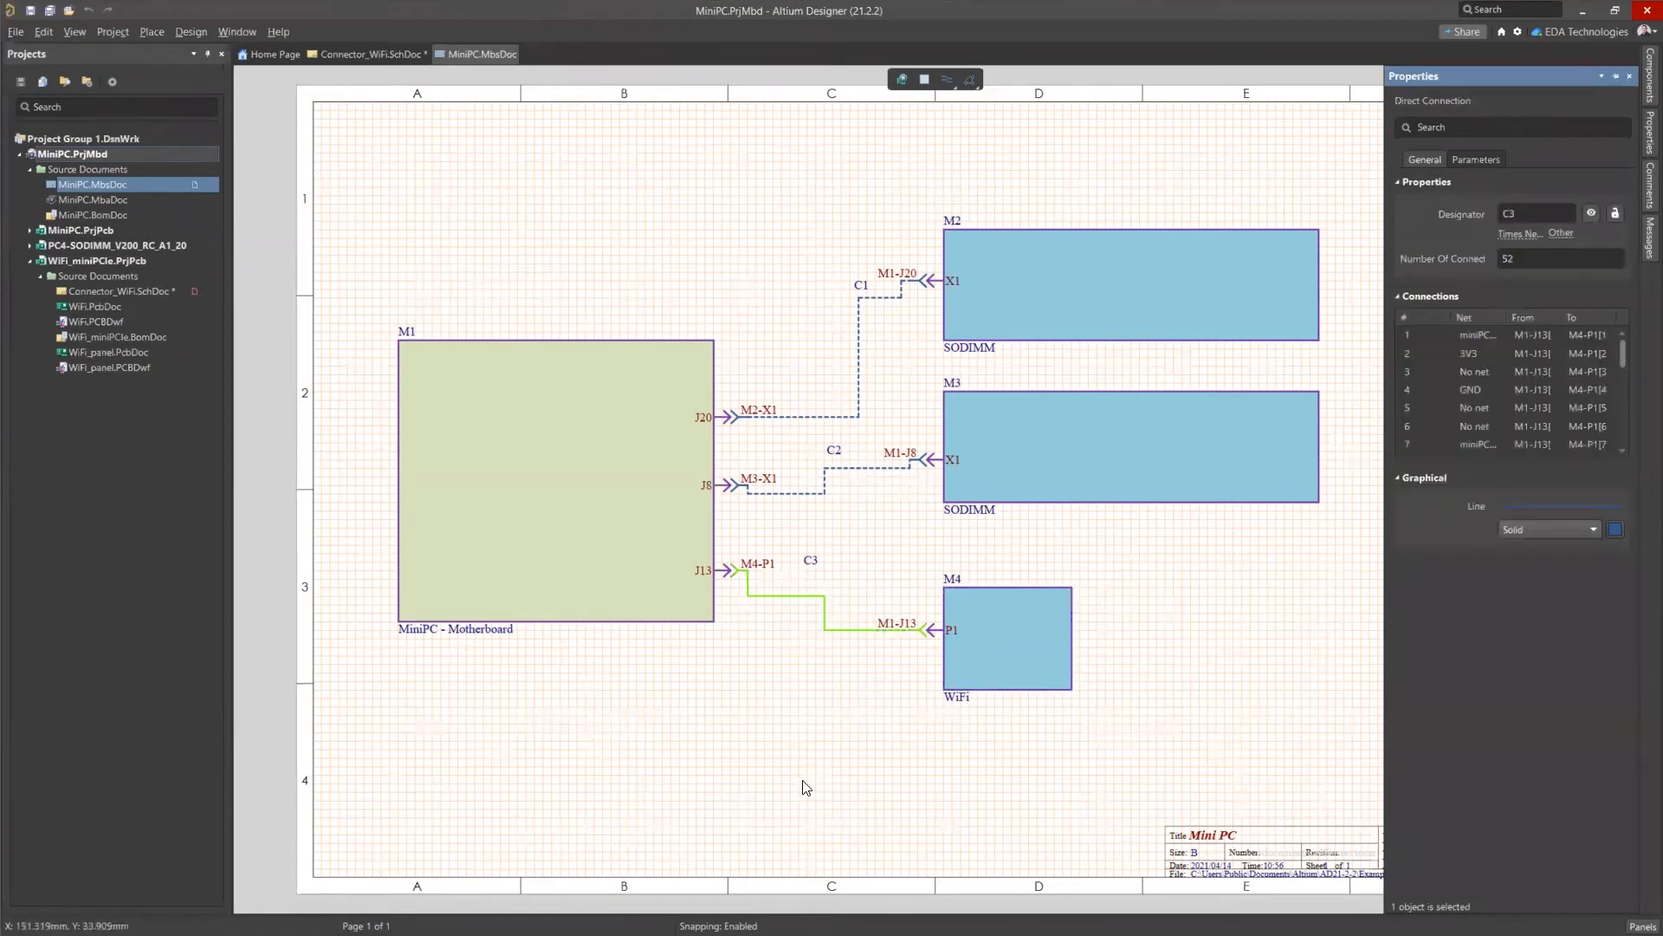
key(Delete)
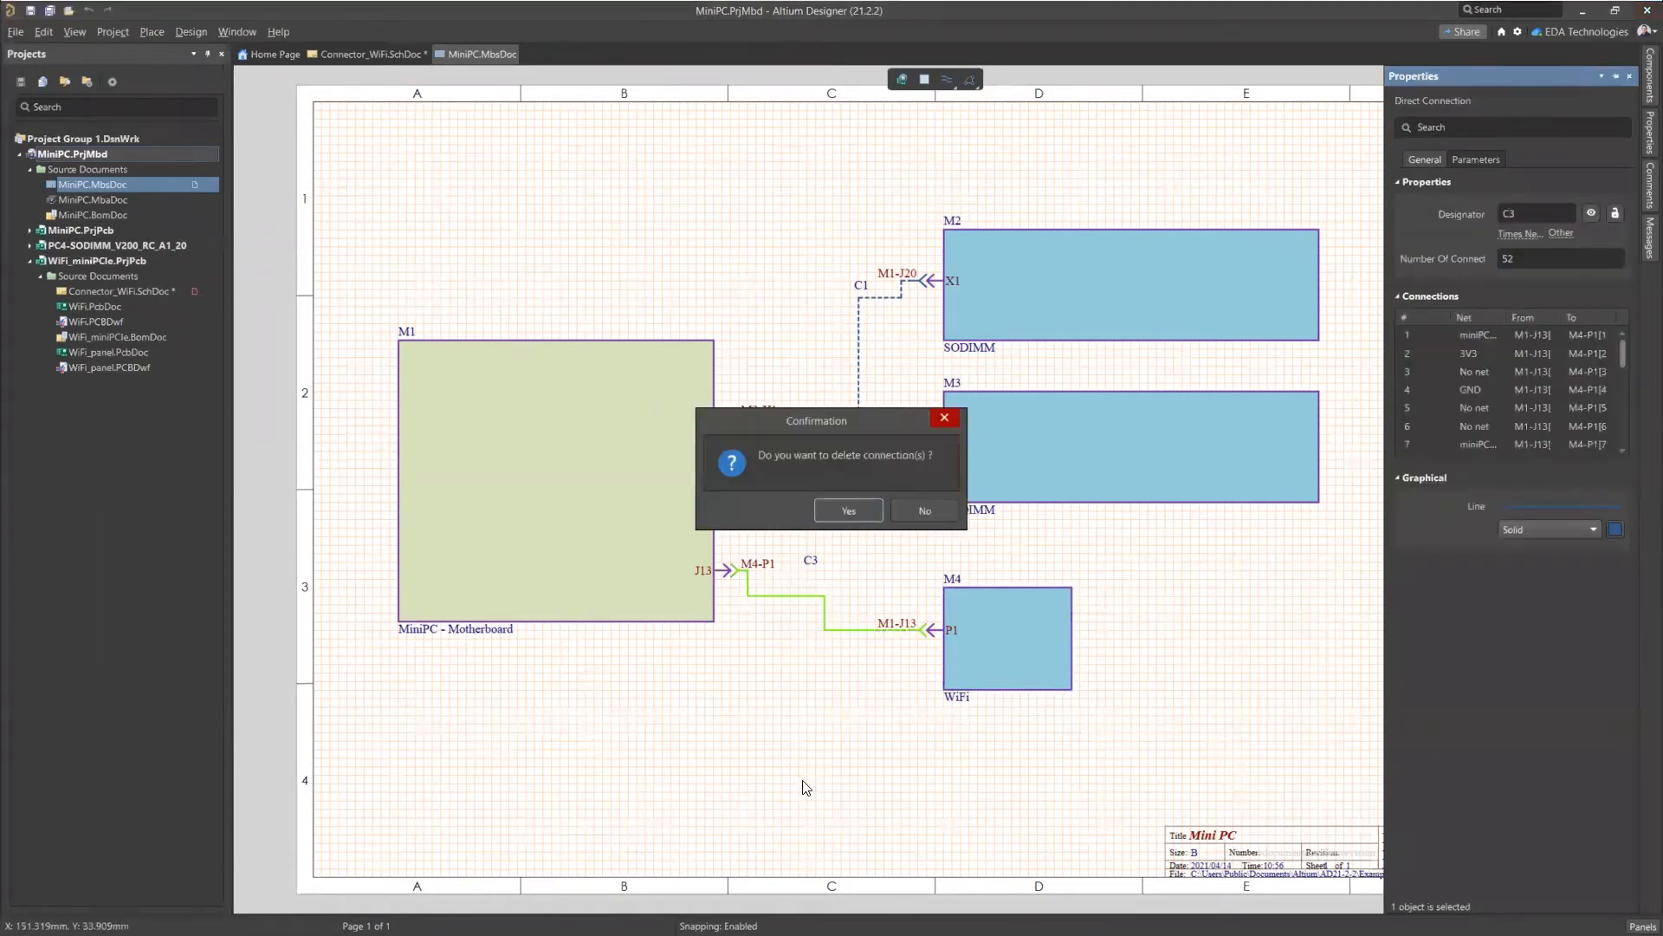
click(856, 510)
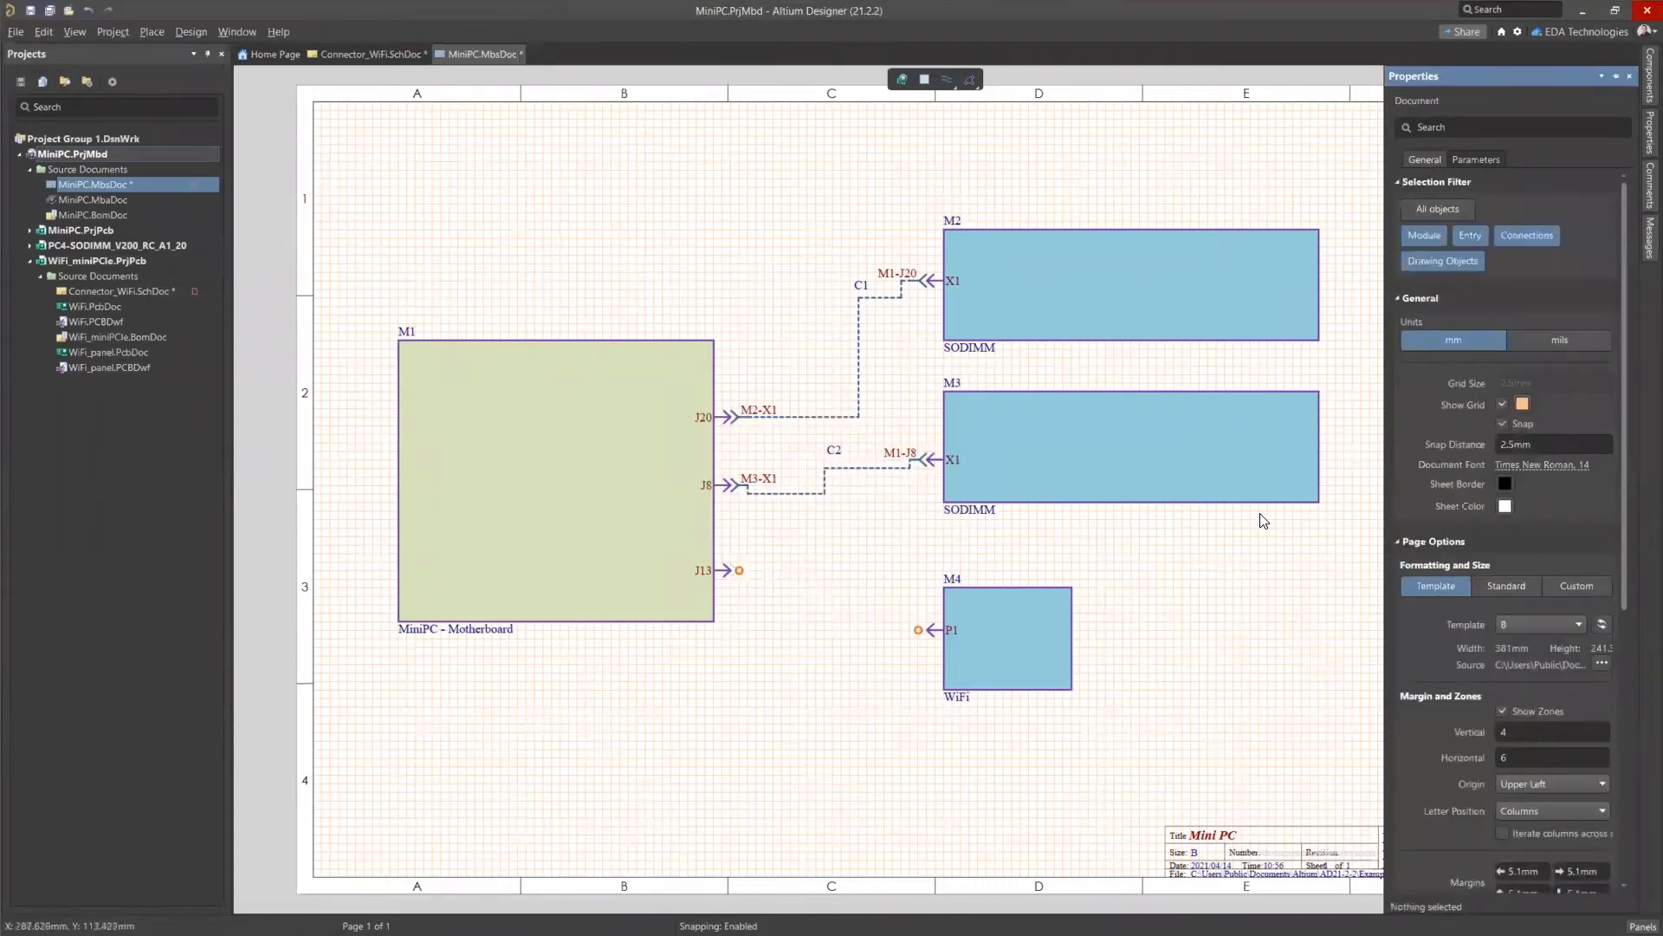
Draw a direct connection from entry J13 of motherboard M1 to entry P1 of module M4, and save the multiboard schematic.
middle_drag(877, 630, 878, 602)
shift+scroll(758, 629, down, 1)
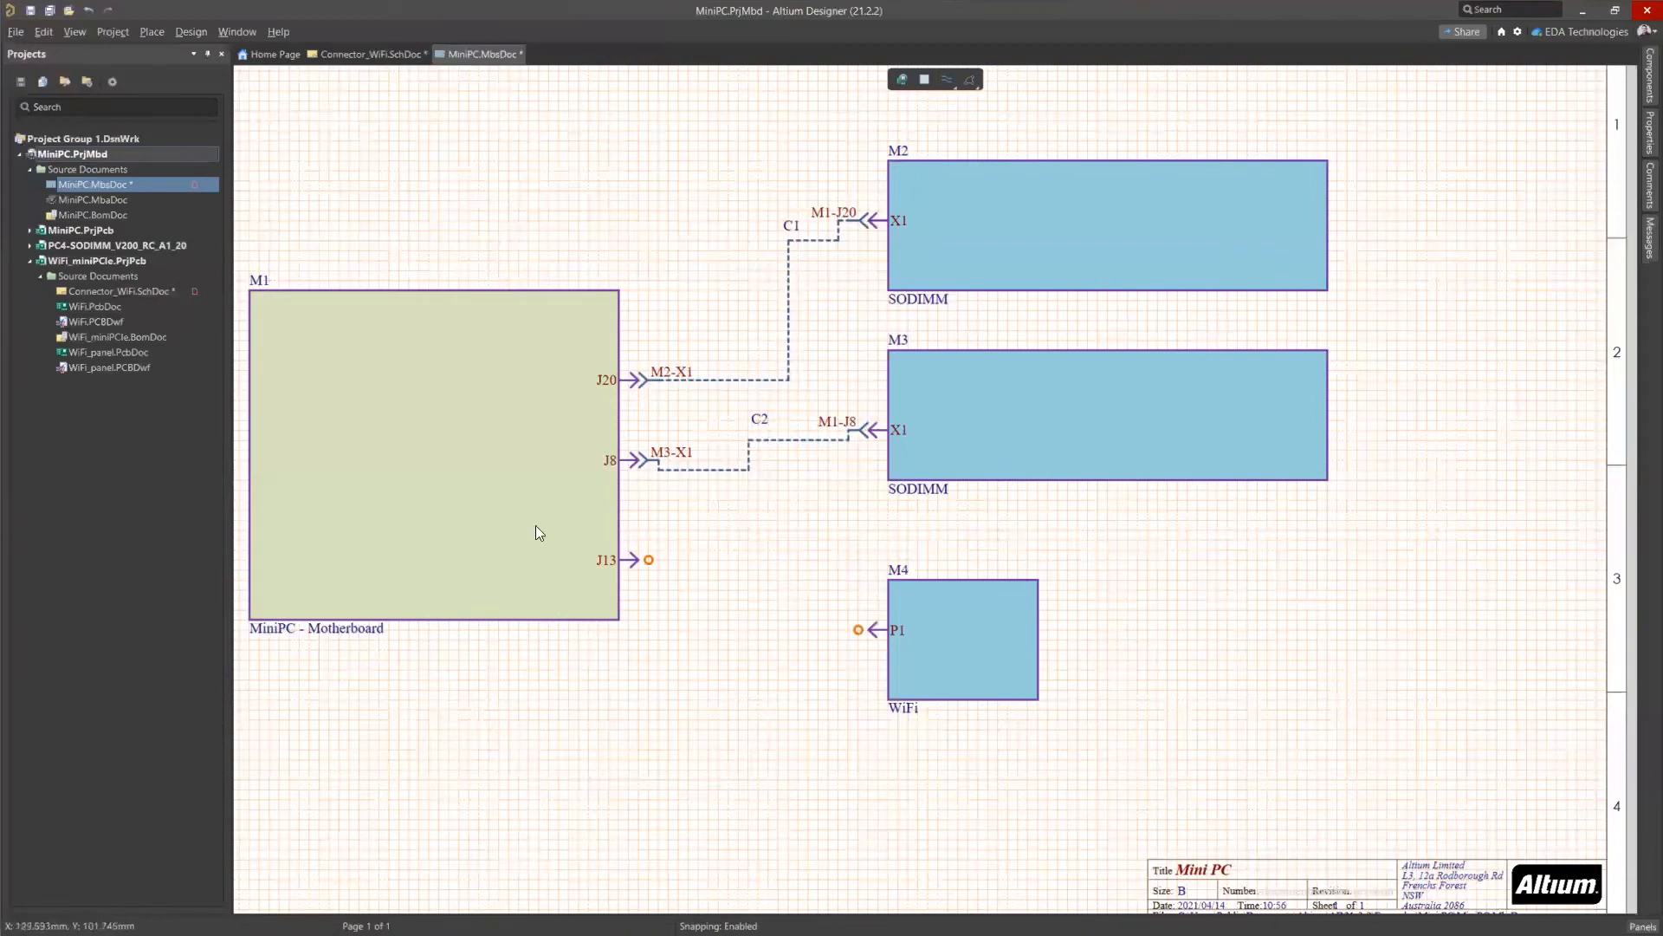
click(946, 78)
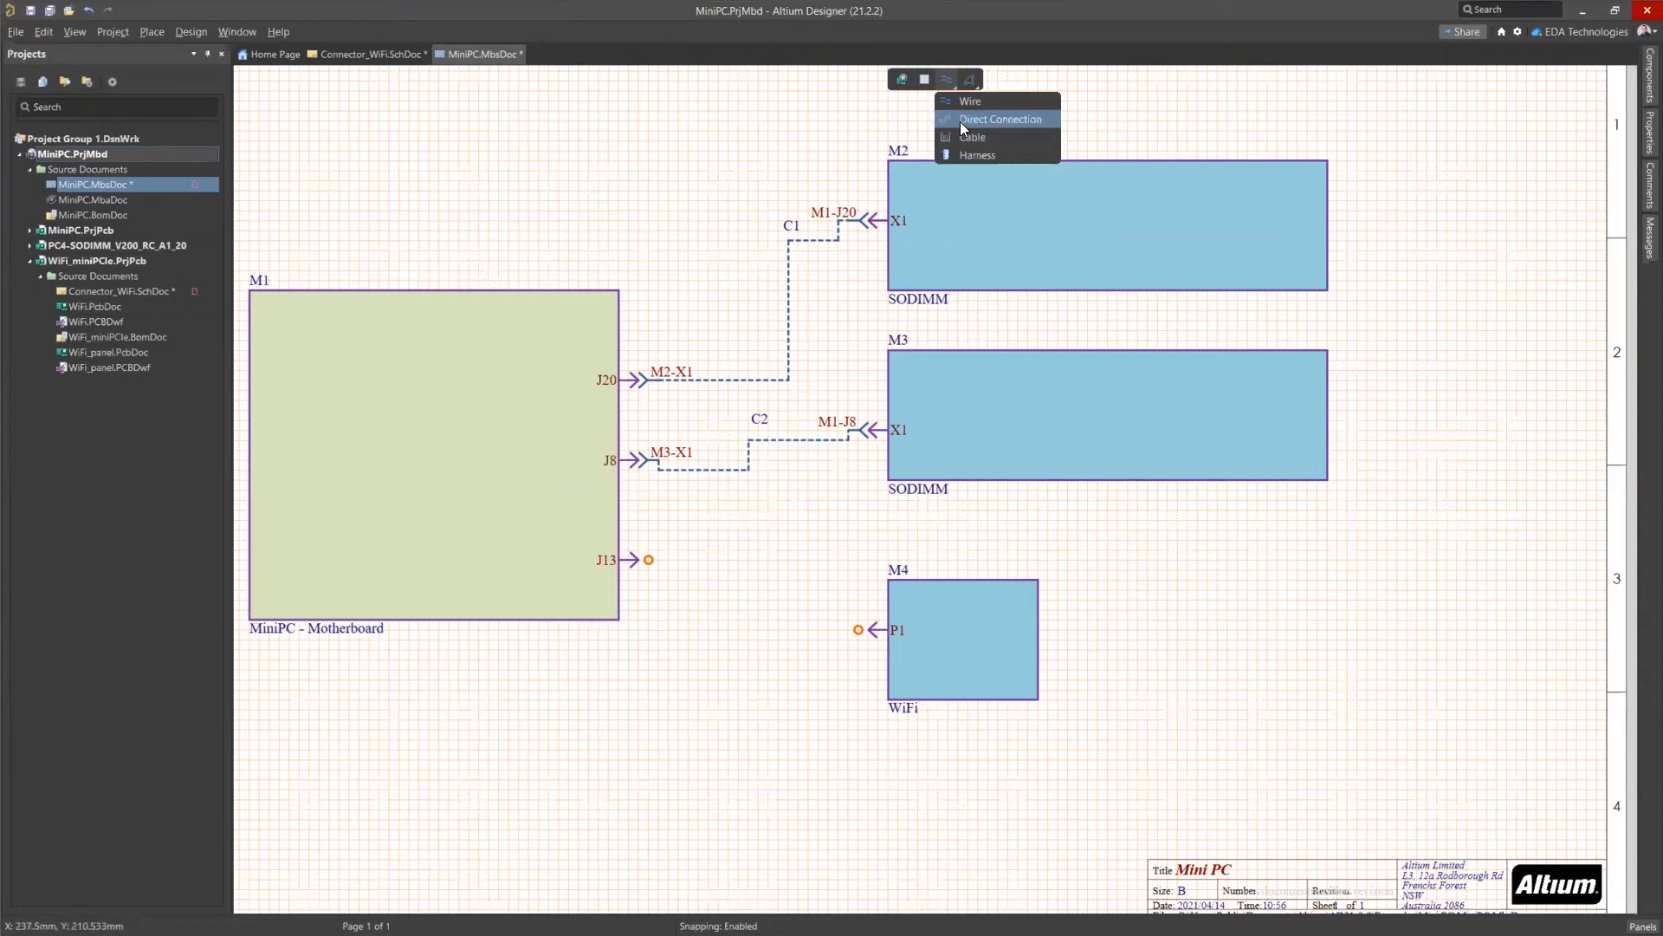
click(985, 125)
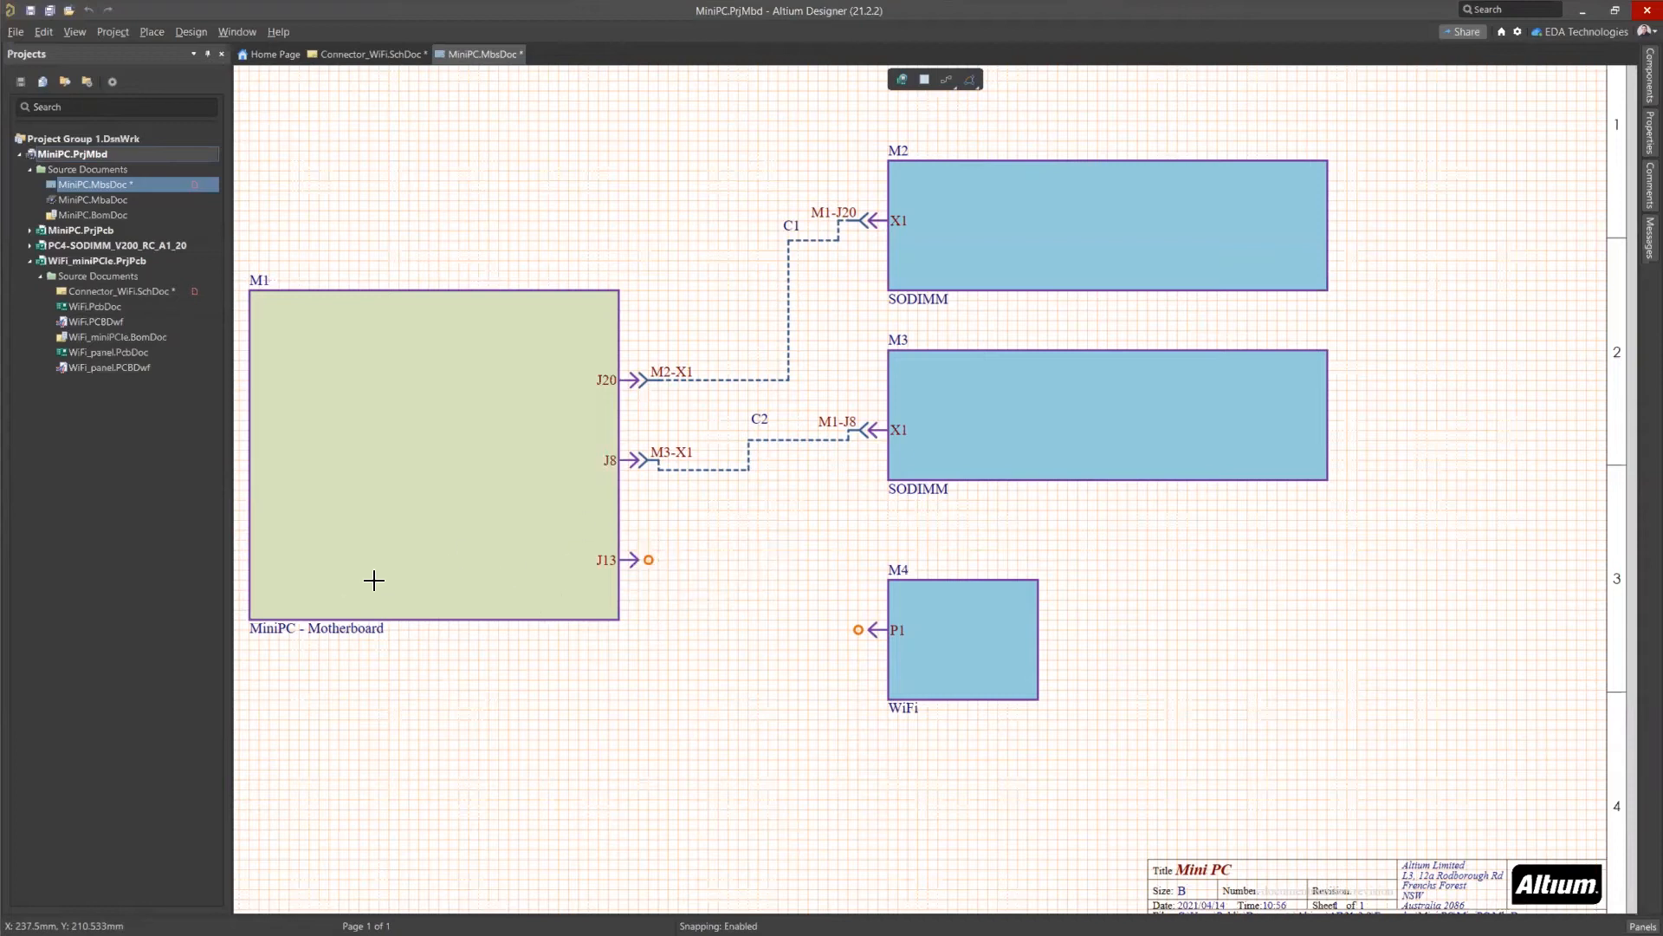
click(644, 559)
click(750, 590)
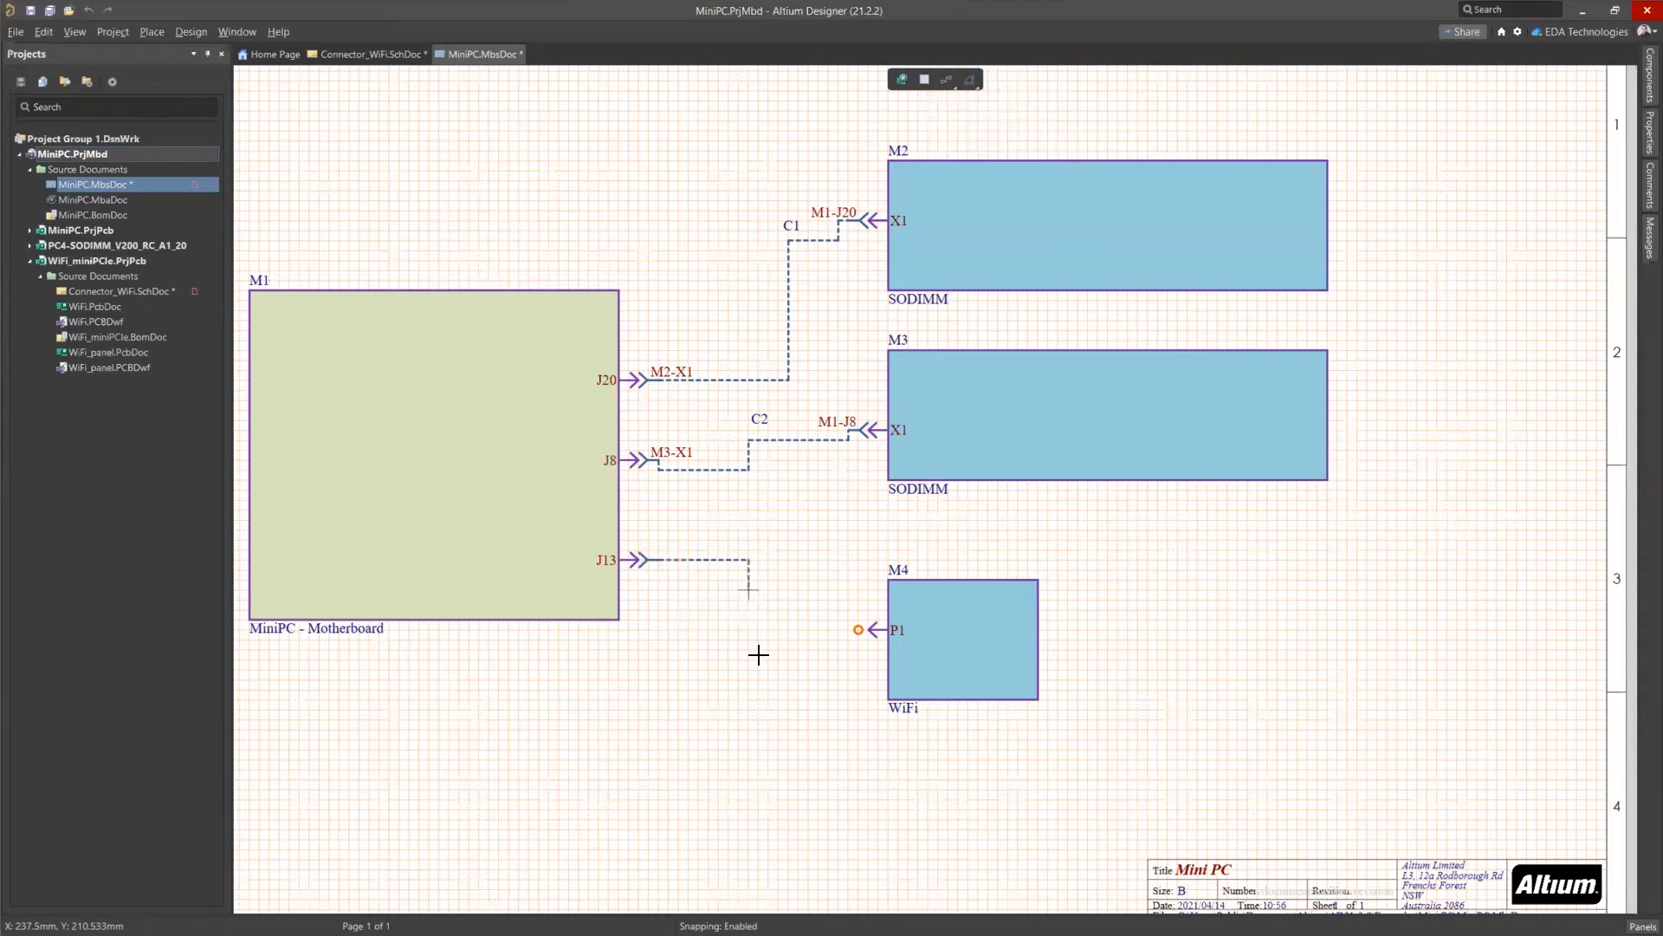
click(861, 630)
key(Escape)
ctrl+scroll(814, 638, up, 2)
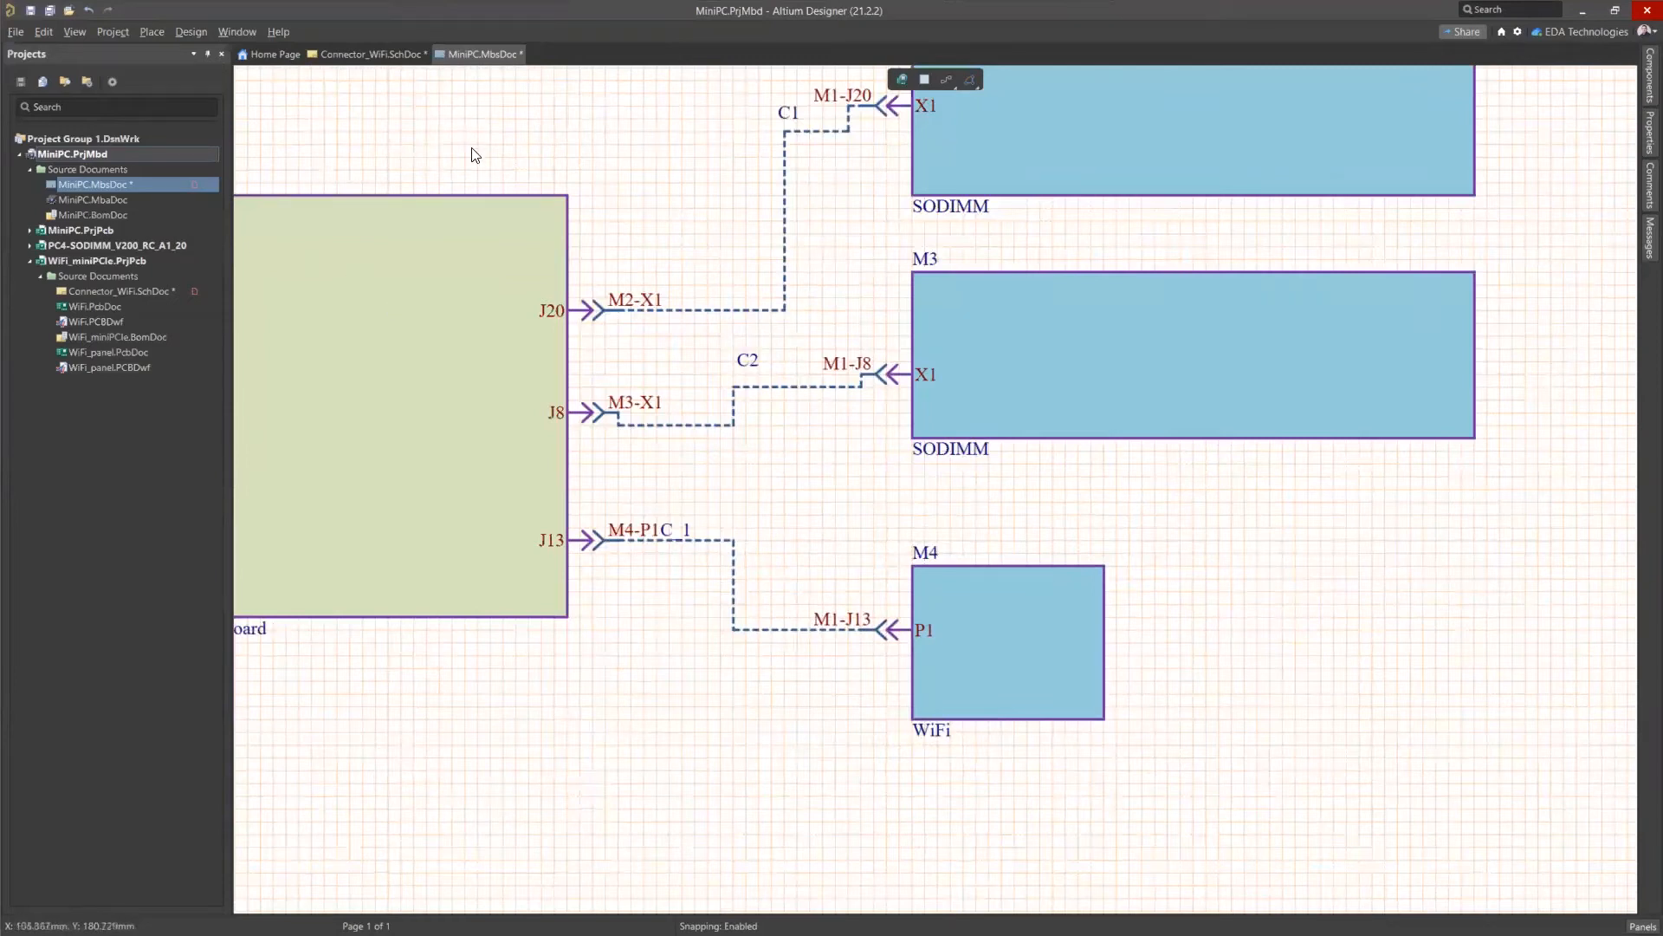
key(ctrl+s)
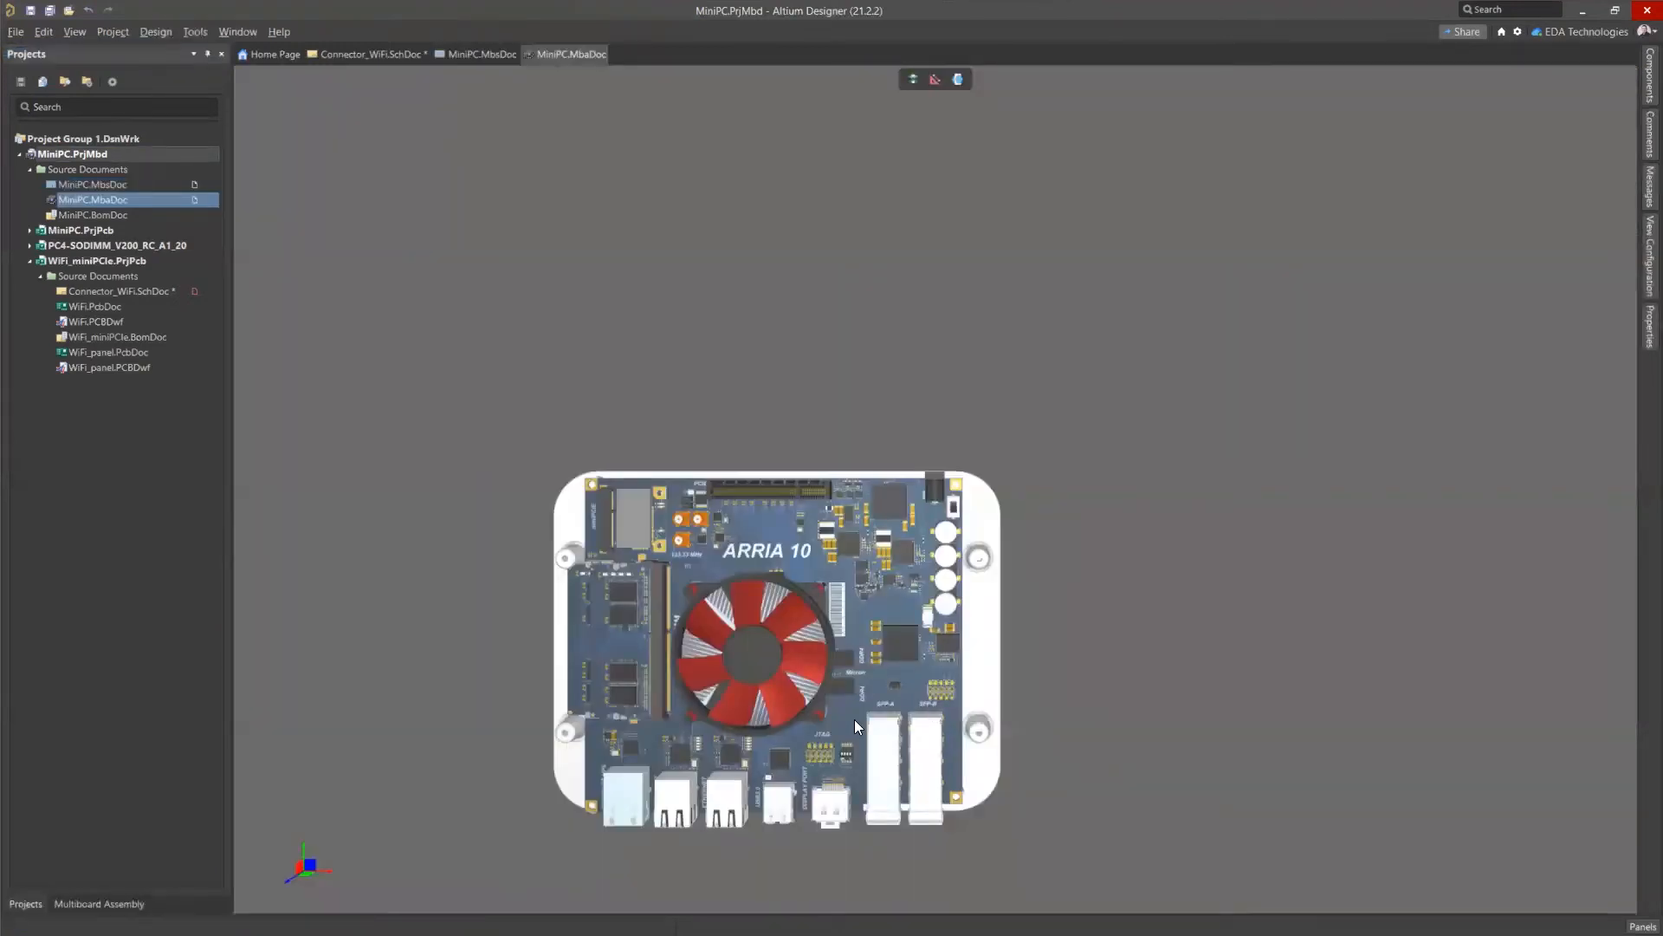
Remove the enclosure and the WiFi board from the MiniPC.MbaDoc assembly.
ctrl+scroll(855, 719, up, 2)
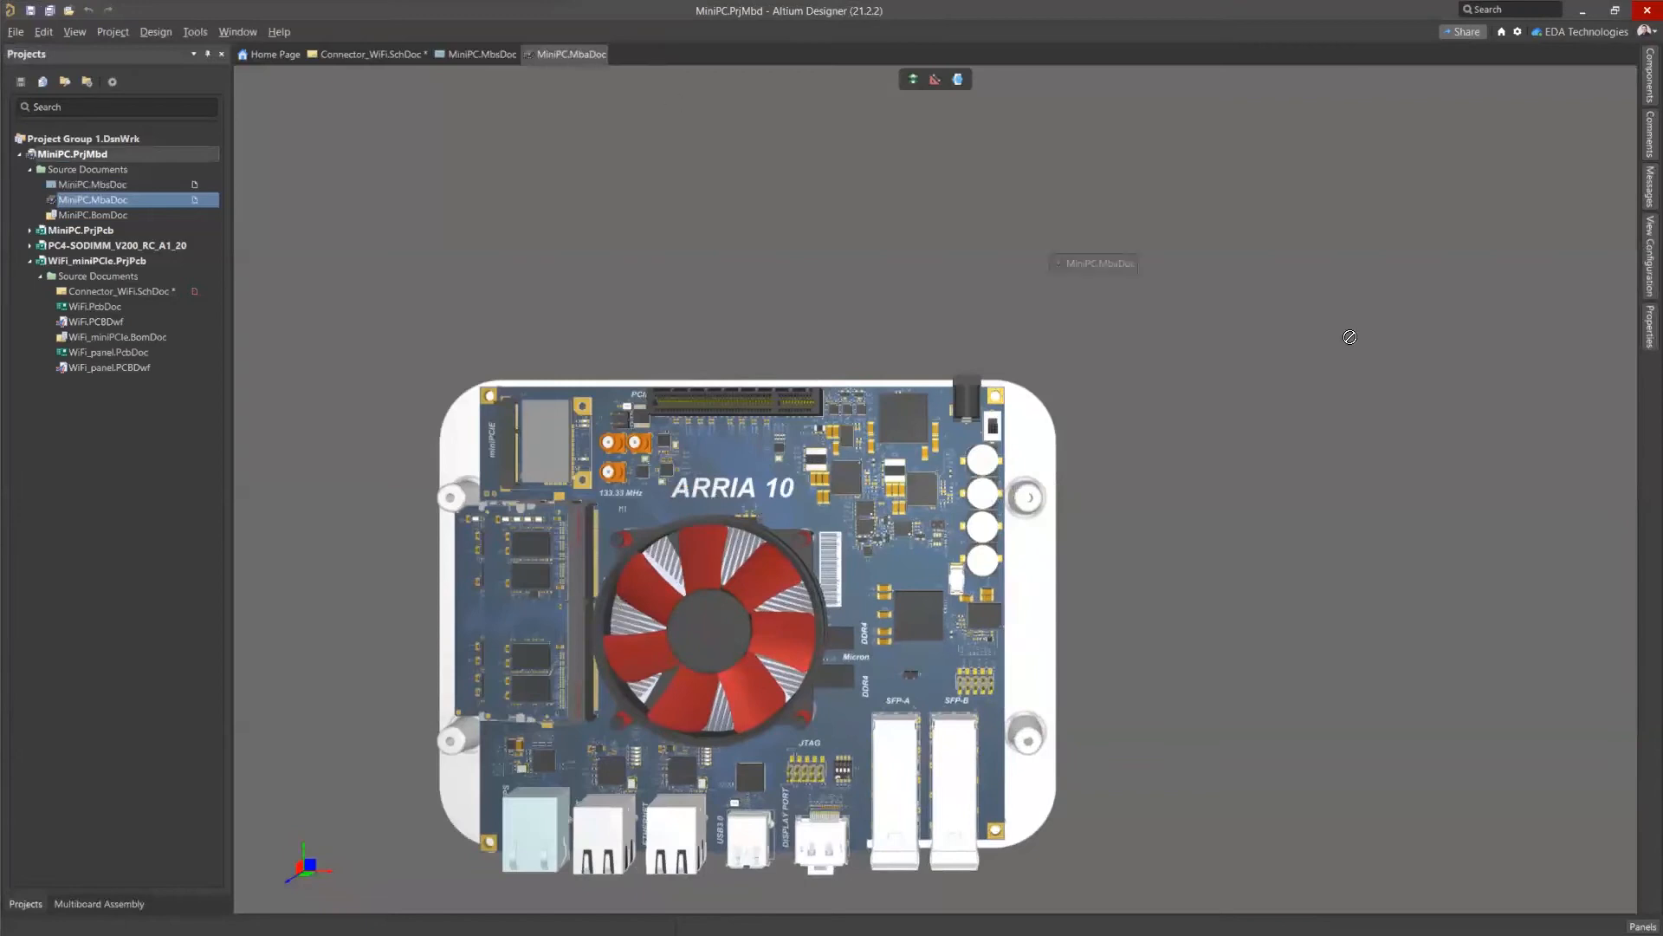
key(ctrl+F4)
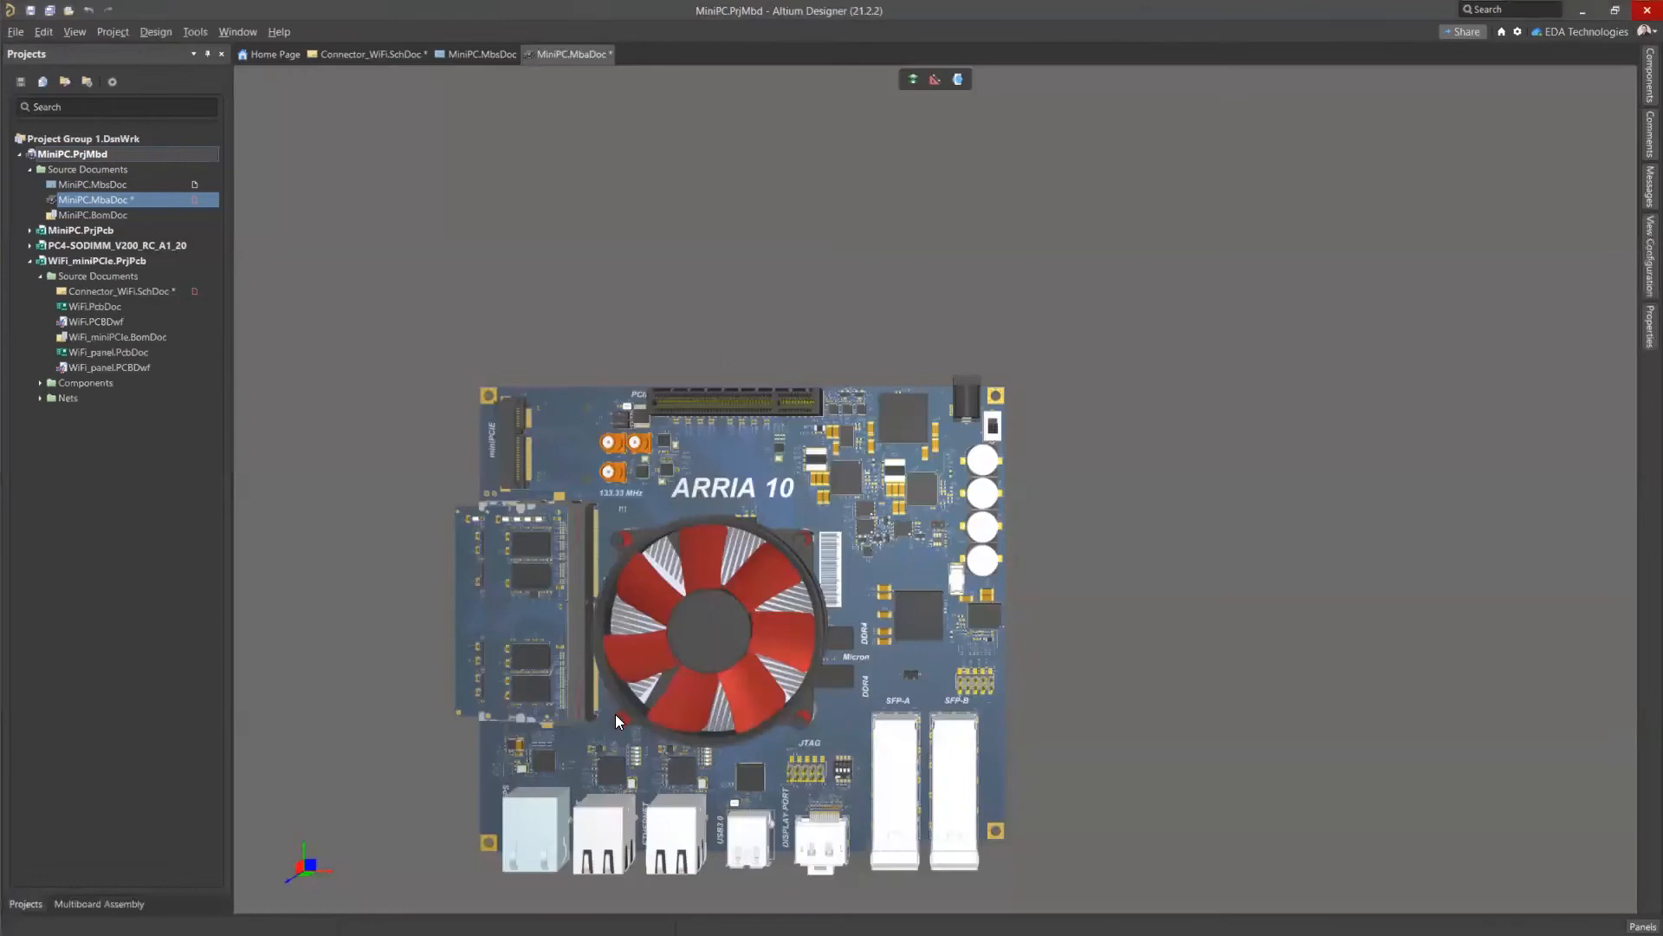
Examine the two stacked SODIMM boards in the 3D assembly and compare them with modules M2 and M3 in the schematic.
right_drag(615, 714, 800, 785)
ctrl+scroll(822, 554, up, 2)
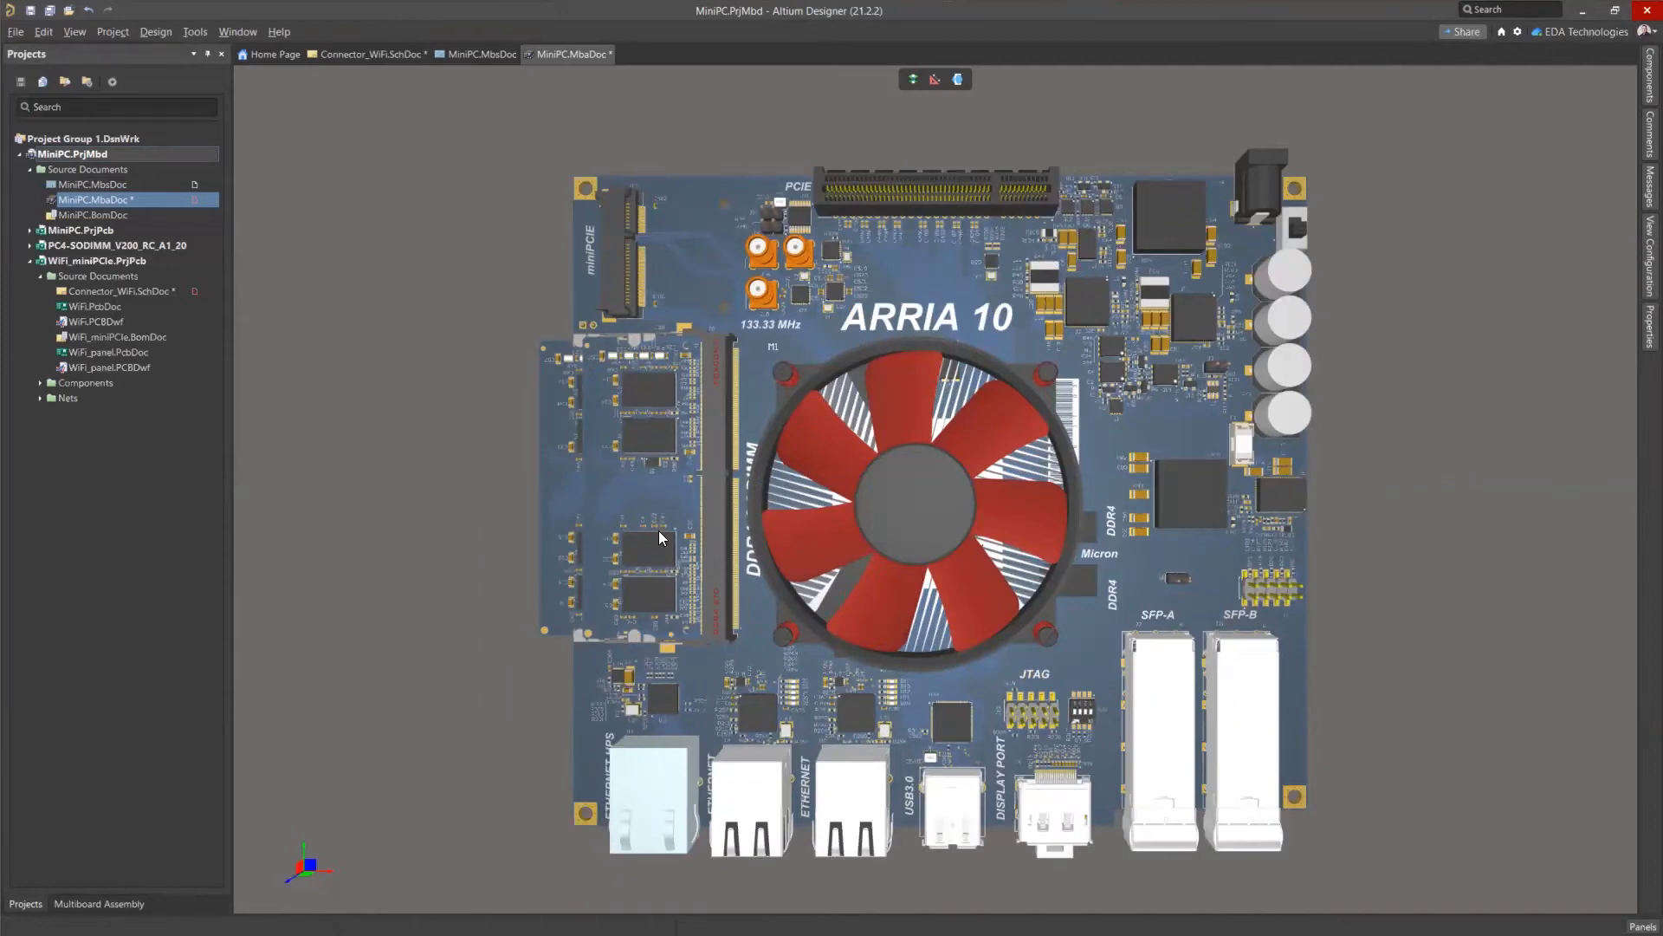
shift+right_drag(864, 658, 1077, 475)
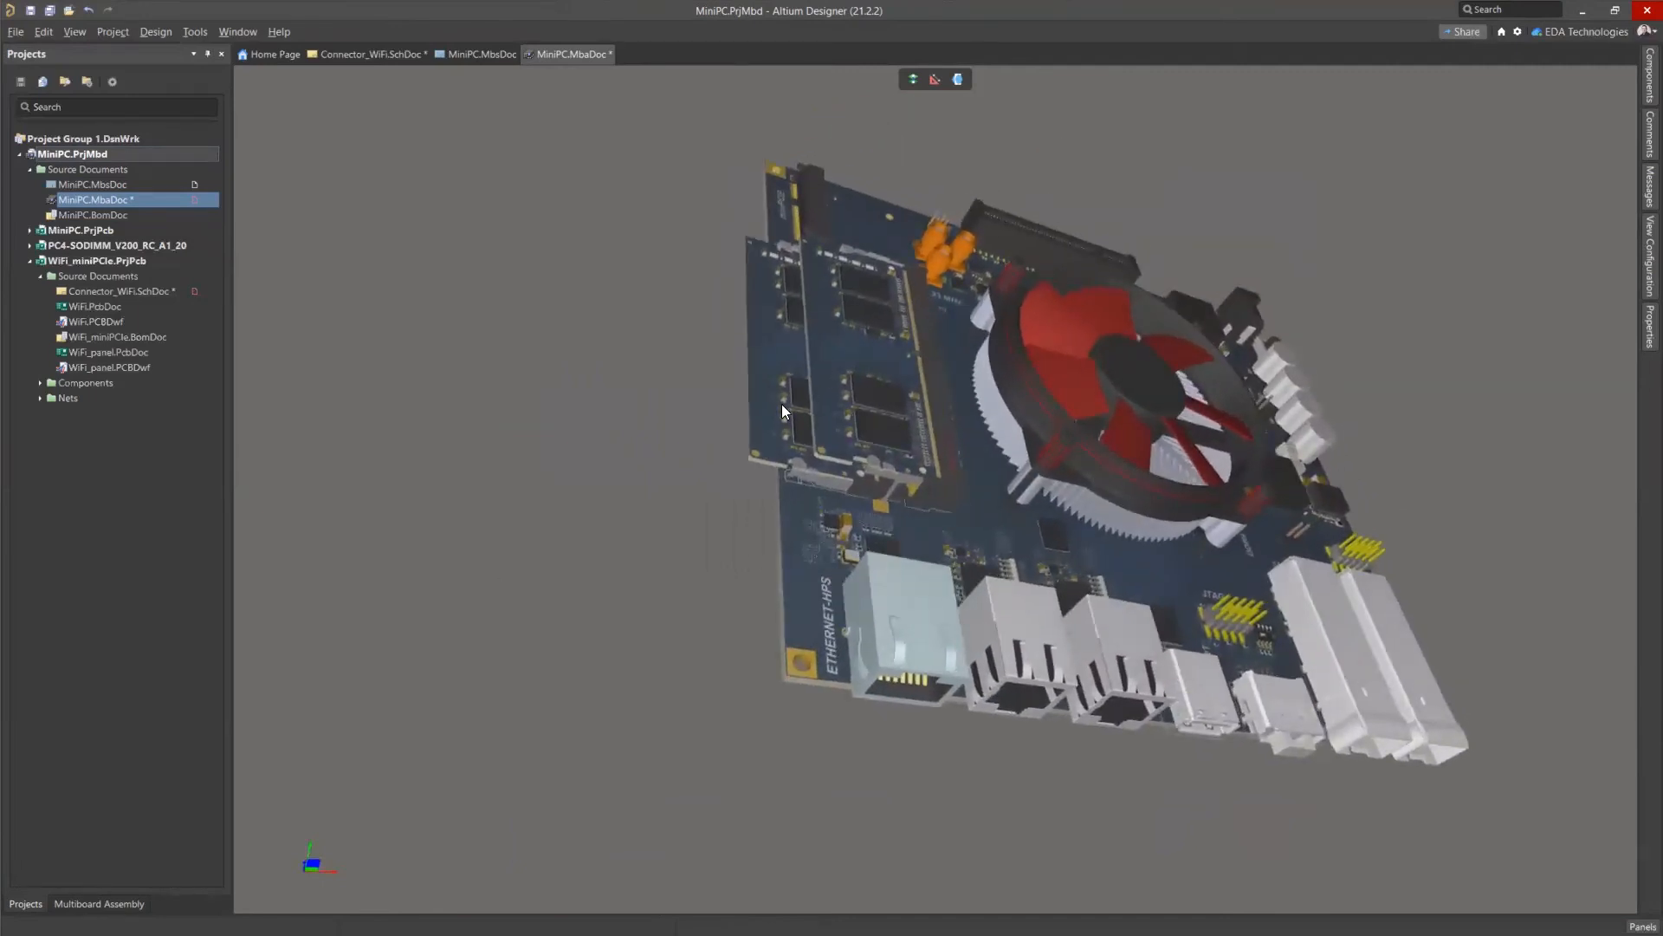
click(827, 356)
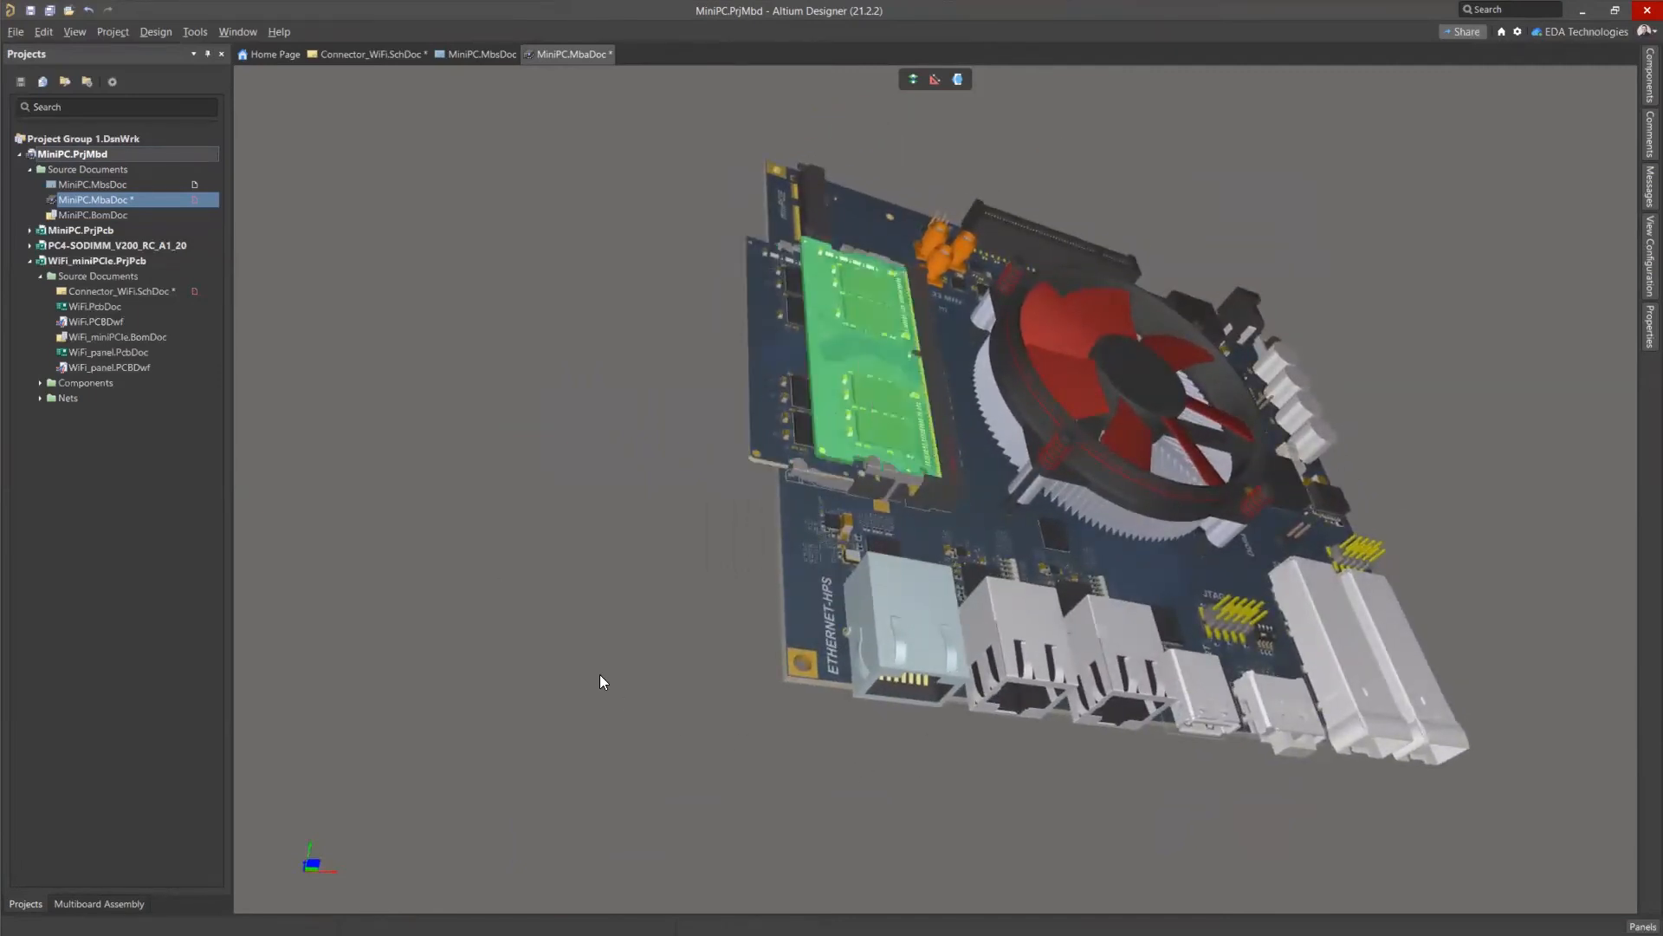
click(468, 53)
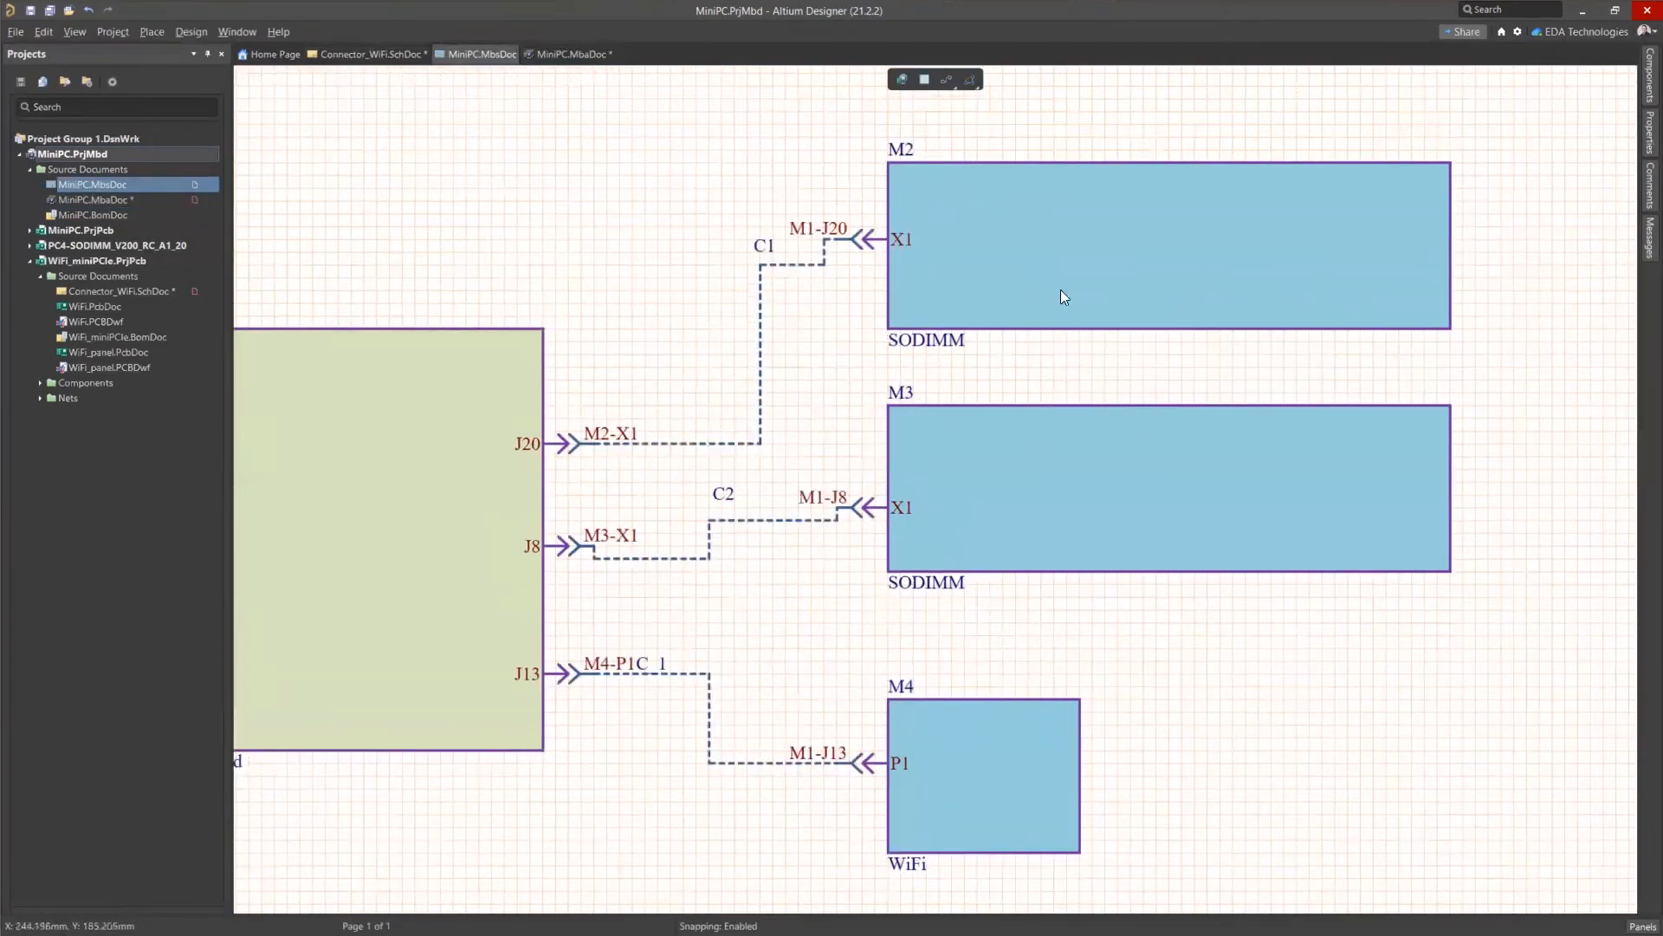
click(574, 54)
Inspect the empty miniPCIE connector on the motherboard in the 3D assembly from several angles.
shift+right_drag(819, 404, 743, 489)
ctrl+scroll(704, 345, up, 5)
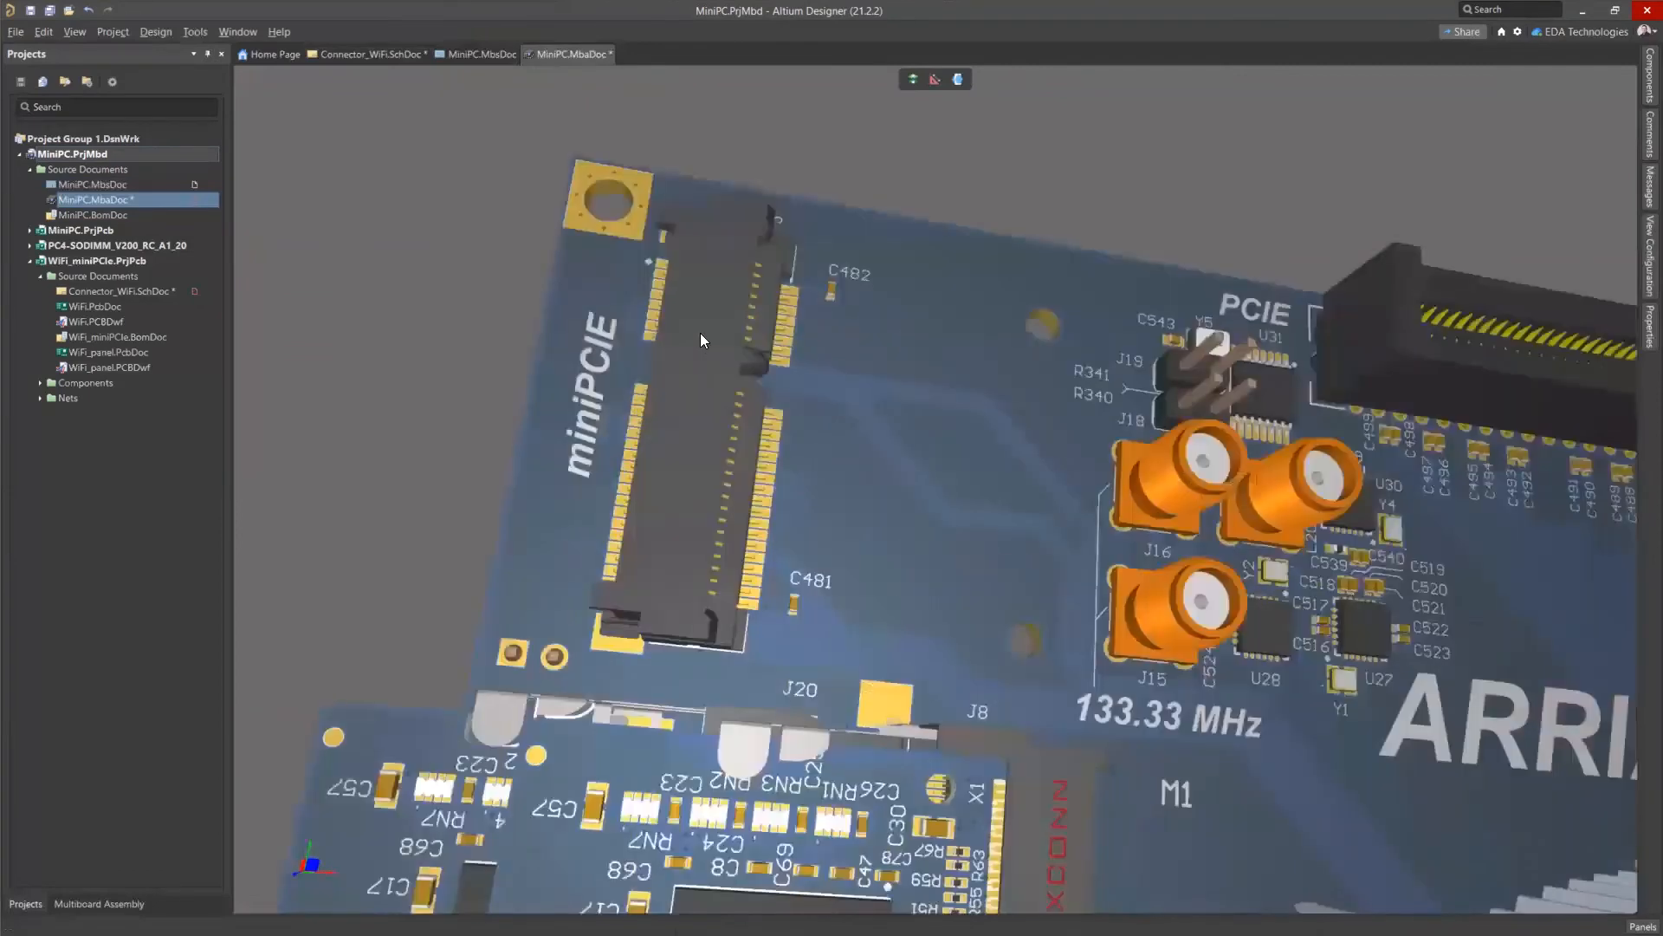
ctrl+scroll(700, 333, down, 1)
shift+right_drag(927, 500, 774, 422)
shift+right_drag(769, 619, 943, 648)
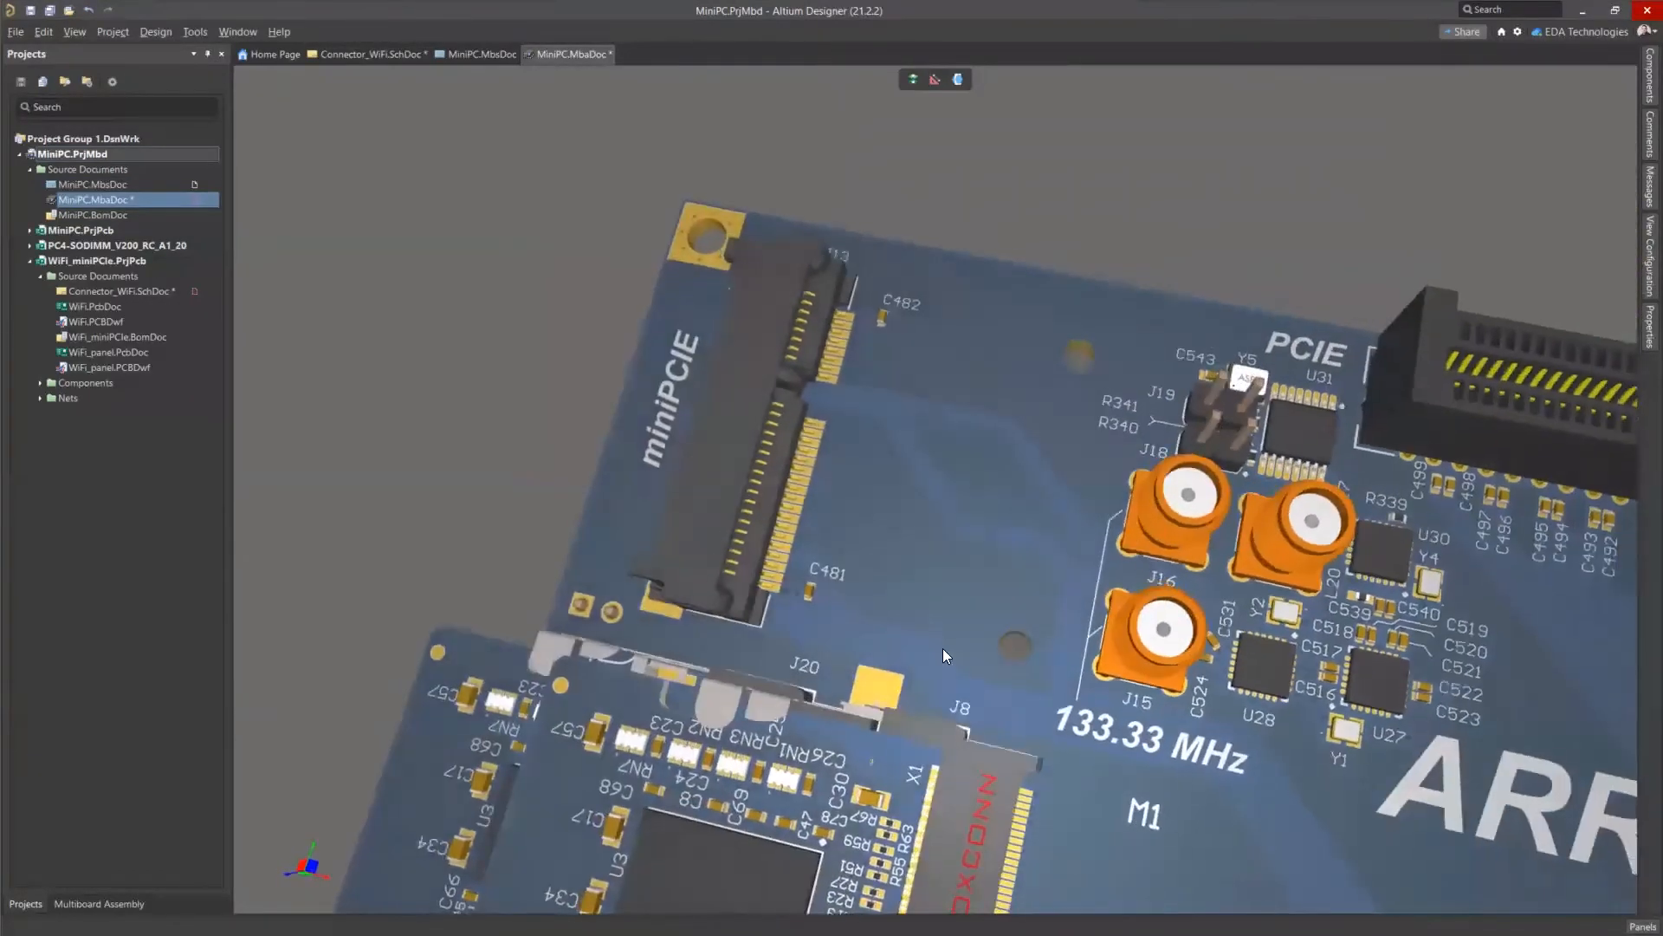
Import the changes from MiniPC.PrjMbd into the assembly, executing the change order that adds module M4 (WiFi_miniPCIe.PrjPcb) to MiniPC.MbaDoc.
ctrl+scroll(924, 572, down, 3)
right_drag(1042, 702, 883, 368)
ctrl+scroll(981, 546, down, 3)
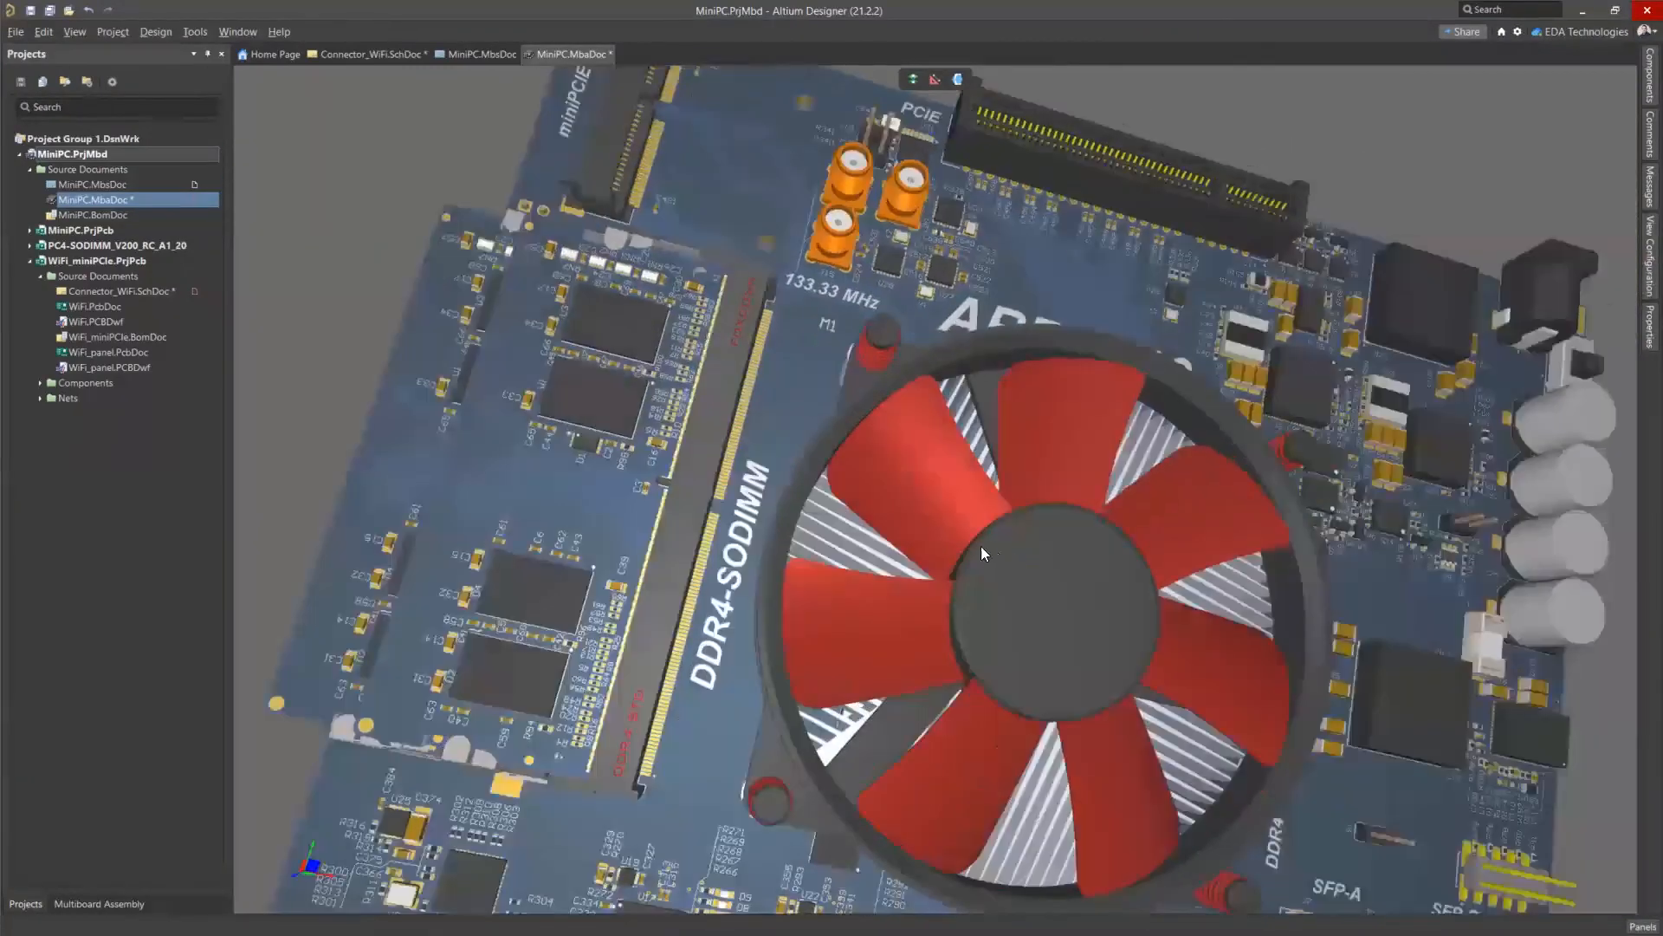
click(149, 33)
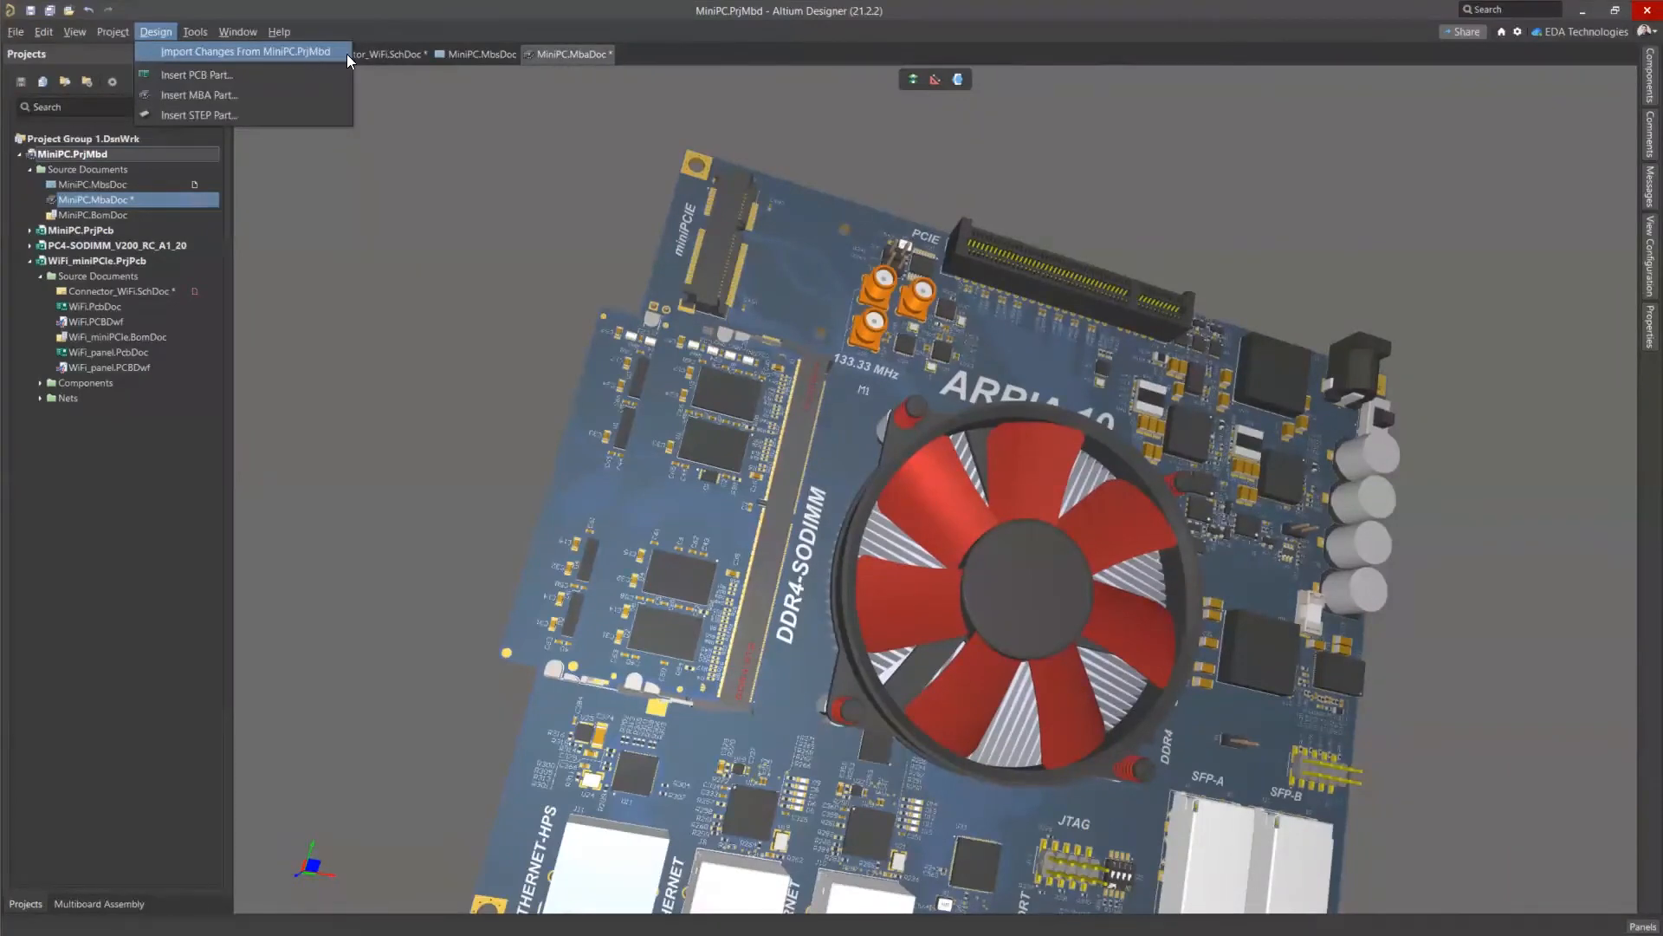
click(267, 50)
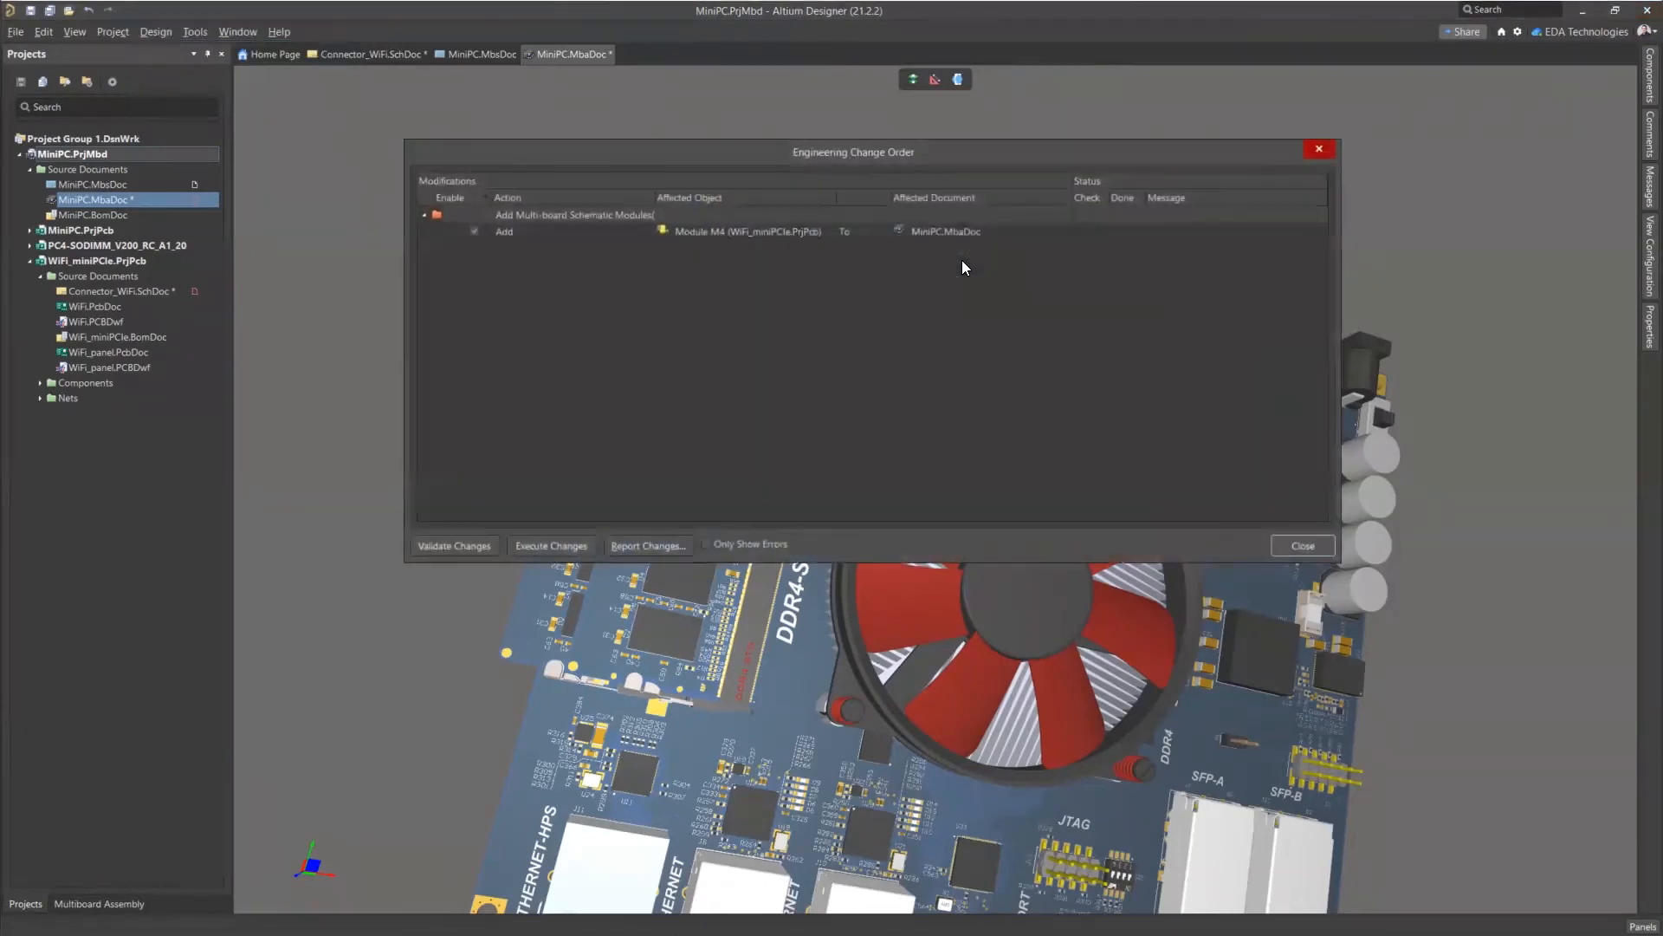
drag(767, 146, 677, 139)
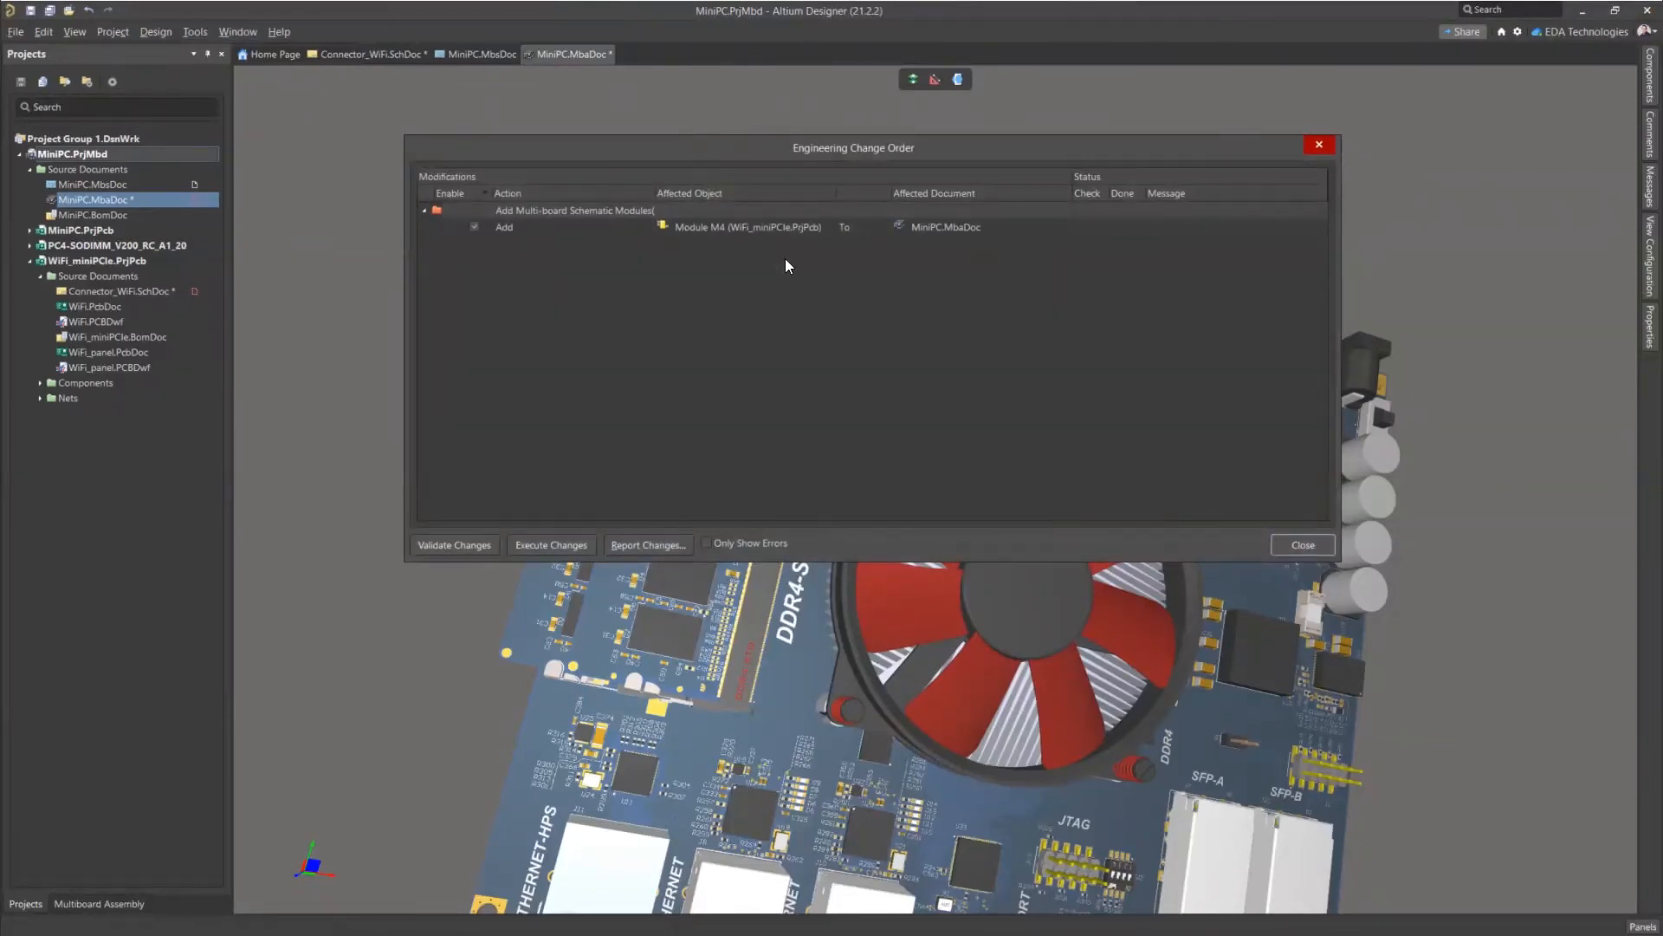
click(564, 547)
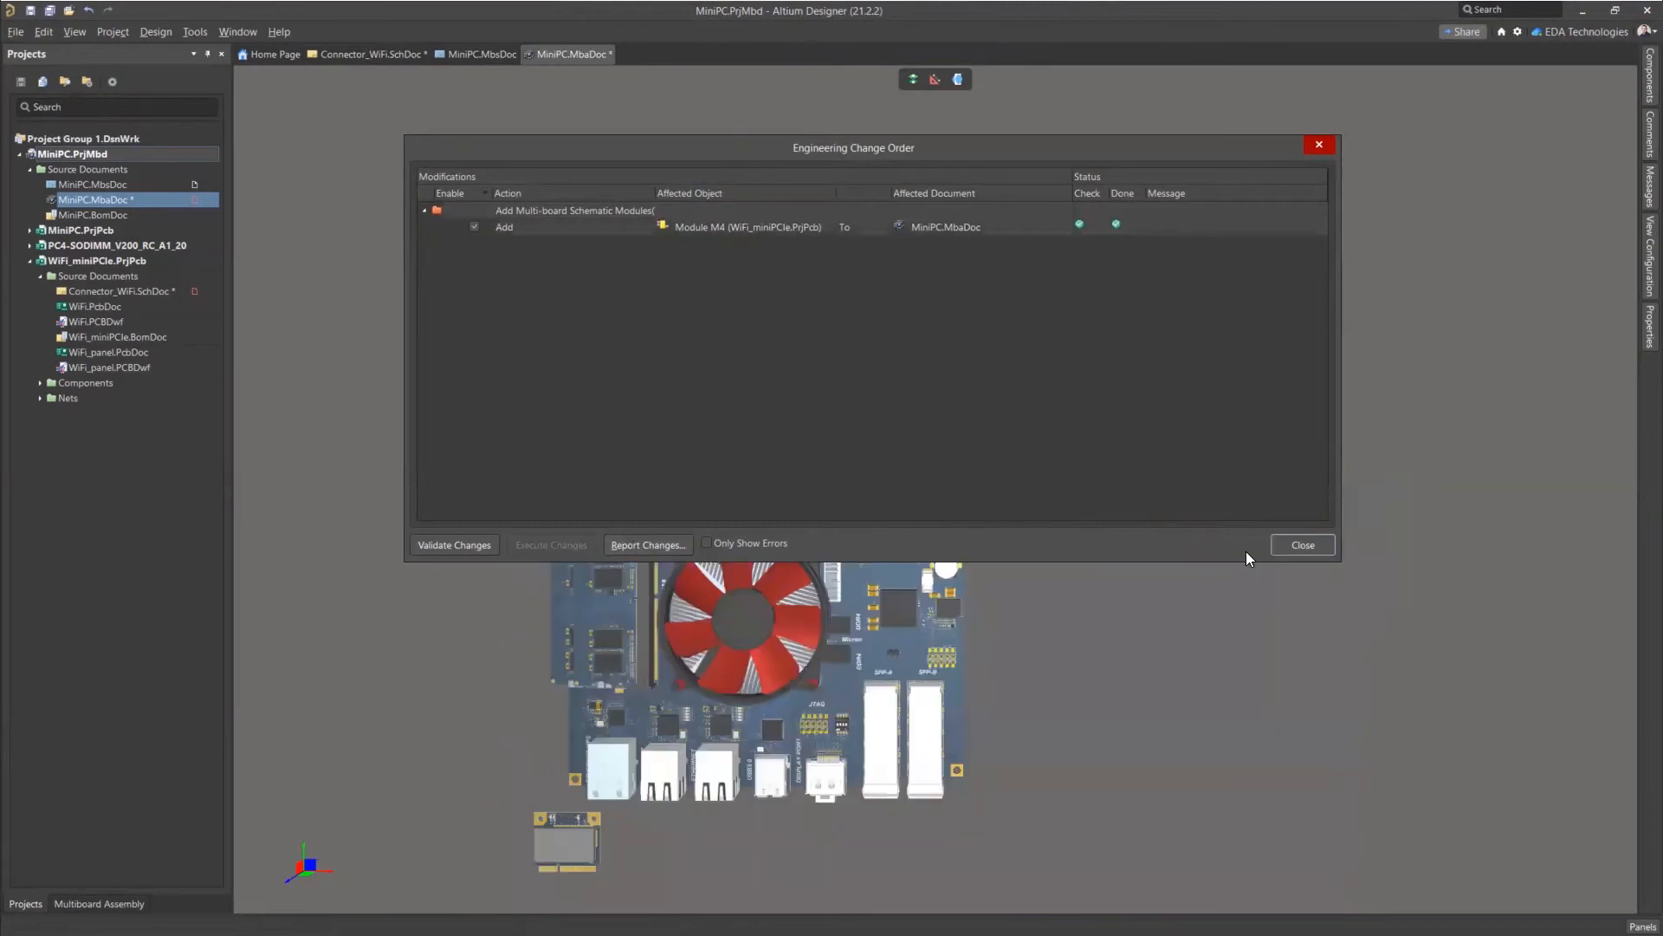
click(1304, 544)
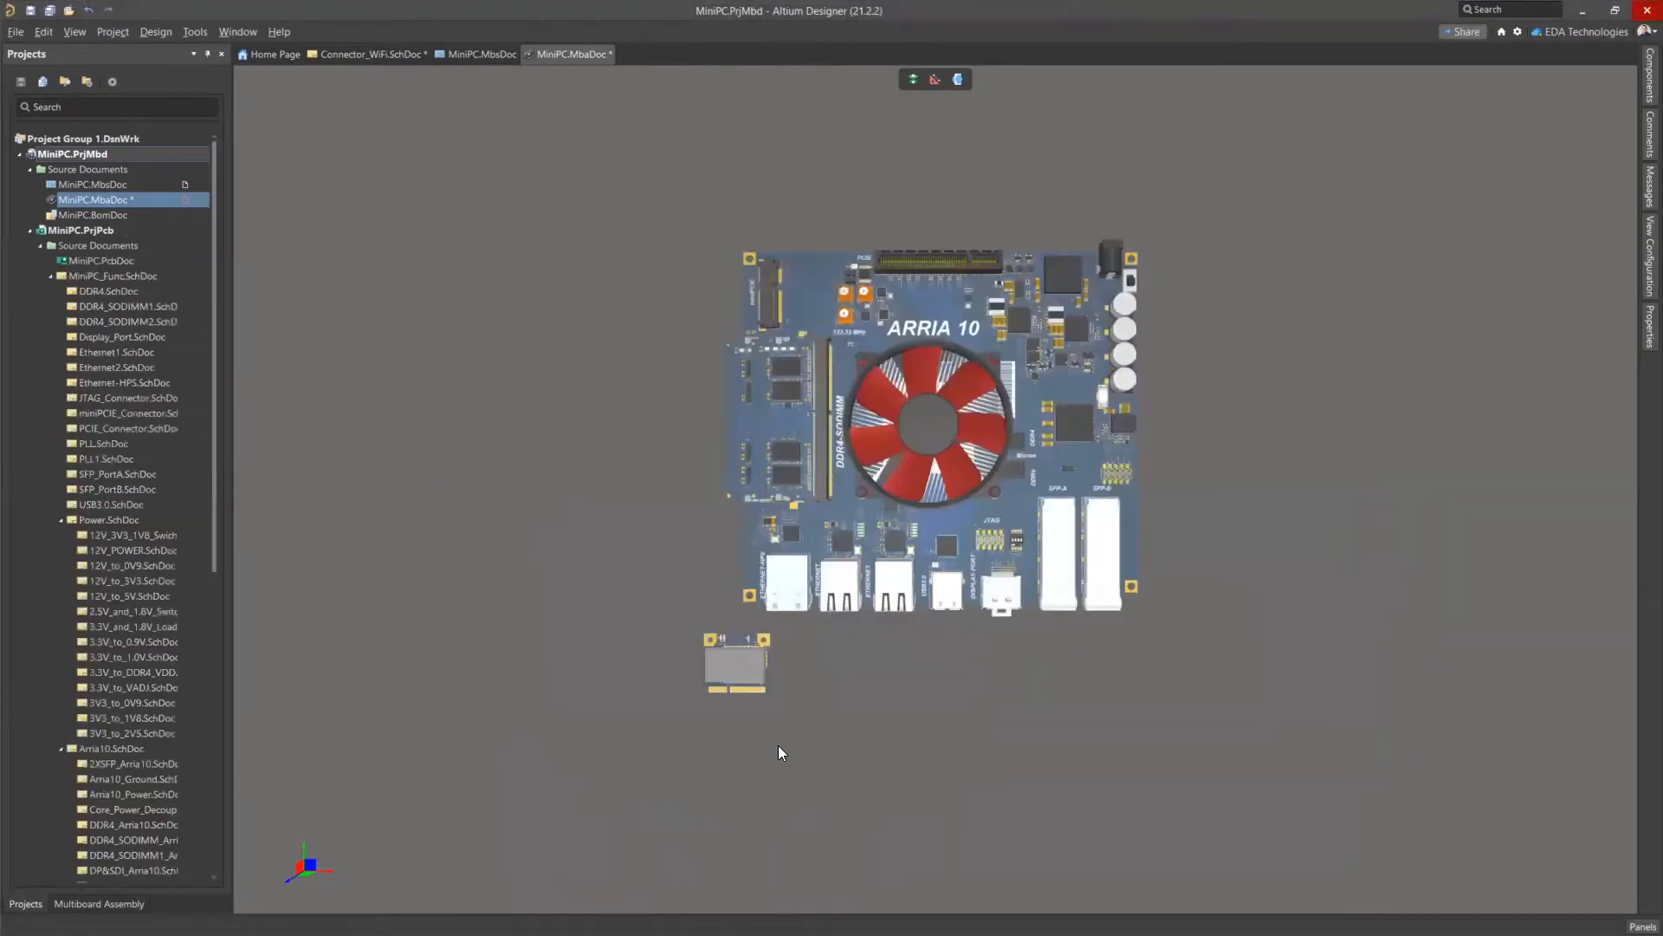
Move the WiFi board from below the Ethernet ports to beside the motherboard corner that holds the miniPCIE connector.
ctrl+scroll(753, 726, up, 5)
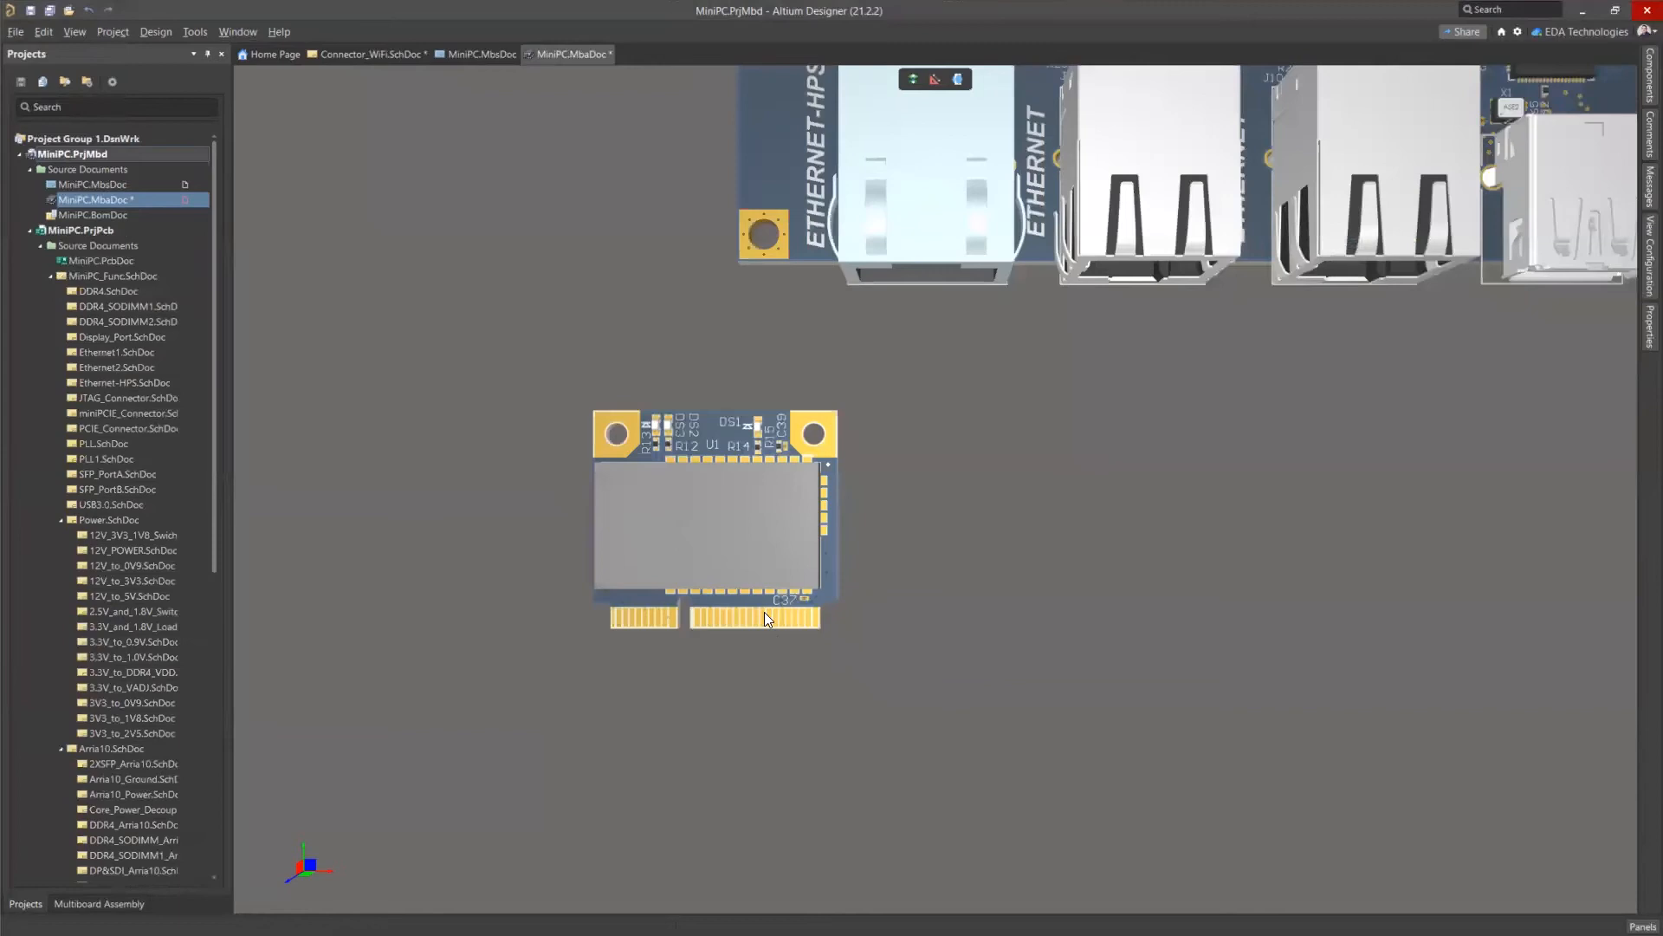
ctrl+scroll(763, 616, up, 4)
shift+right_drag(723, 690, 773, 573)
ctrl+scroll(758, 613, down, 3)
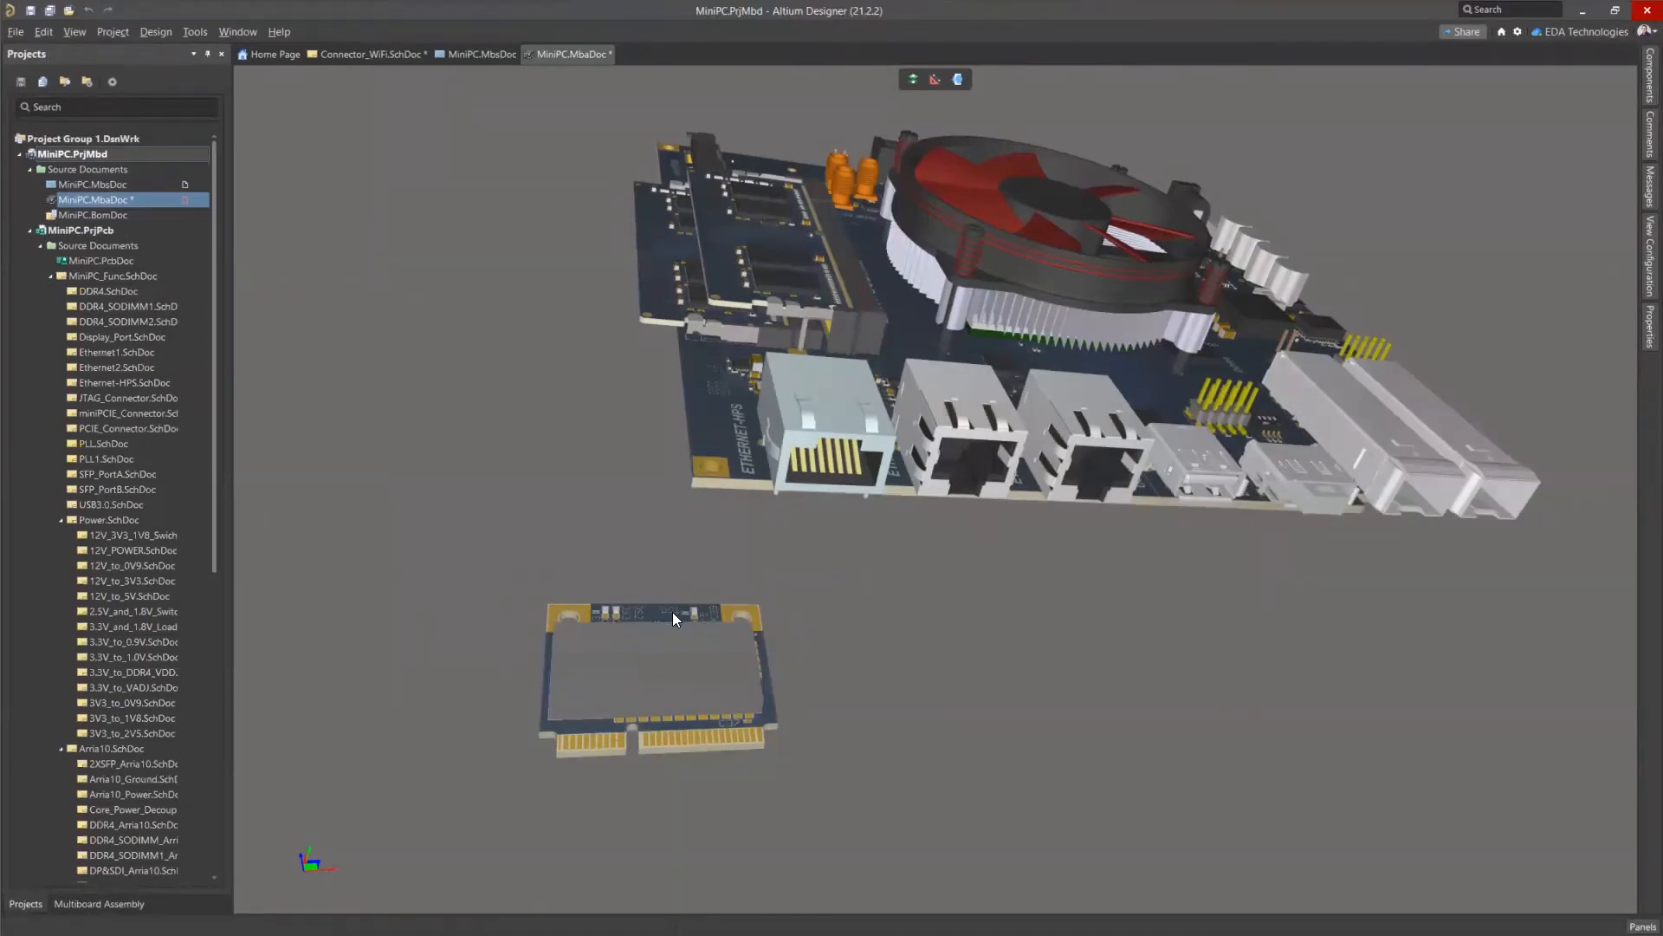
click(629, 676)
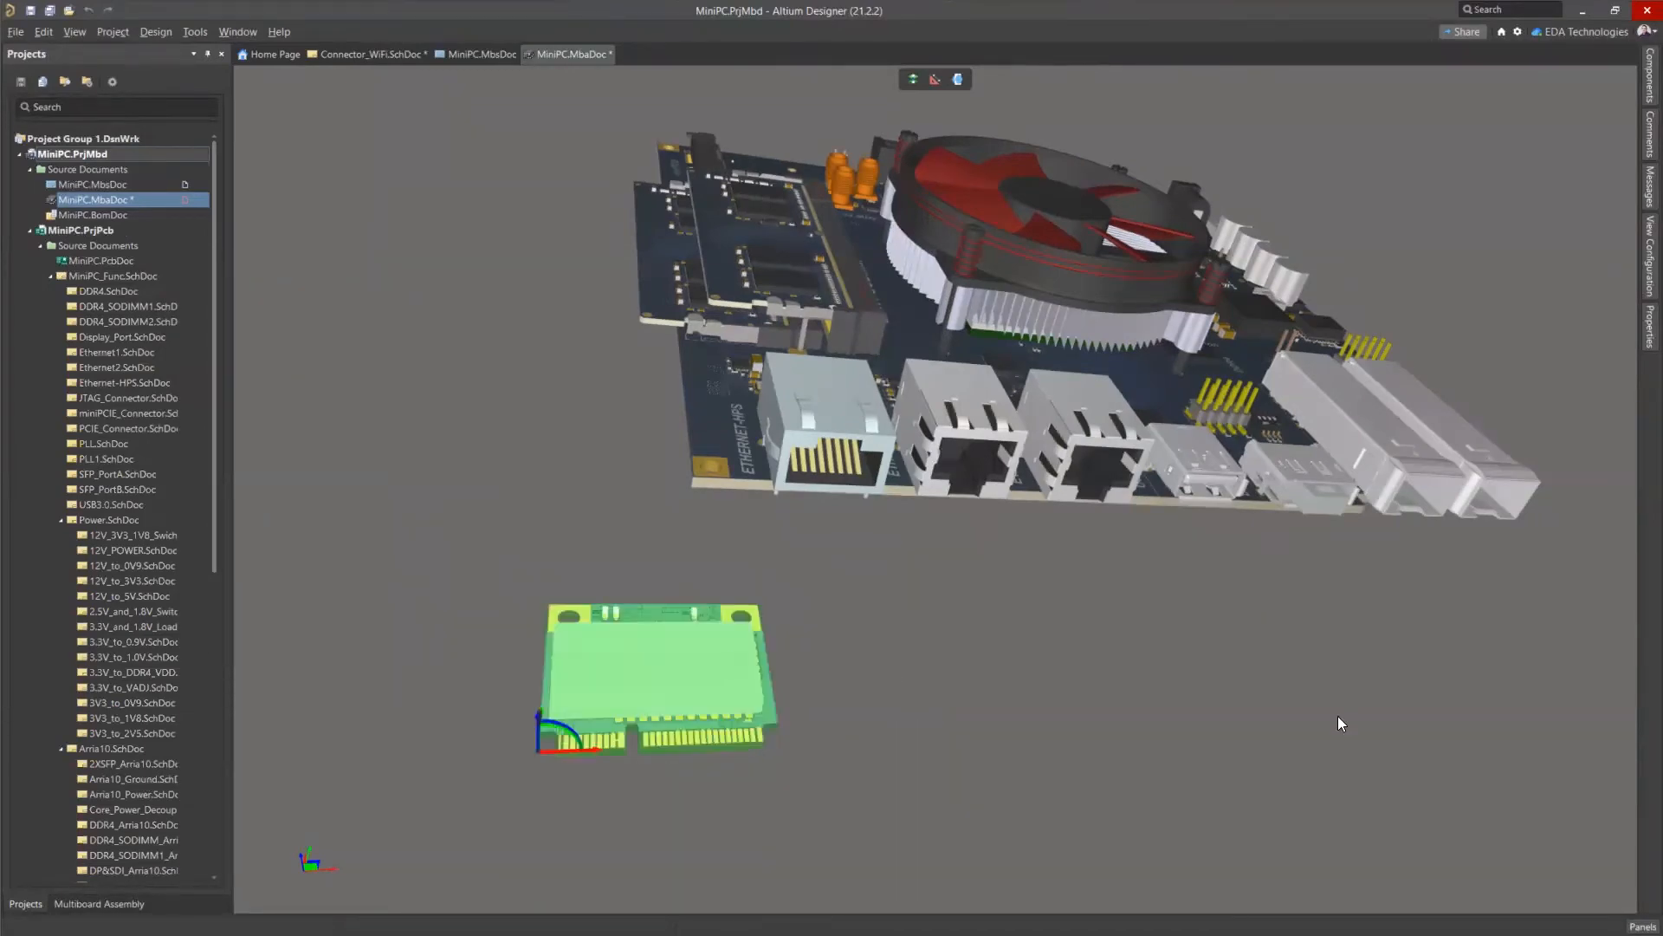
ctrl+scroll(752, 663, up, 5)
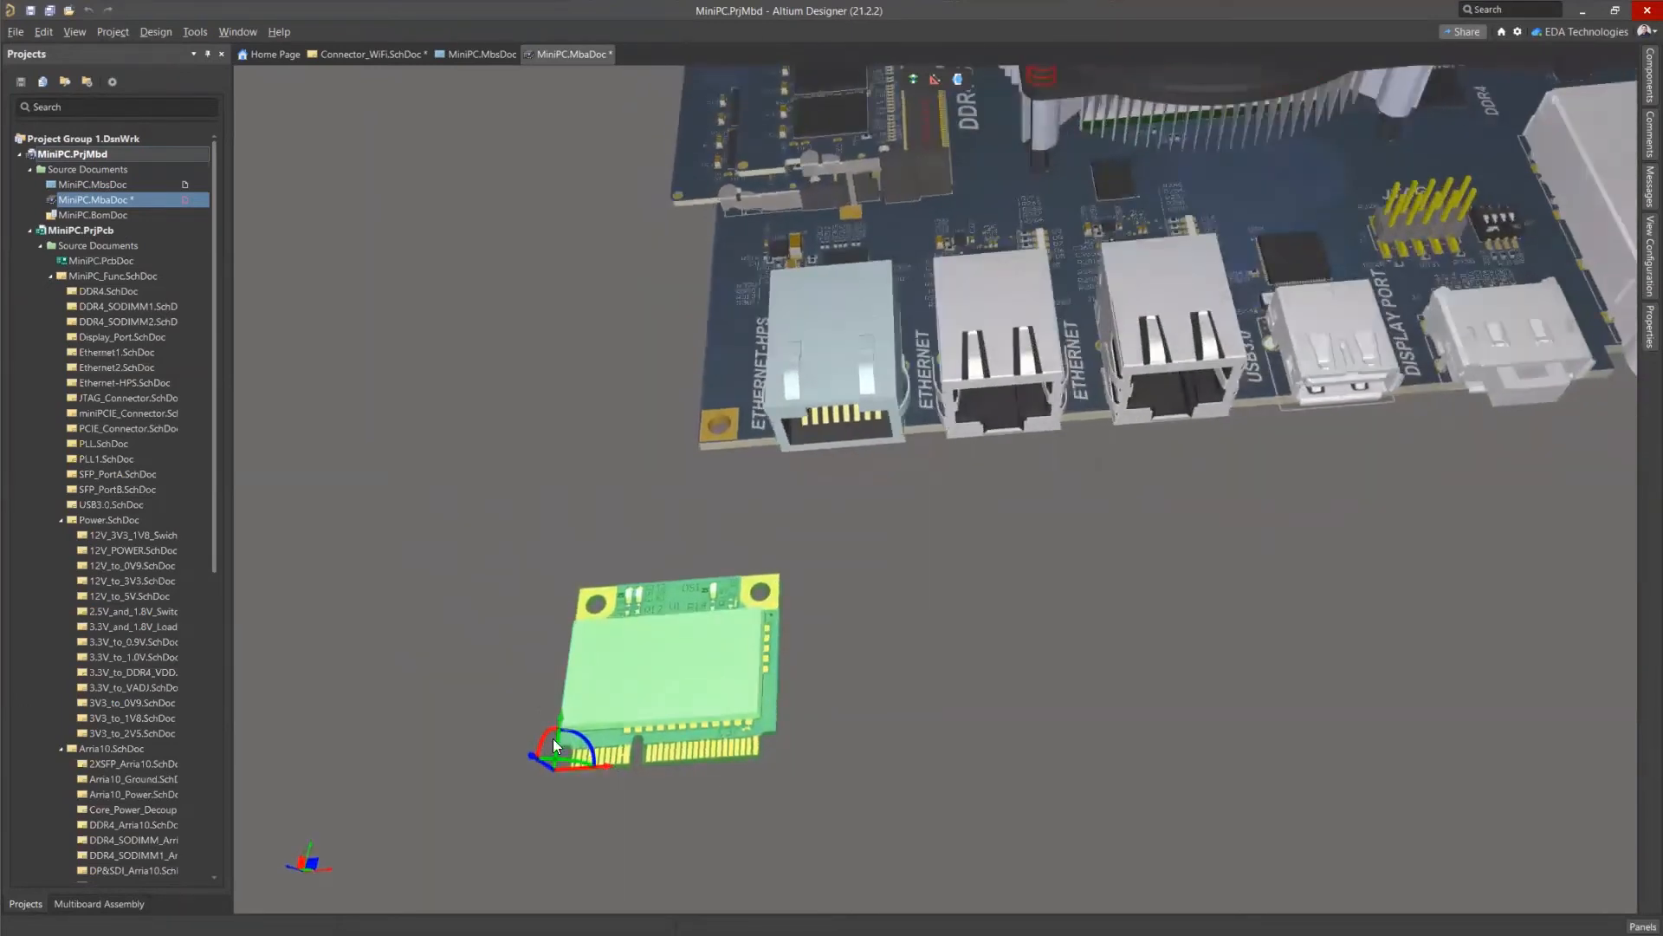
drag(556, 753, 620, 192)
right_drag(871, 217, 1073, 702)
right_drag(688, 584, 816, 653)
drag(907, 713, 820, 163)
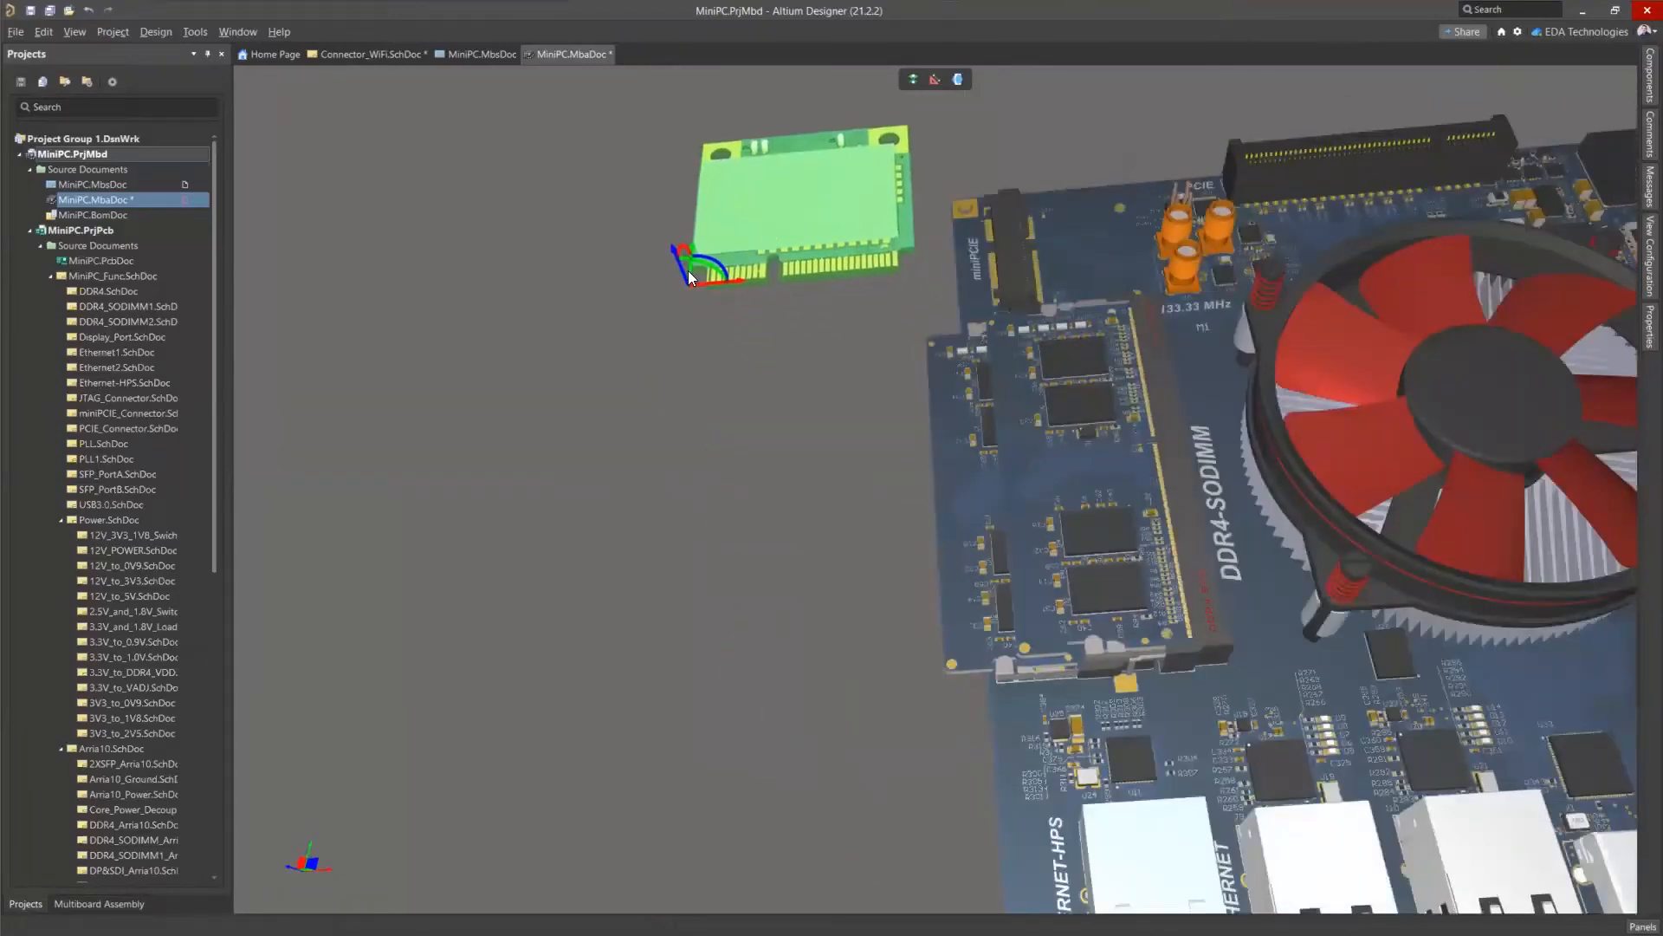
drag(675, 254, 675, 378)
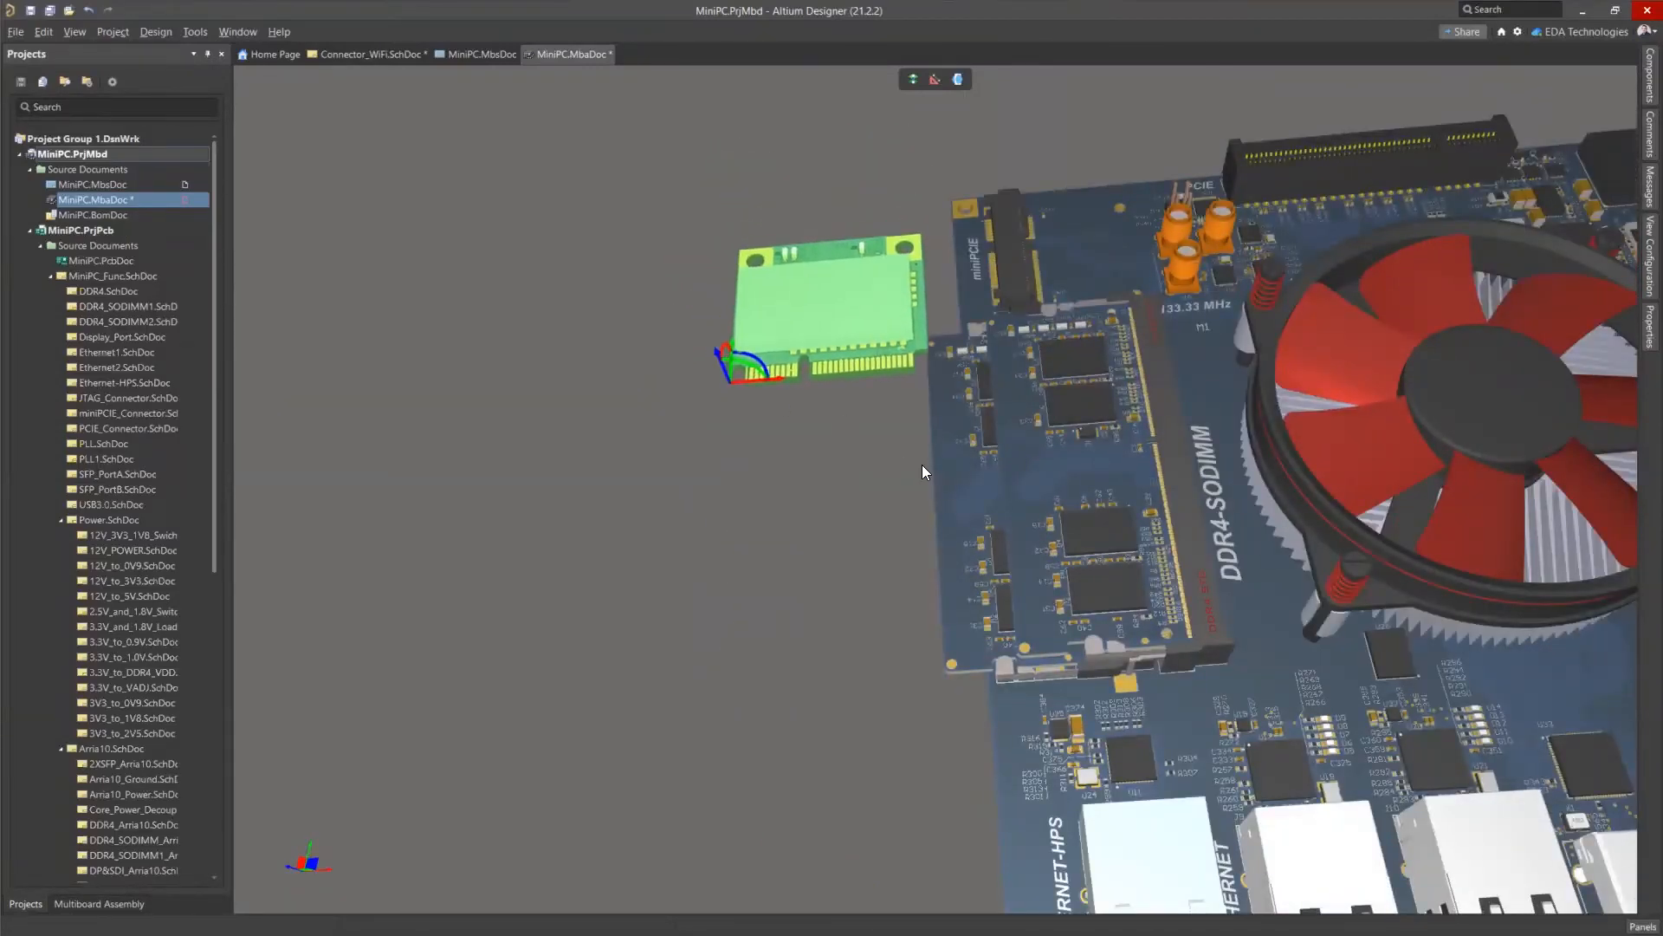
Adjust the WiFi board's position so that it sits close beside the miniPCIE connector, just outside the motherboard edge.
right_drag(922, 465, 928, 734)
drag(811, 648, 754, 679)
ctrl+scroll(980, 718, up, 3)
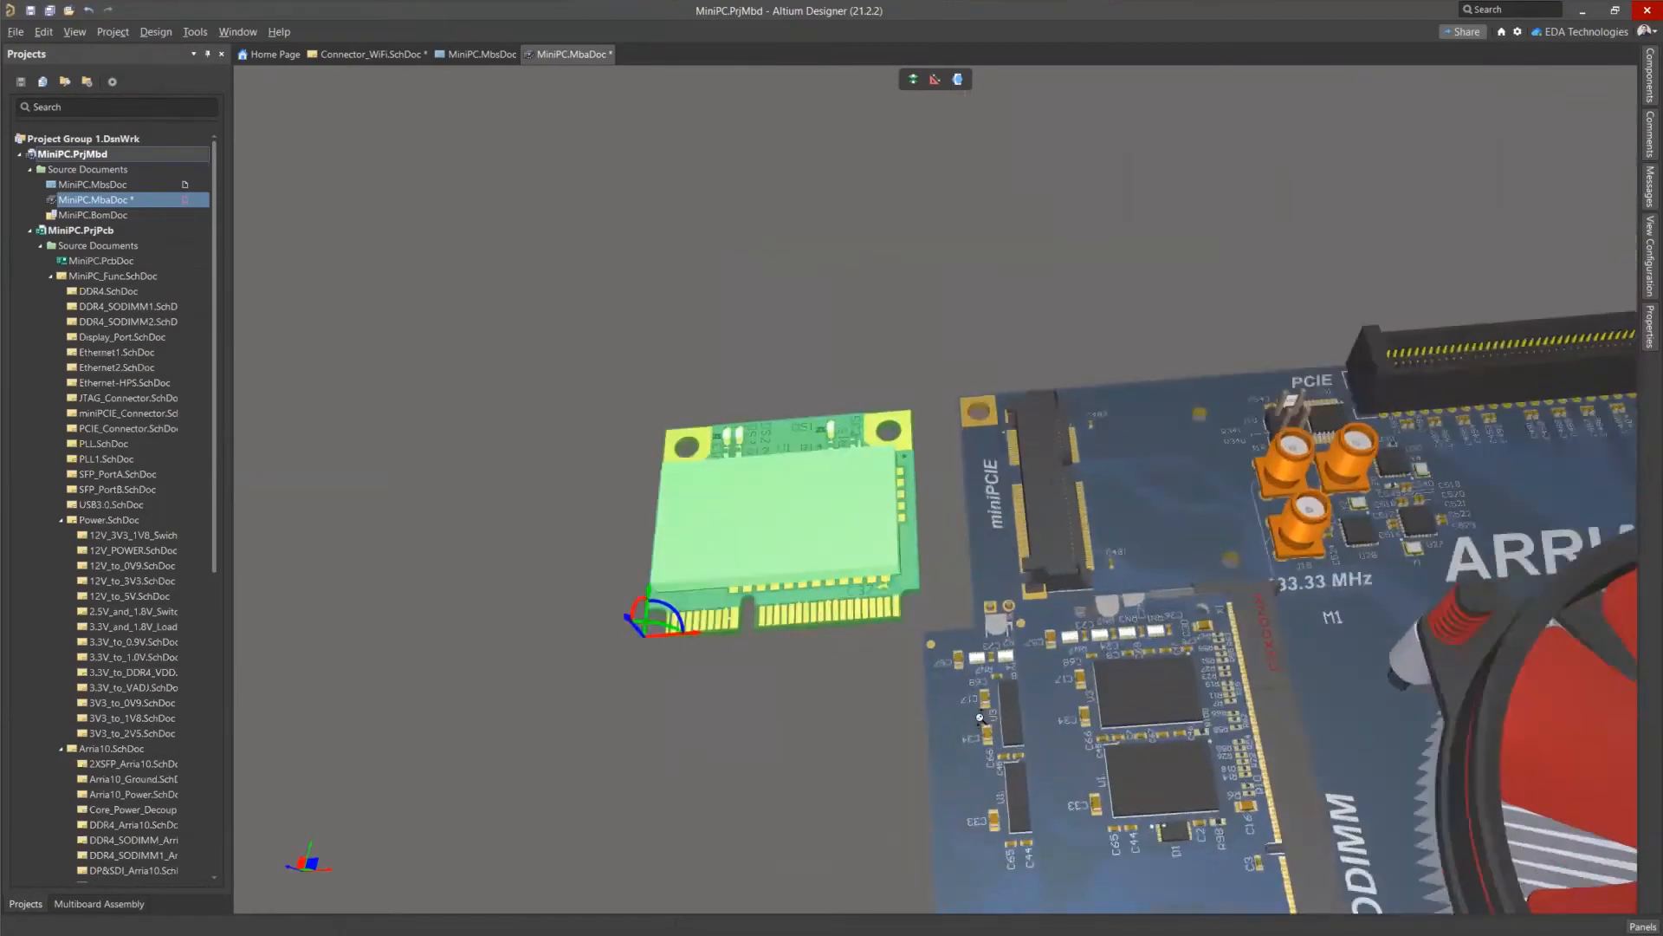
ctrl+scroll(901, 689, up, 3)
ctrl+scroll(535, 484, down, 4)
ctrl+scroll(406, 515, up, 2)
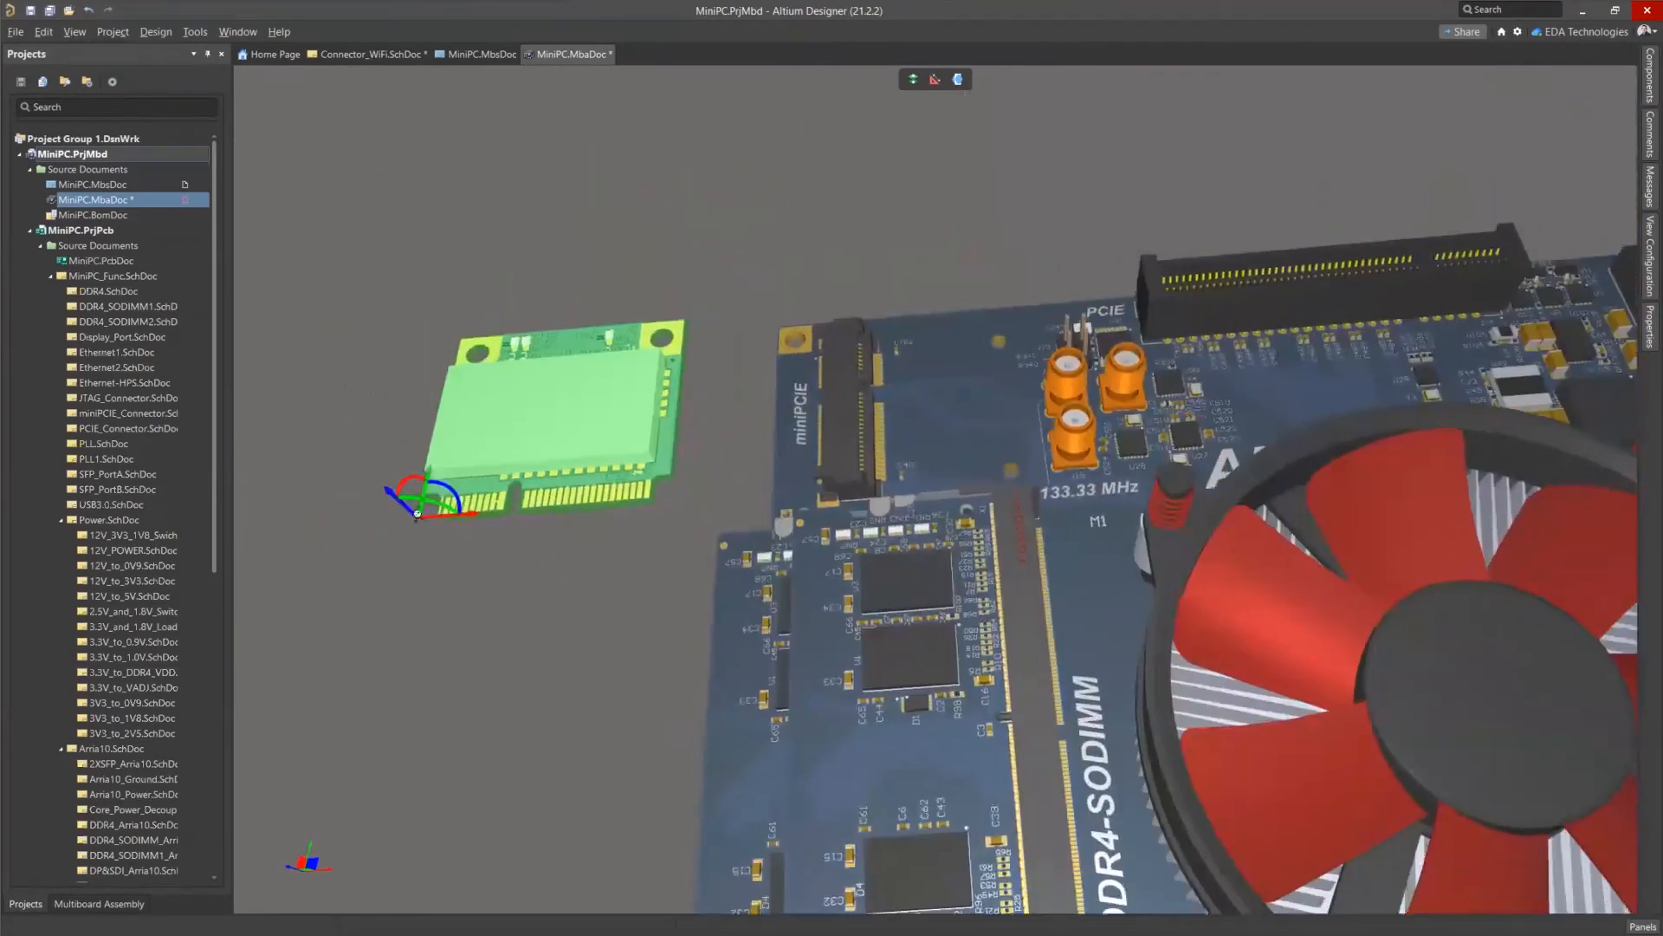
drag(404, 511, 483, 665)
drag(539, 599, 563, 433)
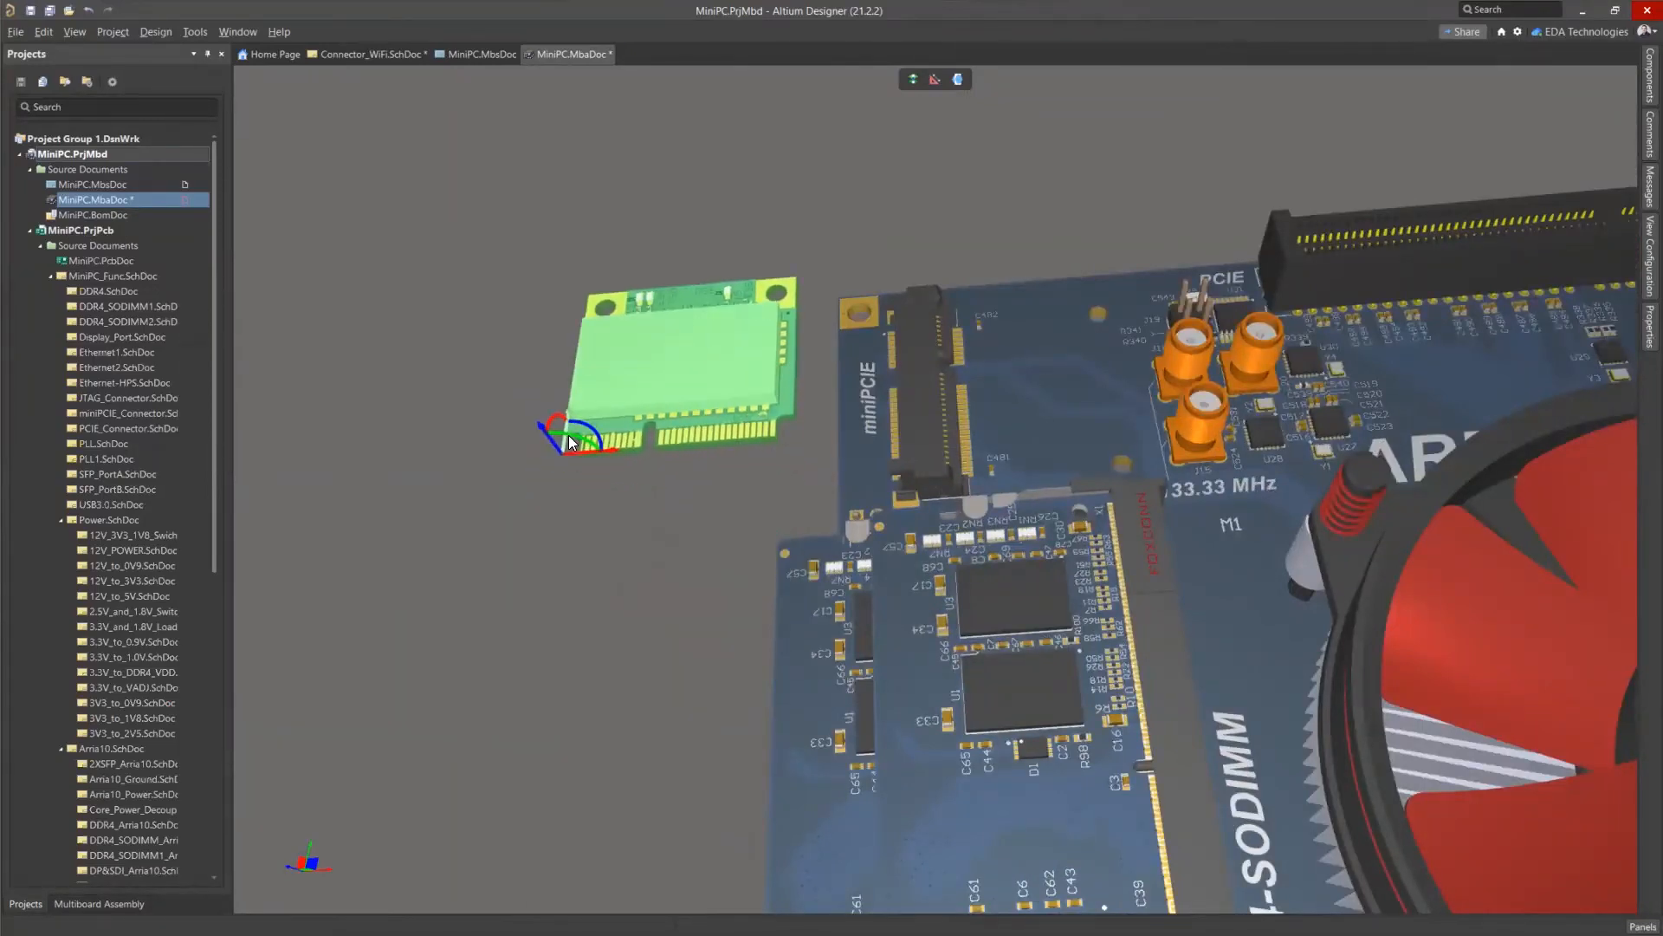
ctrl+scroll(768, 401, up, 6)
ctrl+scroll(698, 382, down, 3)
ctrl+scroll(668, 401, up, 2)
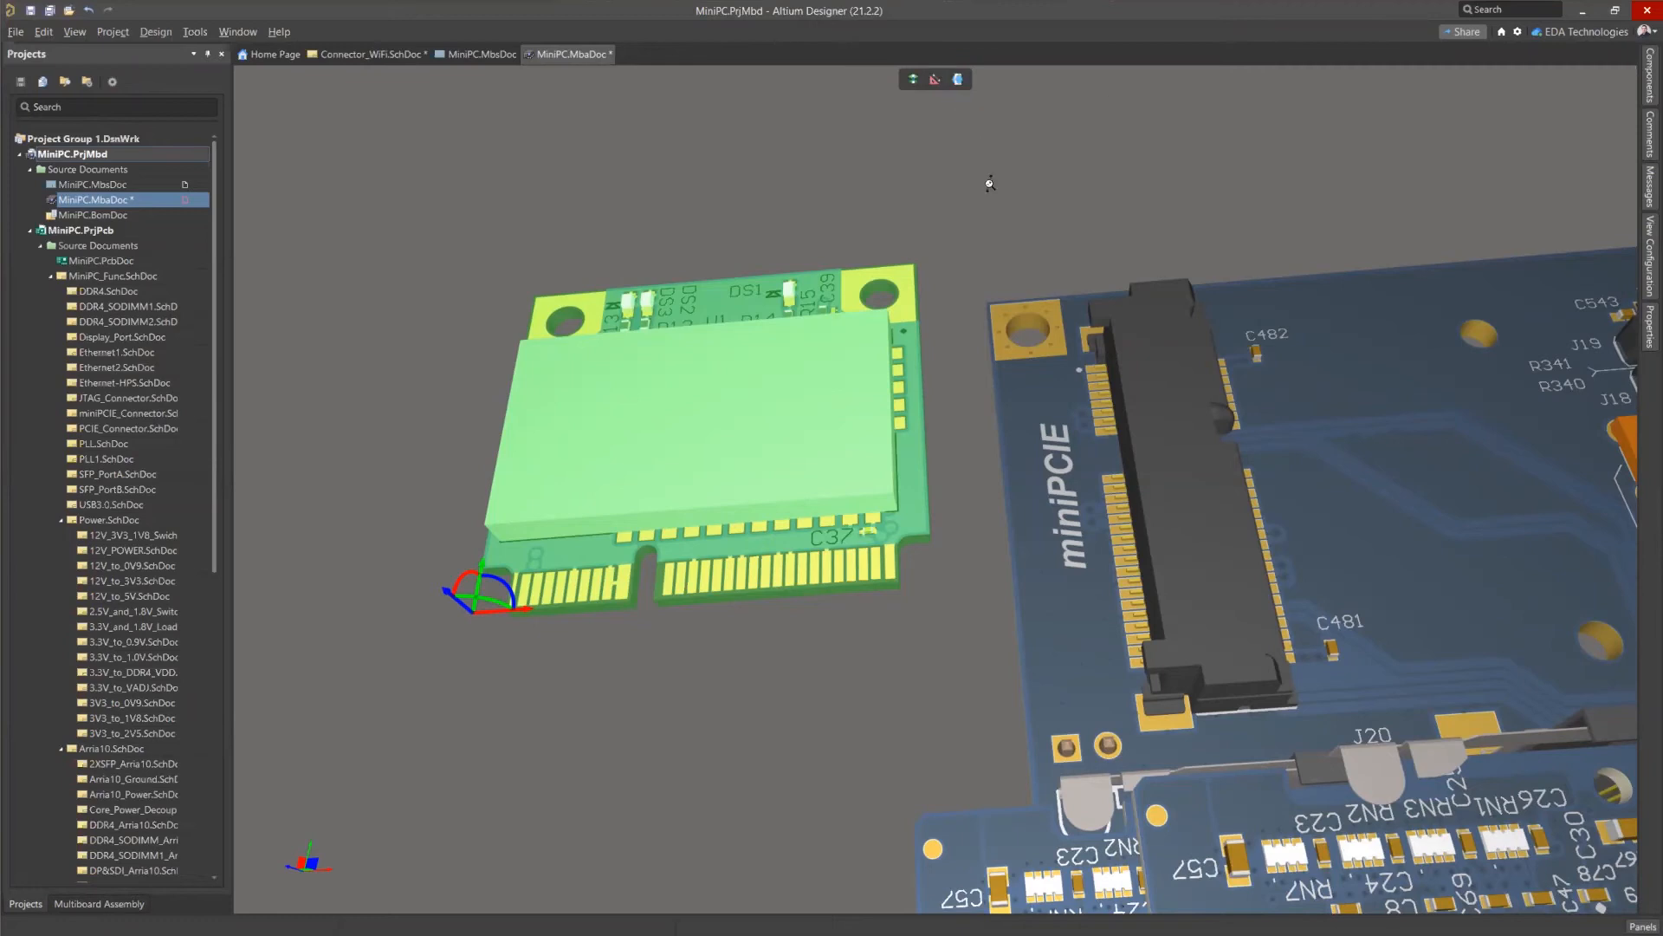
ctrl+scroll(992, 169, down, 5)
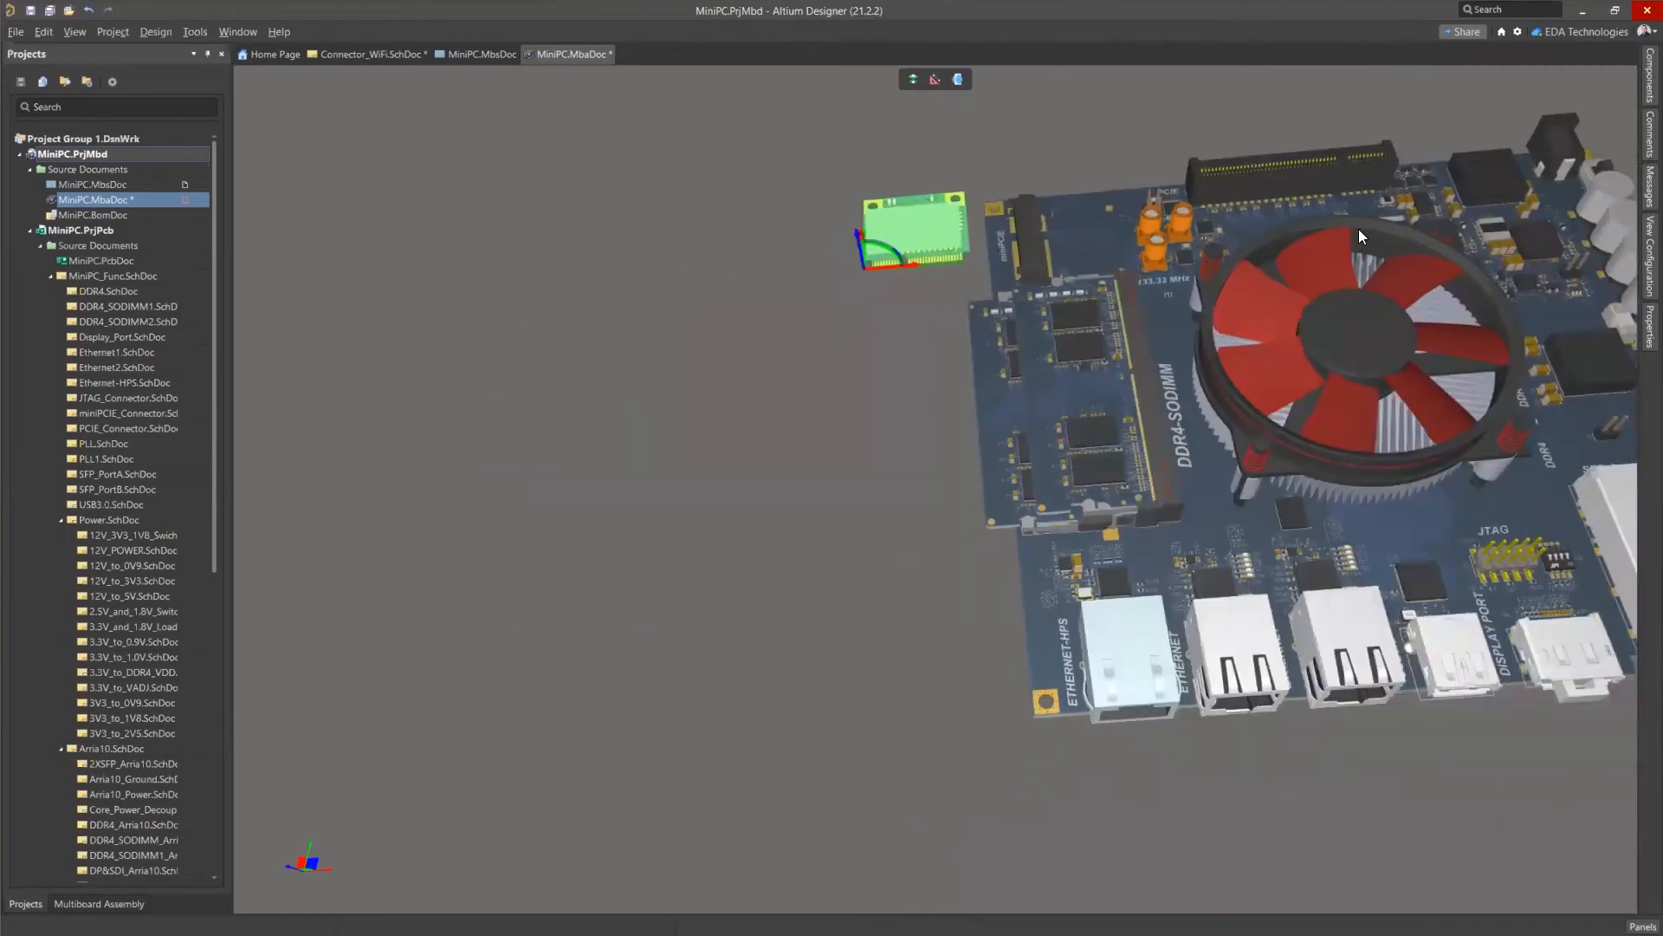
right_drag(989, 235, 896, 350)
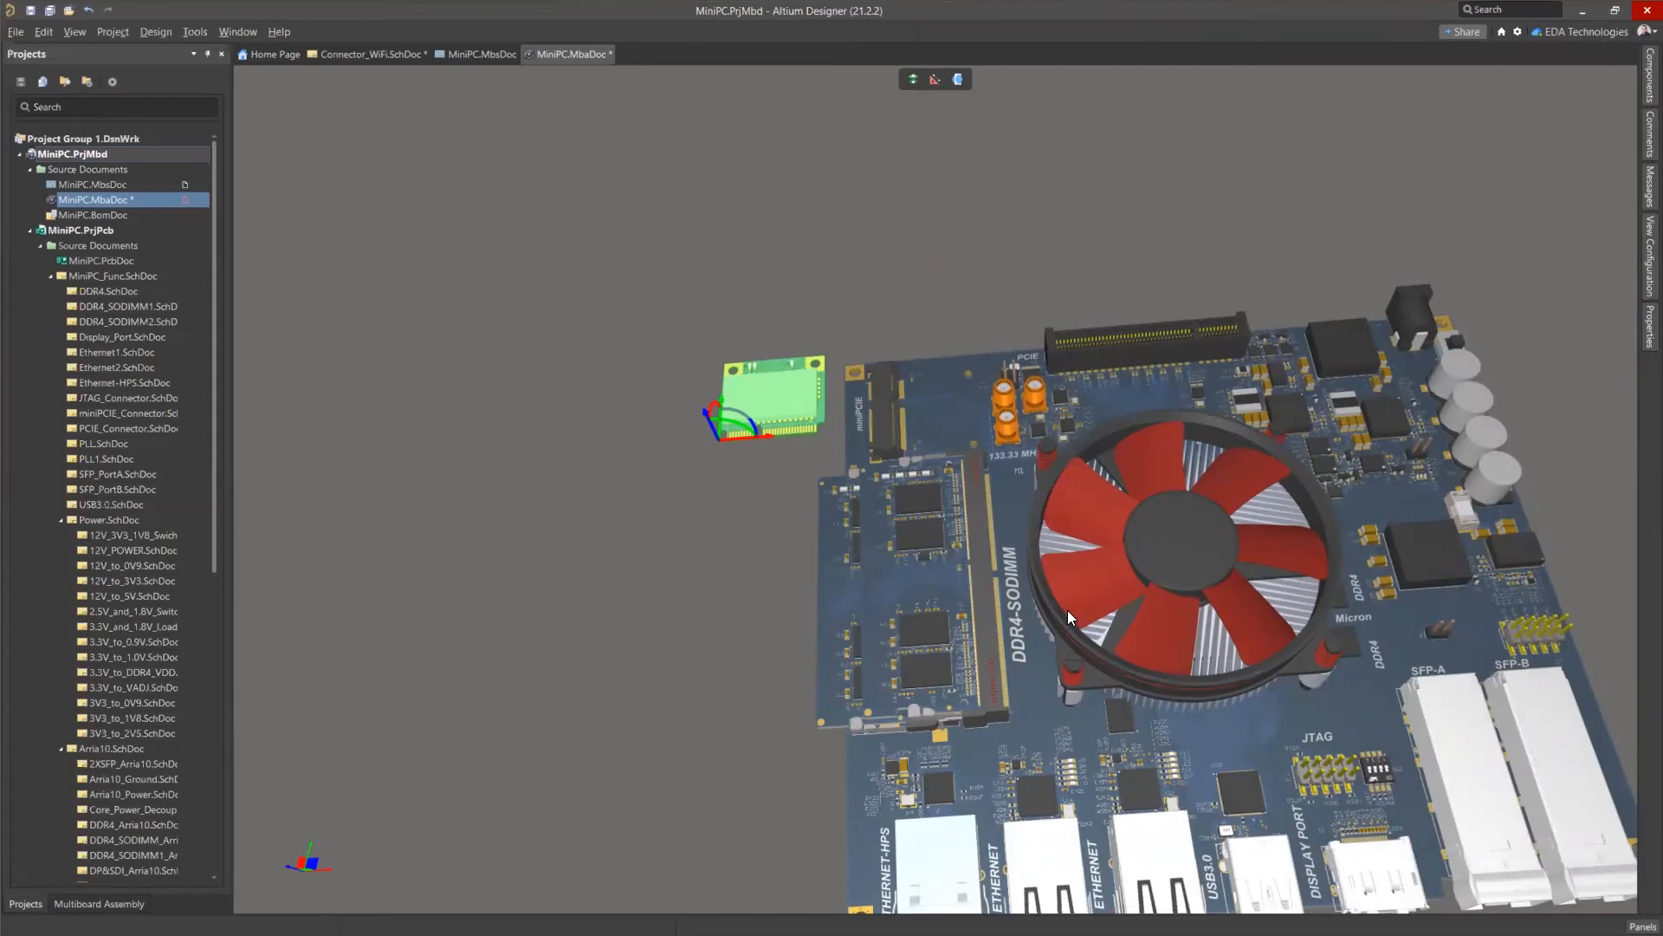
Start a mate and pick the side face of the key notch in the WiFi board's gold edge connector as its first face.
click(914, 79)
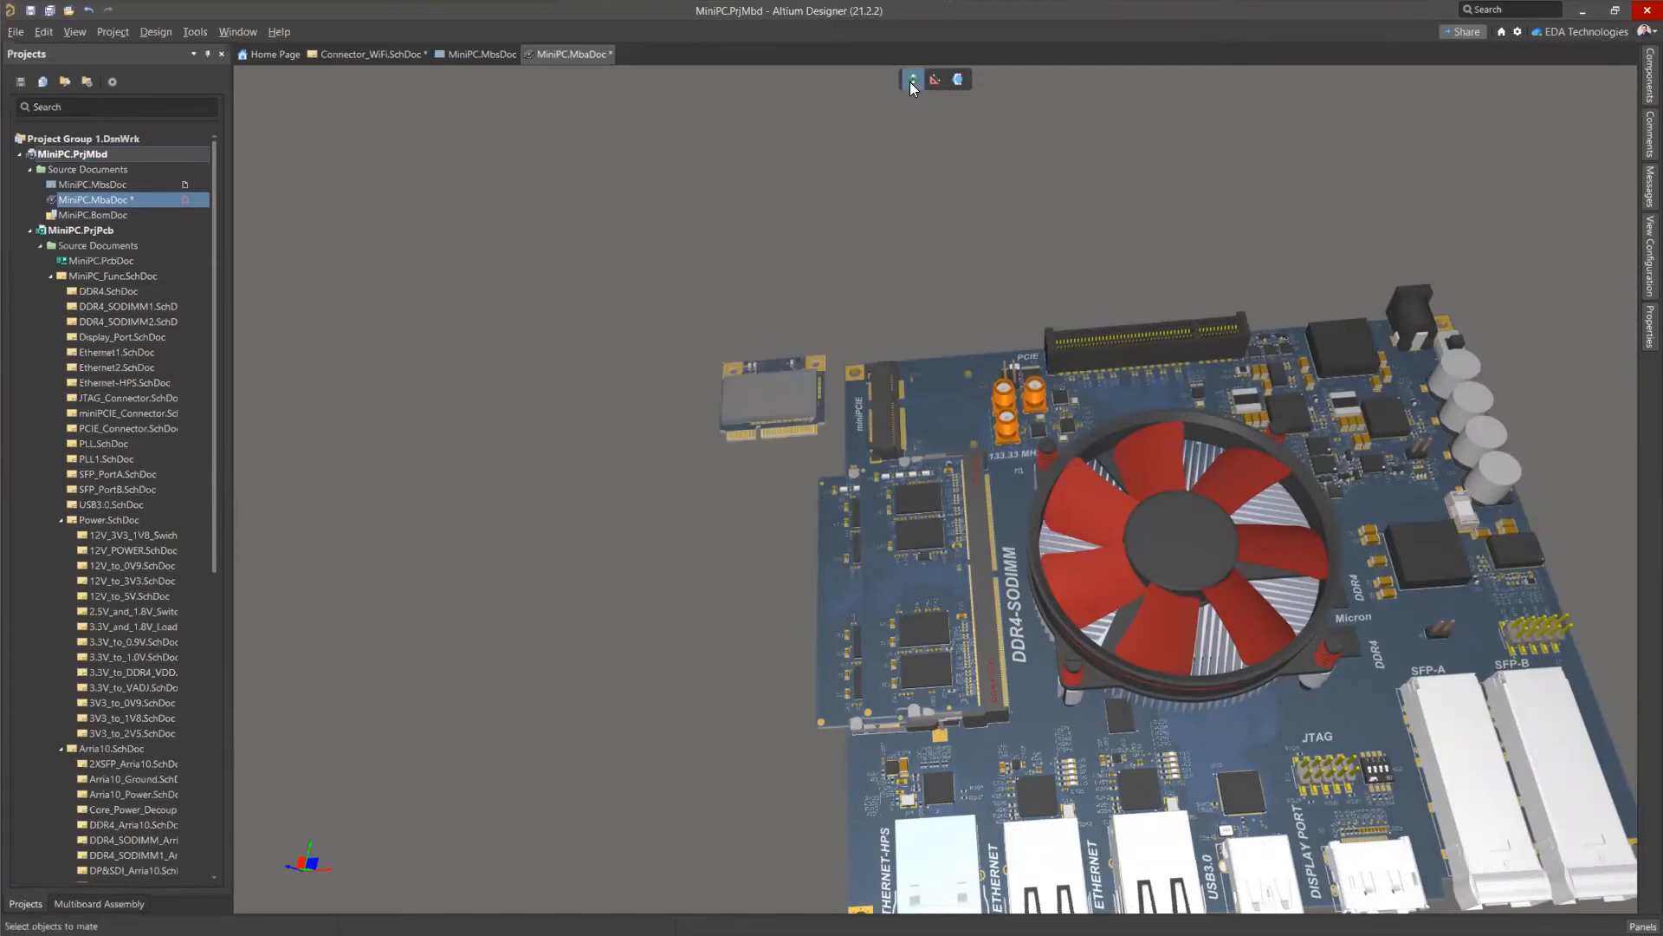
ctrl+scroll(773, 423, up, 5)
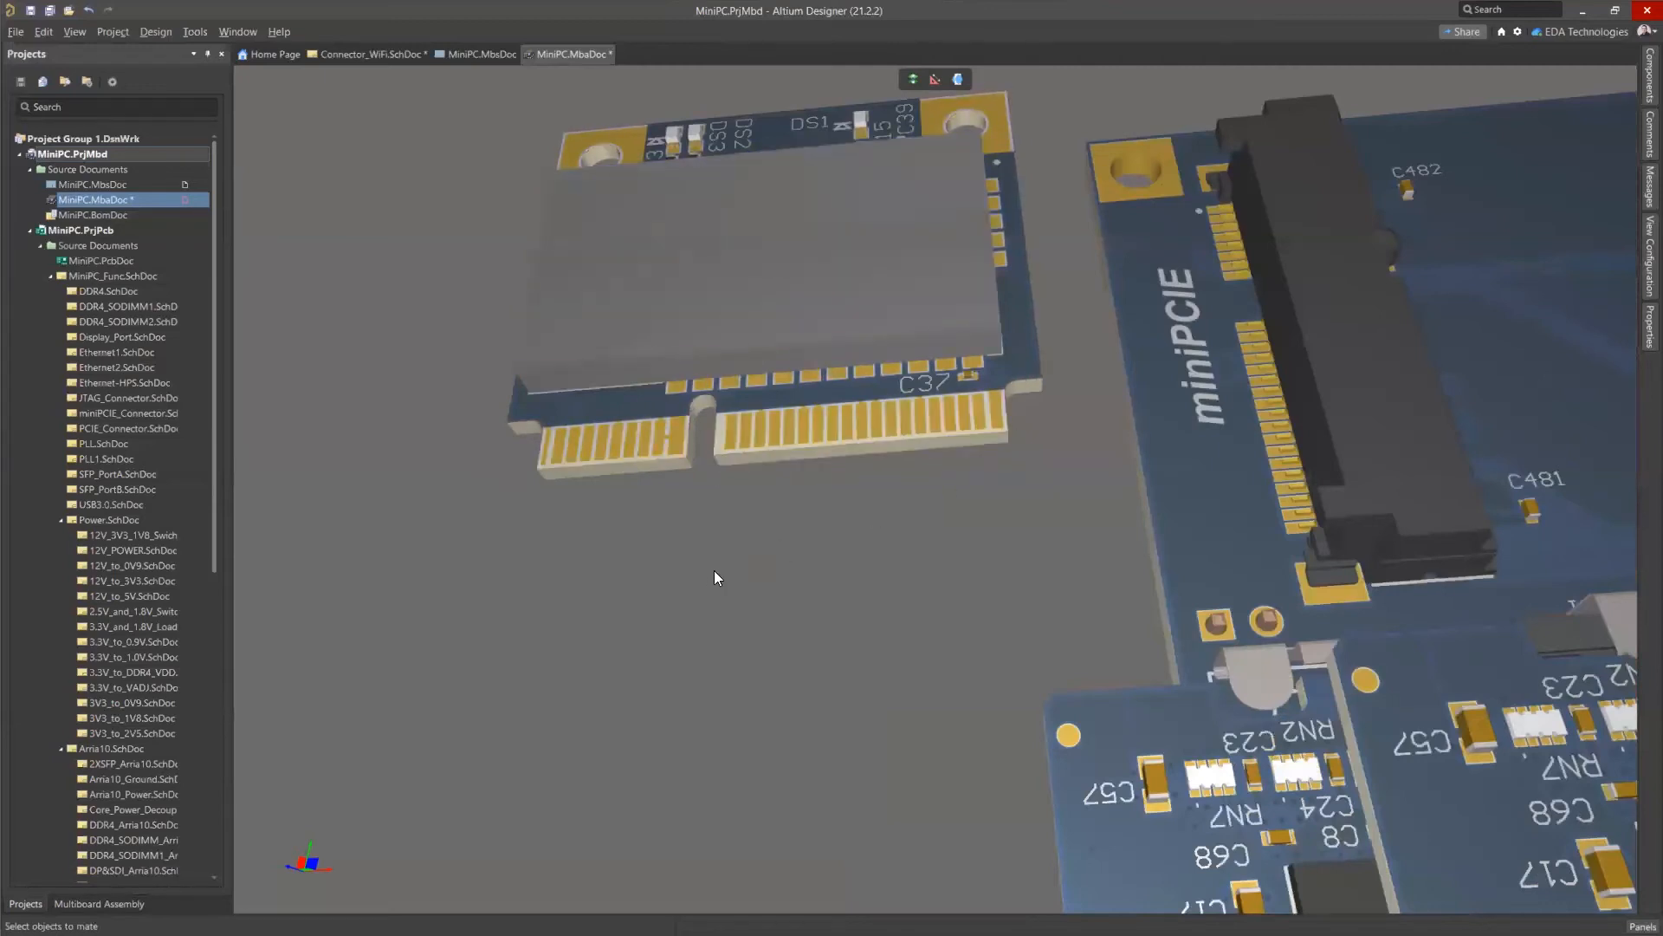
right_drag(573, 613, 765, 753)
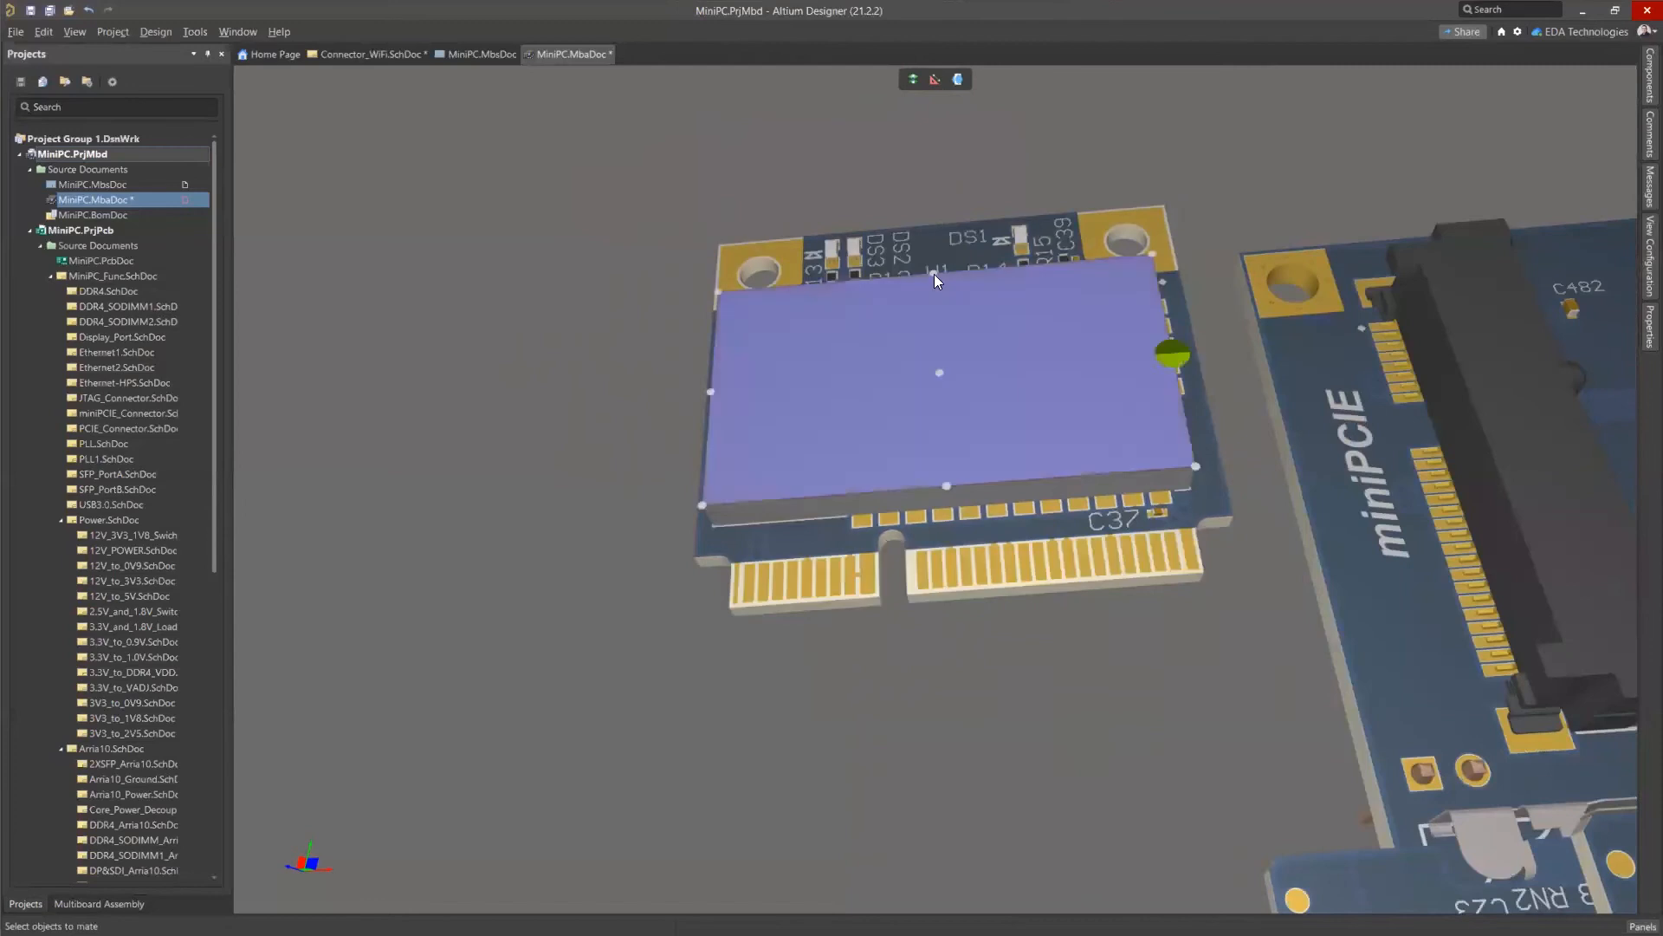
ctrl+scroll(928, 593, up, 3)
shift+right_drag(939, 599, 1126, 512)
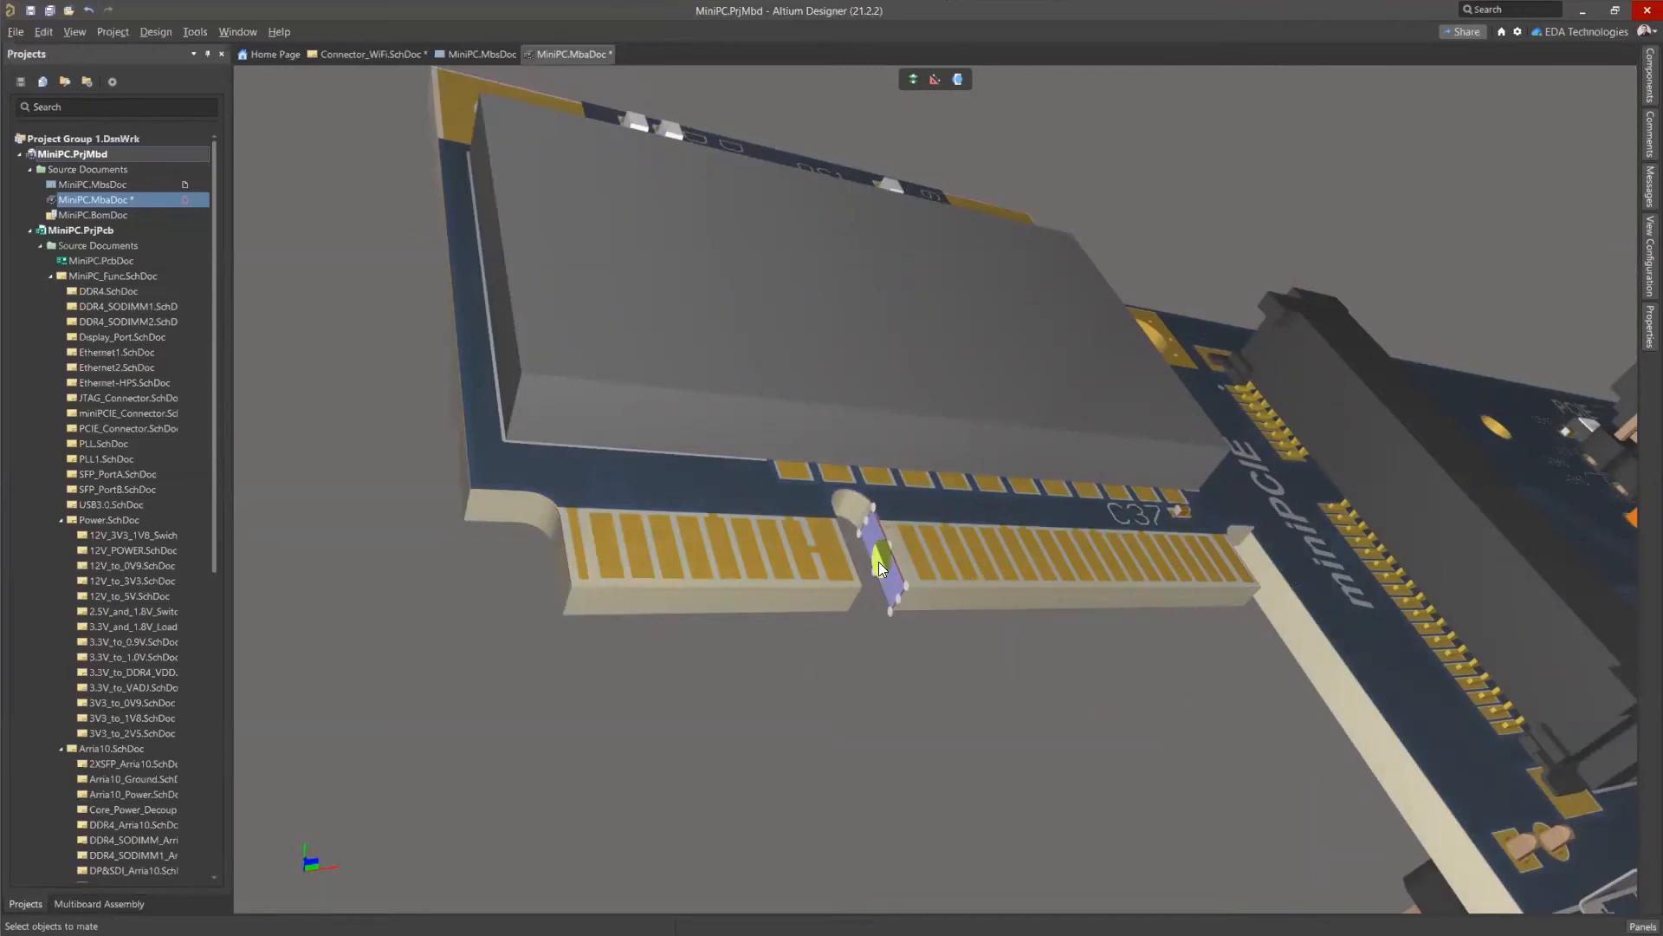
click(879, 567)
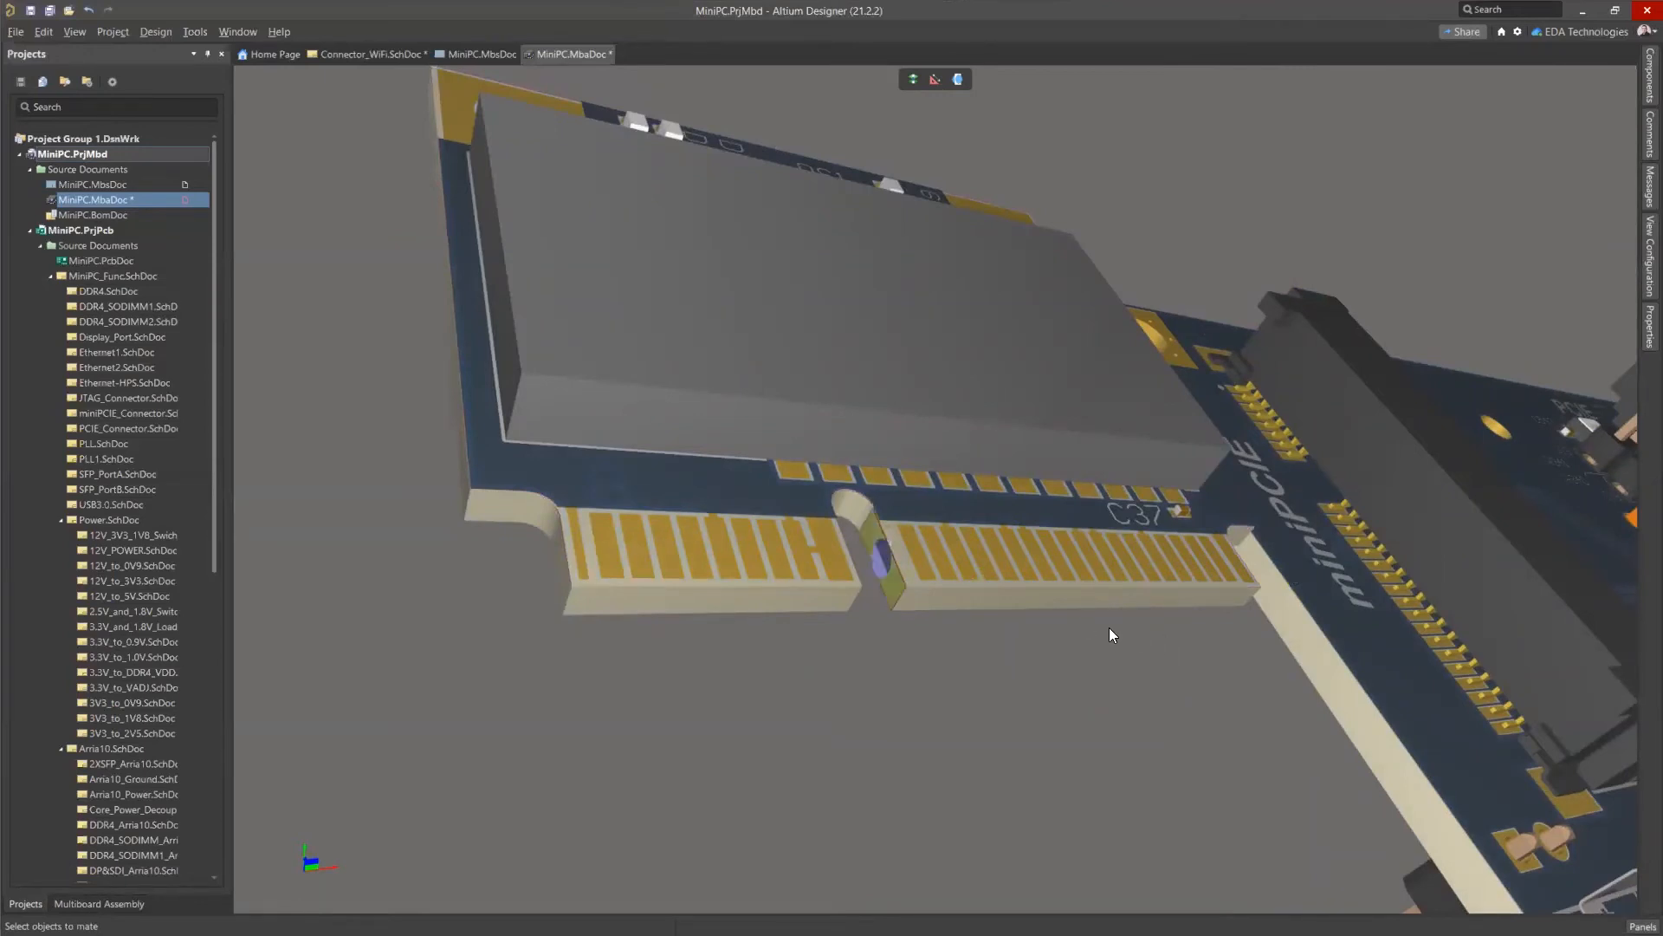
Mate the WiFi board to the motherboard by picking the matching key face inside the slot of the miniPCIE connector.
ctrl+scroll(1095, 620, down, 2)
ctrl+scroll(1037, 630, down, 4)
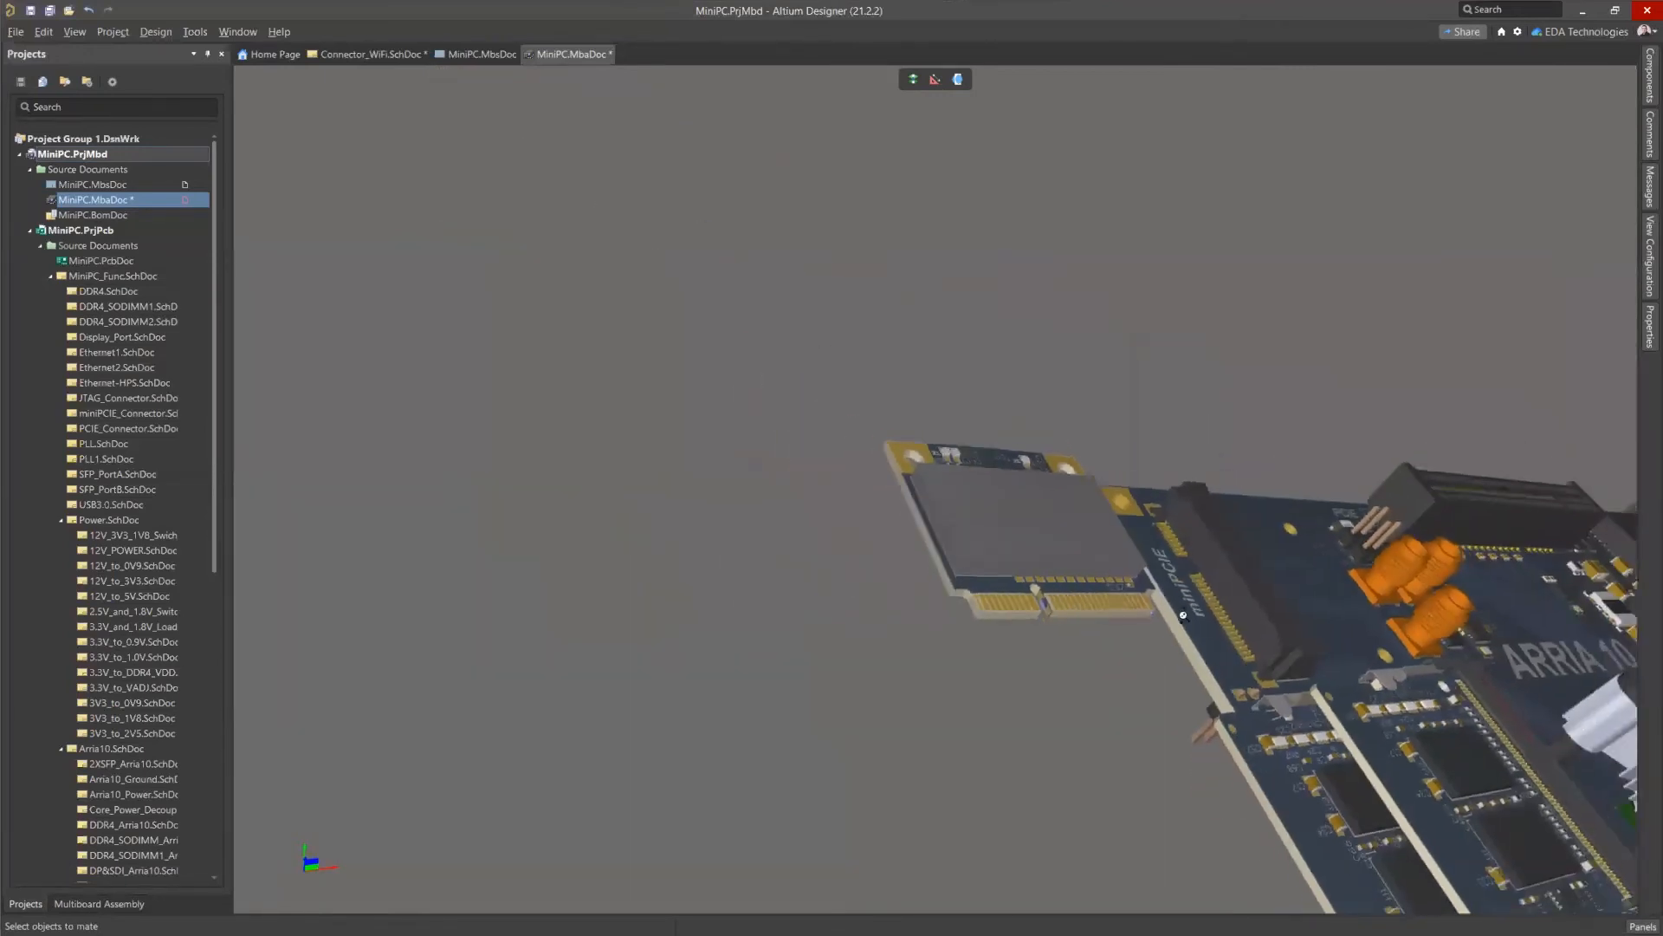
shift+right_drag(979, 642, 712, 720)
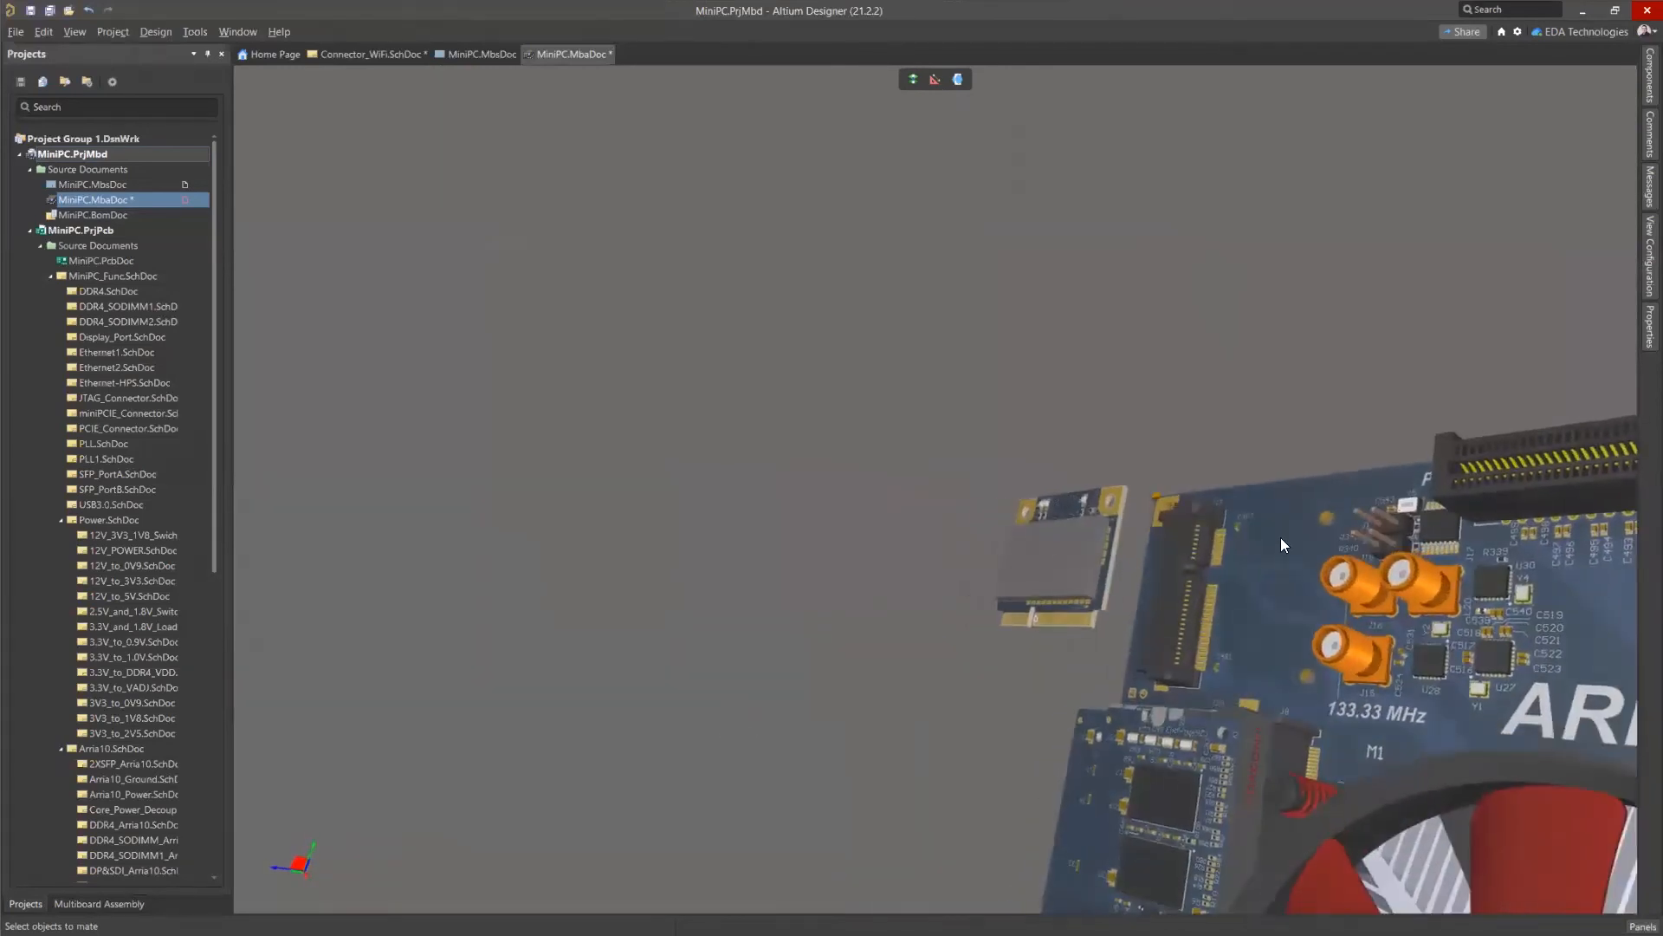
right_drag(1281, 537, 1249, 632)
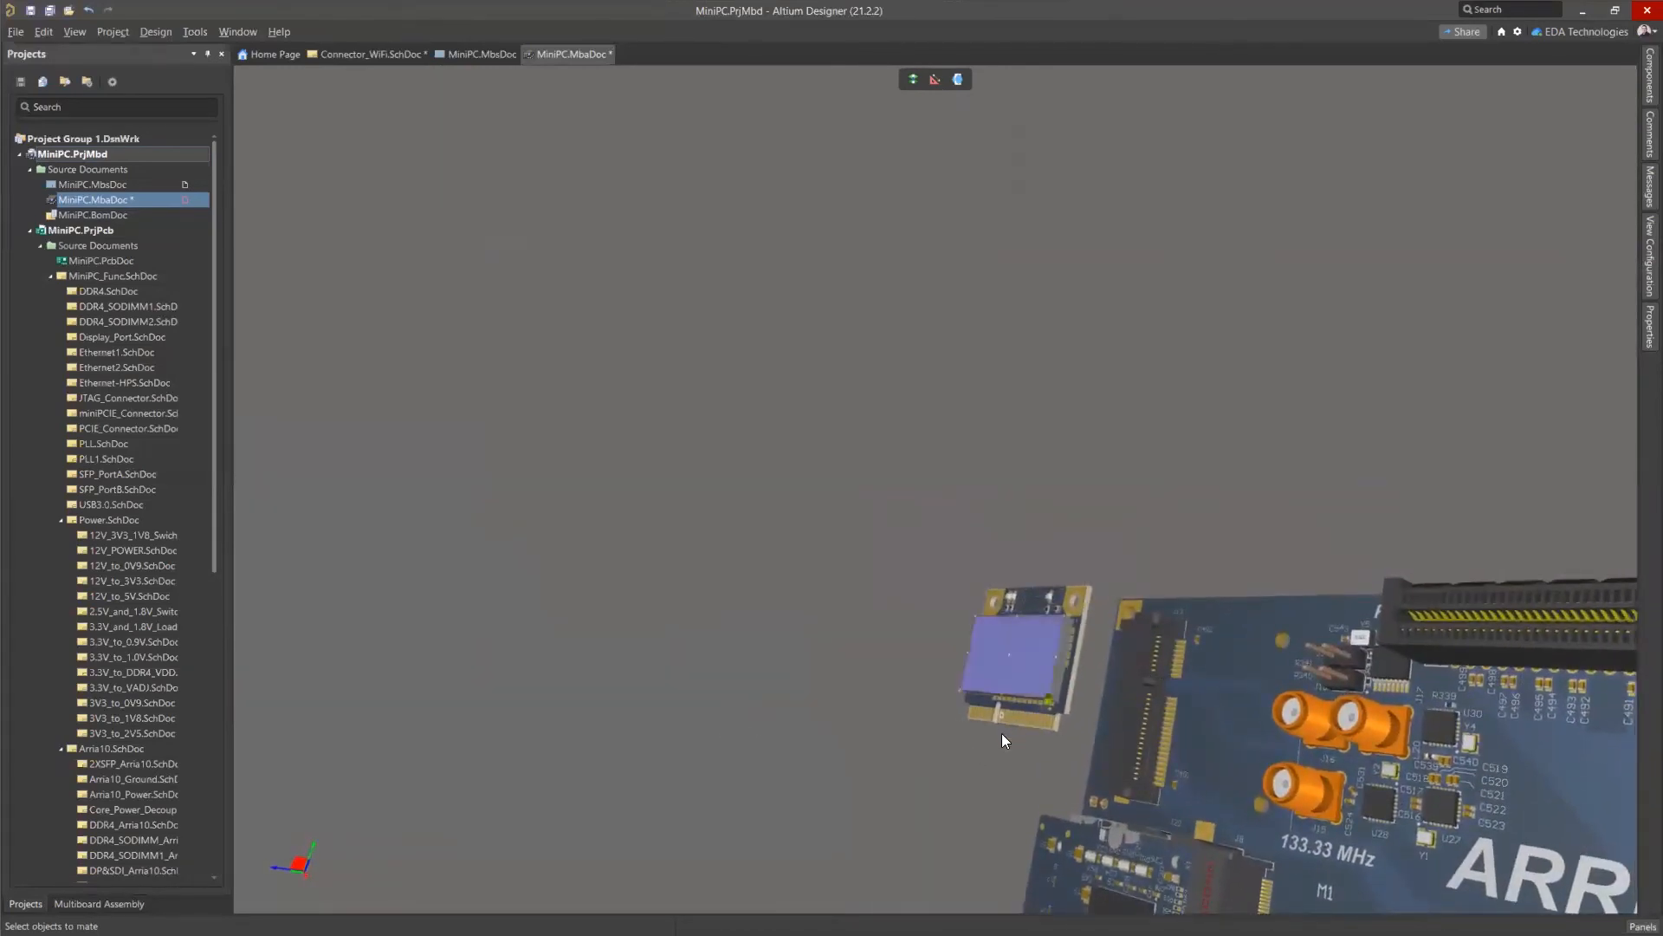
ctrl+scroll(1007, 743, up, 3)
shift+right_drag(1017, 747, 1428, 494)
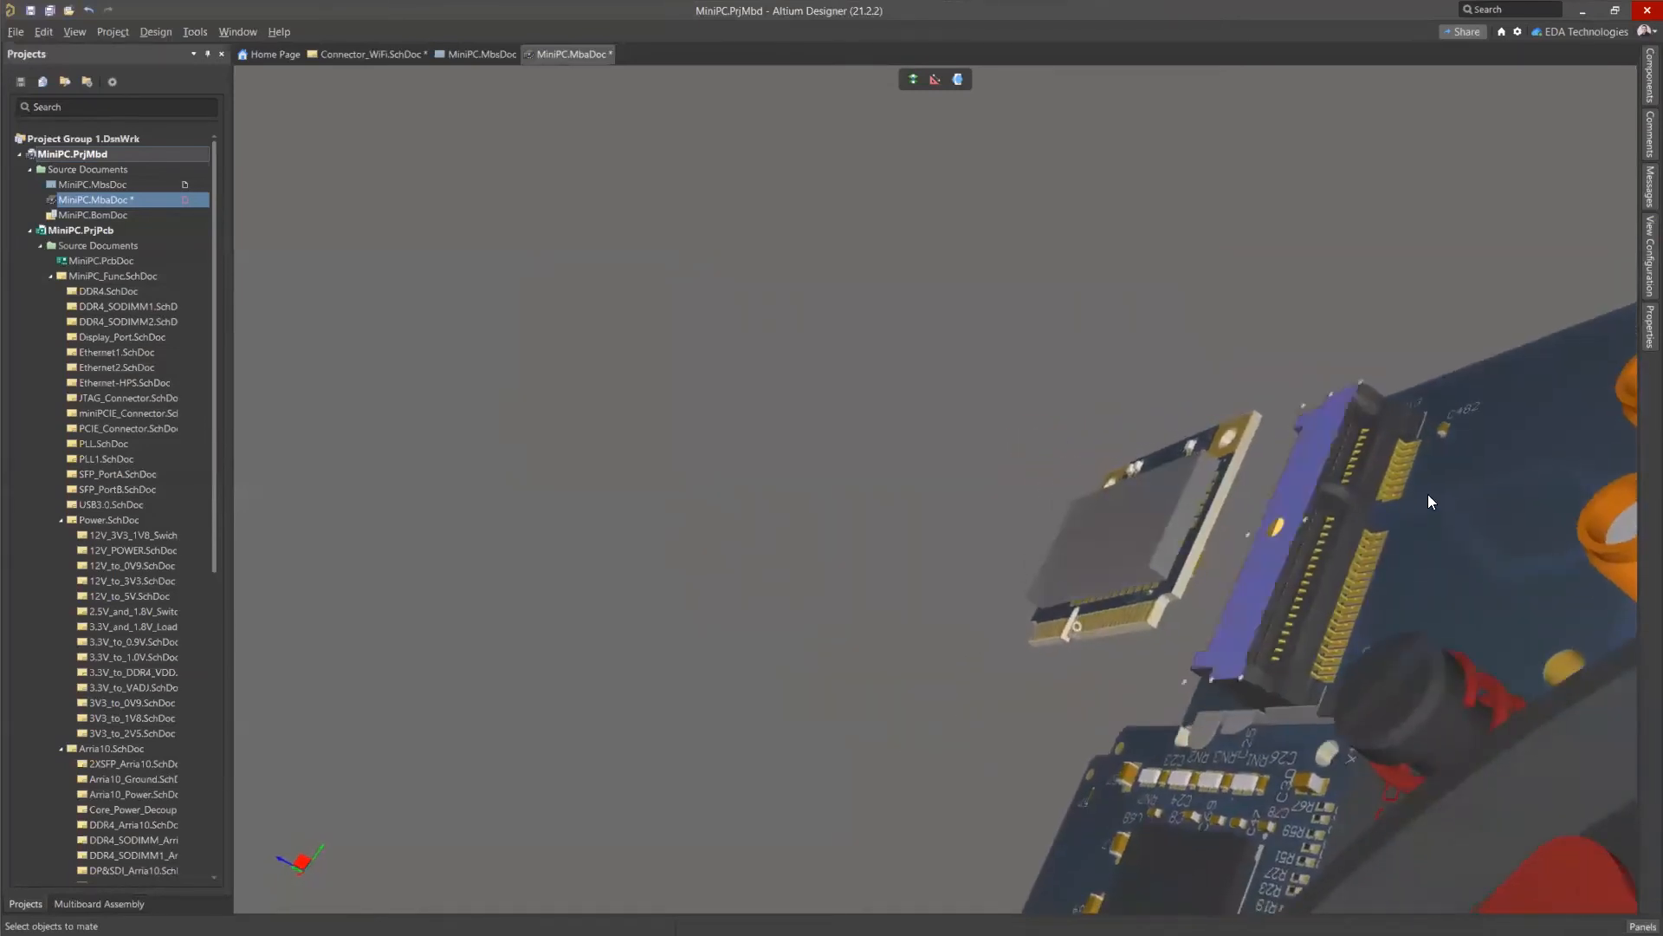
ctrl+scroll(1351, 511, up, 4)
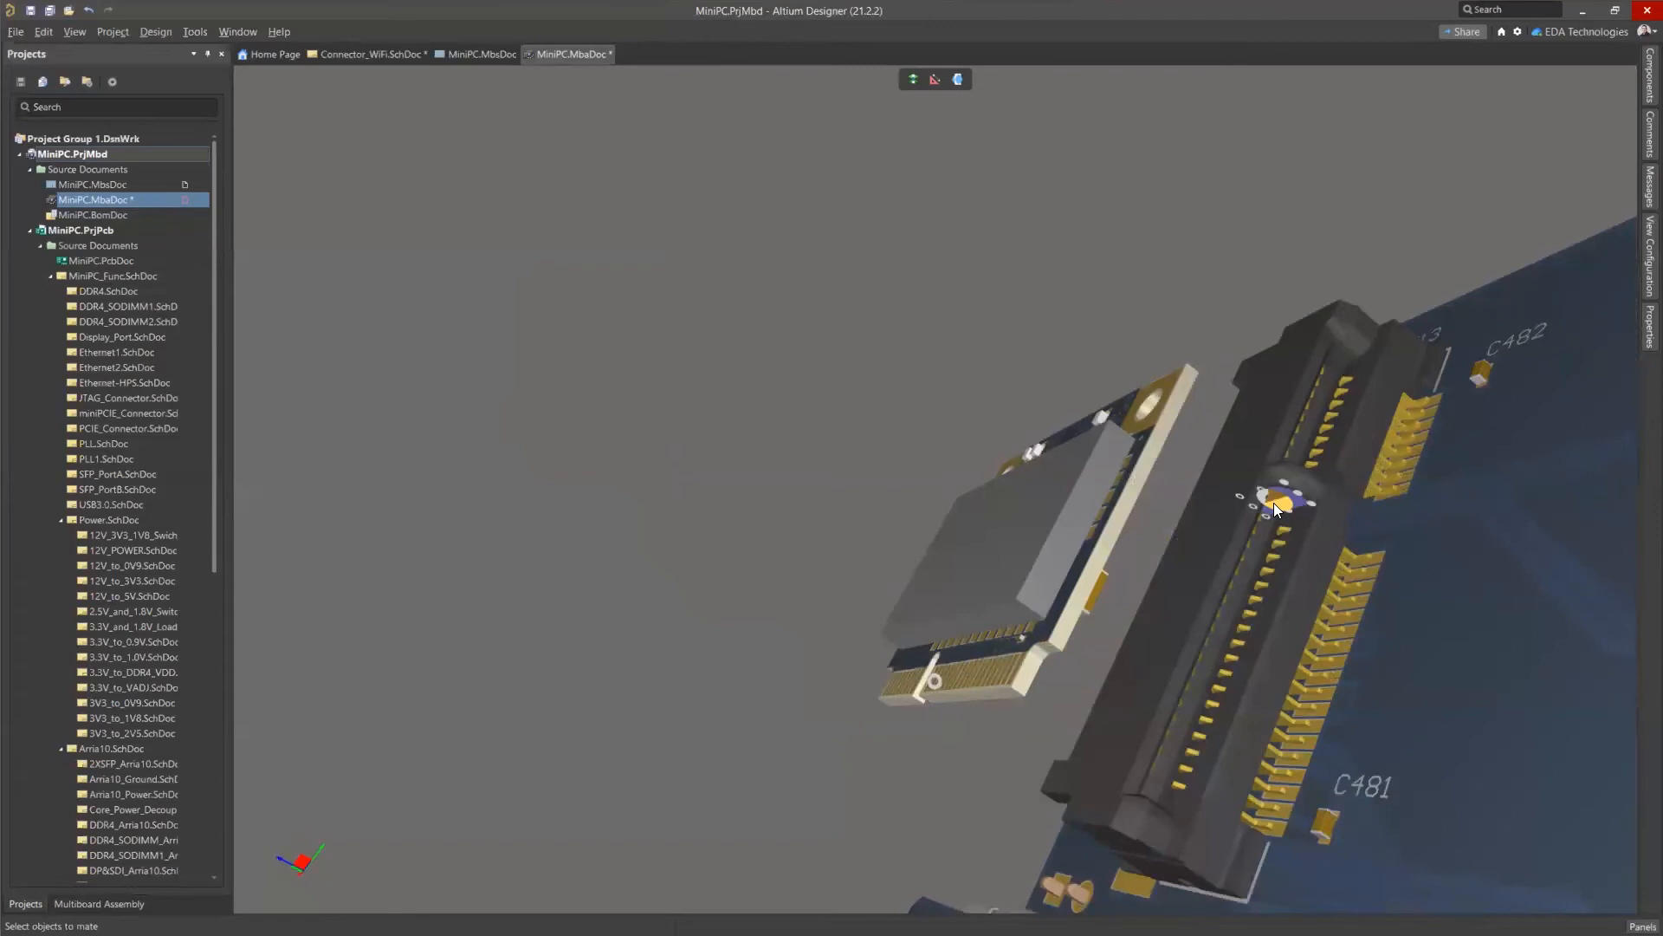
click(1274, 502)
Examine the WiFi board's fit in the miniPCIE connector from several angles, and show the assembly's list of modules and mates.
ctrl+scroll(1184, 483, down, 3)
shift+right_drag(1183, 483, 1316, 764)
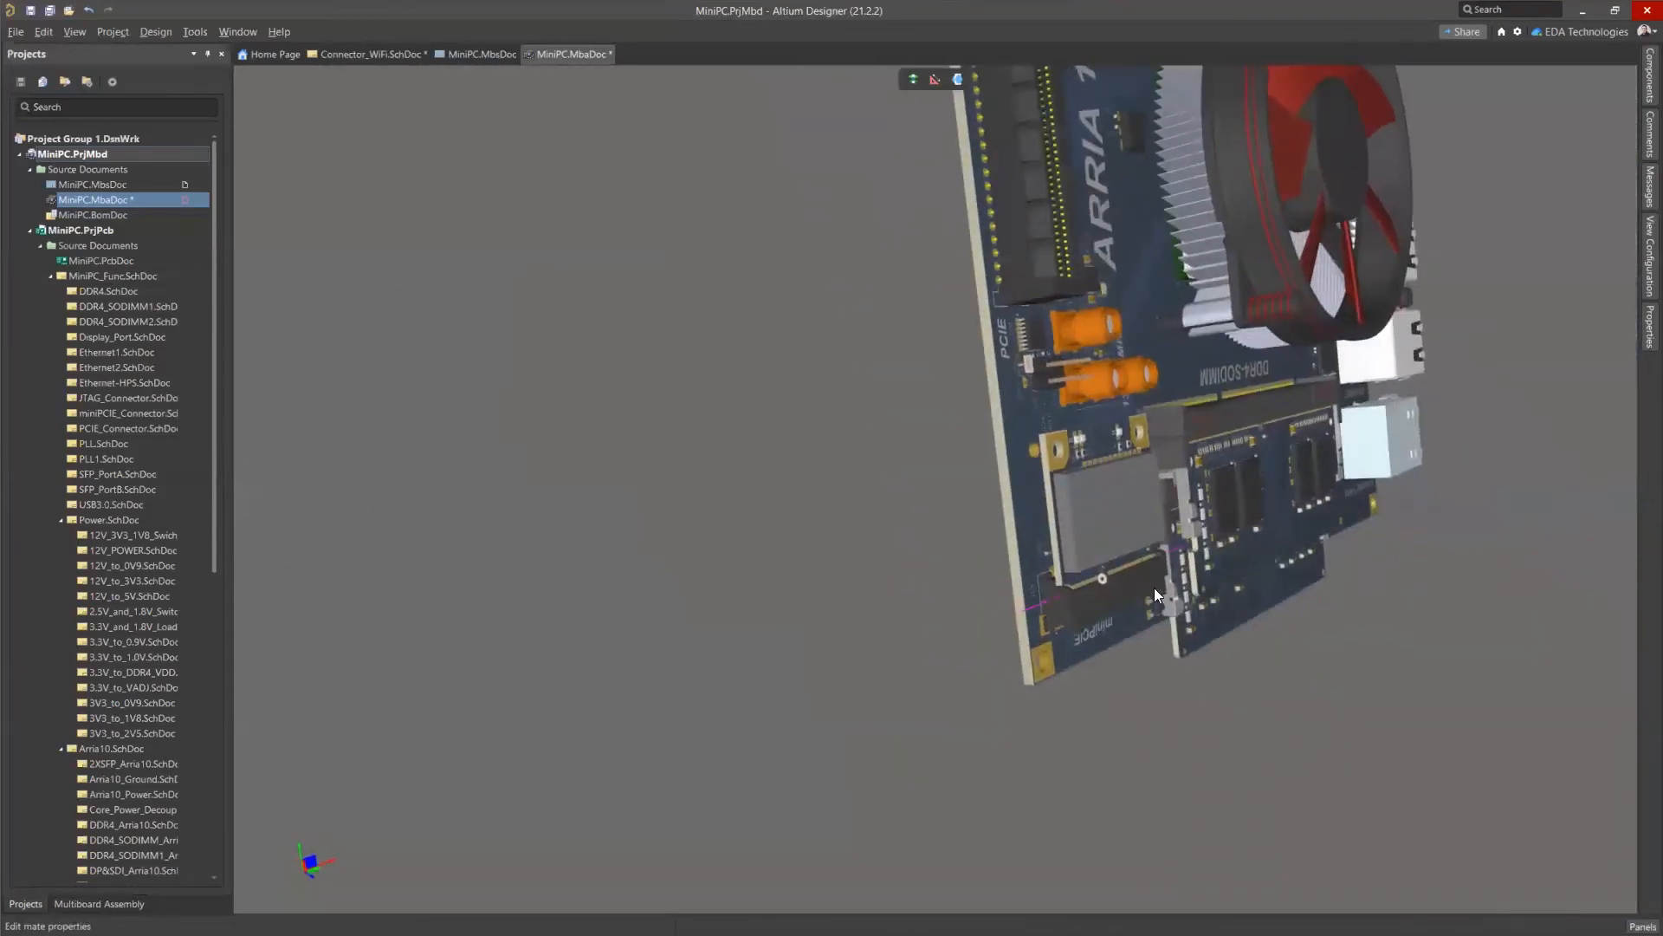
ctrl+scroll(1049, 697, up, 4)
ctrl+scroll(852, 600, up, 2)
shift+right_drag(852, 599, 991, 585)
shift+right_drag(844, 469, 813, 385)
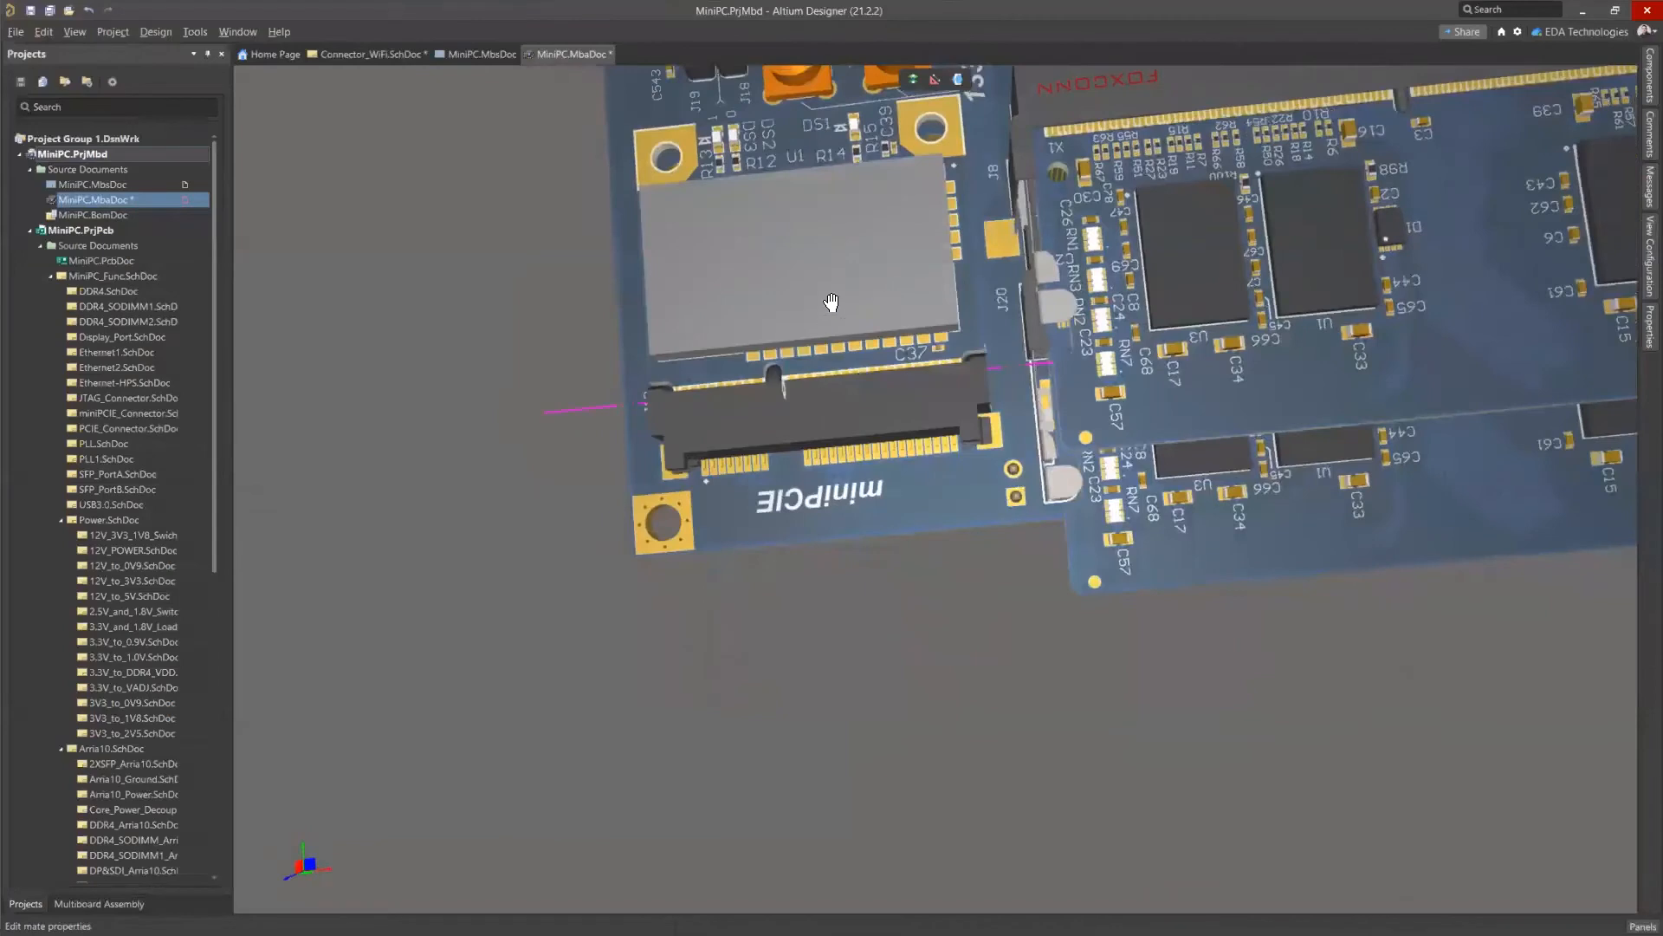
shift+right_drag(849, 215, 962, 423)
ctrl+scroll(984, 426, up, 3)
ctrl+scroll(984, 425, down, 3)
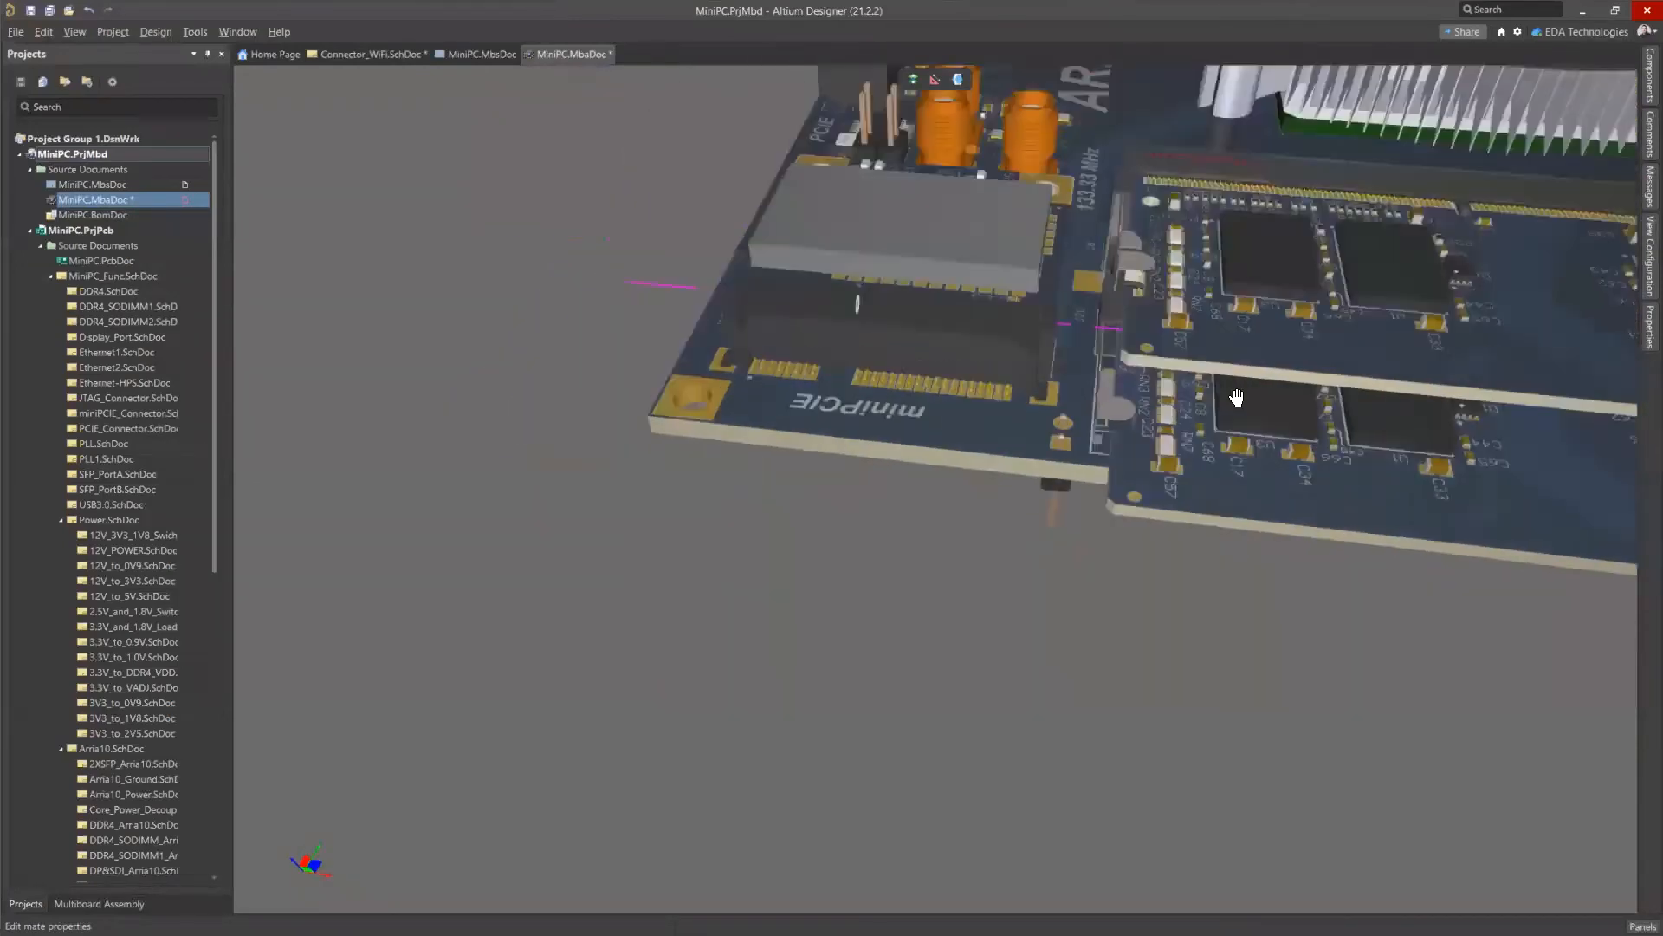
shift+right_drag(1237, 398, 1196, 525)
ctrl+scroll(1169, 383, down, 3)
right_drag(1210, 330, 1080, 610)
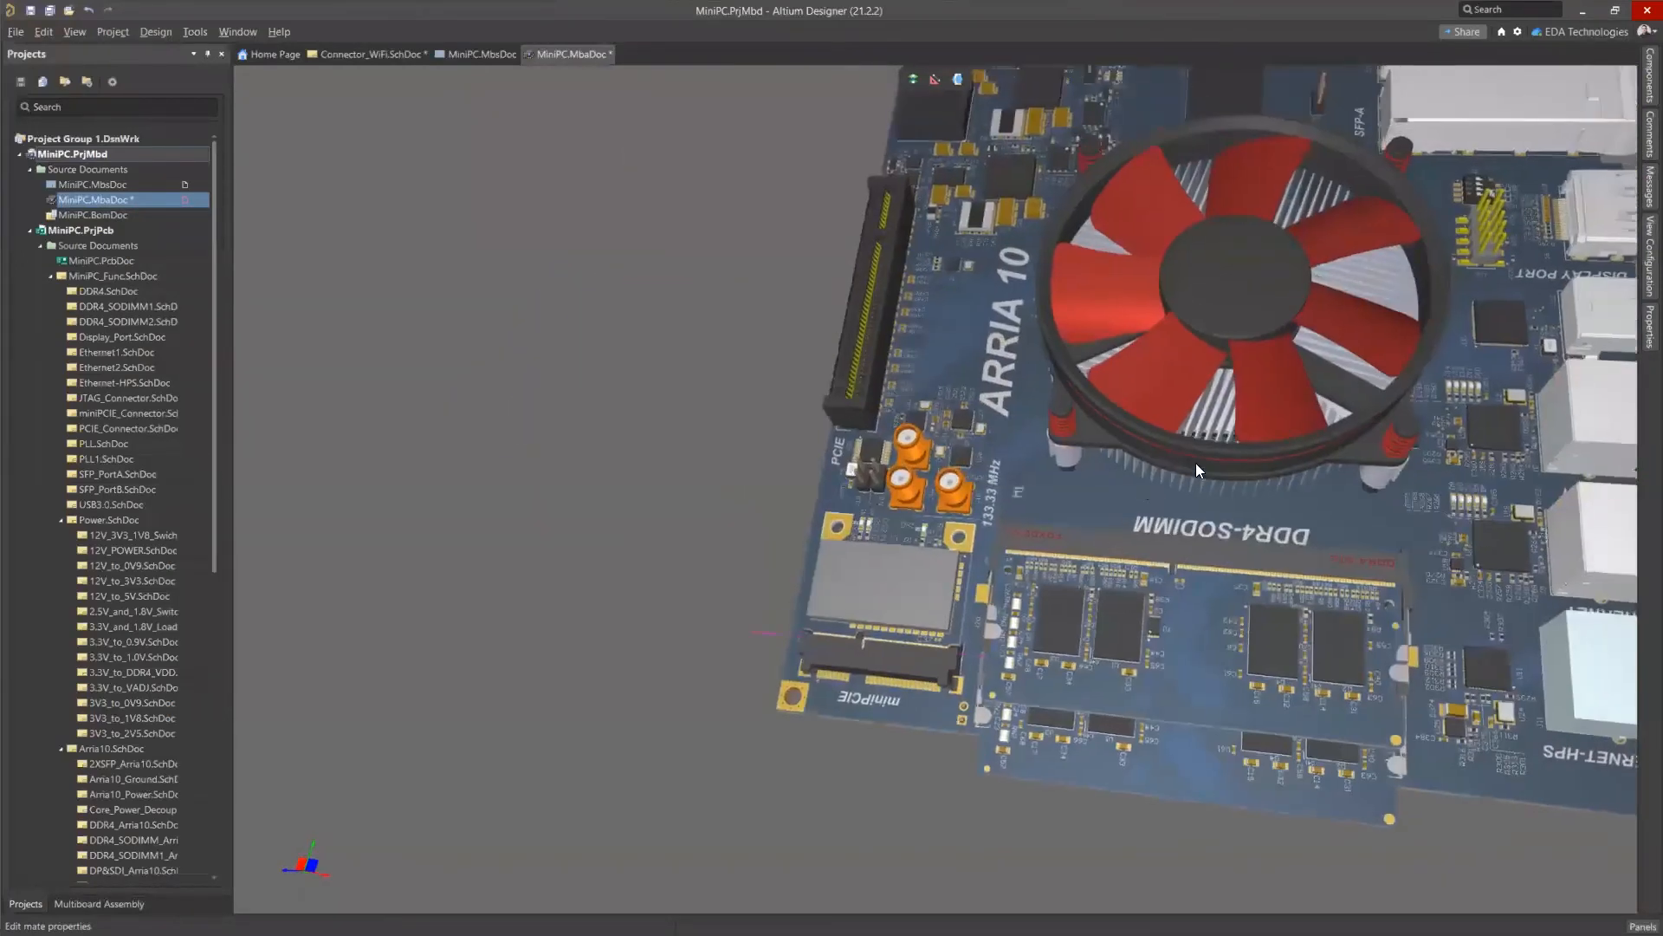
ctrl+scroll(1356, 476, down, 2)
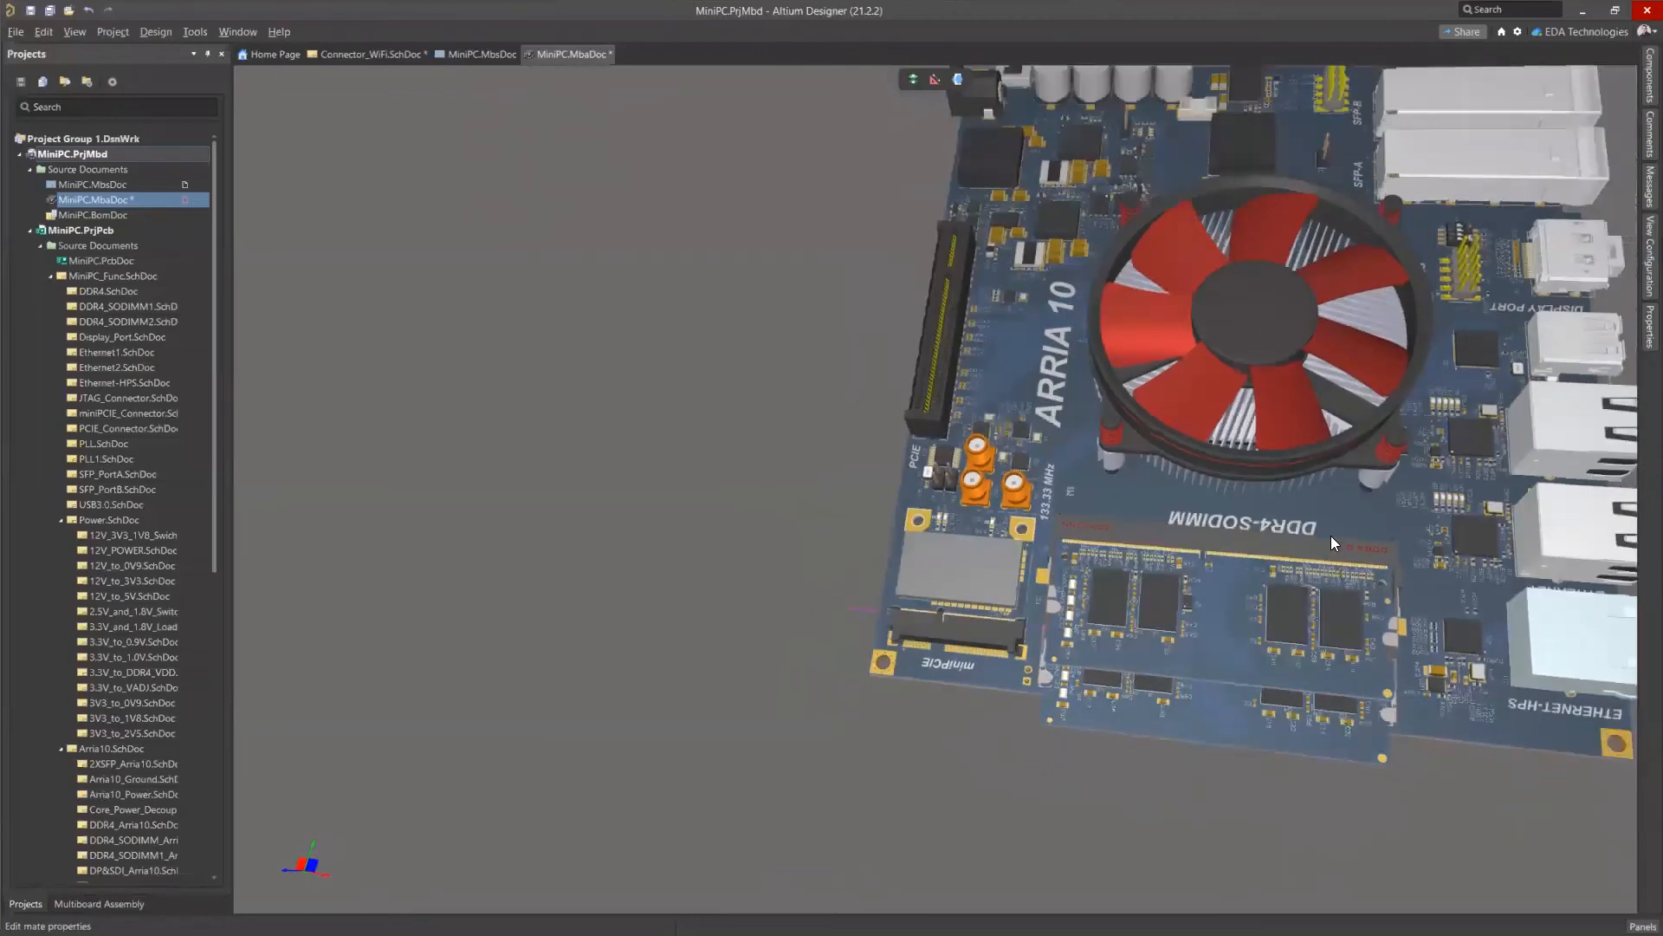
right_drag(1120, 606, 883, 601)
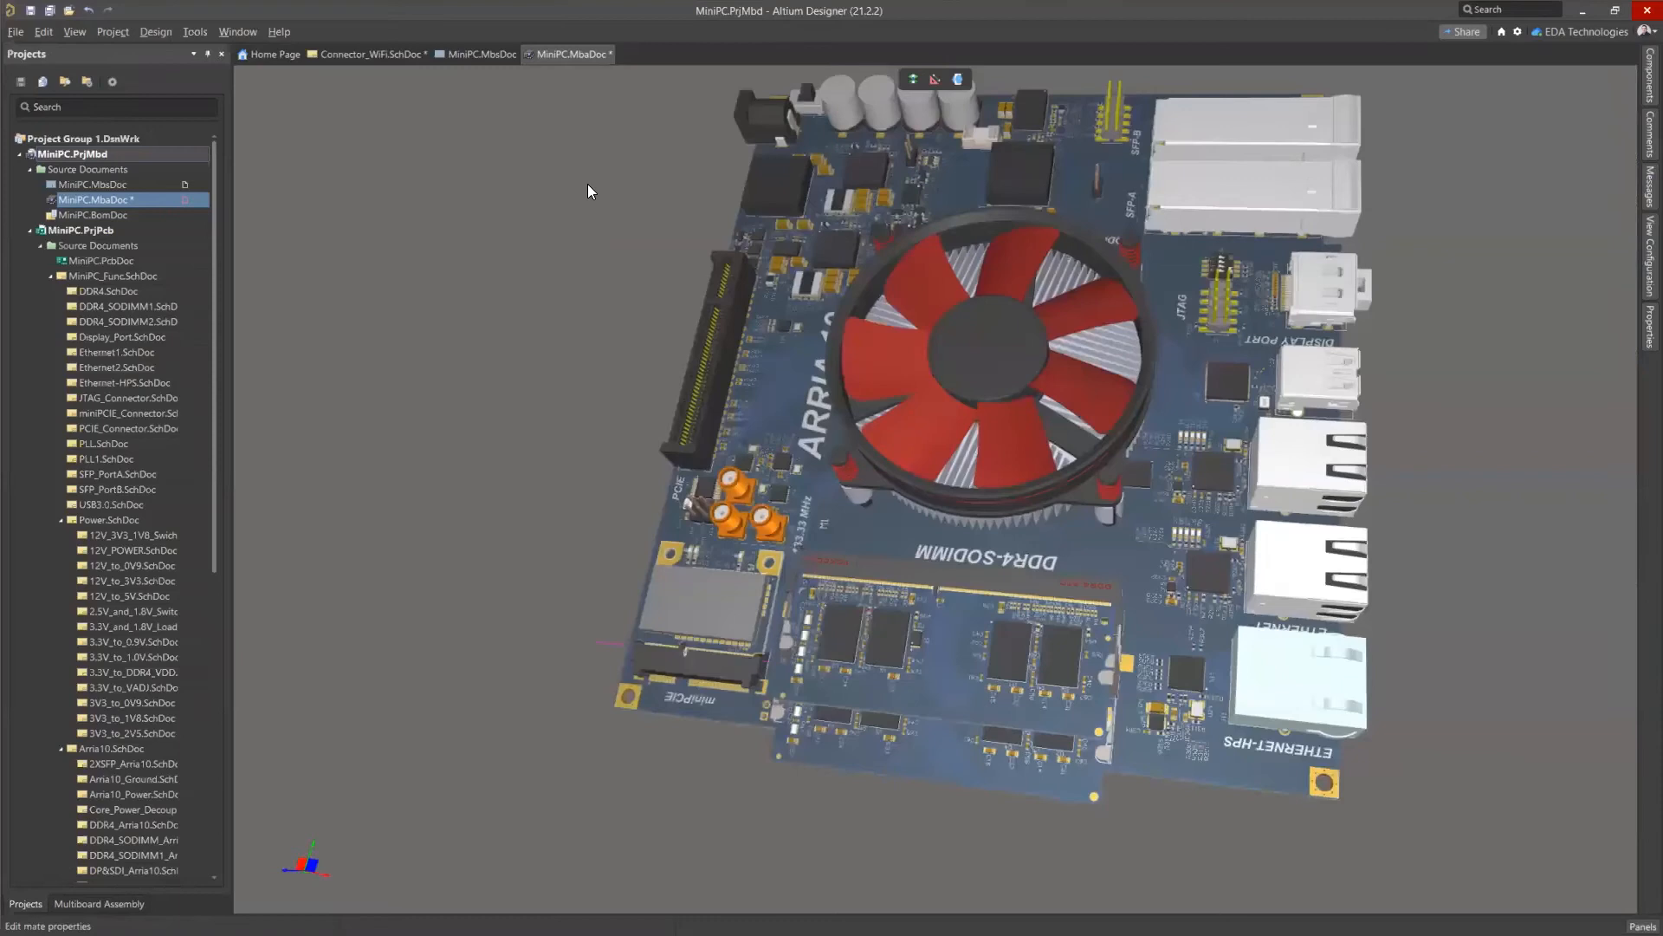
click(121, 903)
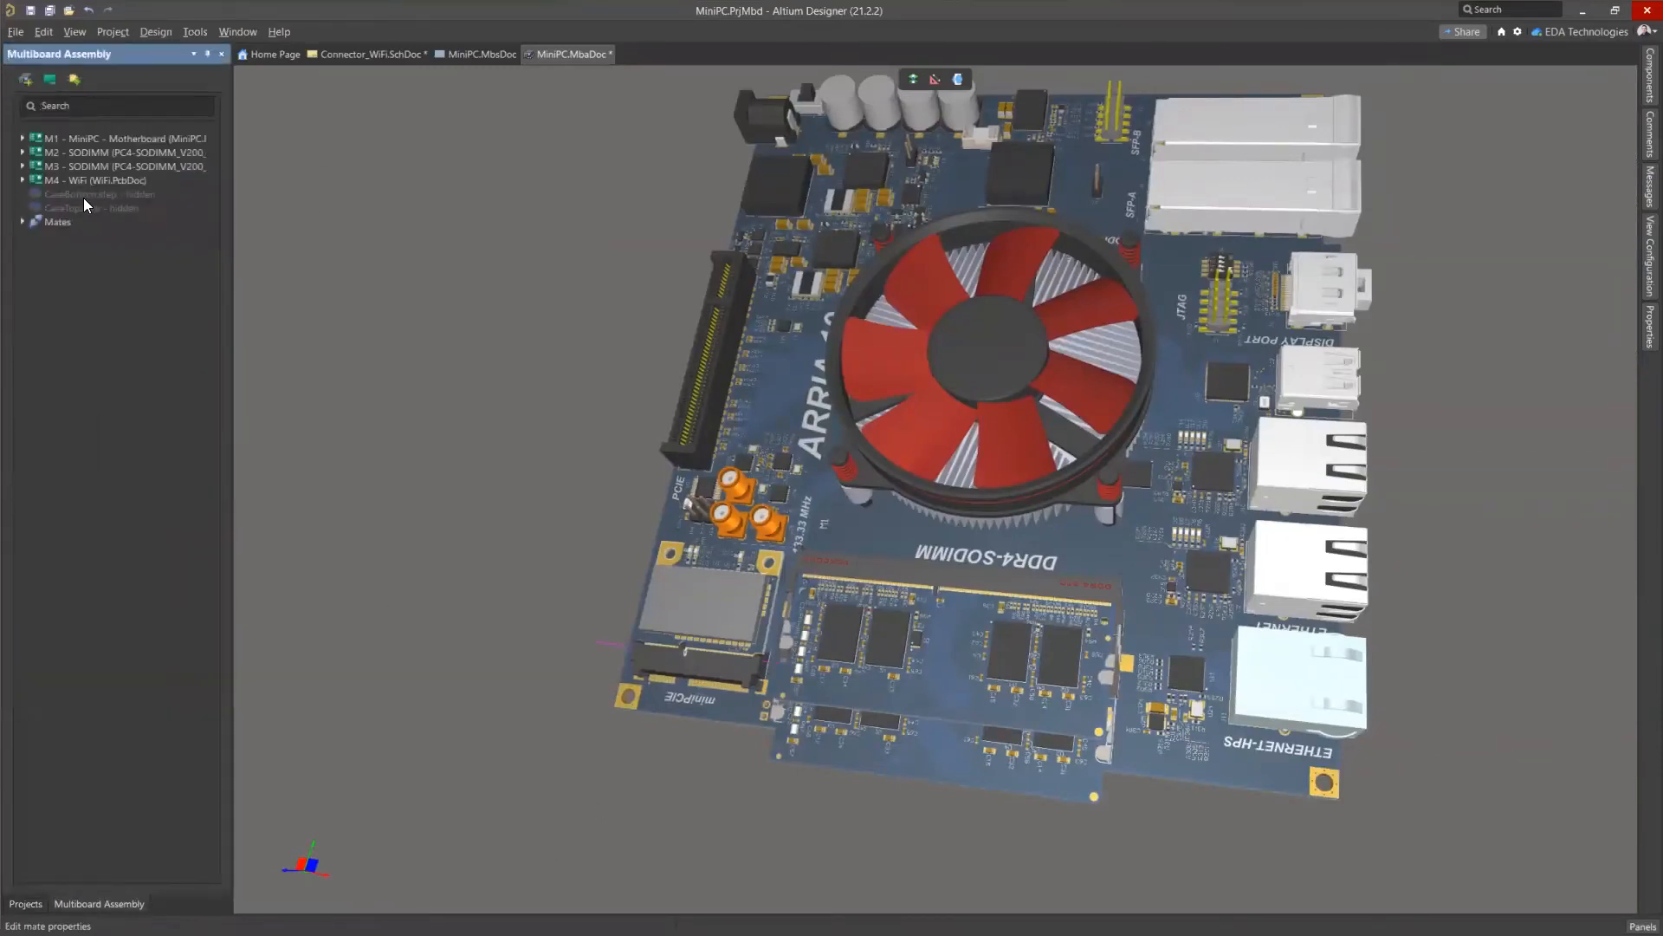
Make the hidden CaseBottom.step model visible under the board assembly and view the boards on it from the side.
ctrl+scroll(507, 348, down, 4)
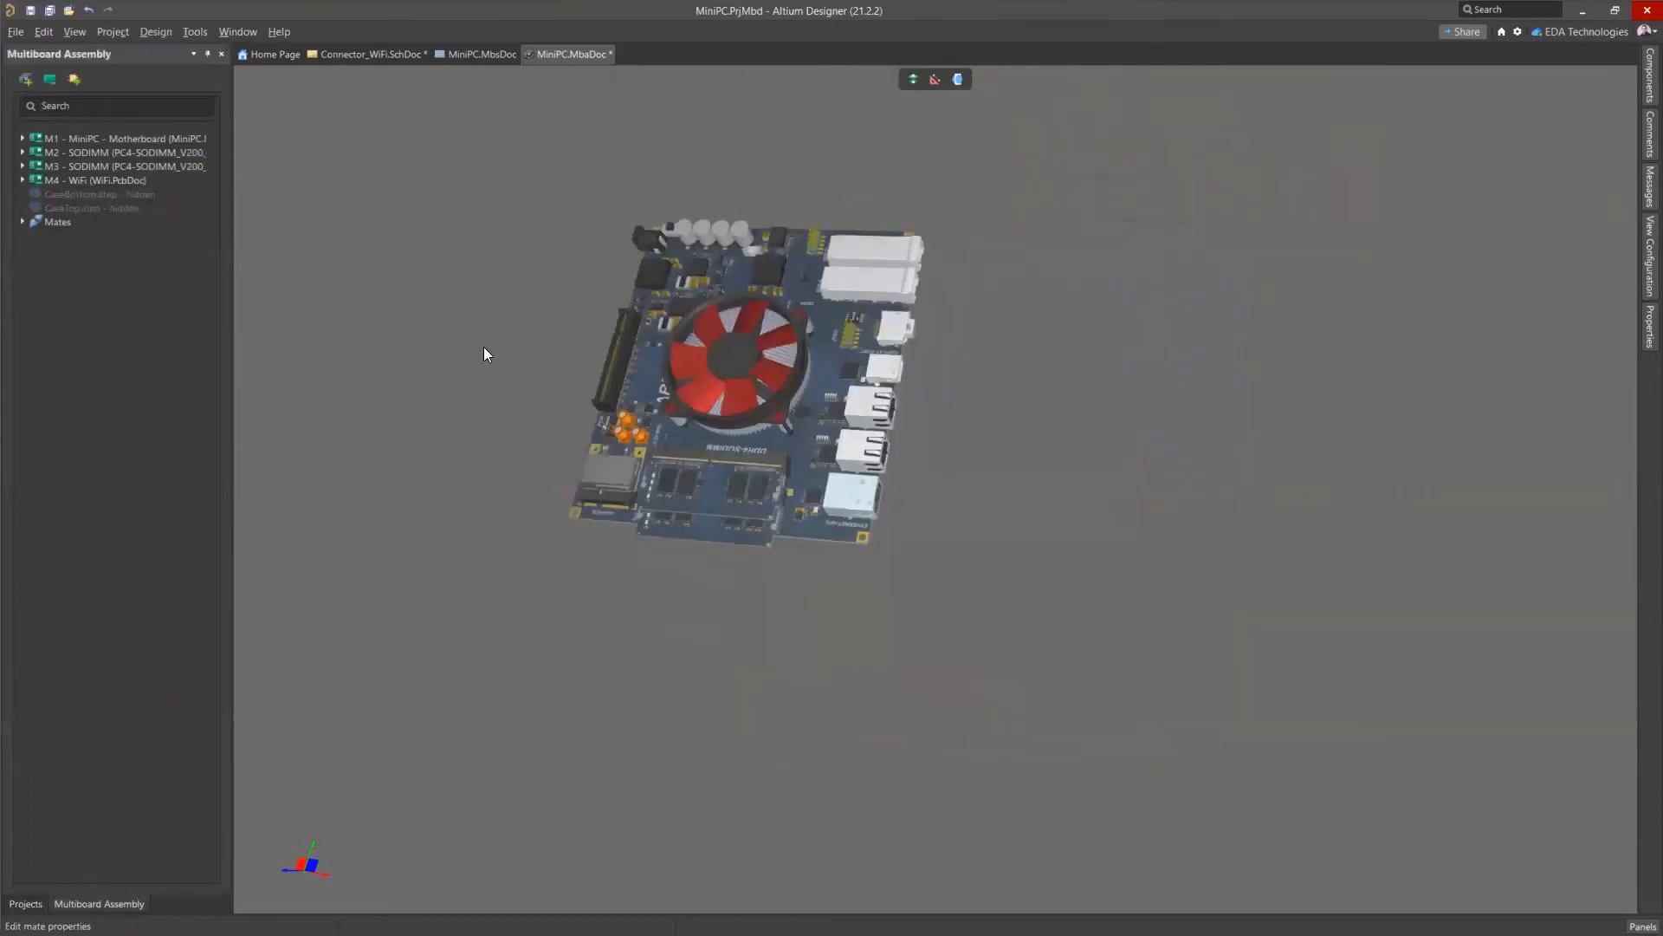
right_click(100, 196)
click(143, 210)
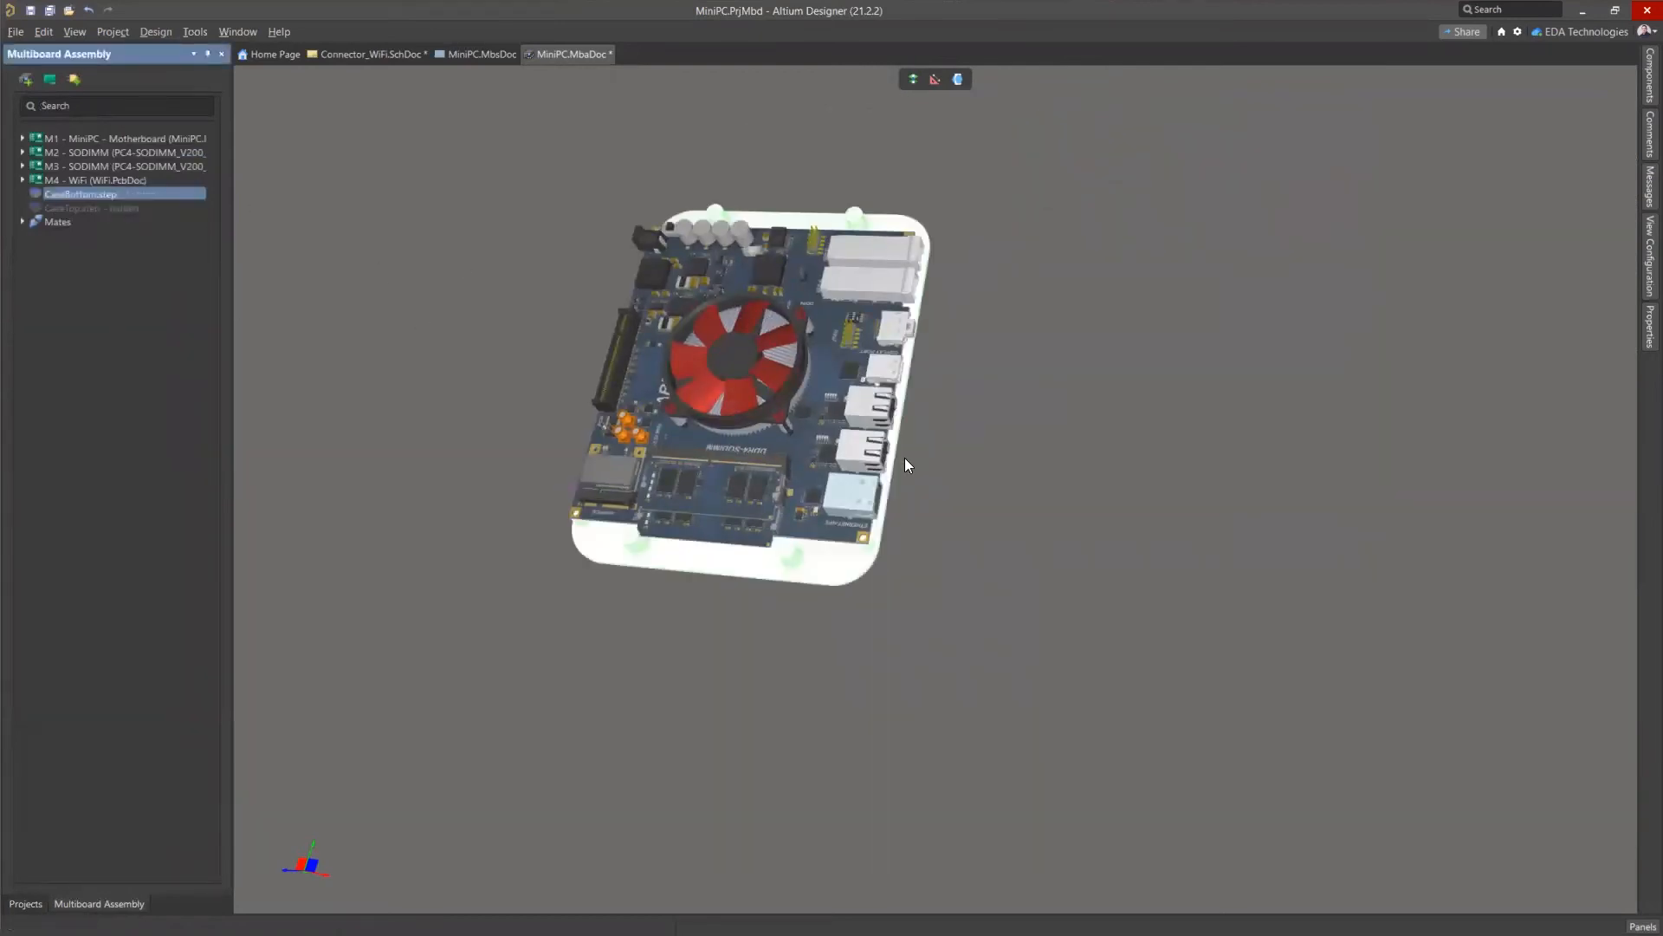
right_drag(730, 582, 961, 329)
ctrl+scroll(805, 604, up, 4)
shift+right_drag(849, 673, 1020, 639)
ctrl+scroll(901, 684, up, 2)
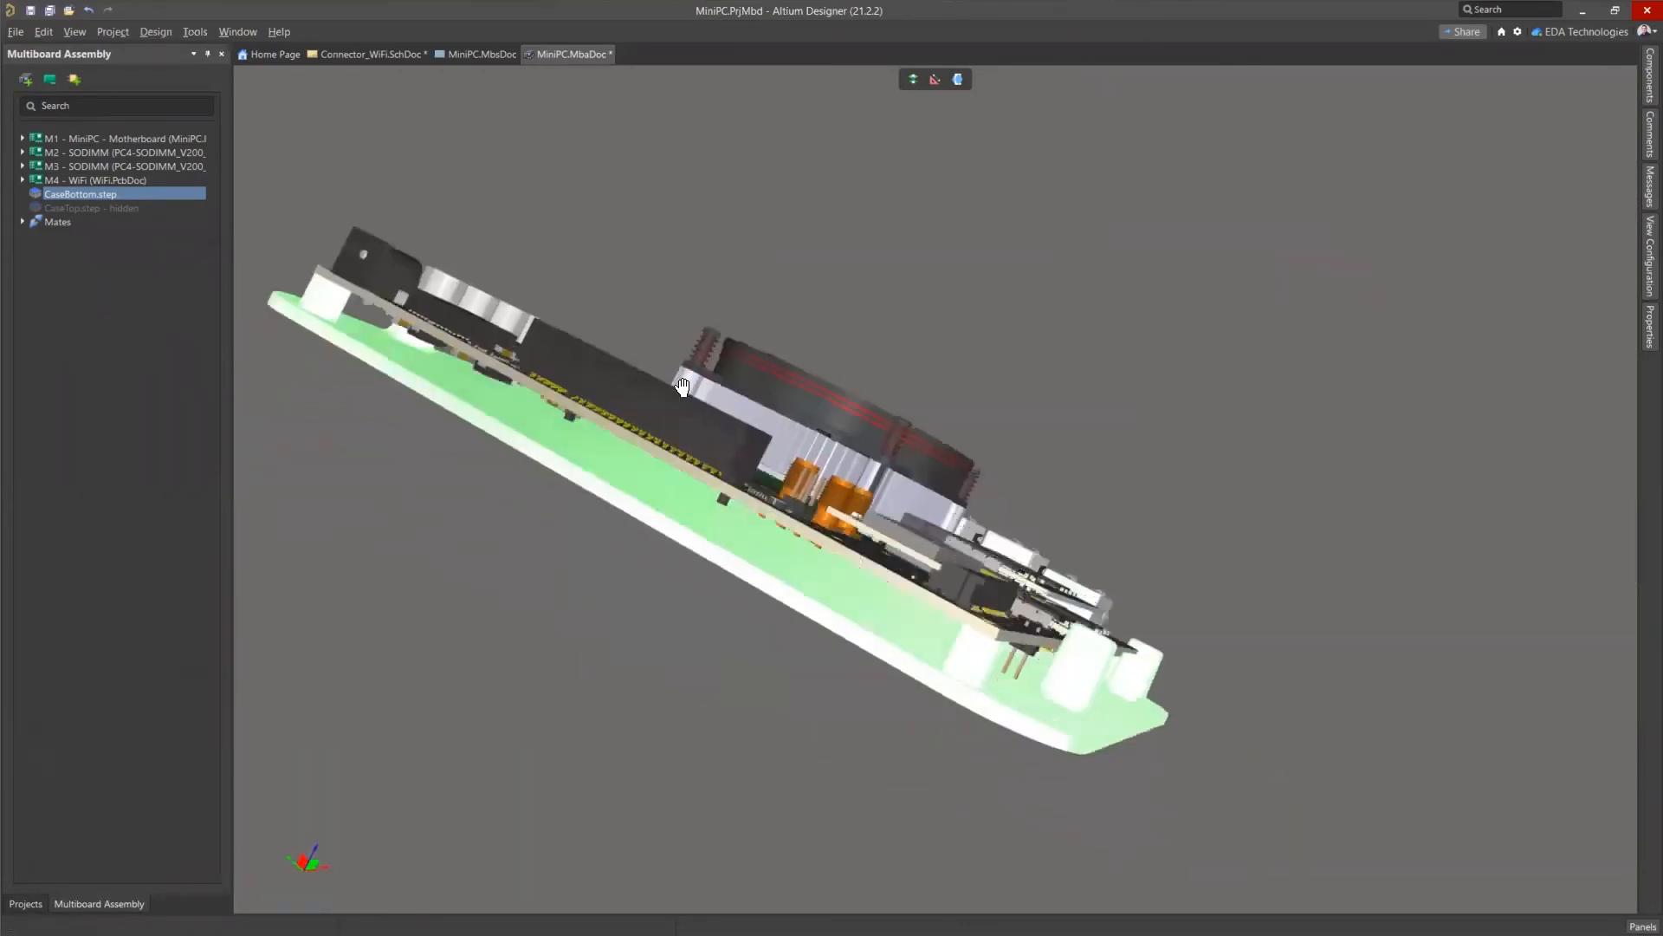
Make the hidden CaseTop.step model visible to close the enclosure over the boards.
right_click(117, 209)
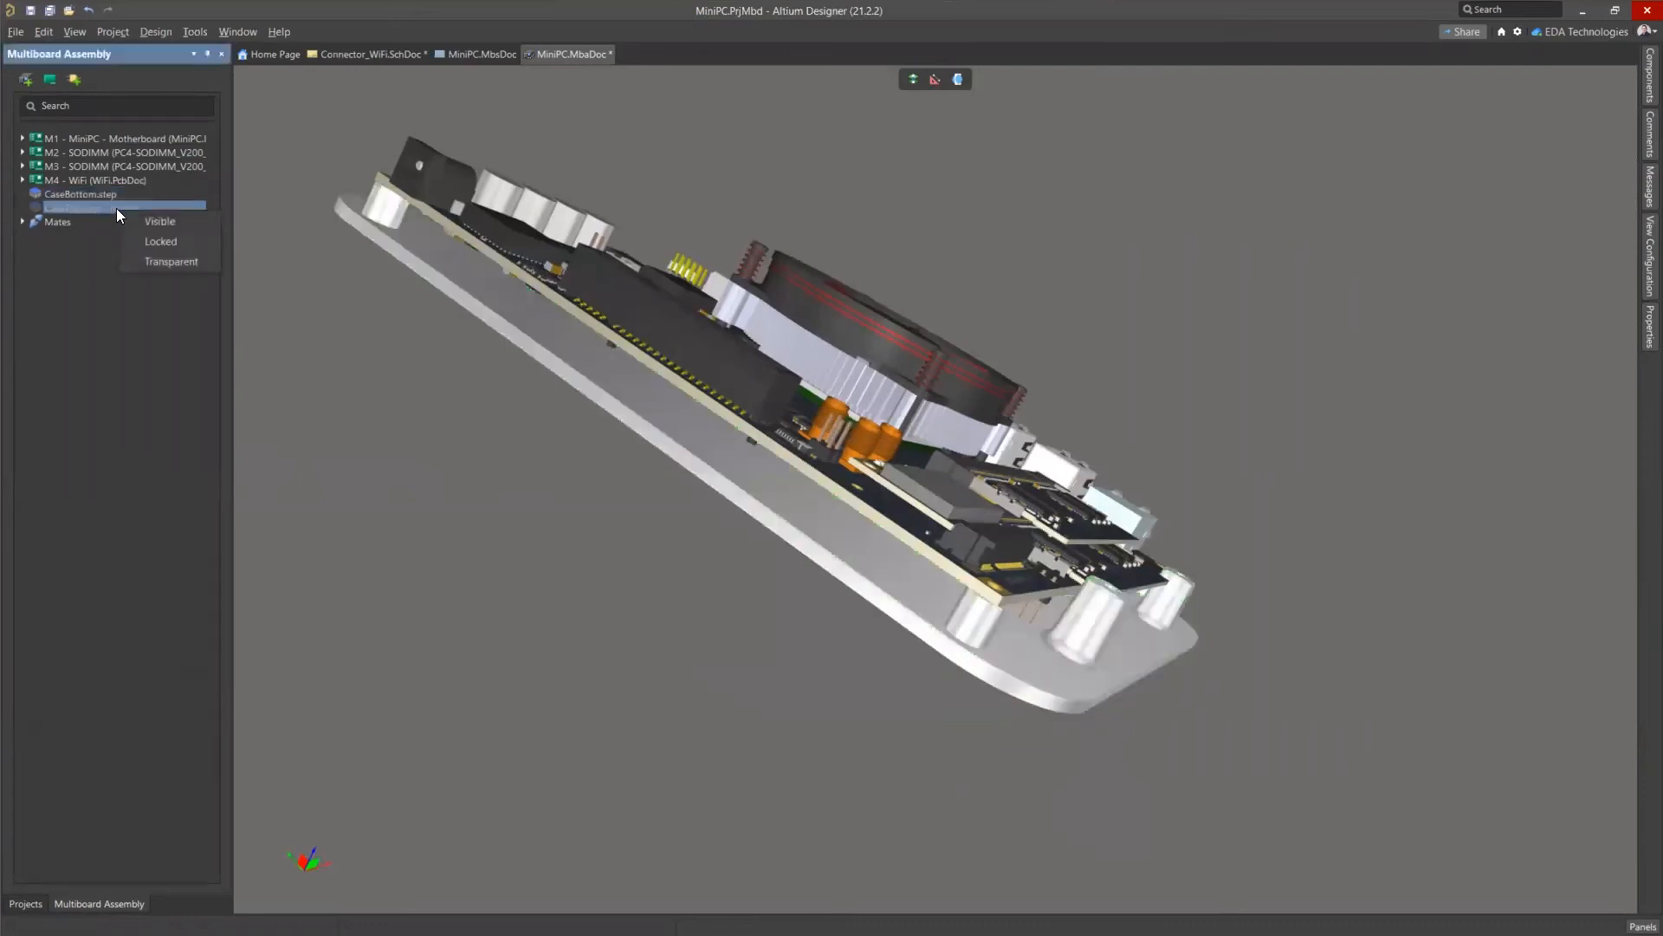
click(691, 619)
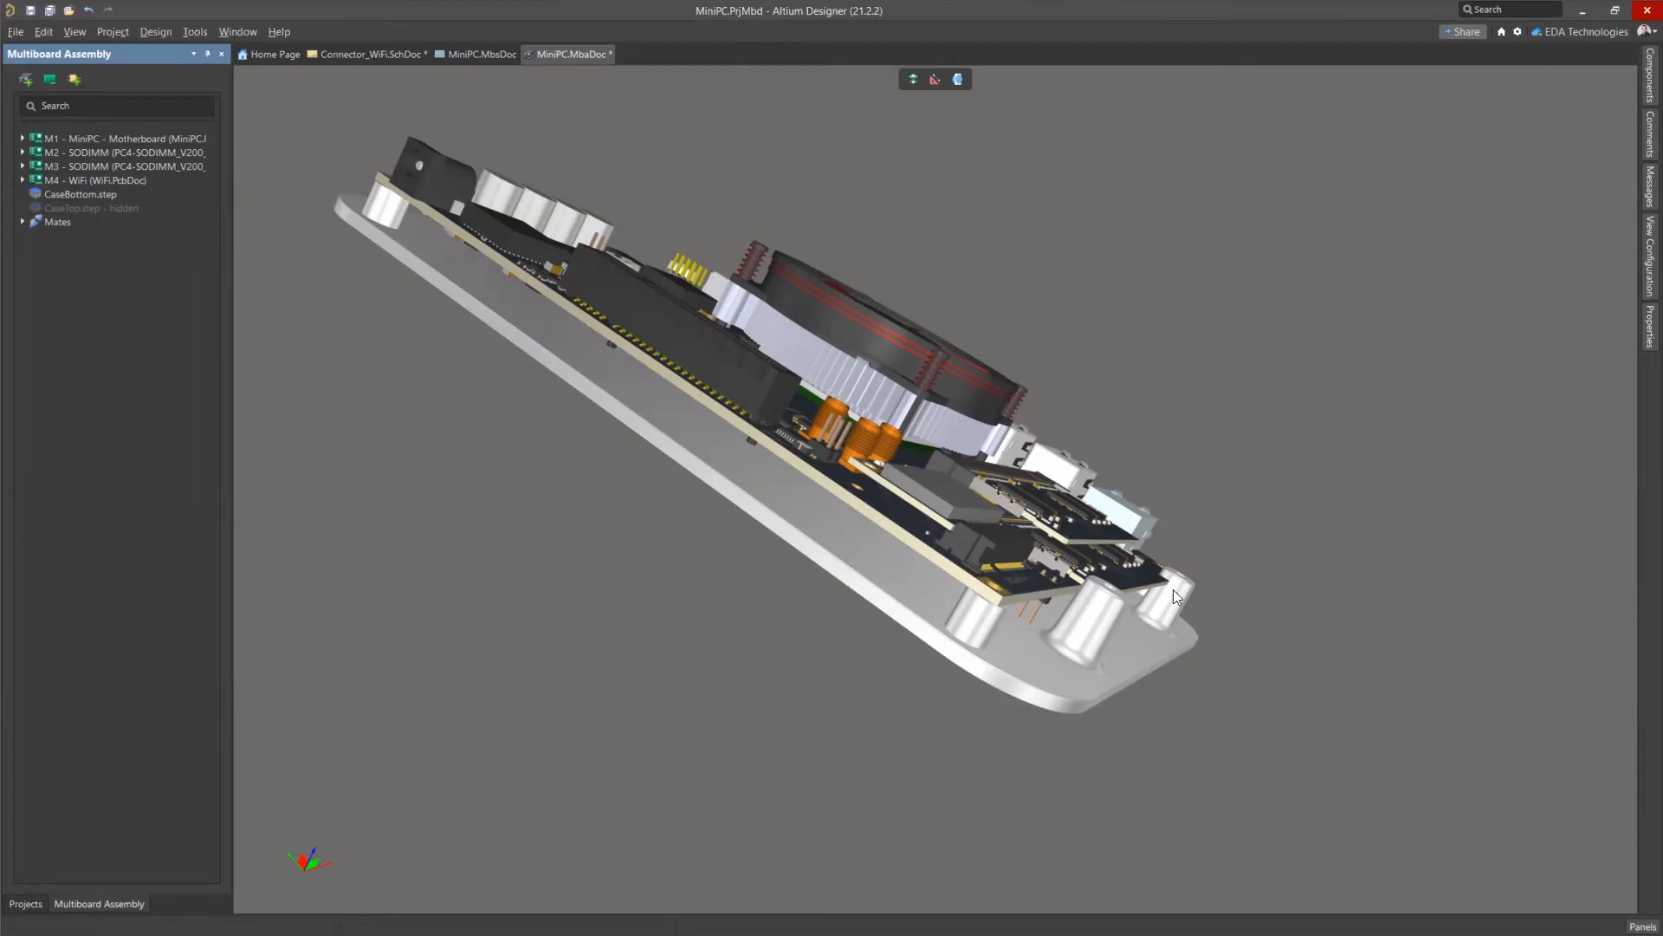
shift+right_drag(746, 750, 790, 764)
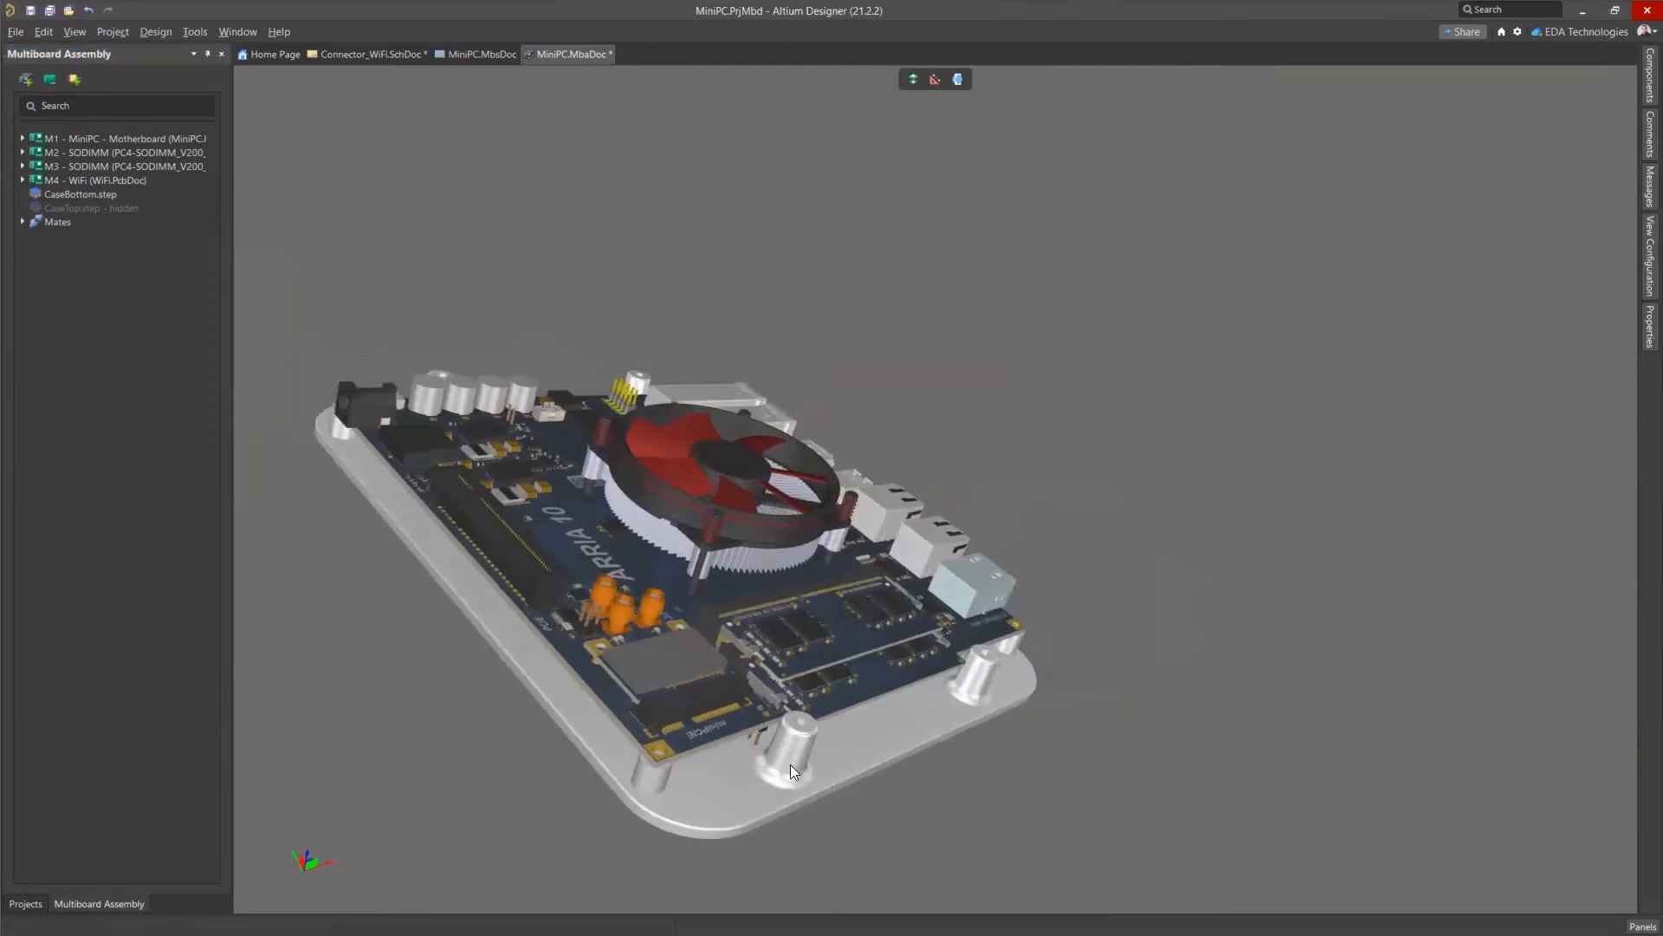
right_click(86, 206)
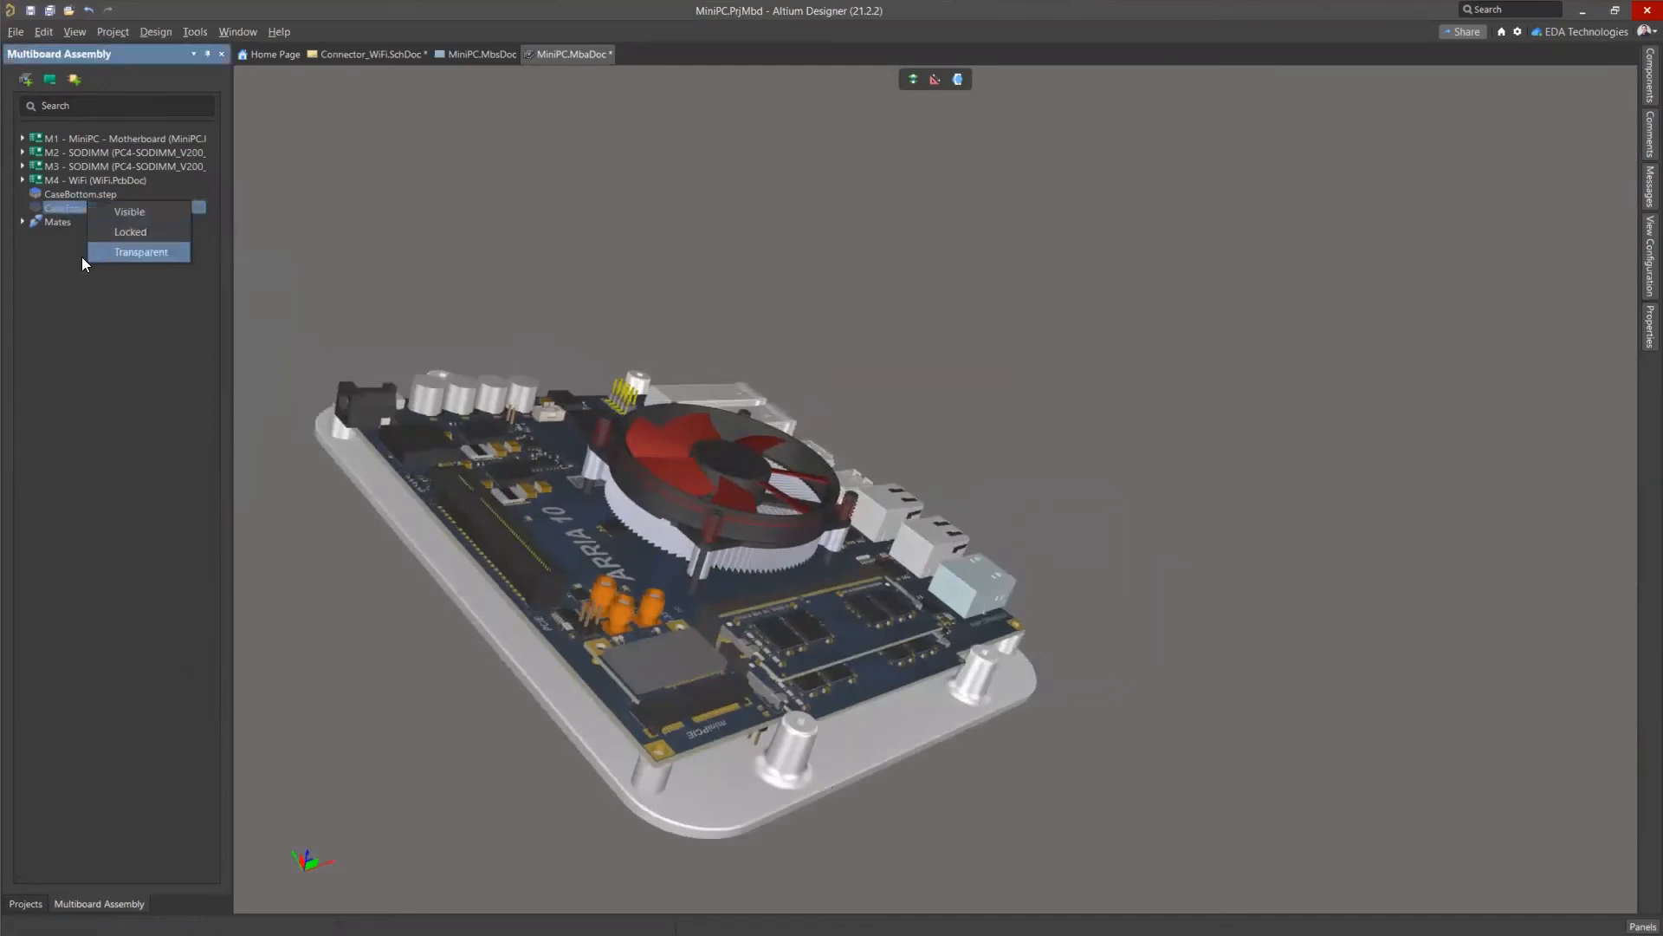
click(140, 215)
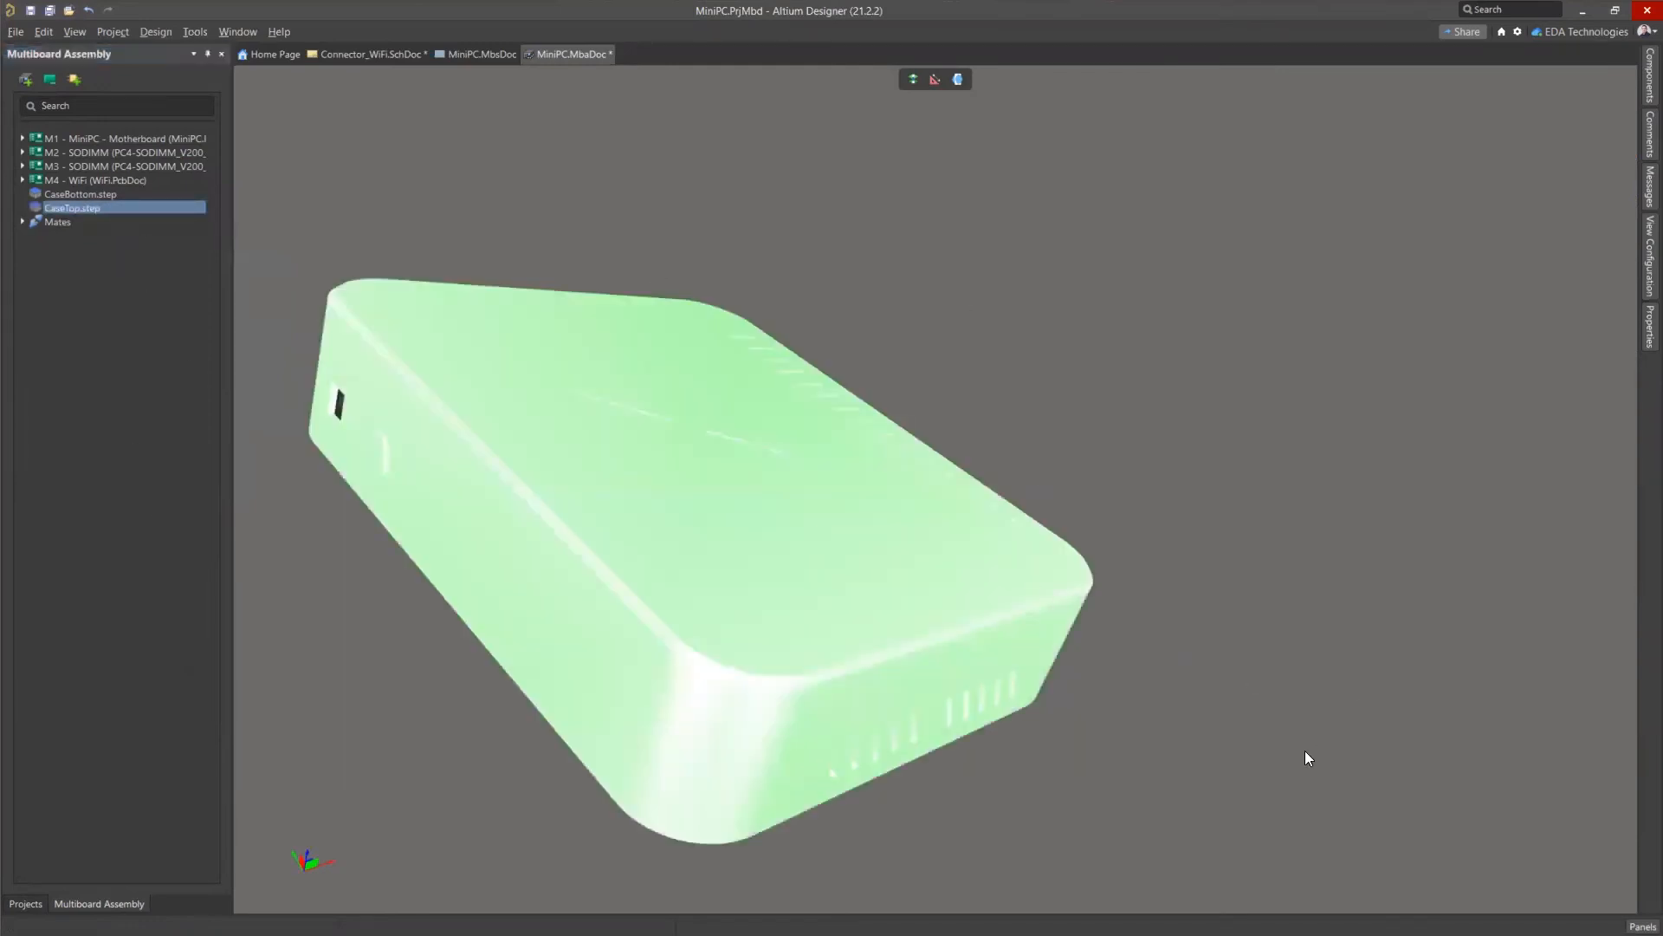
Examine the closed MiniPC enclosure from several sides, including the openings for the power jack and the Ethernet and display ports.
click(1163, 765)
ctrl+scroll(1158, 764, down, 1)
shift+right_drag(950, 767, 606, 614)
shift+right_drag(1039, 641, 1270, 548)
ctrl+scroll(1083, 650, up, 2)
shift+right_drag(1087, 661, 1114, 497)
ctrl+scroll(1200, 470, down, 2)
right_drag(1201, 463, 1059, 621)
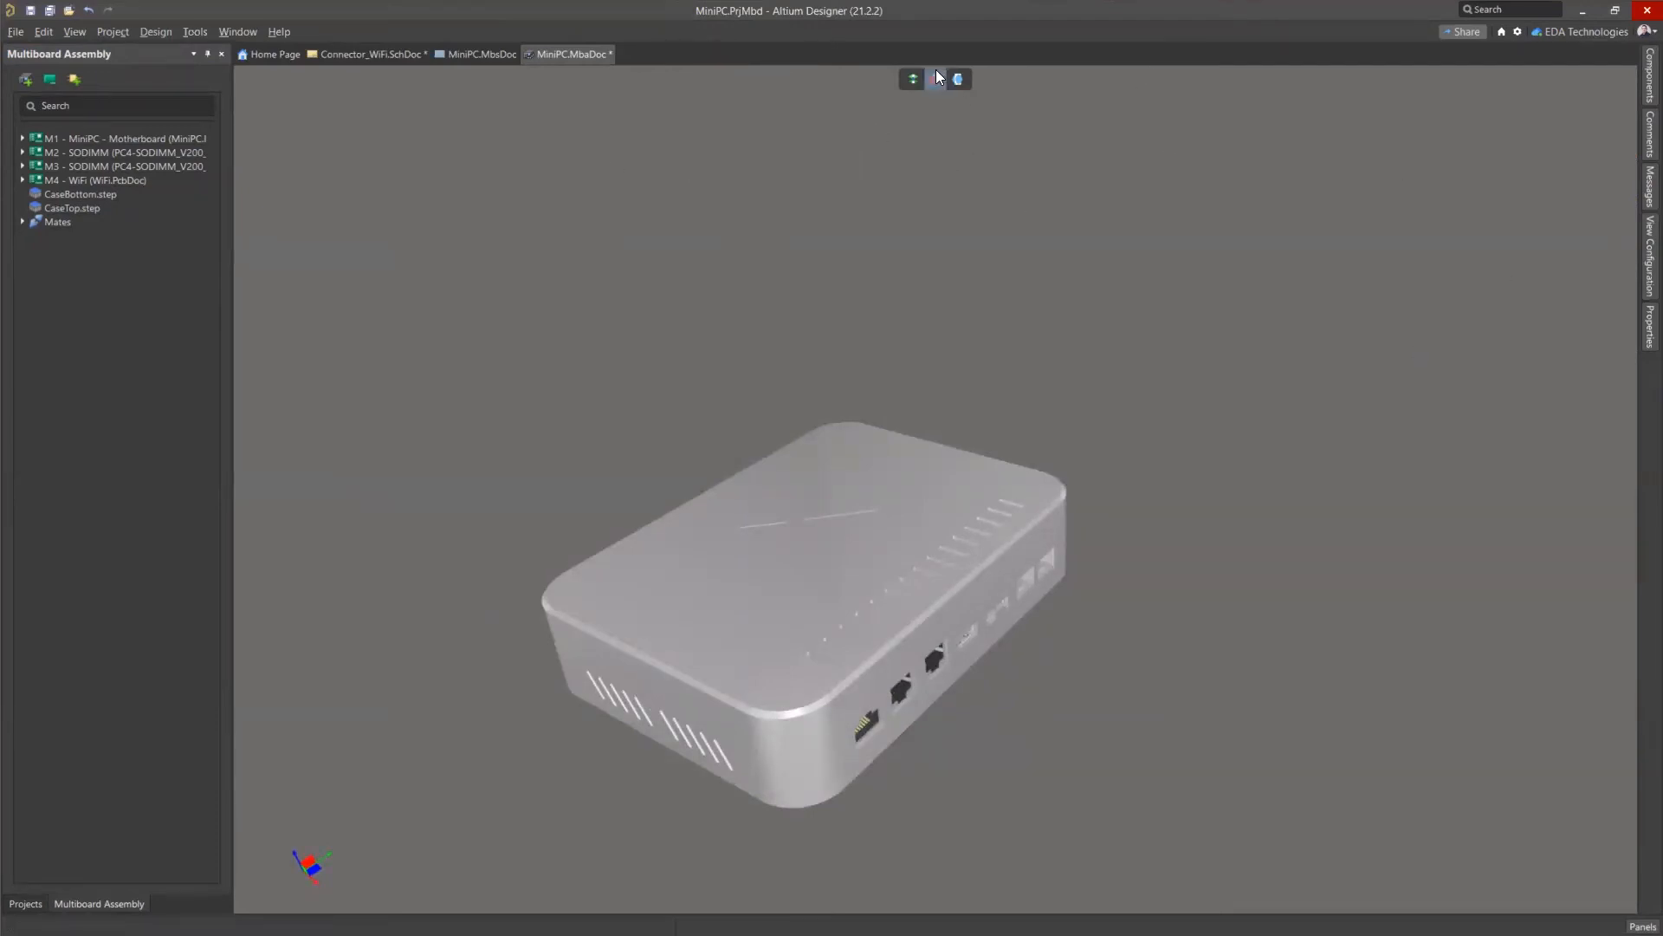
Turn on the section view and move its planes so the cut runs lengthwise through the case beside the miniPCIE connector.
click(960, 81)
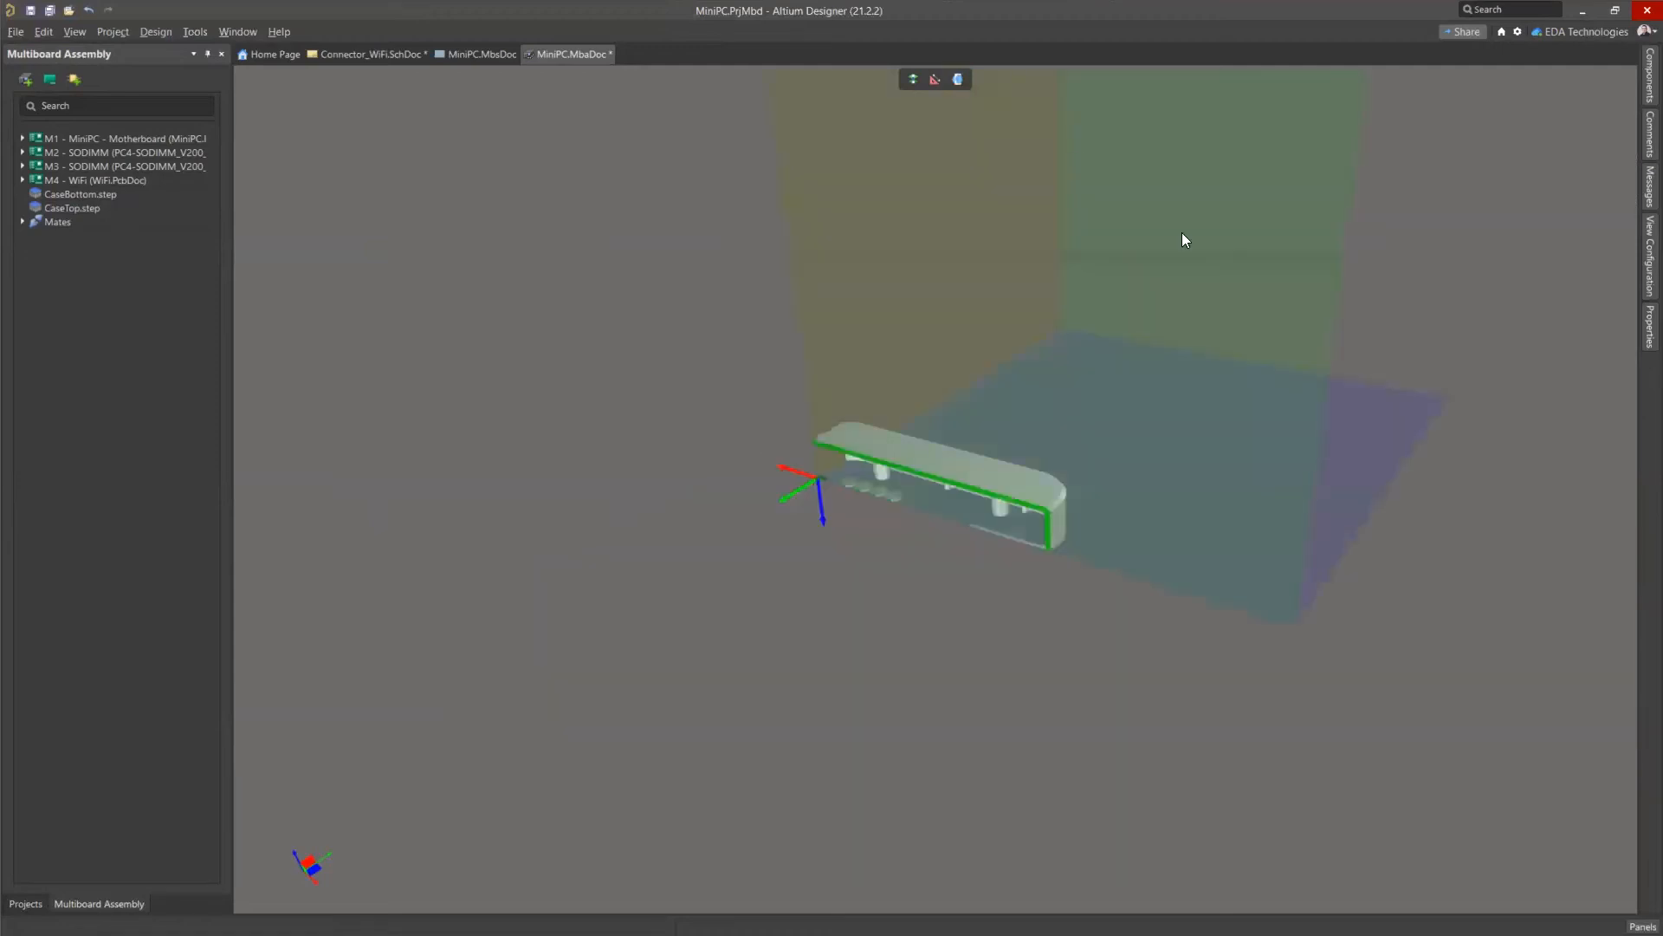
shift+right_drag(1325, 431, 1258, 586)
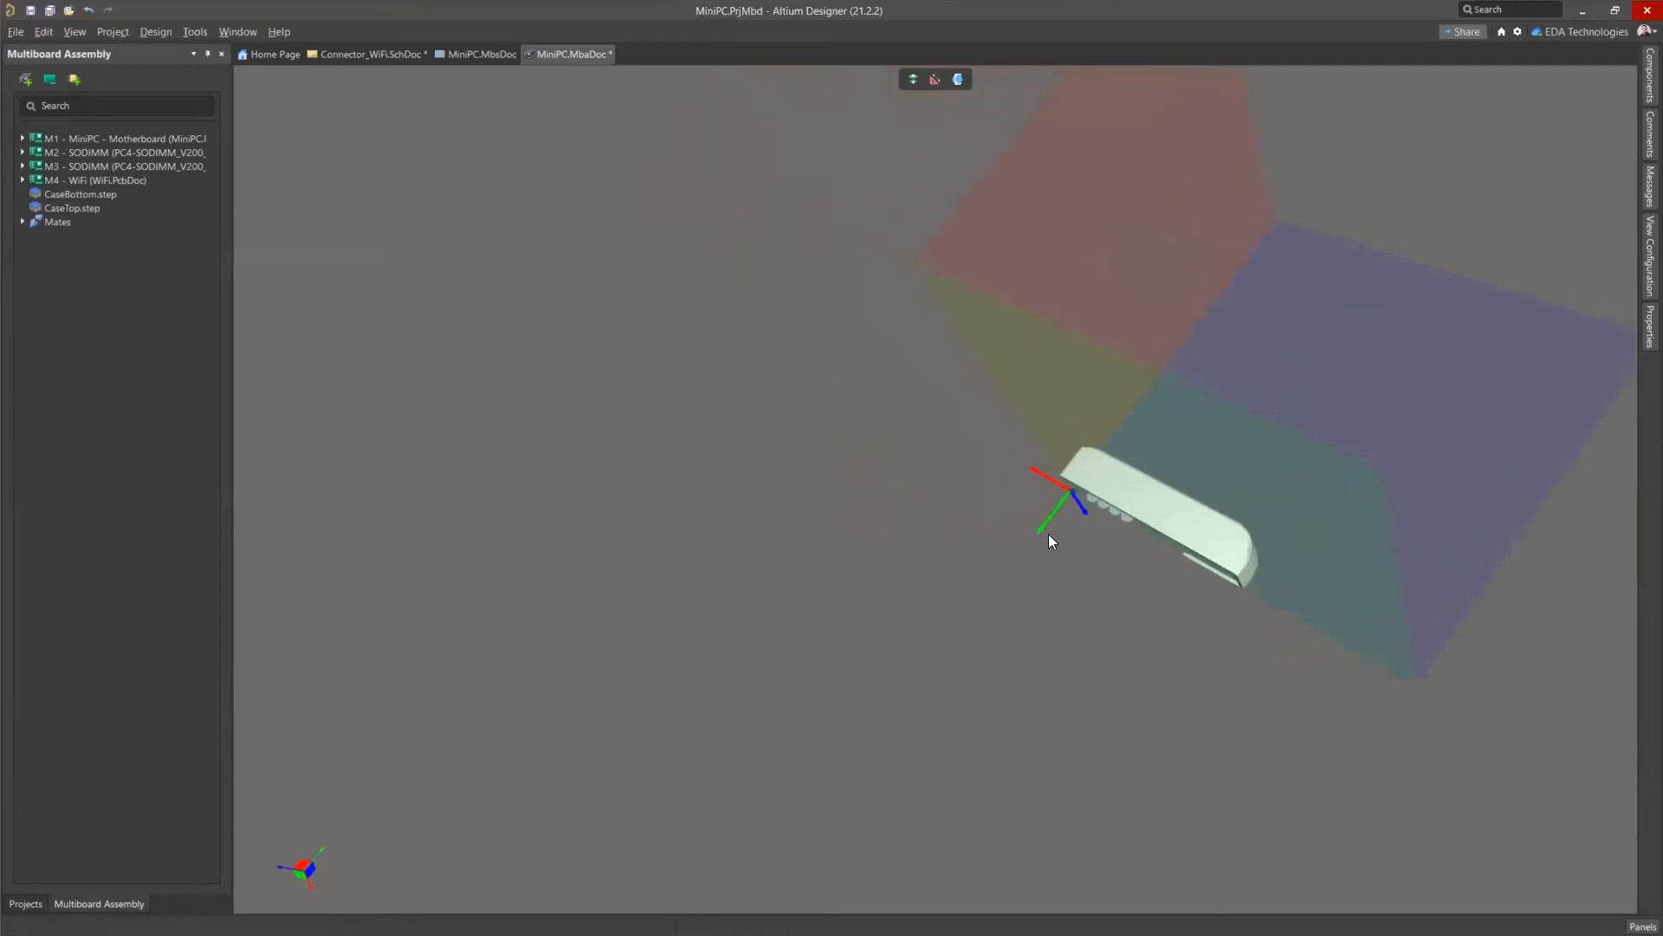
drag(1045, 518, 1050, 653)
shift+right_drag(1060, 641, 1226, 772)
drag(1214, 771, 1015, 709)
shift+right_drag(930, 555, 988, 769)
shift+right_drag(1201, 688, 1126, 745)
ctrl+scroll(1369, 587, up, 4)
shift+right_drag(1212, 595, 1216, 677)
shift+right_drag(1052, 332, 1047, 499)
drag(1545, 575, 1524, 555)
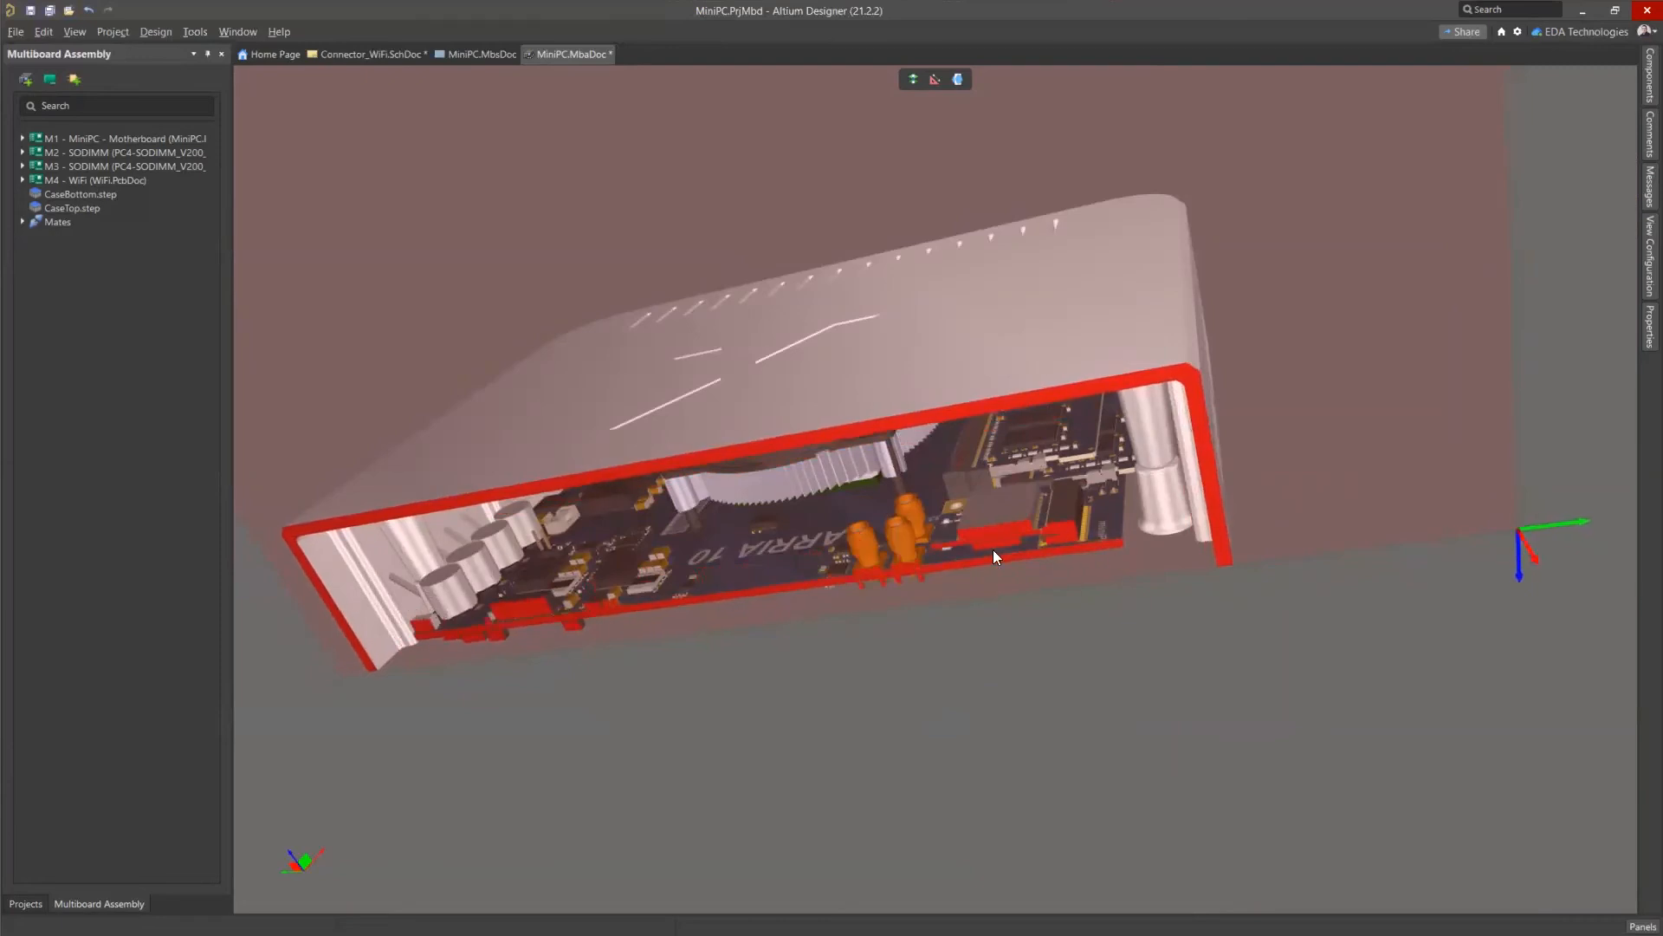
Examine the WiFi board's seating inside the miniPCIE connector in the section through the PCIE slot and motherboard.
ctrl+scroll(993, 549, up, 8)
shift+right_drag(1297, 538, 1057, 457)
ctrl+scroll(1144, 485, down, 3)
ctrl+scroll(1326, 503, down, 5)
shift+right_drag(1329, 497, 1457, 544)
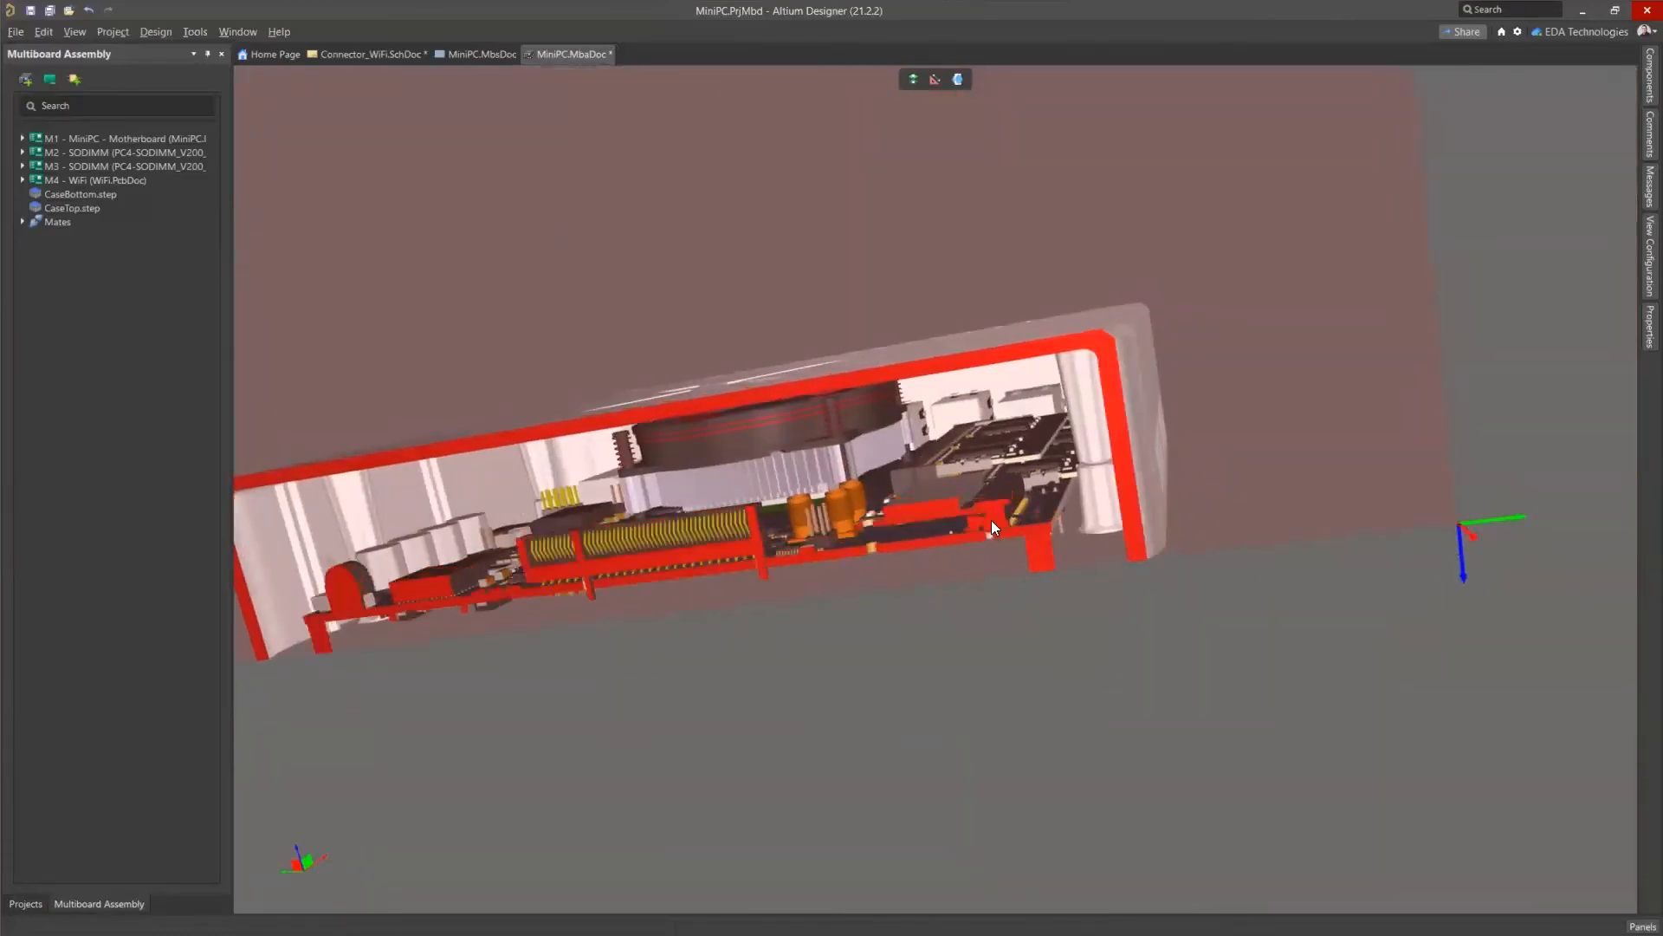
ctrl+scroll(958, 509, up, 4)
ctrl+scroll(959, 510, up, 6)
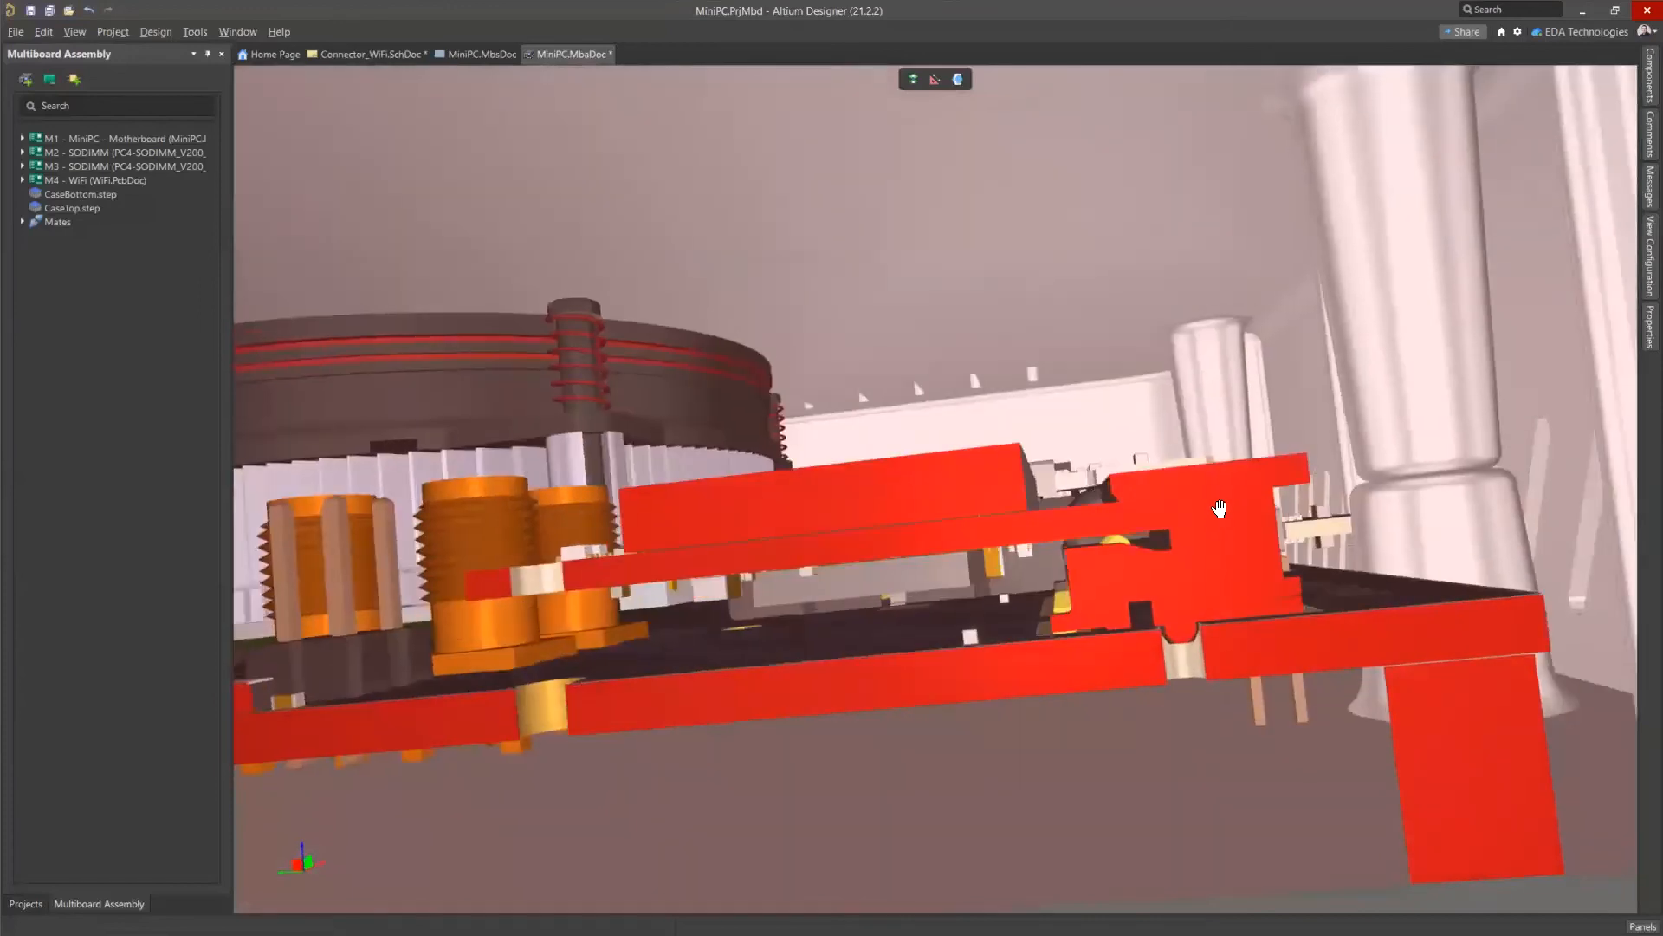
ctrl+scroll(1123, 542, up, 8)
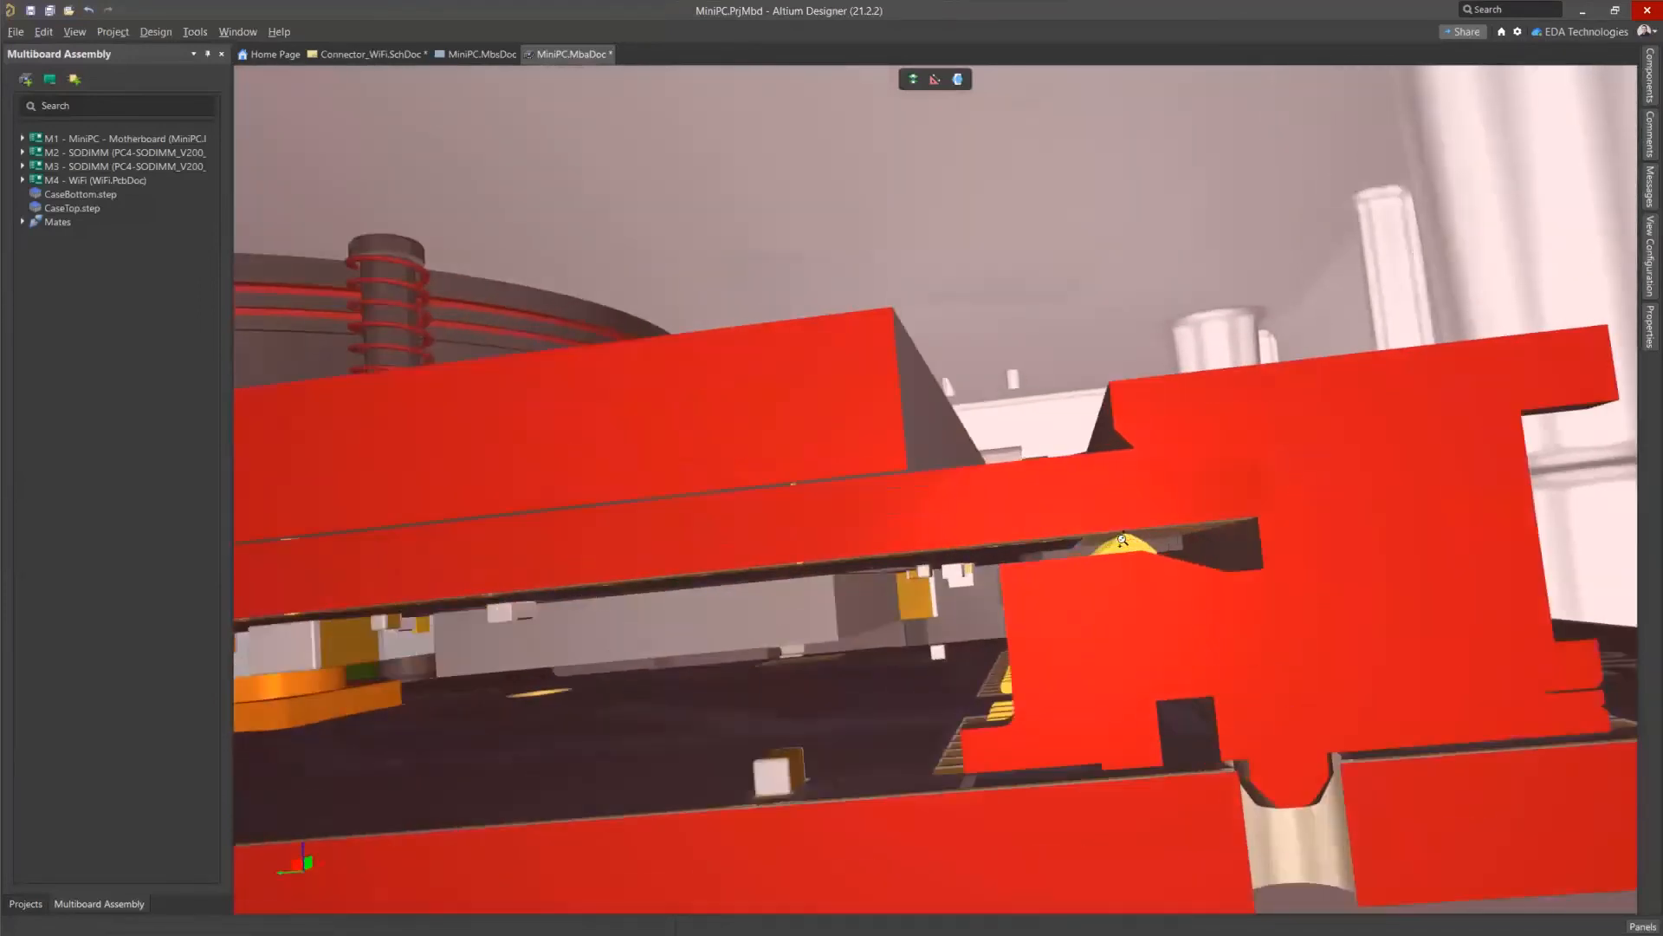
shift+right_drag(1227, 684, 1114, 700)
Move the section plane inward to cut through the fan heat sink and examine how the SODIMM boards sit in their sockets.
ctrl+scroll(1167, 639, down, 8)
right_drag(1150, 755, 879, 640)
ctrl+scroll(1161, 640, down, 4)
drag(1467, 683, 1407, 515)
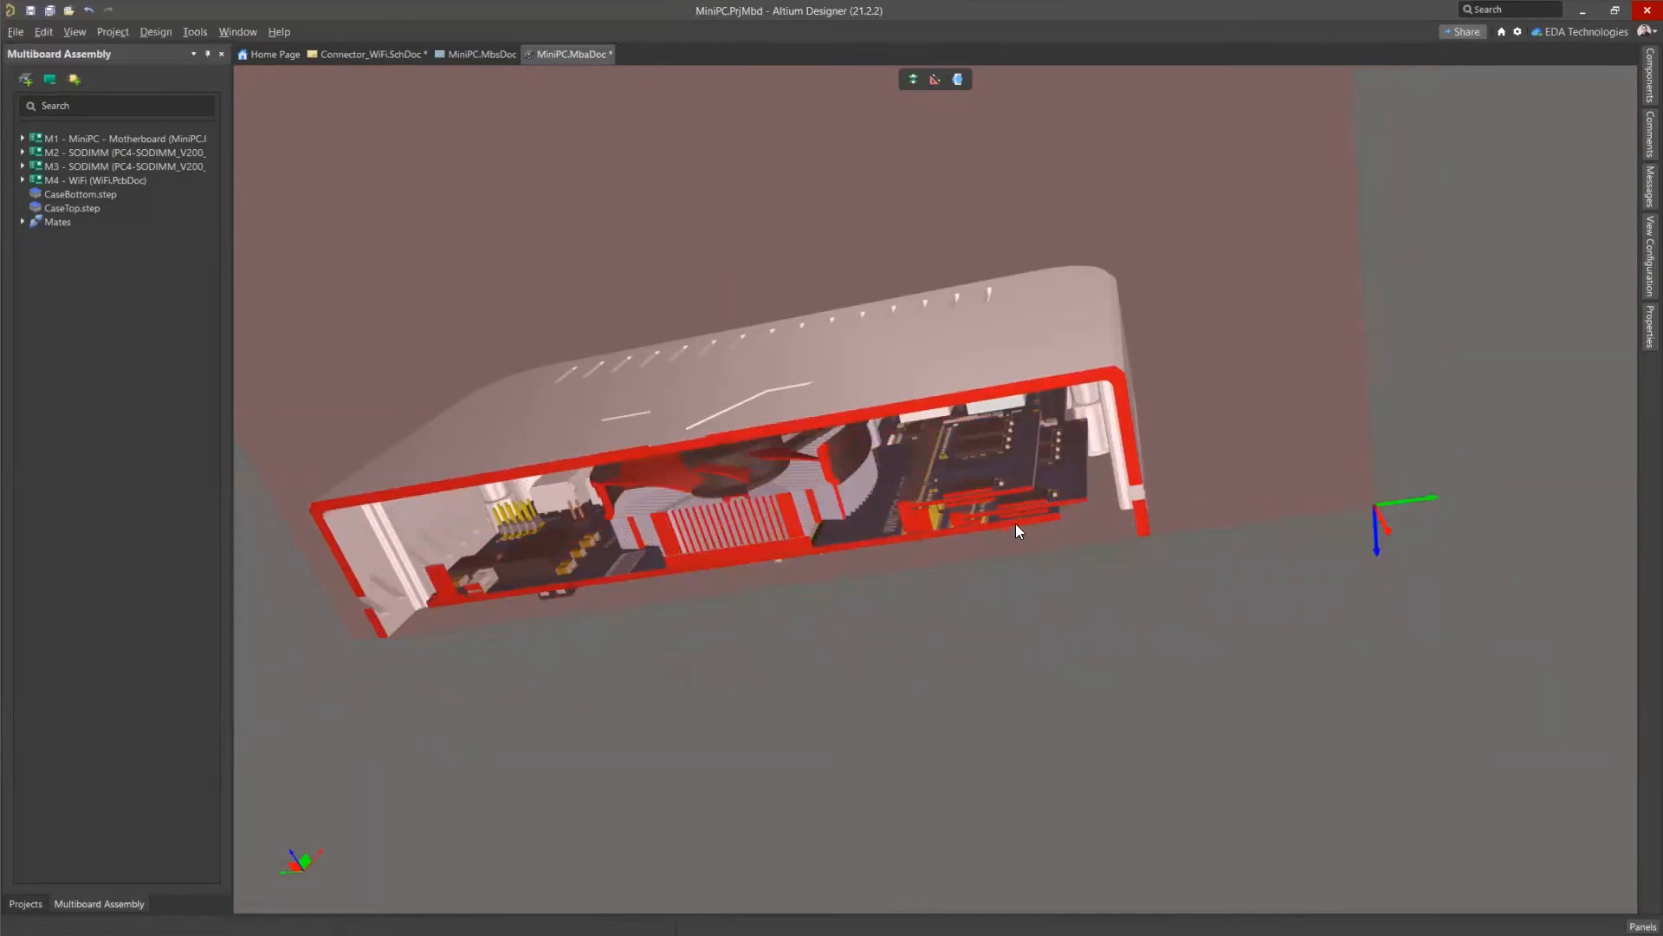
ctrl+scroll(1016, 528, up, 7)
shift+right_drag(1008, 546, 1023, 454)
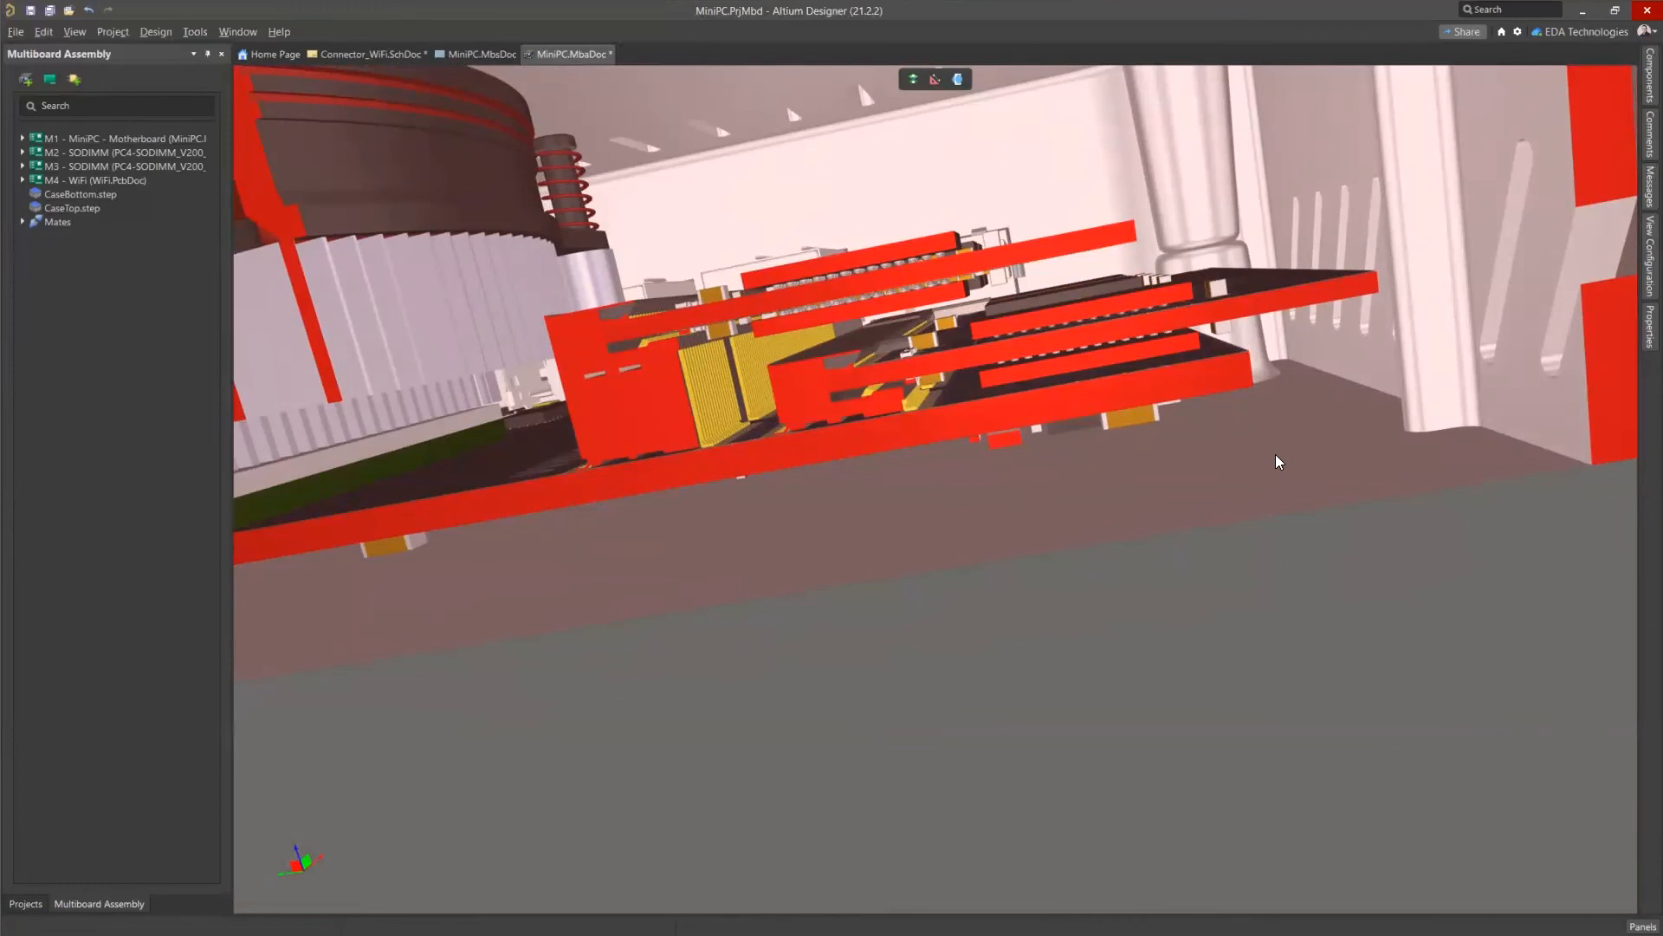
ctrl+scroll(1276, 454, down, 8)
Turn off the section view and show the whole closed enclosure from above.
right_drag(1441, 421, 1282, 637)
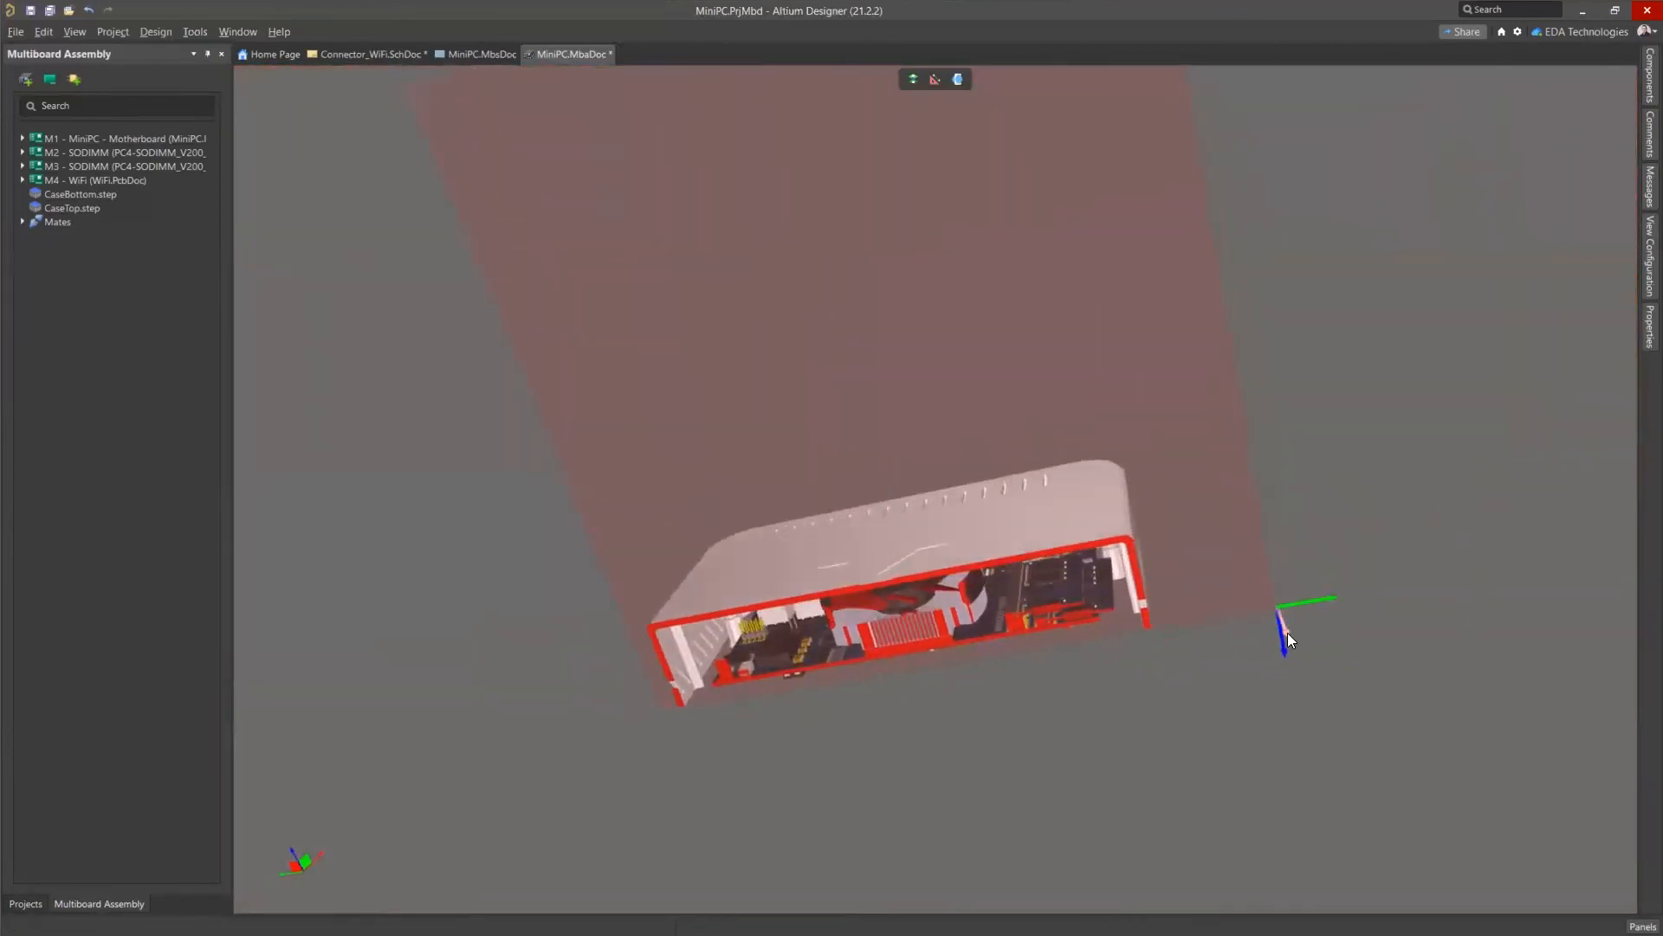
click(959, 79)
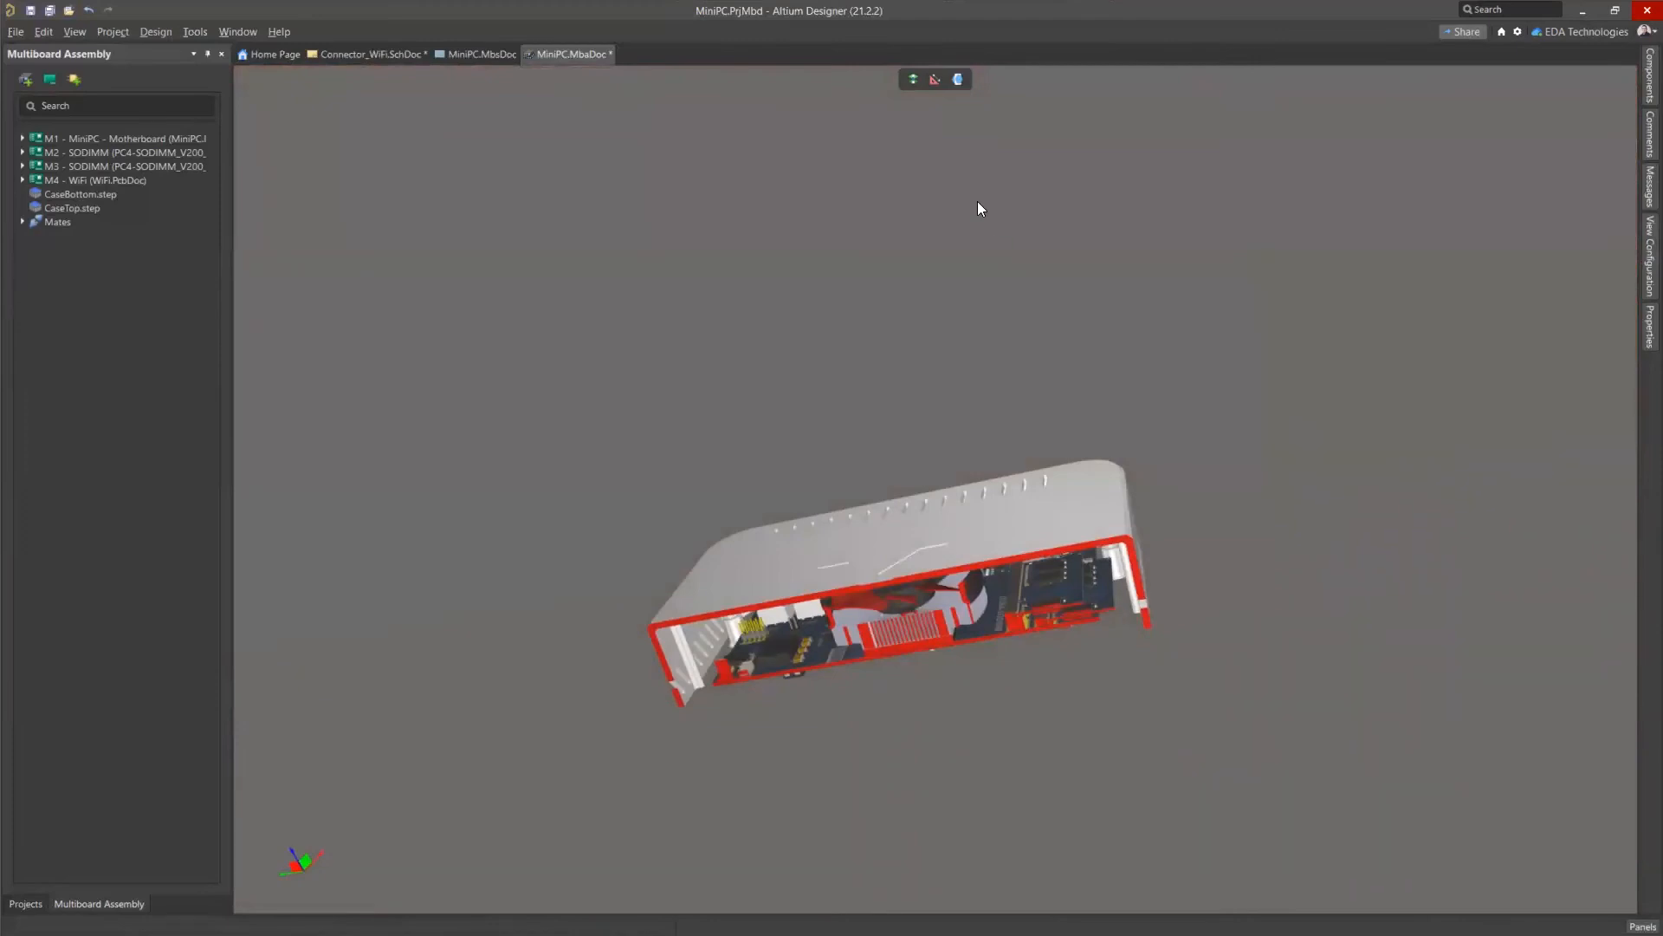
click(959, 79)
middle_drag(1121, 420, 1126, 511)
shift+right_drag(1125, 528, 1105, 627)
middle_drag(1079, 511, 1078, 475)
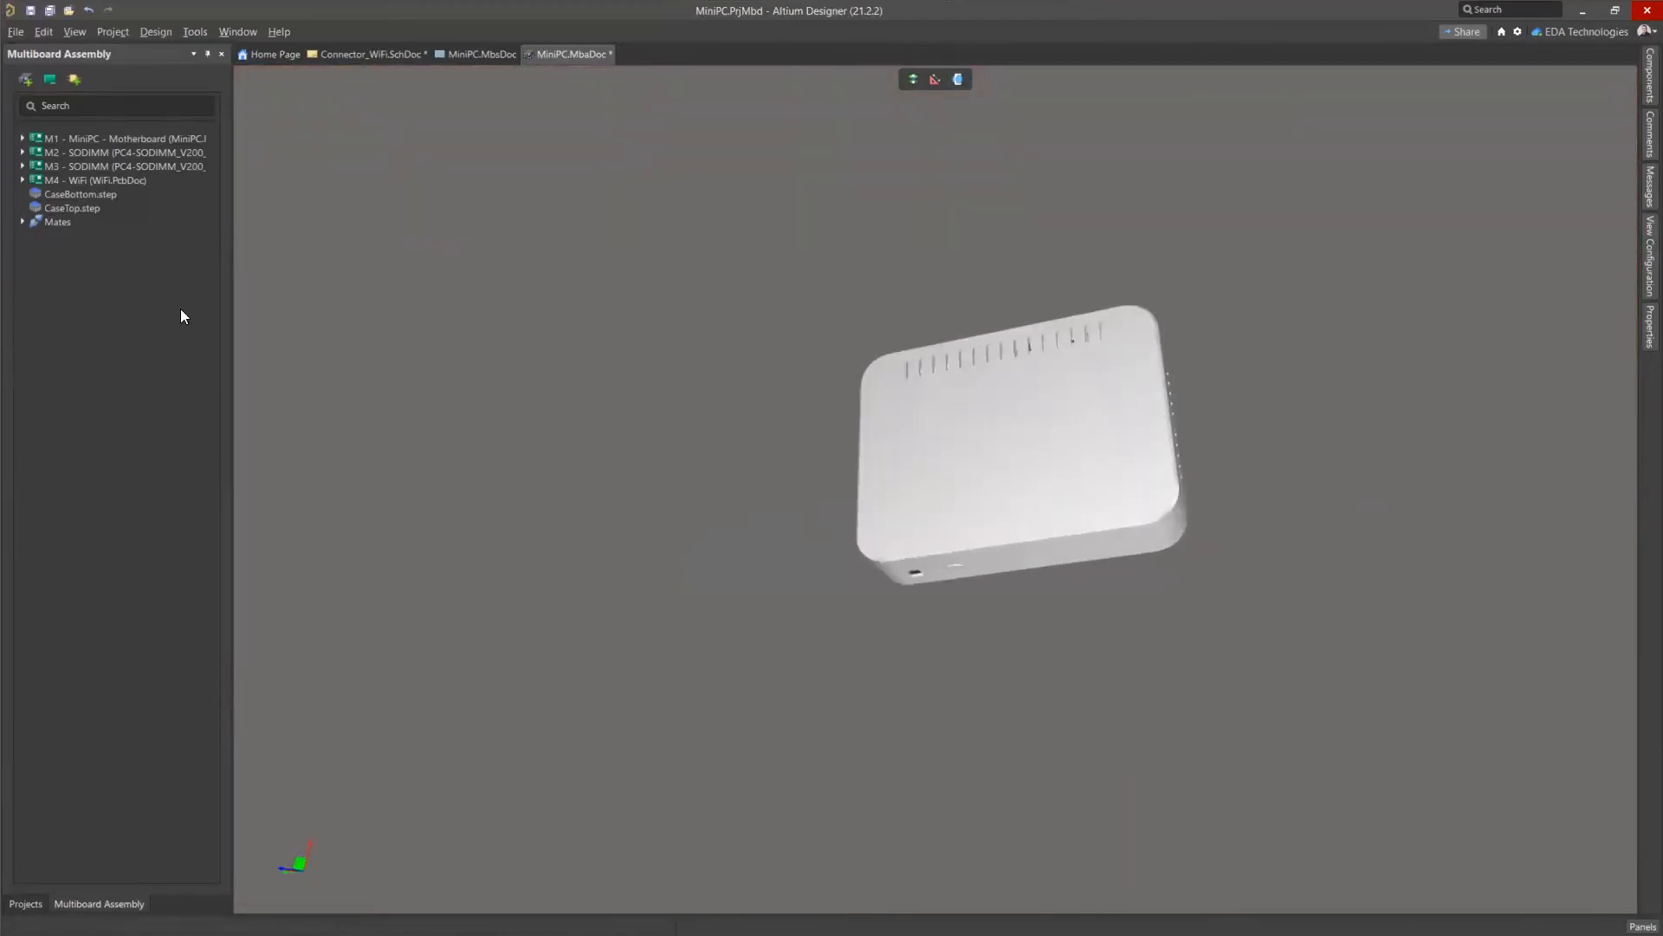
Hide the CaseTop.step model and examine the motherboard assembly lying in the case bottom.
right_click(85, 204)
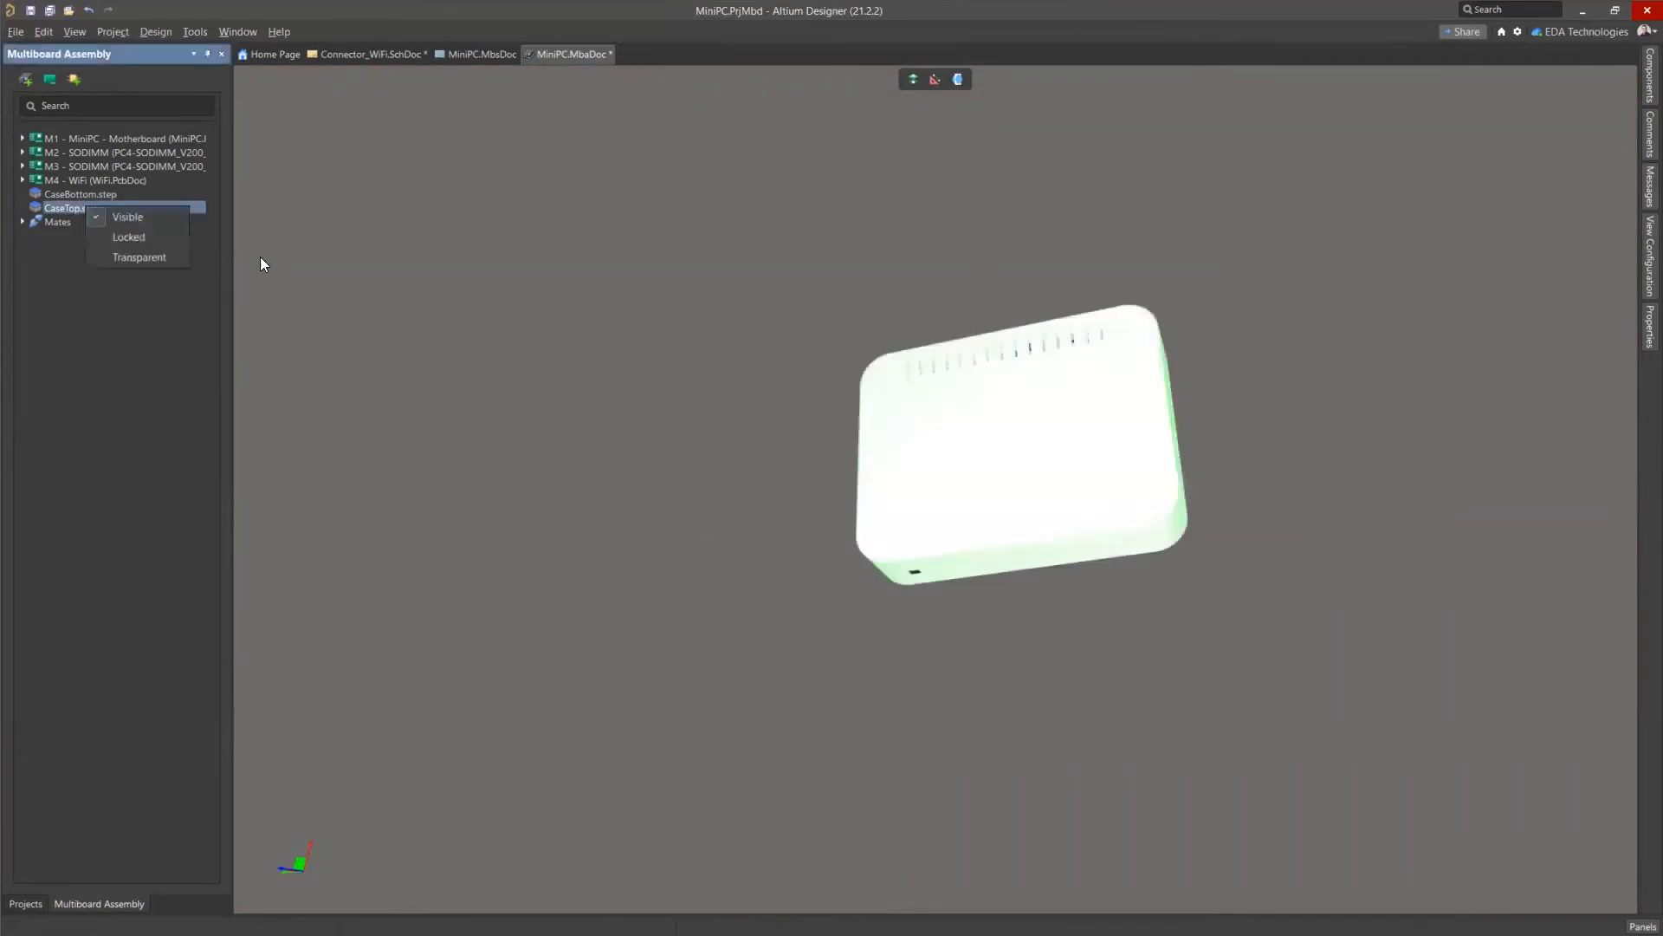
click(167, 218)
click(717, 367)
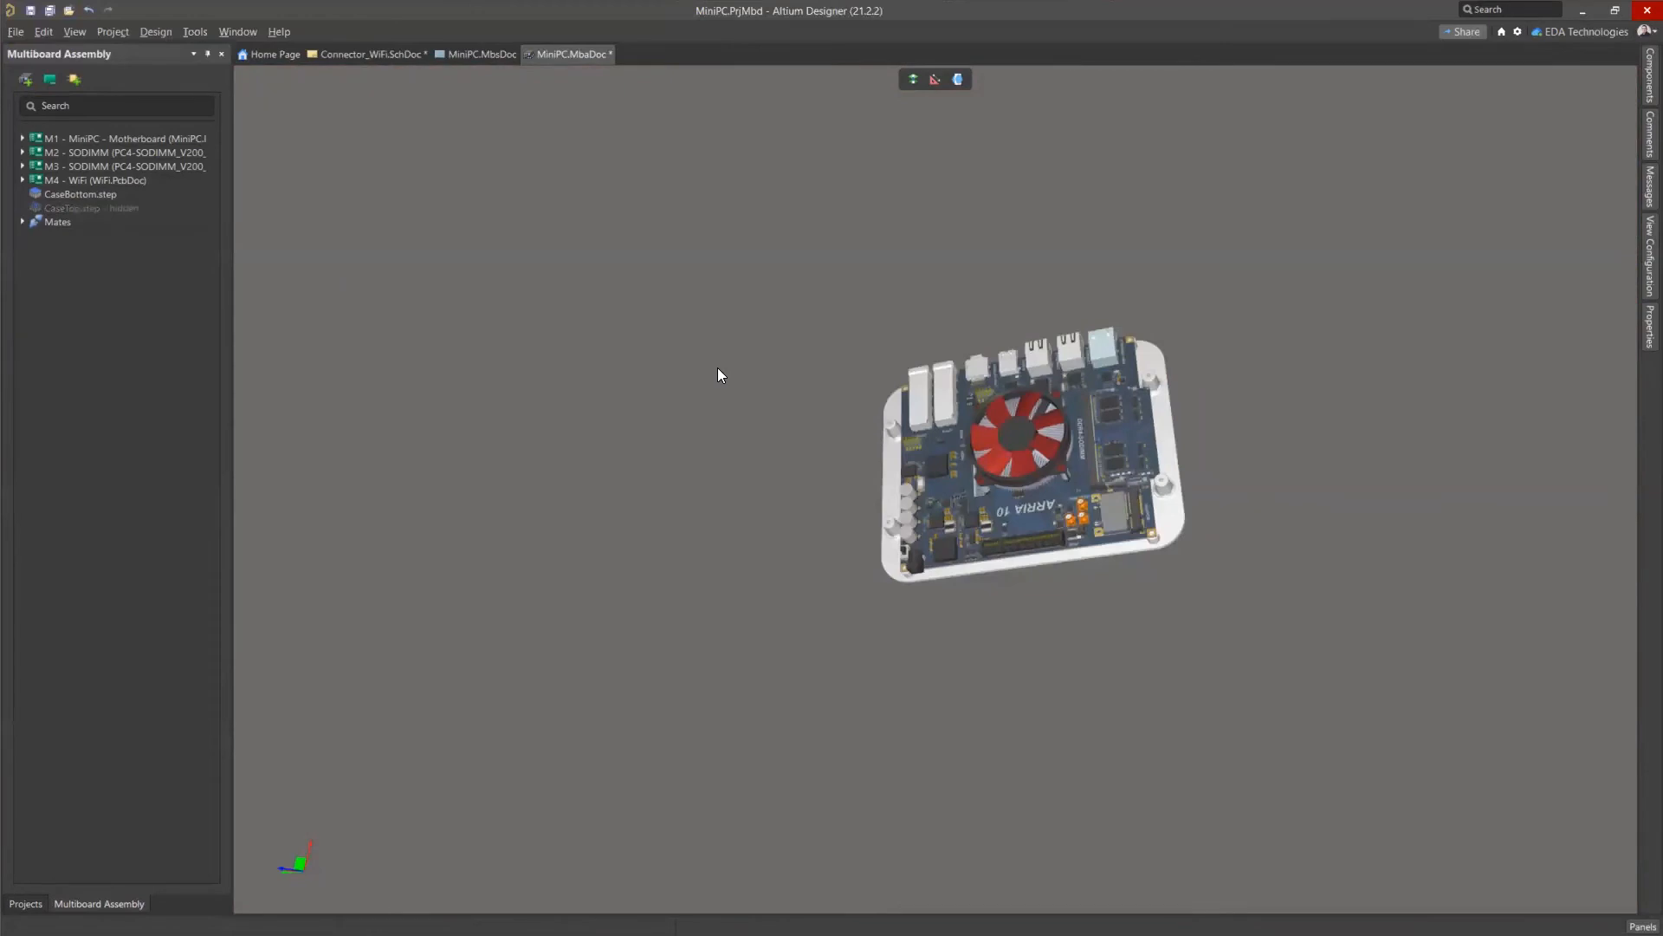
ctrl+scroll(897, 620, up, 3)
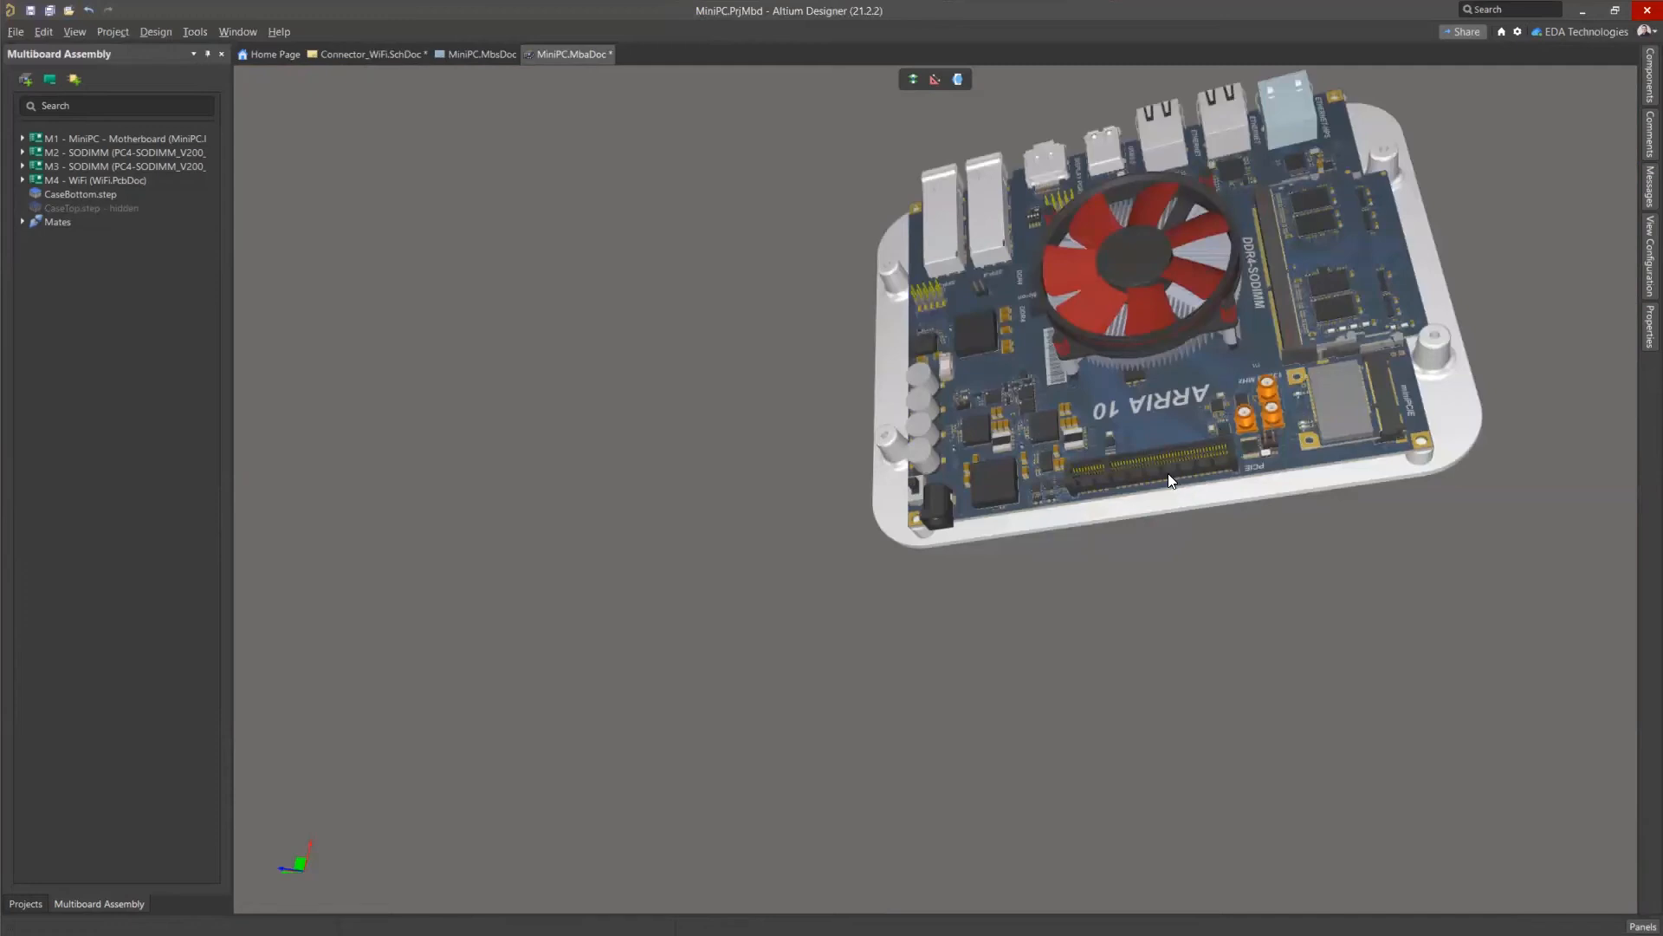
ctrl+scroll(1169, 476, up, 5)
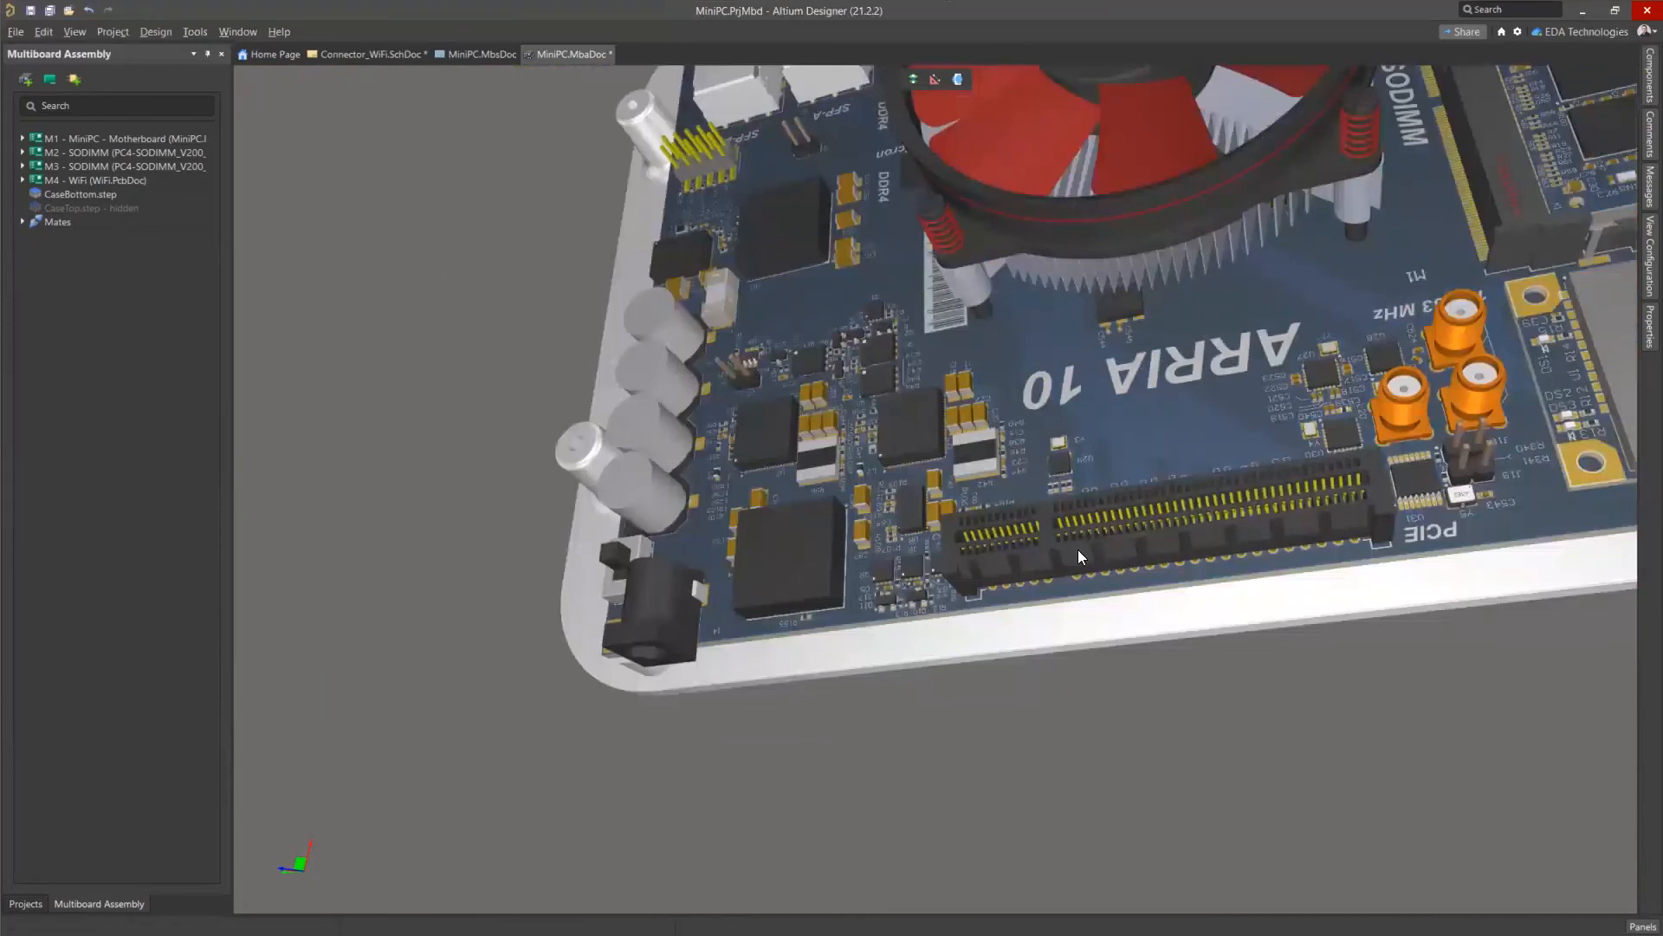
ctrl+scroll(967, 447, down, 3)
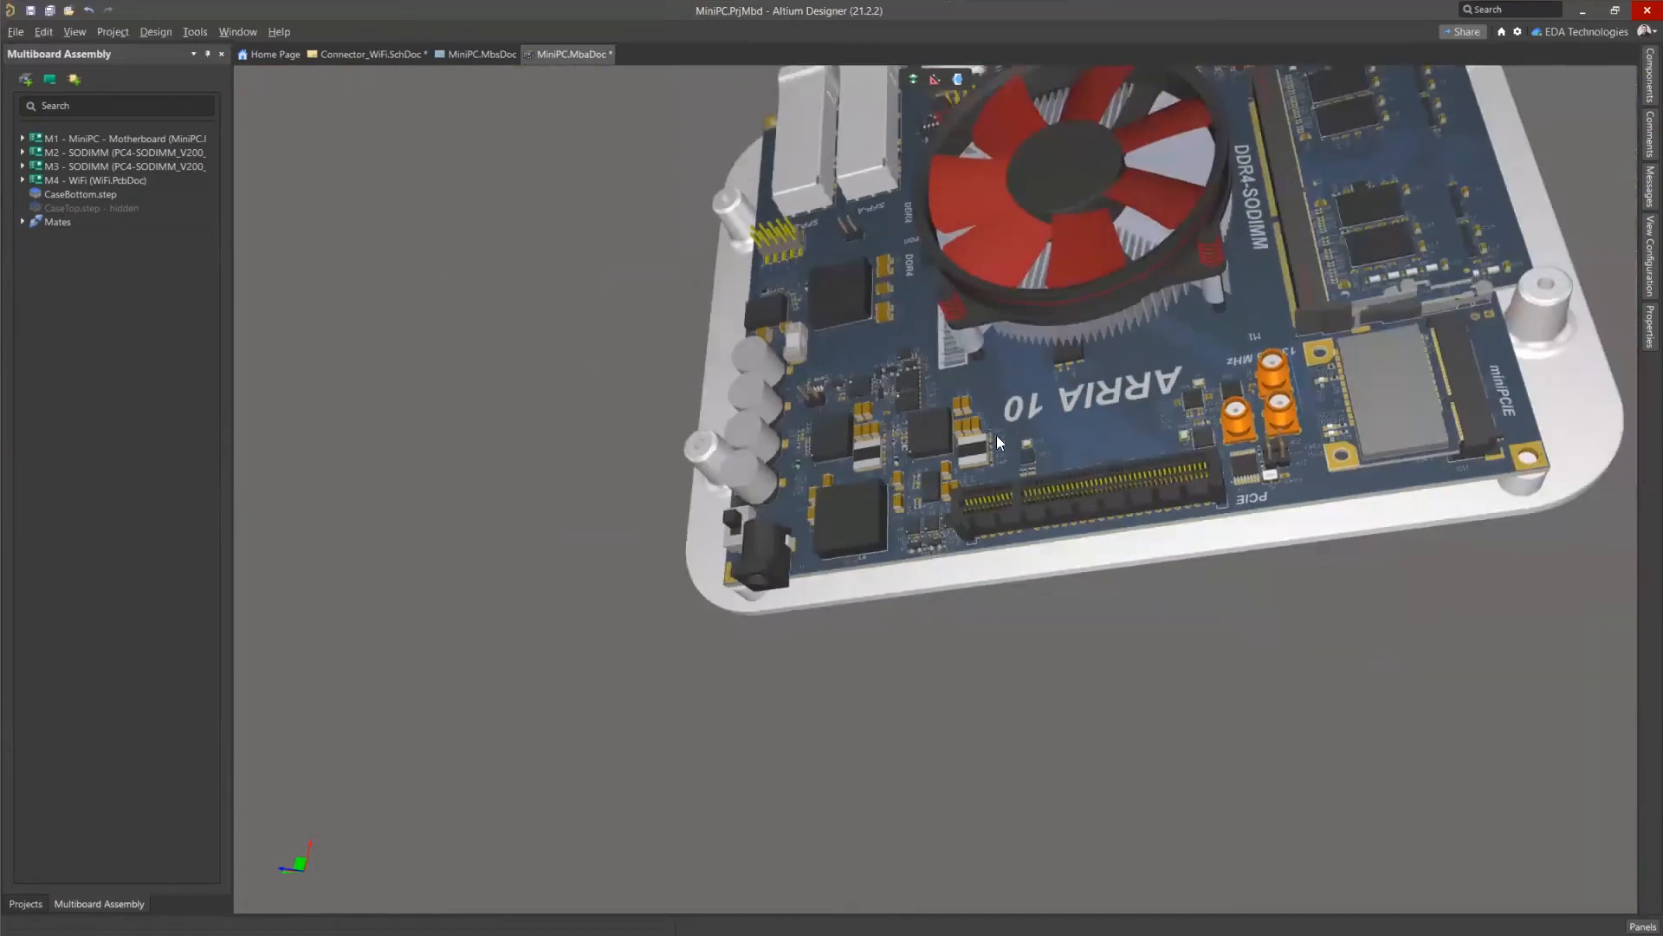
ctrl+scroll(1112, 430, down, 3)
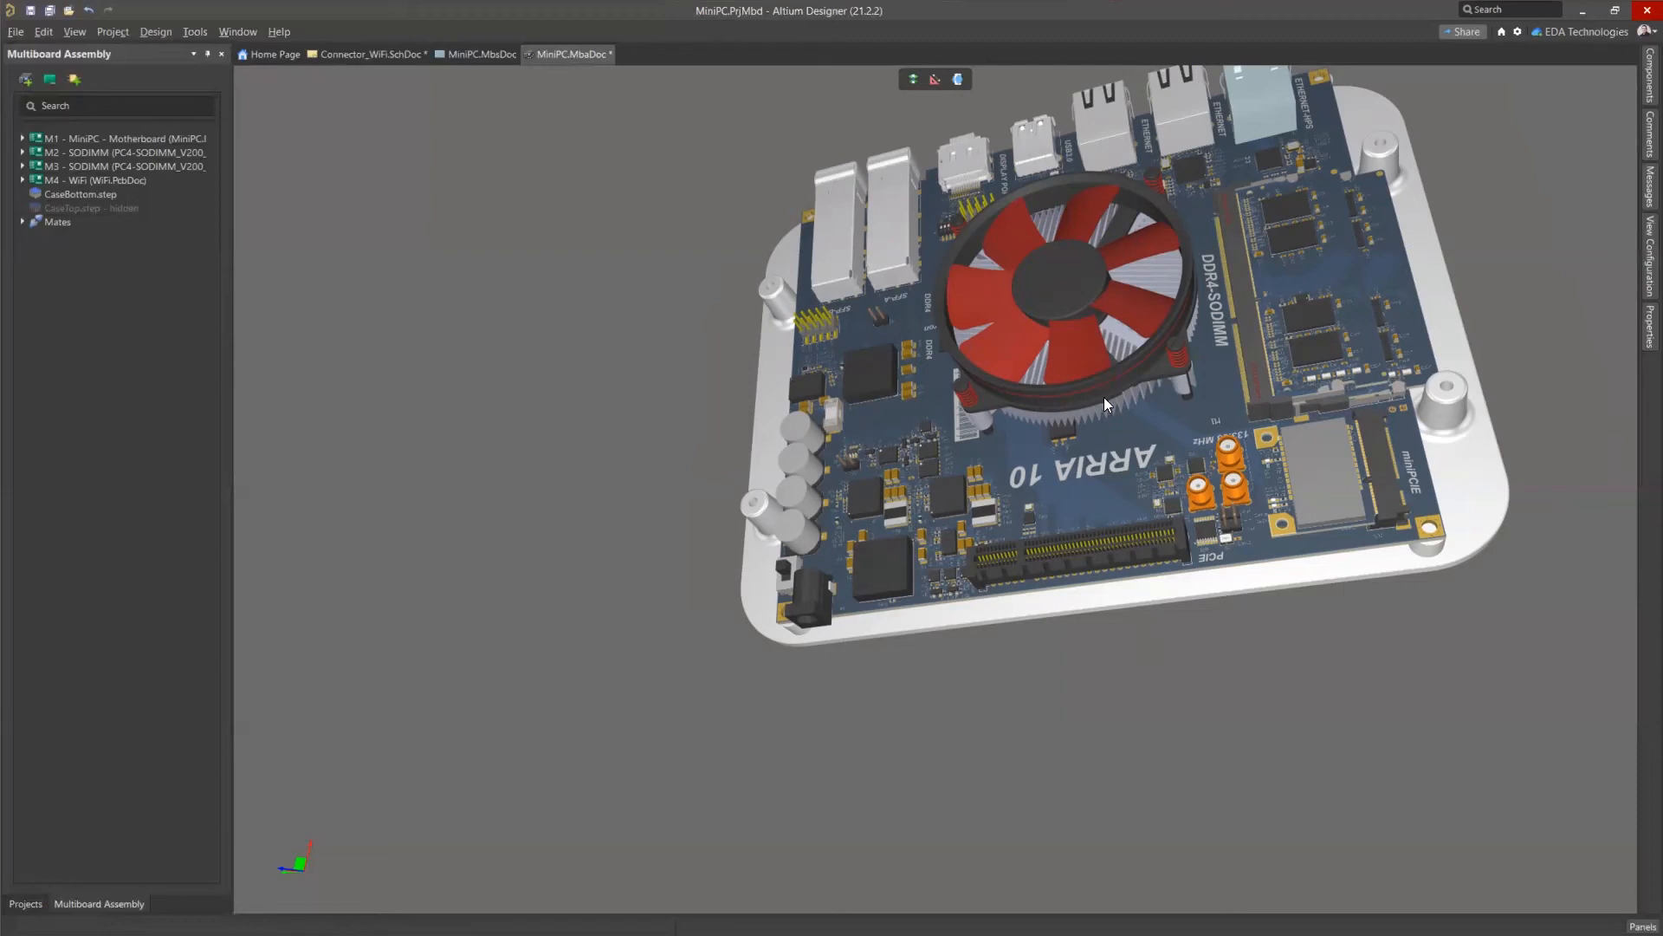
ctrl+scroll(1034, 401, down, 2)
right_drag(1270, 428, 1195, 469)
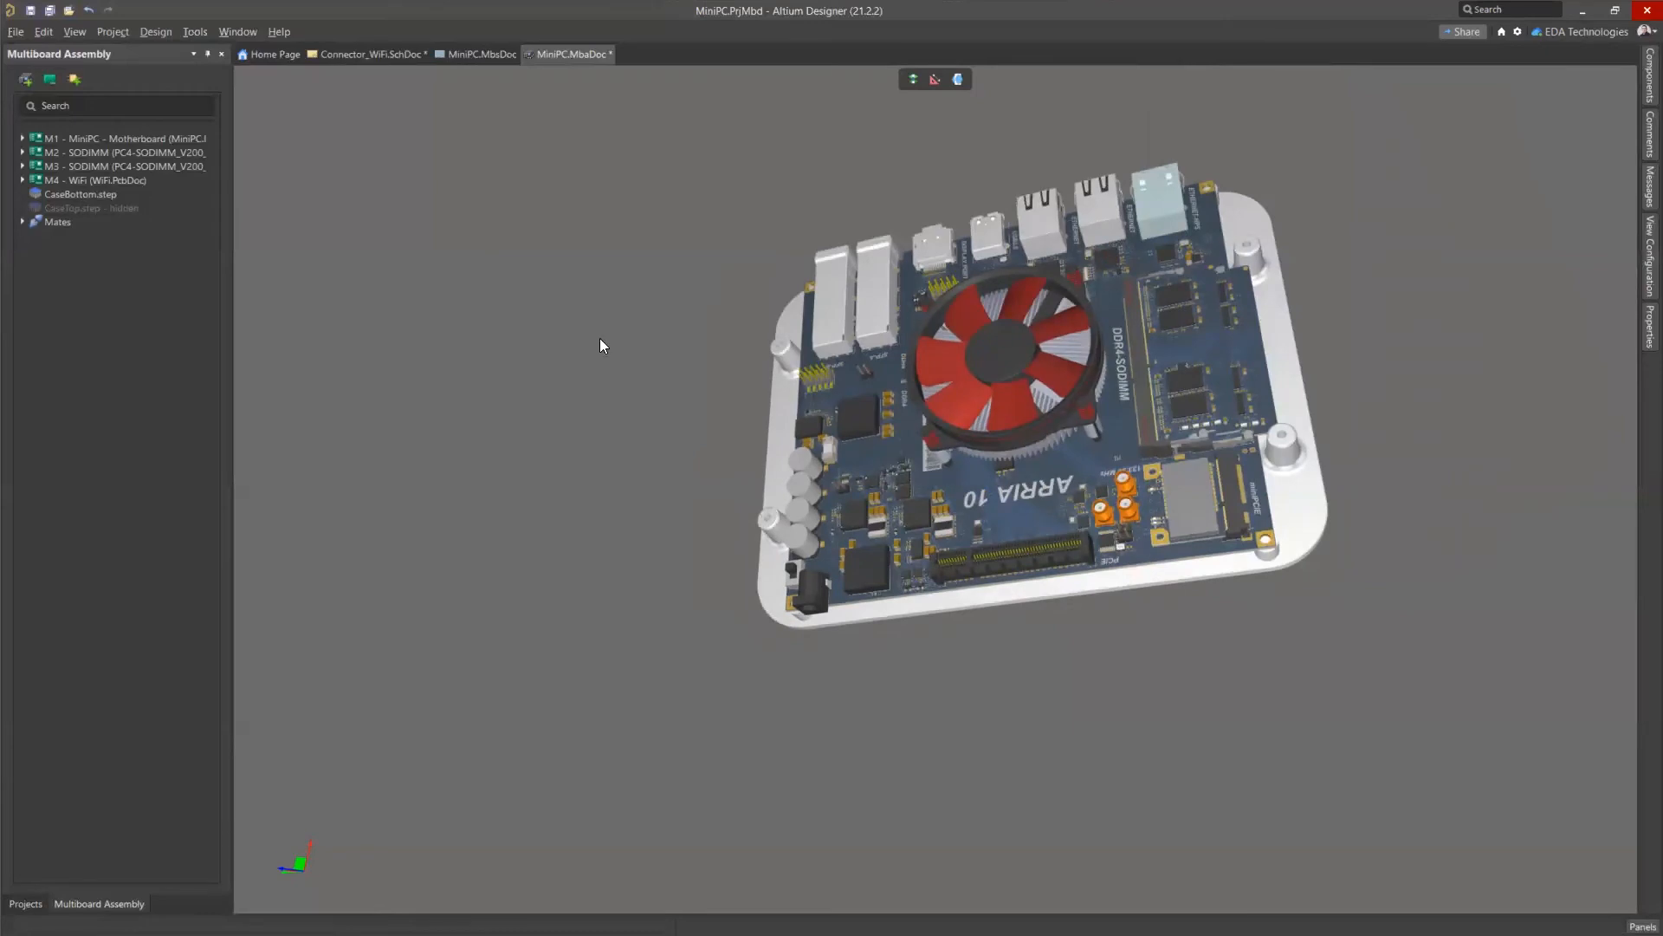
Switch to the MiniPC.MbsDoc system schematic and run the ERC on the multiboard design.
click(483, 55)
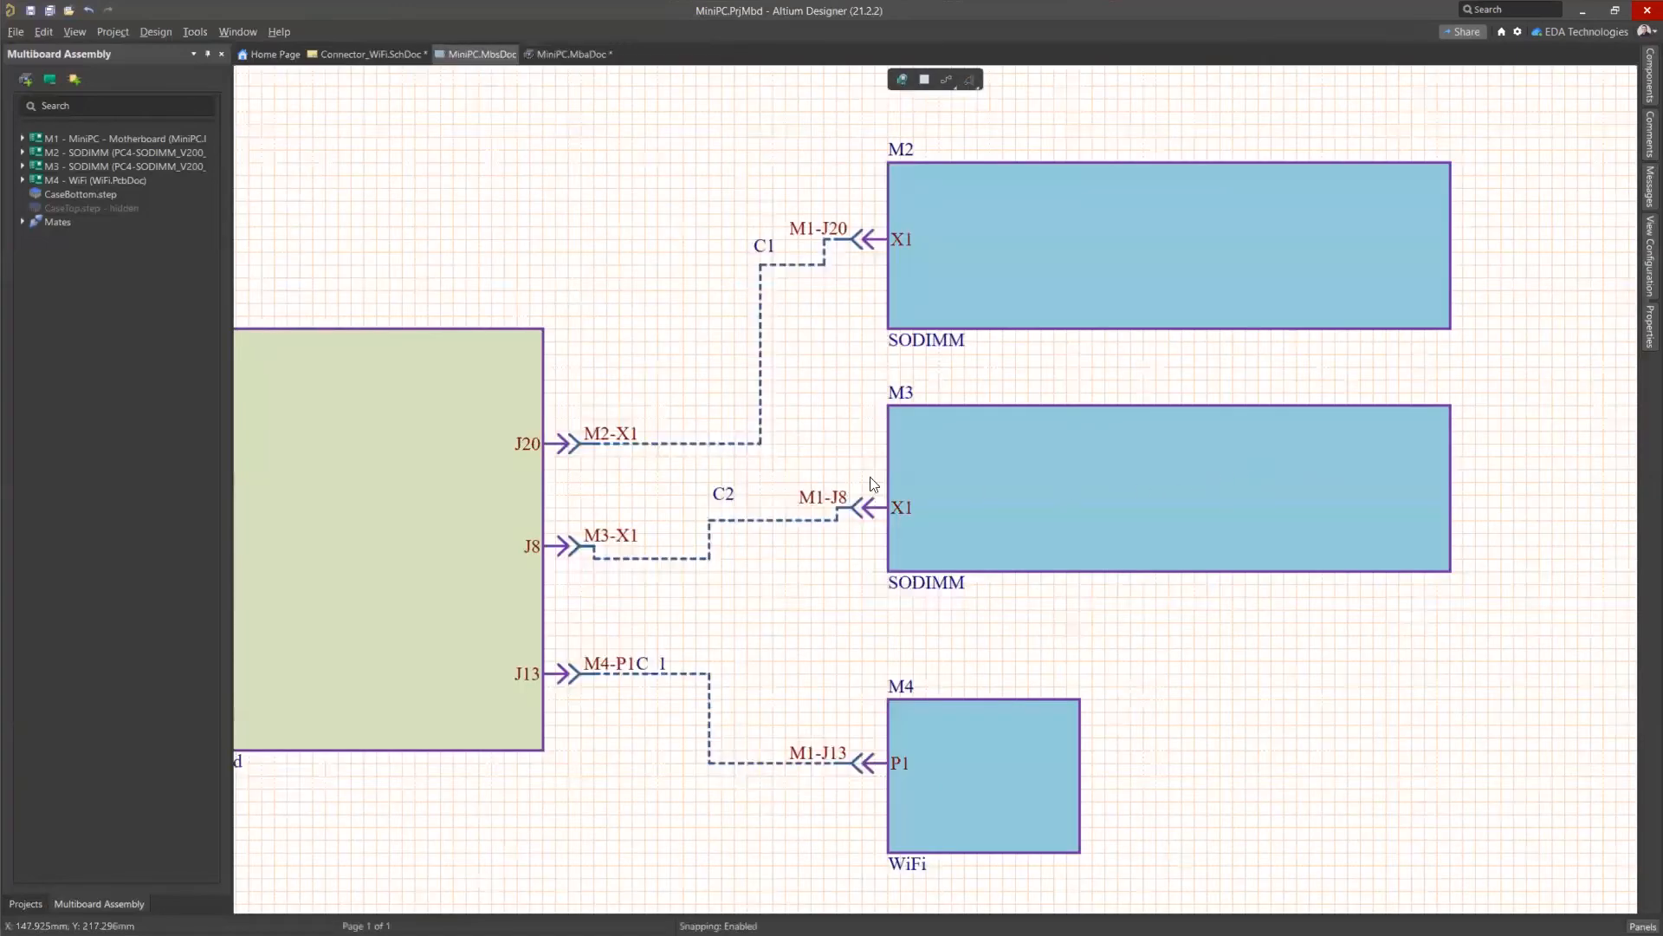
click(811, 520)
ctrl+scroll(871, 476, down, 1)
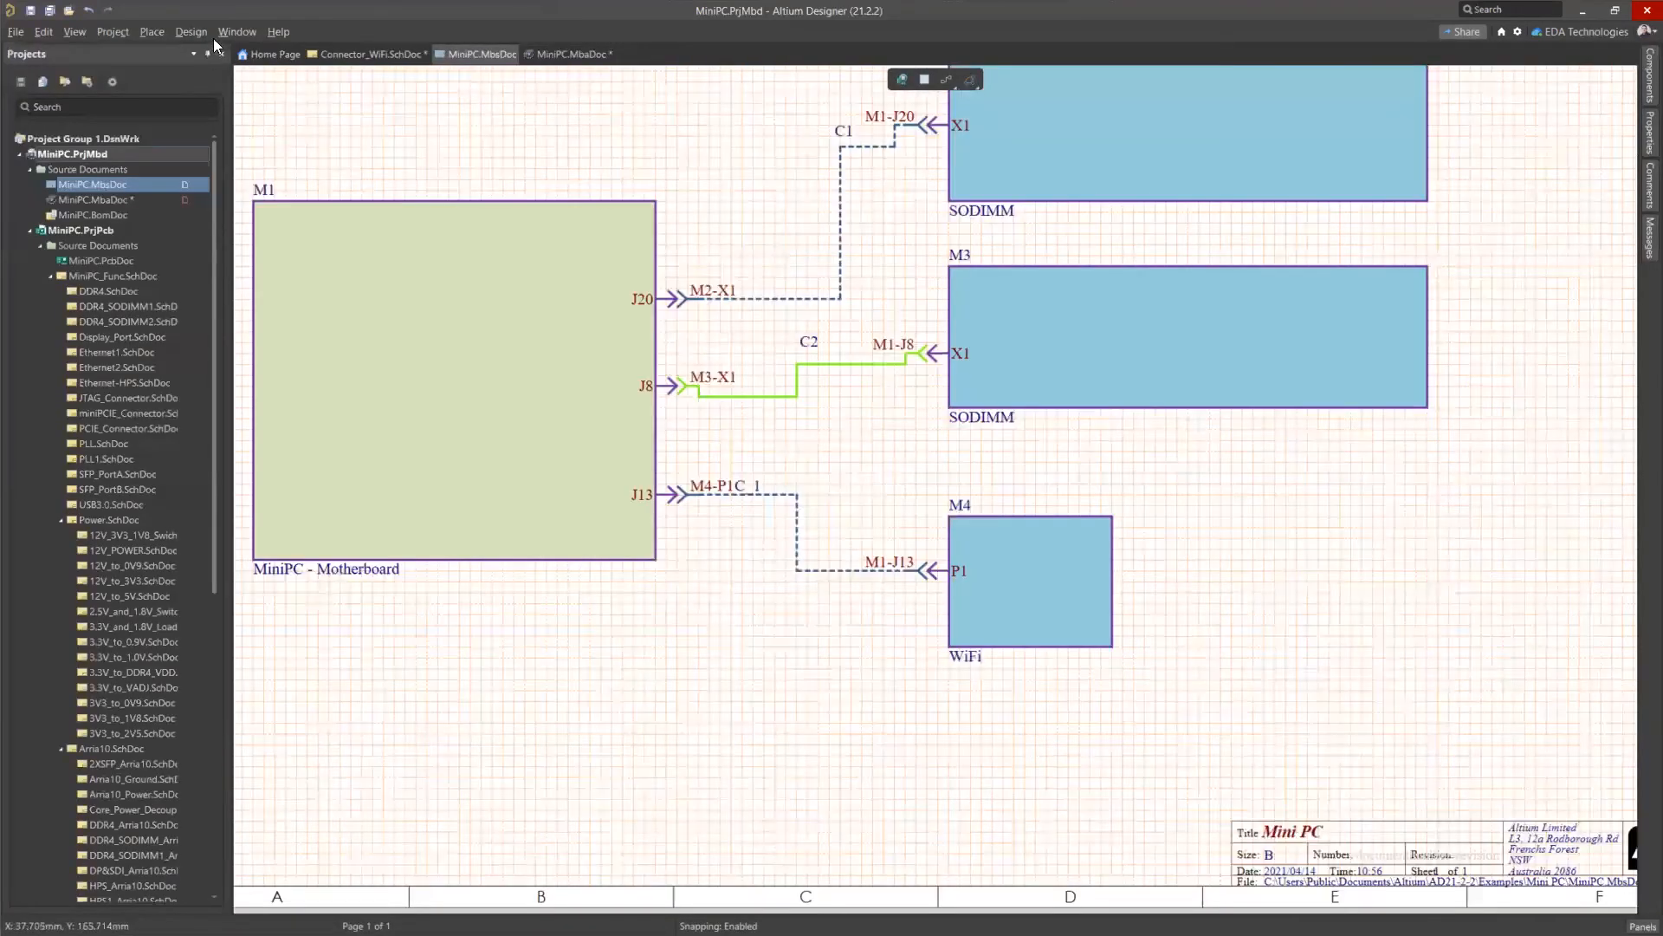
click(191, 32)
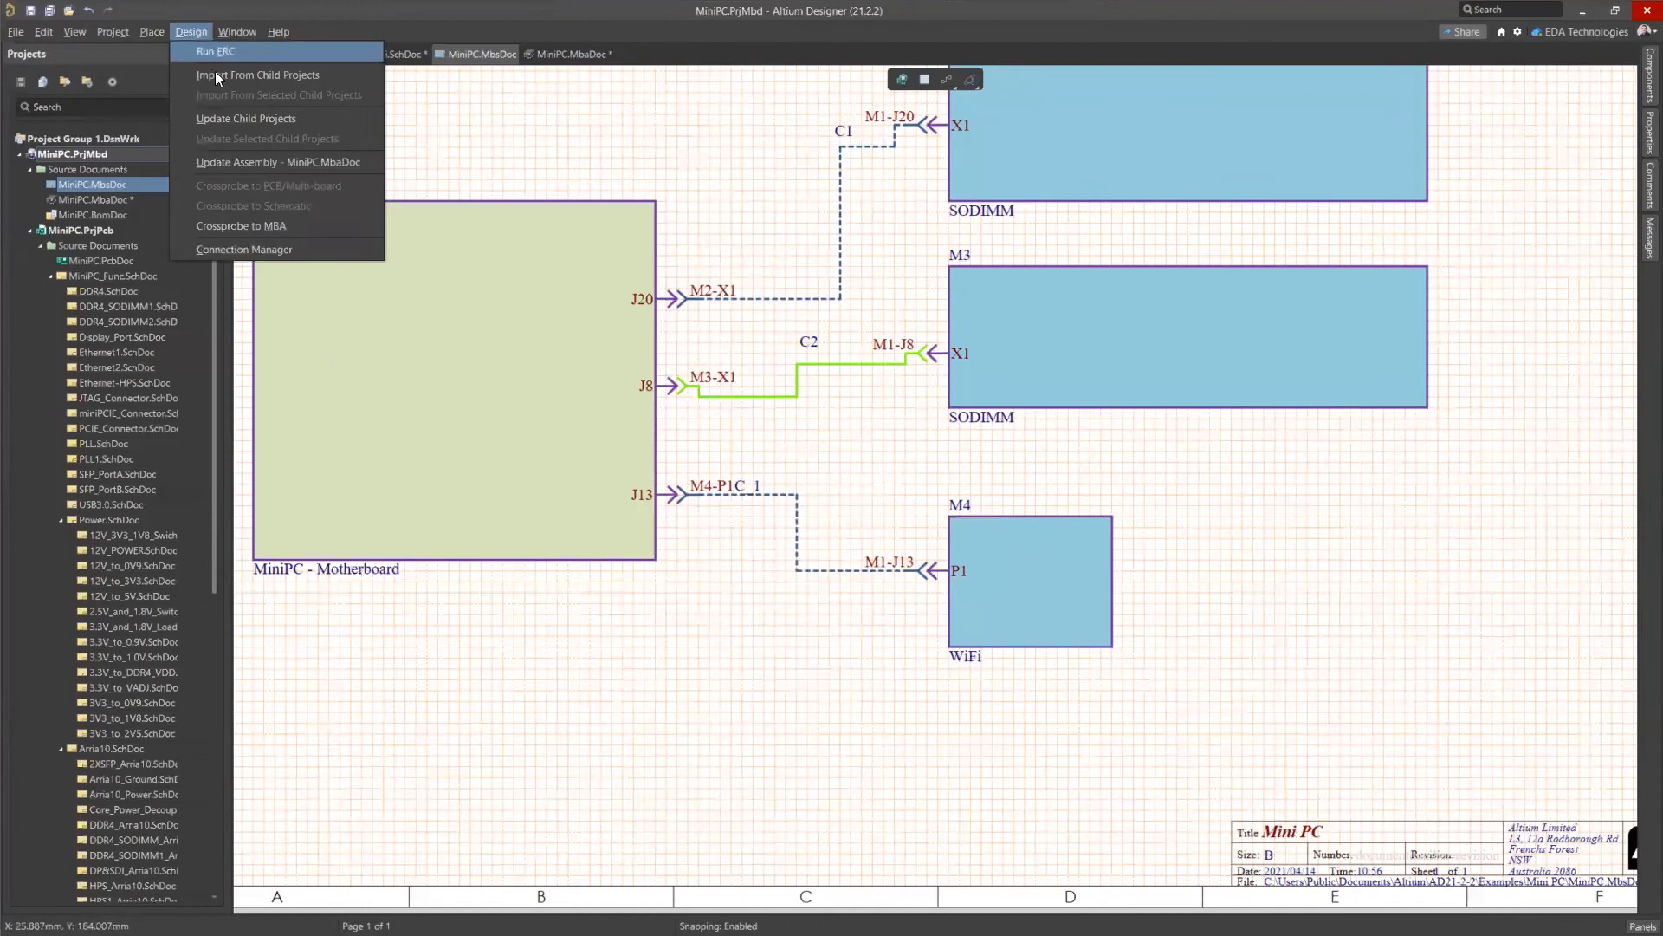
click(212, 53)
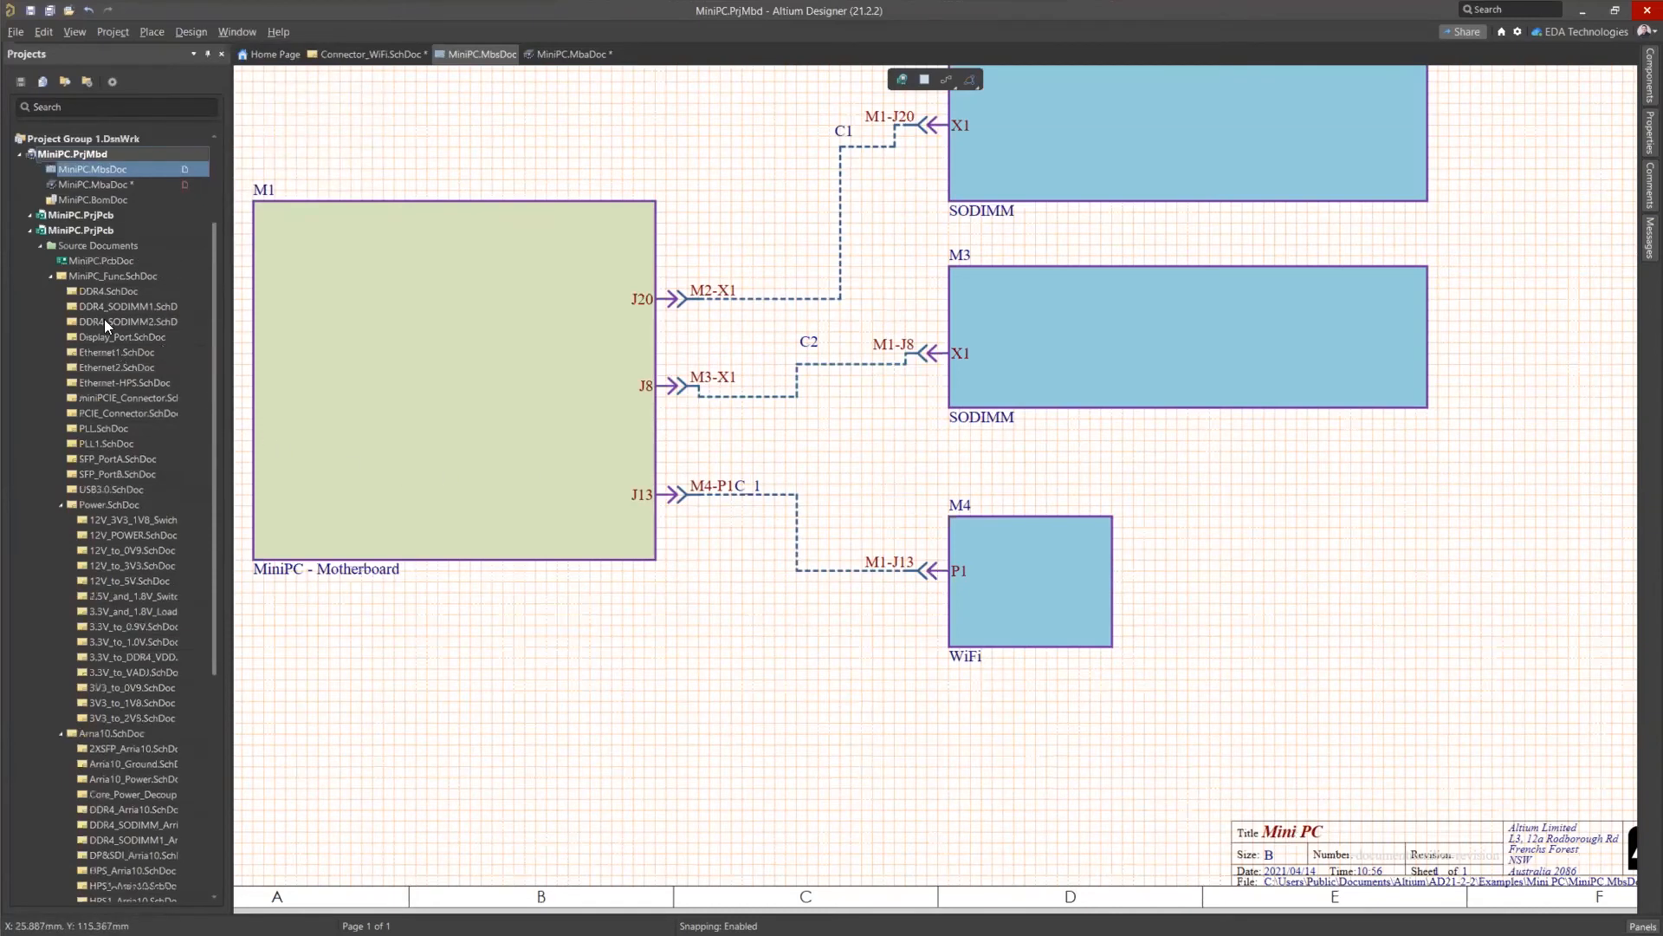
Show the properties of WiFi module M4 and open the WiFi board's Connector_WiFi.SchDoc schematic.
click(41, 246)
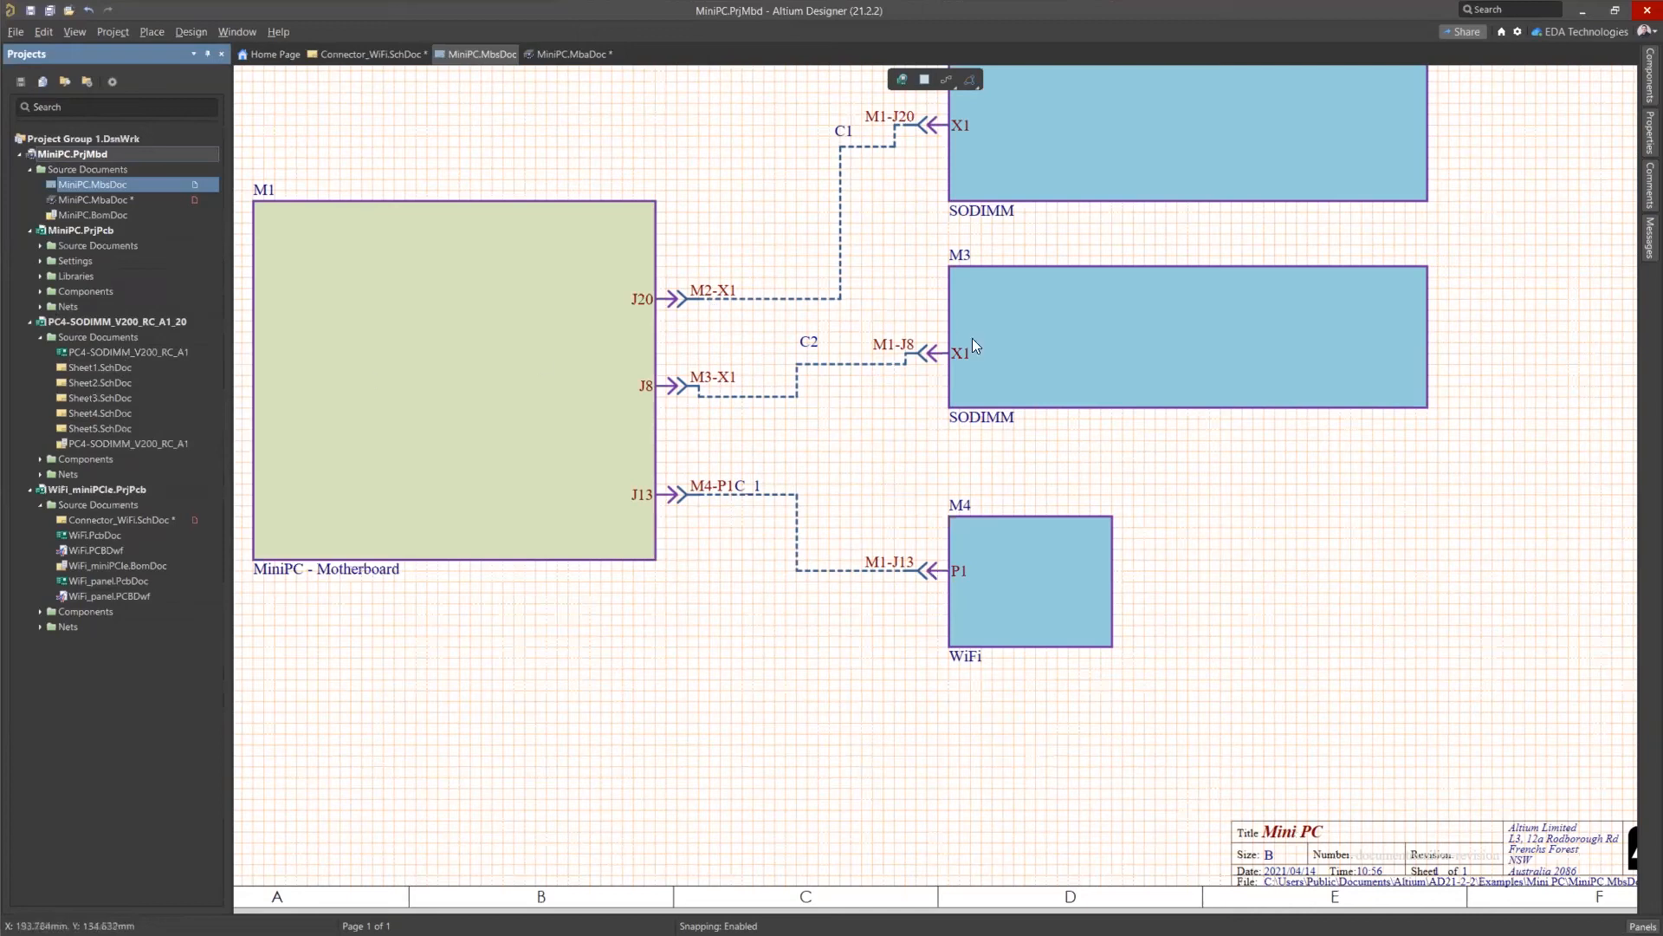
click(1021, 578)
click(927, 752)
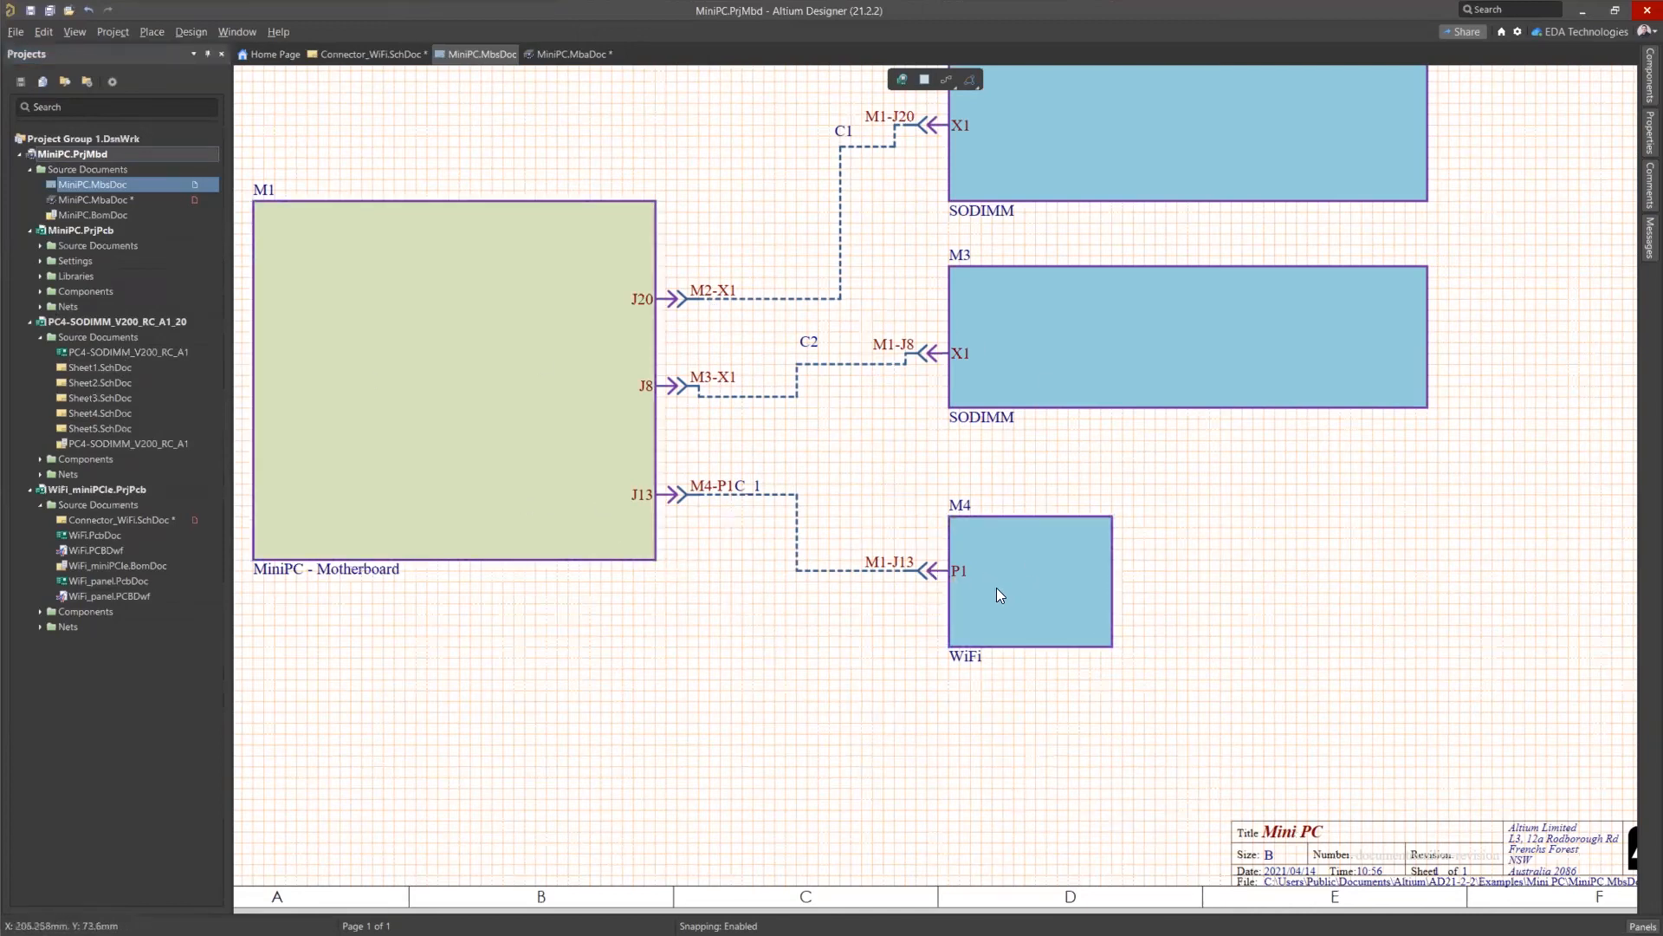
double_click(1042, 584)
click(1037, 824)
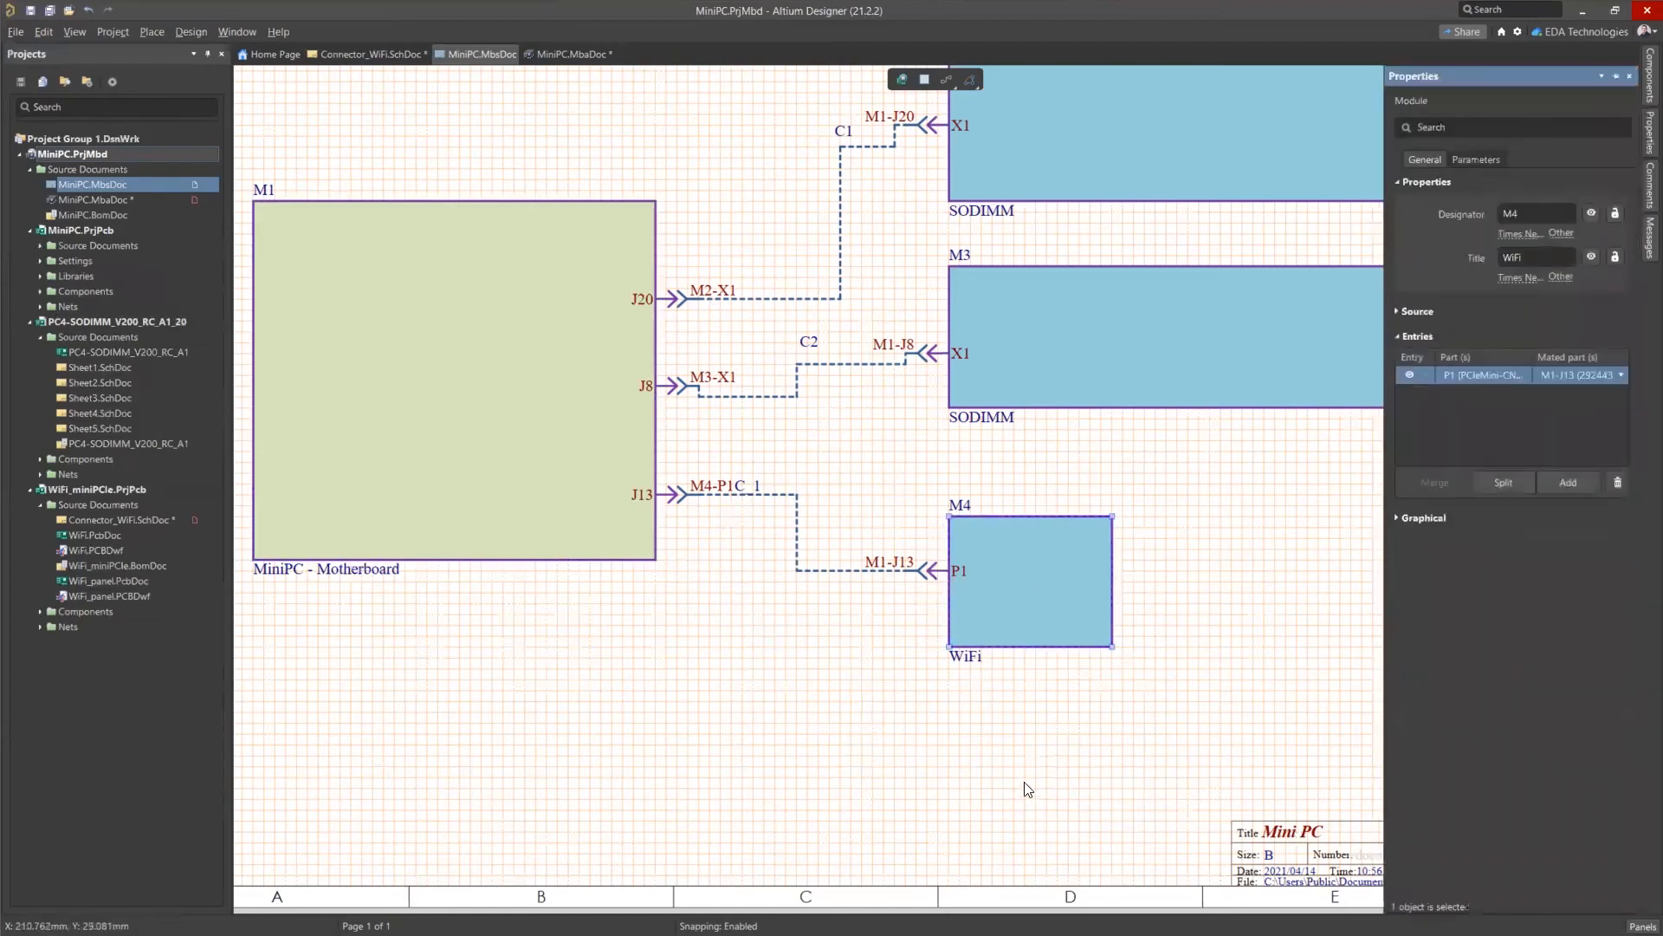
click(121, 520)
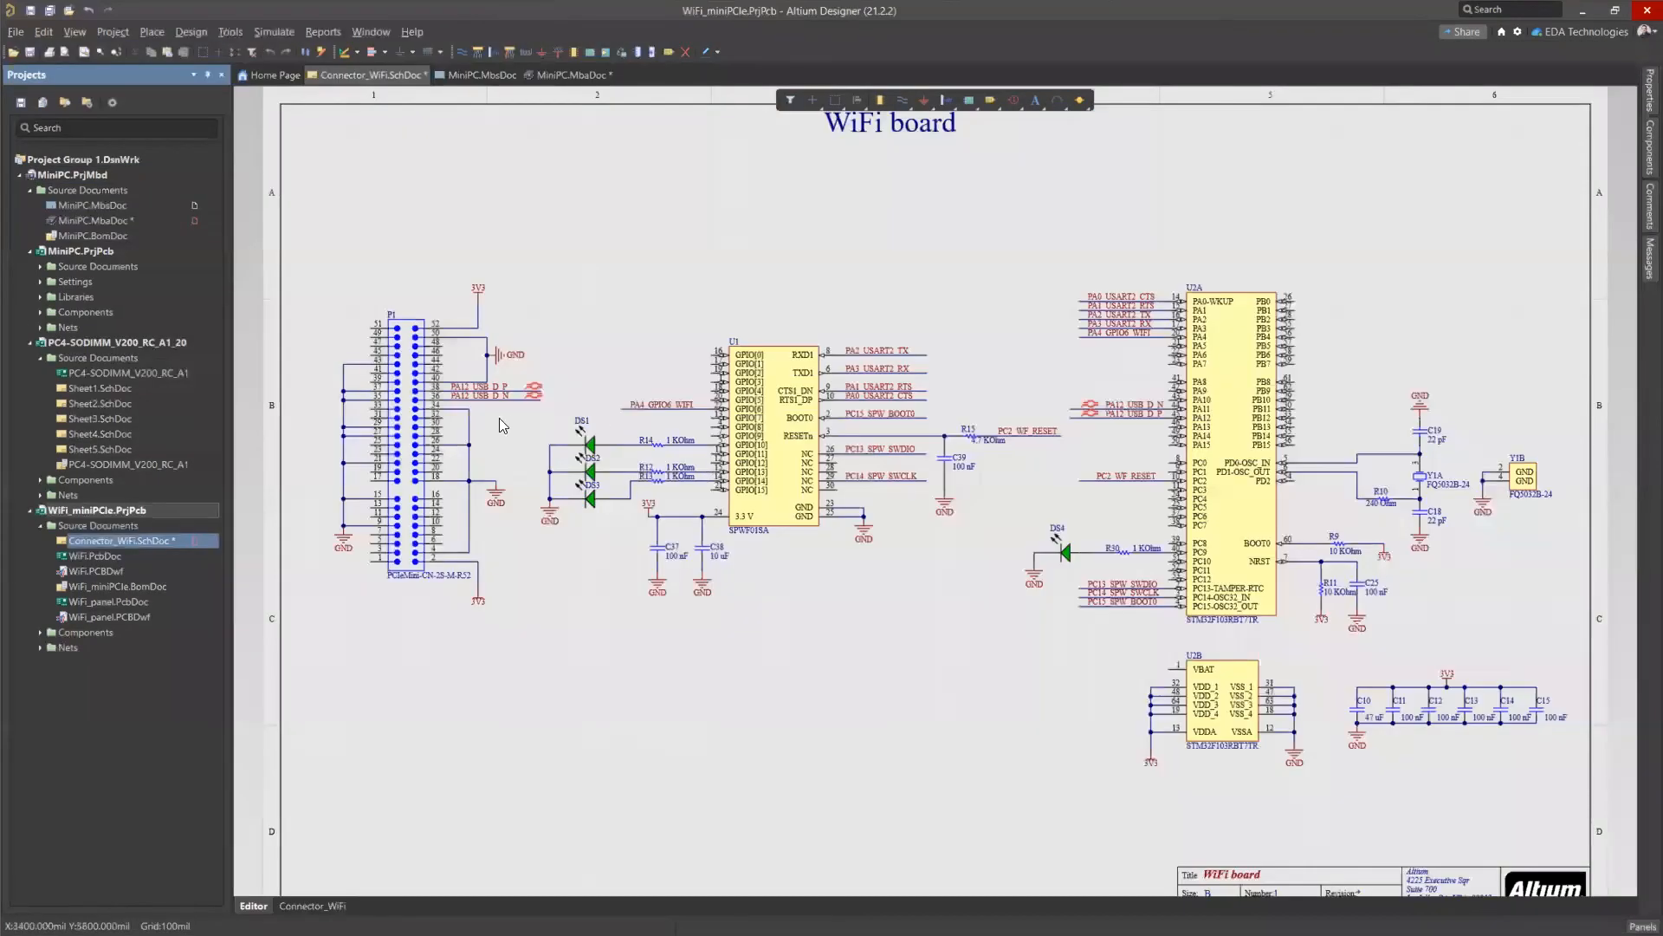
Examine the P1 mini PCIe connector's pins and USB nets and the U1 module wiring on the WiFi board schematic.
middle_drag(496, 417, 452, 422)
right_drag(452, 423, 814, 416)
ctrl+scroll(568, 488, down, 4)
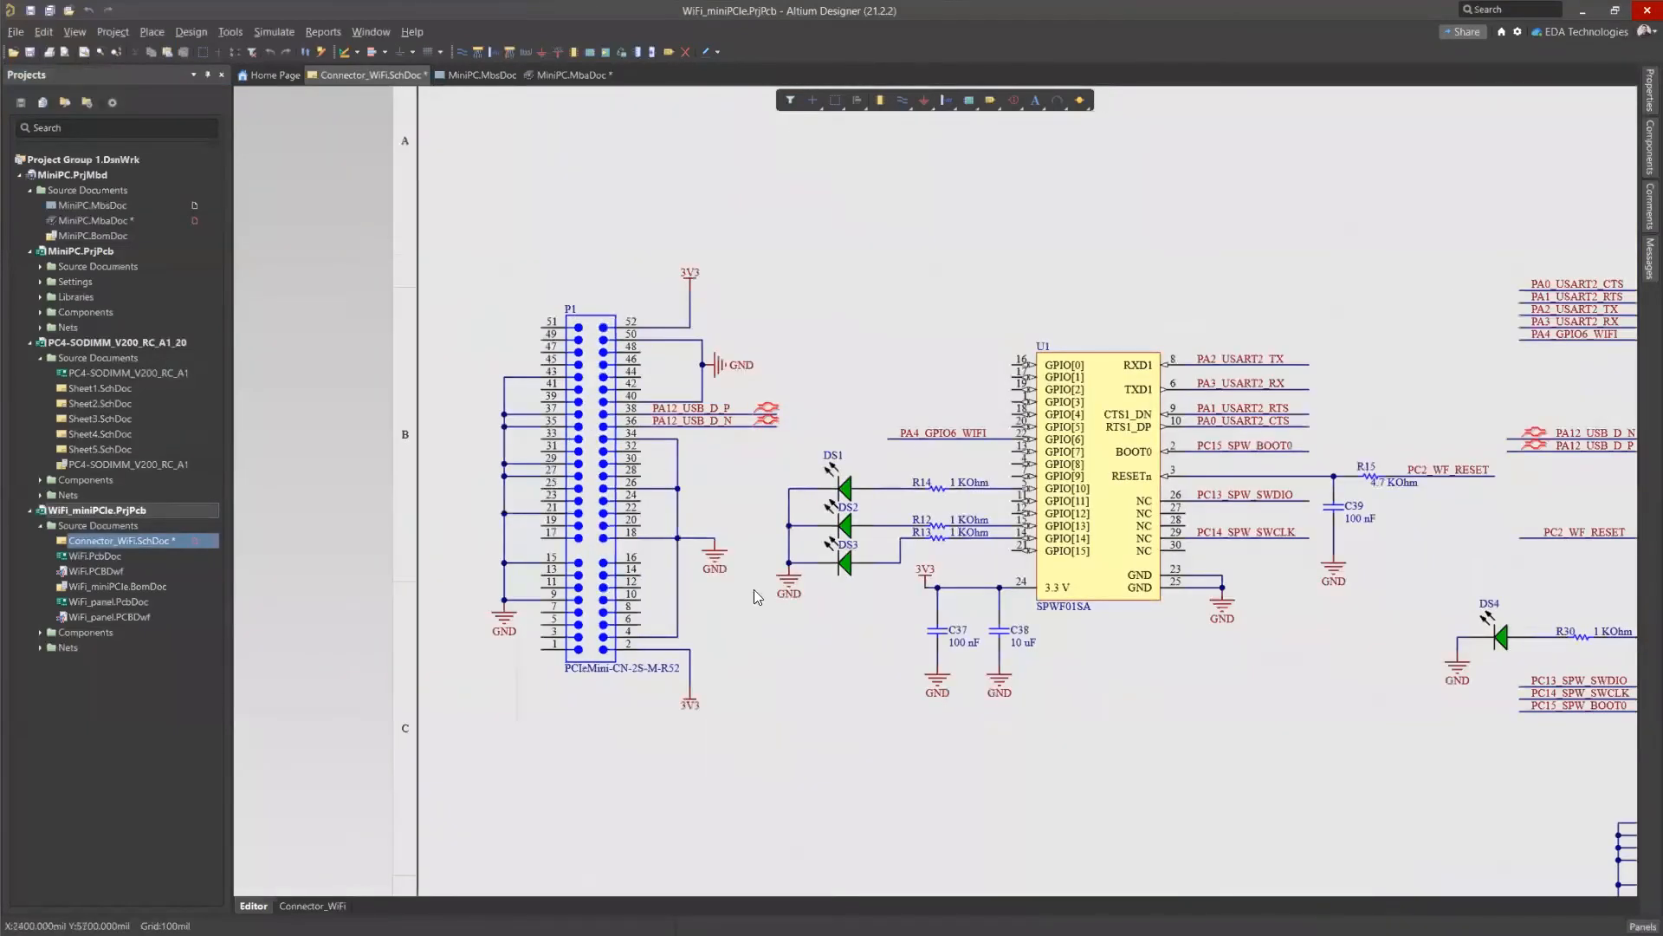
ctrl+scroll(668, 398, up, 2)
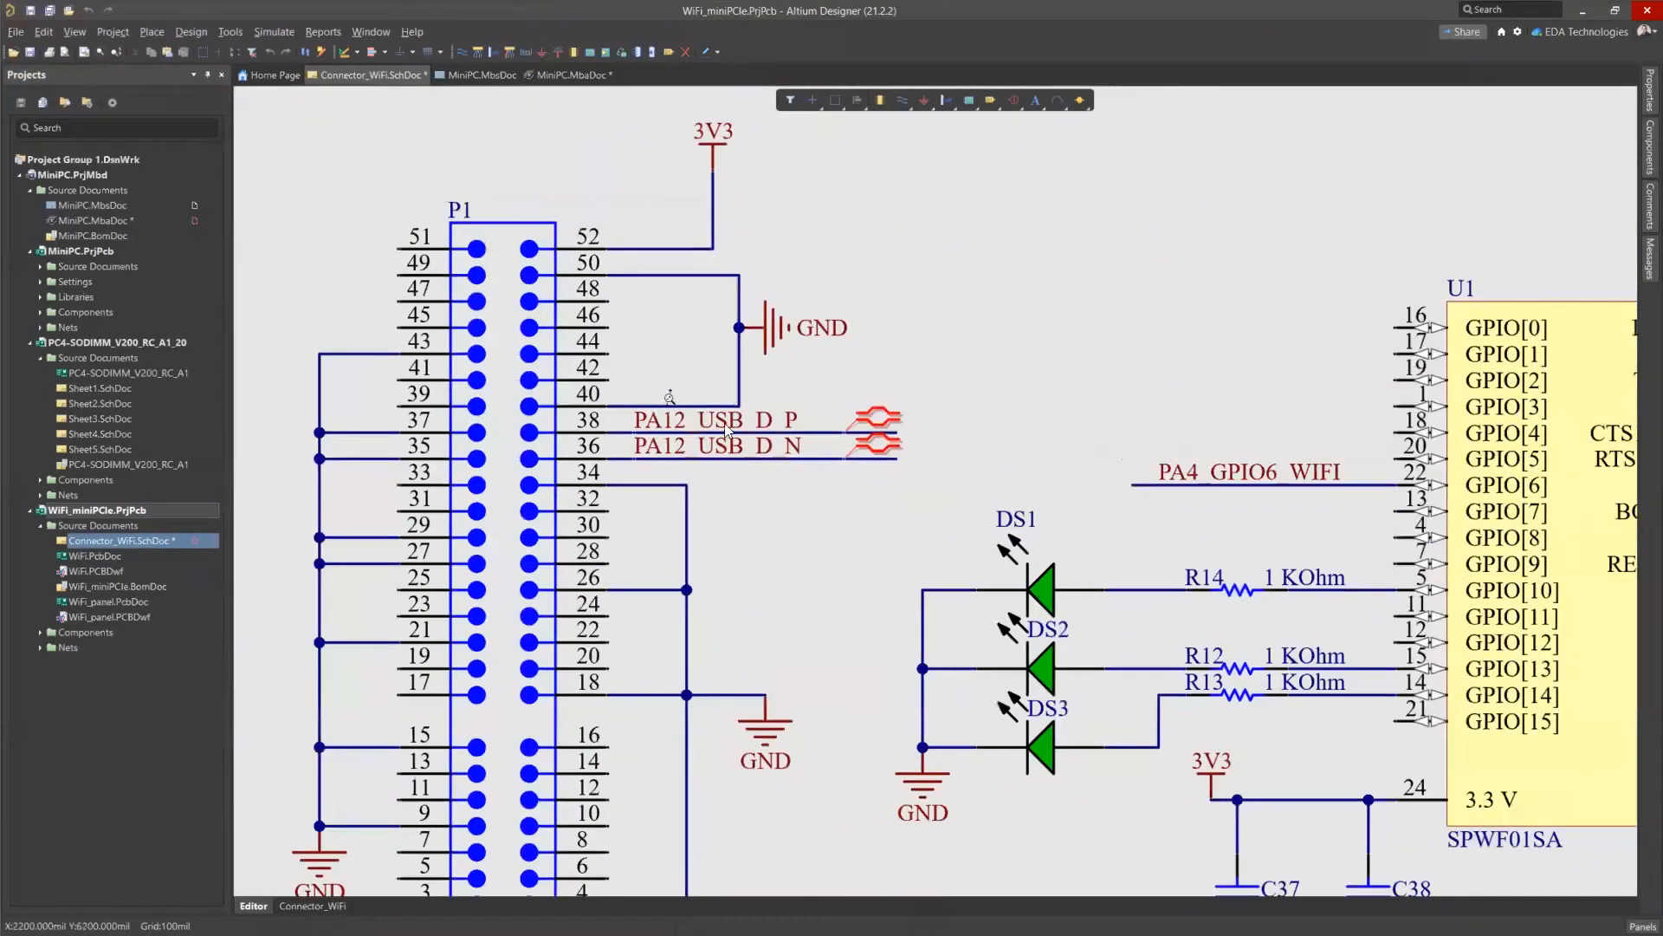
ctrl+scroll(729, 431, down, 3)
ctrl+scroll(705, 419, up, 1)
right_drag(1017, 407, 908, 415)
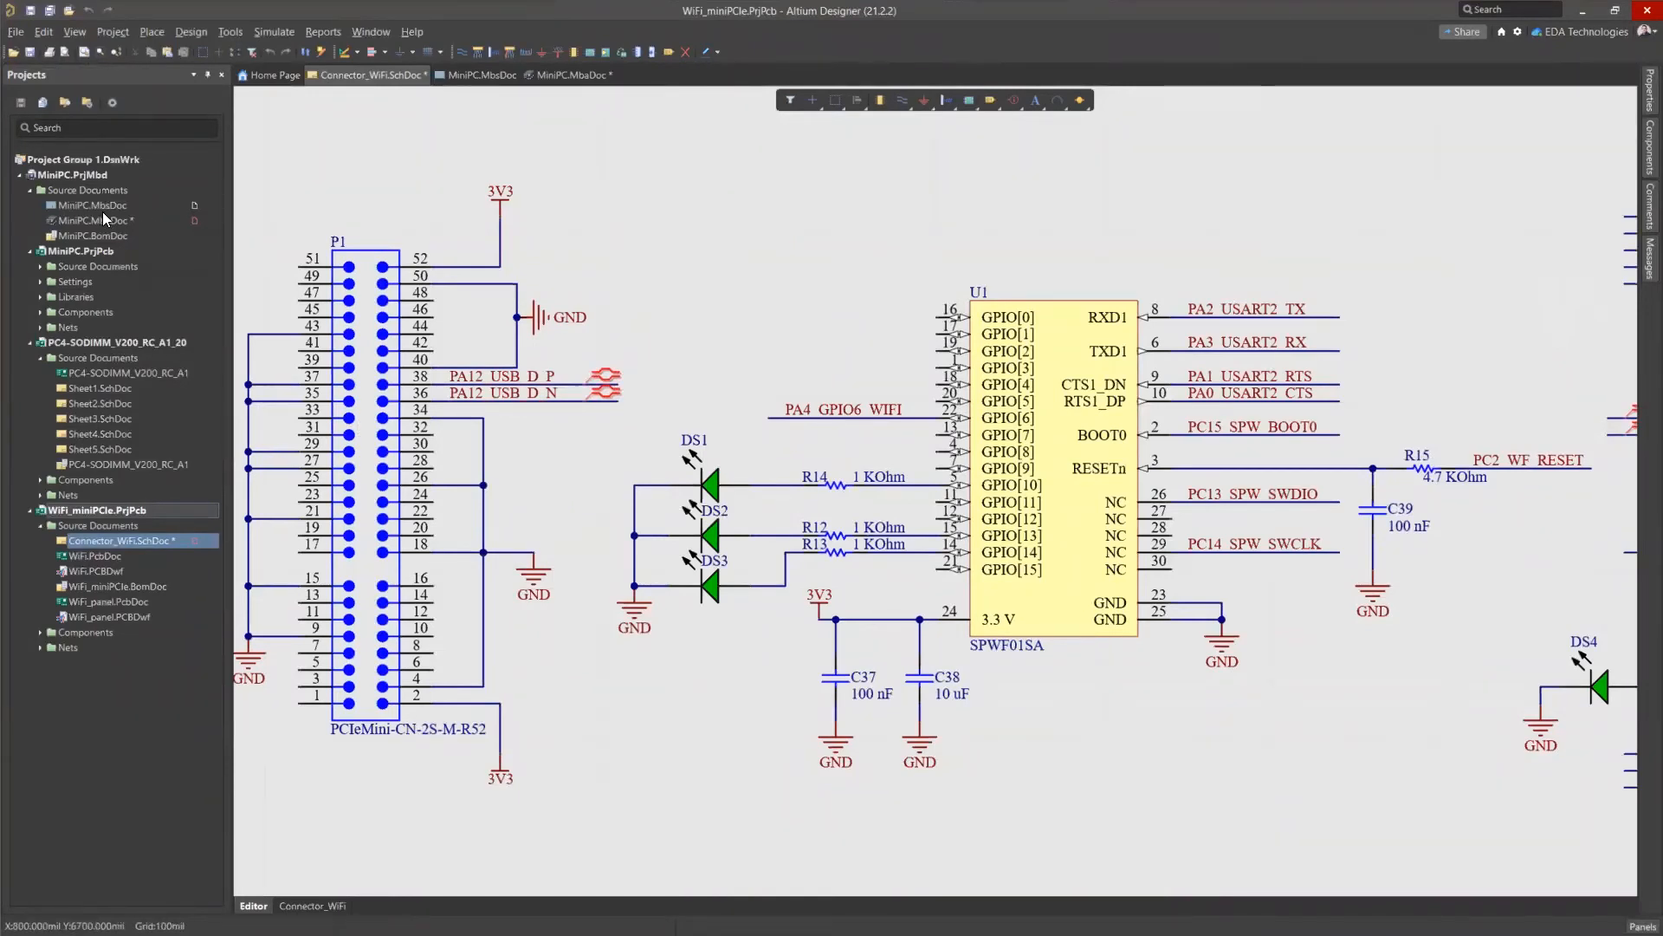
Open the miniPCIE_Connector.SchDoc sheet of MiniPC.PrjPcb and examine the pin connections of connector J13.
click(38, 263)
click(474, 76)
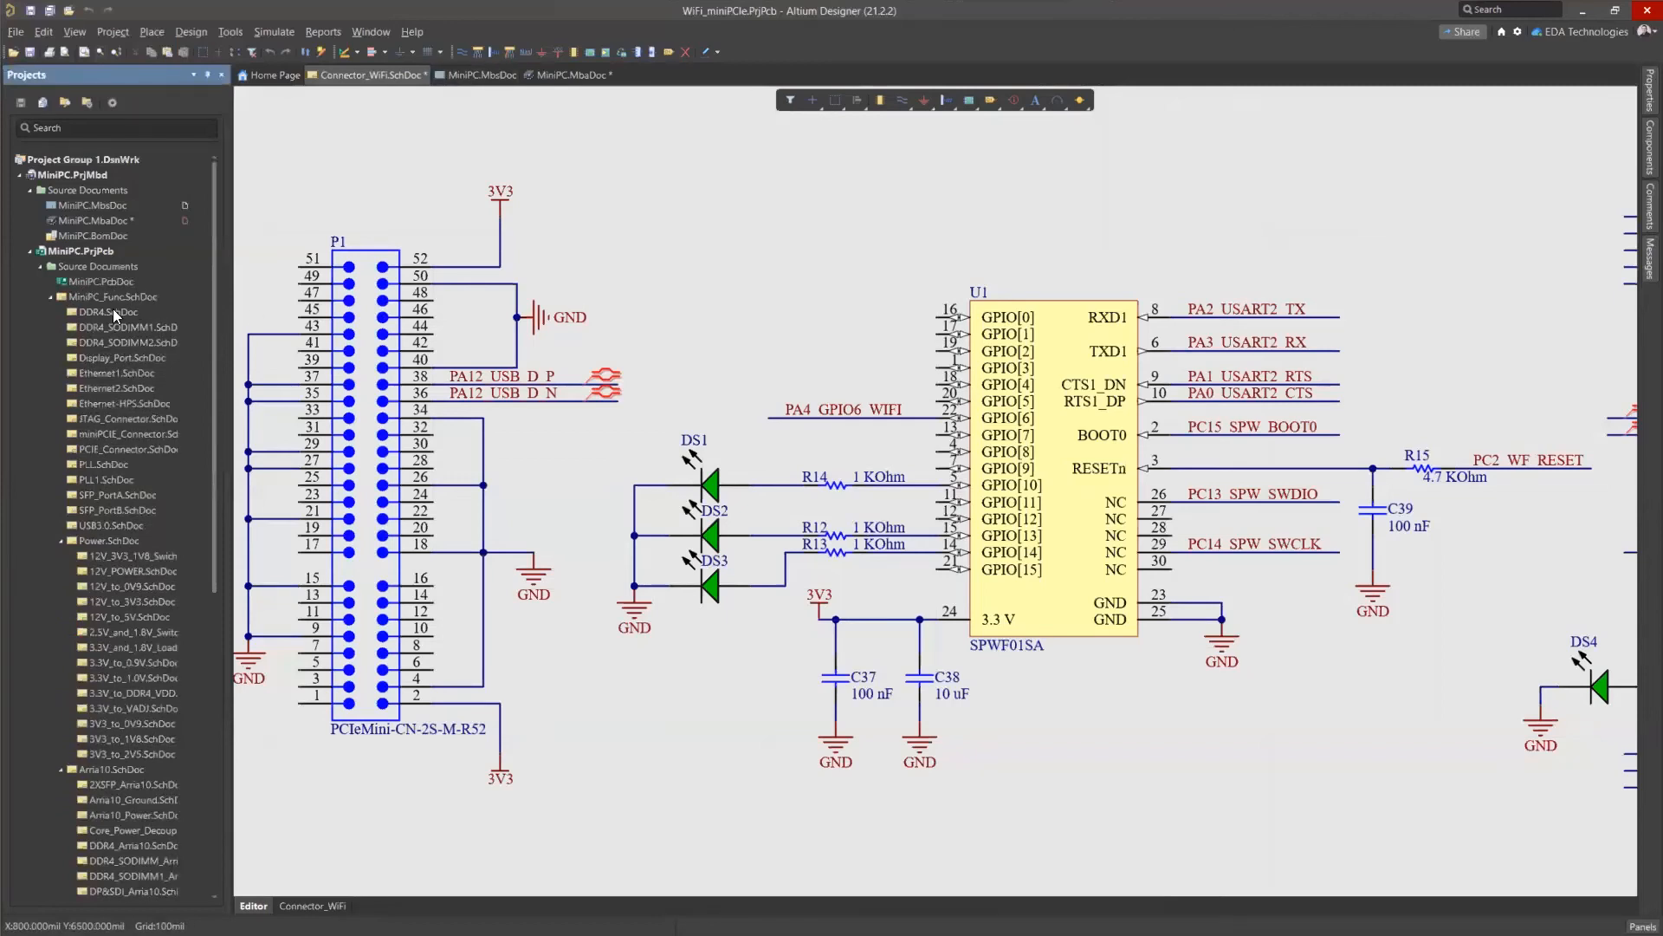
scroll(104, 563, down, 3)
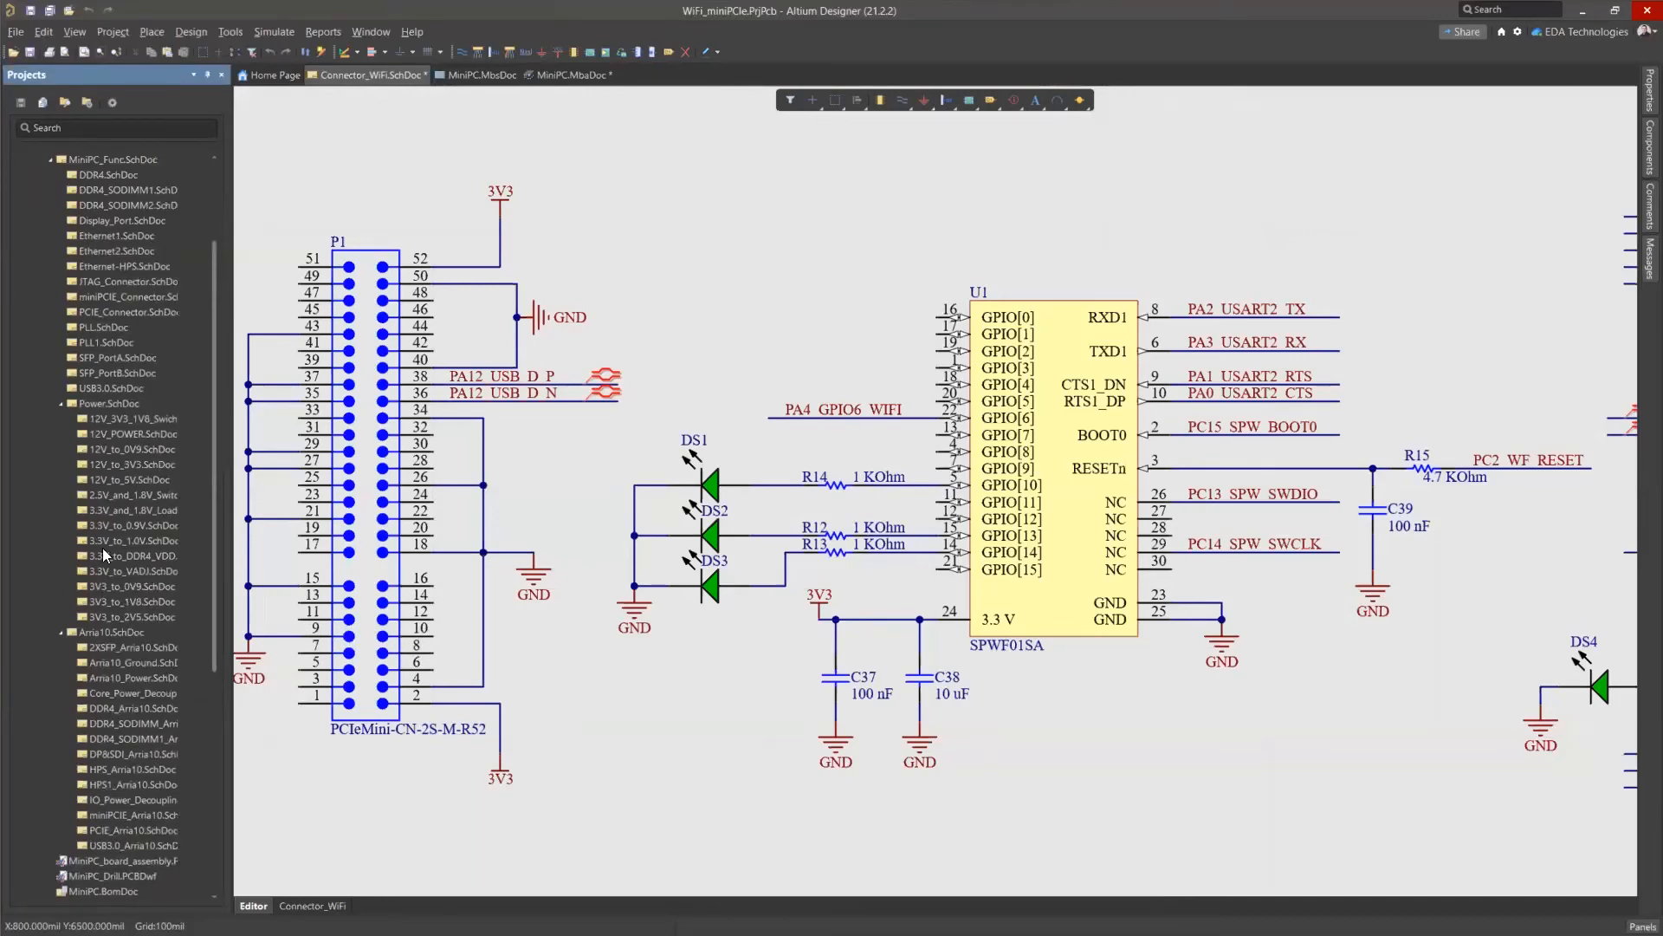
scroll(104, 561, up, 3)
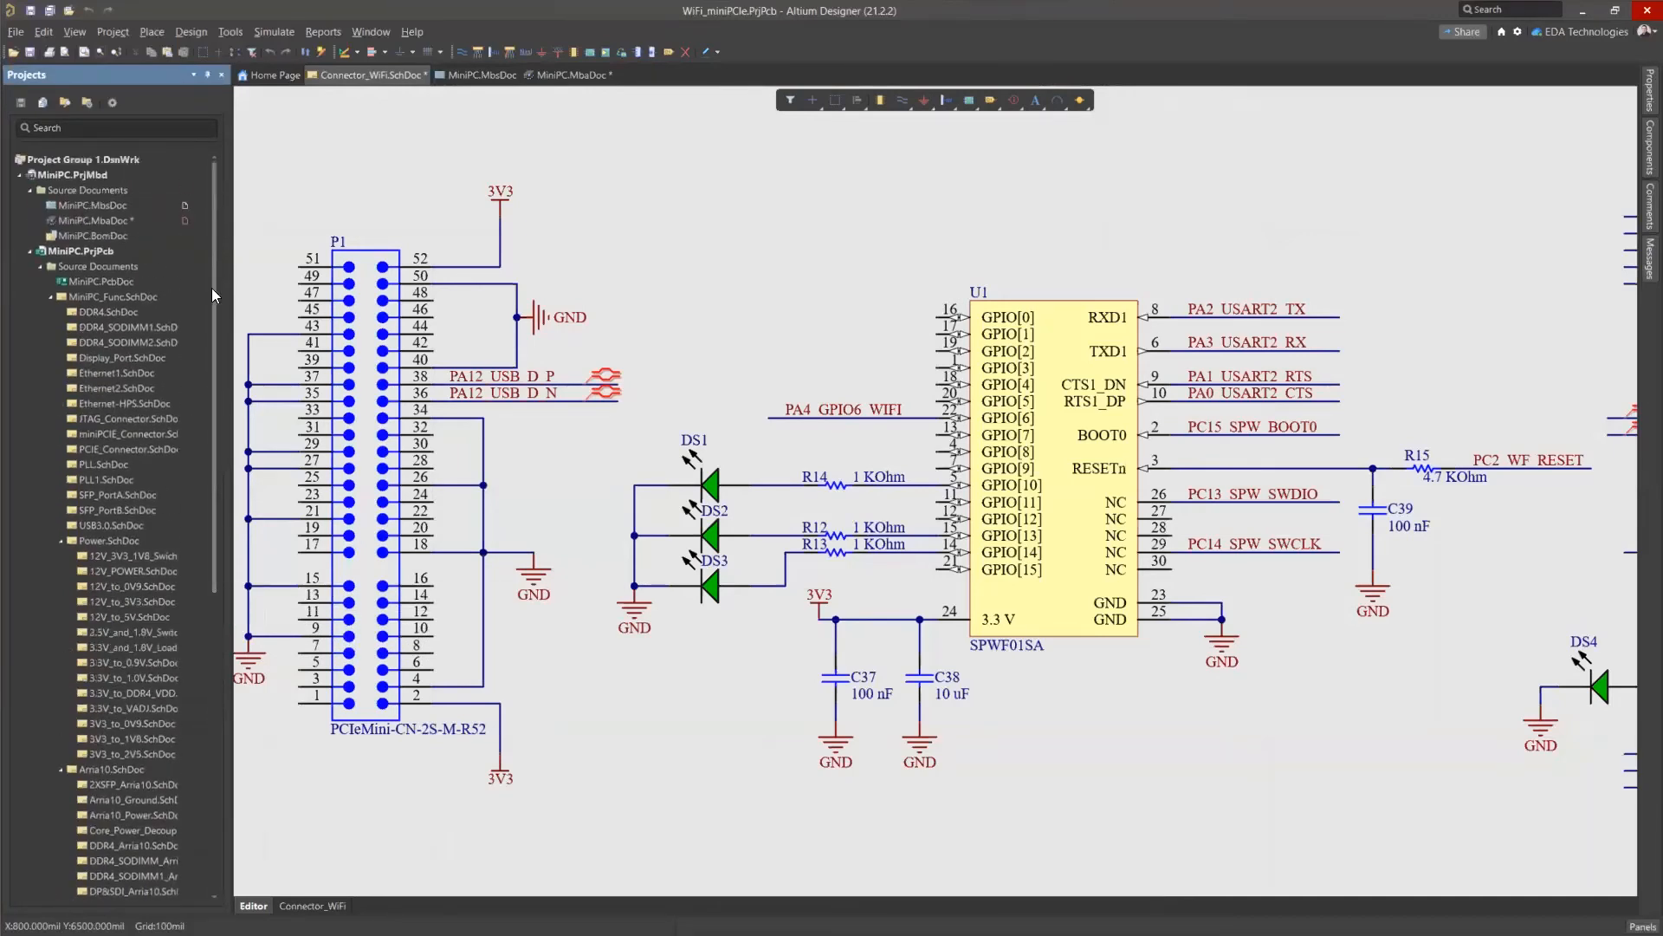
double_click(153, 435)
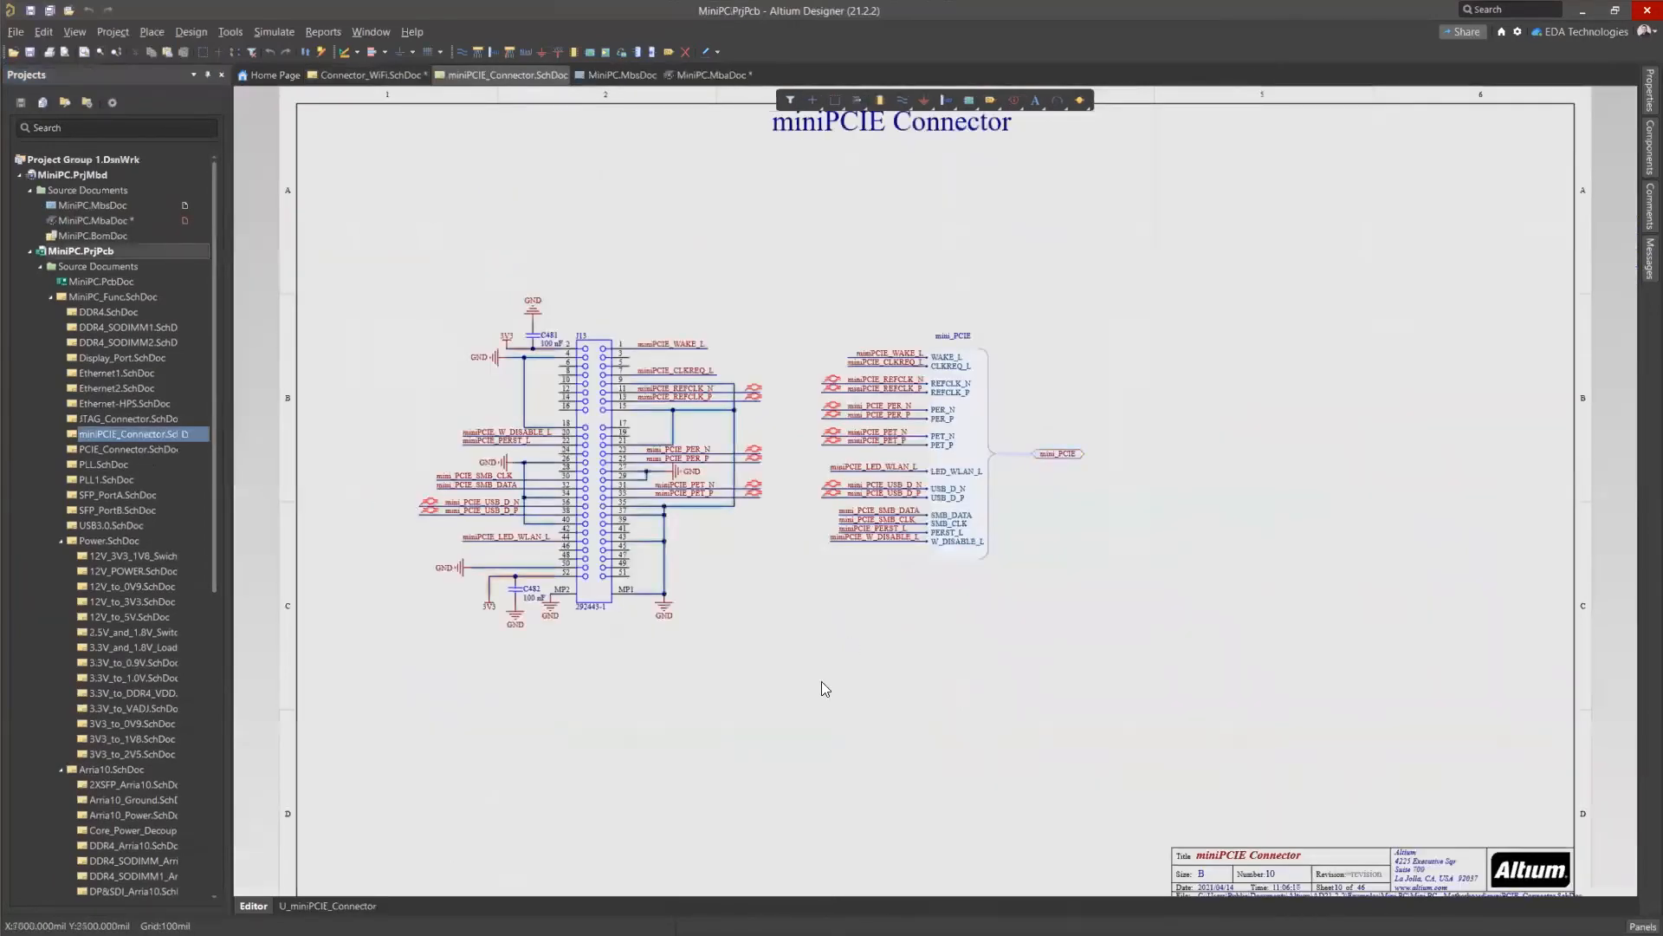
ctrl+scroll(607, 439, up, 2)
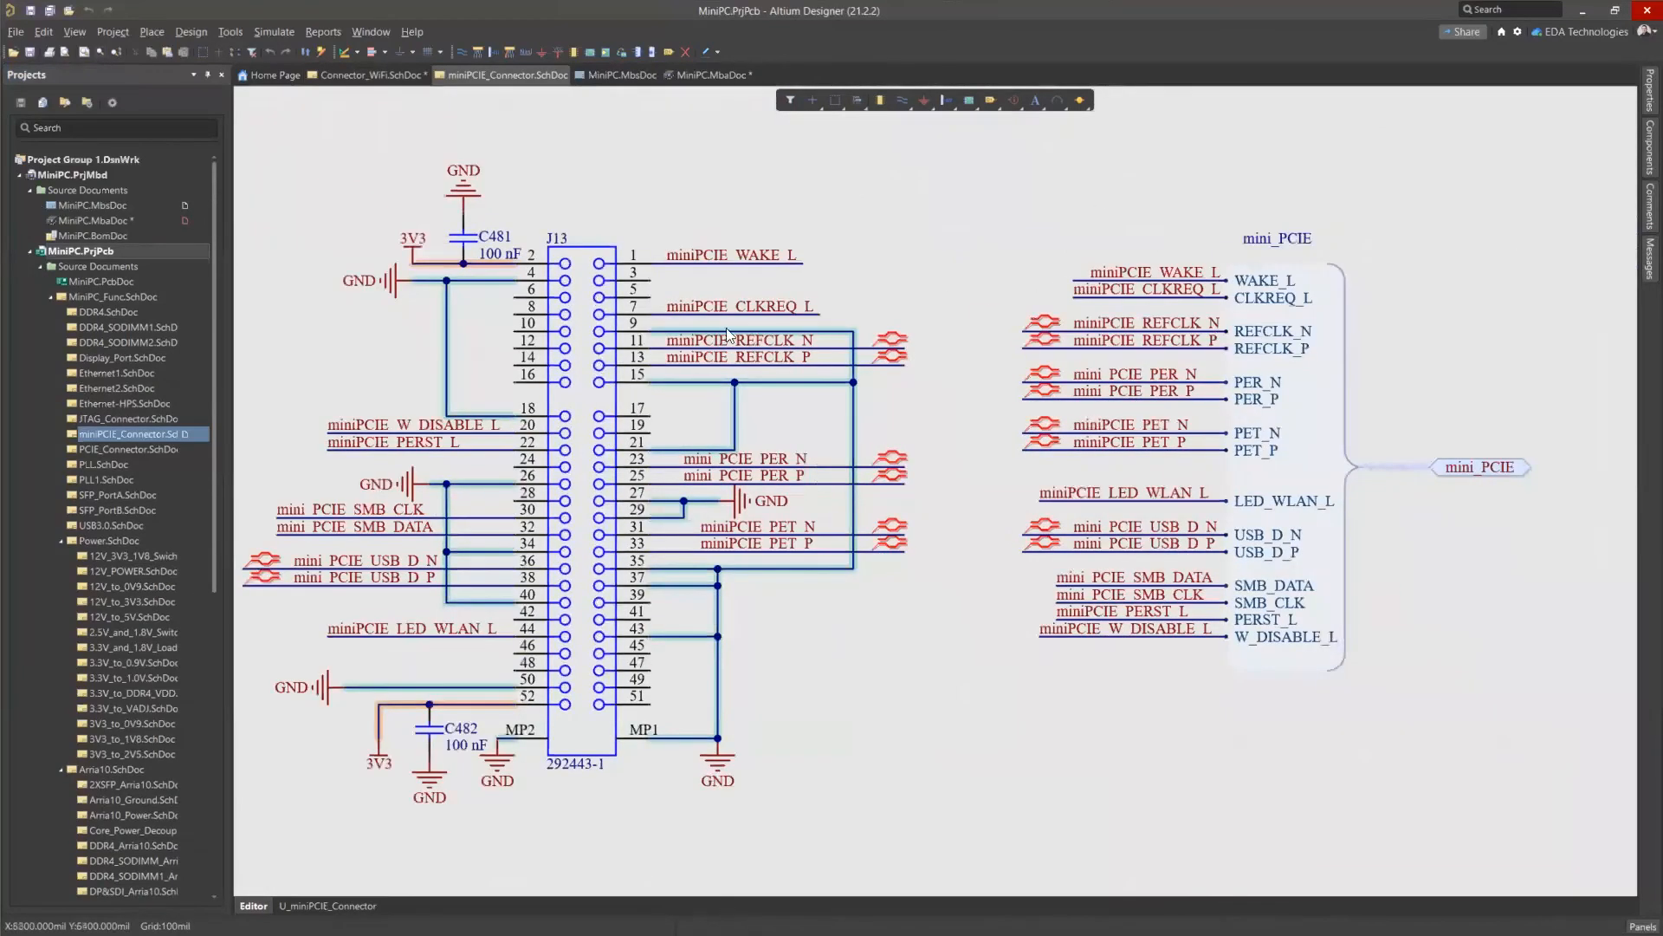
key(ctrl+Page_Down)
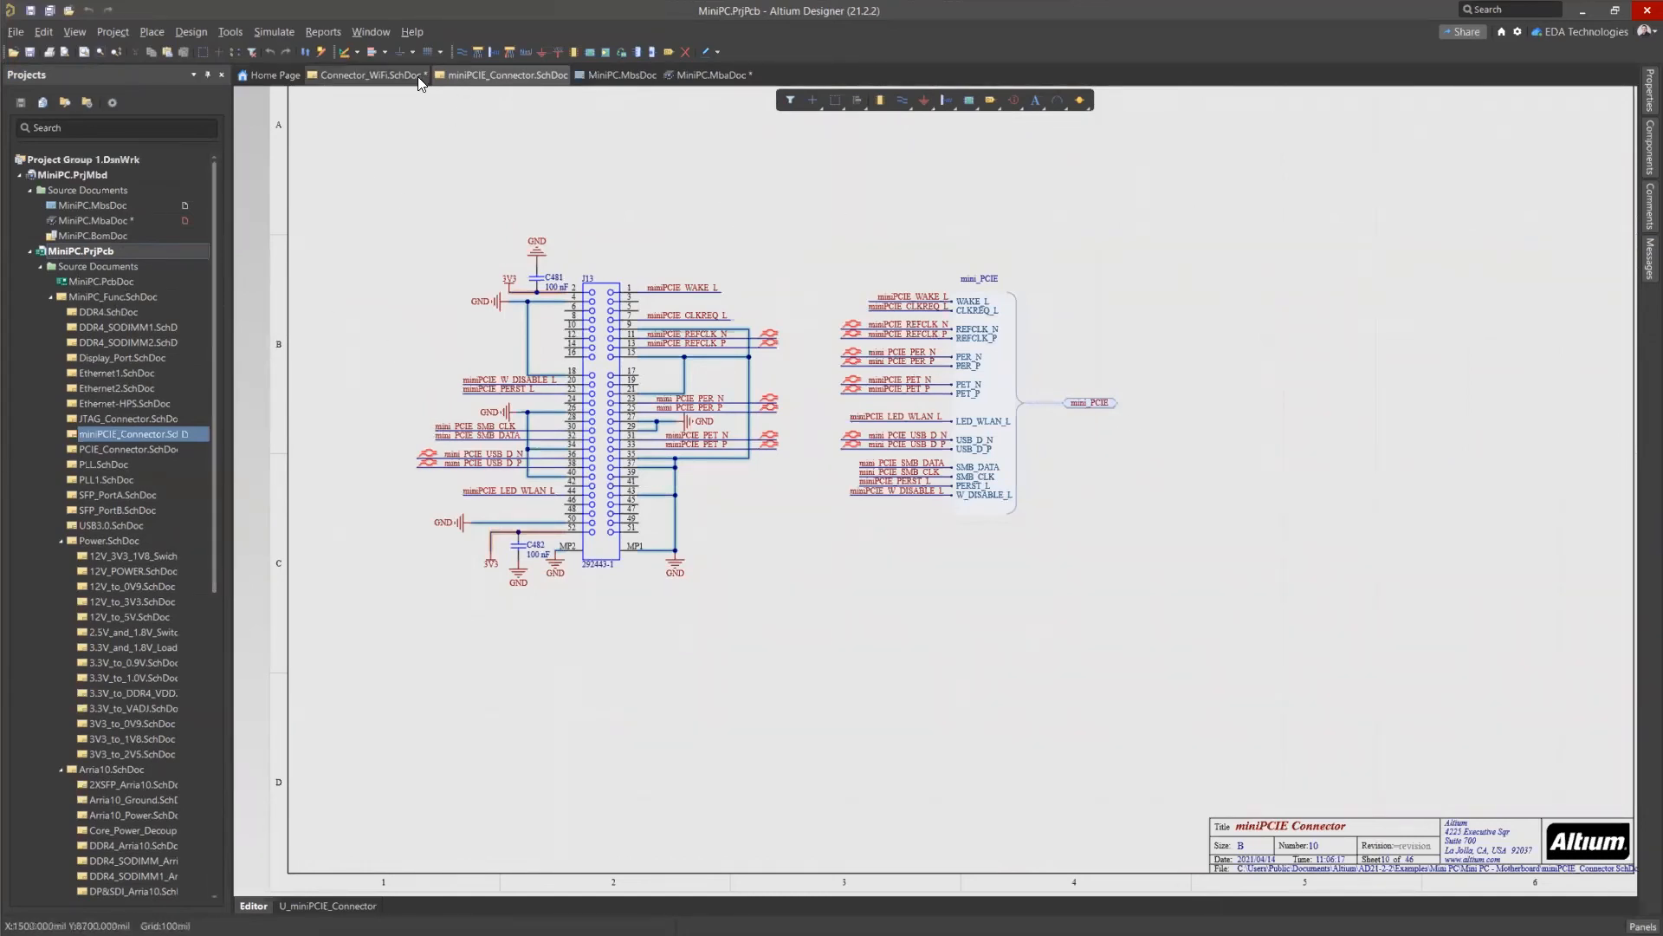
Return to the MiniPC.MbsDoc system schematic, rerun the ERC and review the connection messages.
click(620, 71)
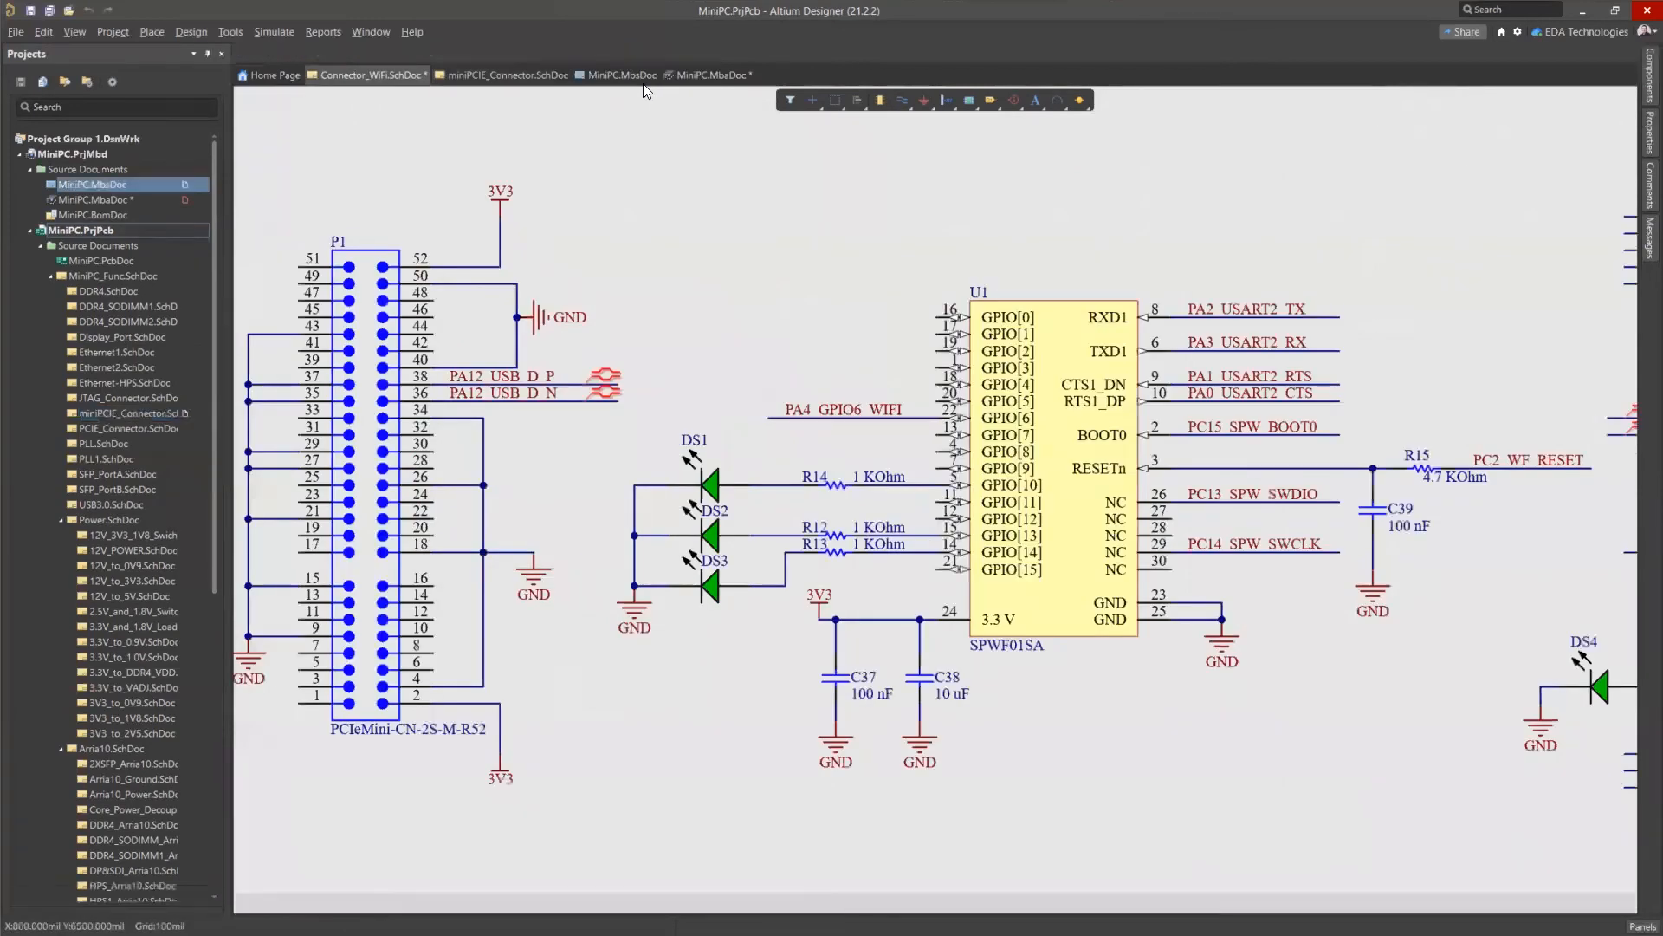
click(196, 33)
click(258, 54)
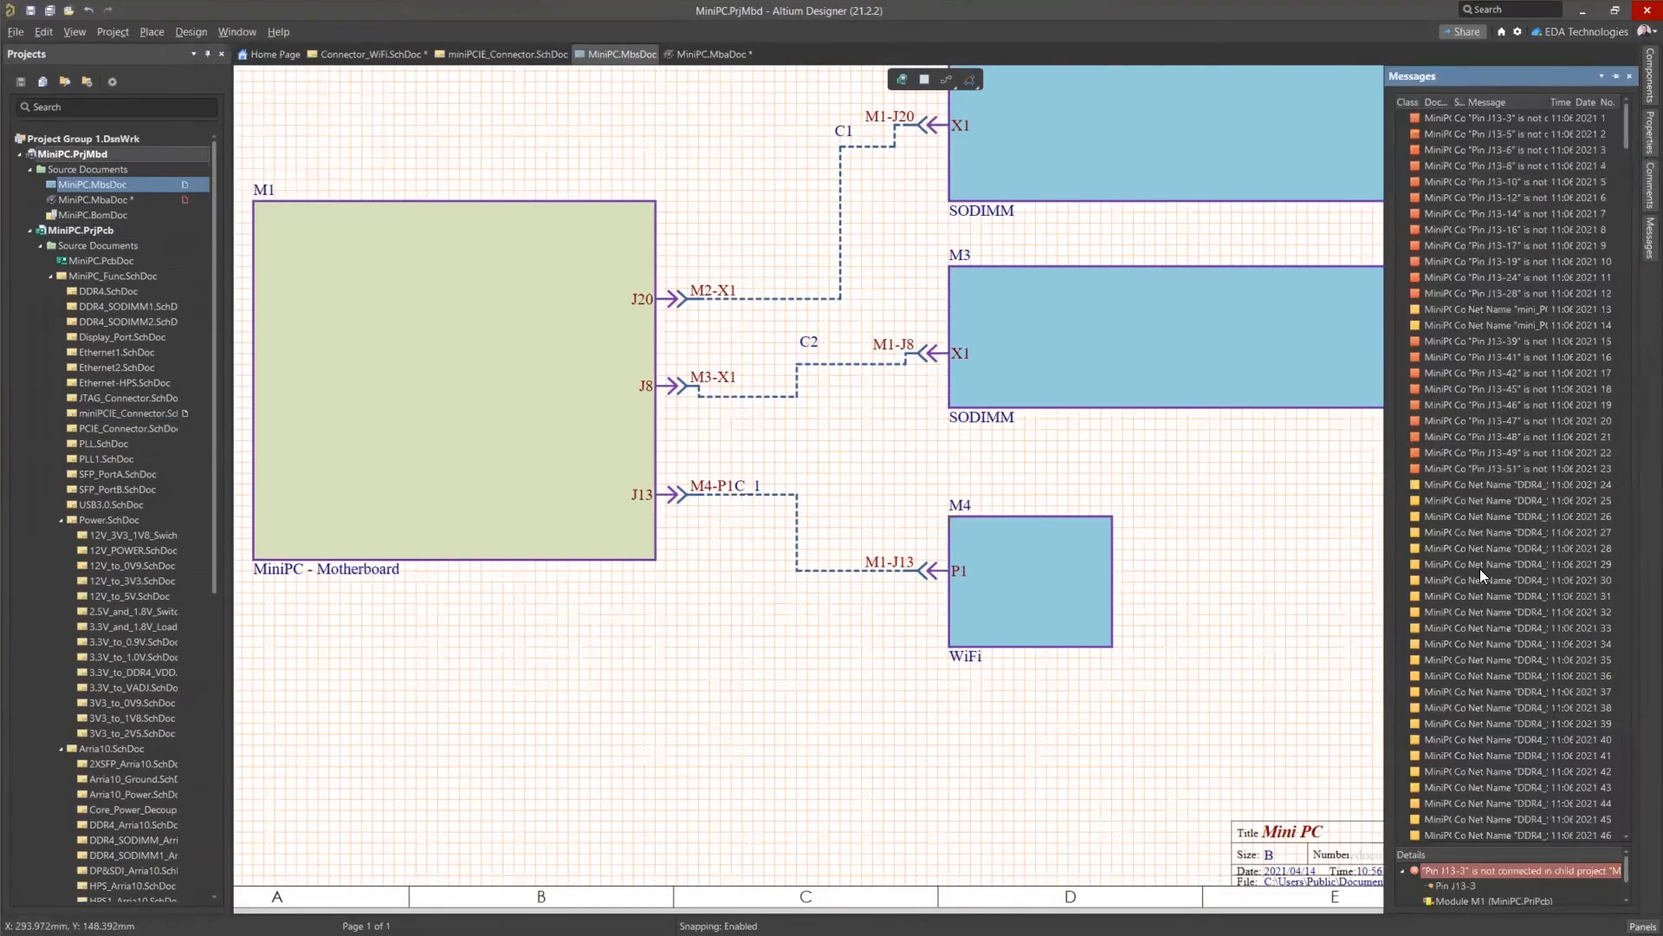
scroll(1482, 519, down, 8)
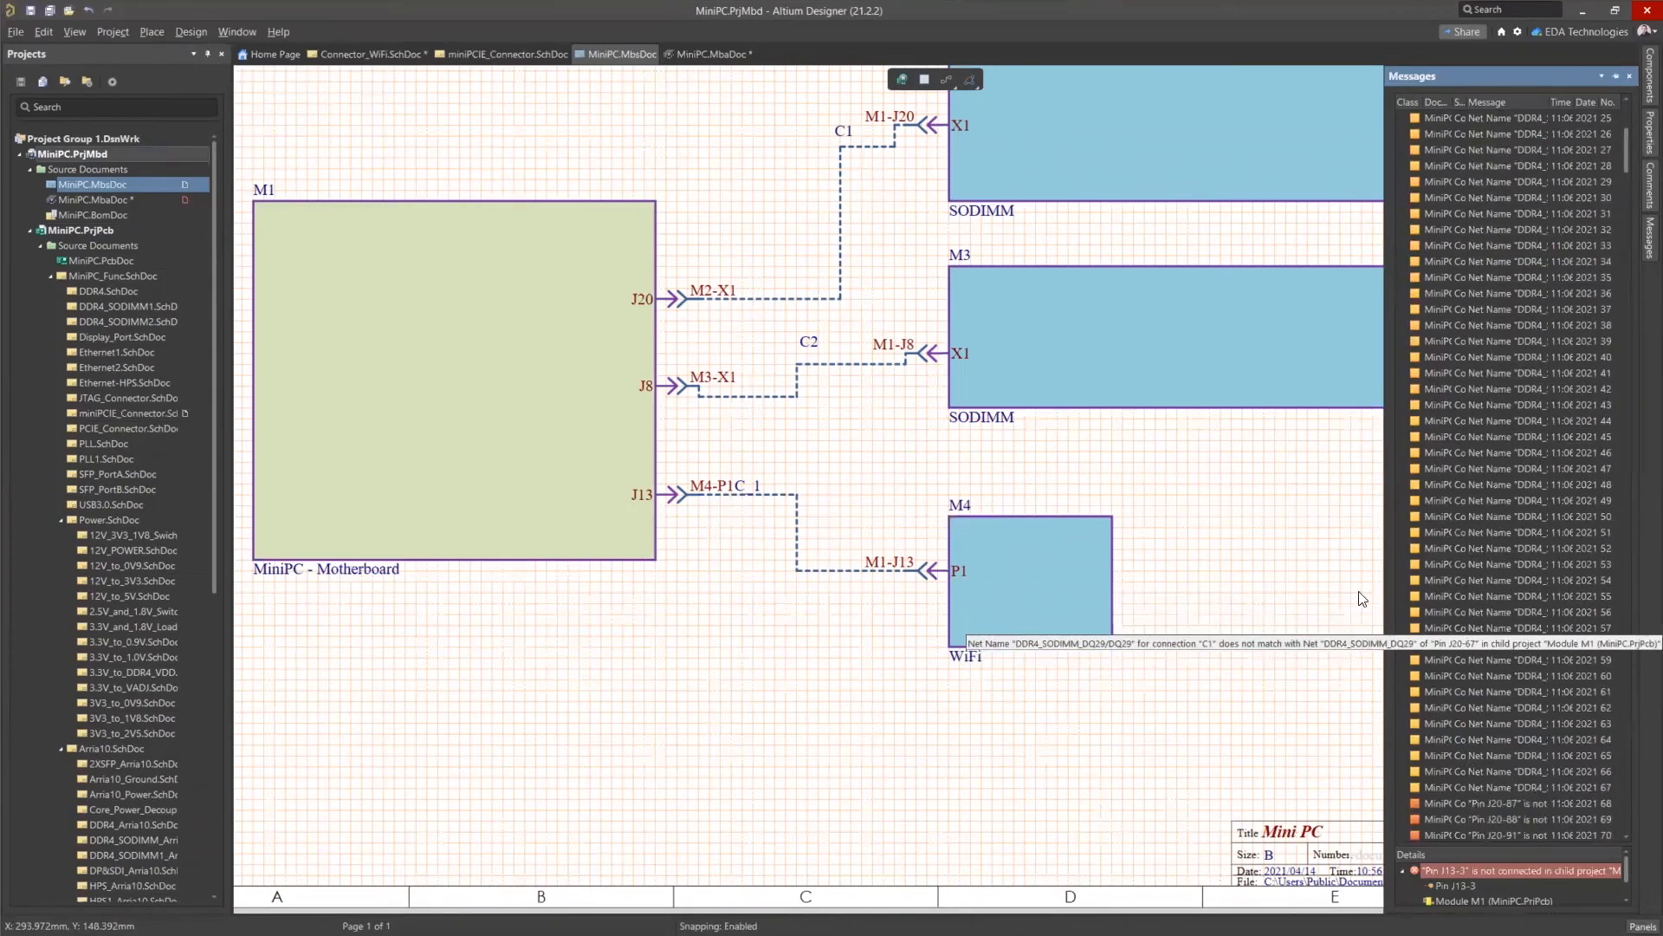
scroll(1464, 606, down, 6)
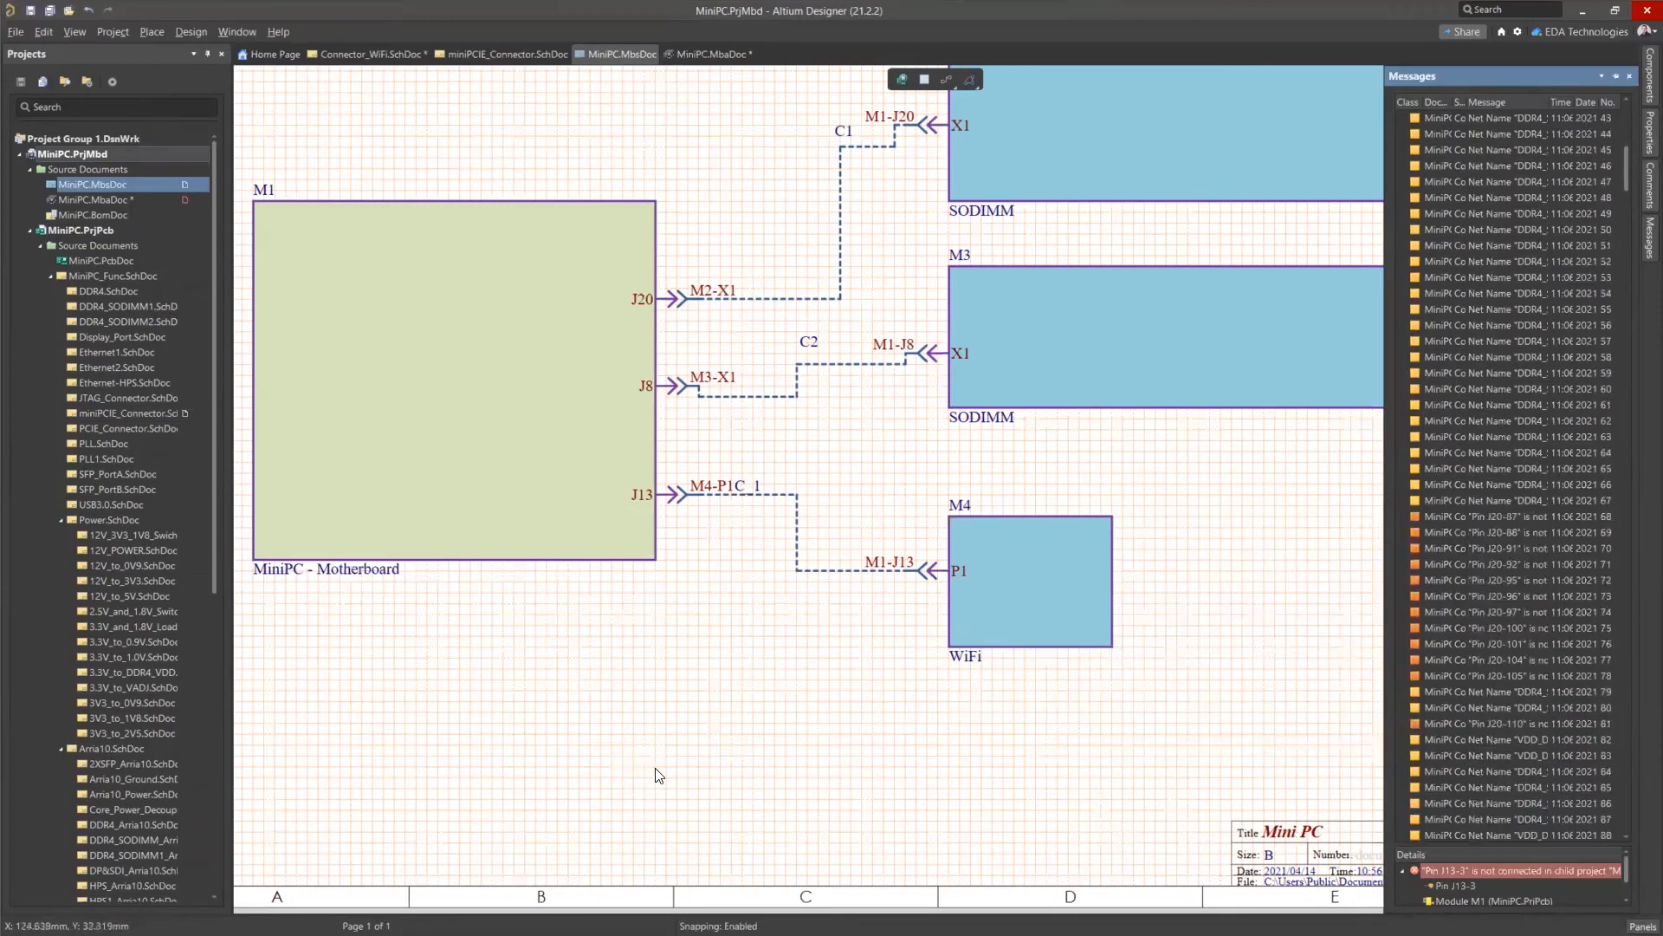
ctrl+scroll(1225, 363, down, 1)
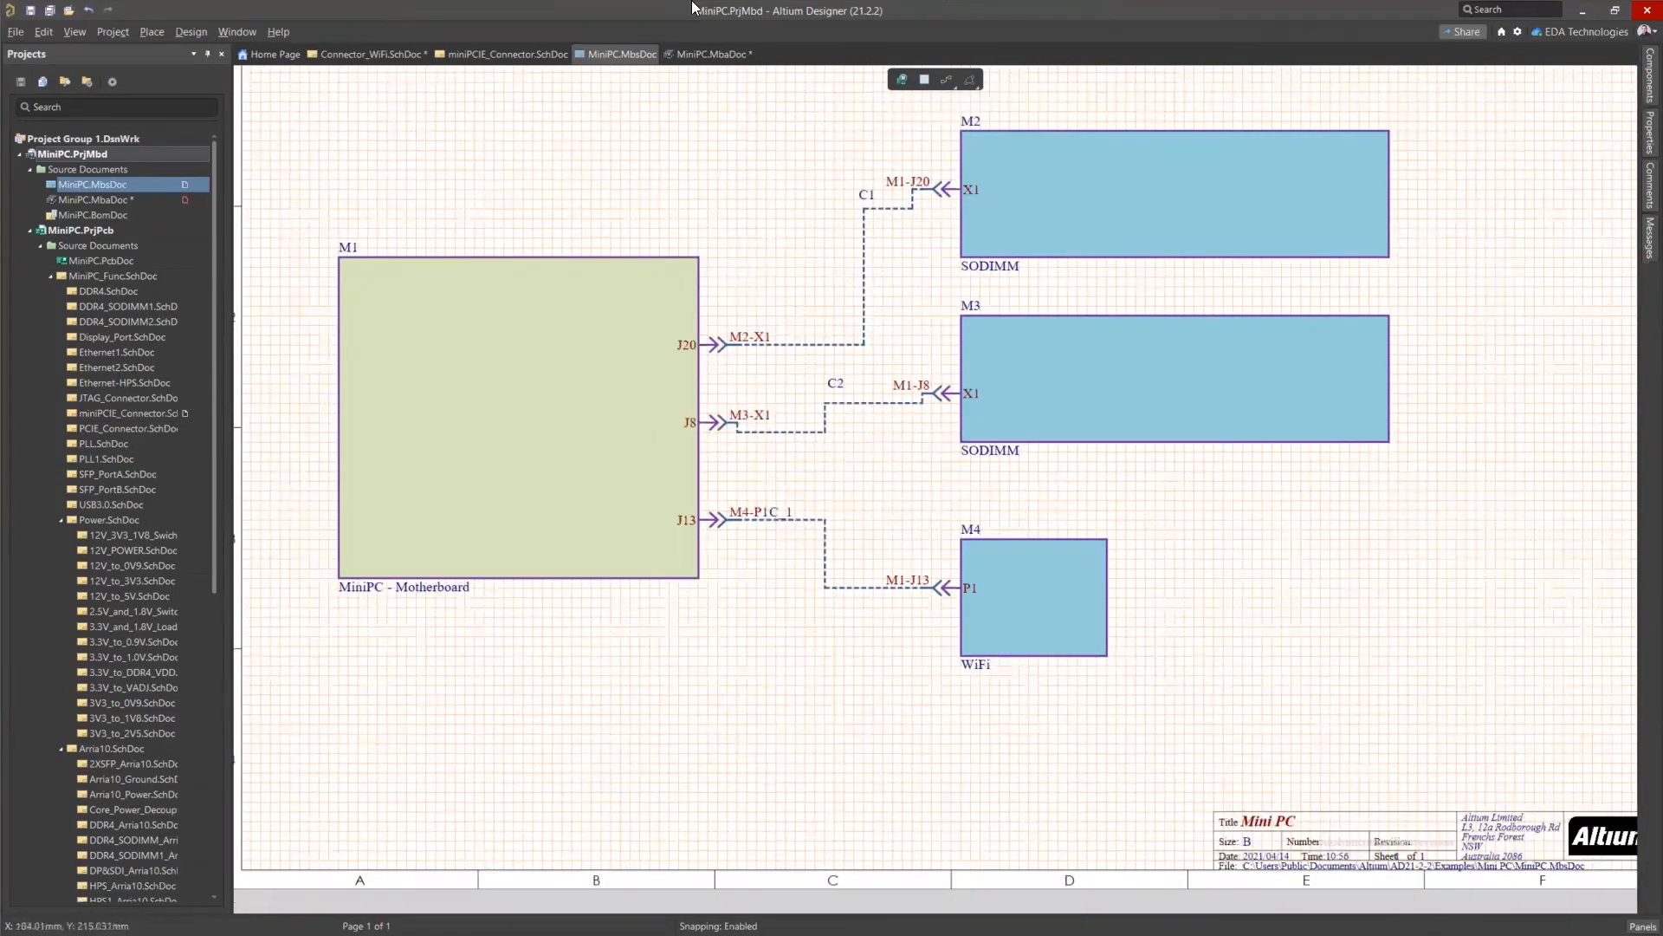
Open the Connection Manager for the multiboard schematic and enlarge its window to show more wires and full net names.
click(237, 33)
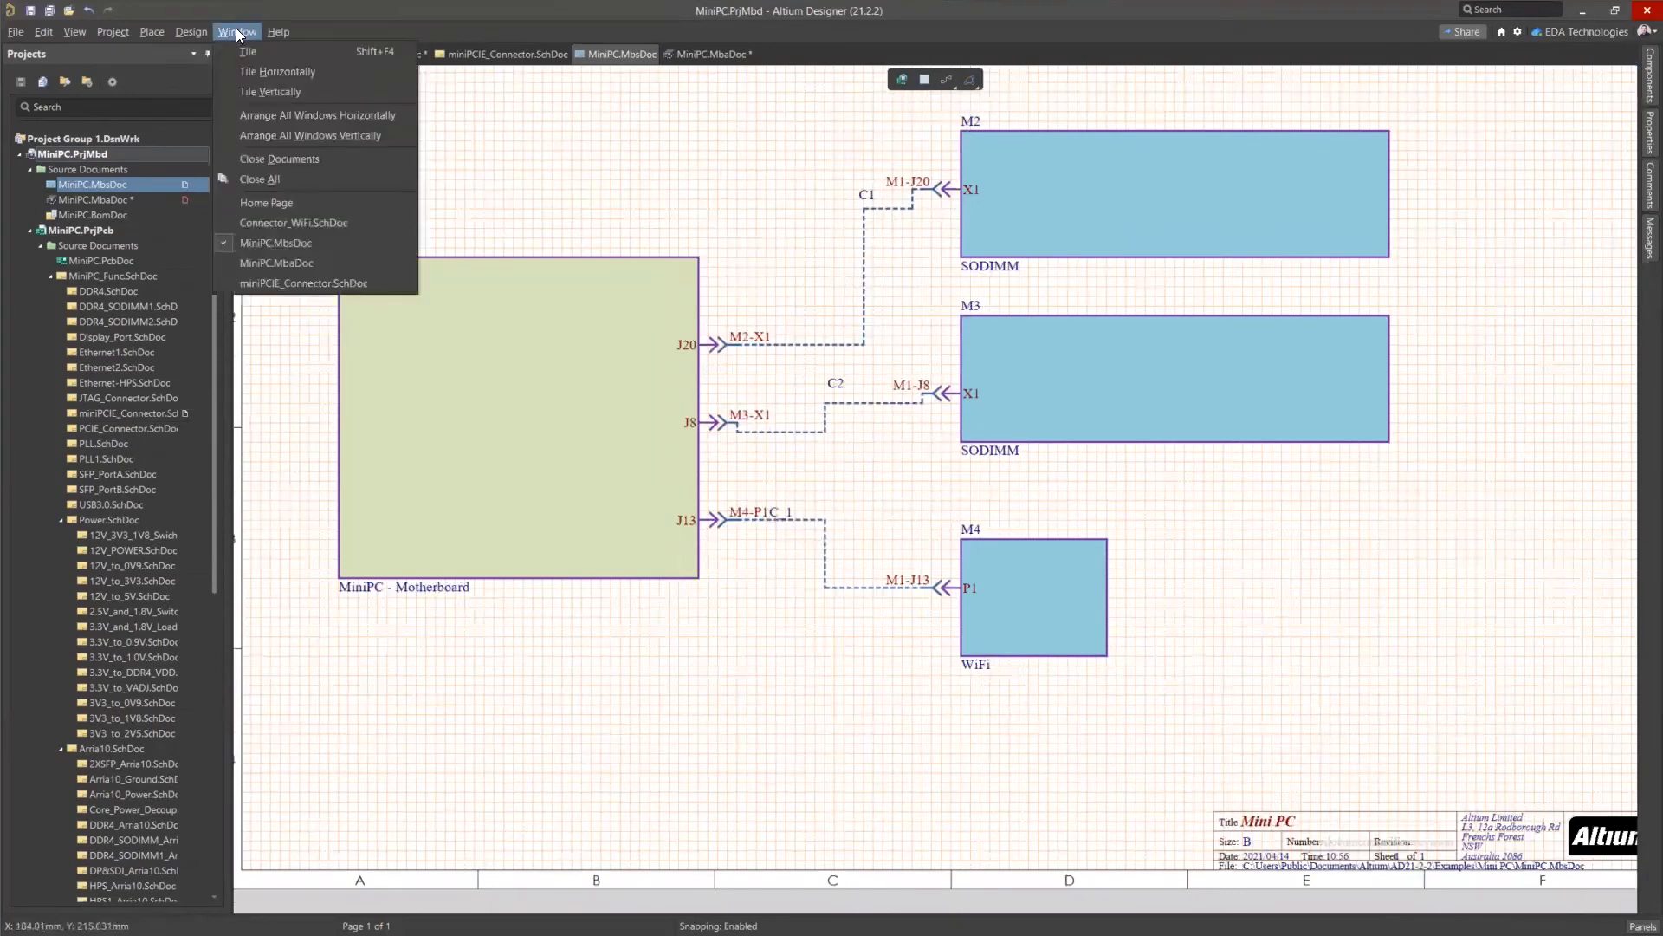
mouse_move(192, 33)
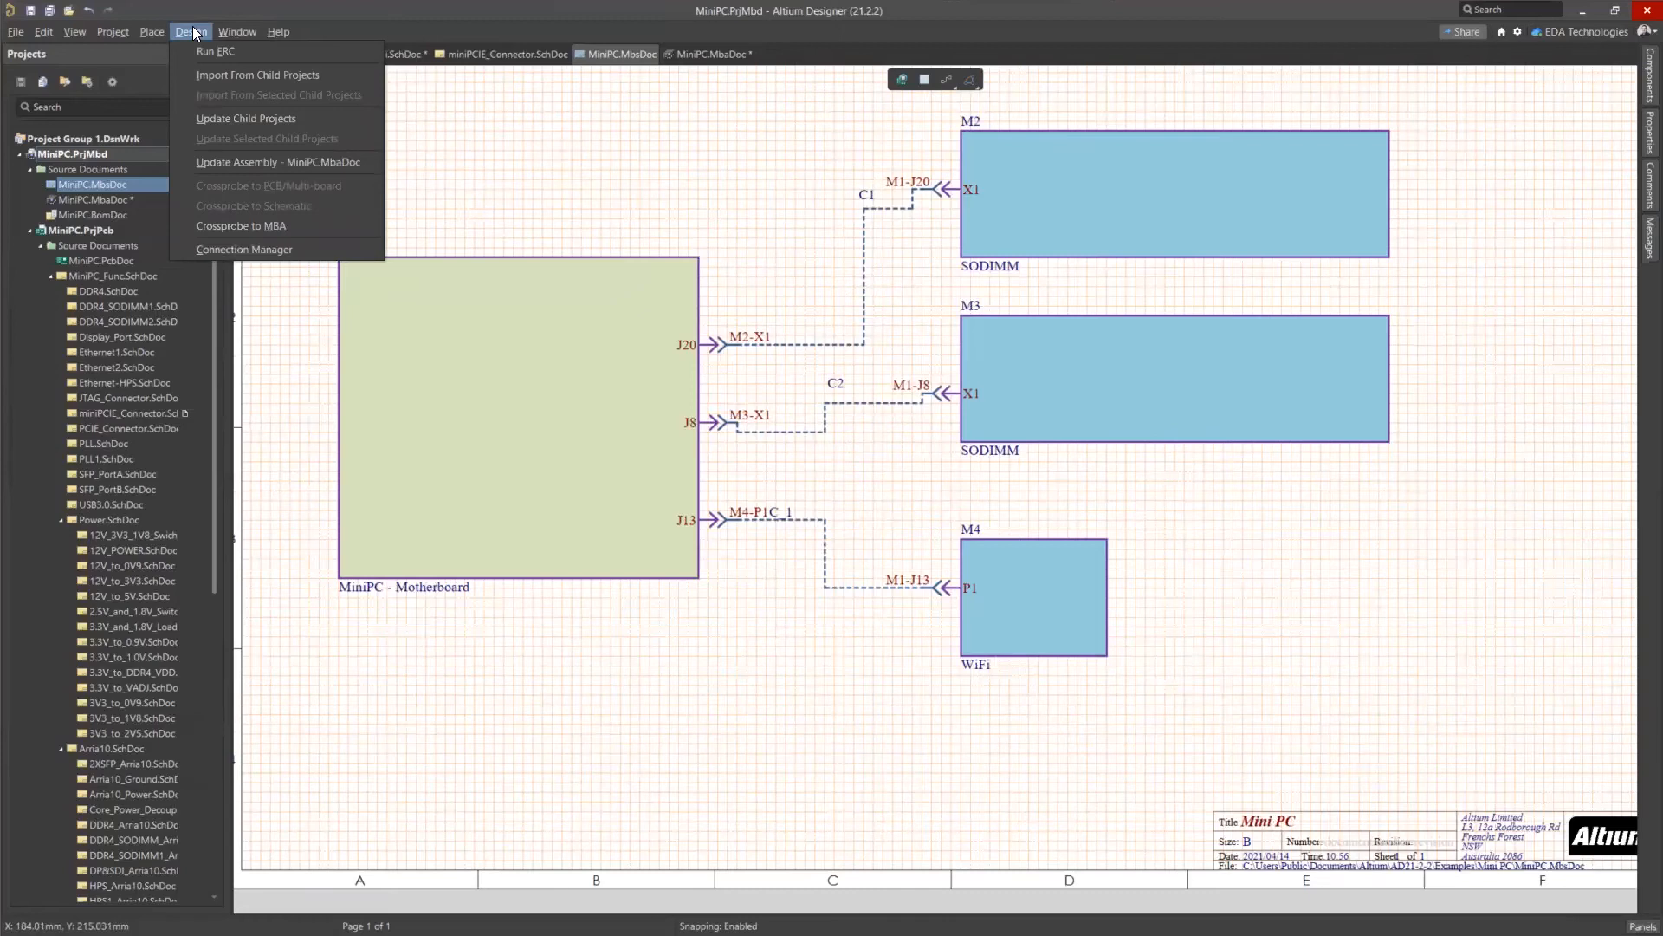
click(279, 251)
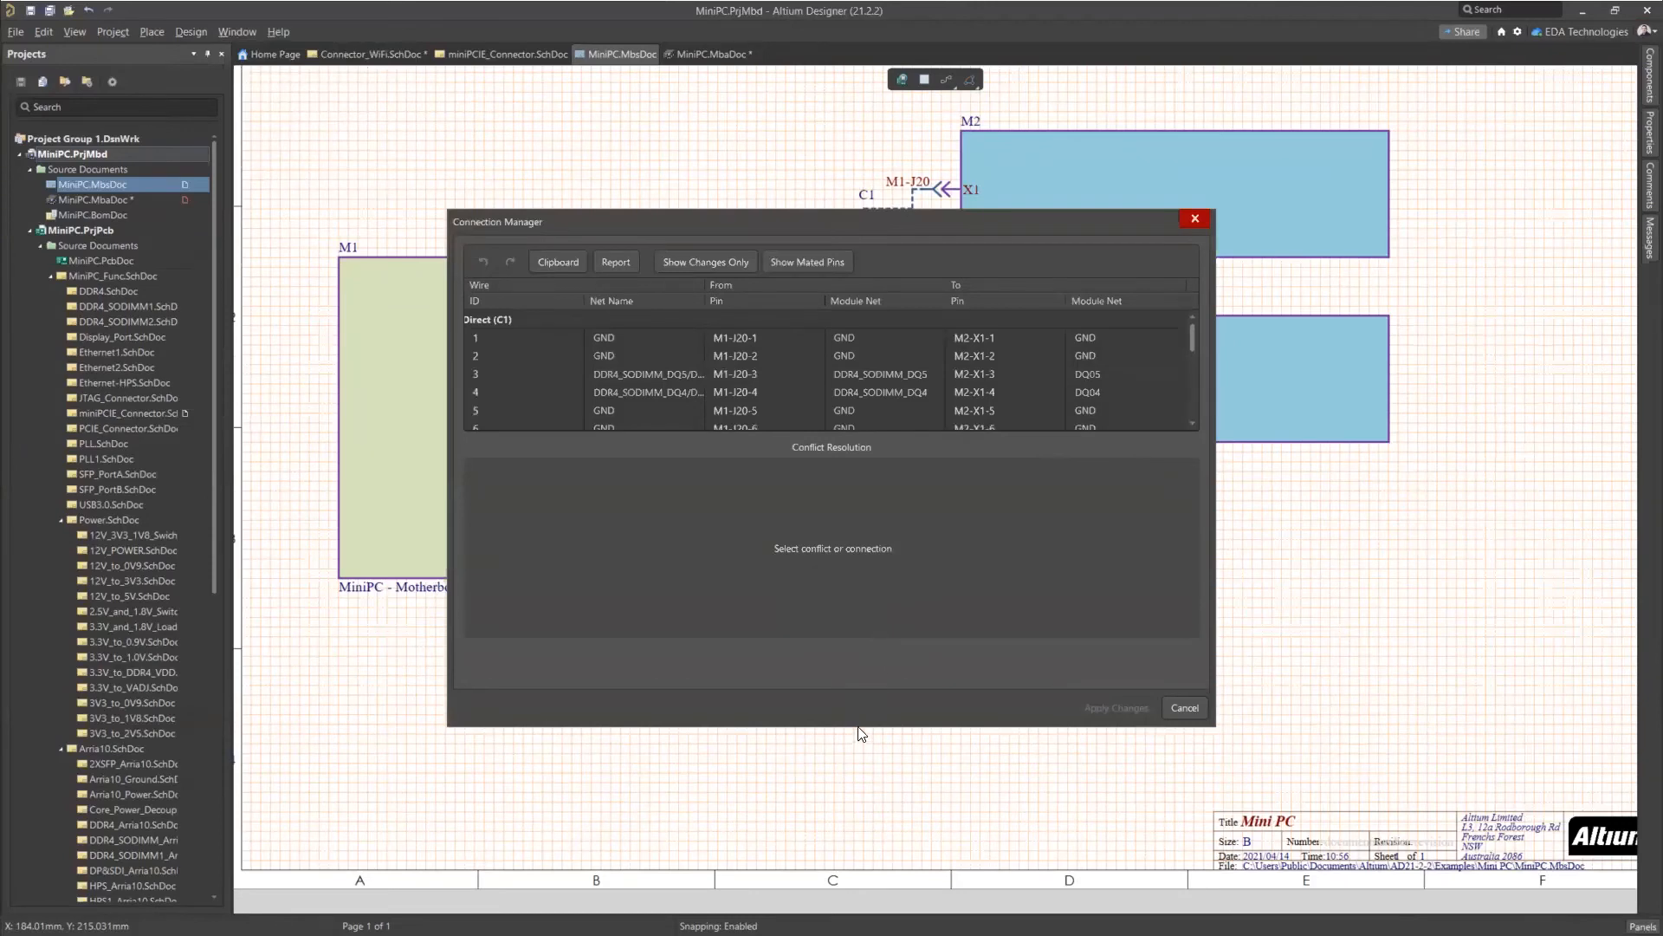
drag(854, 724, 855, 909)
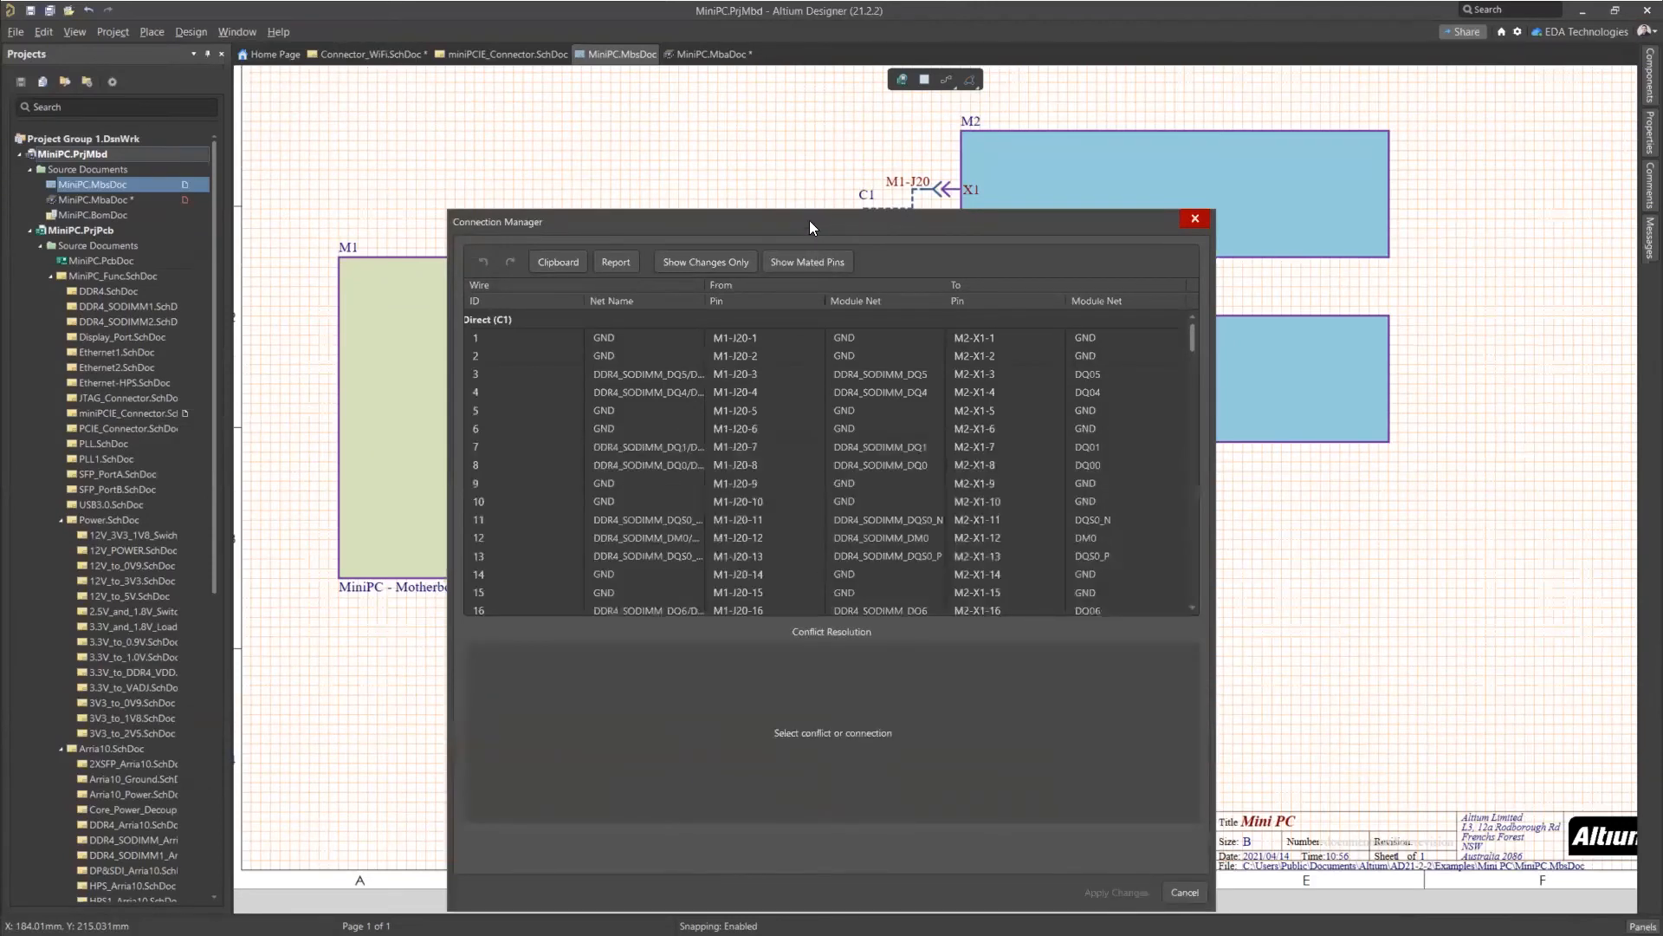
drag(810, 222, 769, 78)
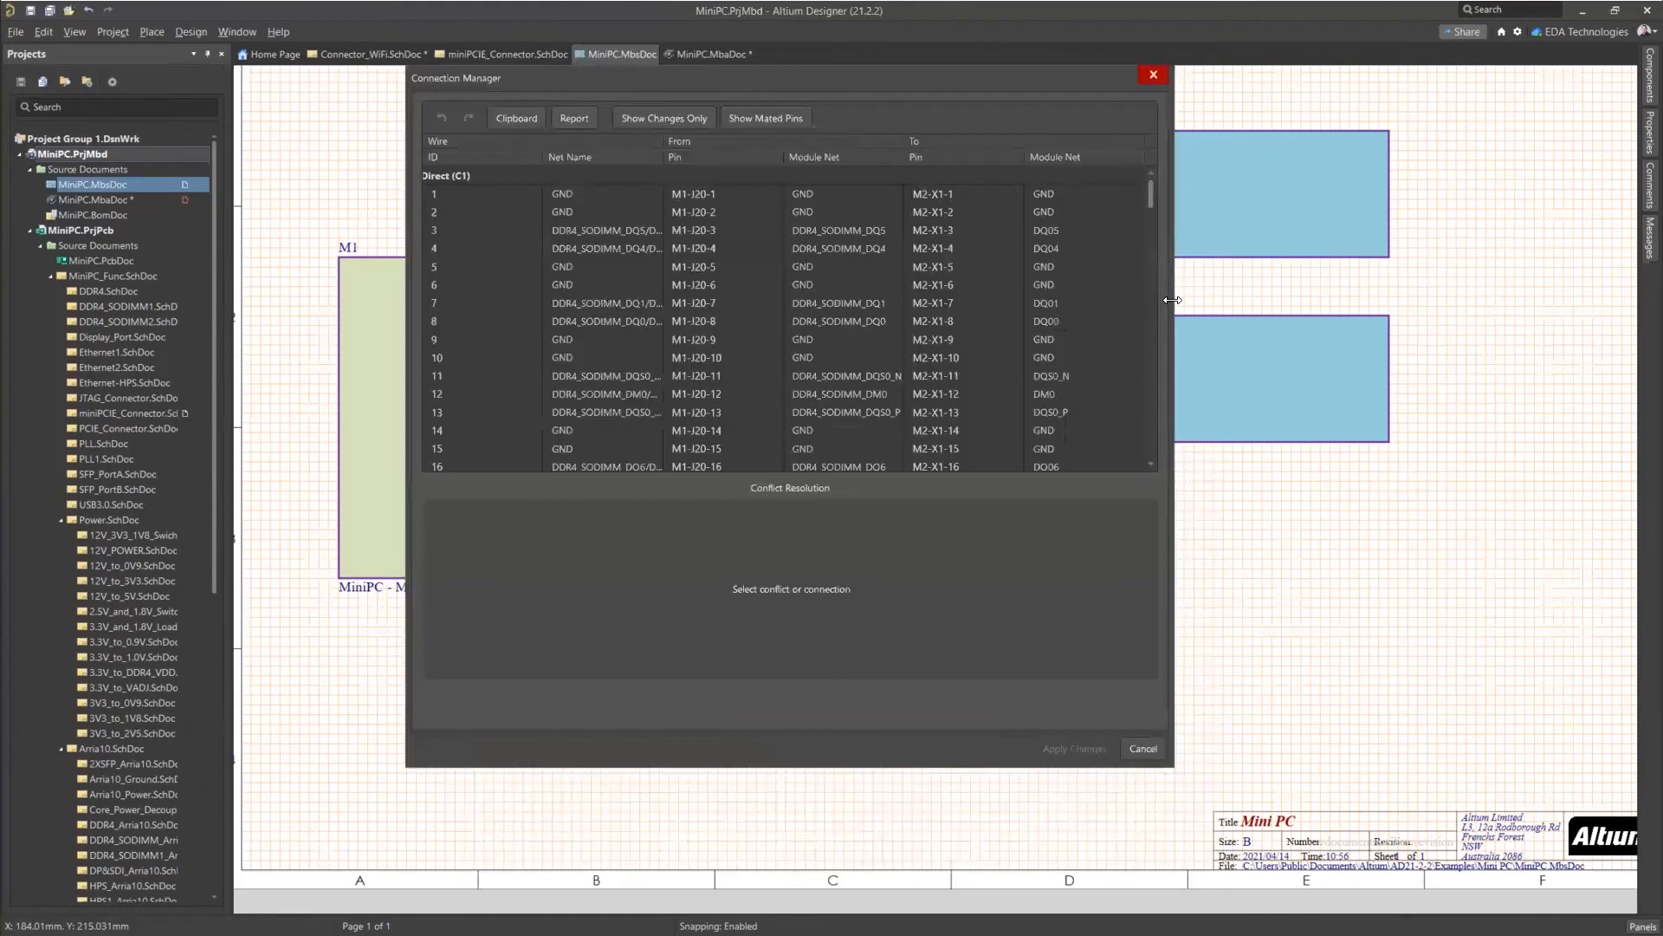
drag(1173, 300, 1520, 300)
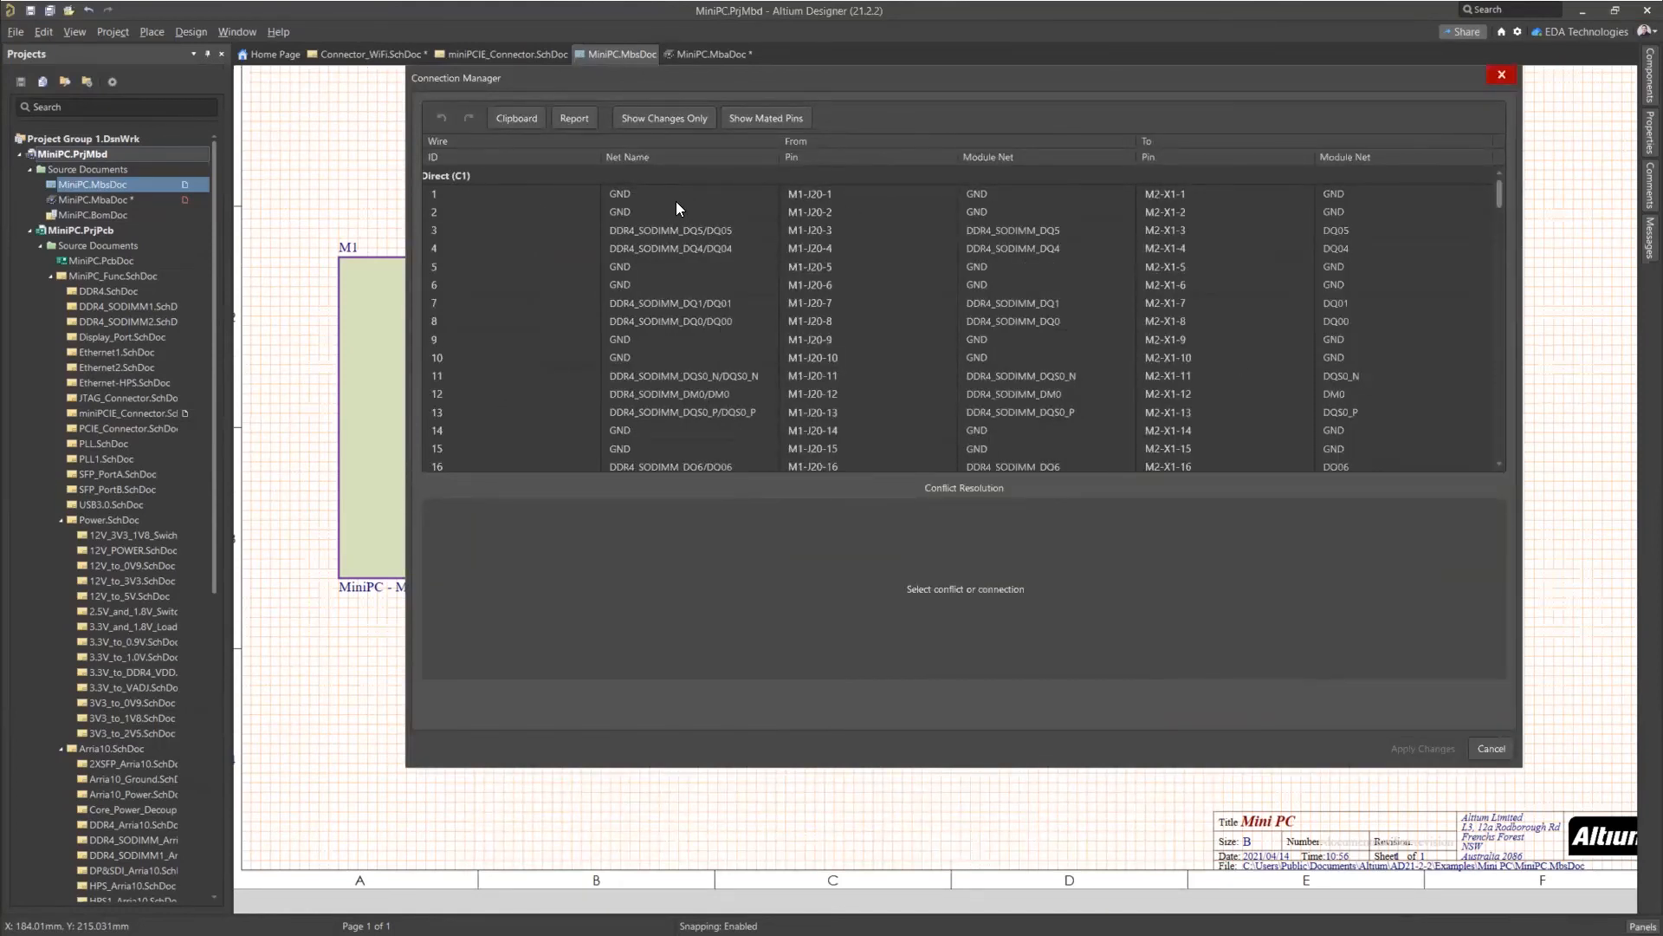
Inspect the pin-to-pin connections of wires 1, 8 and 70 in direct connection C1, discarding any changes.
click(812, 198)
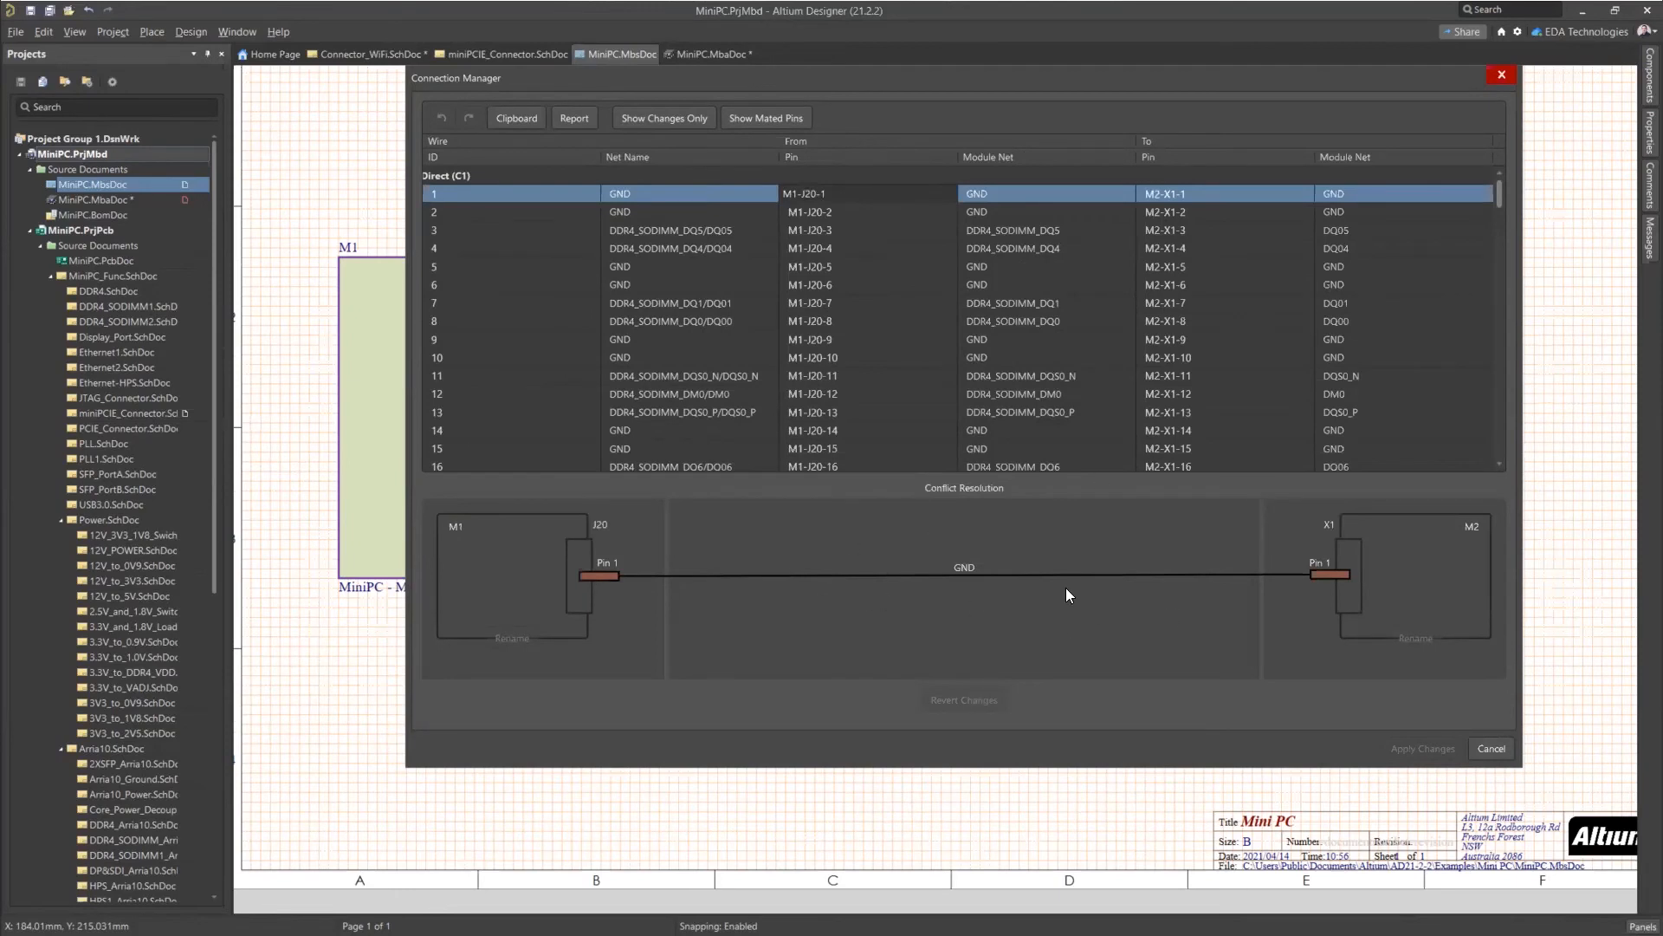
click(699, 299)
click(705, 321)
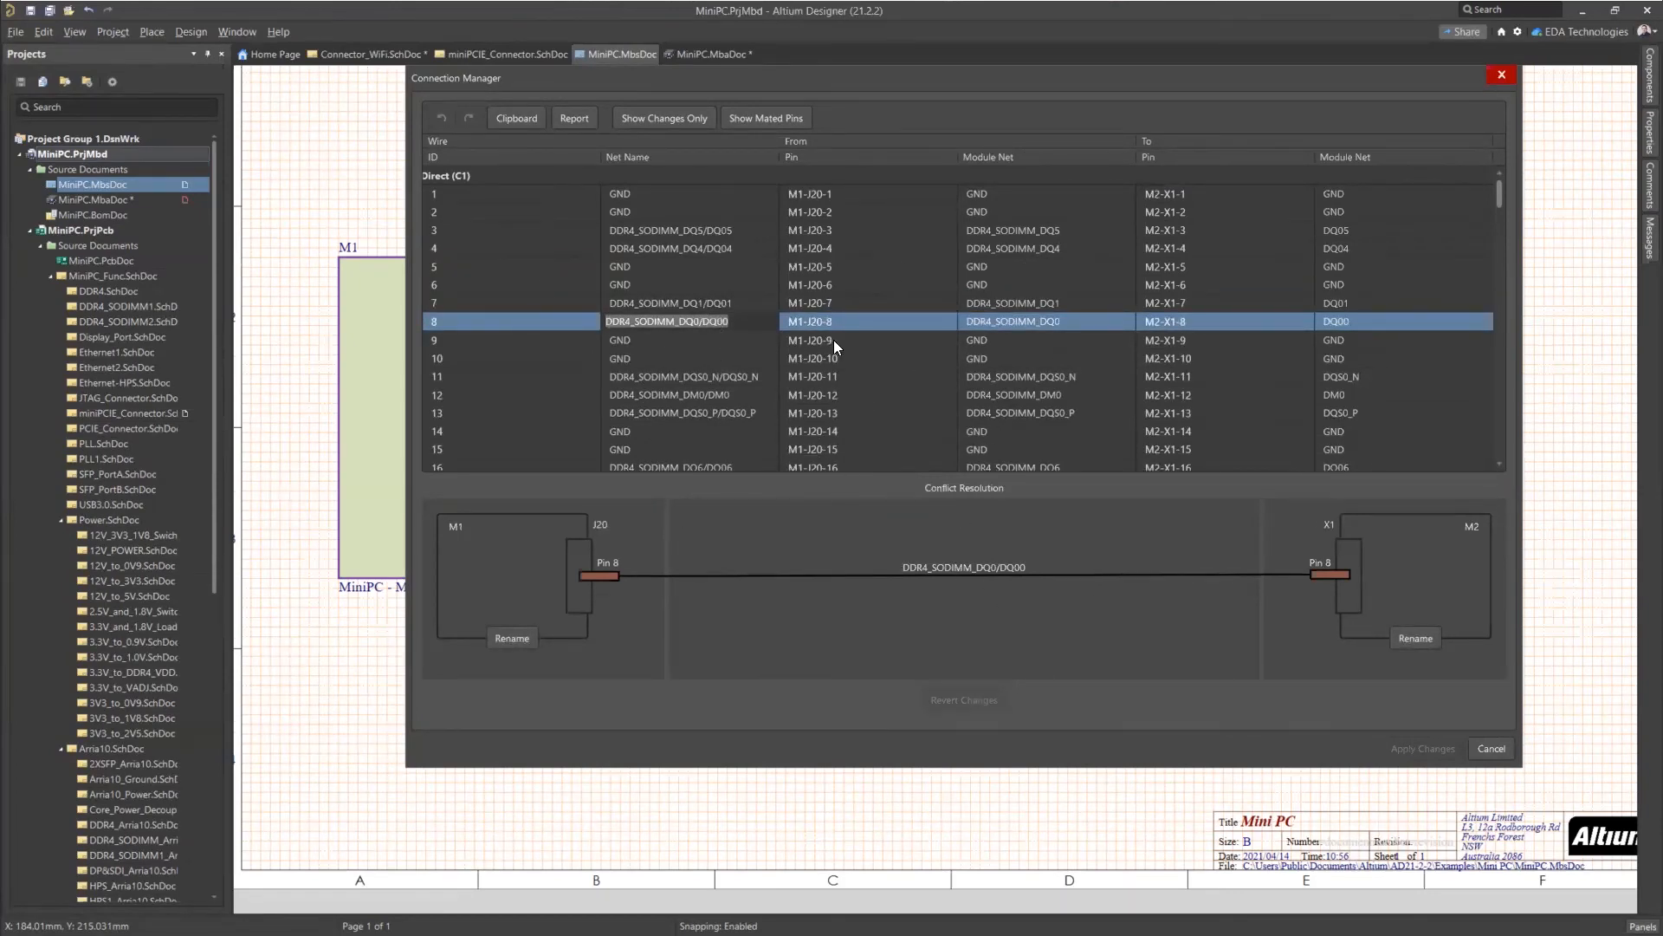
scroll(913, 269, down, 20)
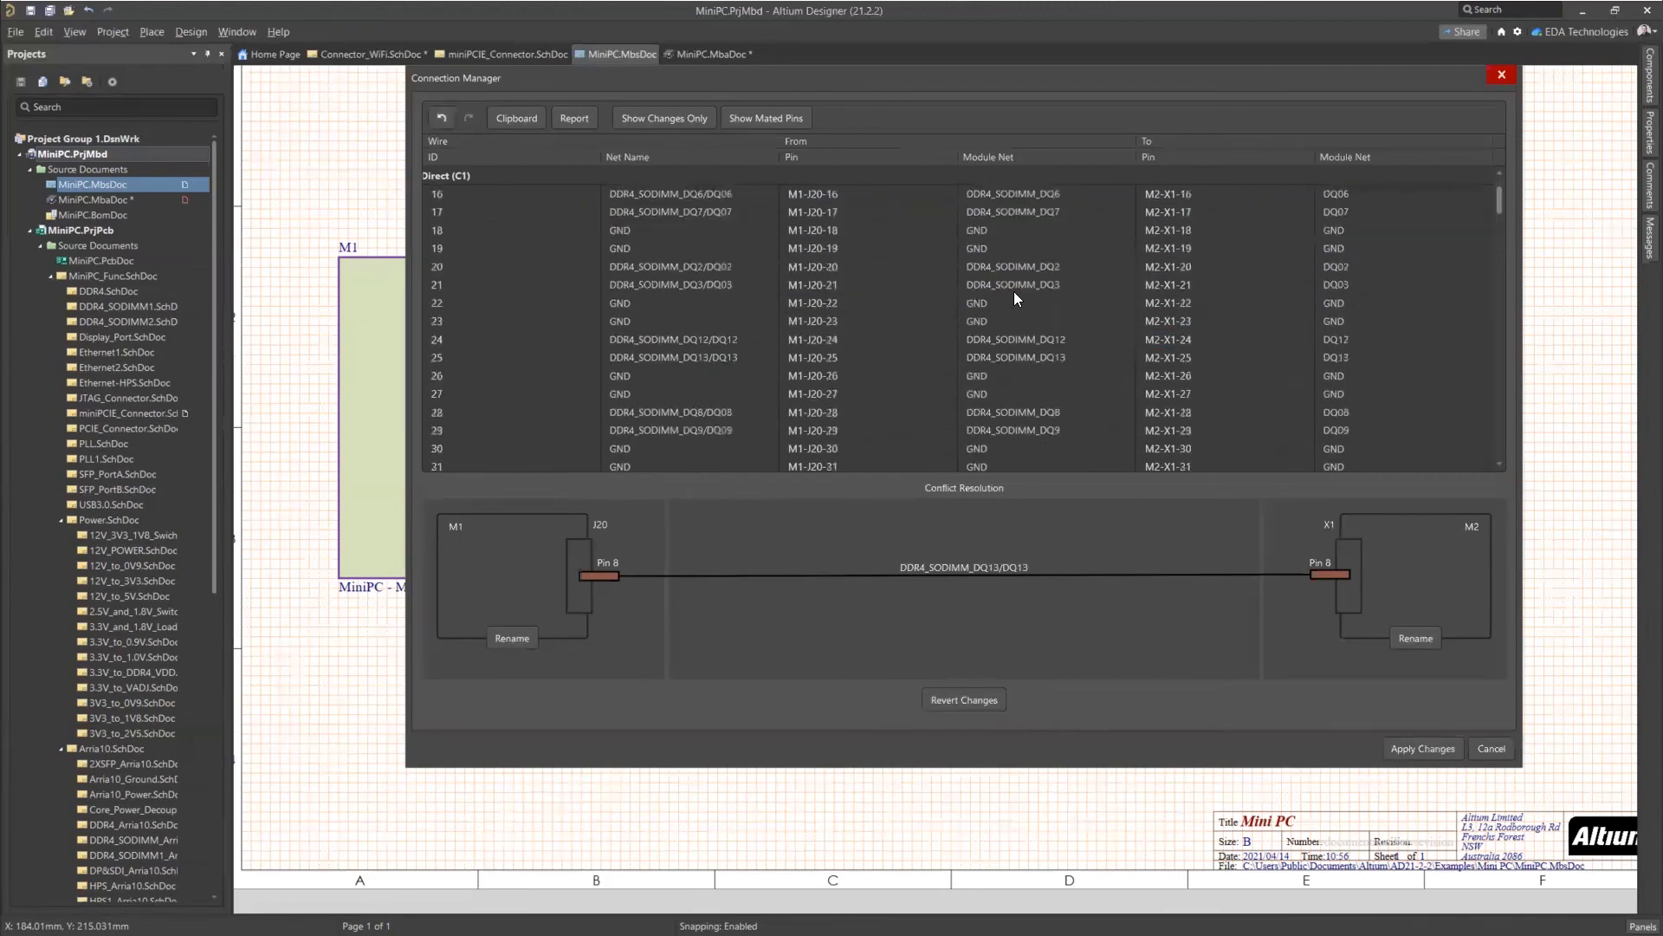
click(1008, 374)
click(1016, 411)
click(1071, 462)
click(1036, 352)
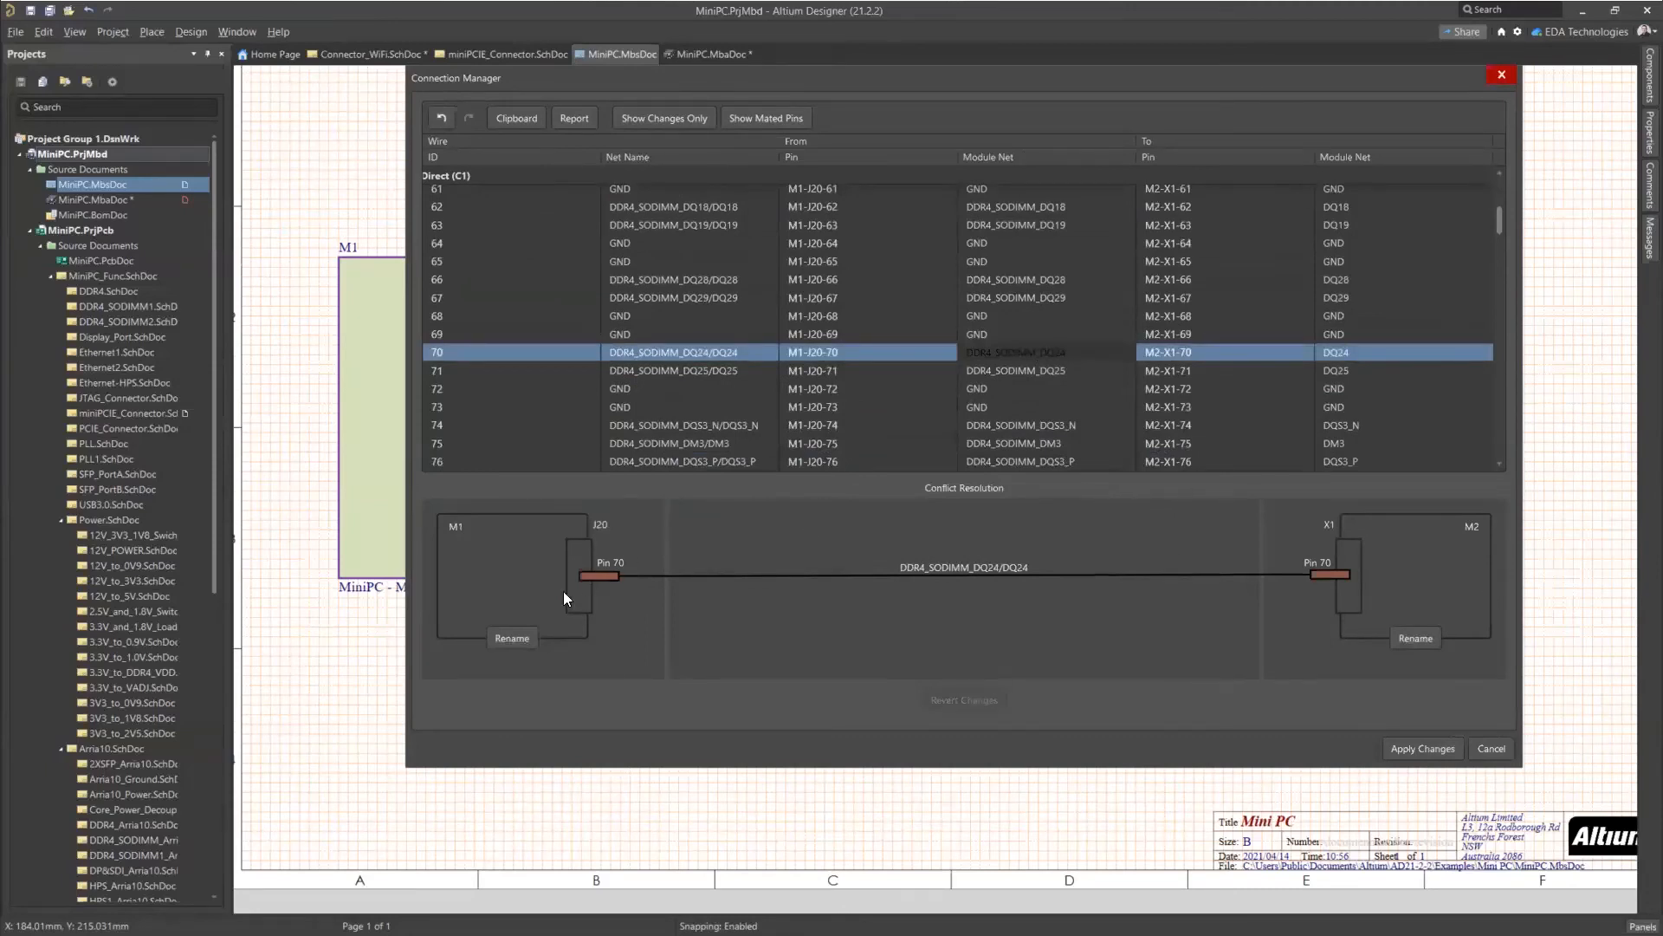
key(Escape)
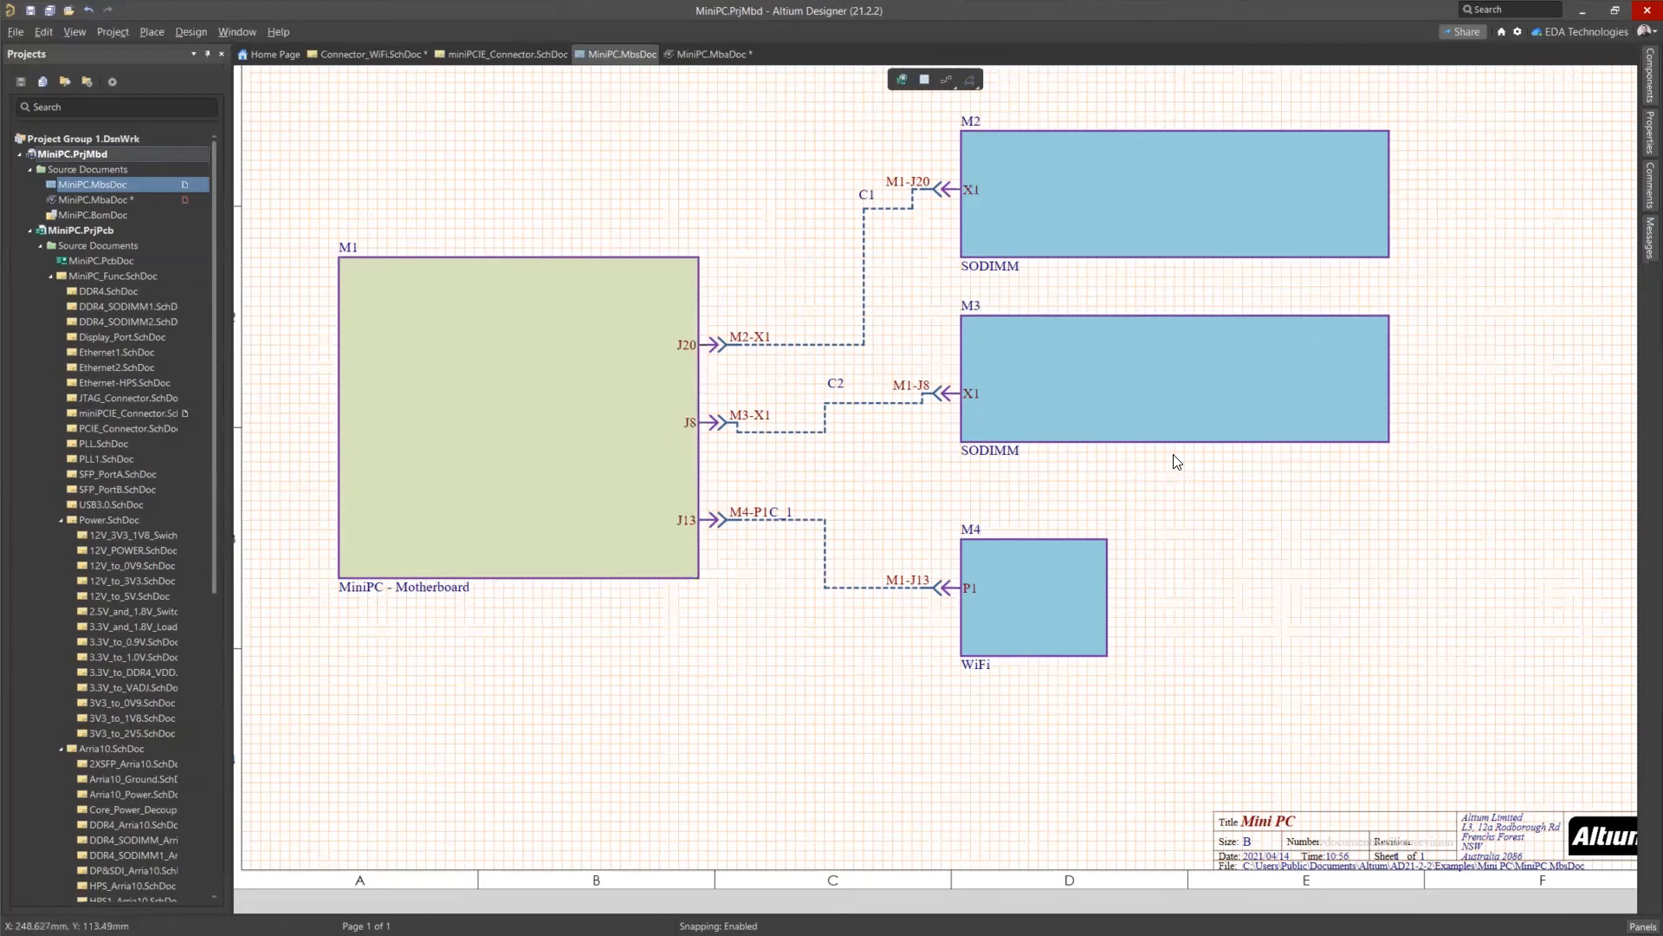
Open MiniPC.BomDoc, widen the ModuleAssembly column and sort the bill of materials by it.
click(118, 216)
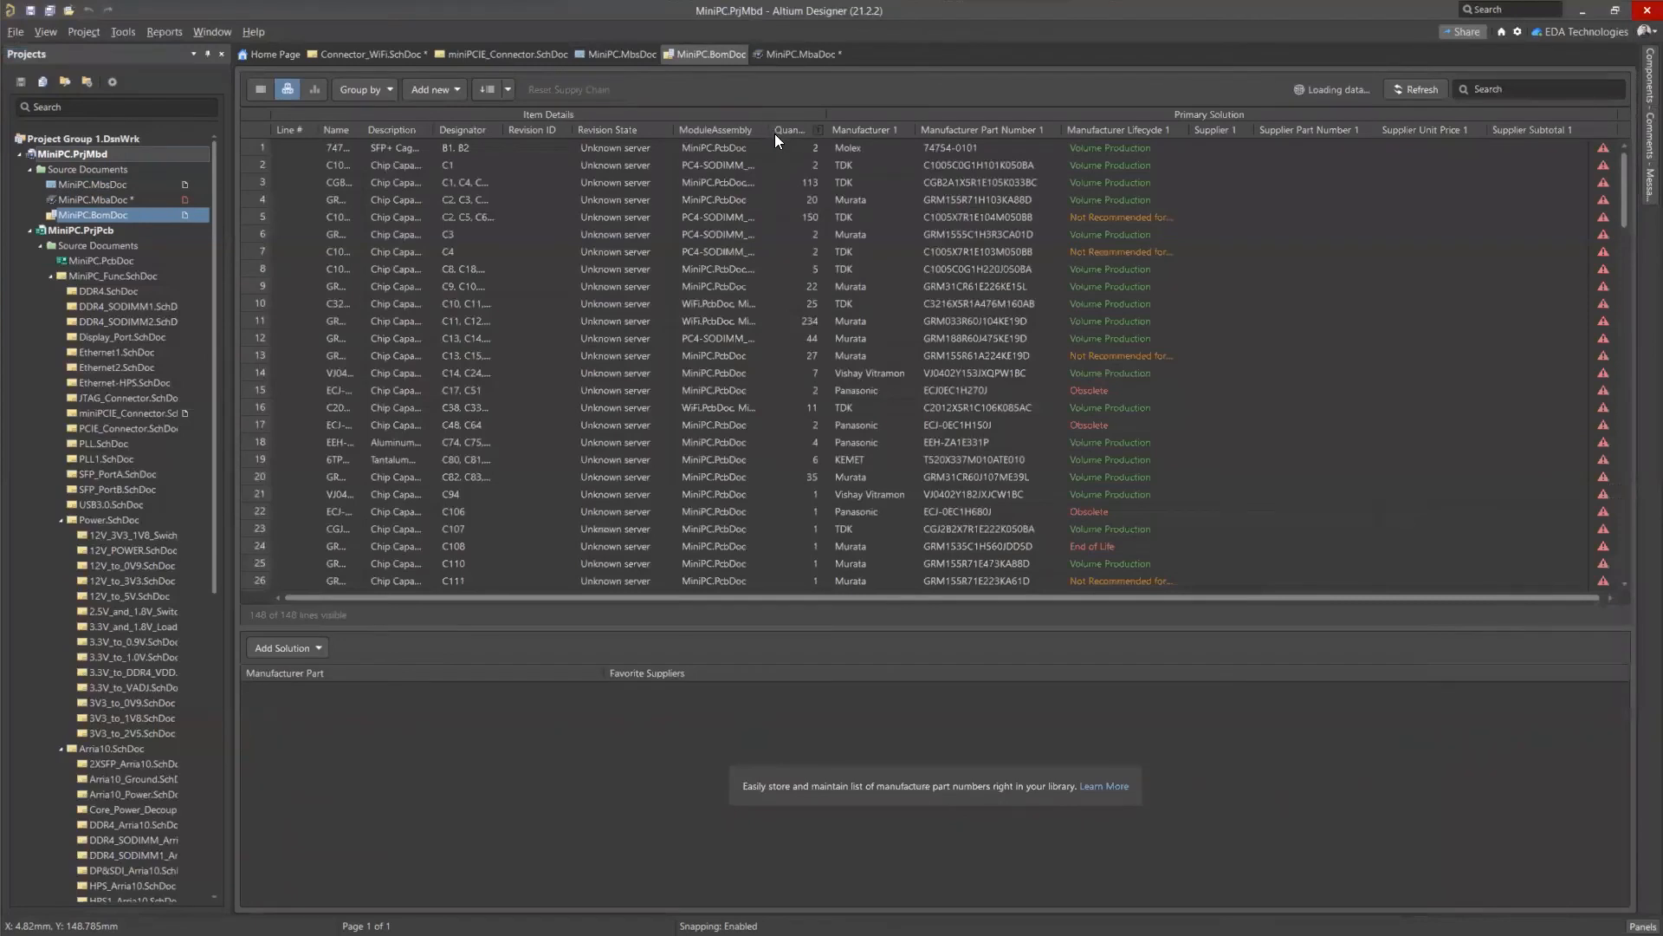
drag(771, 127, 996, 146)
click(799, 128)
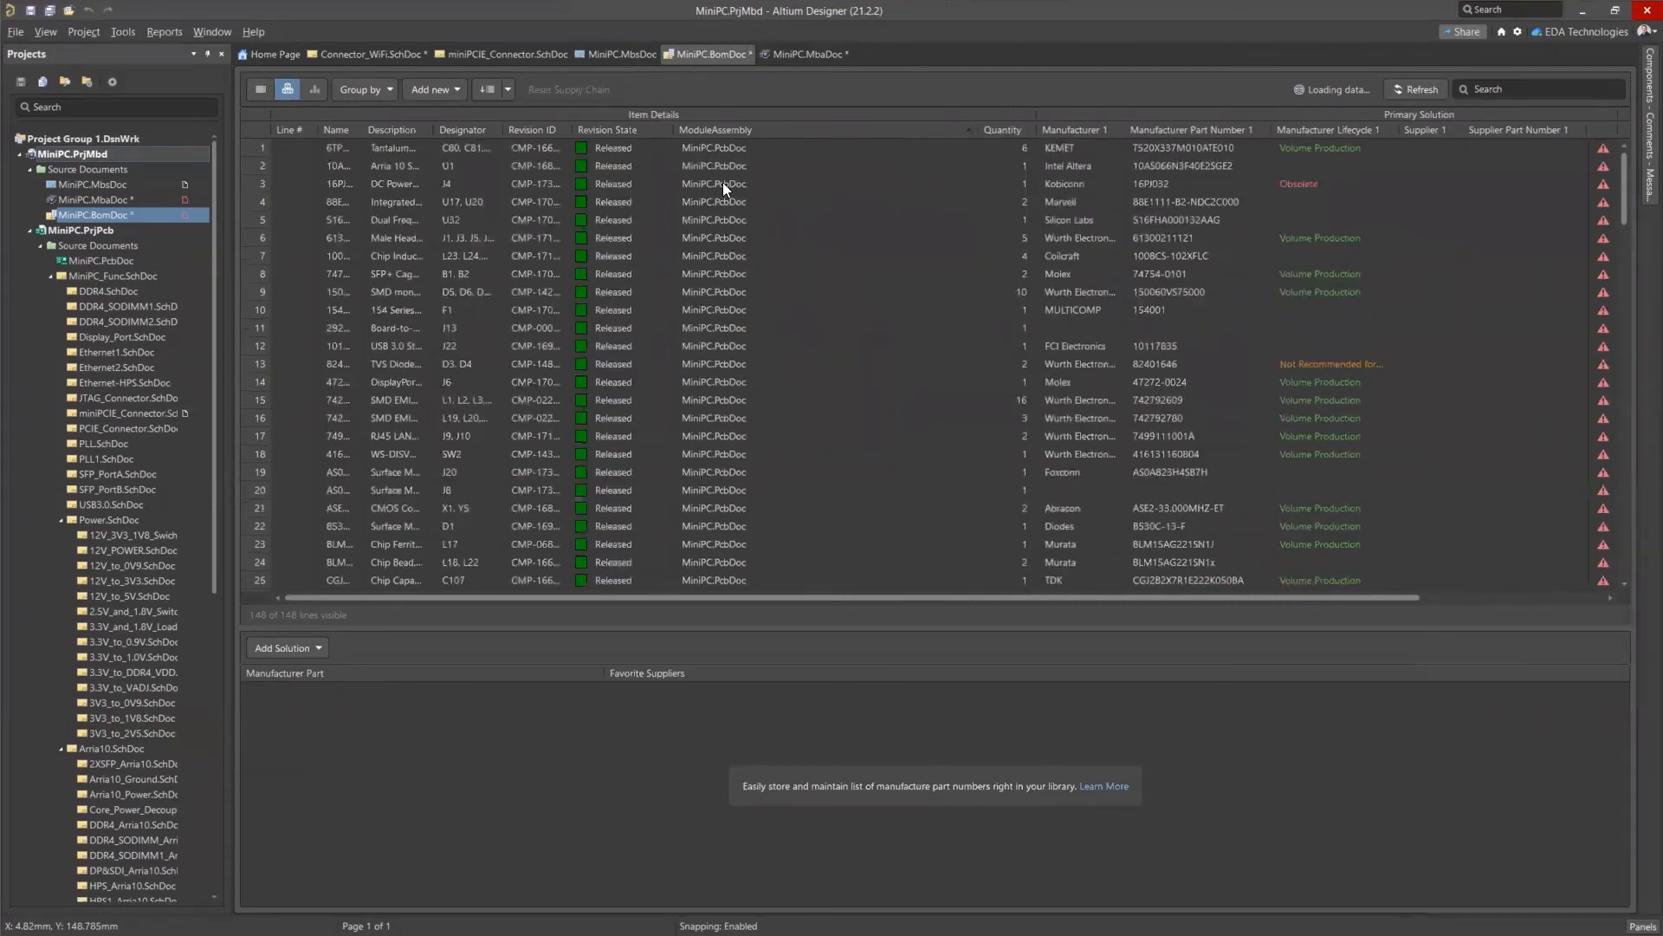
Review which boards use each part down the BOM list and show the supplier solutions for line 123.
scroll(764, 154, down, 18)
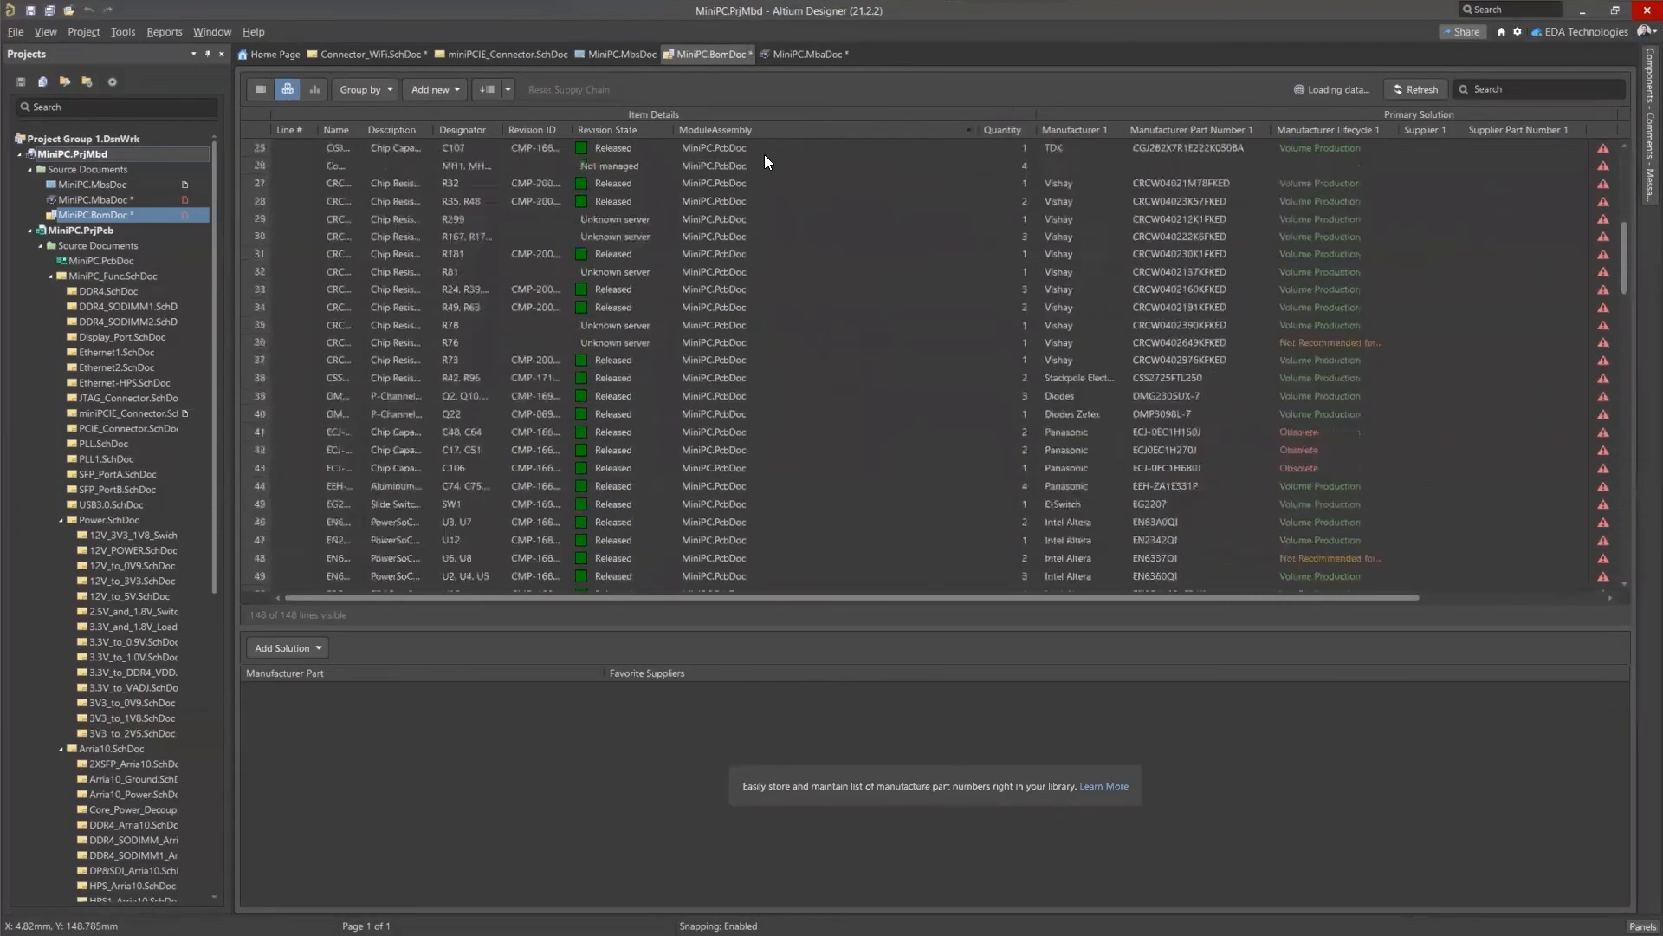
scroll(748, 250, down, 19)
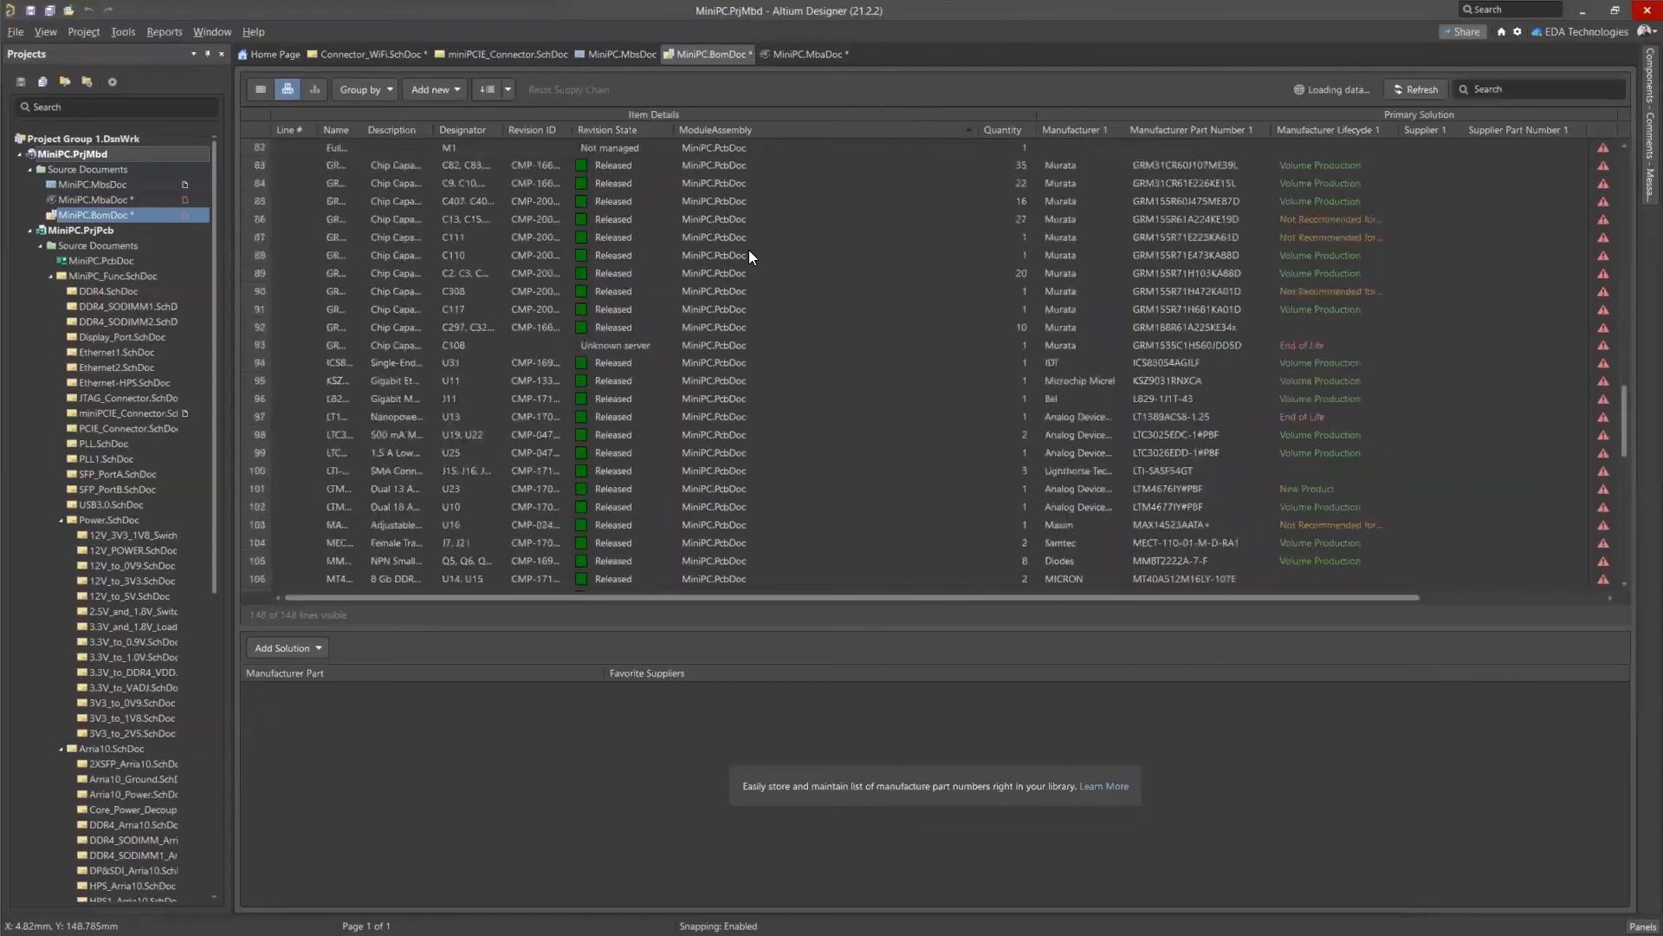
click(815, 346)
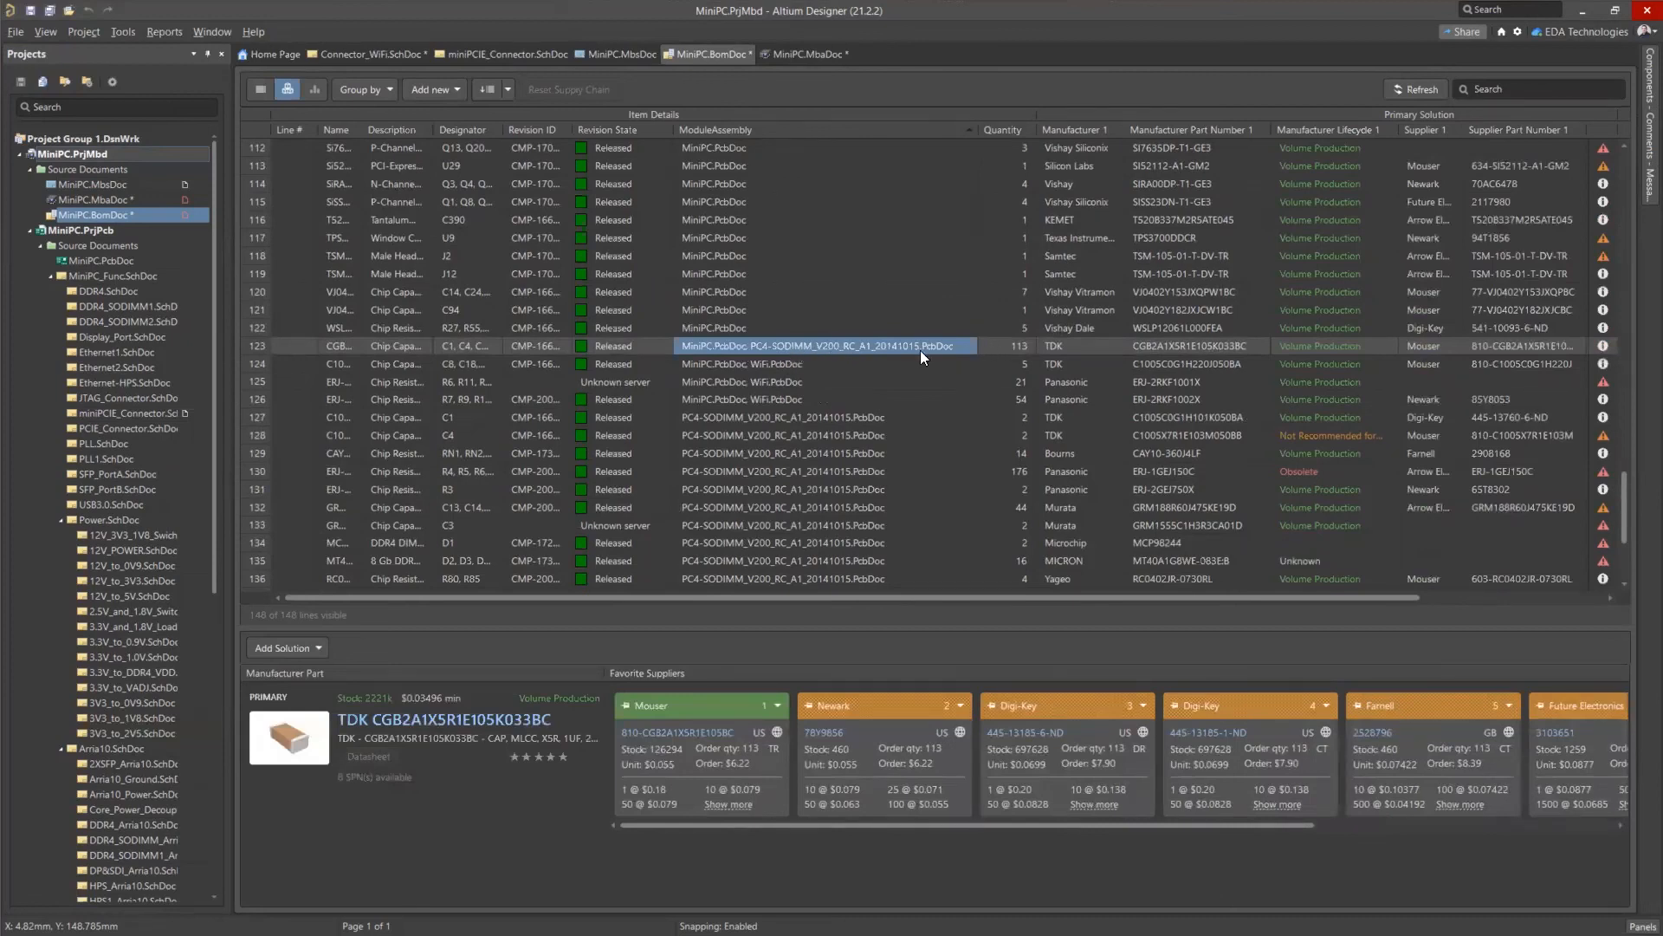
scroll(817, 468, down, 4)
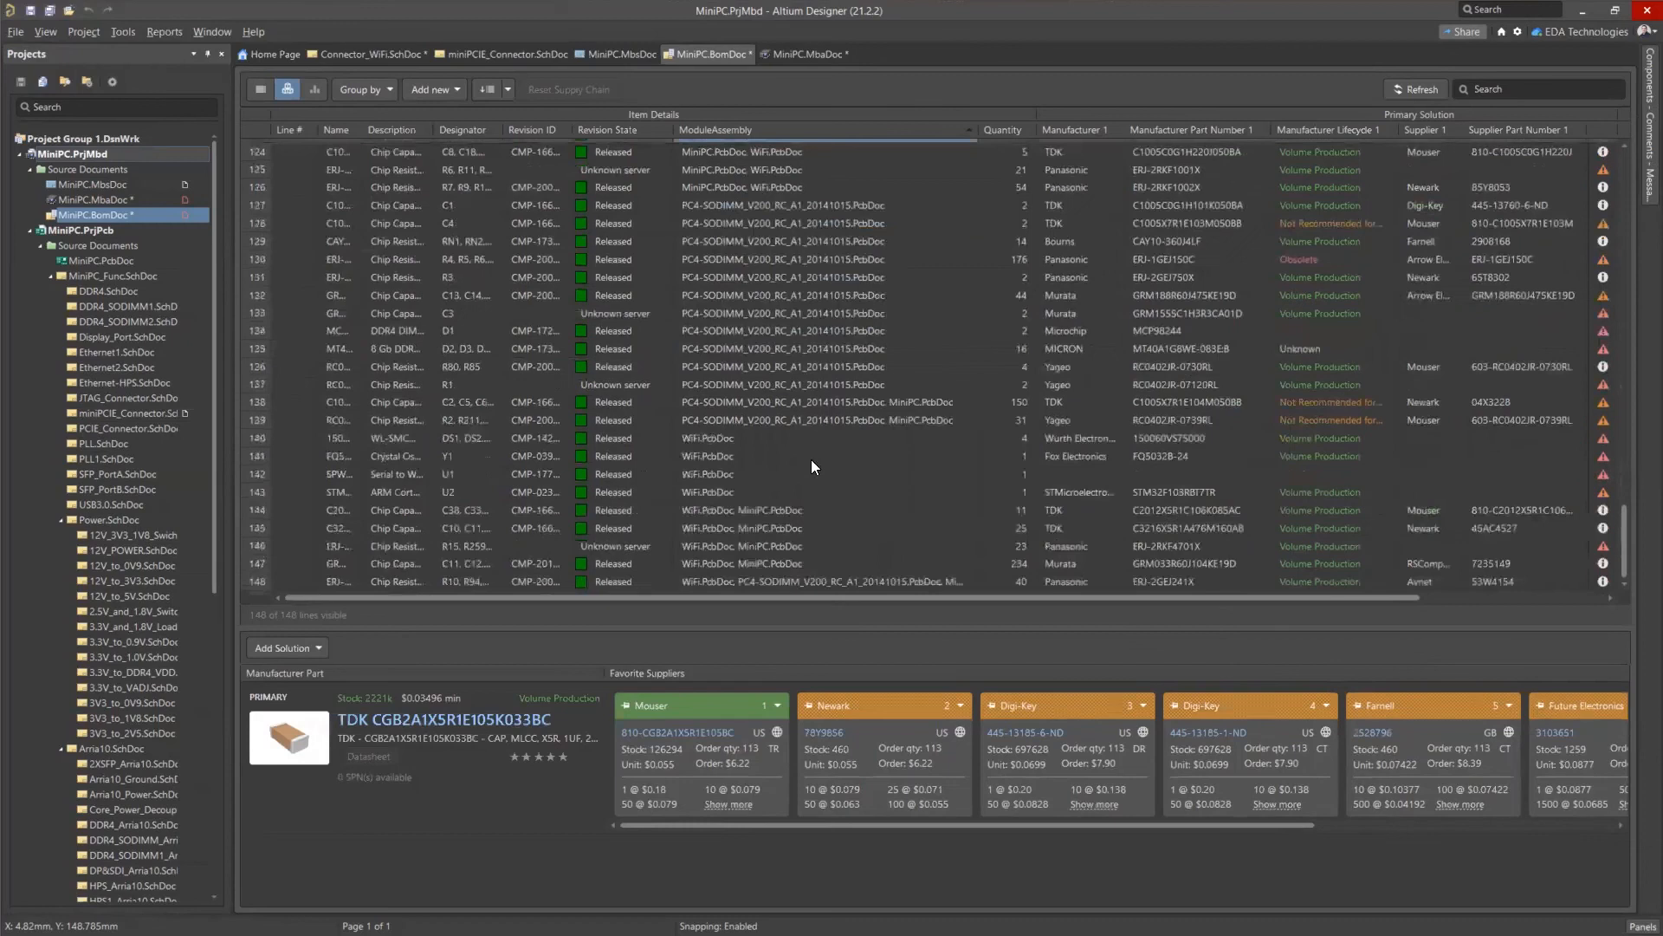
Inspect the manufacturer part, lifecycle and supplier details of BOM lines 144, 130, 136 and 147.
click(741, 513)
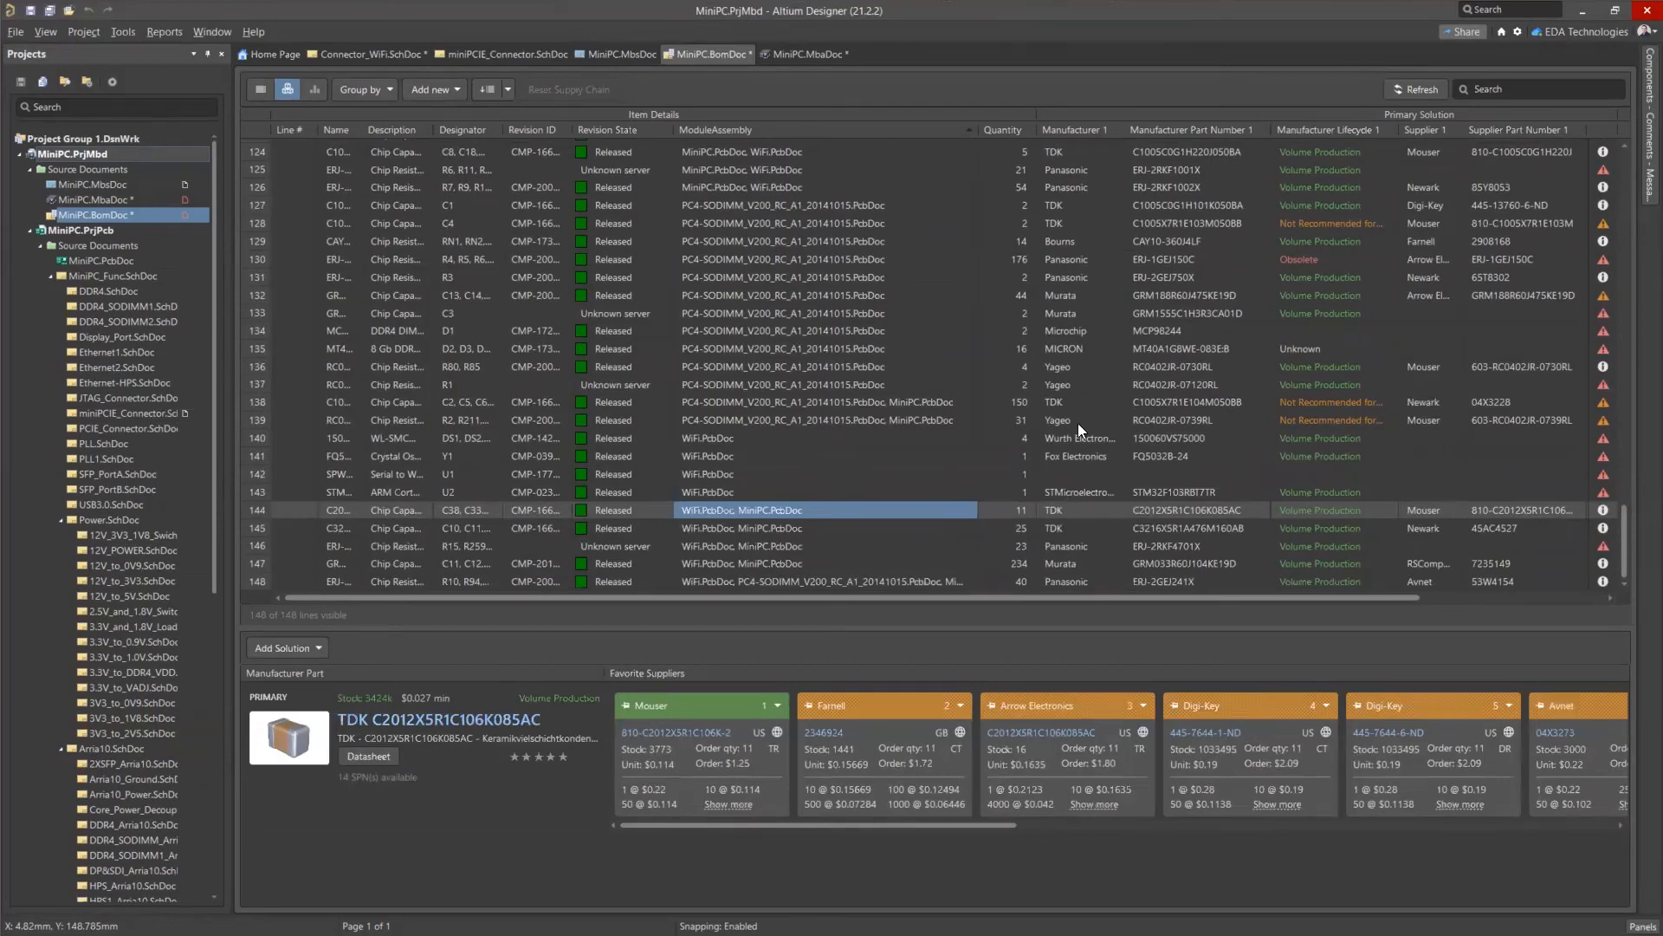
click(1304, 259)
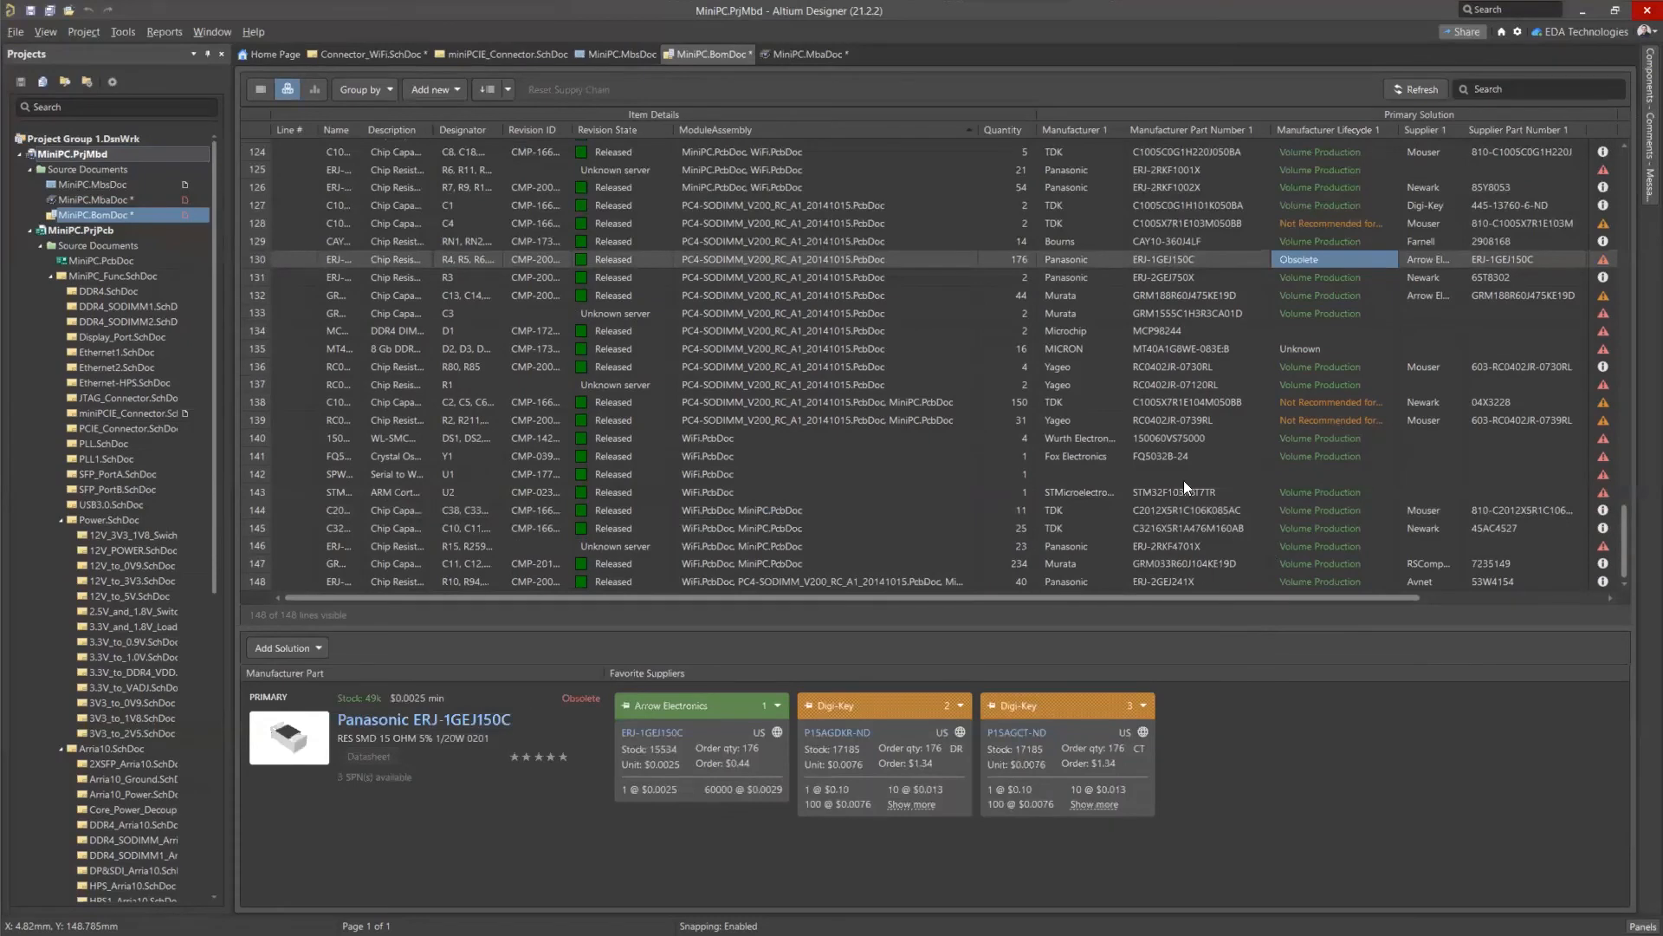
click(1324, 369)
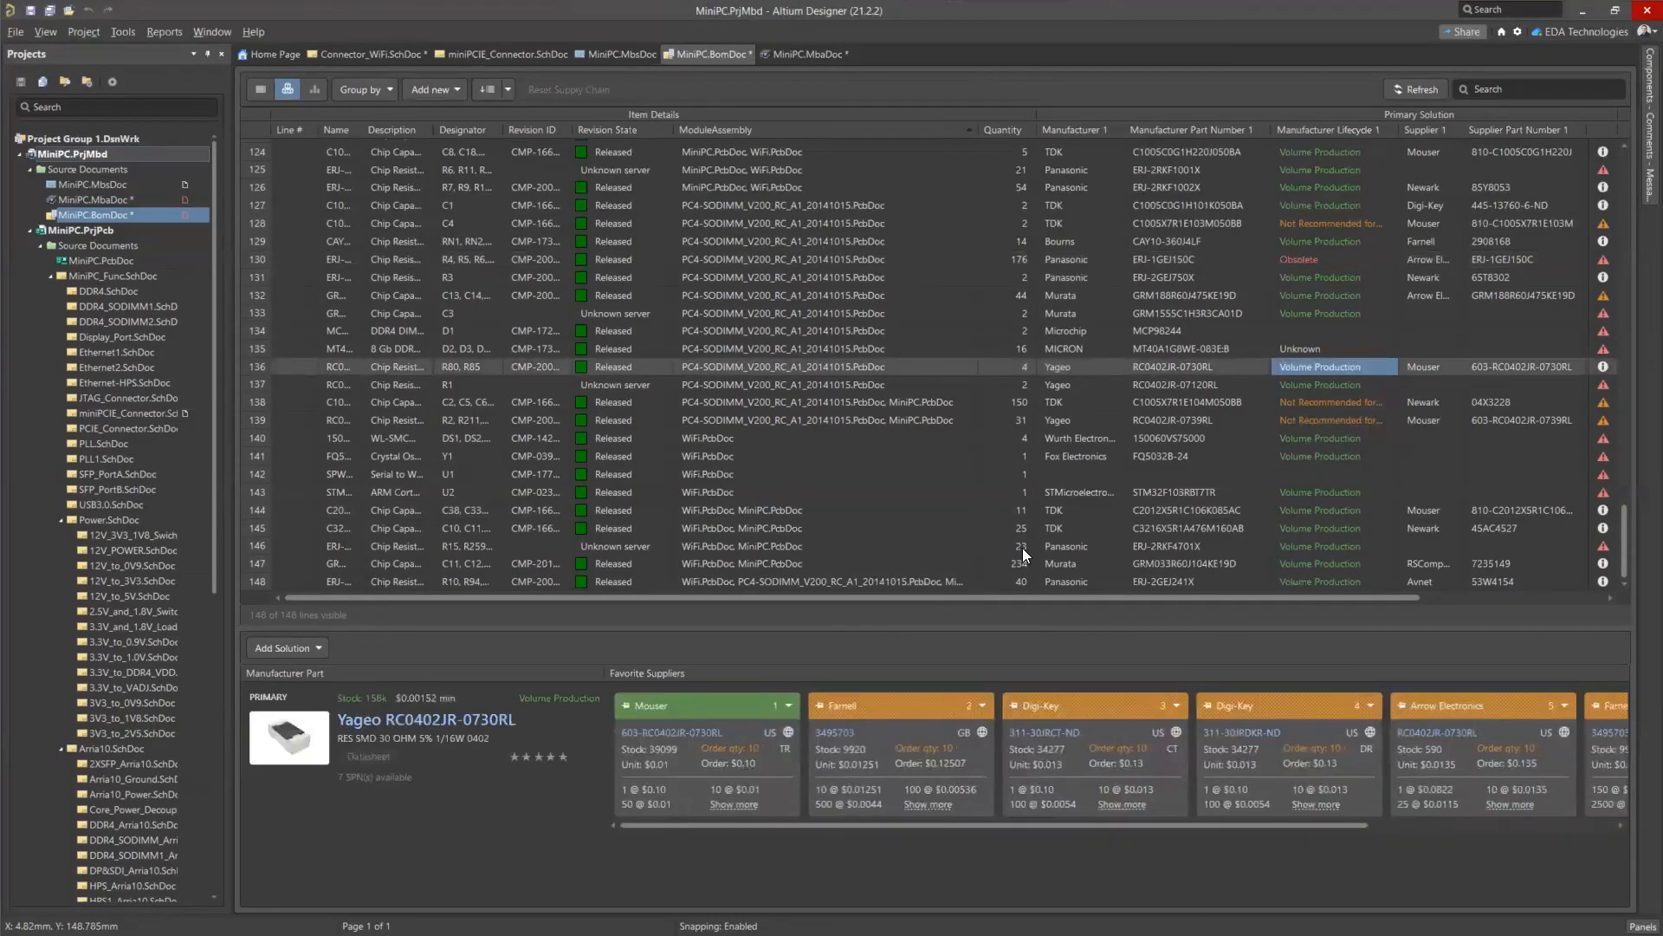
click(1226, 561)
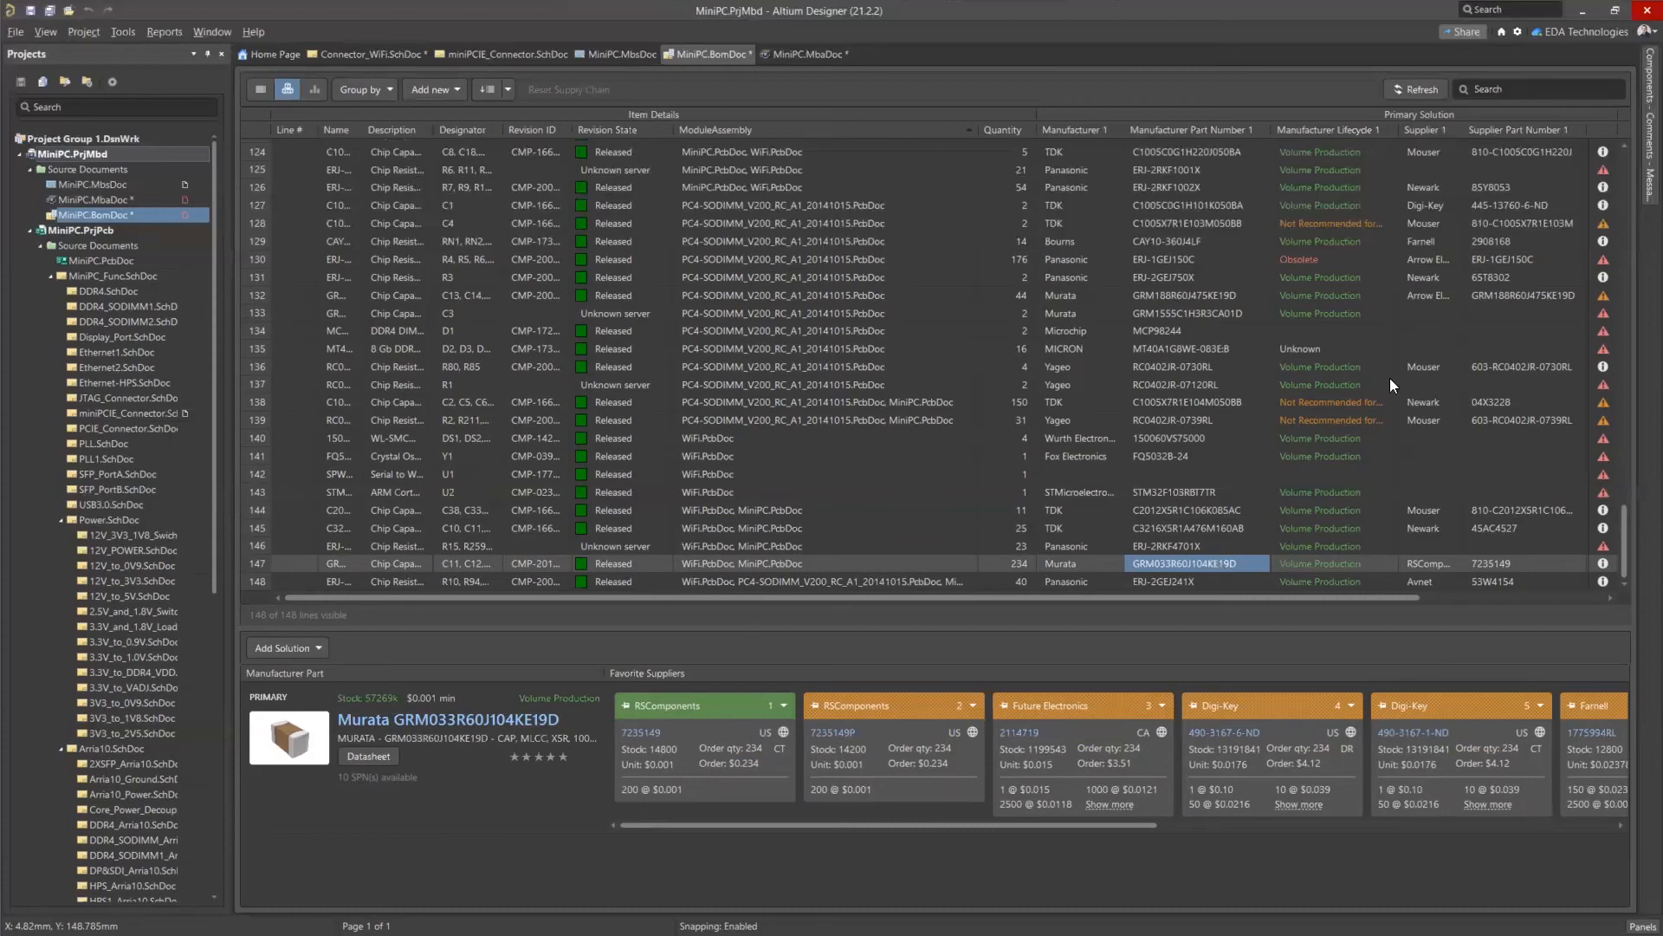
Set the BOM's production quantity to 100 and review the supplier unit prices and subtotals.
mouse_move(1644, 155)
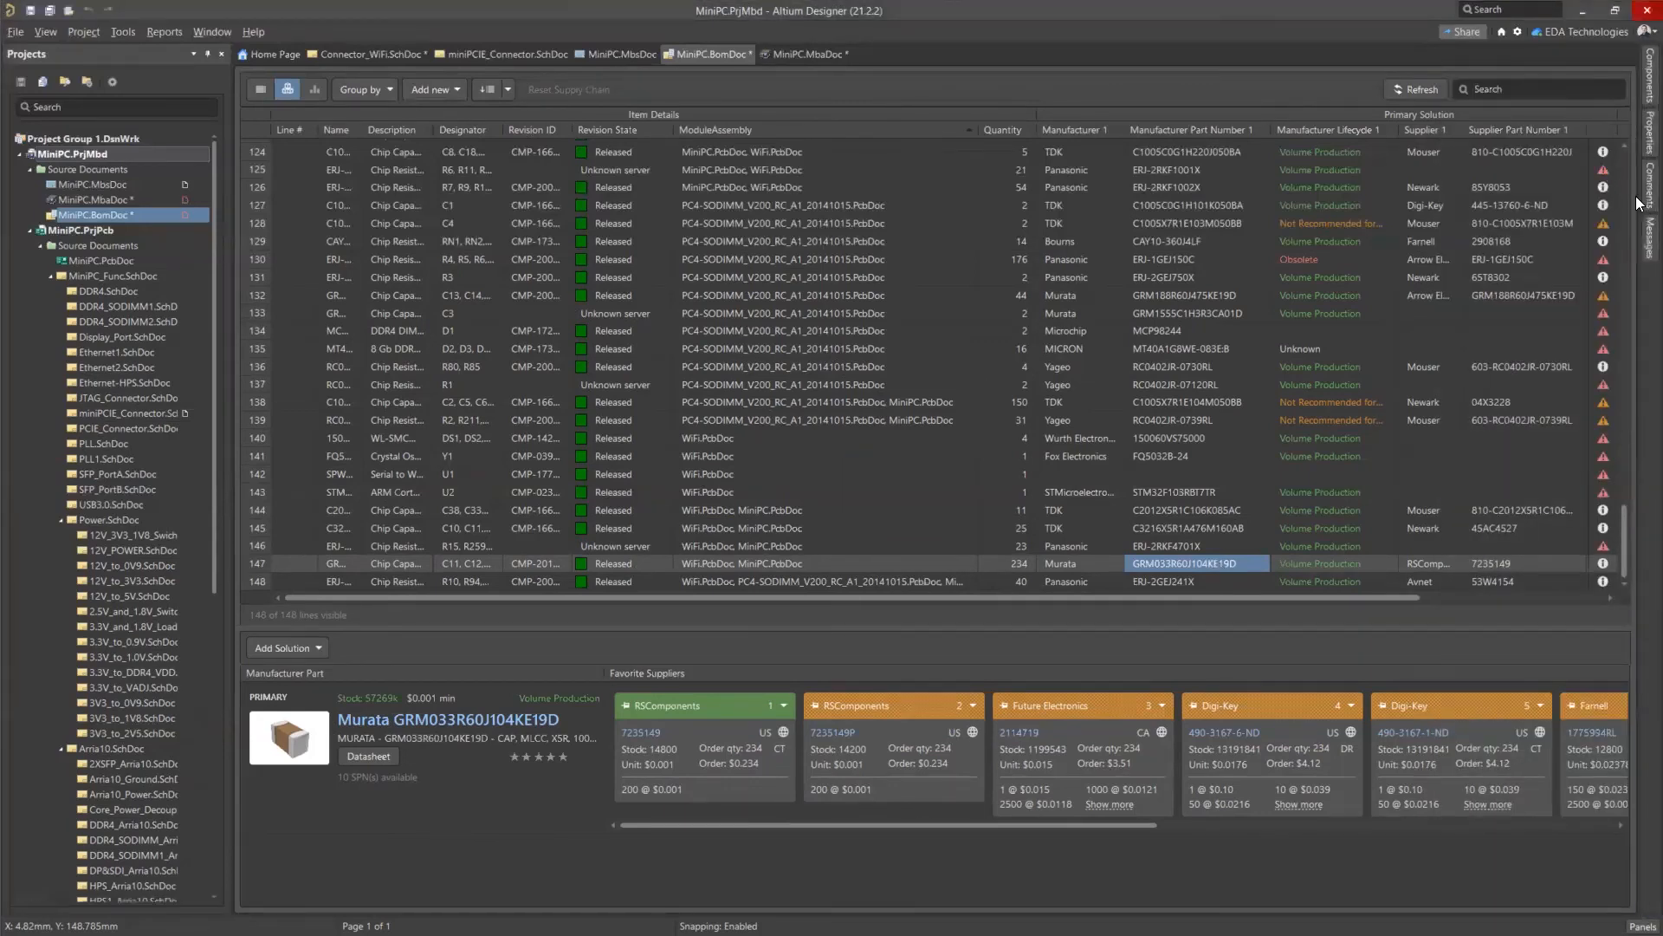
key(F11)
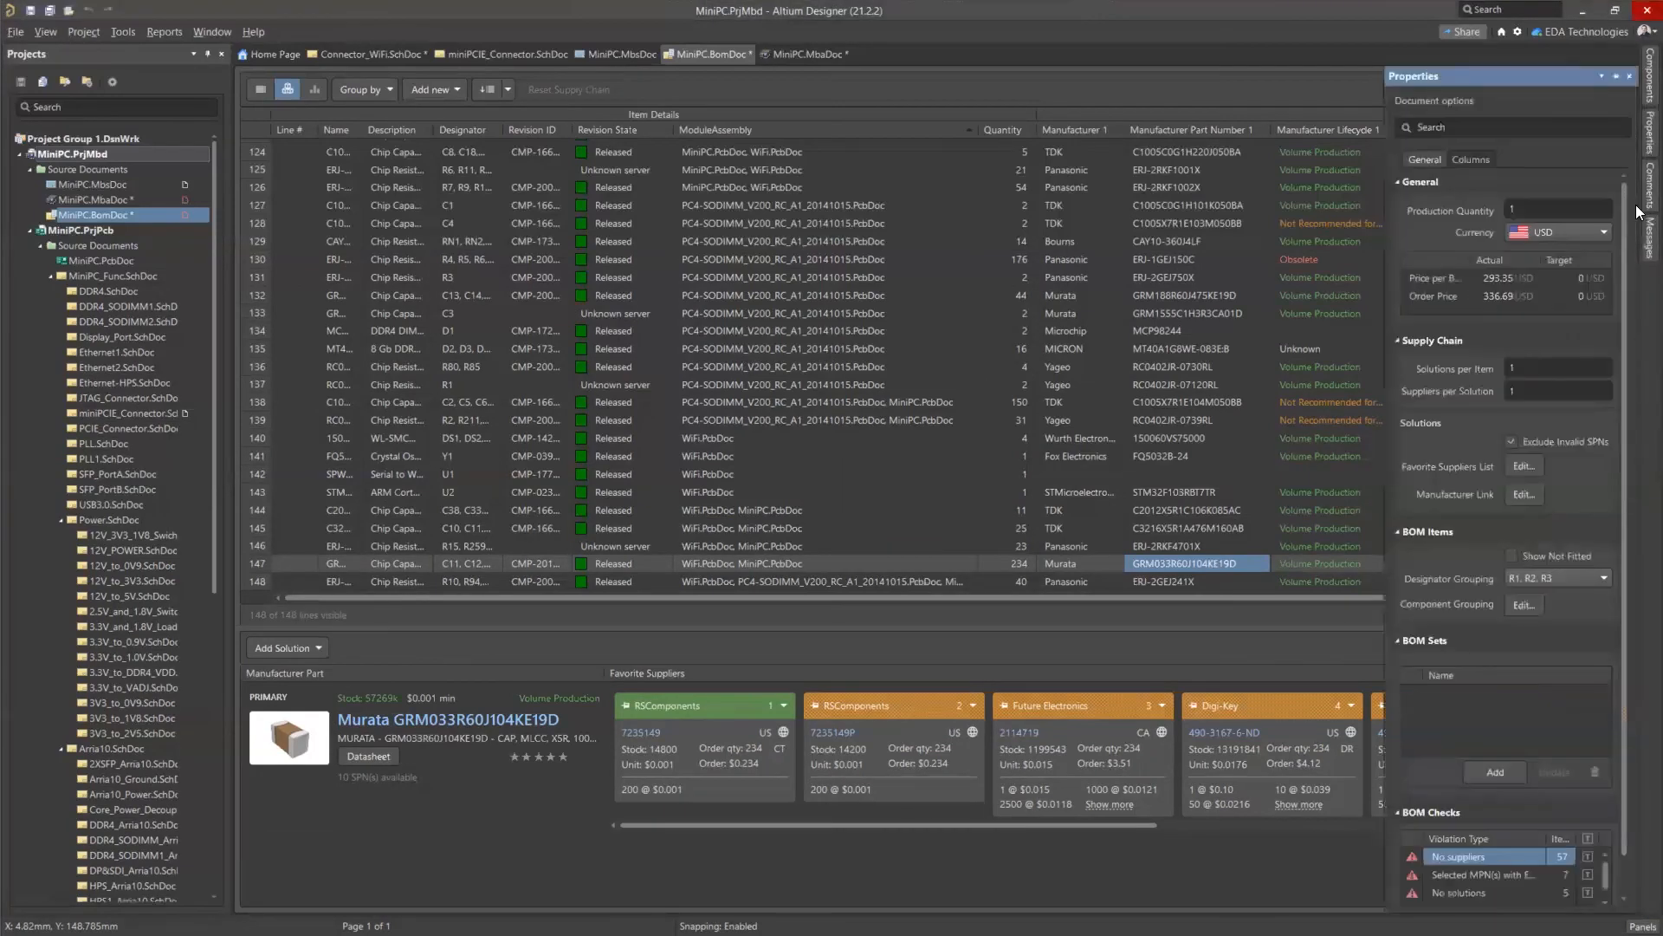
key(F11)
click(1638, 128)
text(00)
key(Return)
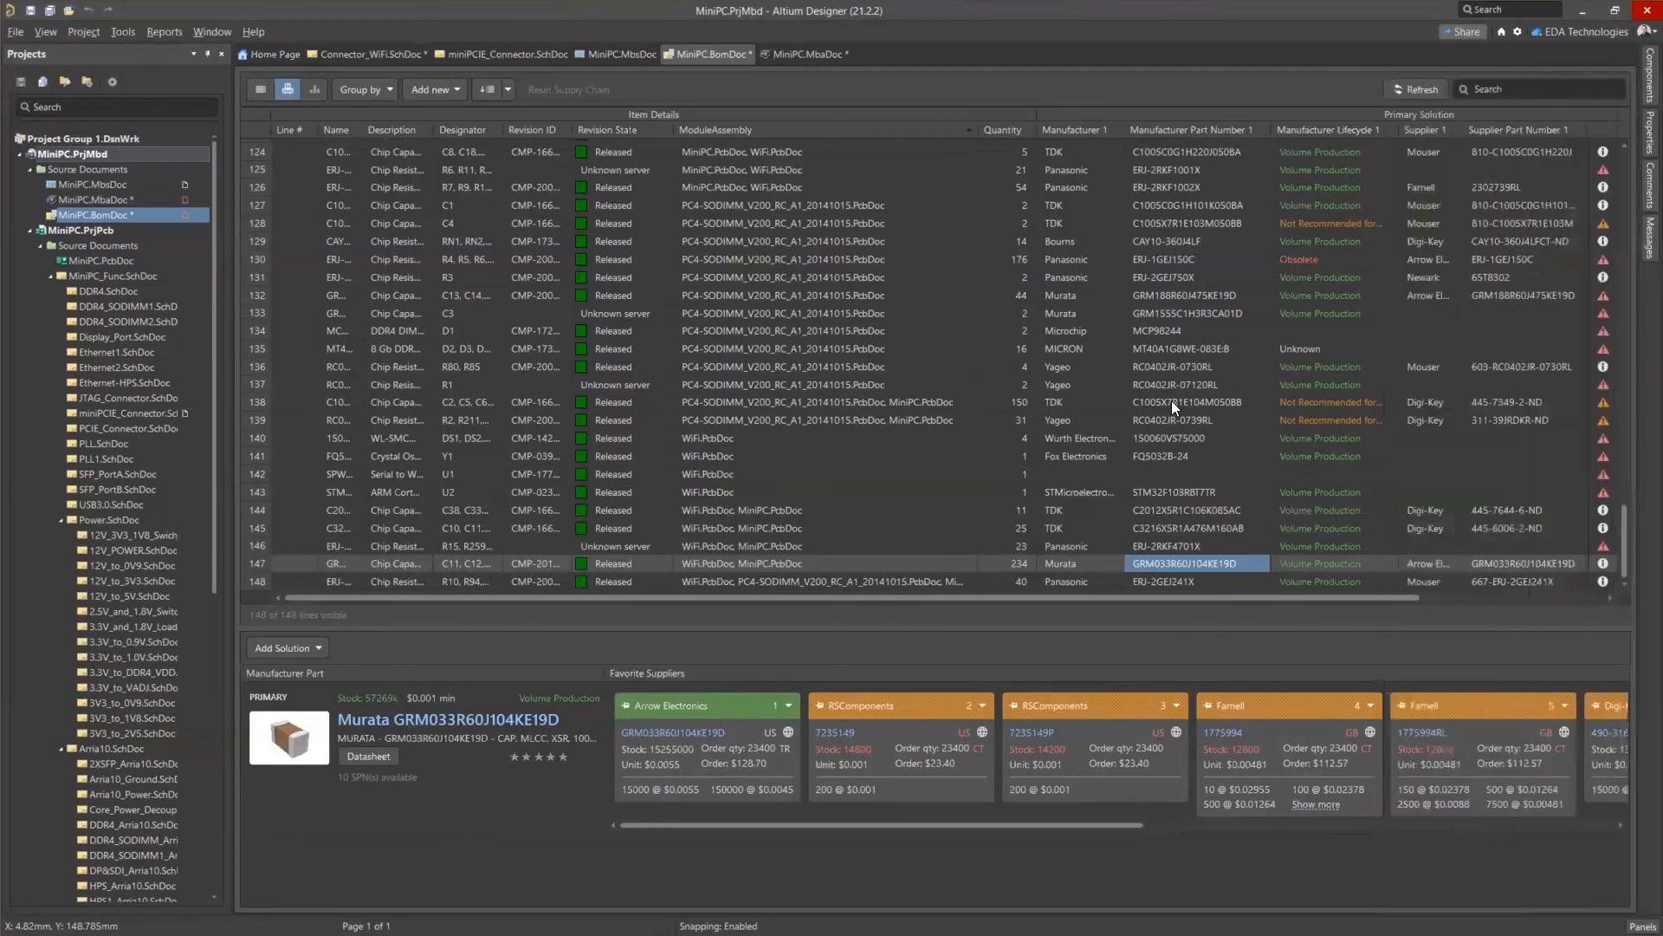
scroll(1134, 497, up, 5)
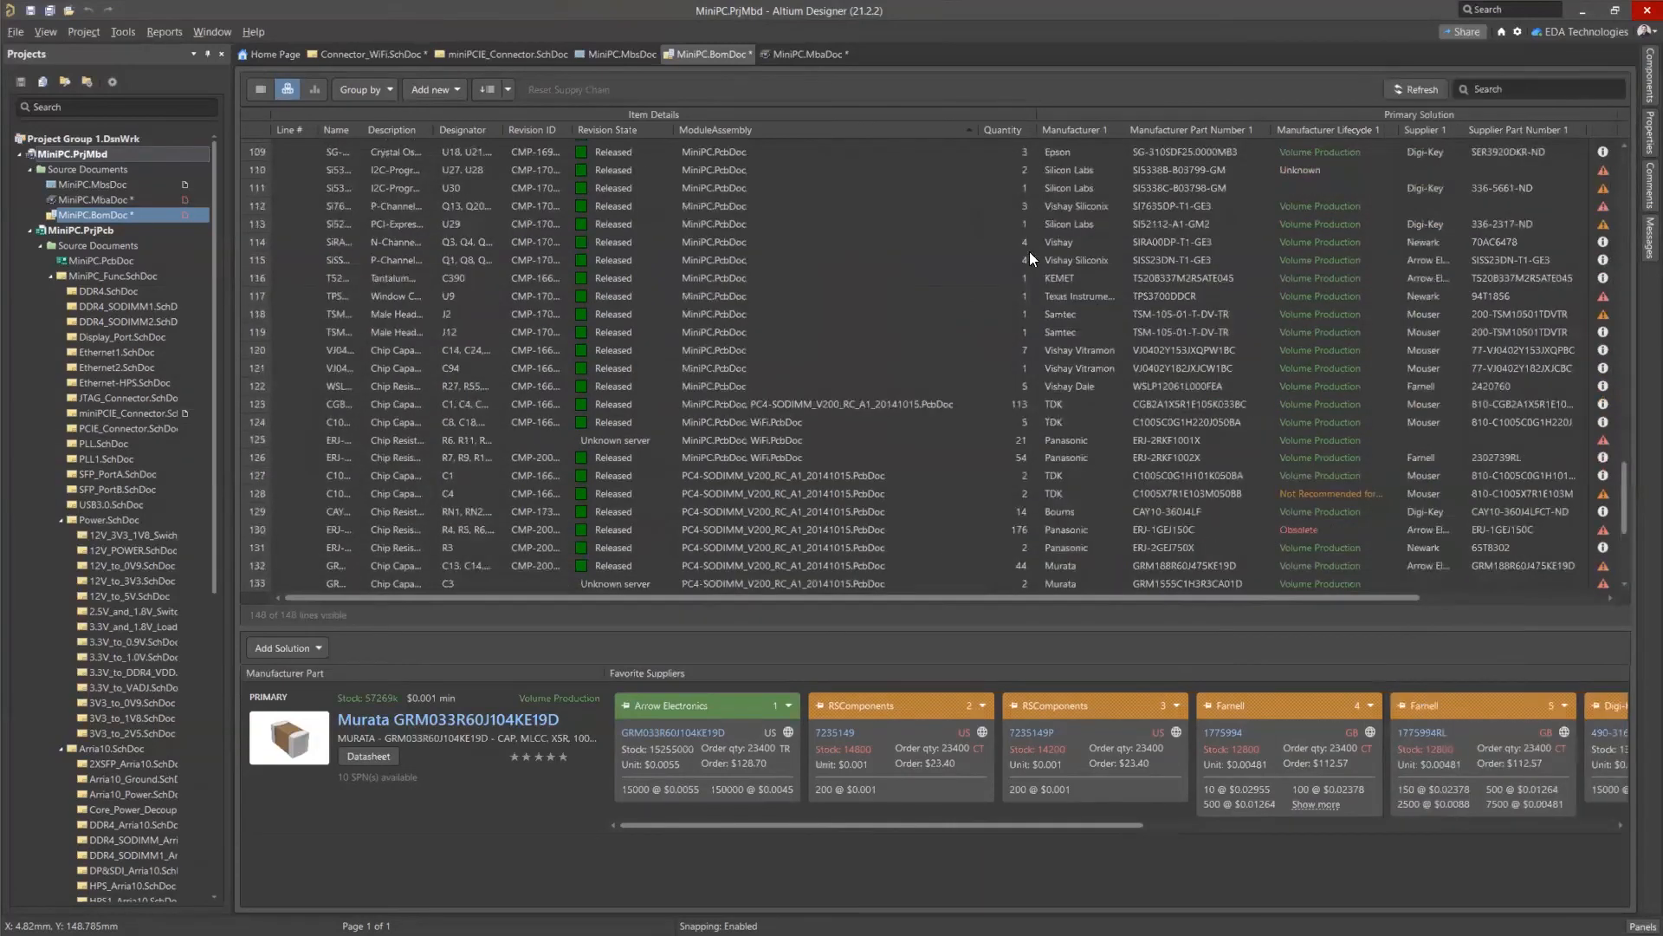
drag(1026, 599, 1386, 596)
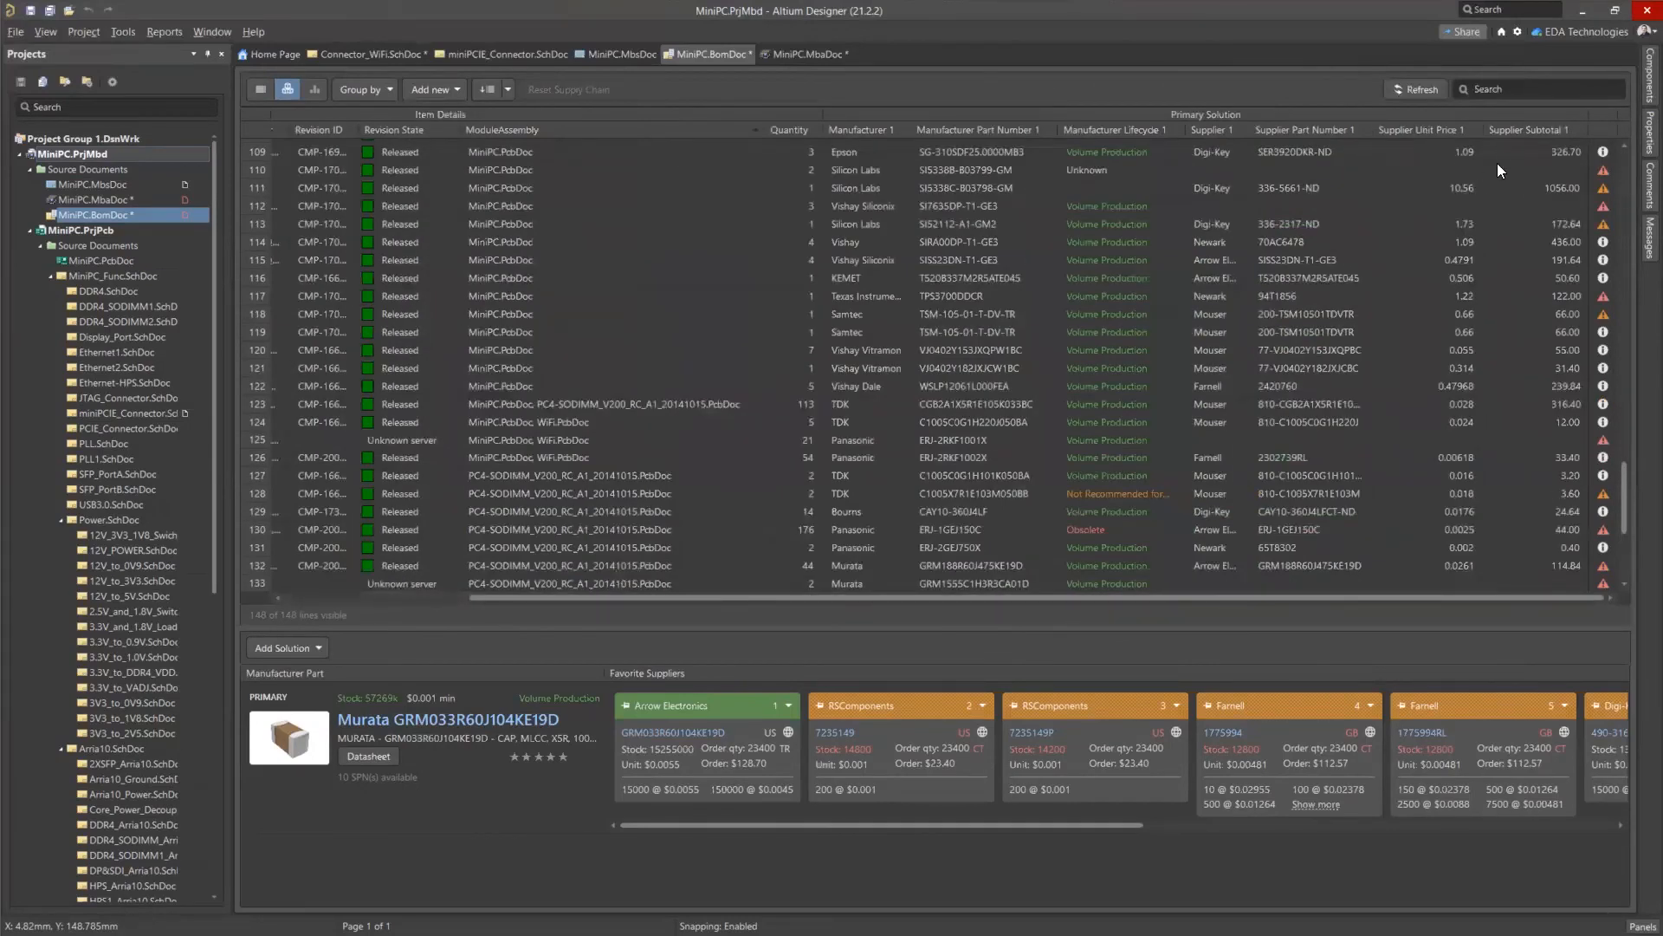
scroll(1514, 482, down, 5)
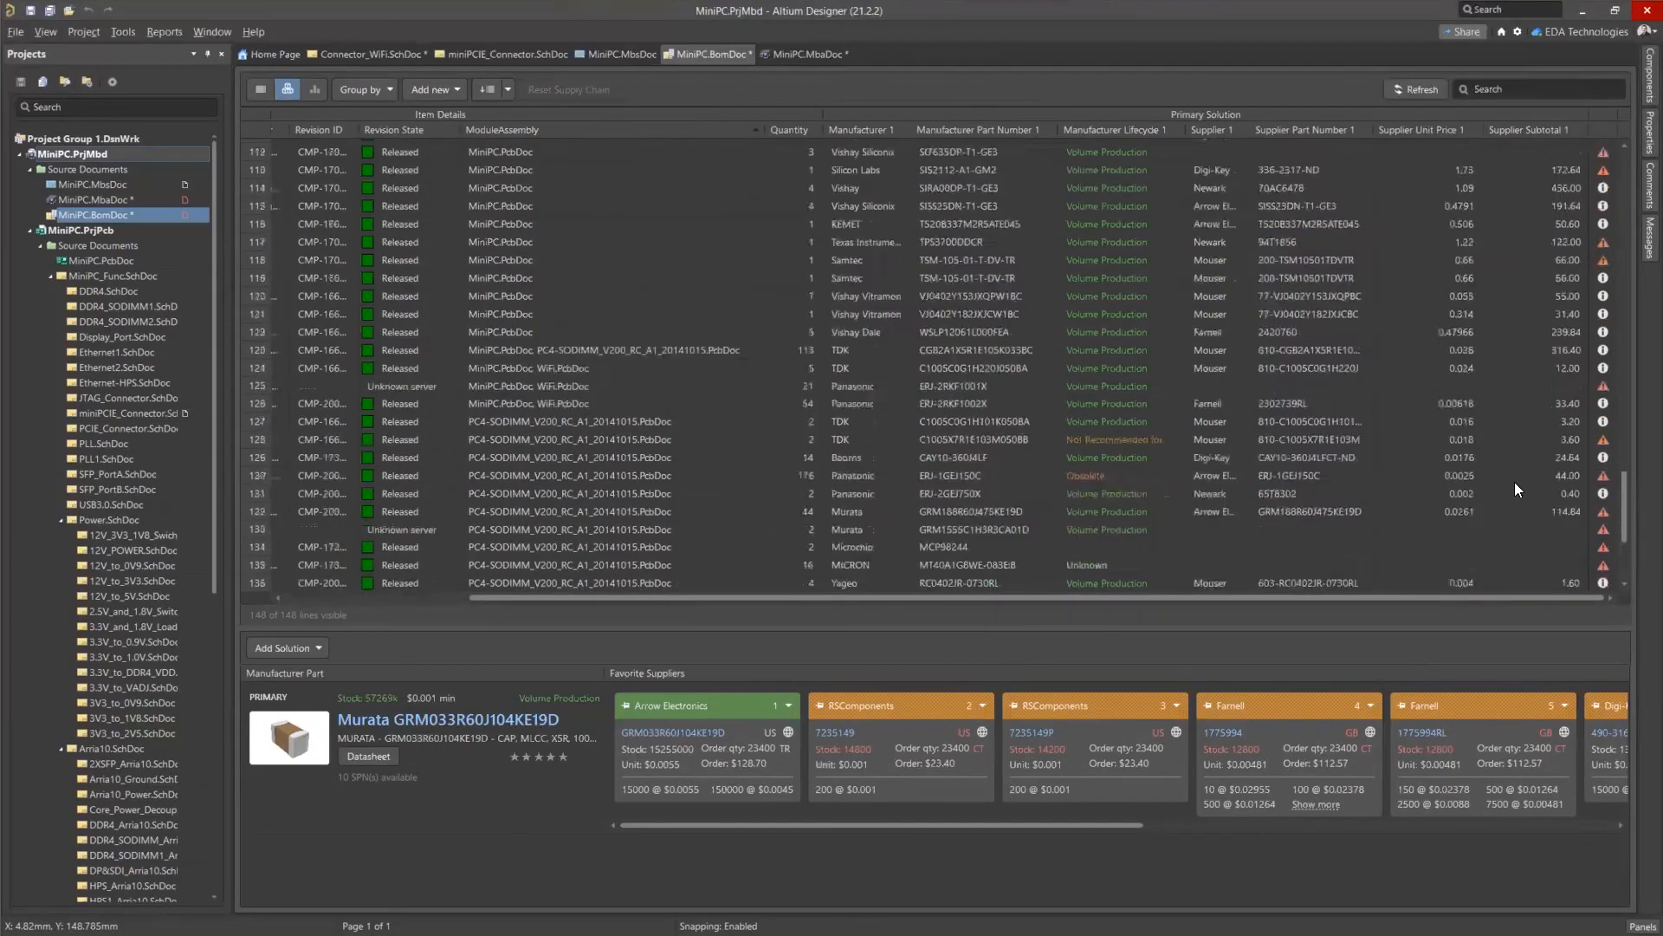
Set the BOM's production quantity to 1.
click(1636, 141)
click(1574, 201)
text(1)
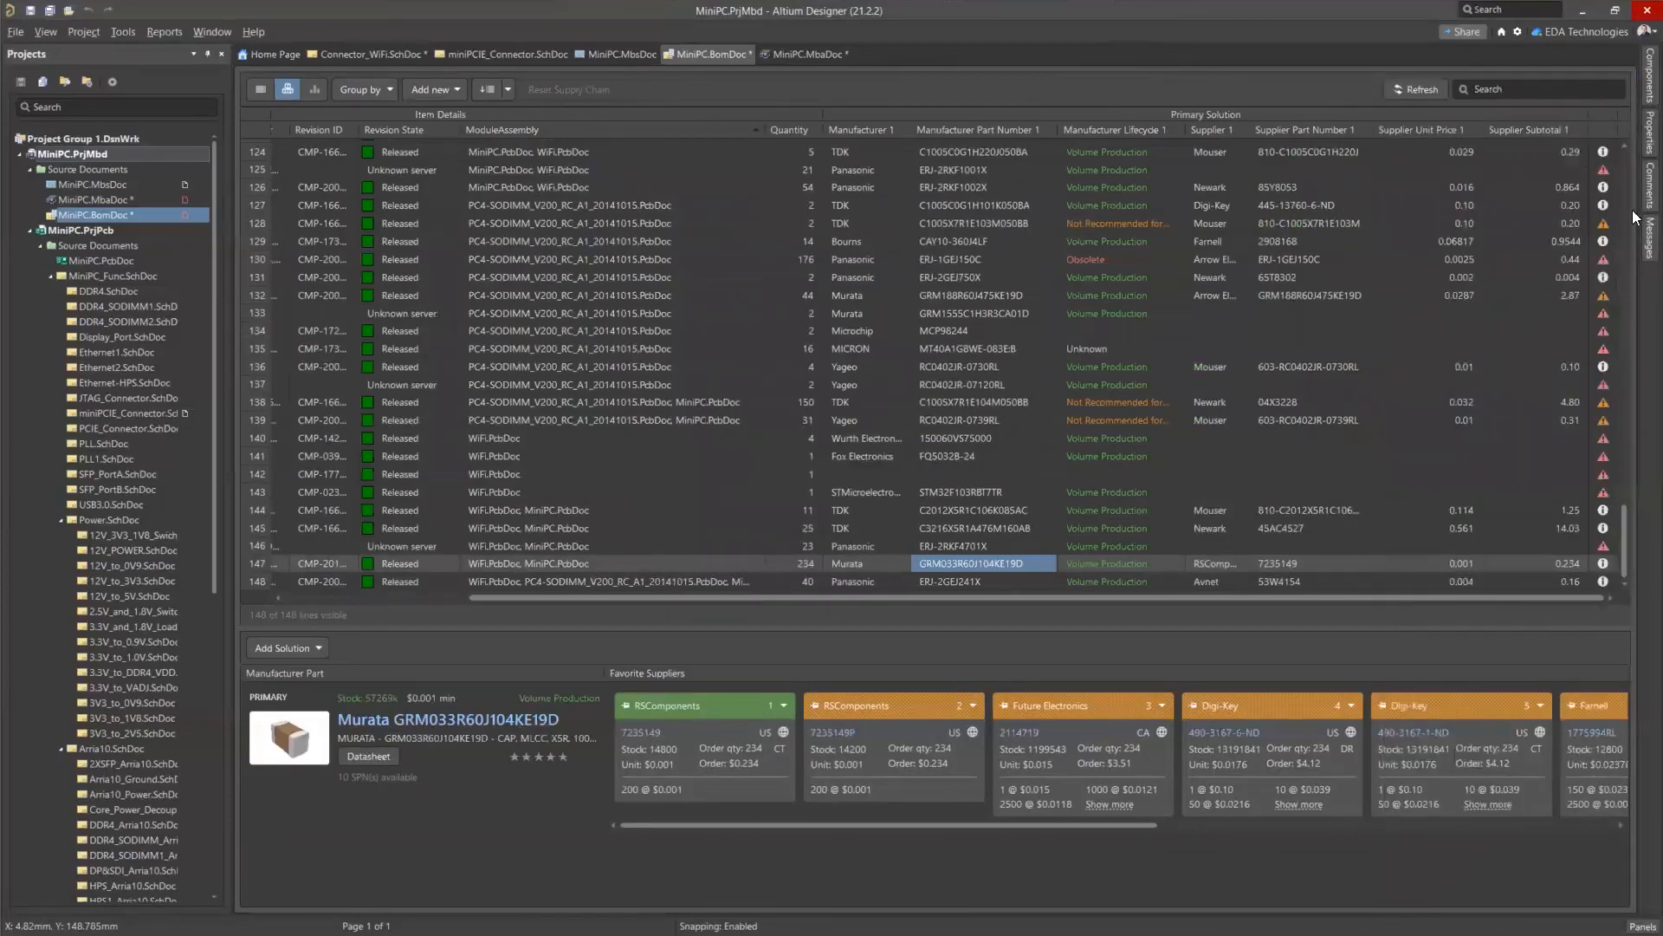
Dock the document properties beside the project tree and set the BOM's production quantity to 1000.
drag(1644, 139, 154, 343)
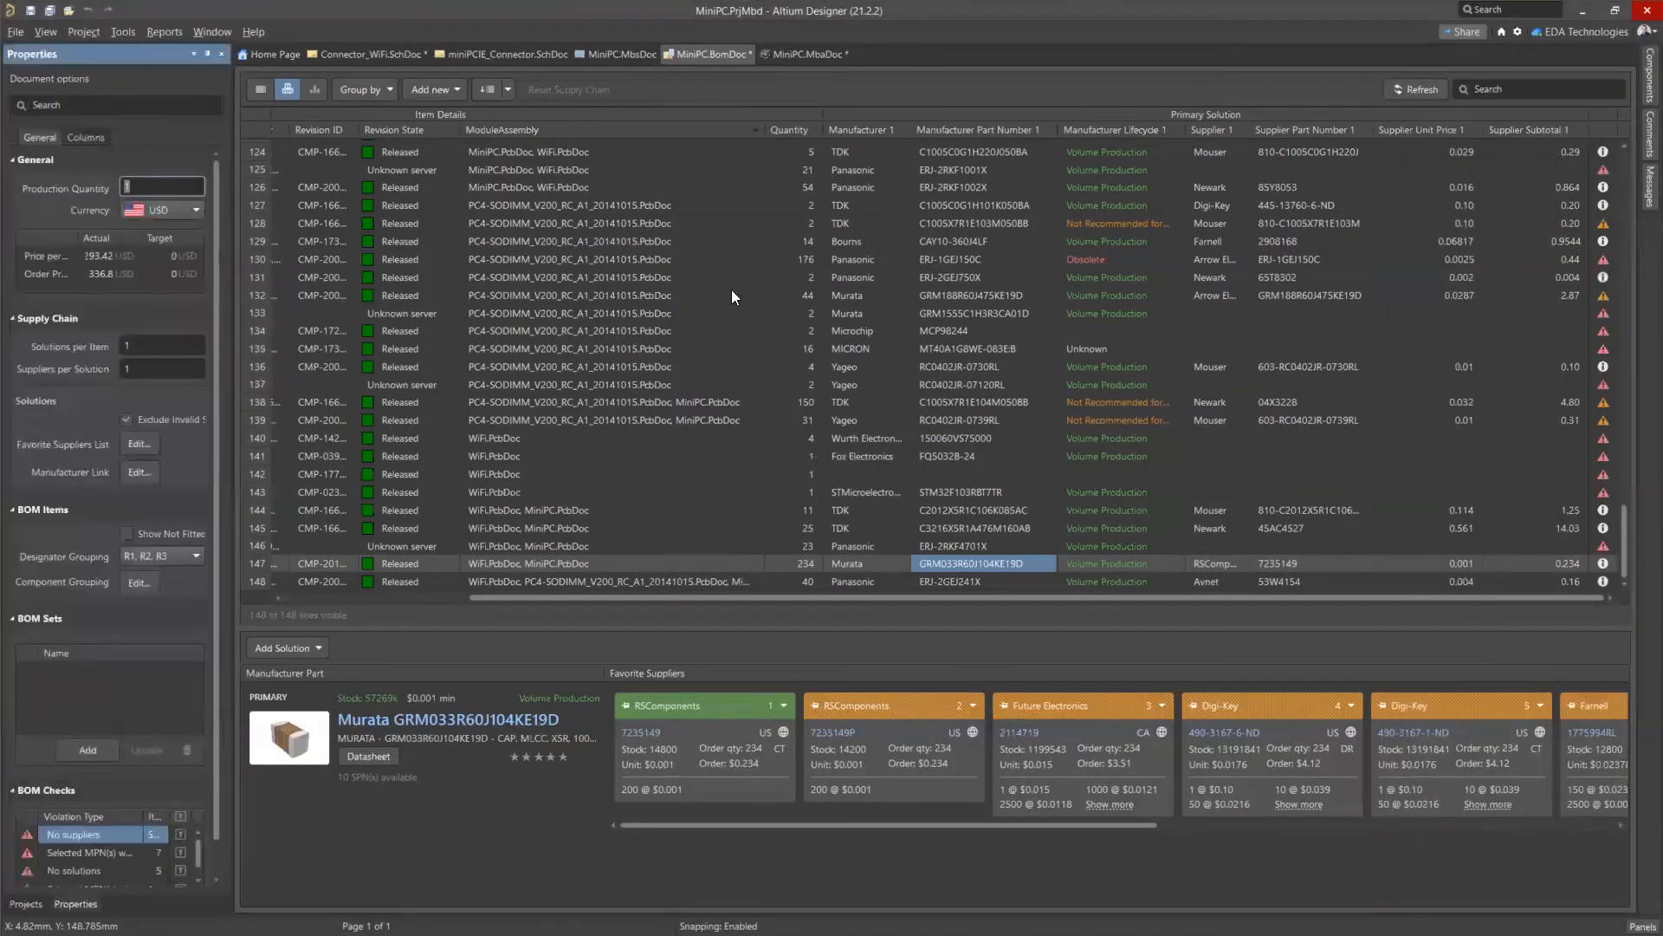
click(164, 189)
text(000)
key(Return)
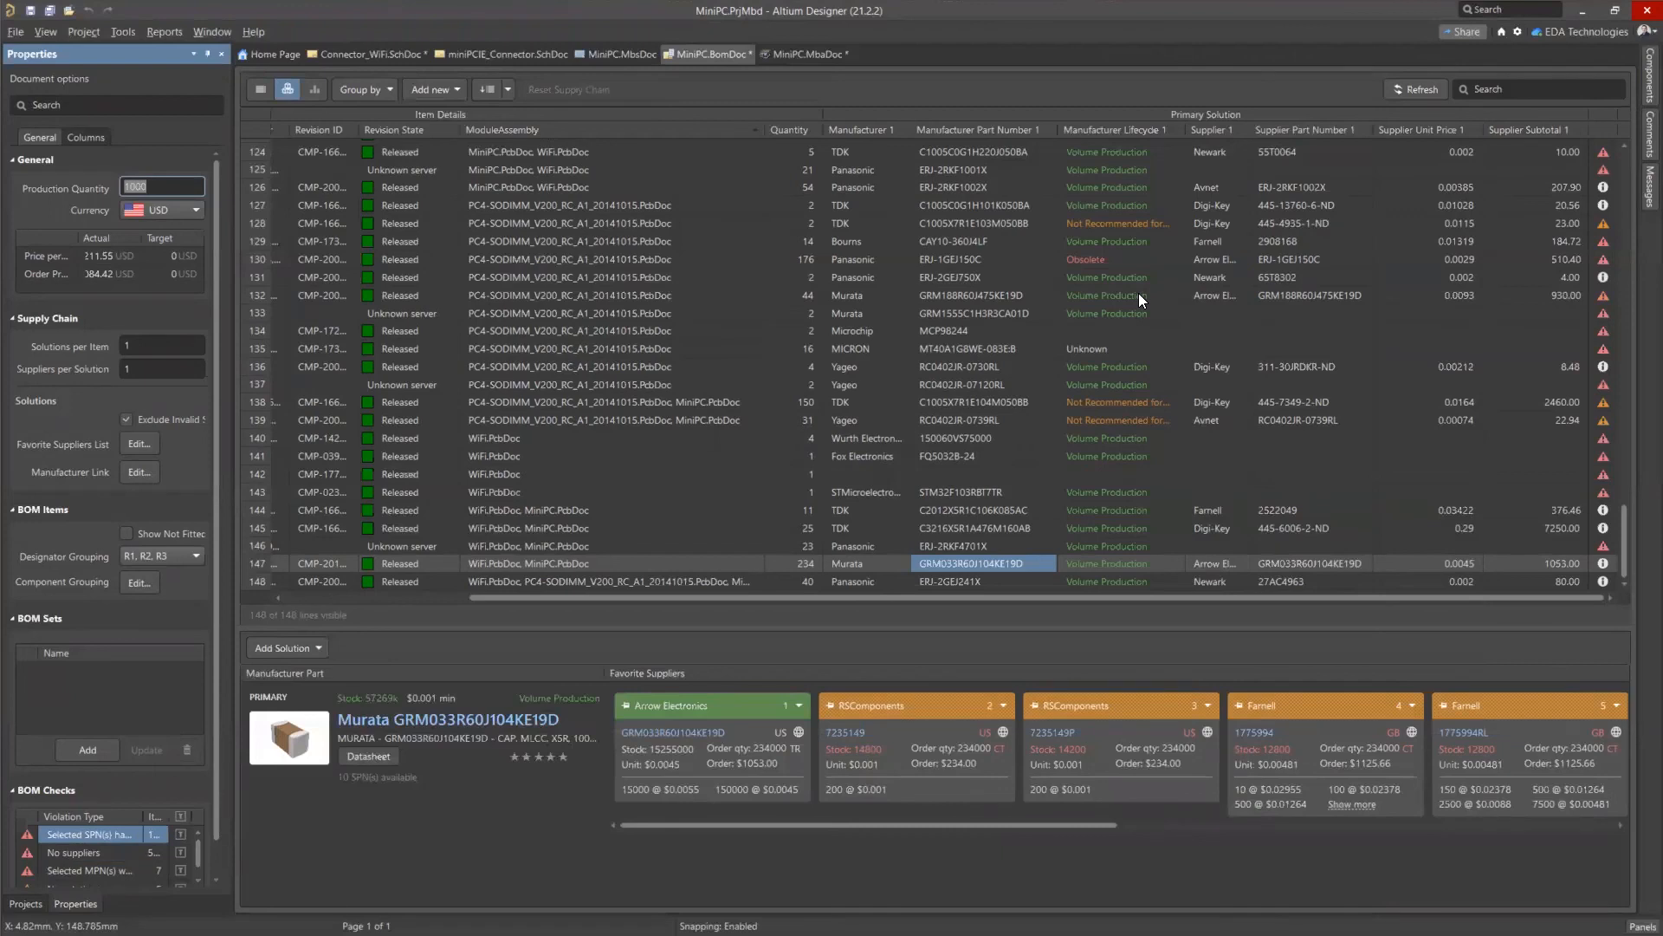
Collapse the three child projects in the project tree and add a new output job file to MiniPC.PrjMbd.
click(25, 904)
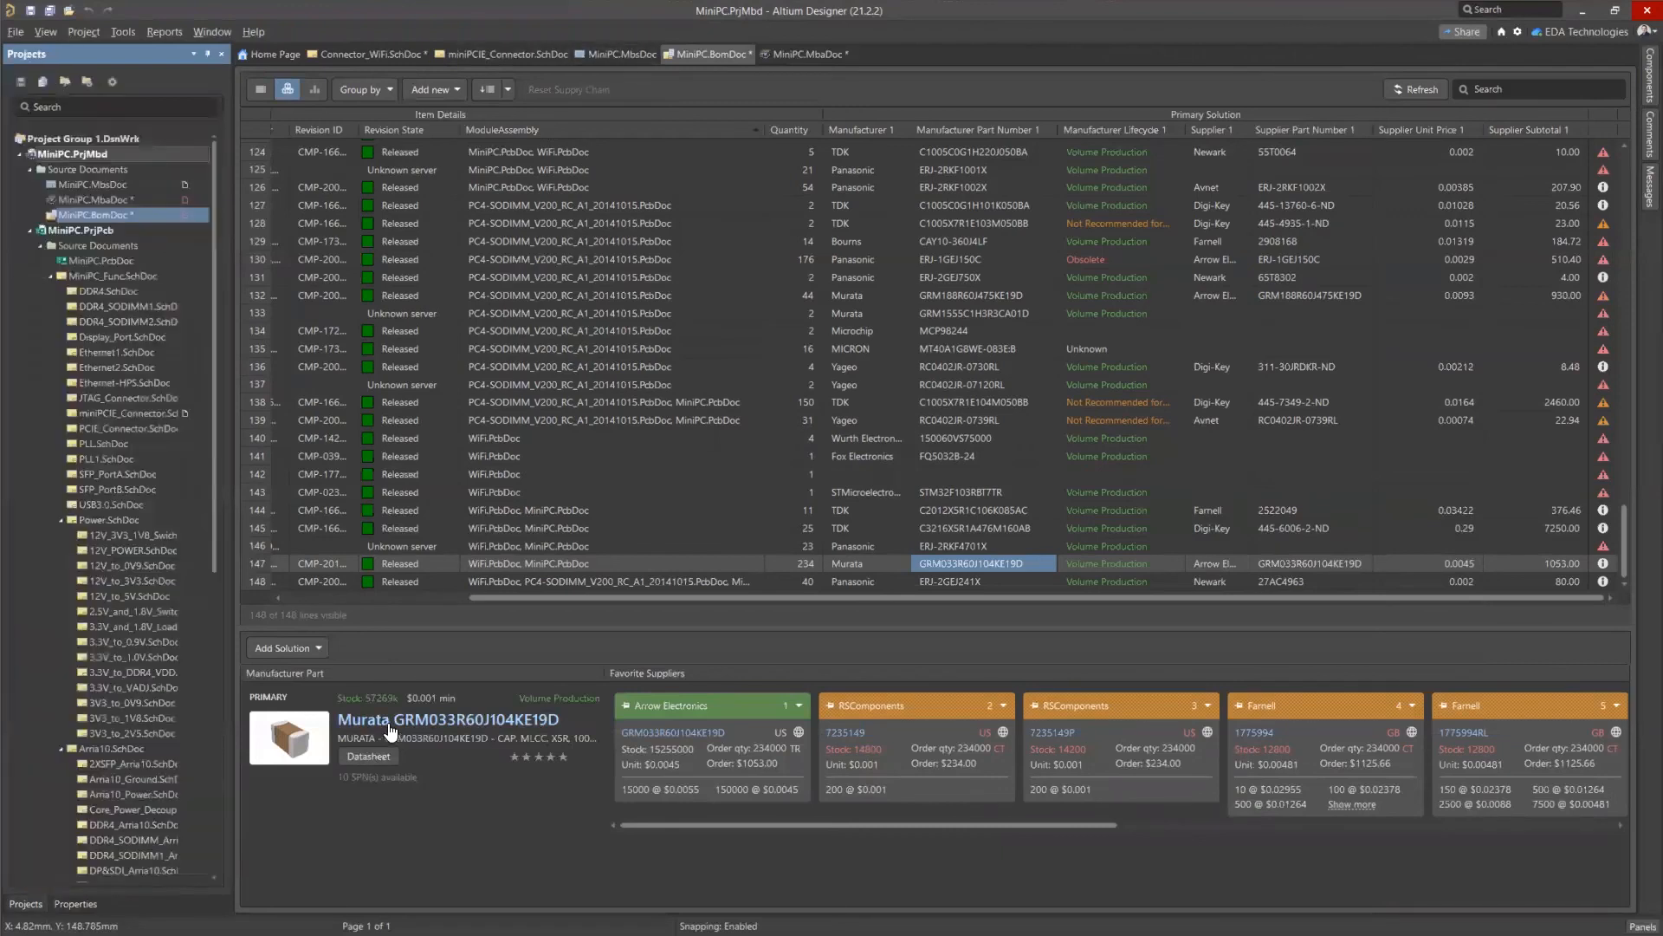
click(30, 230)
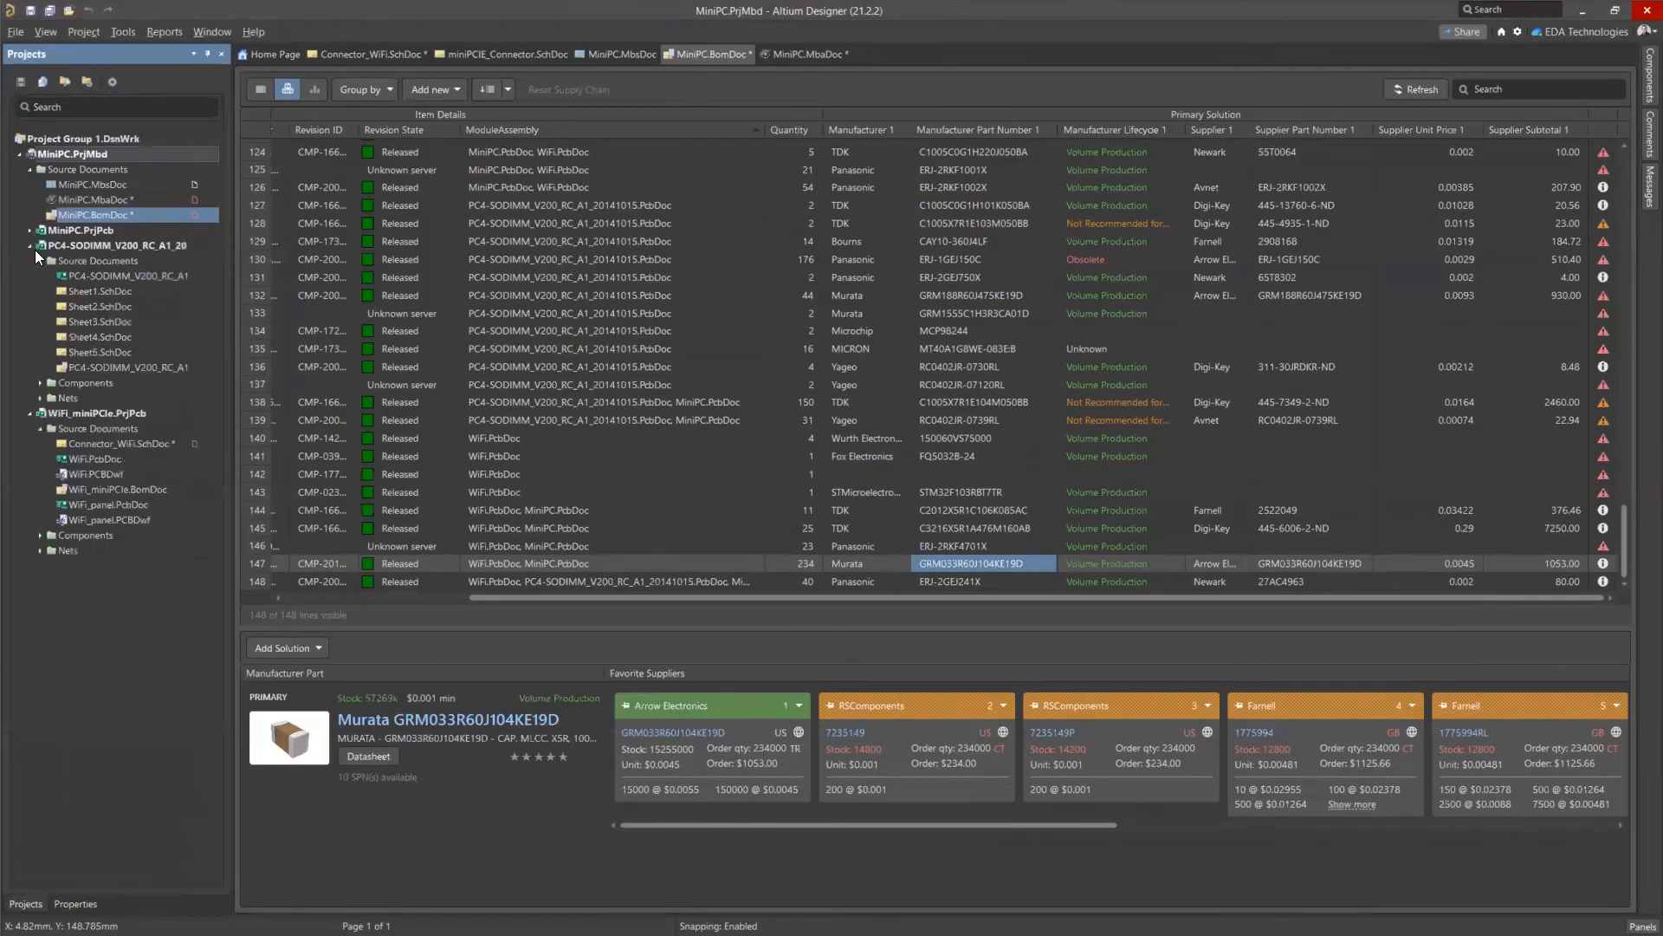
click(34, 250)
click(29, 260)
right_click(84, 158)
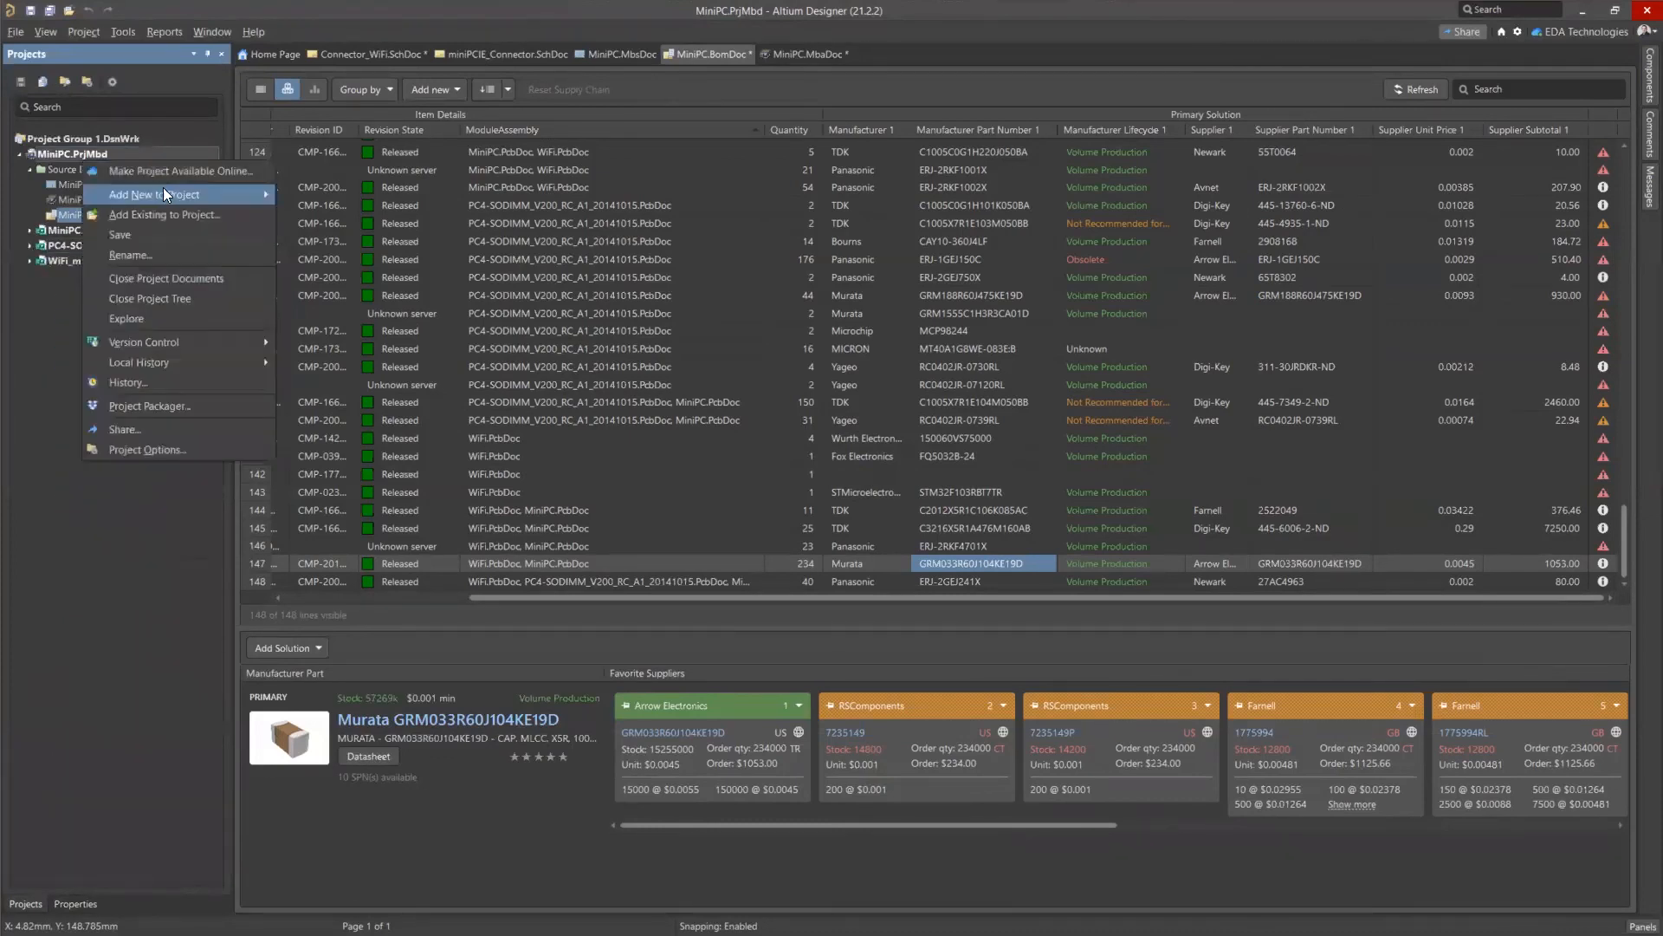
mouse_move(168, 194)
click(338, 217)
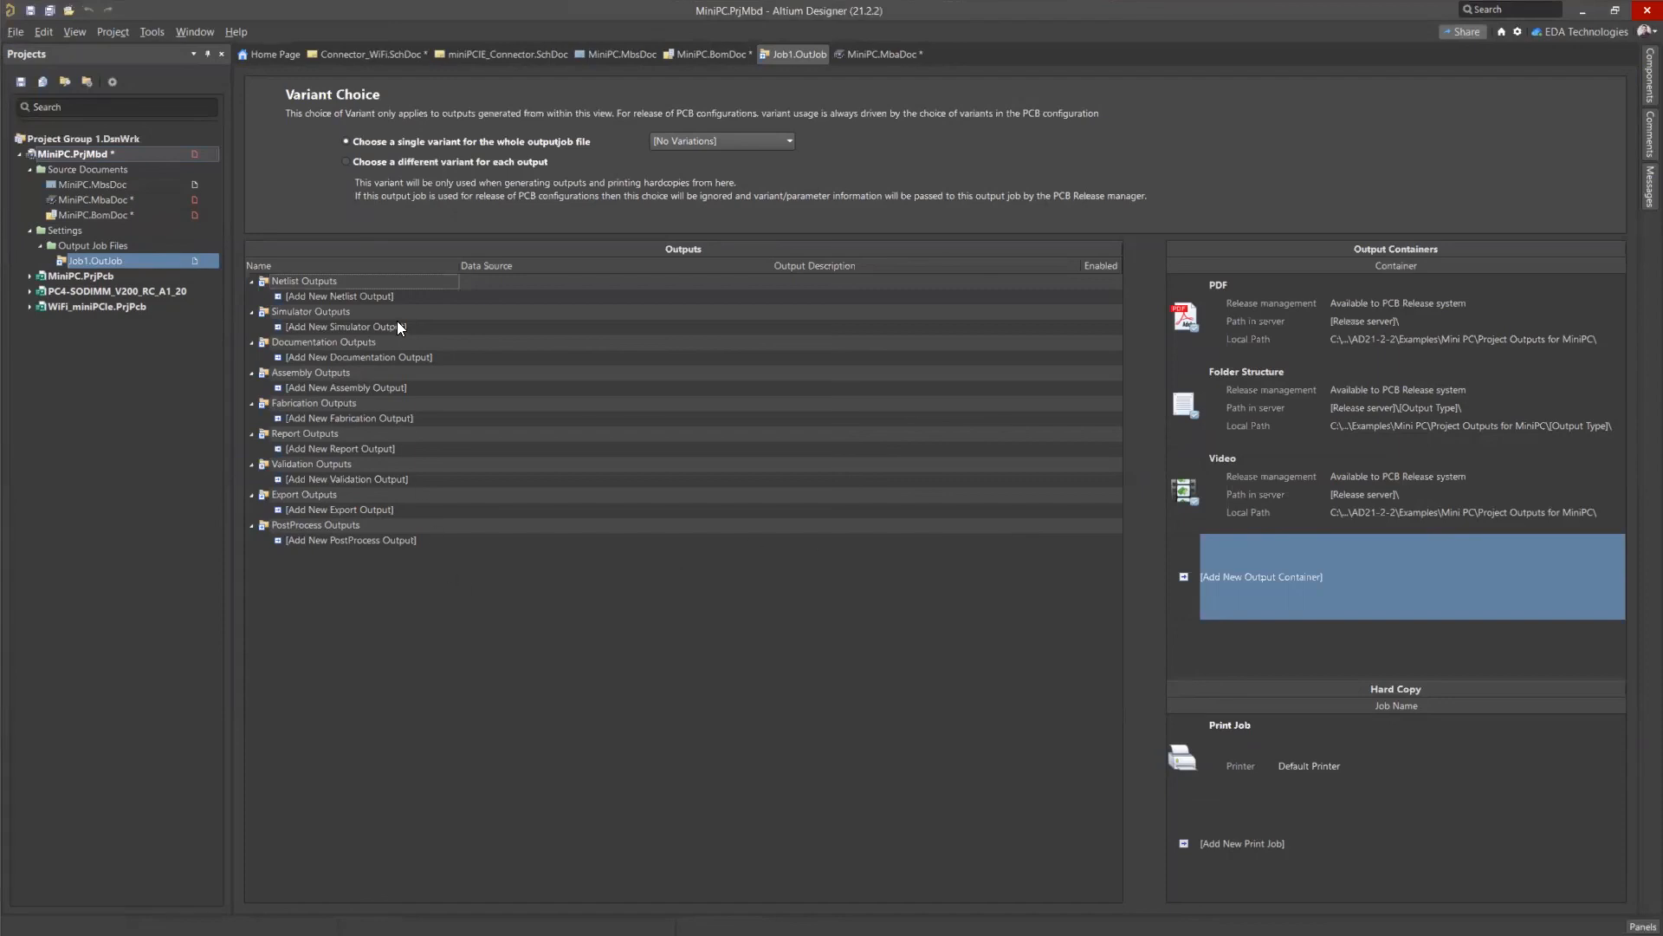
Examine the output job's documentation options, including the PDF3D MBA sources, and its assembly output types without adding any.
click(363, 358)
click(765, 703)
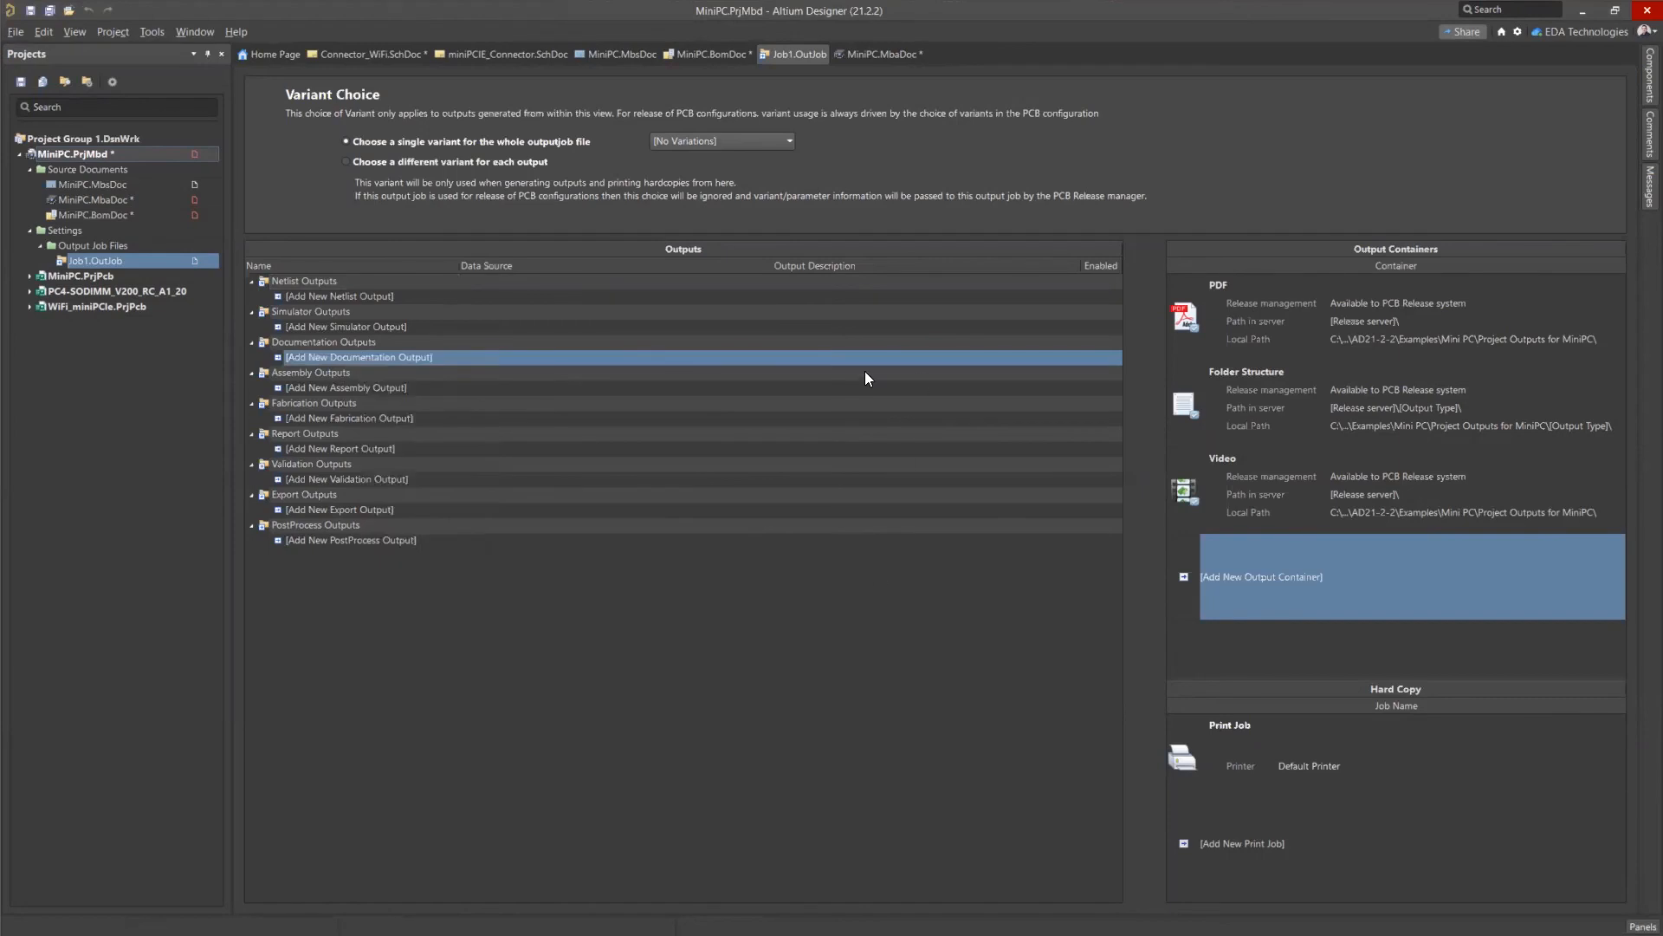
click(304, 362)
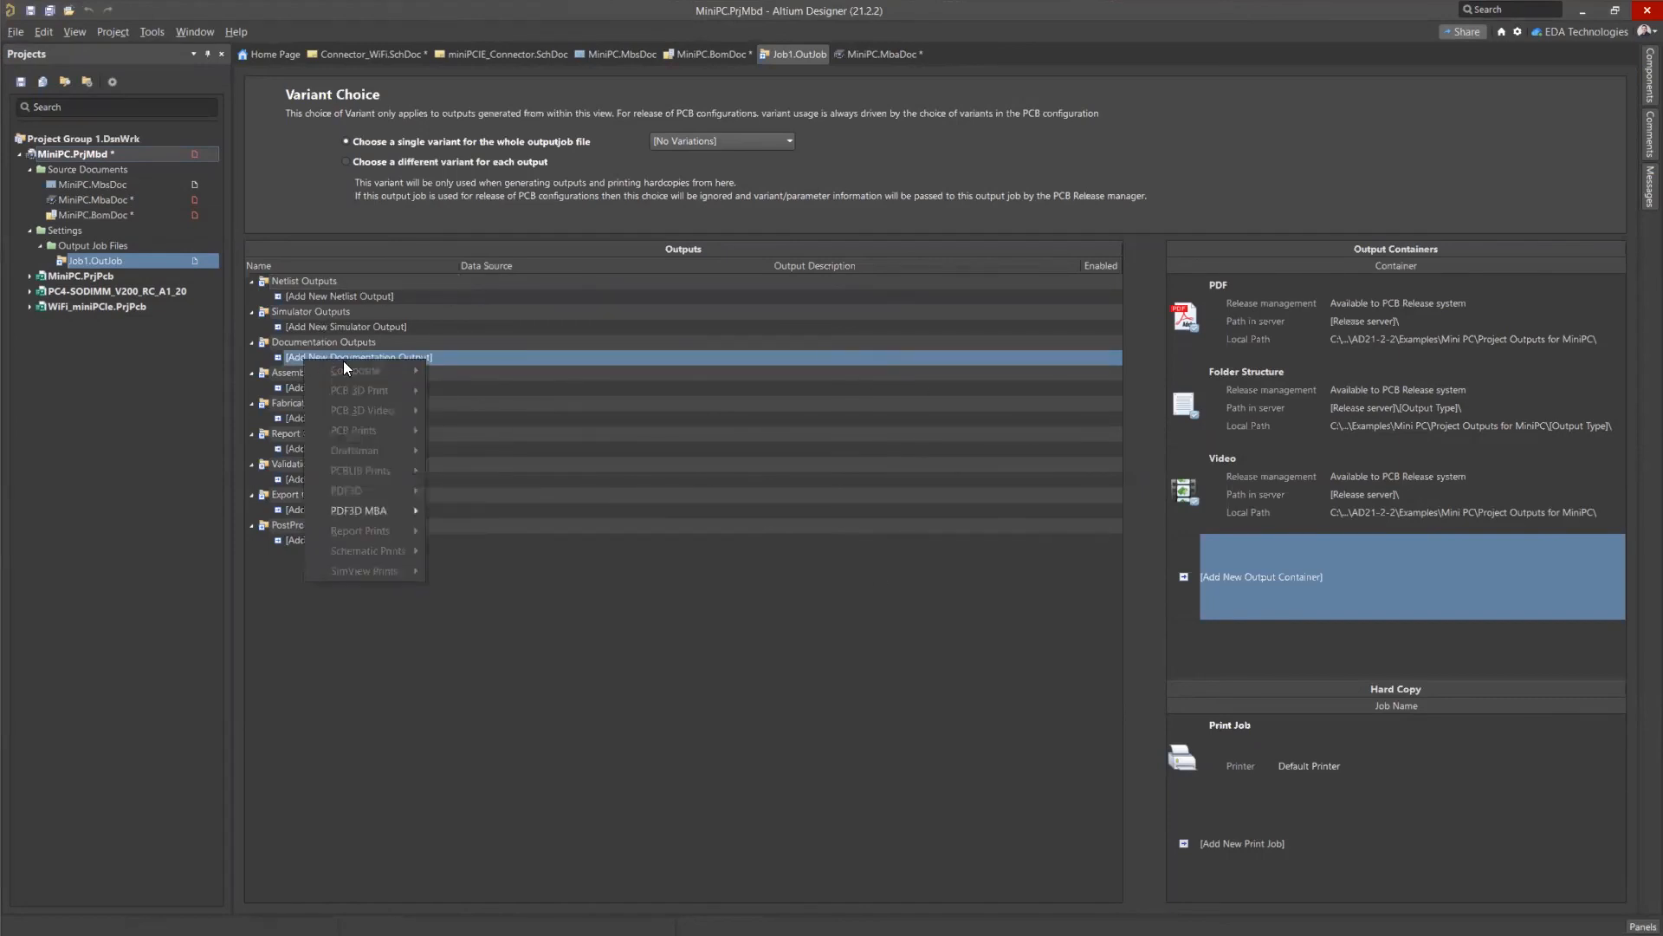
mouse_move(387, 518)
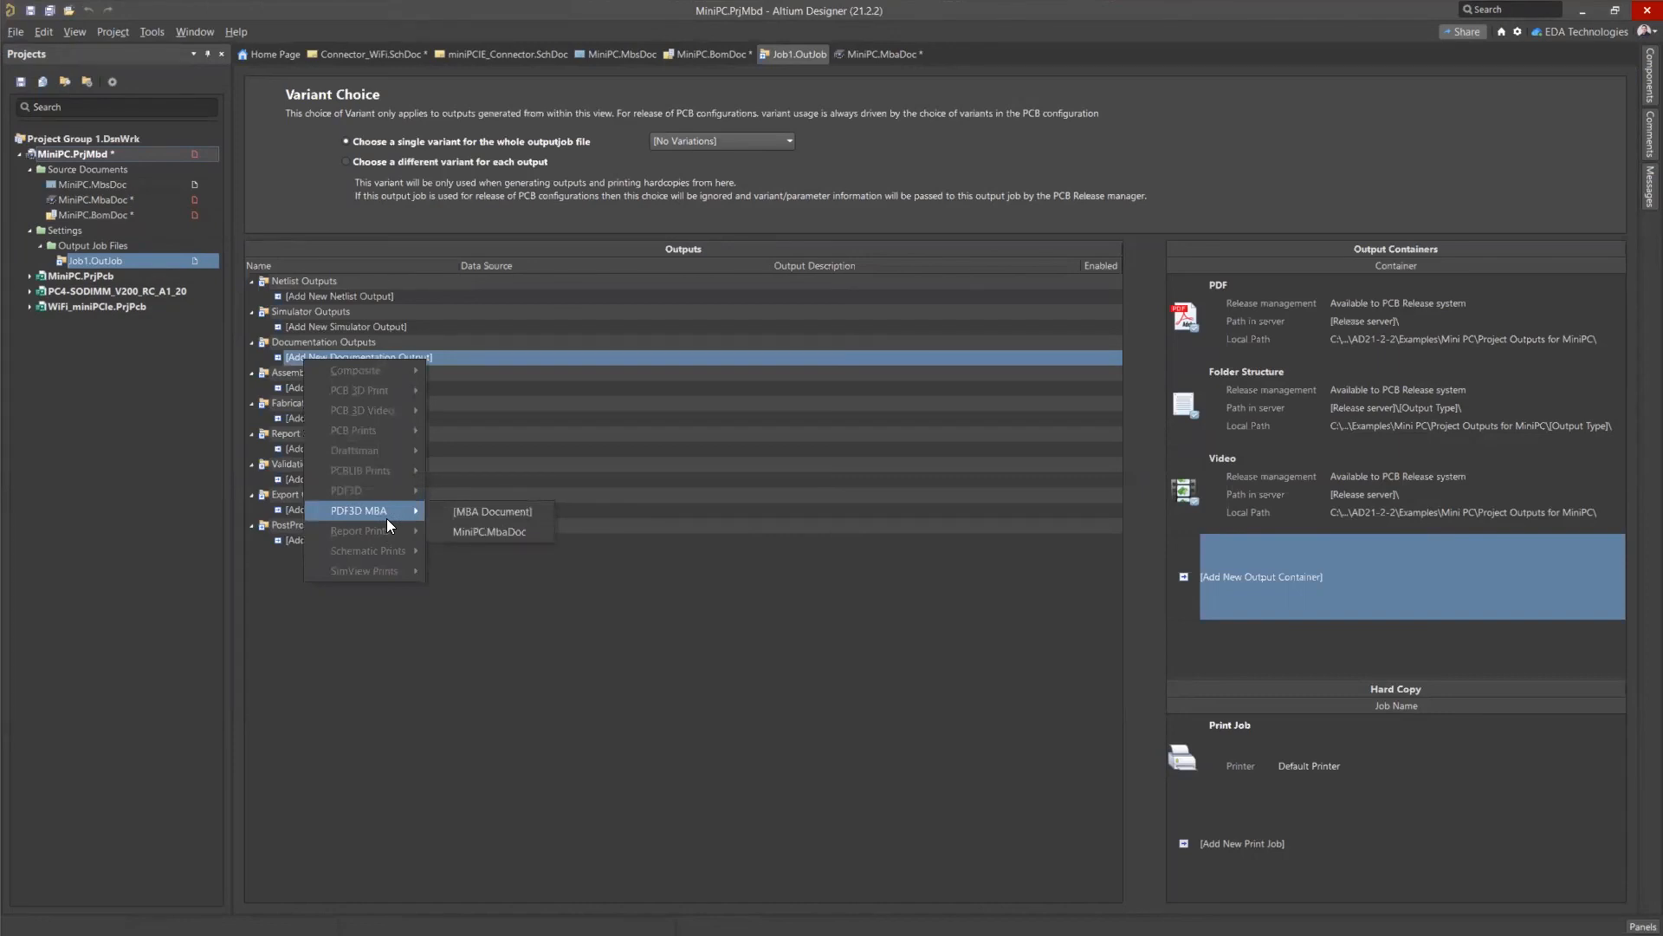
click(591, 825)
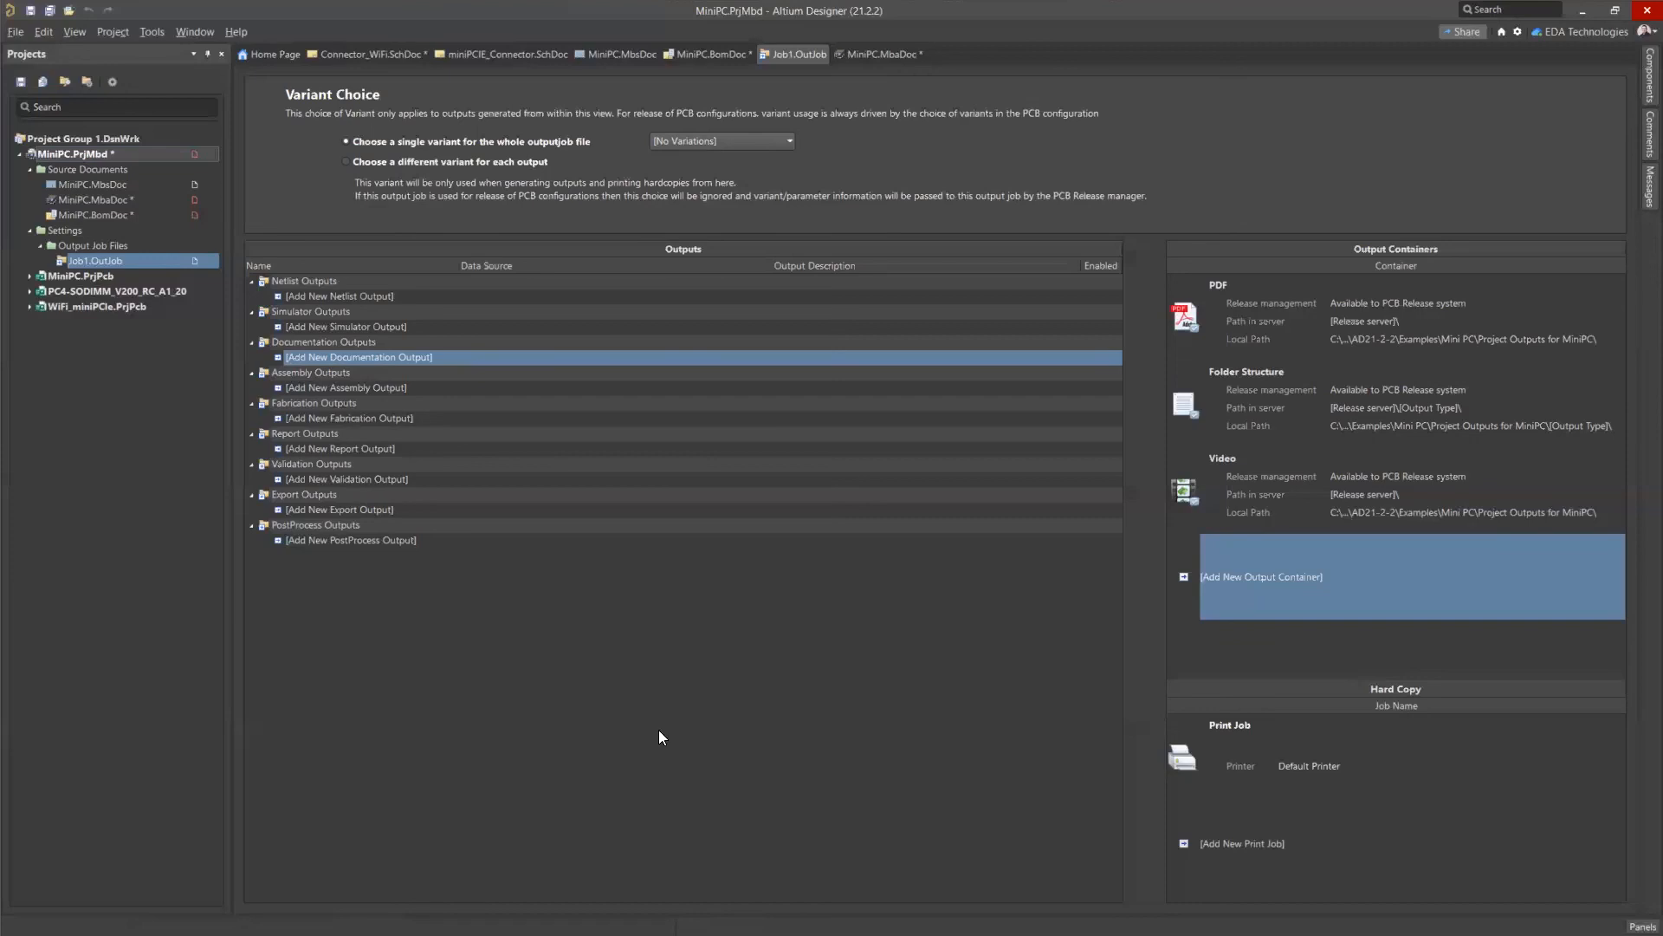
click(402, 386)
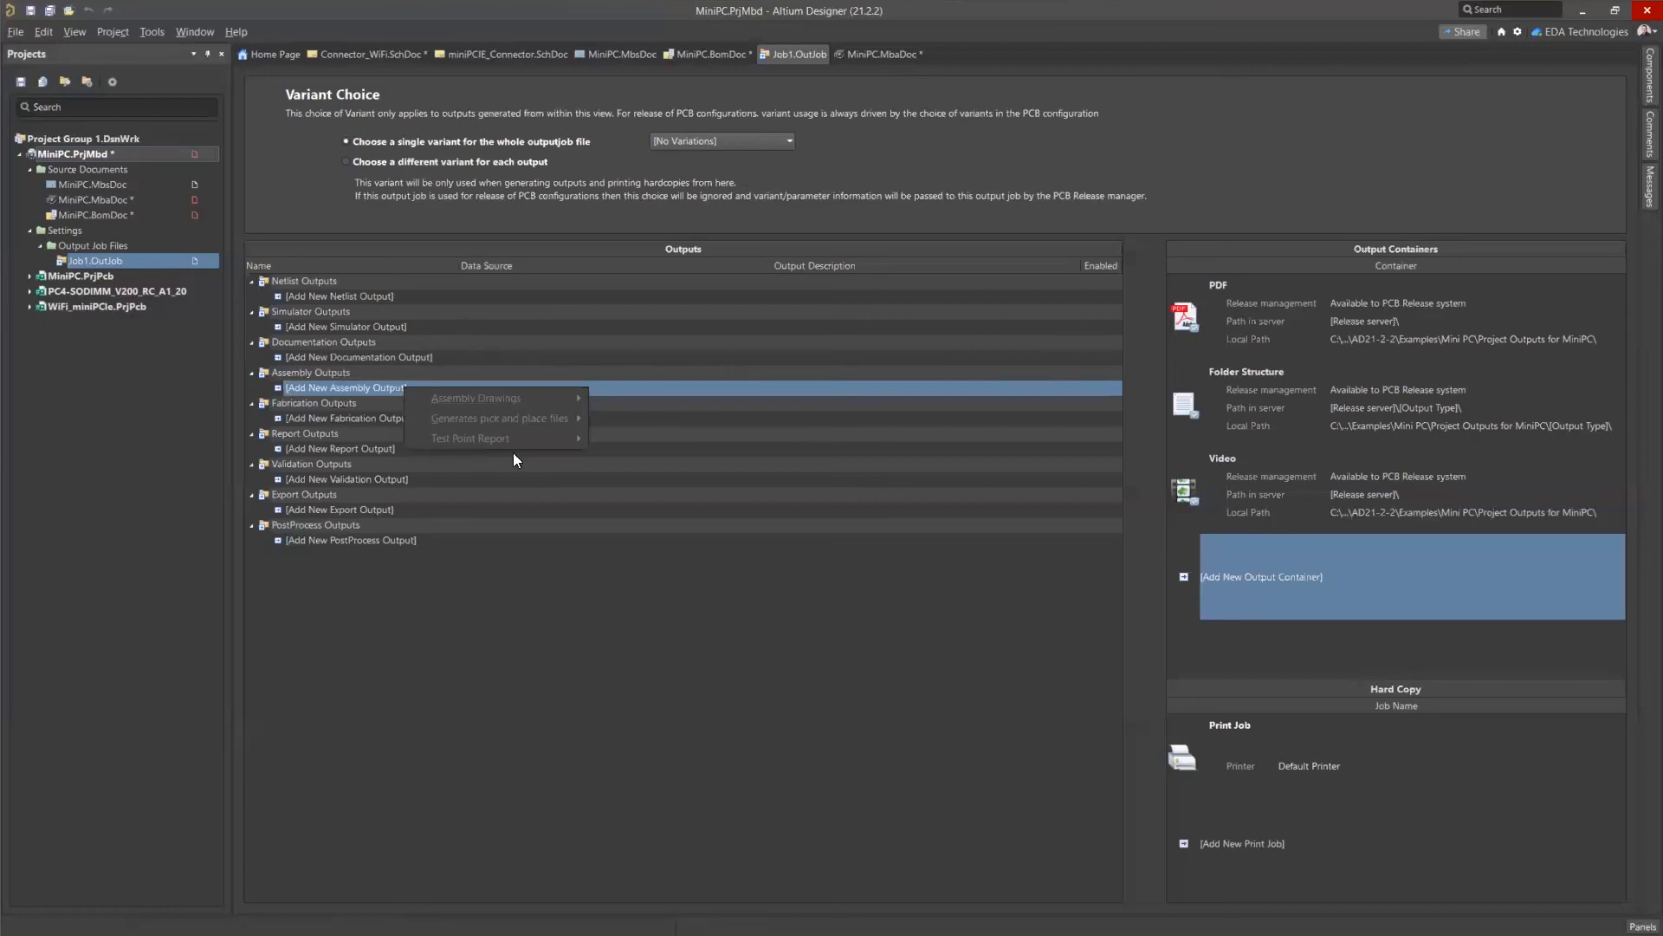
click(605, 527)
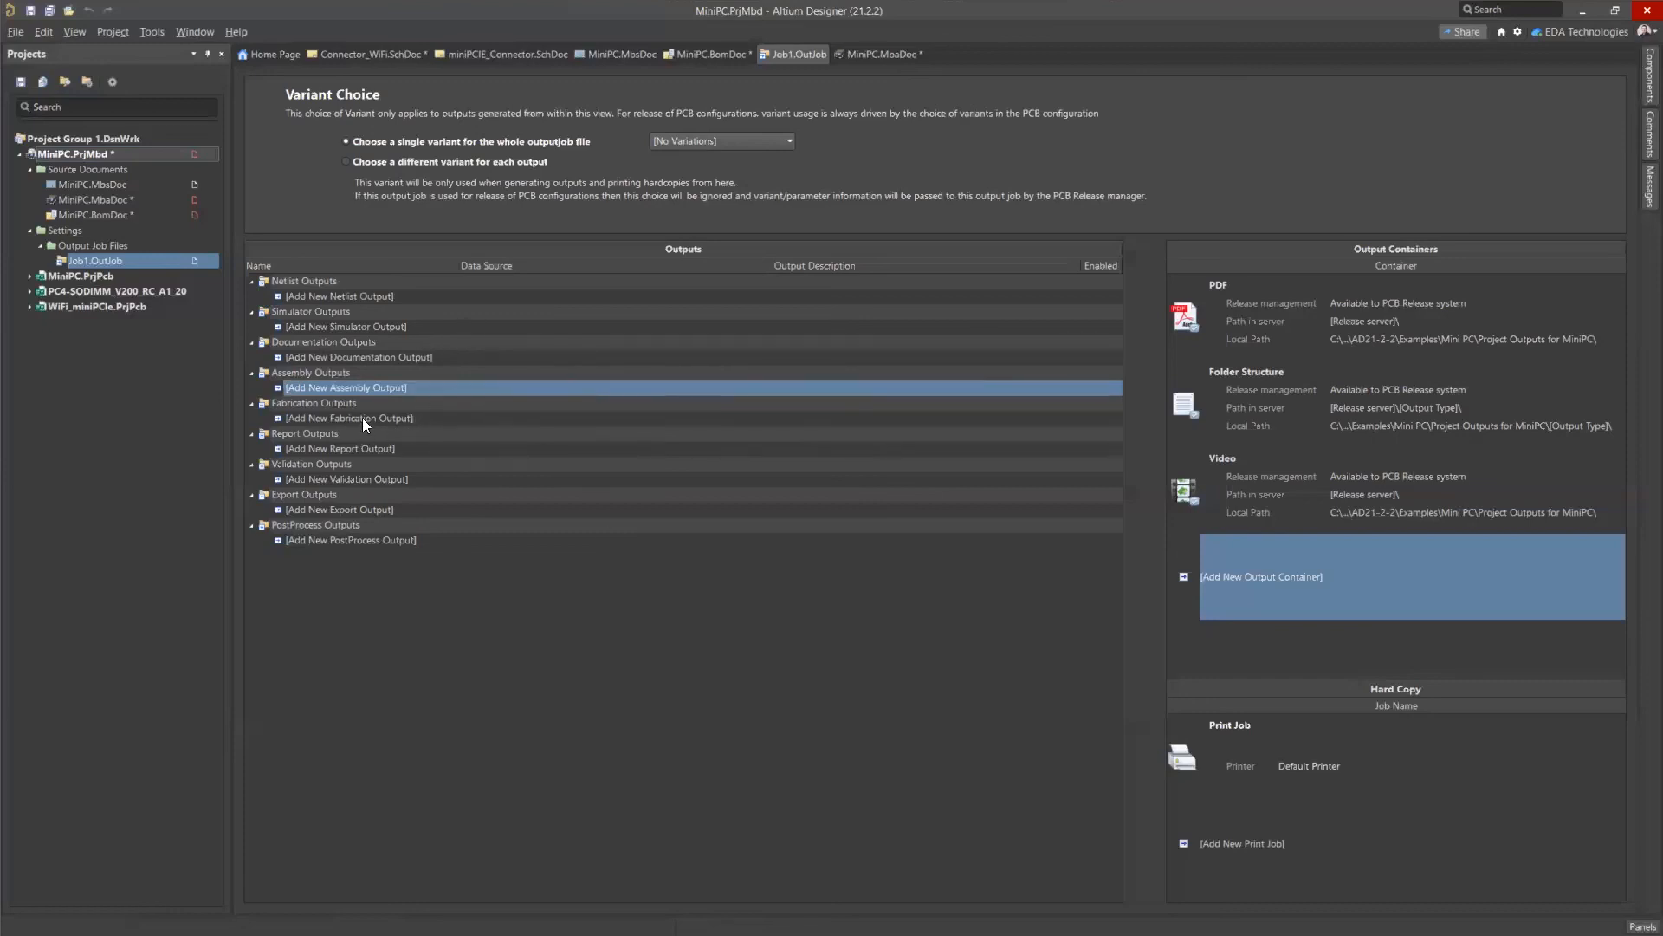
Examine the available export output types and the document sources for MBA Export PARASOLID without adding any.
click(345, 509)
mouse_move(504, 684)
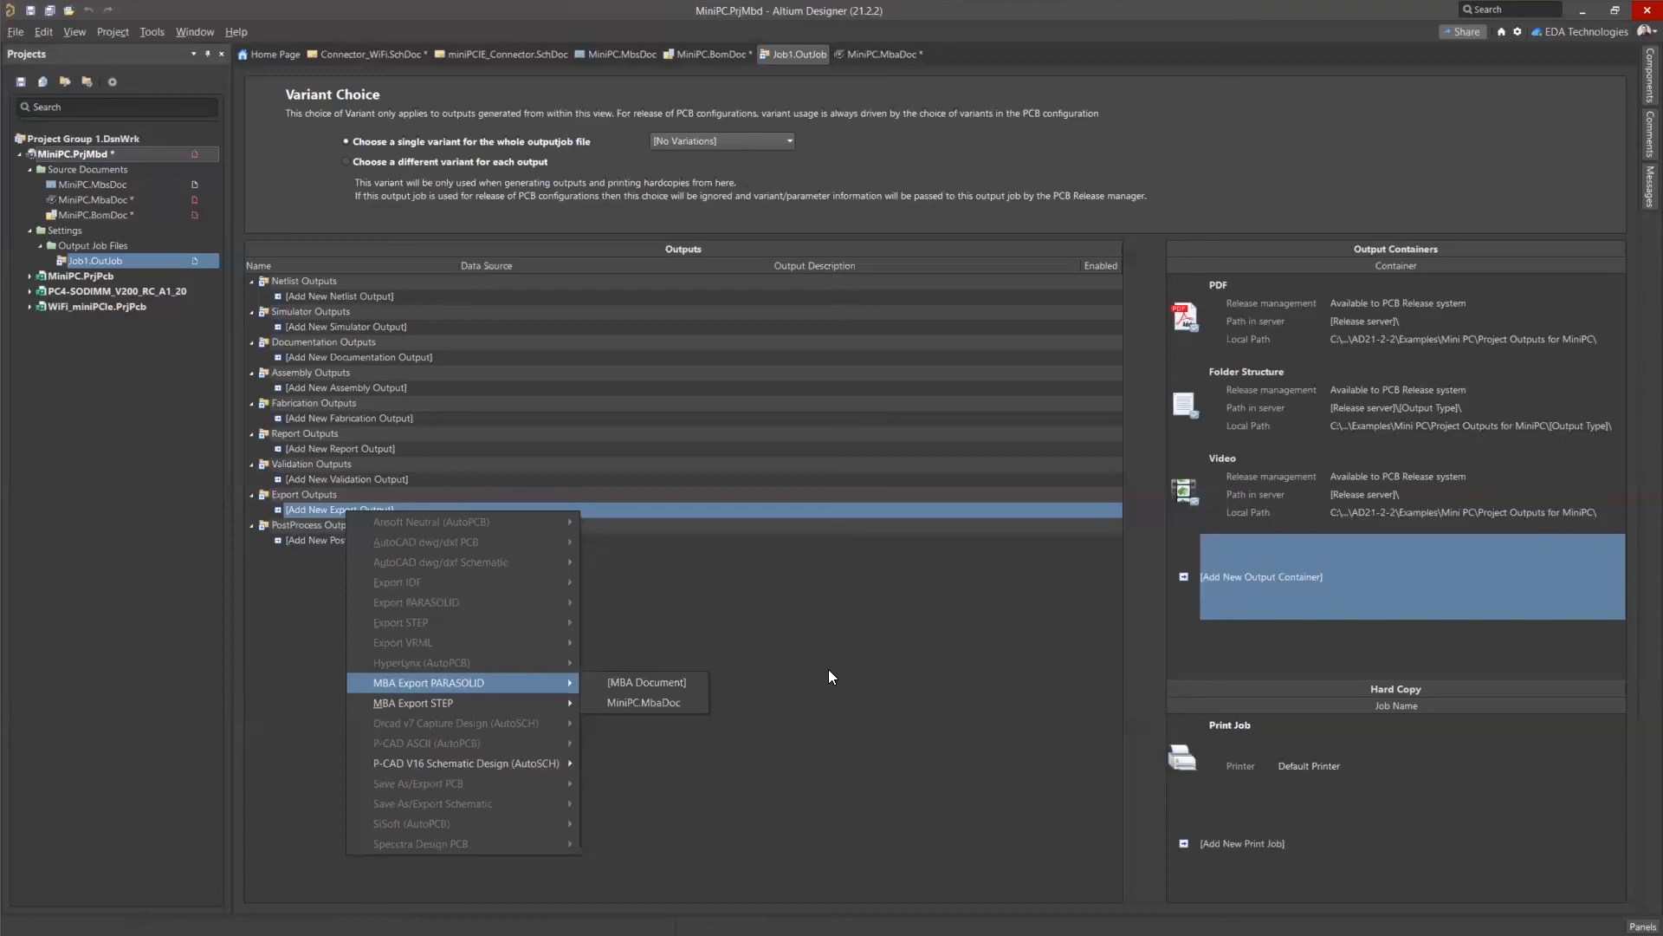
click(829, 671)
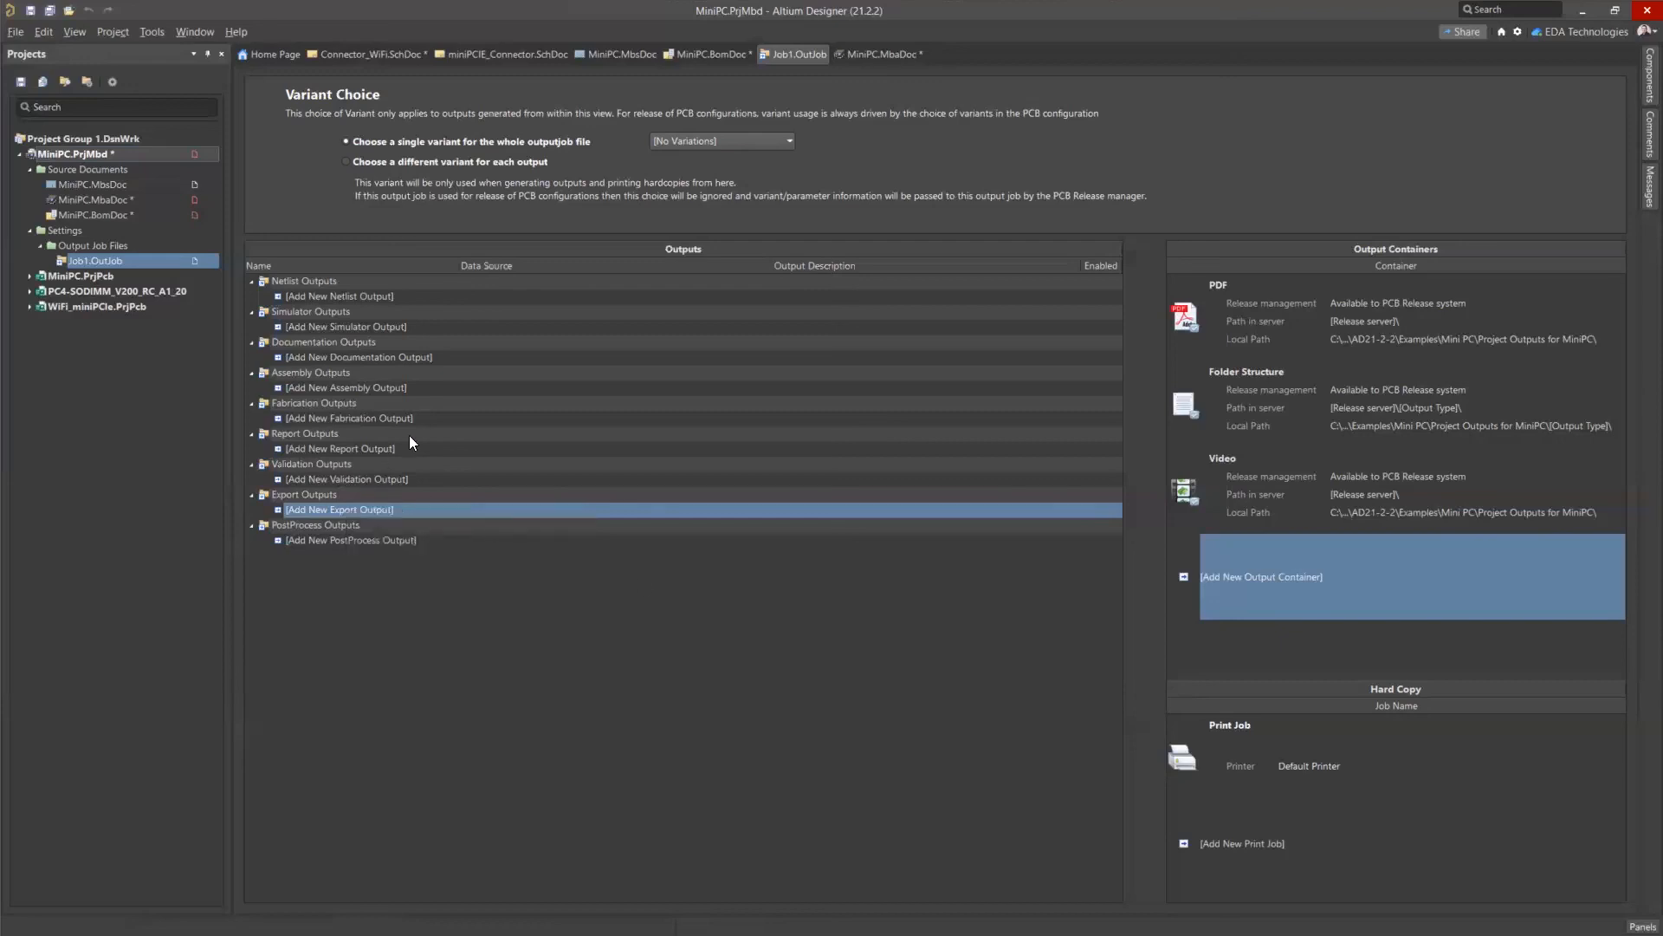
Check the source choices for a Bill of Materials report output, view MiniPC.BomDoc and return to Job1.OutJob.
click(342, 413)
click(300, 446)
click(300, 445)
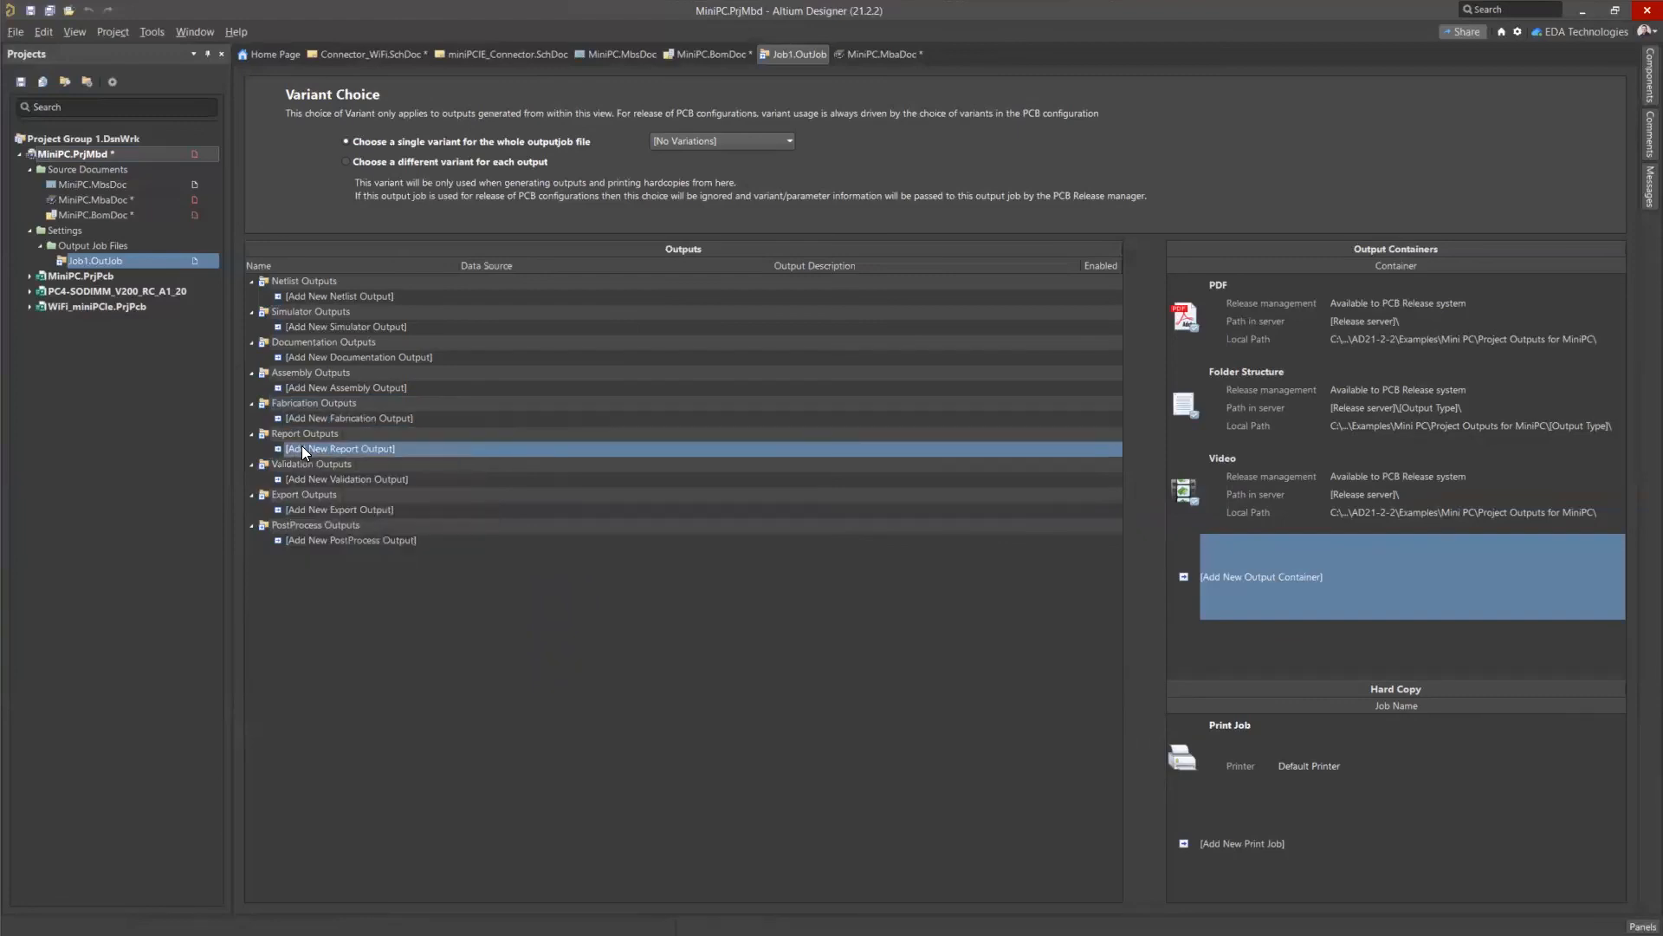
mouse_move(373, 460)
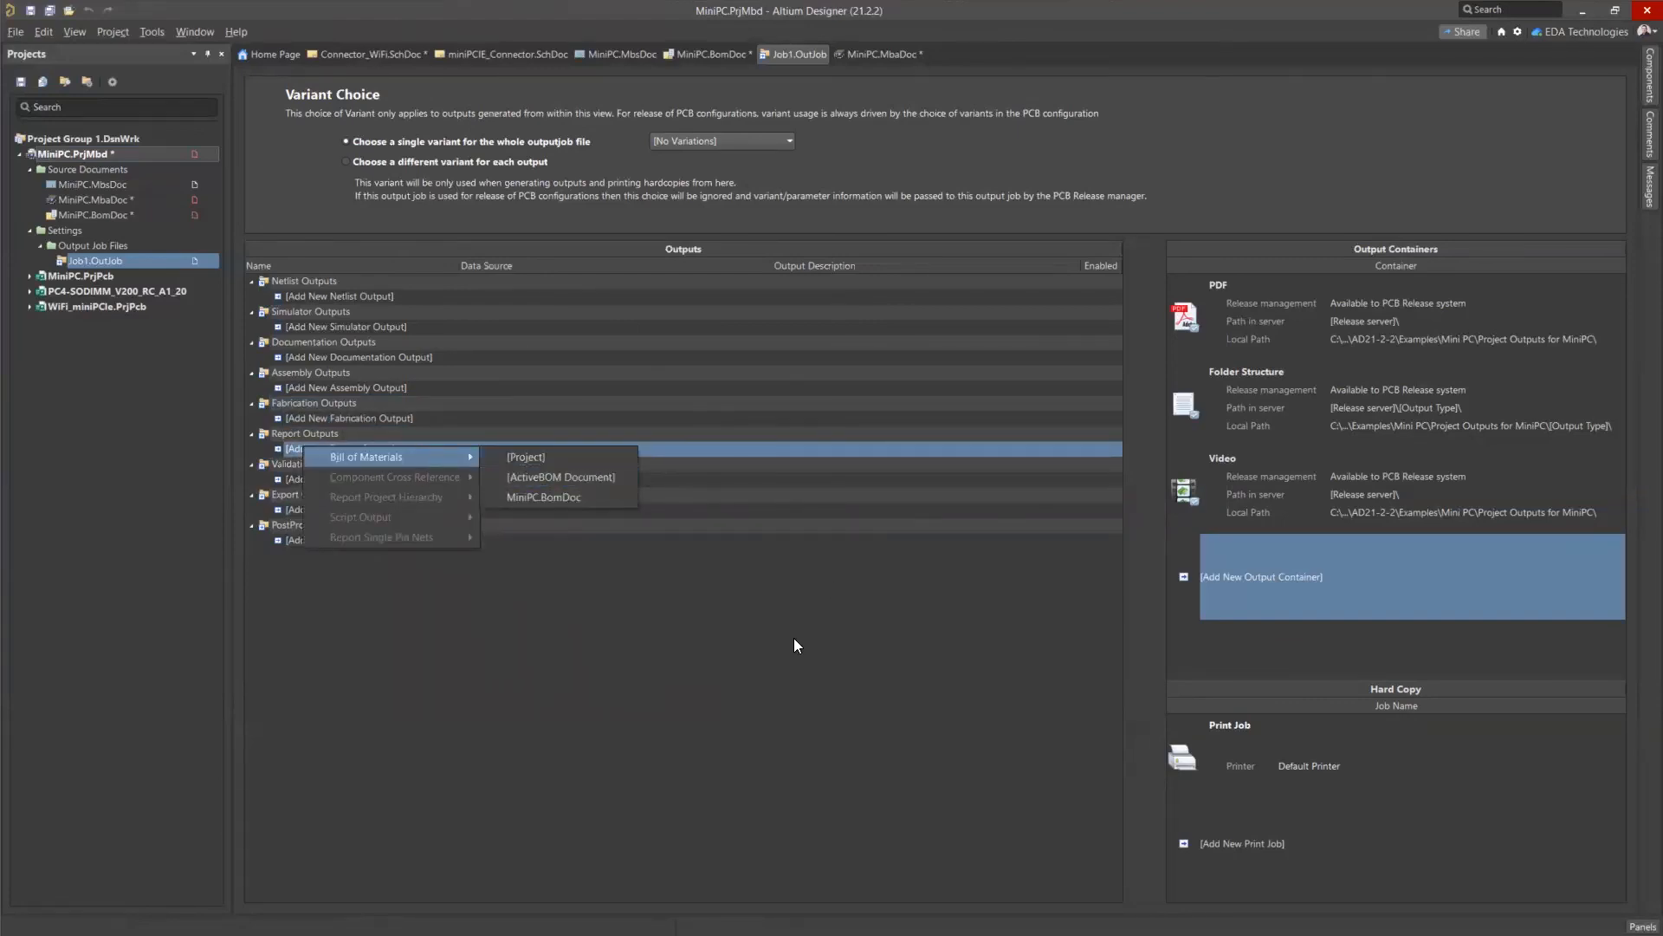
click(857, 699)
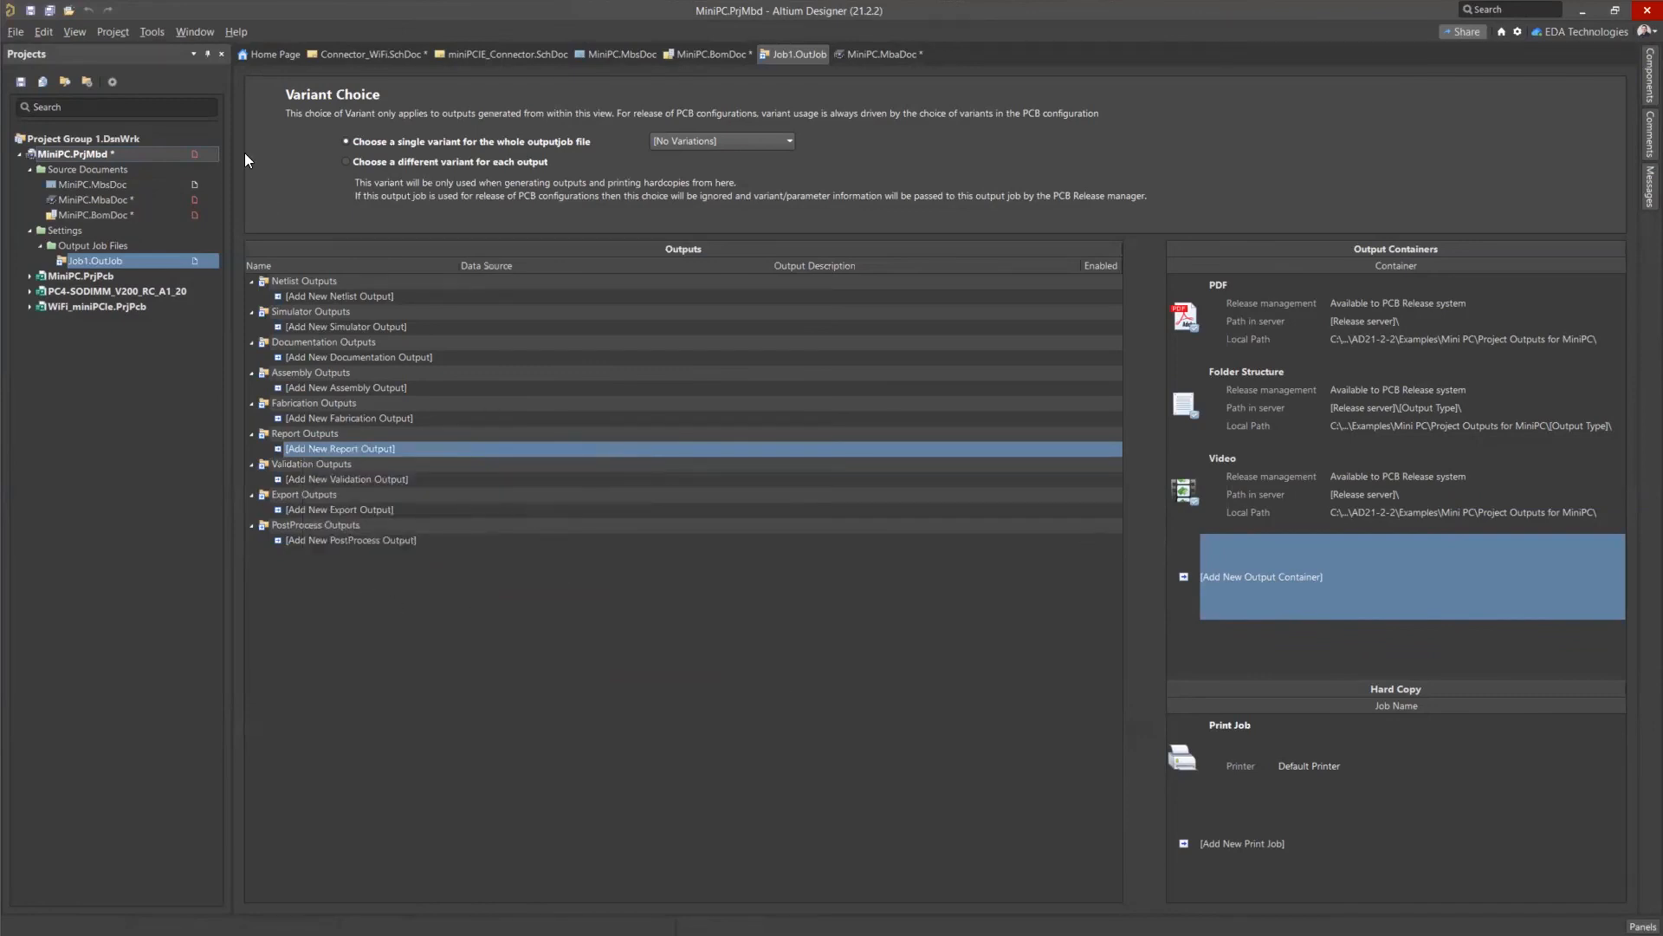
click(117, 216)
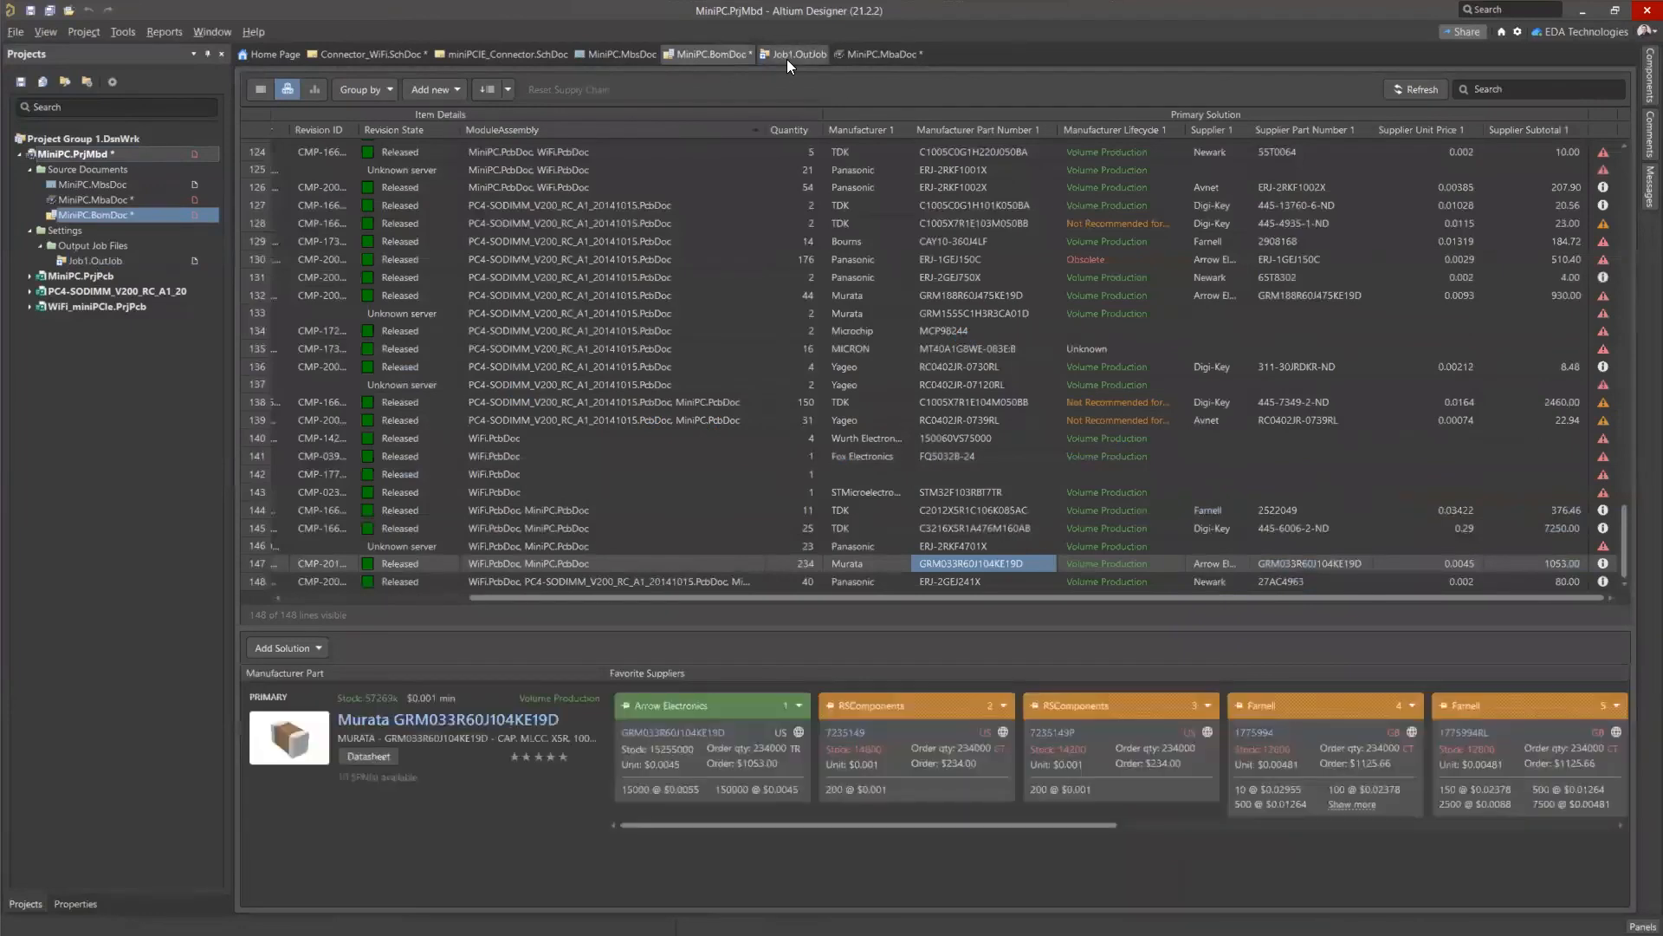
click(788, 59)
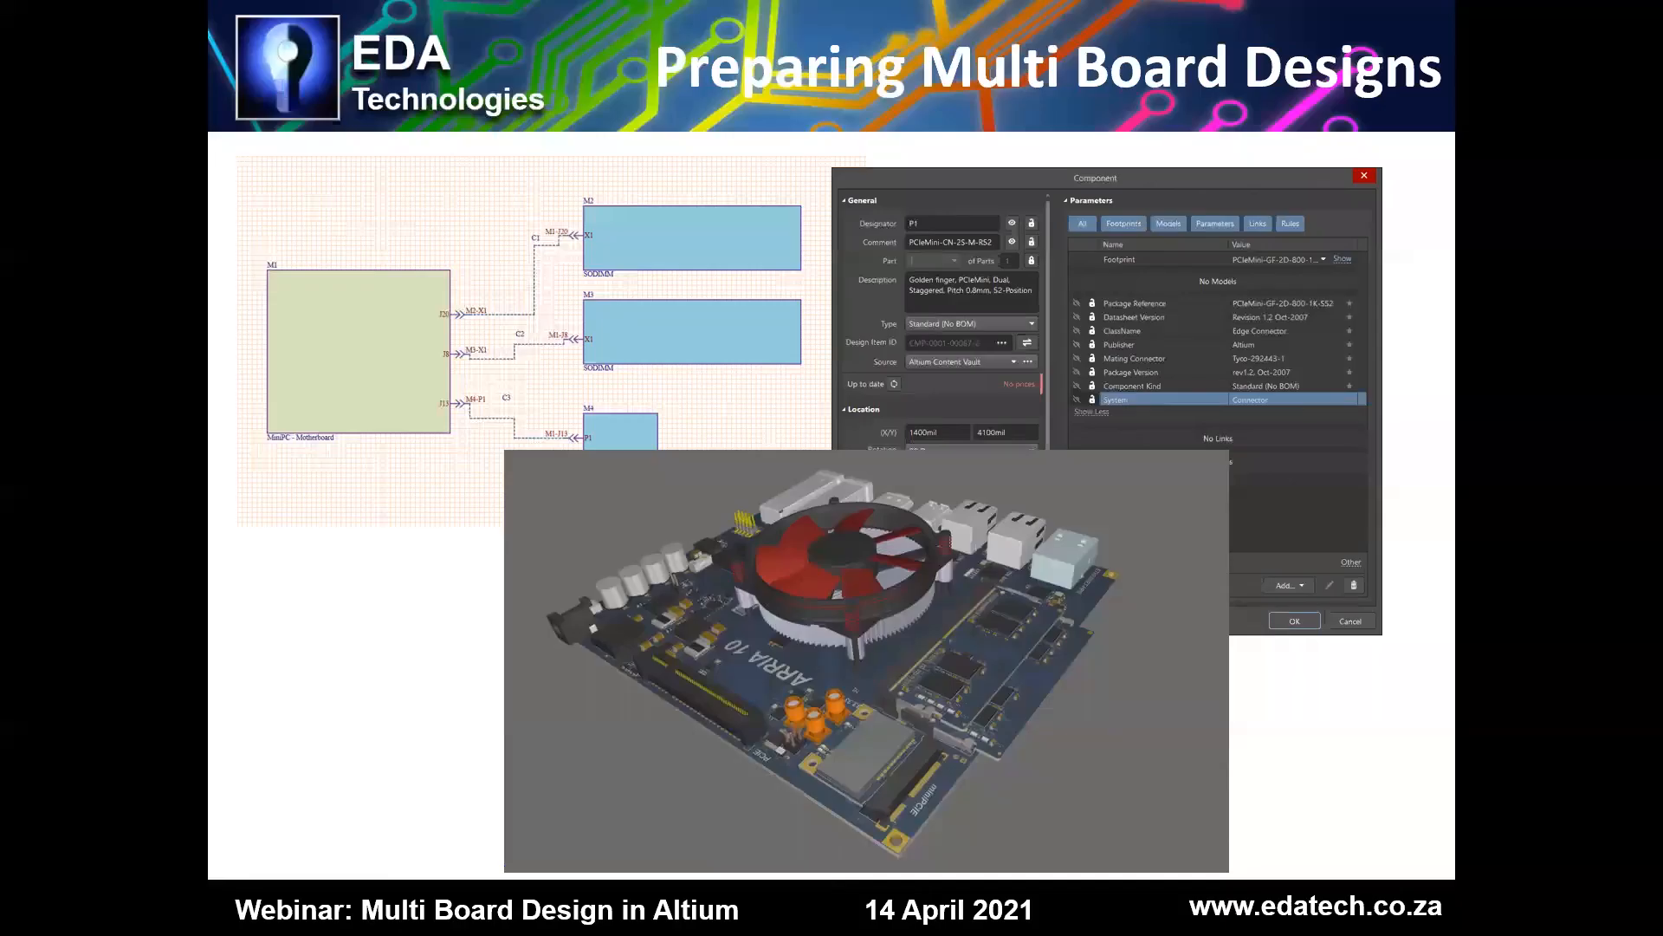
key(Right)
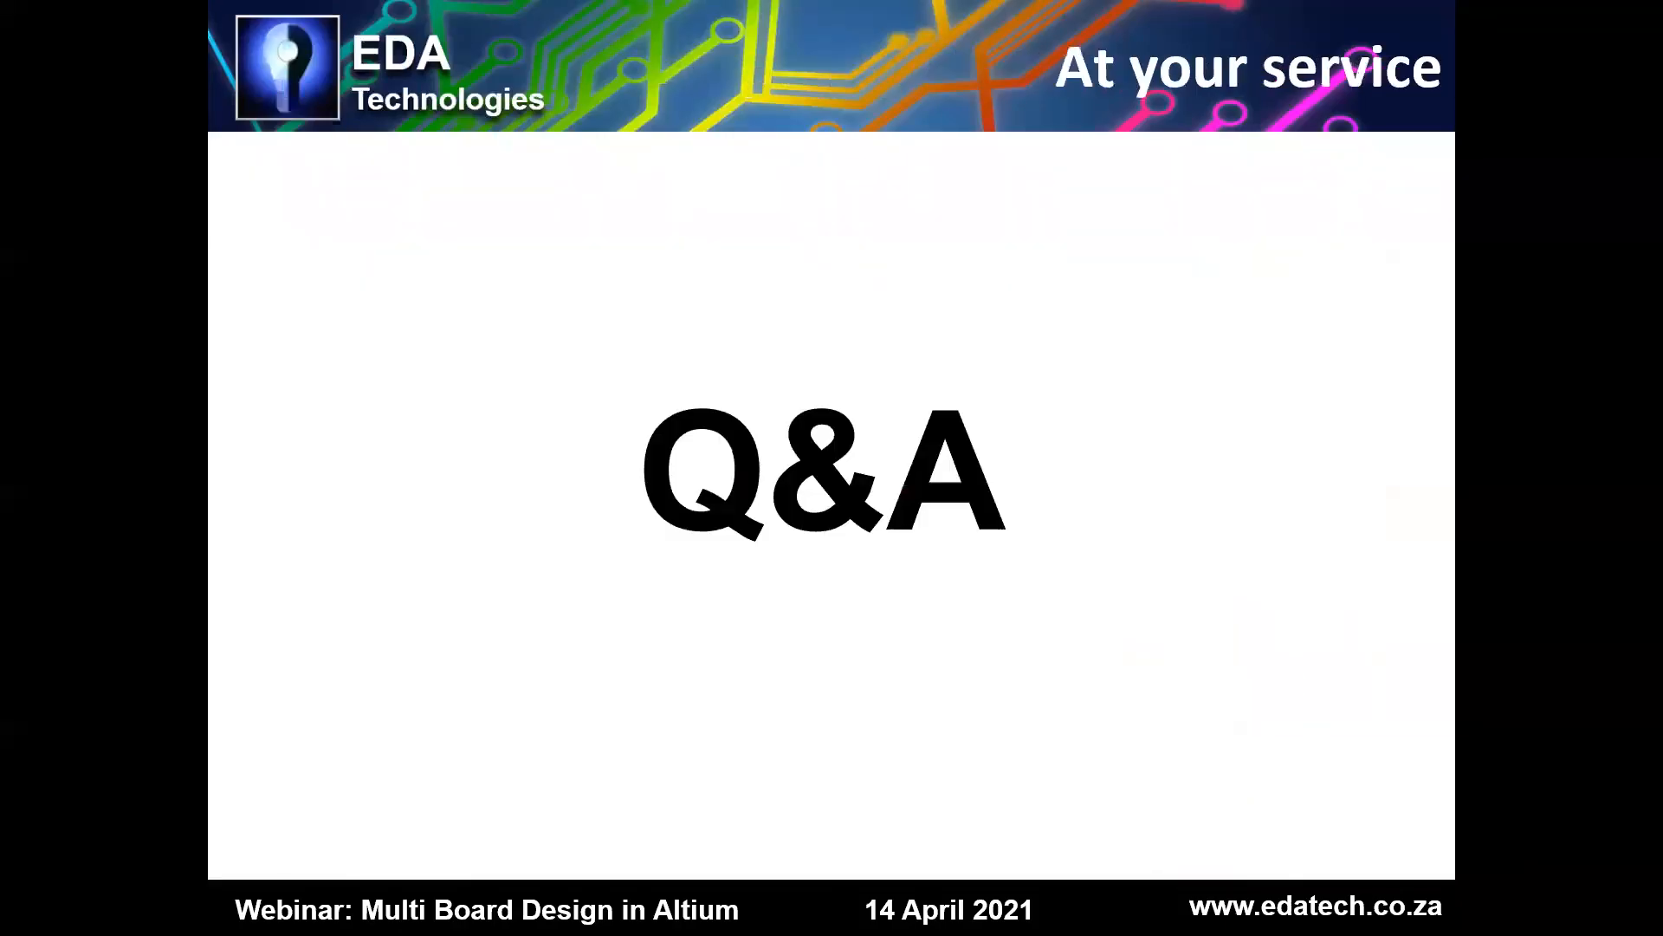